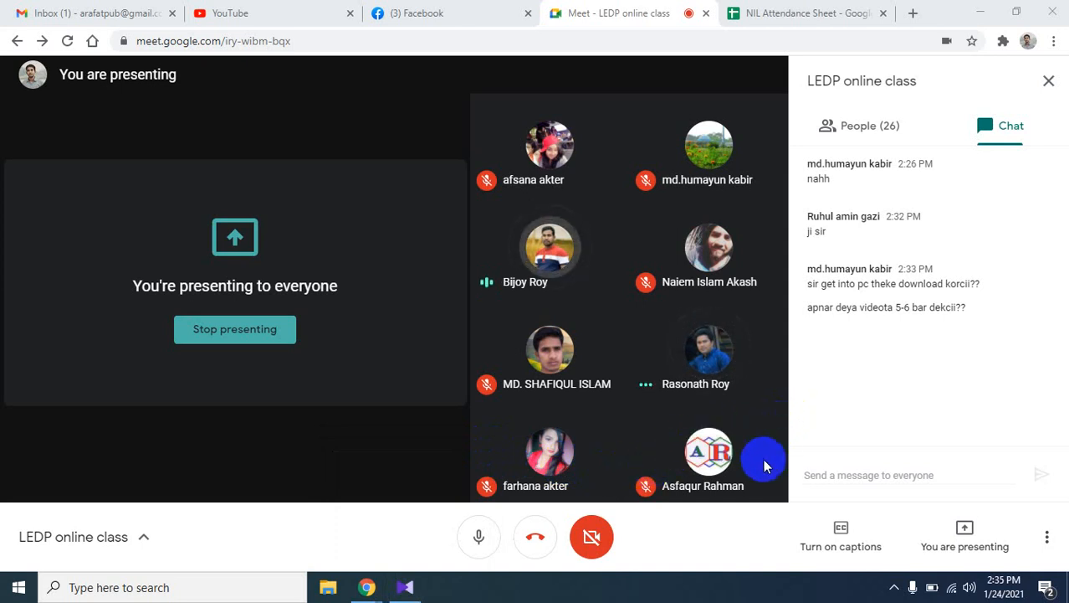
{"action": "left_click", "coordinate": [895, 588]}
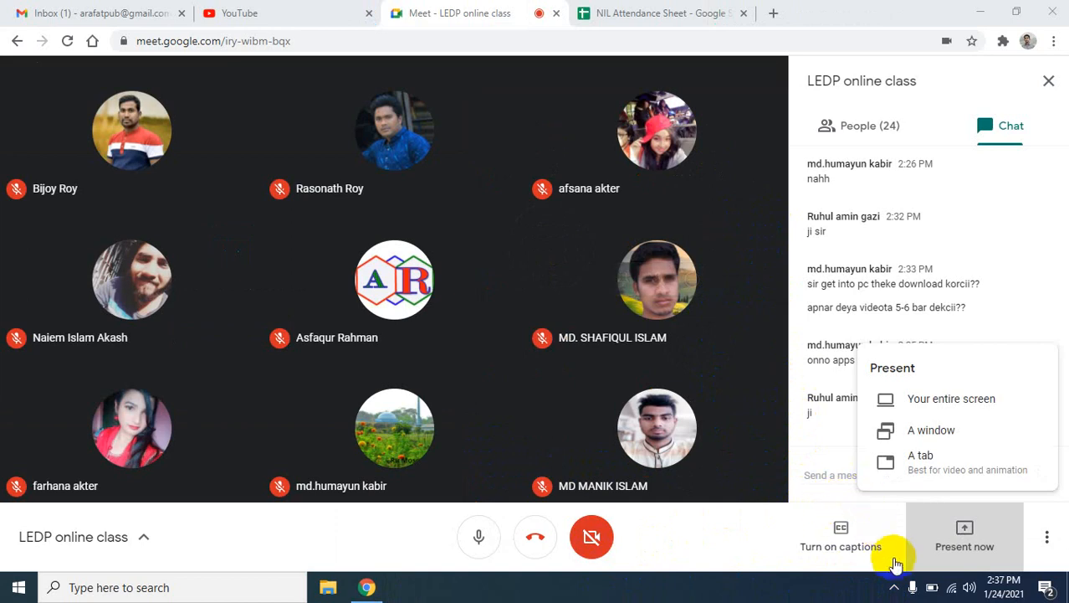
{"action": "left_click", "coordinate": [892, 591]}
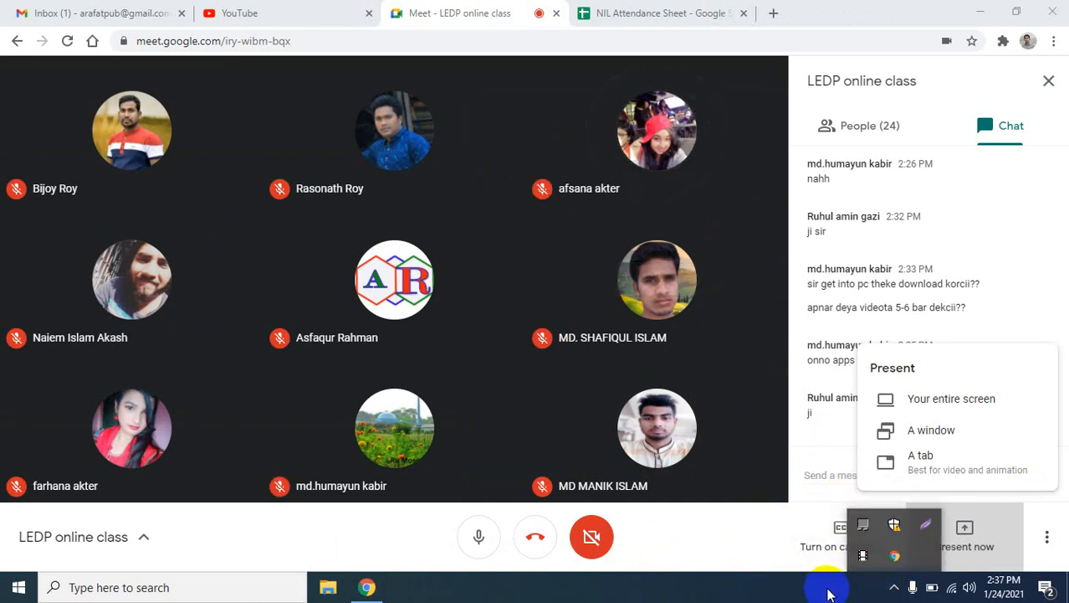
{"action": "left_click", "coordinate": [758, 599]}
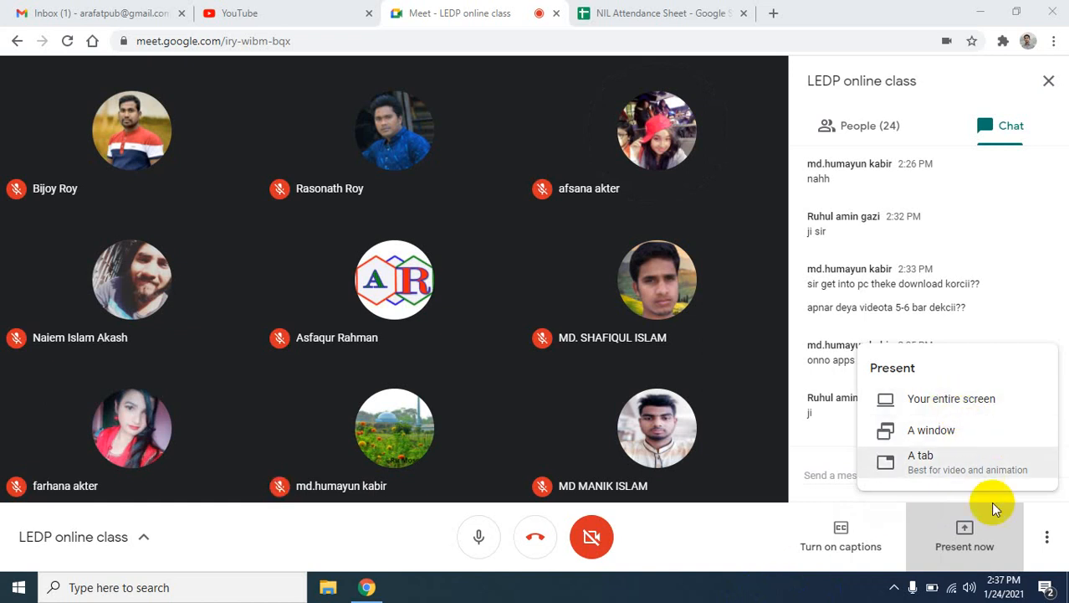
{"action": "left_click", "coordinate": [893, 591]}
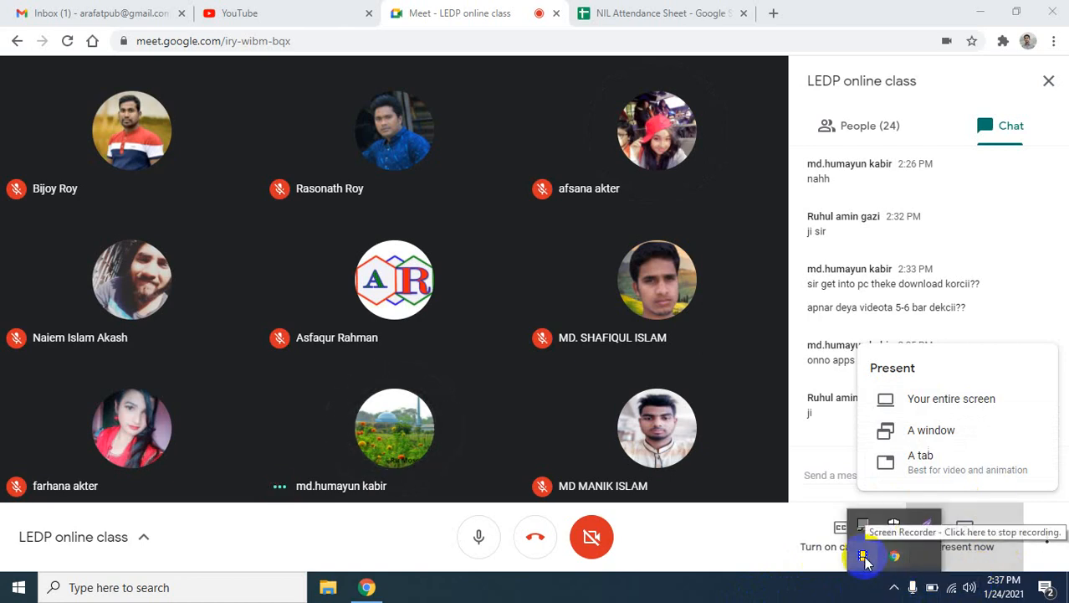
{"action": "left_click", "coordinate": [862, 557]}
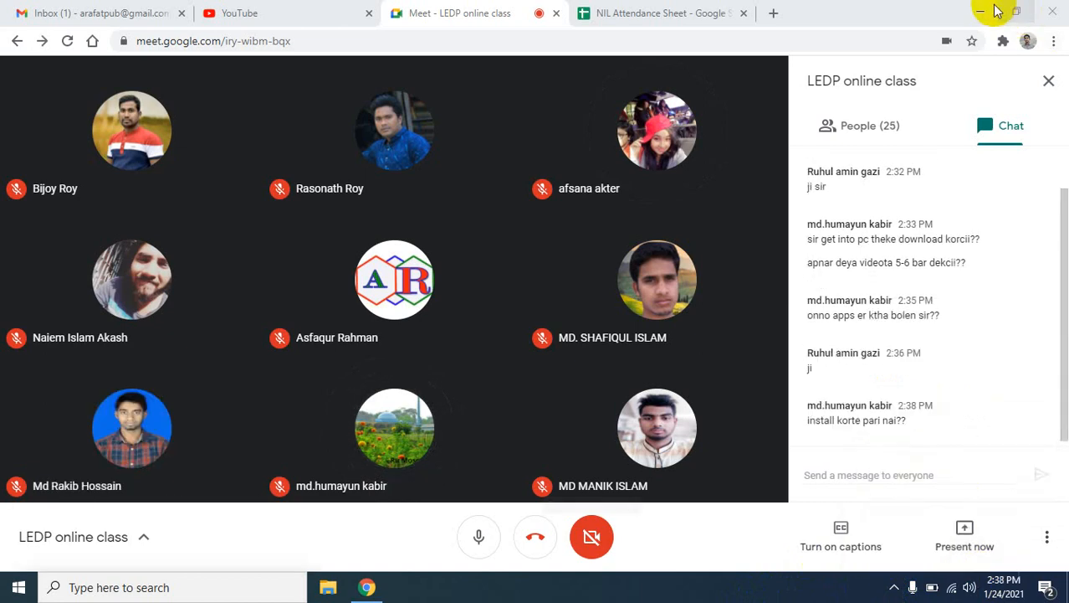
Step: Present the entire screen to everyone in the LEDP online class meeting and hide the sharing notice
{"action": "left_click", "coordinate": [958, 524]}
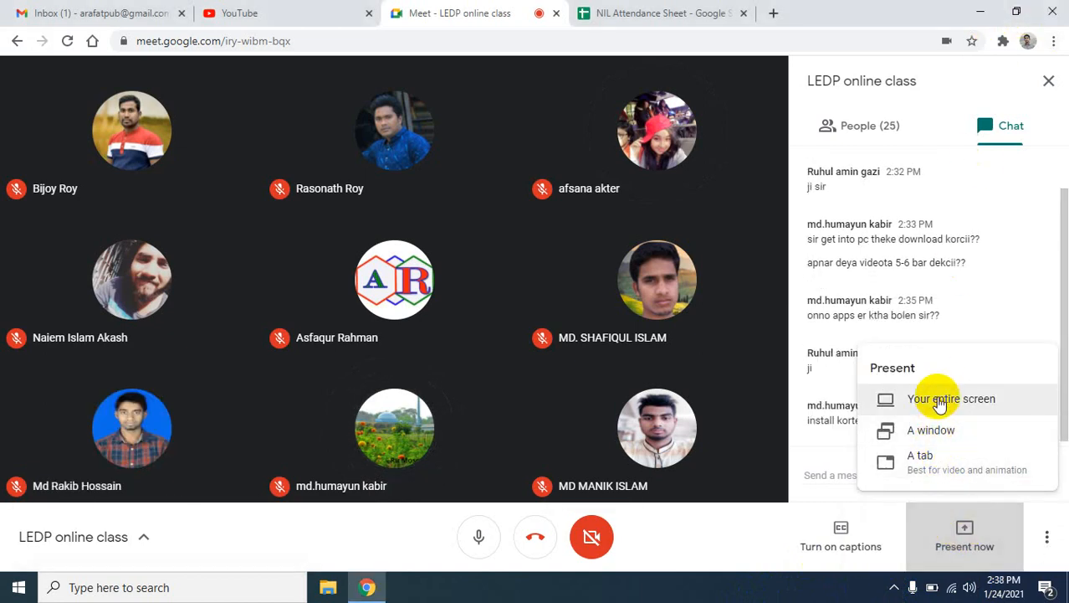
{"action": "left_click", "coordinate": [939, 401]}
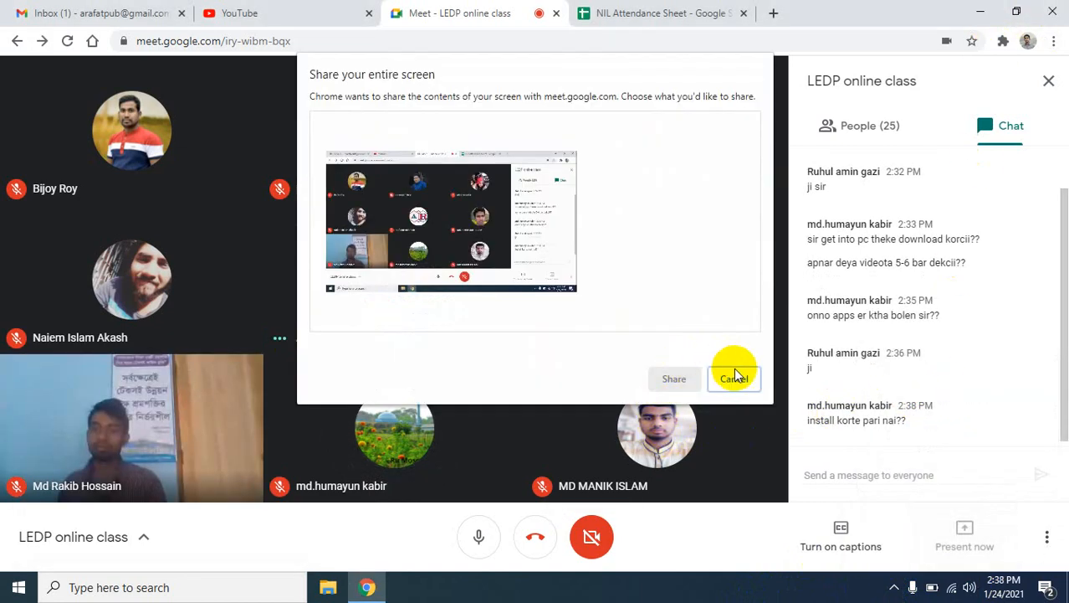
{"action": "left_click", "coordinate": [674, 378]}
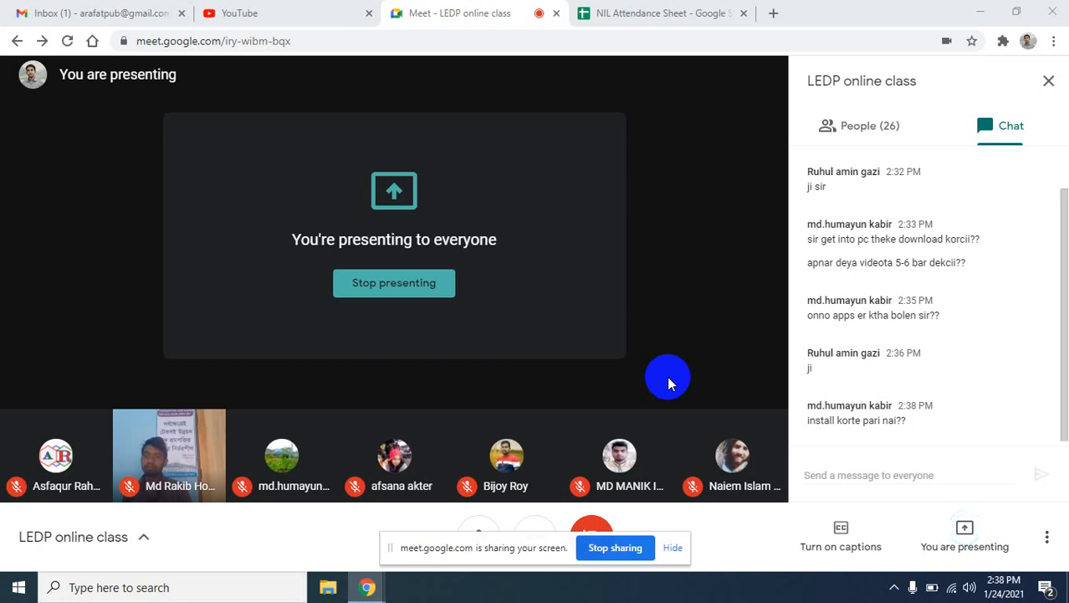
{"action": "left_click", "coordinate": [669, 548]}
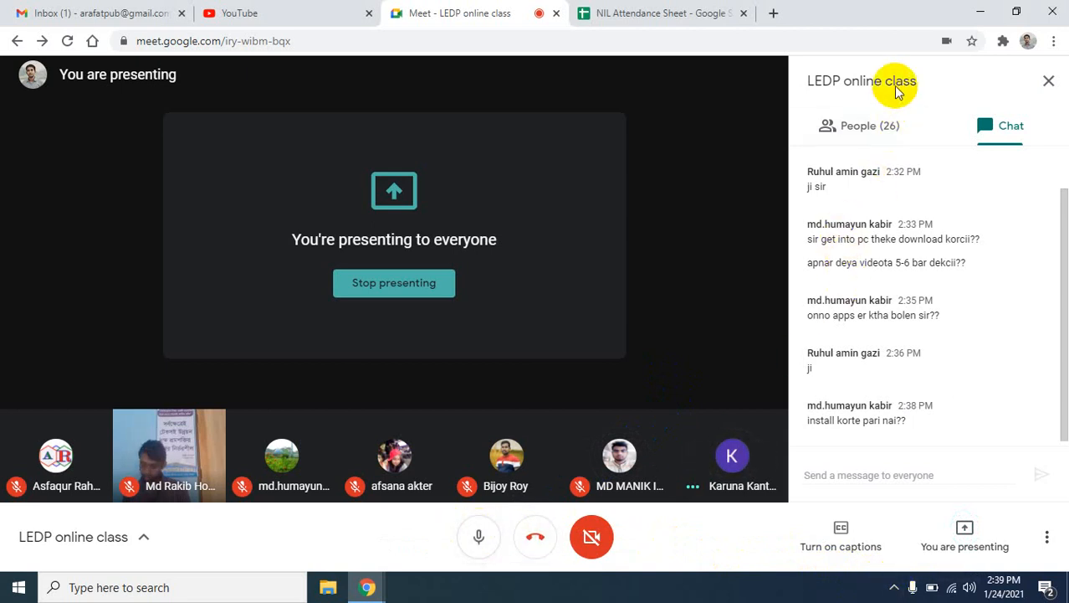
Step: Minimize the browser, refresh the desktop, and open the DM_NIL_05 folder in a maximized window
{"action": "left_click", "coordinate": [981, 12]}
{"action": "right_click", "coordinate": [276, 157]}
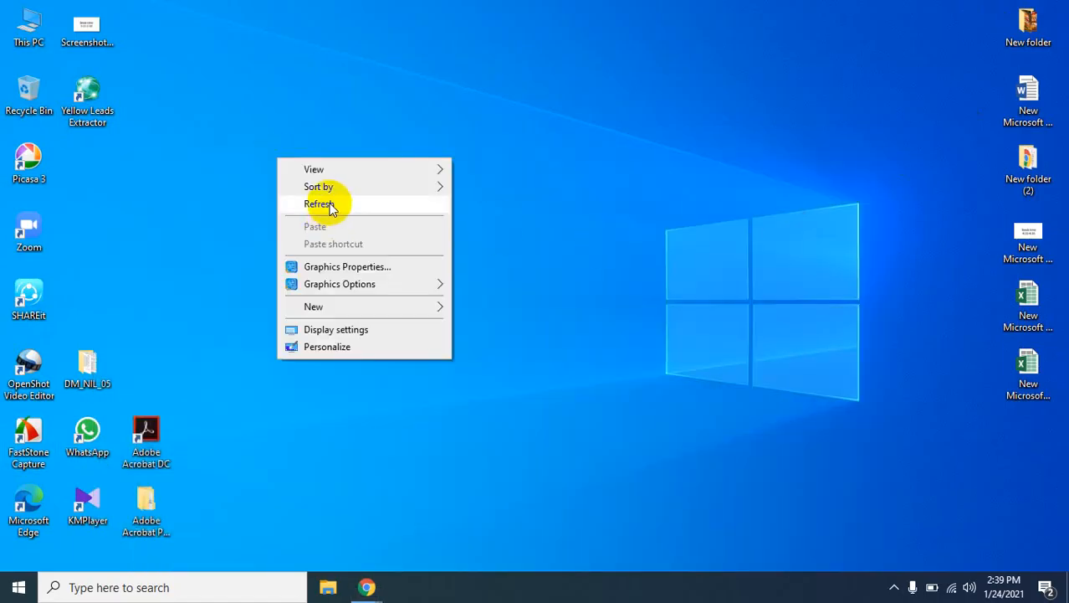
{"action": "left_click", "coordinate": [326, 203]}
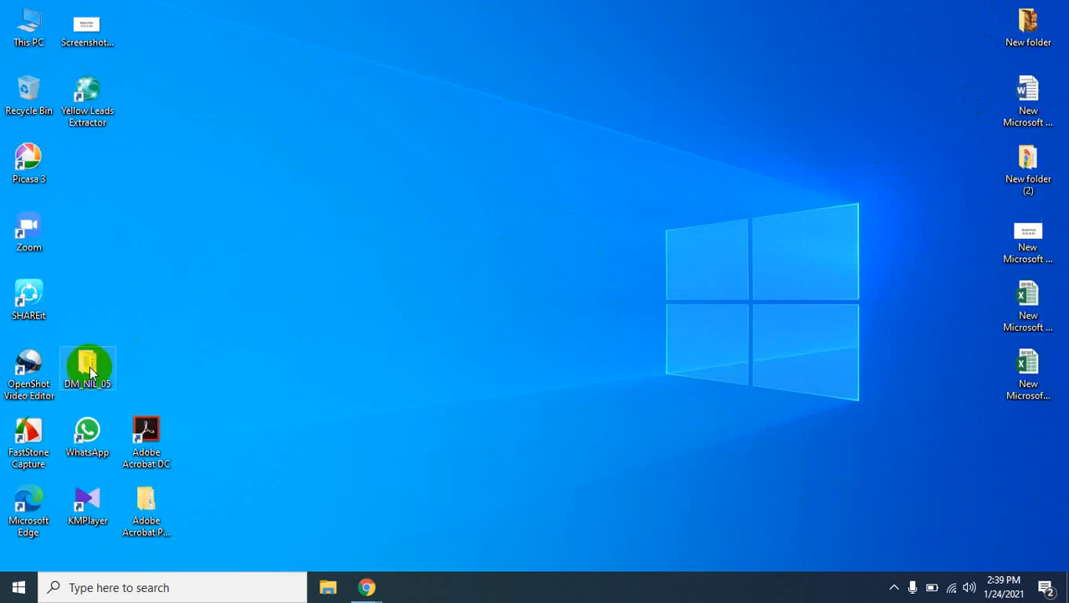
{"action": "right_click", "coordinate": [304, 247]}
{"action": "left_click", "coordinate": [334, 291]}
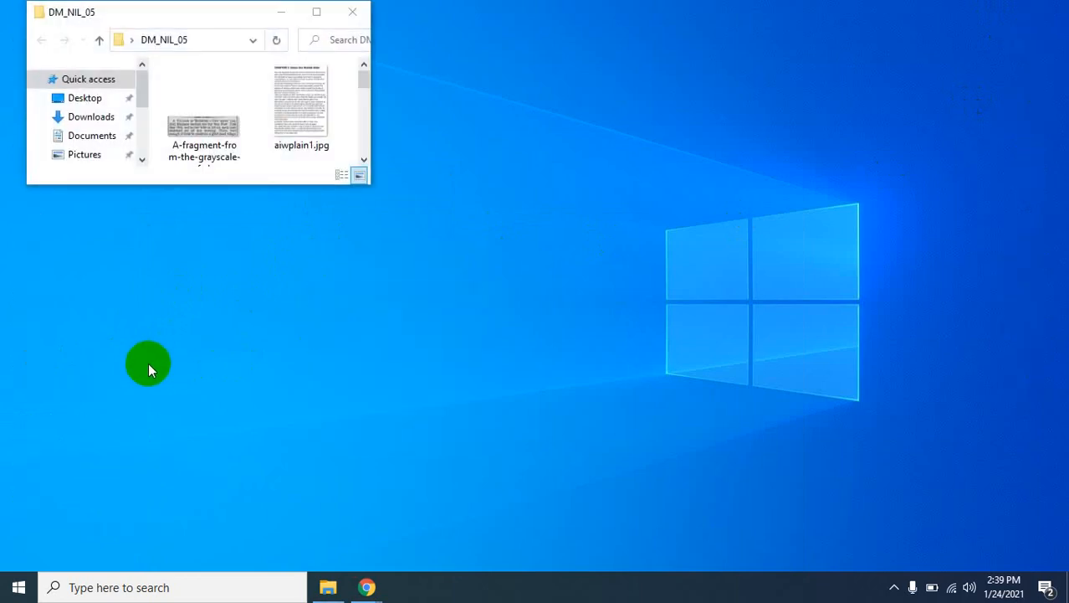
{"action": "left_click", "coordinate": [317, 12]}
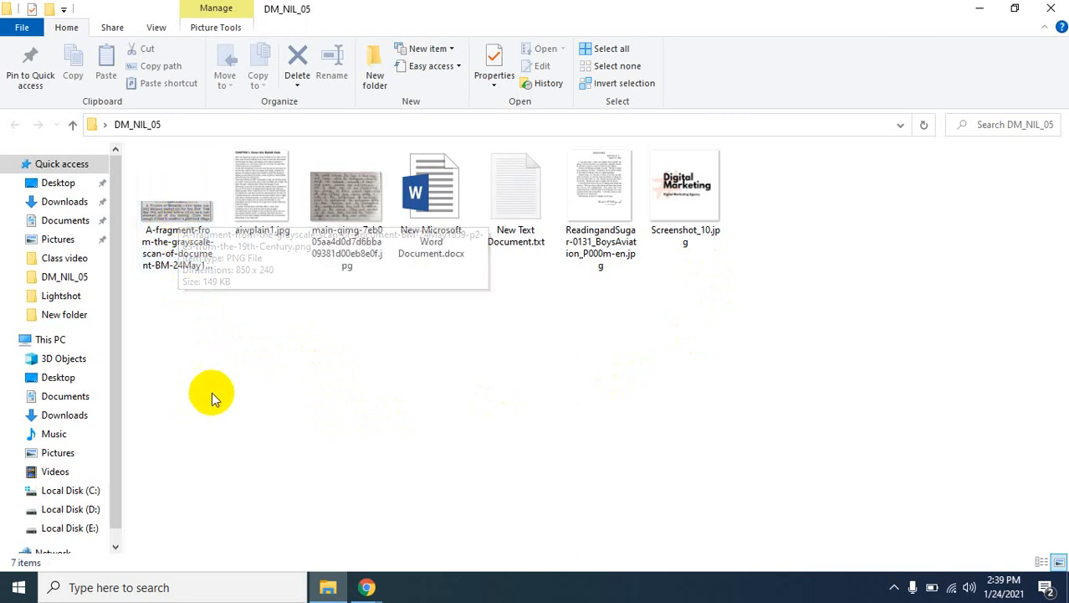
Step: Open the grayscale newspaper fragment PNG from the folder with Picasa Photo Viewer instead of the default photo app
{"action": "left_click", "coordinate": [181, 233]}
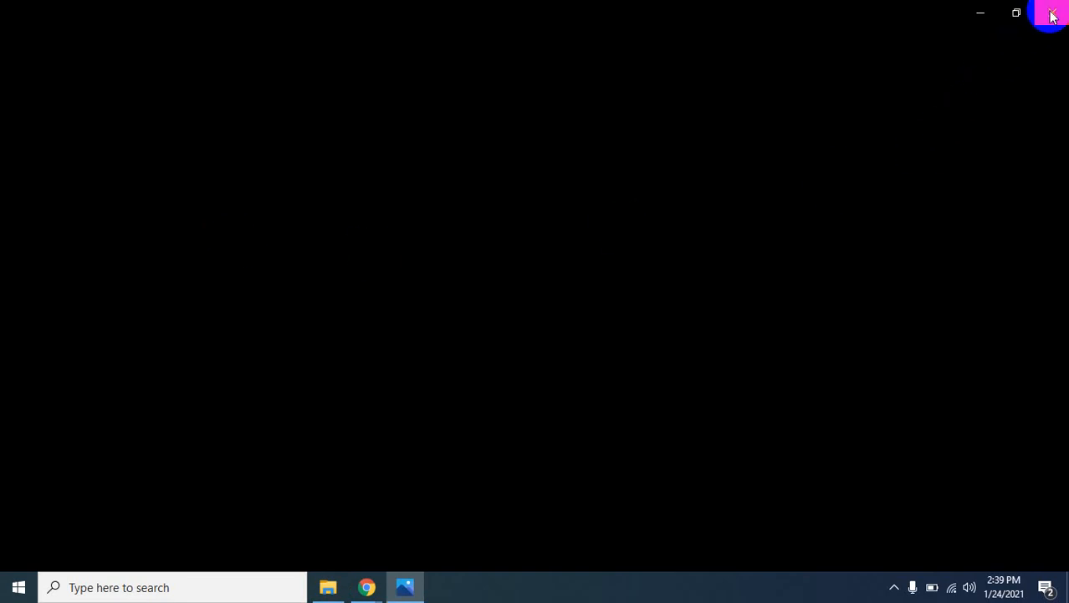
{"action": "left_click", "coordinate": [1052, 15]}
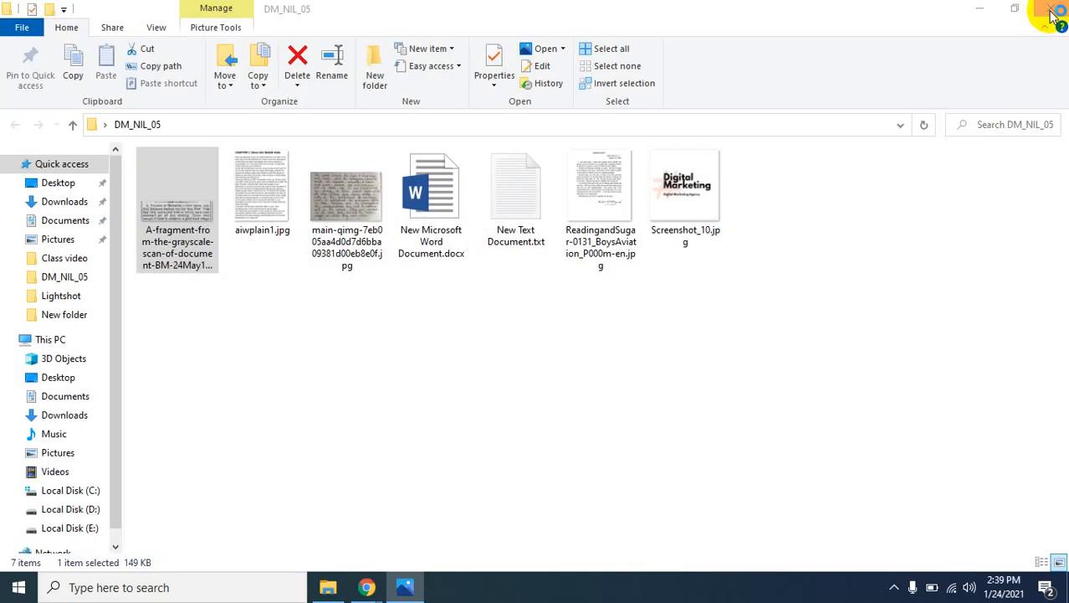
{"action": "right_click", "coordinate": [191, 211]}
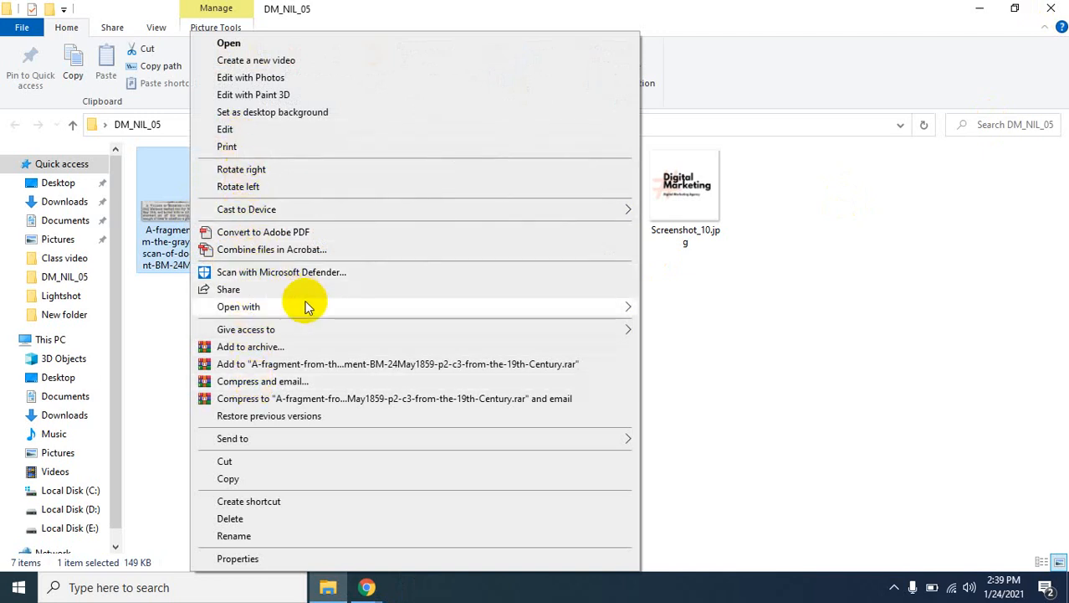
{"action": "mouse_move", "coordinate": [621, 307]}
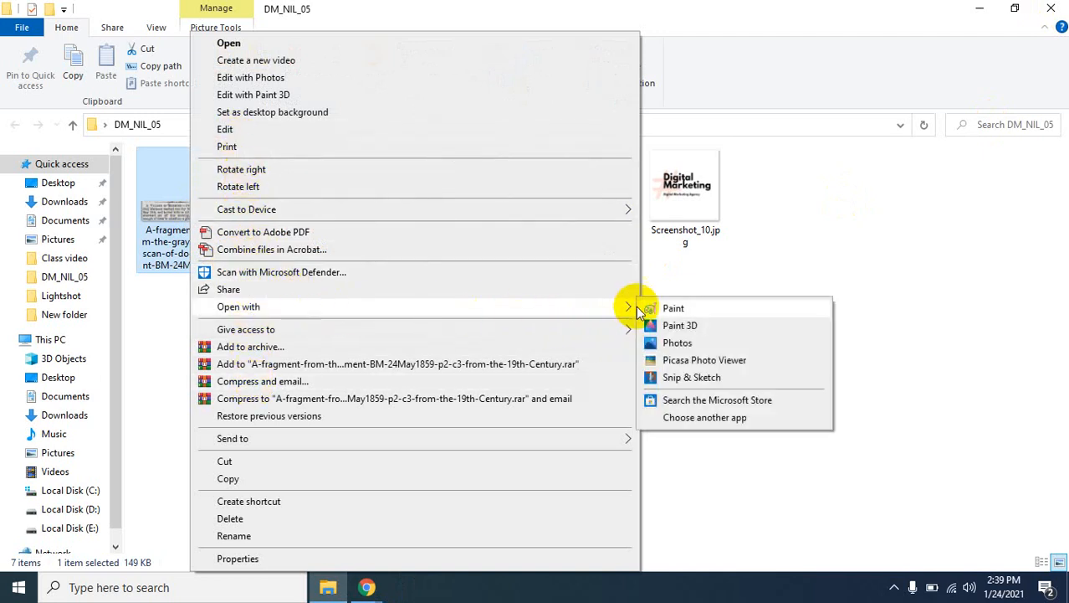
{"action": "left_click", "coordinate": [682, 362]}
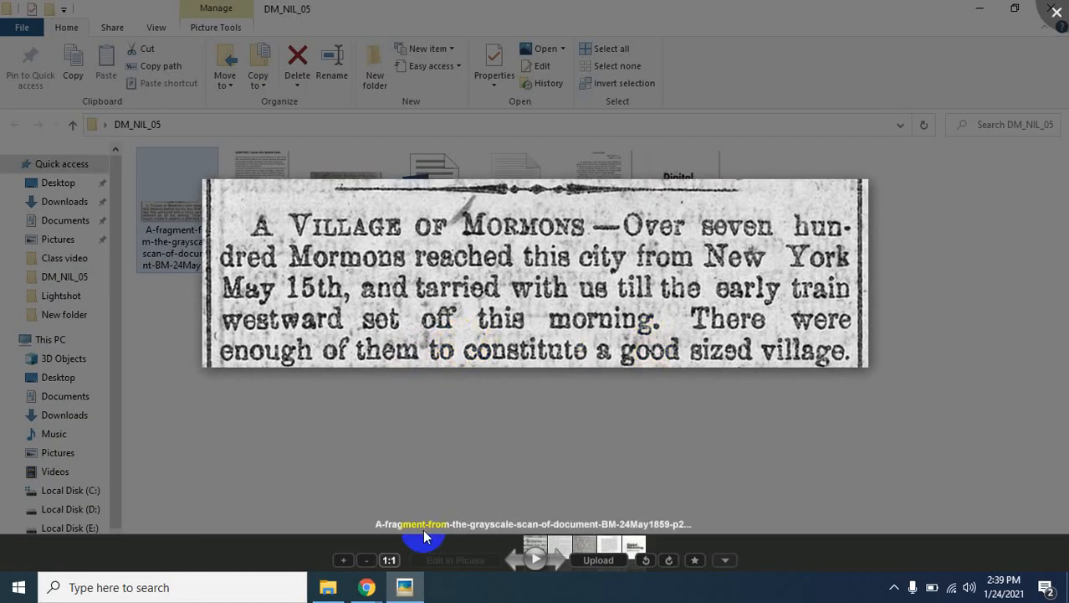
Step: Return to the meeting, check the participant list, and mute the participant whose microphone is still on
{"action": "mouse_move", "coordinate": [368, 586]}
{"action": "left_click", "coordinate": [282, 534]}
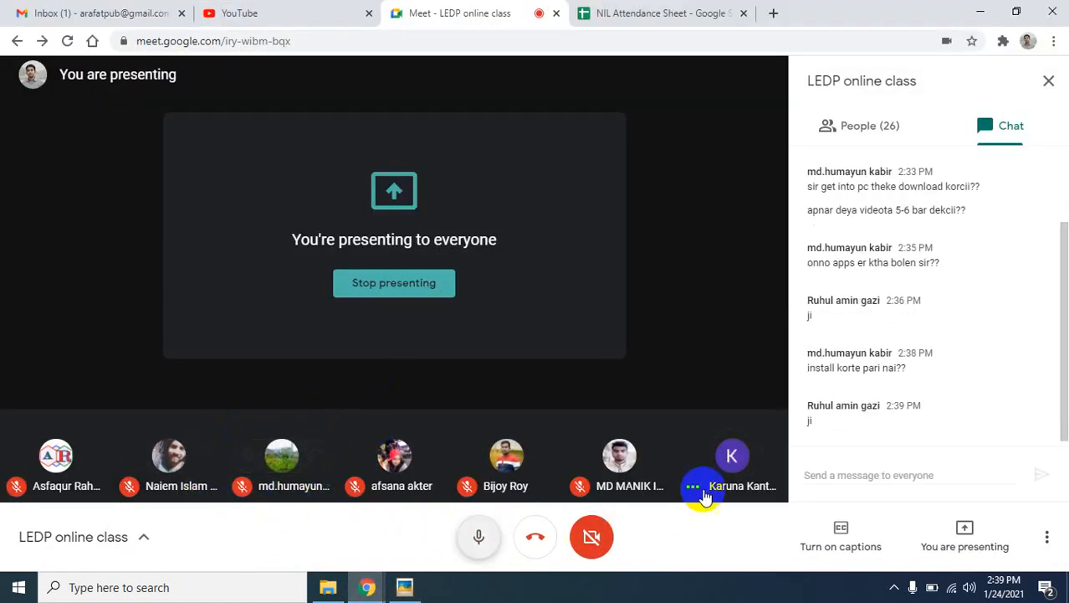
{"action": "left_click", "coordinate": [883, 134]}
{"action": "scroll", "coordinate": [969, 377], "scroll_direction": "down", "scroll_amount": 1}
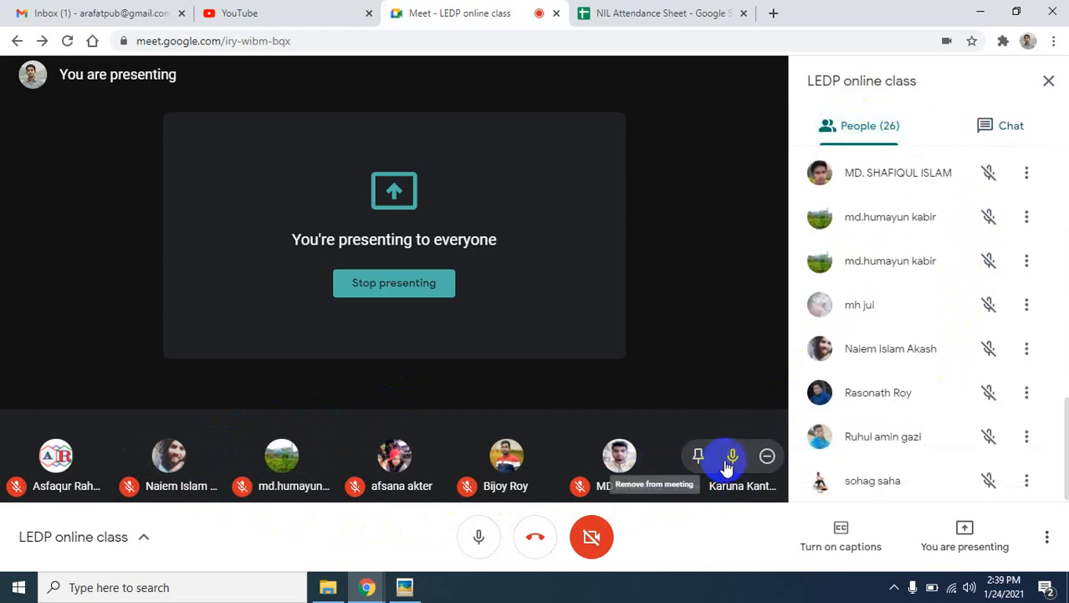
{"action": "left_click", "coordinate": [732, 455]}
{"action": "left_click", "coordinate": [626, 342]}
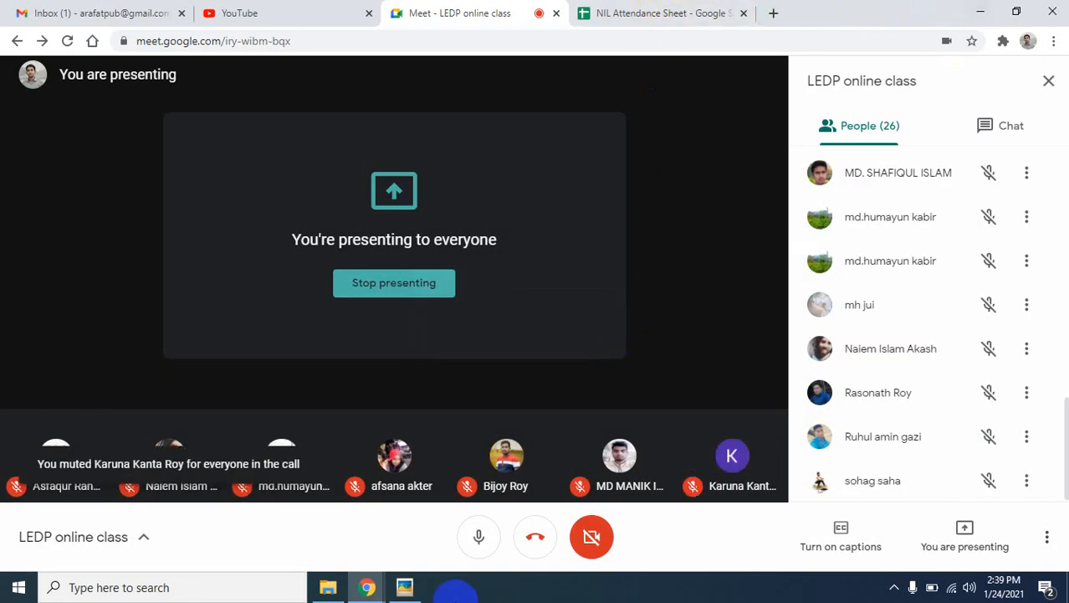
Step: Go back to the photo viewer, advance to aiwplain1.jpg, and examine its printed text enlarged in full-screen view
{"action": "left_click", "coordinate": [403, 584]}
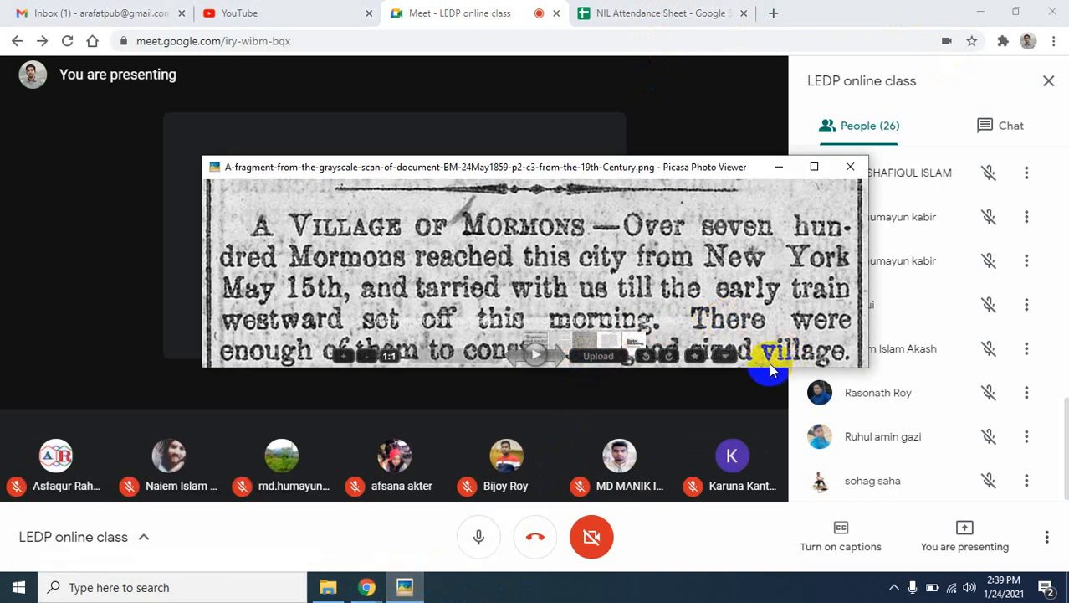
{"action": "left_click_drag", "start_coordinate": [561, 158], "coordinate": [549, 99]}
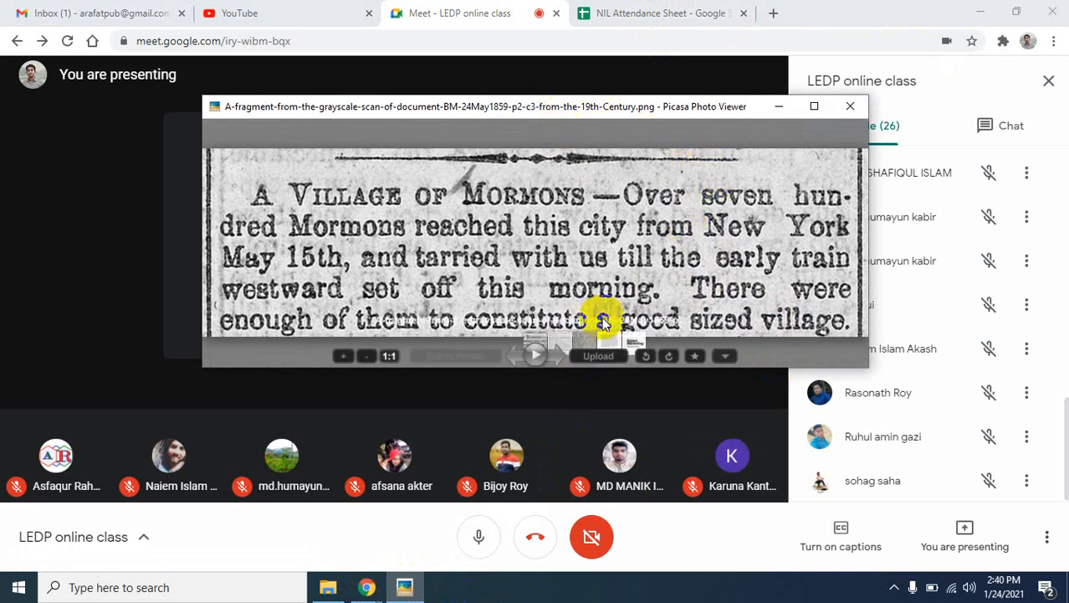
{"action": "left_click", "coordinate": [565, 358]}
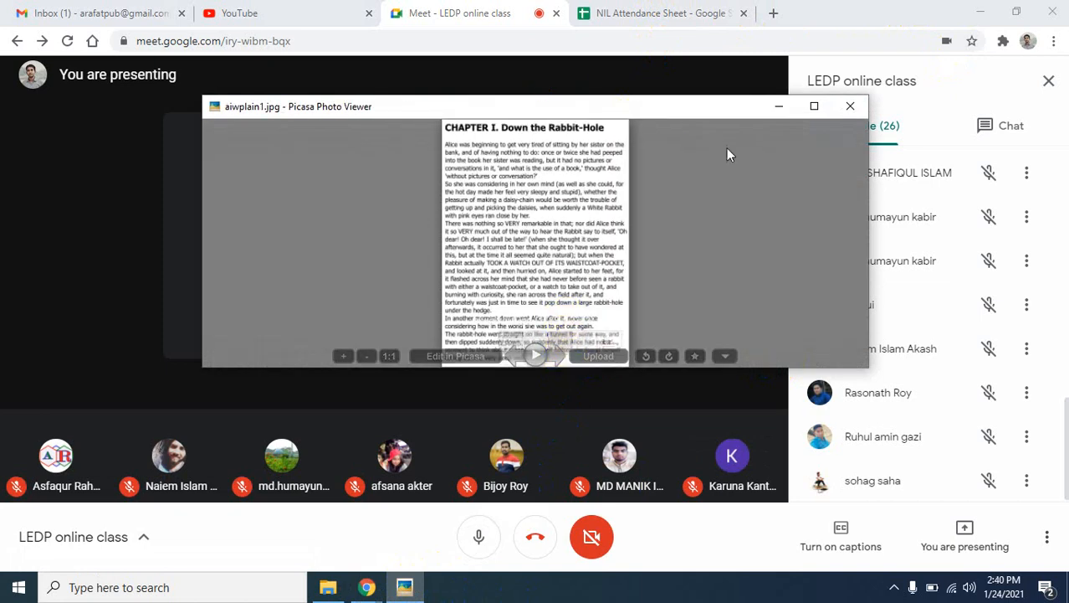
{"action": "left_click", "coordinate": [850, 106]}
{"action": "scroll", "coordinate": [579, 226], "scroll_direction": "up", "scroll_amount": 5}
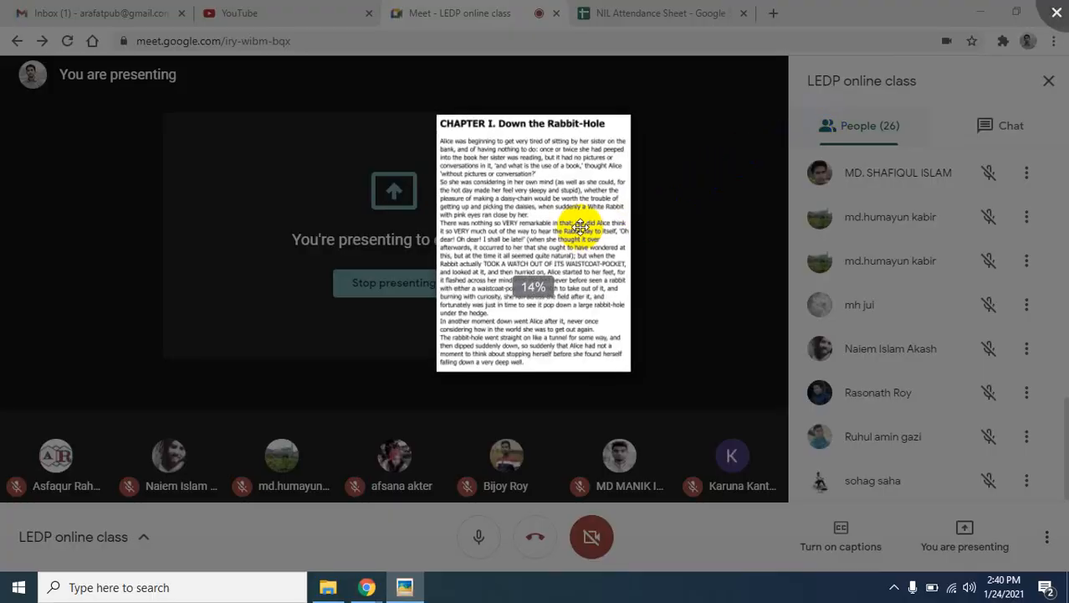
{"action": "scroll", "coordinate": [579, 187], "scroll_direction": "up", "scroll_amount": 3}
{"action": "left_click_drag", "start_coordinate": [508, 149], "coordinate": [570, 199]}
{"action": "left_click_drag", "start_coordinate": [638, 330], "coordinate": [636, 277]}
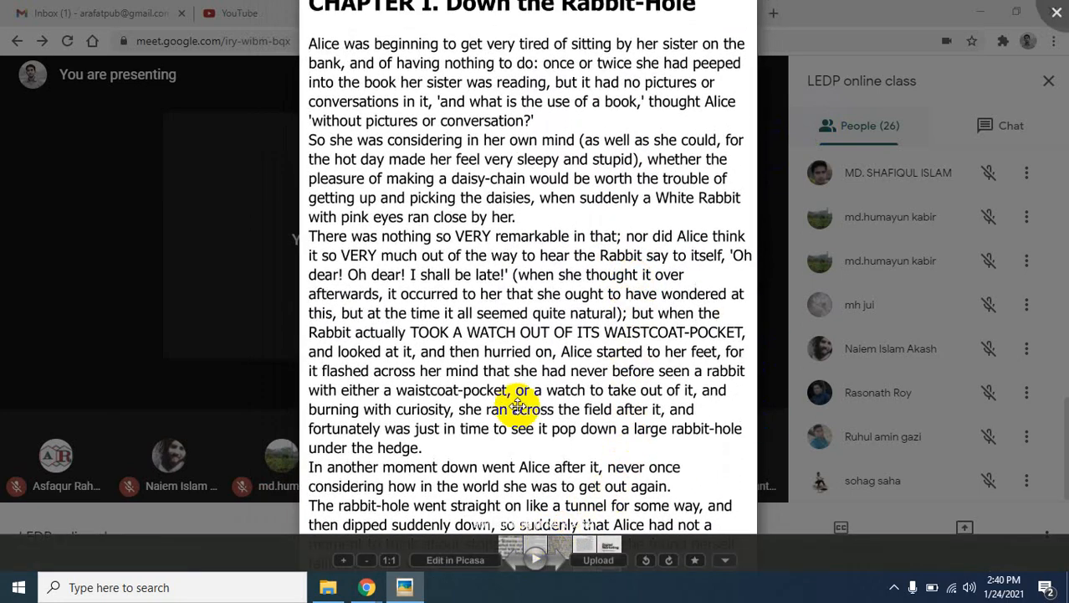
Step: Advance to the handwritten page image and examine its text at a larger size
{"action": "left_click", "coordinate": [561, 568]}
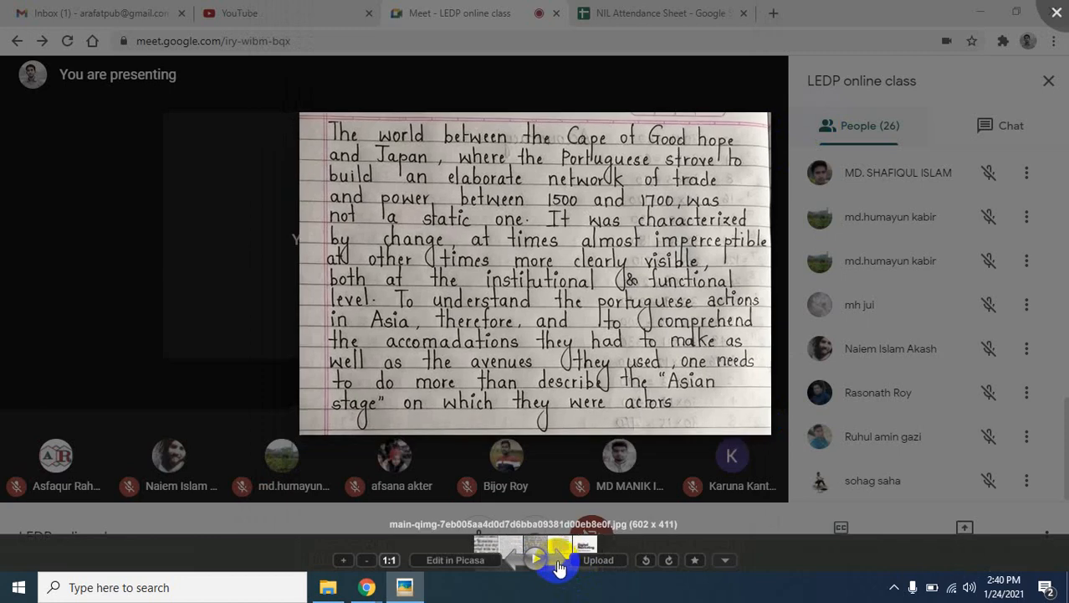
{"action": "scroll", "coordinate": [599, 251], "scroll_direction": "up", "scroll_amount": 2}
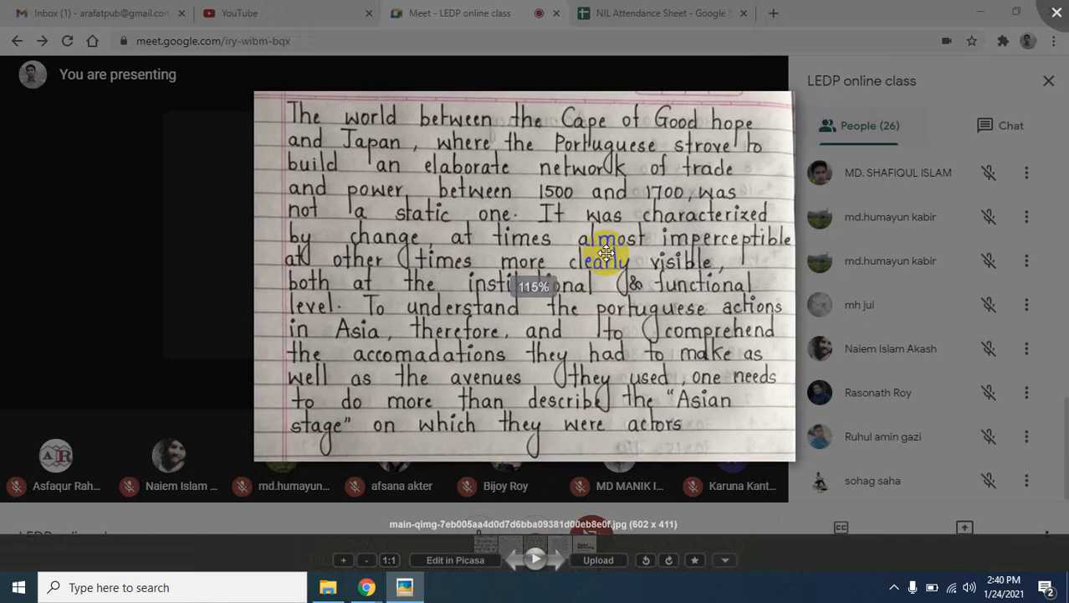
{"action": "scroll", "coordinate": [640, 230], "scroll_direction": "up", "scroll_amount": 1}
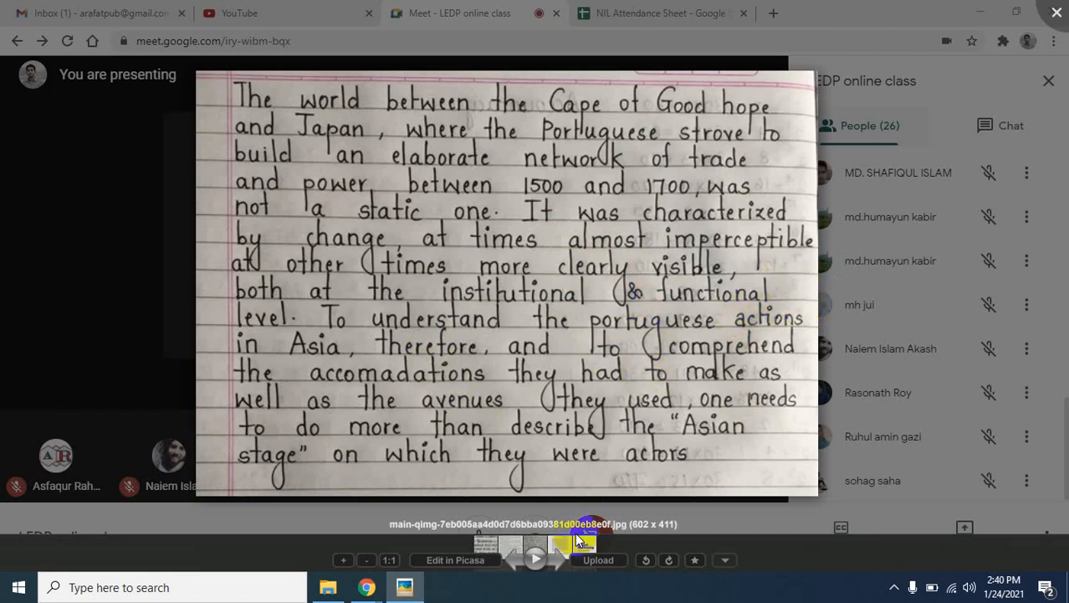
Step: Examine the scanned foreword in ReadingandSugar-0131_BoysAviation_P000m-en.jpg at a larger size, and close the photo viewer
{"action": "left_click", "coordinate": [558, 569]}
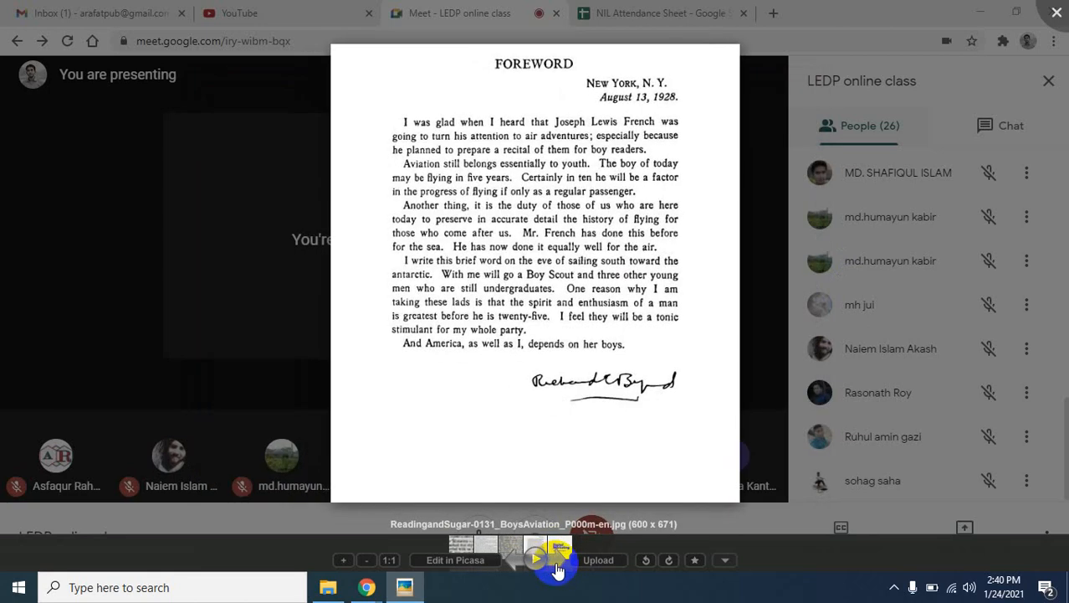
{"action": "scroll", "coordinate": [596, 172], "scroll_direction": "up", "scroll_amount": 2}
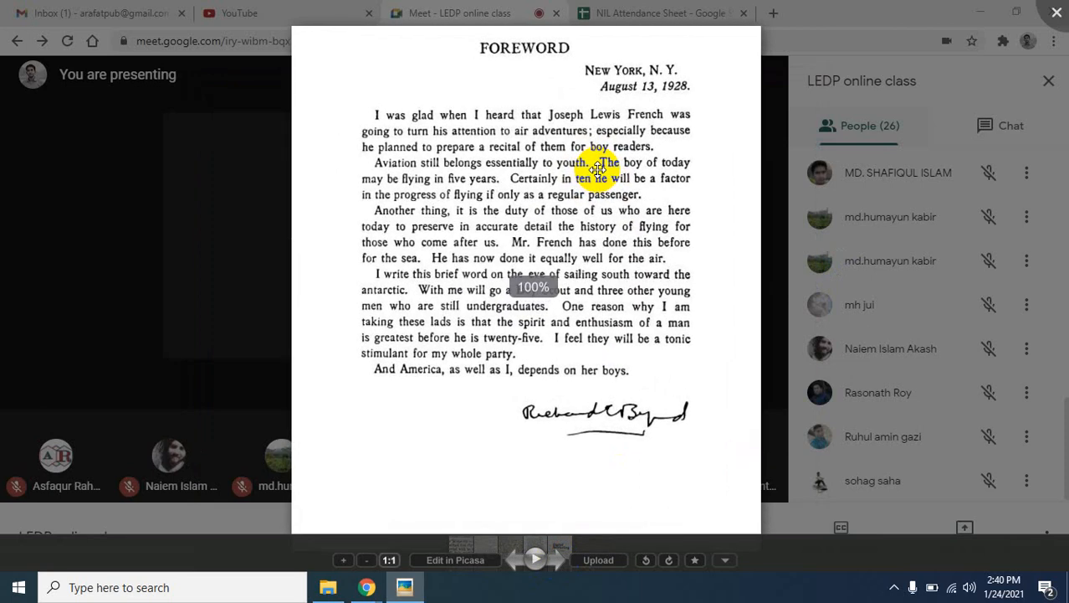
{"action": "scroll", "coordinate": [597, 170], "scroll_direction": "up", "scroll_amount": 1}
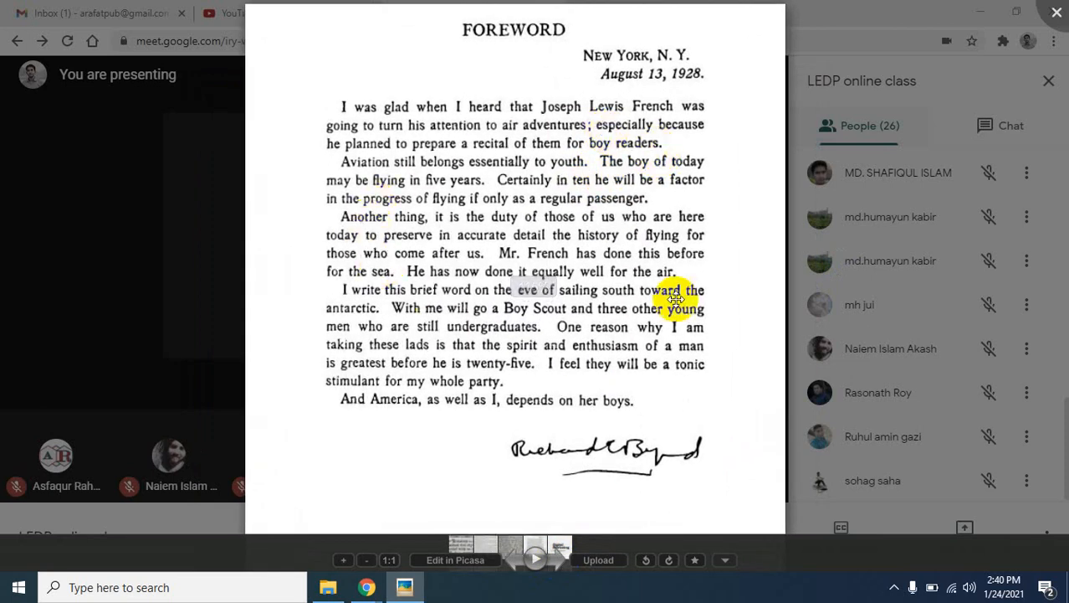
{"action": "left_click", "coordinate": [1056, 15]}
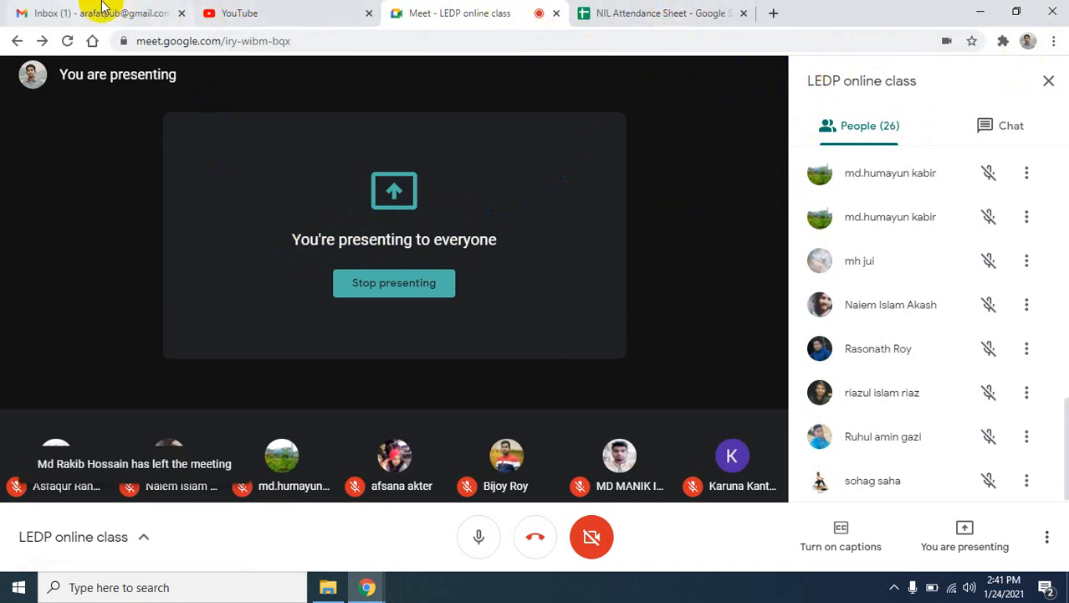
Step: Switch to the Gmail inbox, dismiss the meeting code prompt, and open Google Drive from the Google apps
{"action": "left_click", "coordinate": [46, 10]}
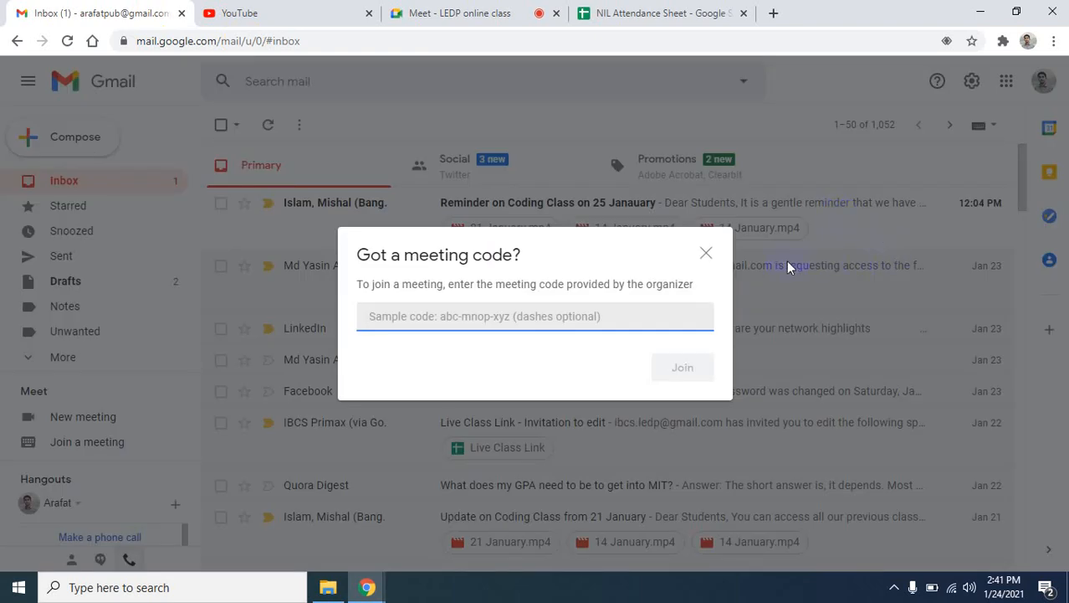
{"action": "left_click", "coordinate": [707, 252]}
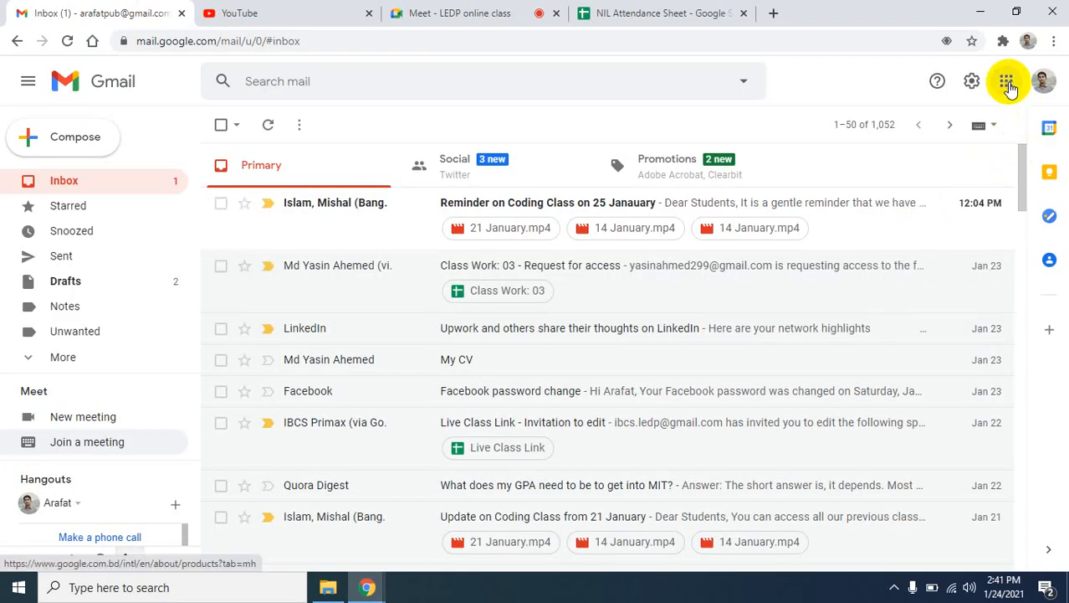
{"action": "left_click", "coordinate": [1008, 82]}
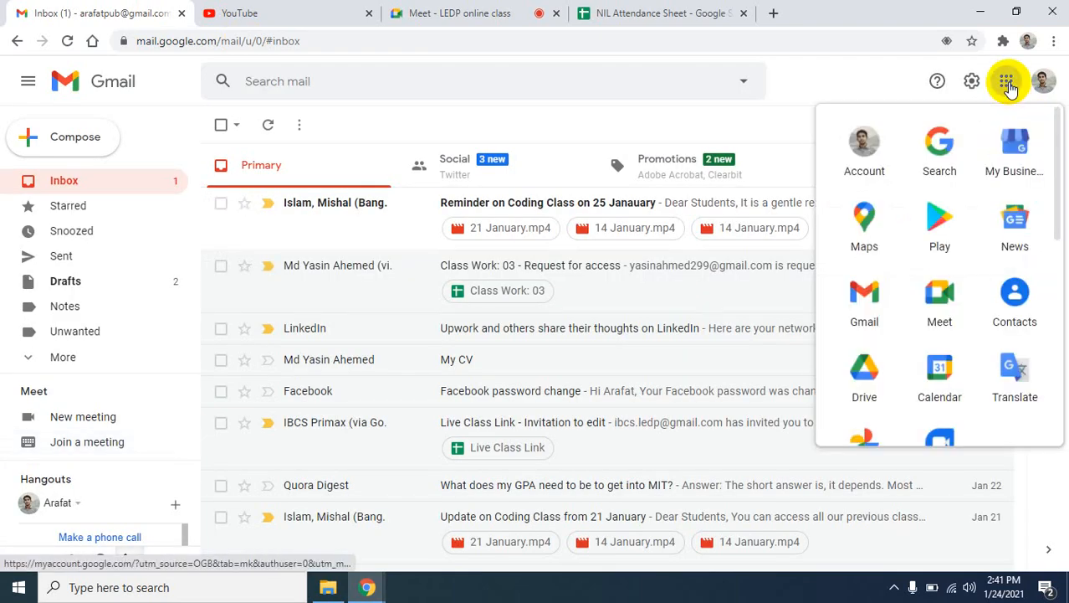
{"action": "left_click", "coordinate": [862, 385]}
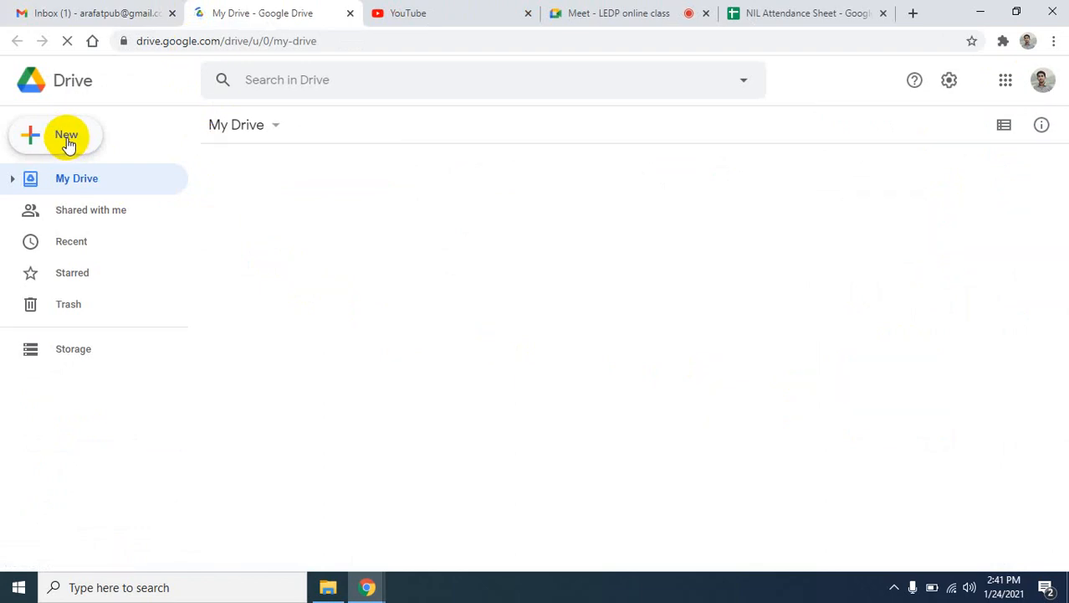
Step: Upload aiwplain1.jpg and main-qimg-7eb005aa4d0d7d6bba09381d00eb8e0f.jpg from the DM_NIL_05 folder to My Drive, and reload the Drive page
{"action": "left_click", "coordinate": [70, 144]}
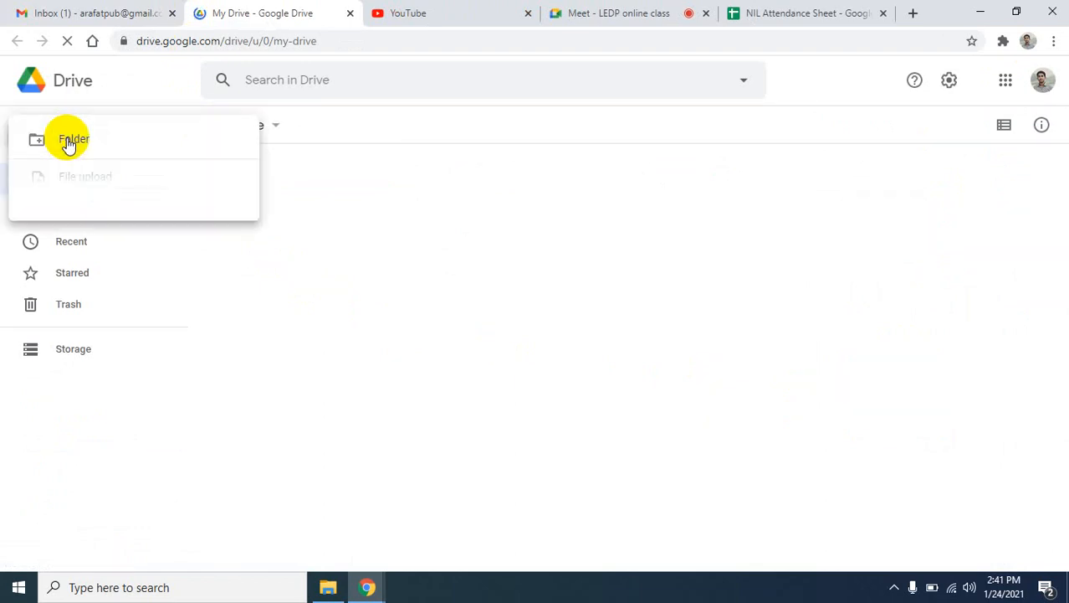
{"action": "left_click", "coordinate": [98, 182]}
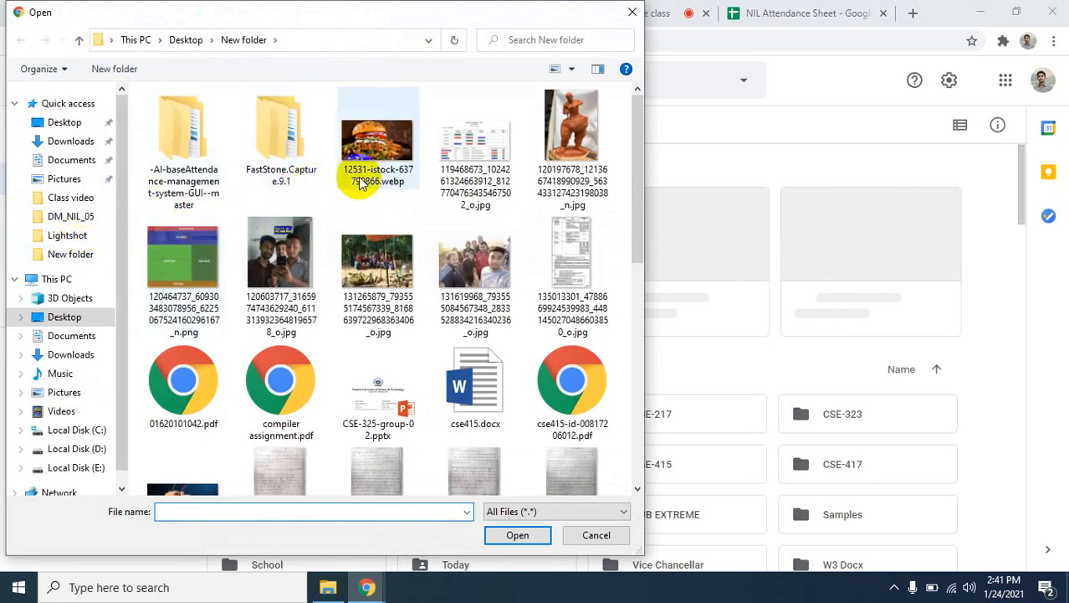
{"action": "left_click", "coordinate": [72, 215]}
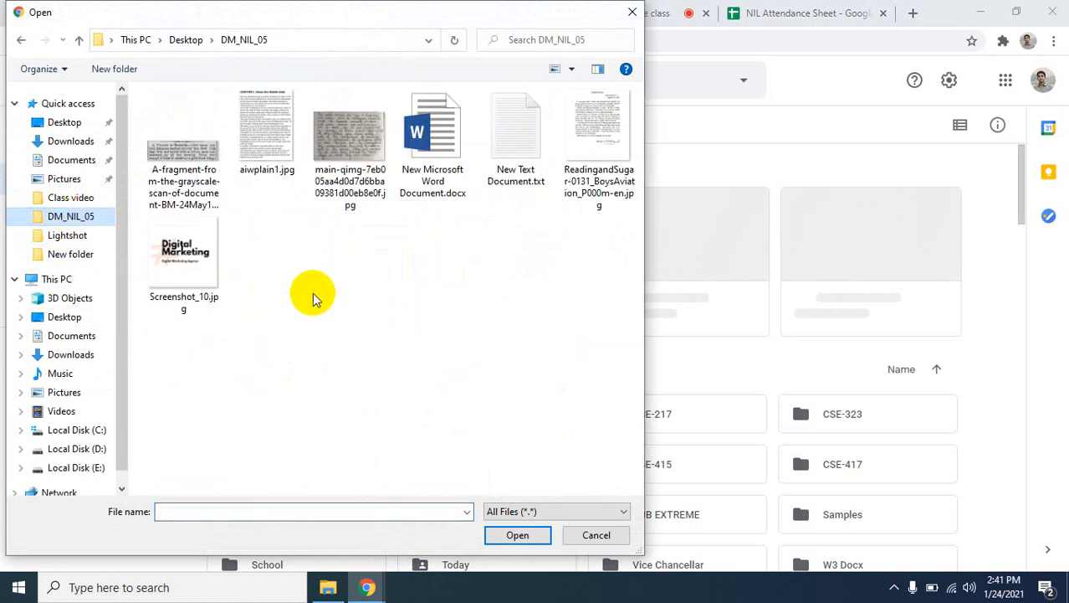
{"action": "left_click", "coordinate": [263, 131]}
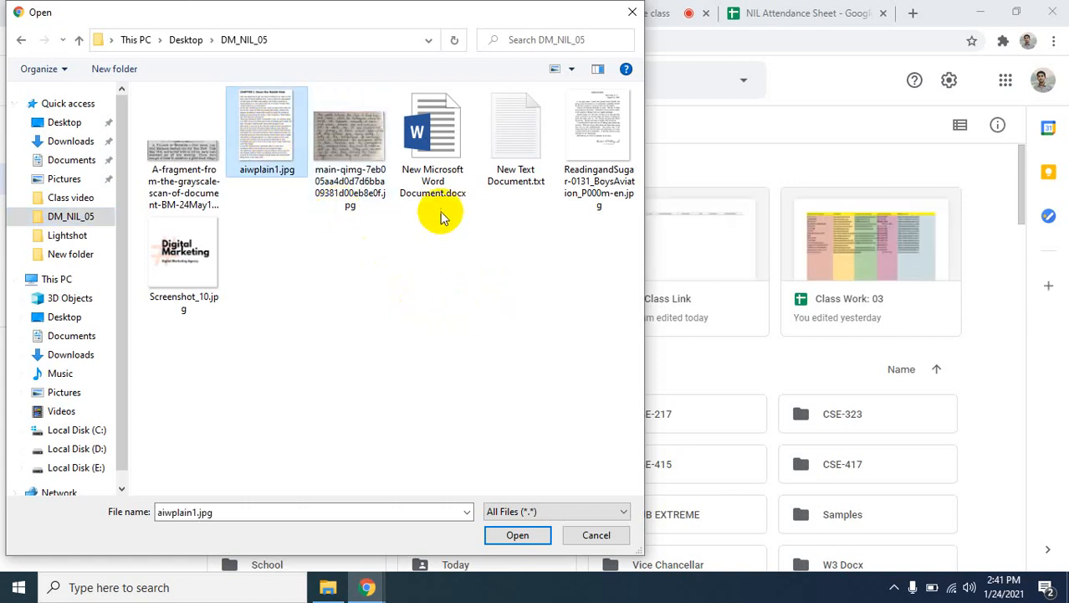
{"action": "left_click", "coordinate": [344, 147], "text": "ctrl"}
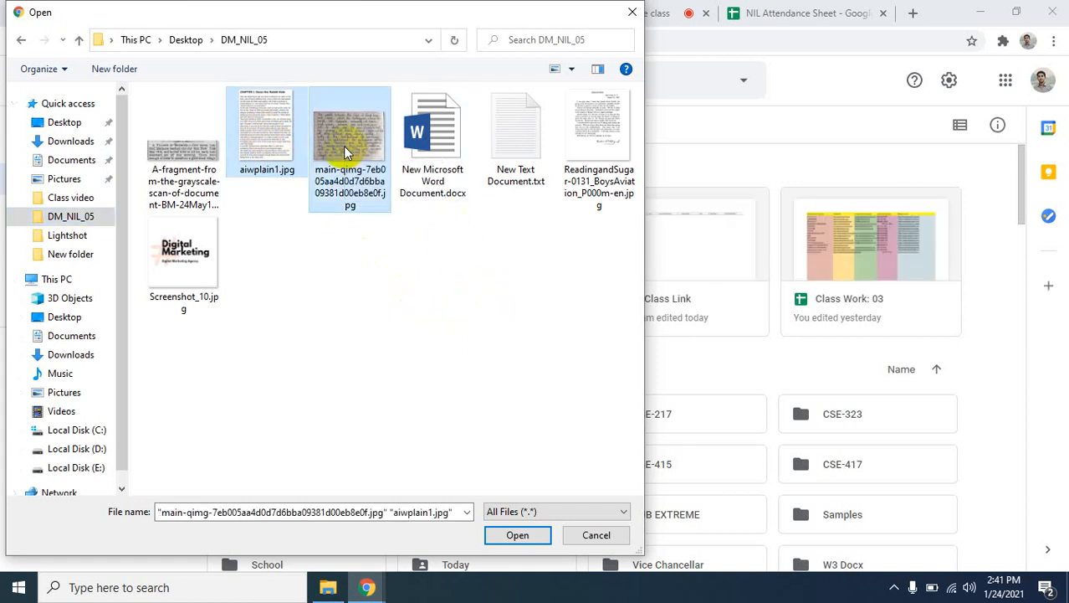
{"action": "left_click", "coordinate": [521, 535]}
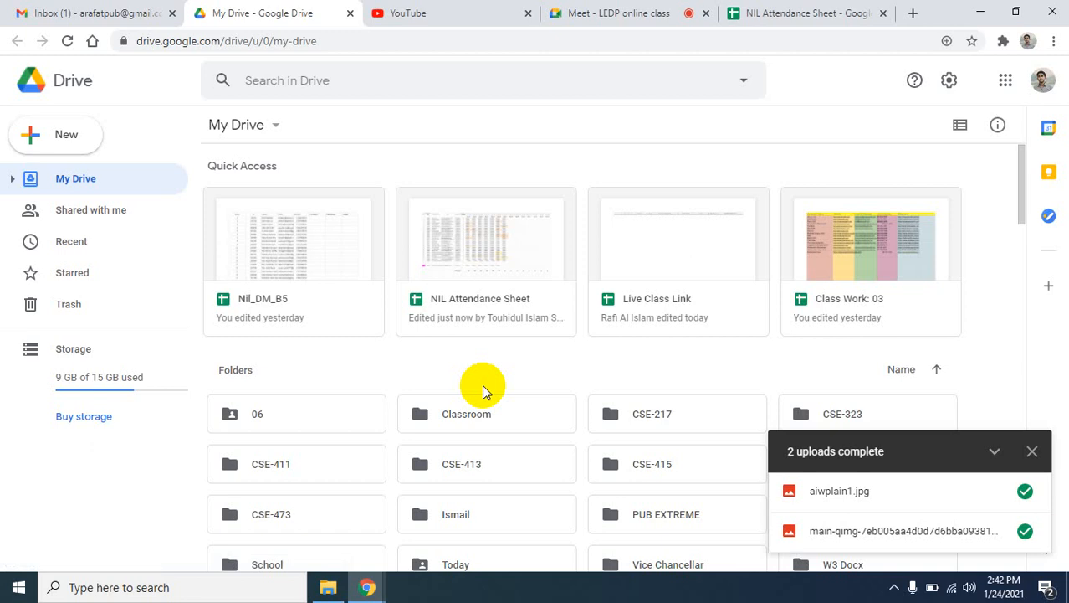
{"action": "left_click", "coordinate": [67, 41]}
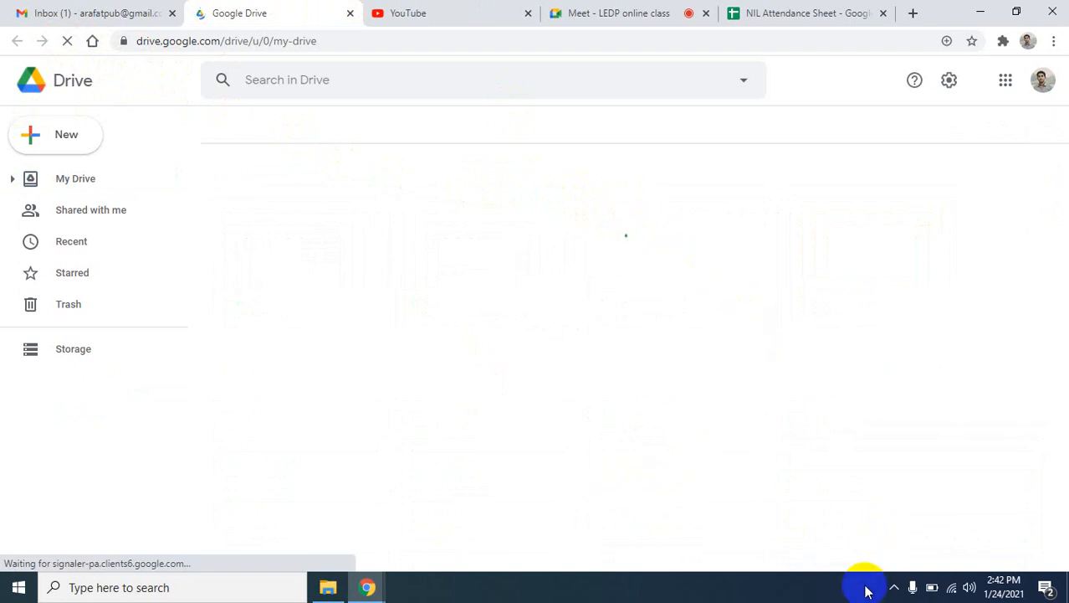
{"action": "left_click", "coordinate": [894, 587]}
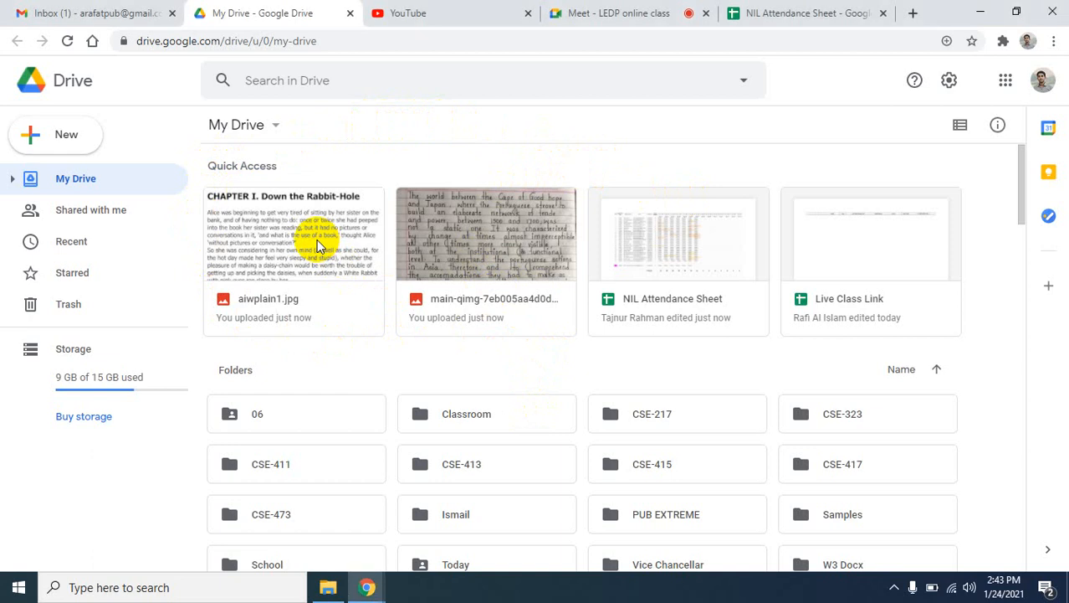
{"action": "left_click", "coordinate": [464, 256]}
{"action": "right_click", "coordinate": [459, 251]}
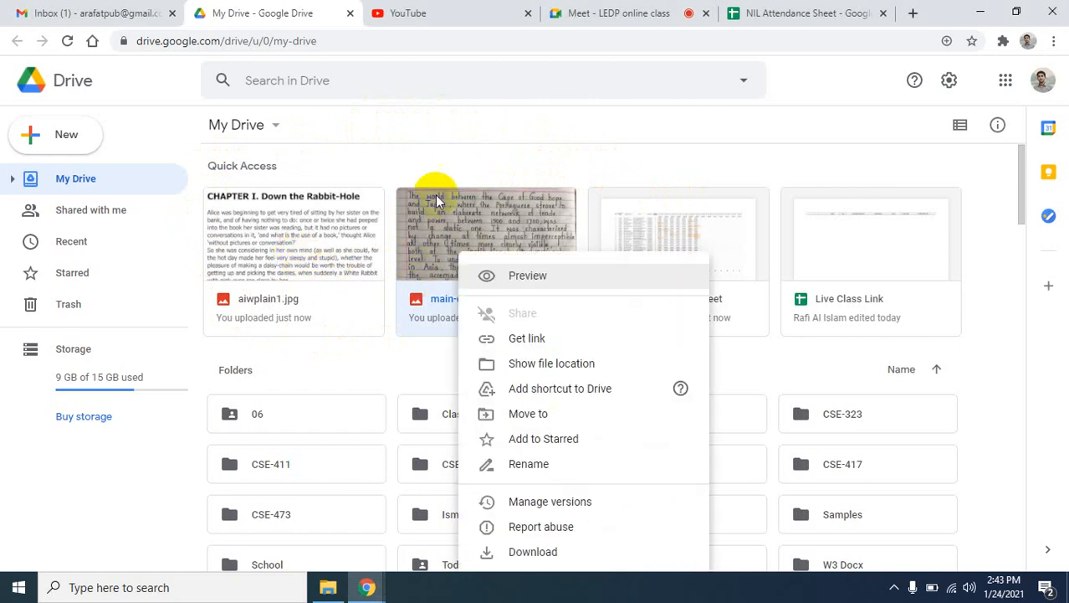
{"action": "left_click", "coordinate": [460, 150]}
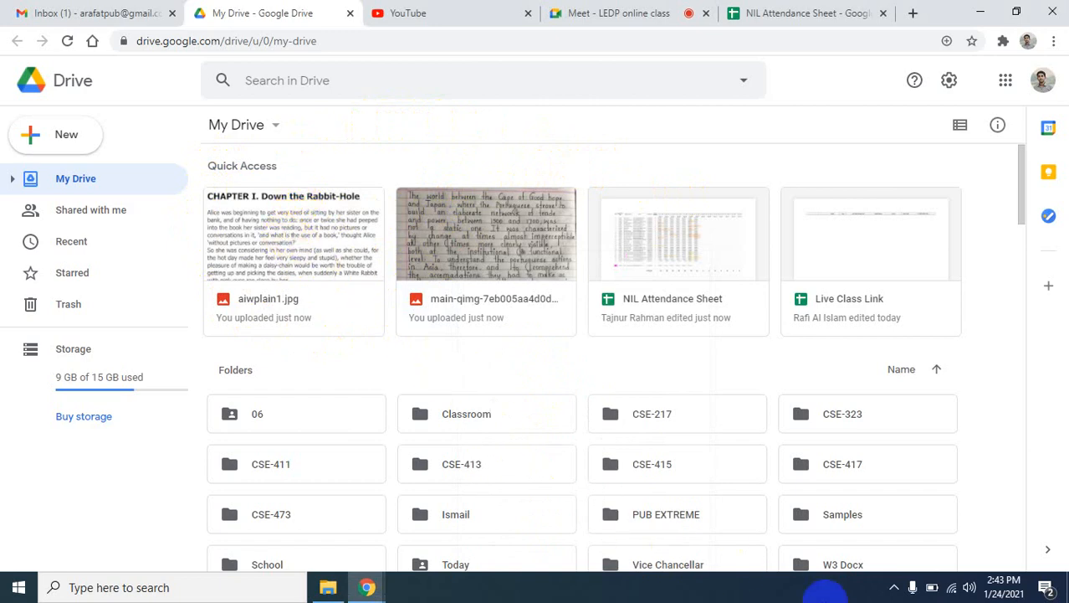
{"action": "left_click", "coordinate": [893, 587]}
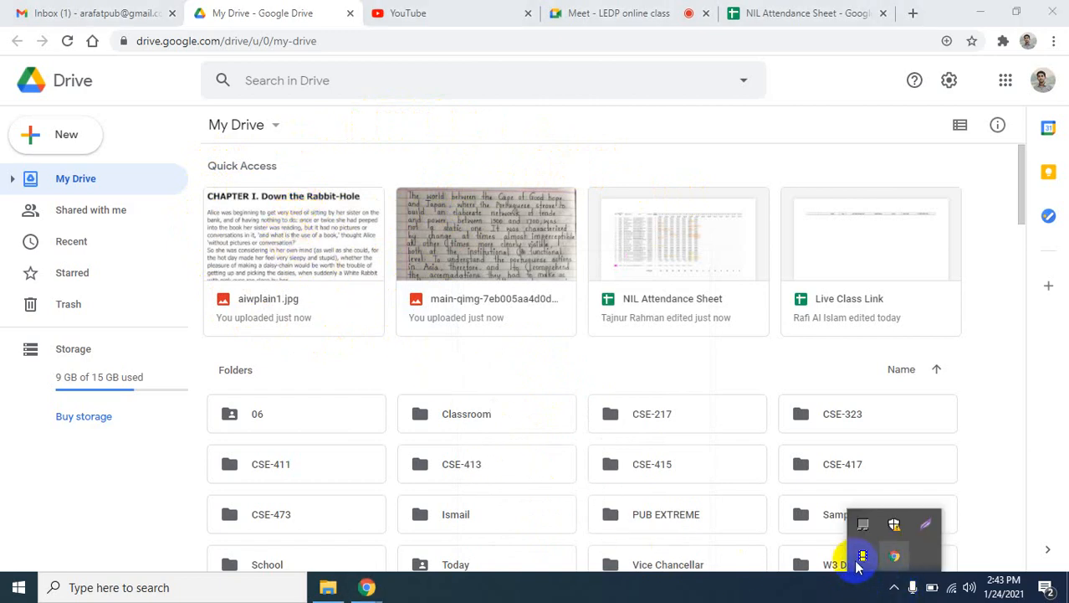
Step: Open the uploaded handwritten page image from Quick Access with Google Docs to convert it to text
{"action": "left_click", "coordinate": [461, 244]}
{"action": "right_click", "coordinate": [462, 242]}
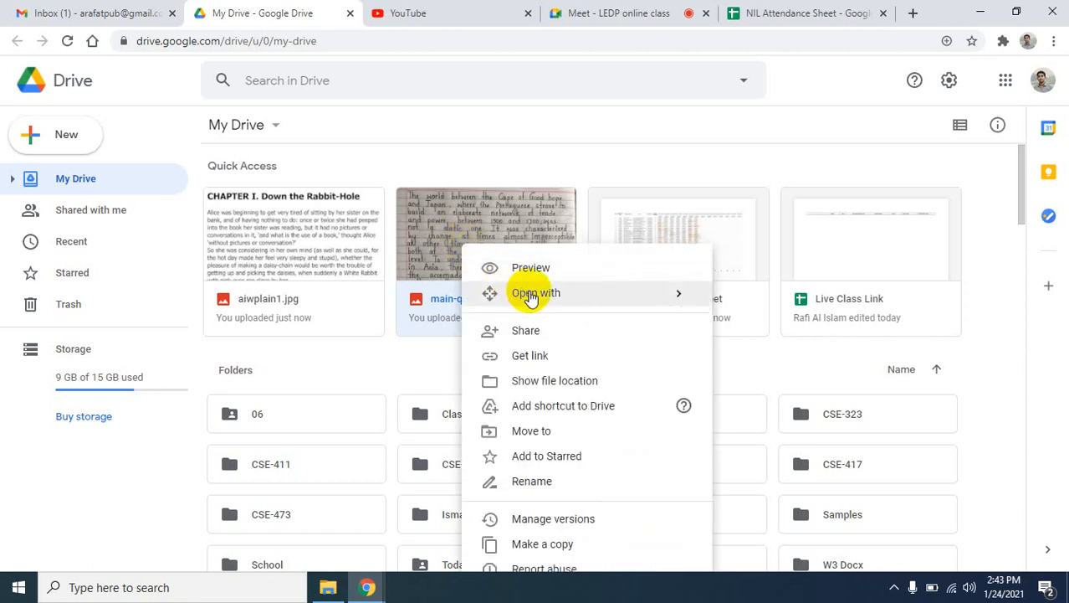
{"action": "mouse_move", "coordinate": [531, 297]}
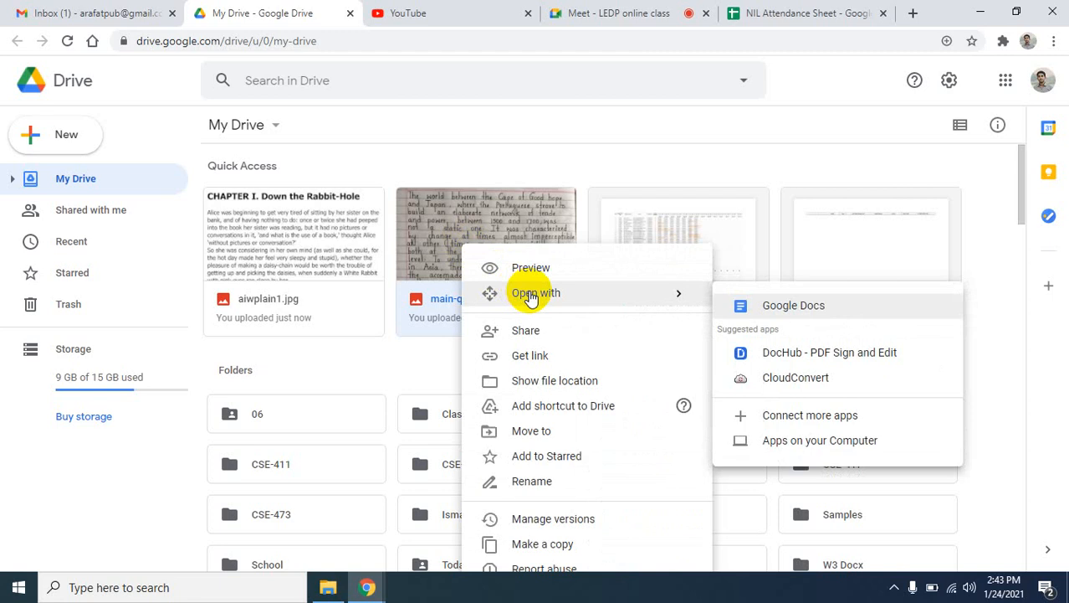
{"action": "left_click", "coordinate": [796, 308]}
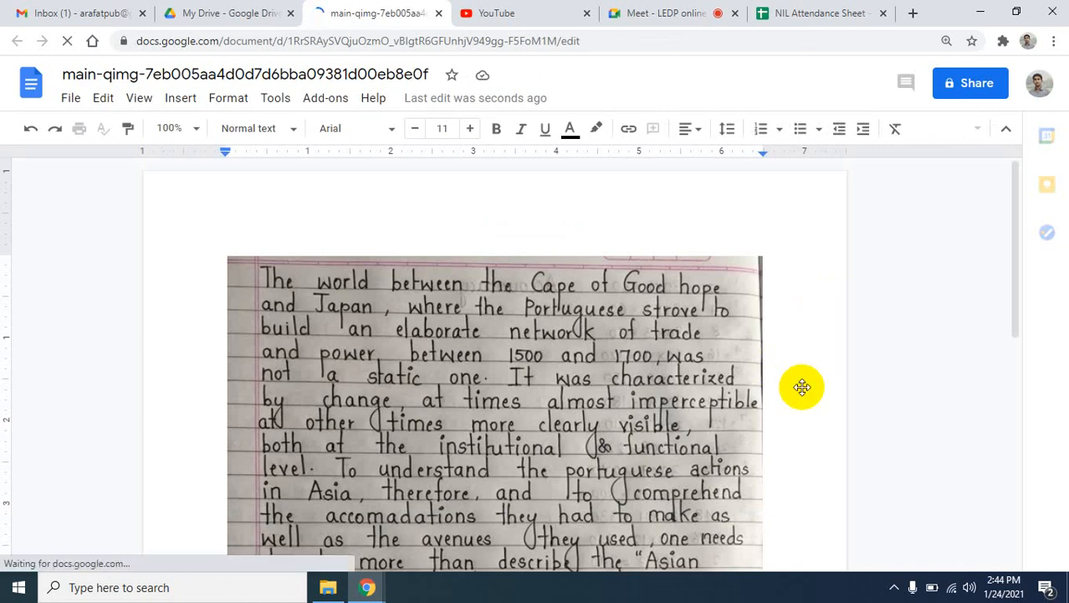
Step: Examine the converted document, comparing the handwritten page image with the extracted text beneath it
{"action": "scroll", "coordinate": [801, 386], "scroll_direction": "down", "scroll_amount": 5}
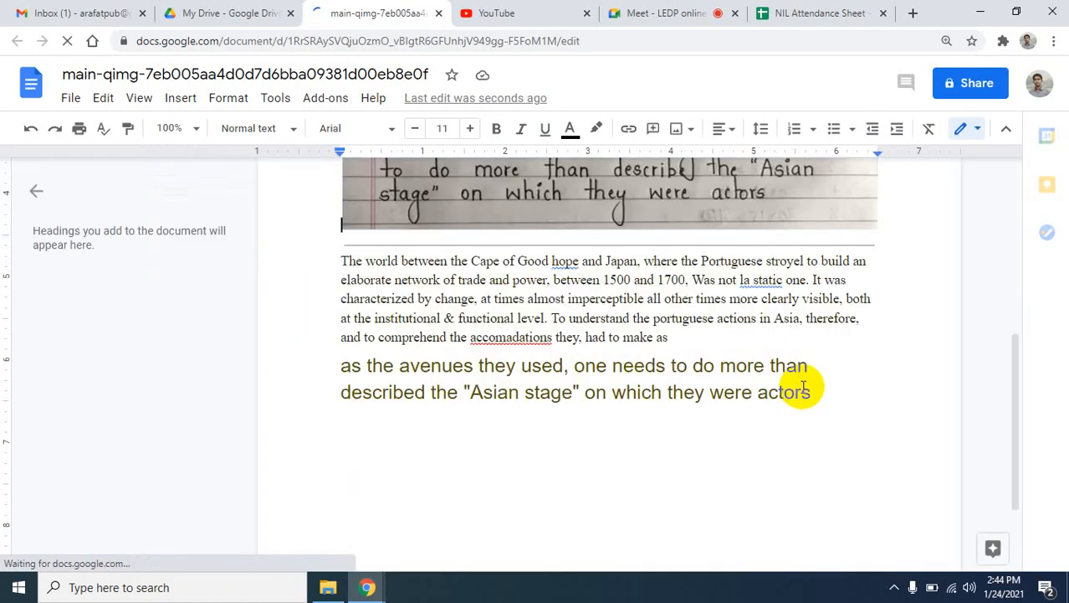
{"action": "scroll", "coordinate": [803, 387], "scroll_direction": "down", "scroll_amount": 2}
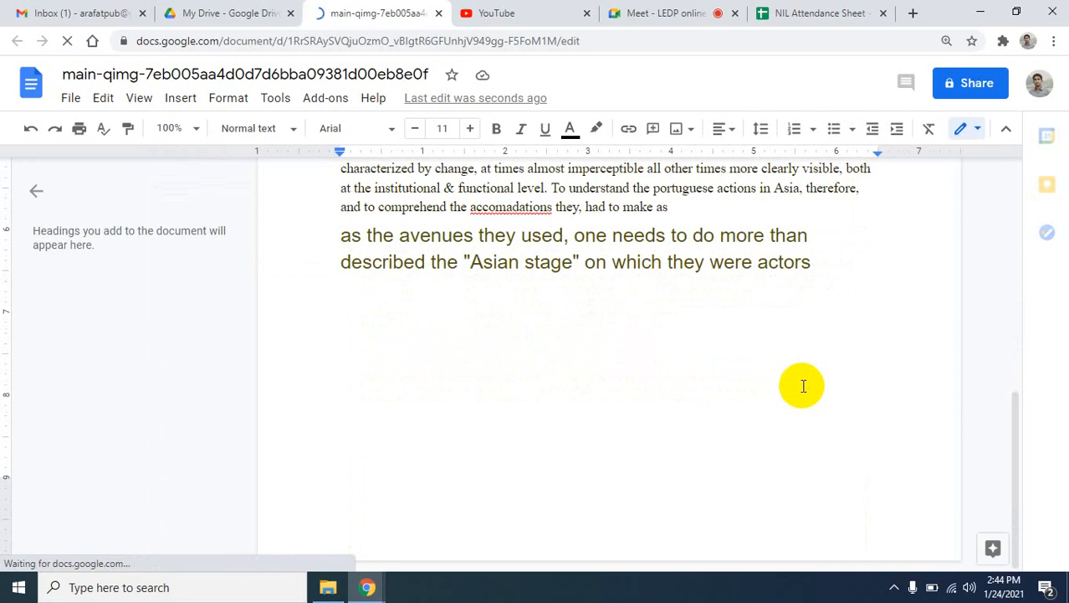
{"action": "scroll", "coordinate": [803, 386], "scroll_direction": "up", "scroll_amount": 1}
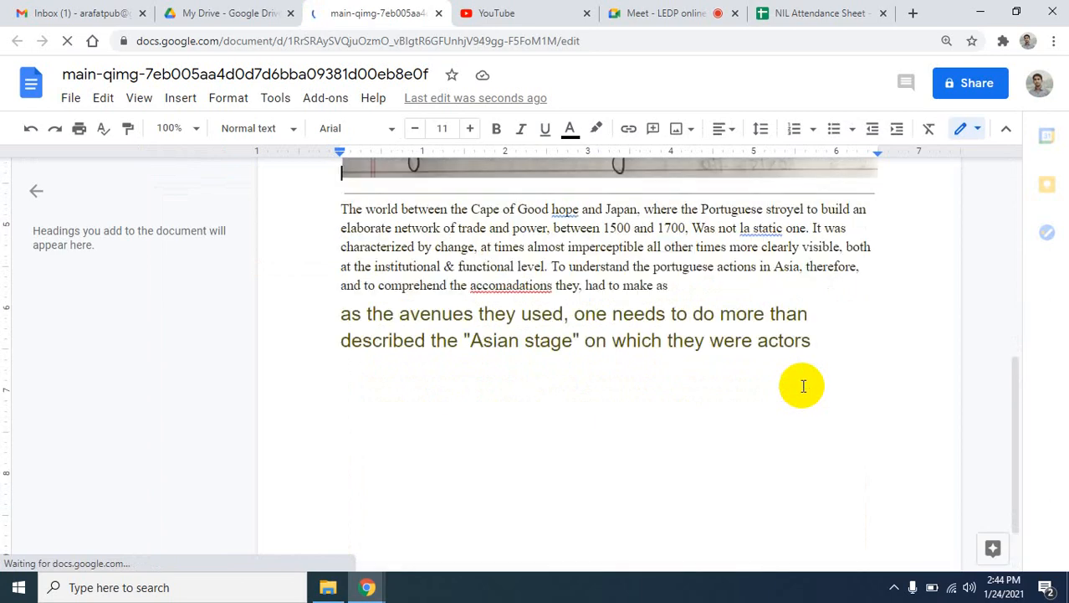
{"action": "scroll", "coordinate": [801, 387], "scroll_direction": "up", "scroll_amount": 6}
{"action": "scroll", "coordinate": [1012, 295], "scroll_direction": "up", "scroll_amount": 1}
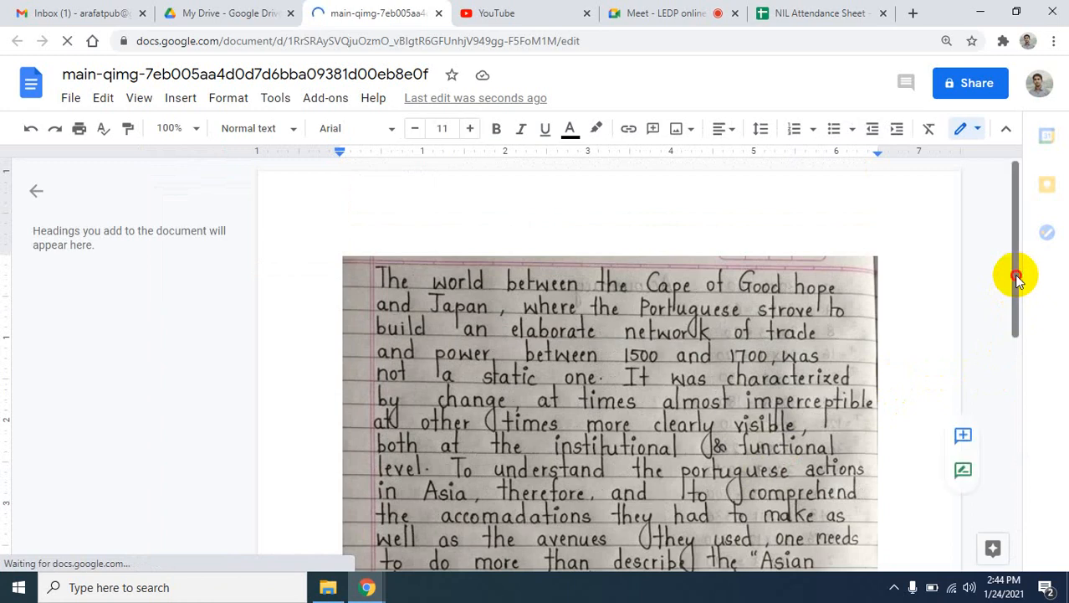
{"action": "left_click", "coordinate": [1019, 332]}
{"action": "left_click_drag", "start_coordinate": [1019, 332], "coordinate": [1022, 379]}
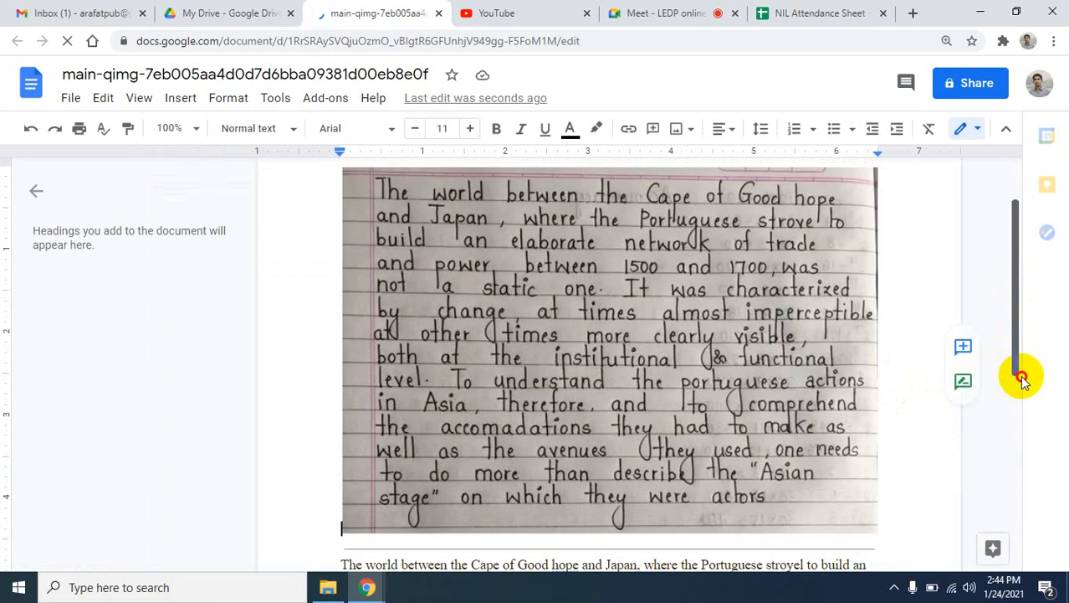
{"action": "scroll", "coordinate": [823, 336], "scroll_direction": "down", "scroll_amount": 1}
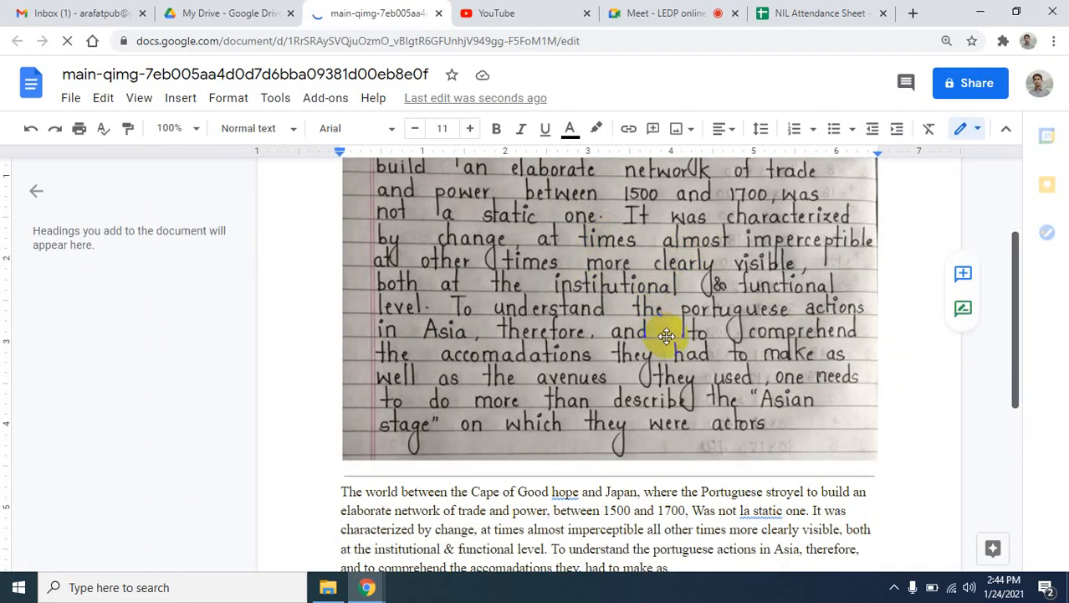
{"action": "scroll", "coordinate": [668, 337], "scroll_direction": "down", "scroll_amount": 1}
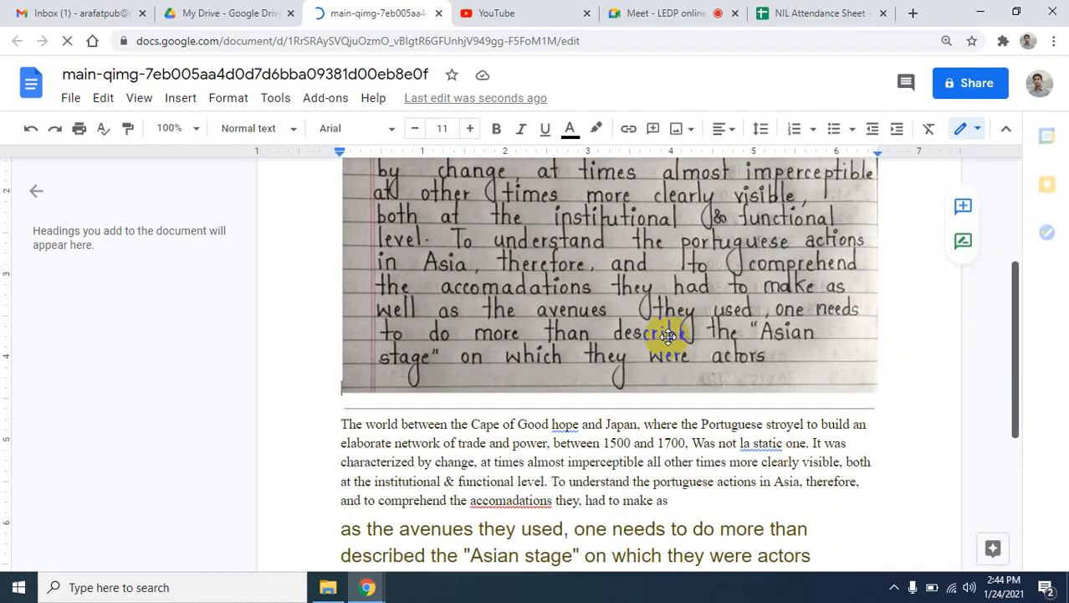
Step: Place the text cursor at several points in the extracted paragraph to check that it is editable text
{"action": "left_click", "coordinate": [343, 420]}
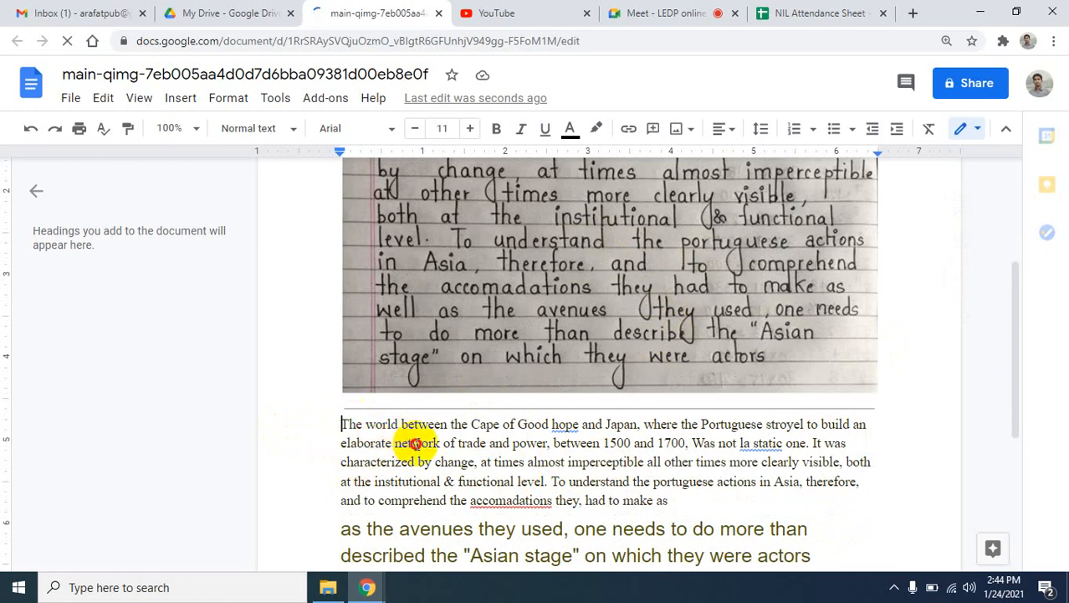
{"action": "left_click_drag", "start_coordinate": [479, 462], "coordinate": [425, 446]}
{"action": "left_click", "coordinate": [391, 427]}
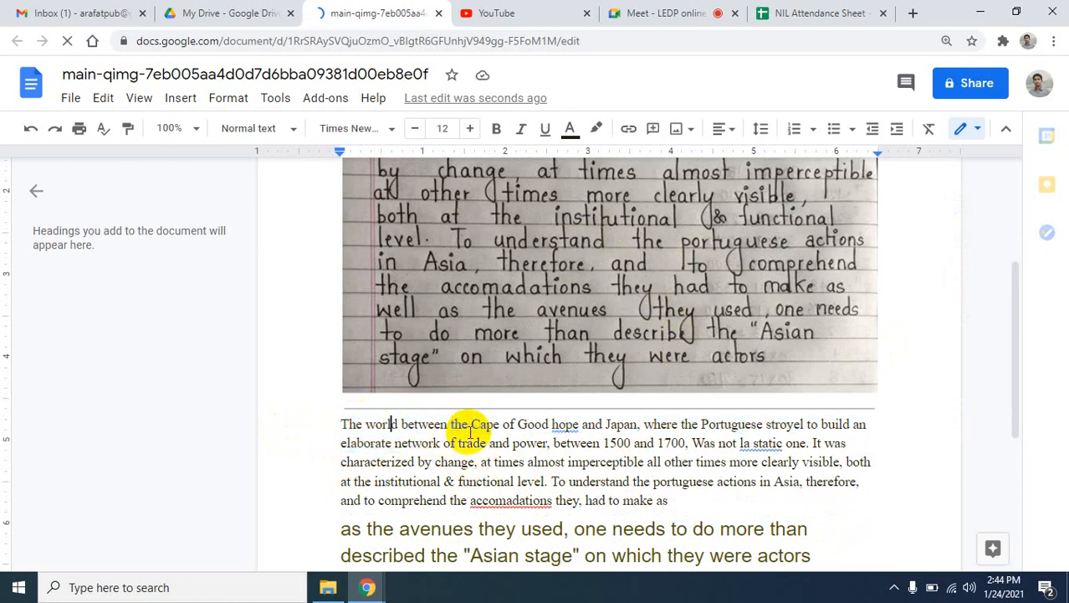
{"action": "left_click", "coordinate": [420, 425]}
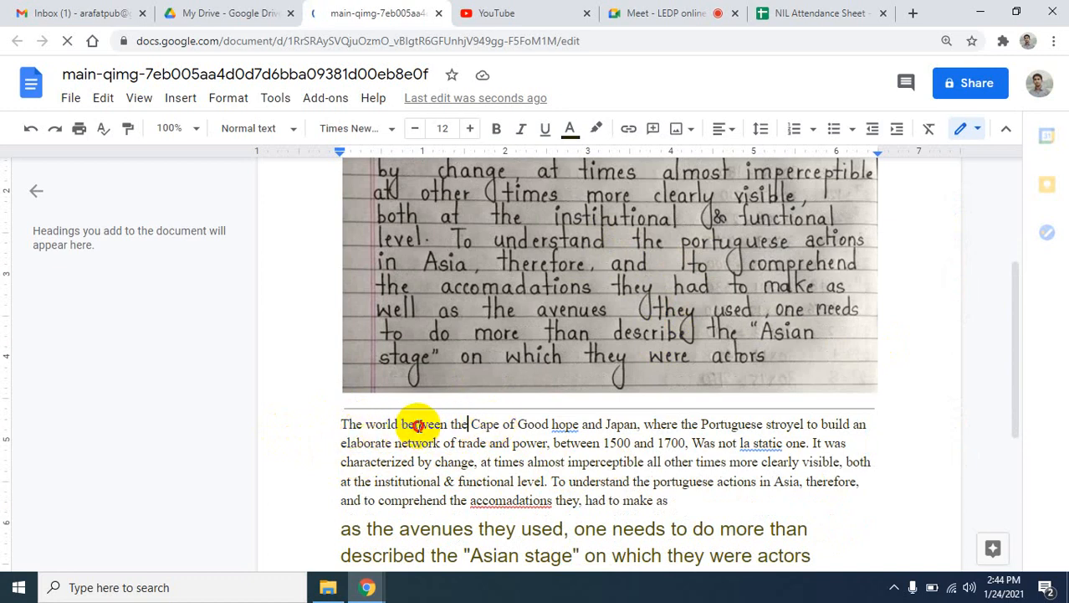
{"action": "left_click", "coordinate": [498, 500]}
{"action": "left_click", "coordinate": [587, 448]}
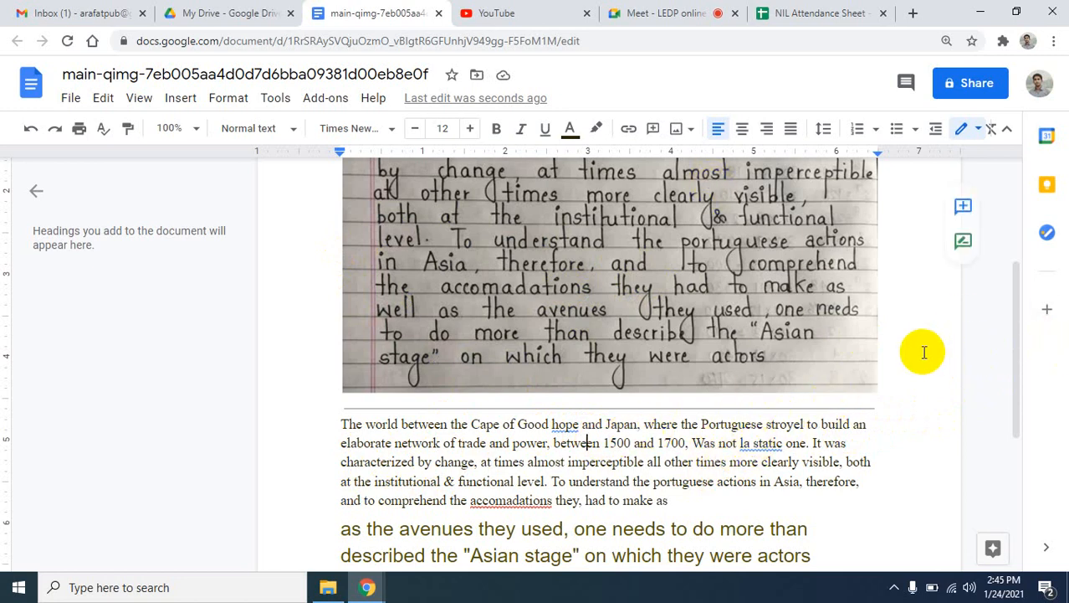
{"action": "scroll", "coordinate": [924, 352], "scroll_direction": "up", "scroll_amount": 1}
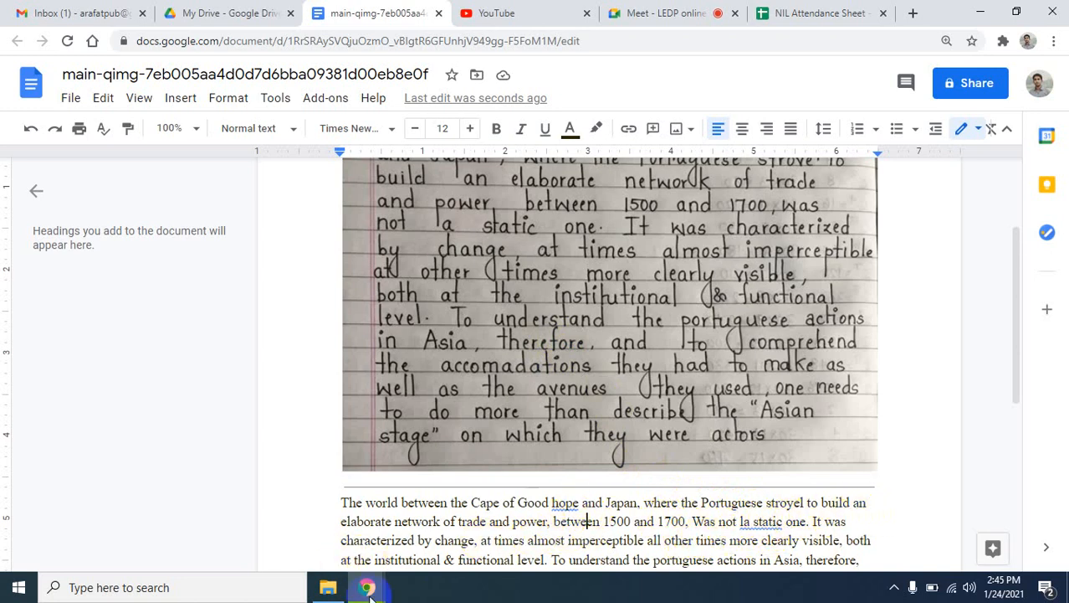
Step: Switch to the meeting, admit the participant waiting to join, and return to the converted document
{"action": "mouse_move", "coordinate": [374, 593]}
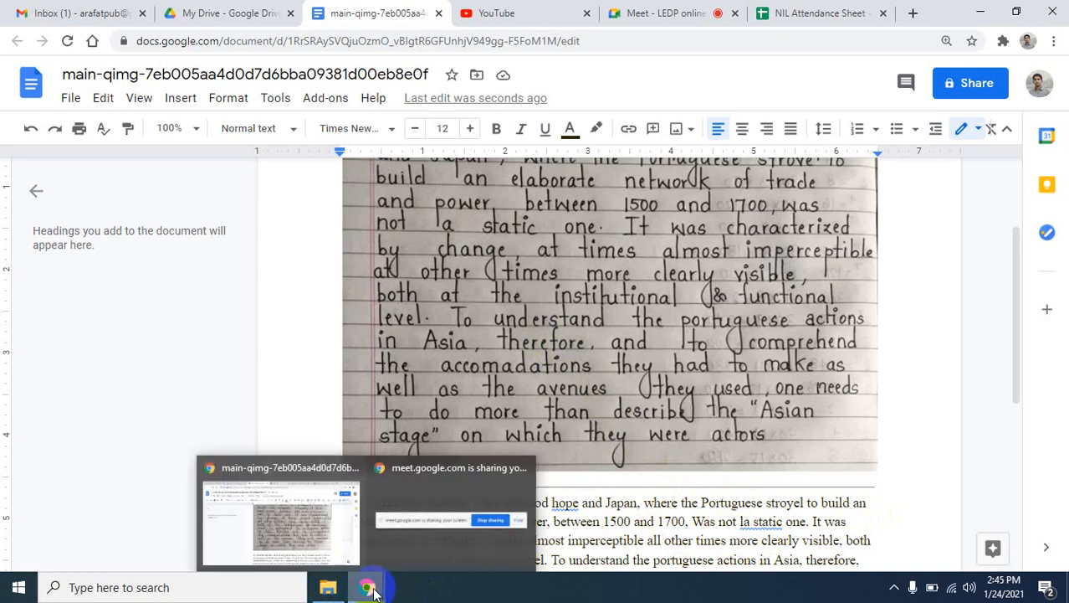
{"action": "left_click", "coordinate": [297, 512]}
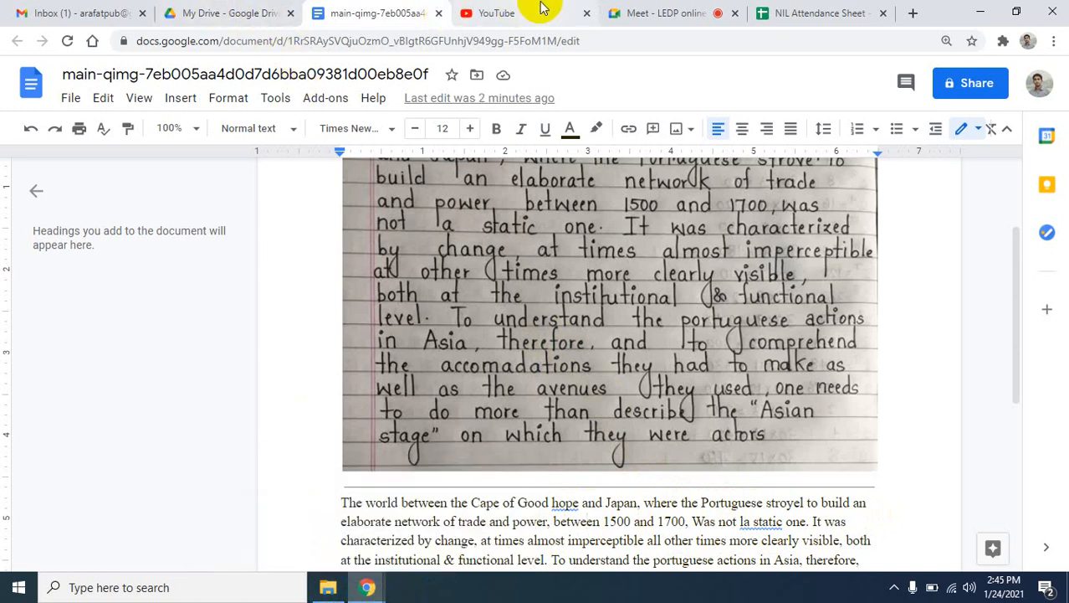
{"action": "left_click", "coordinate": [649, 12]}
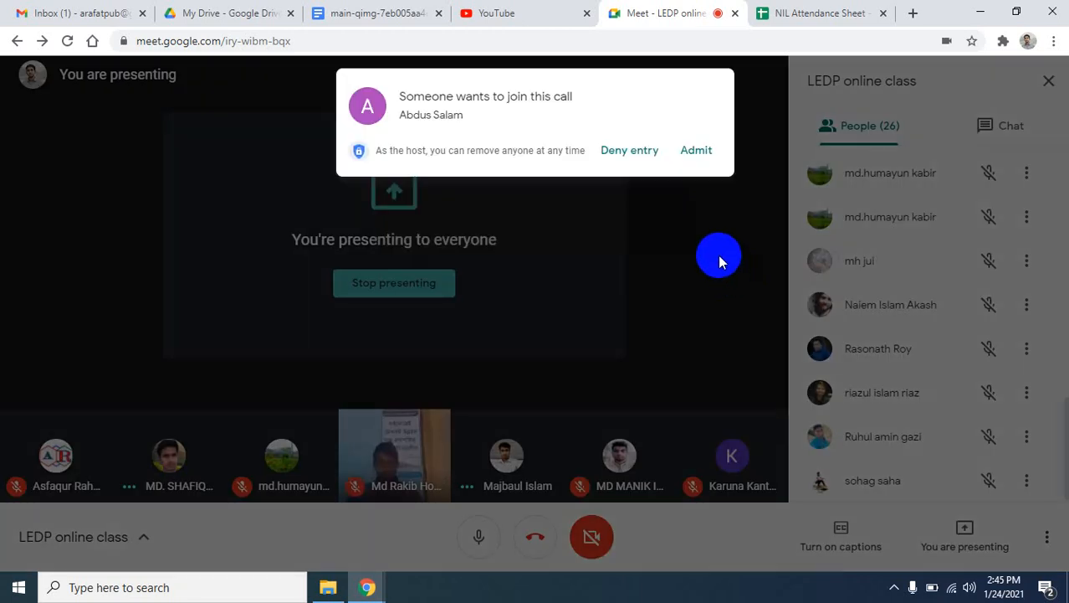
{"action": "left_click", "coordinate": [690, 155]}
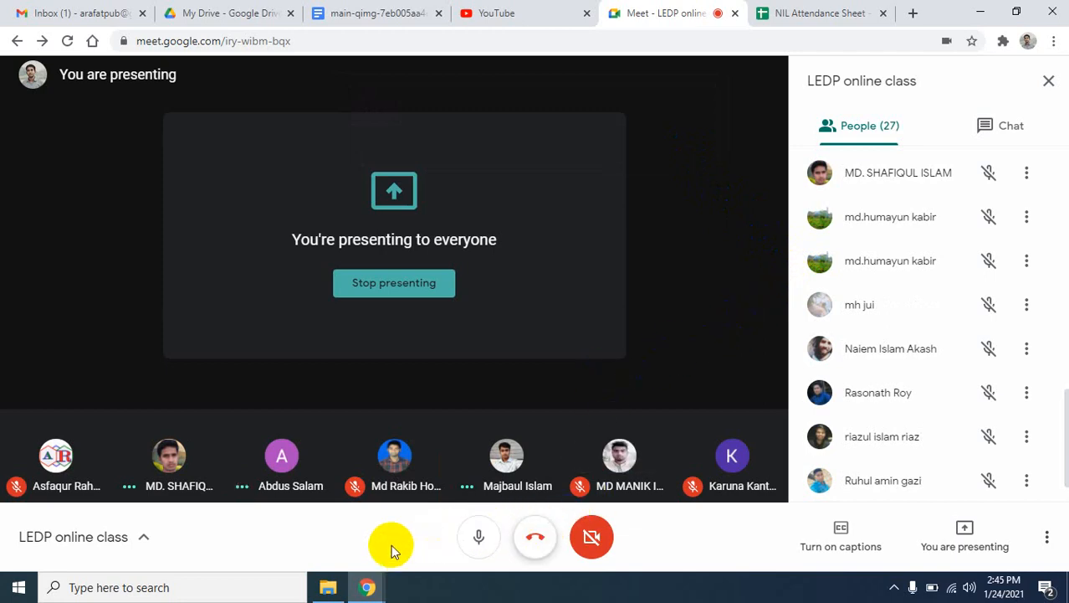
{"action": "left_click", "coordinate": [409, 9]}
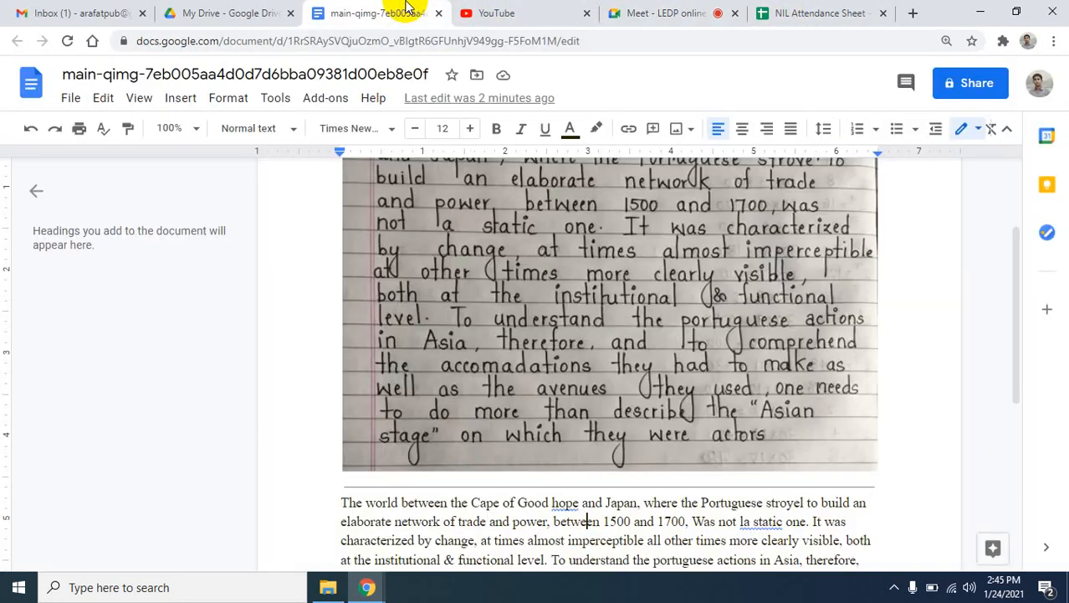
Step: Correct "la static" in the extracted paragraph by accepting the suggested replacement "a static"
{"action": "scroll", "coordinate": [536, 497], "scroll_direction": "down", "scroll_amount": 2}
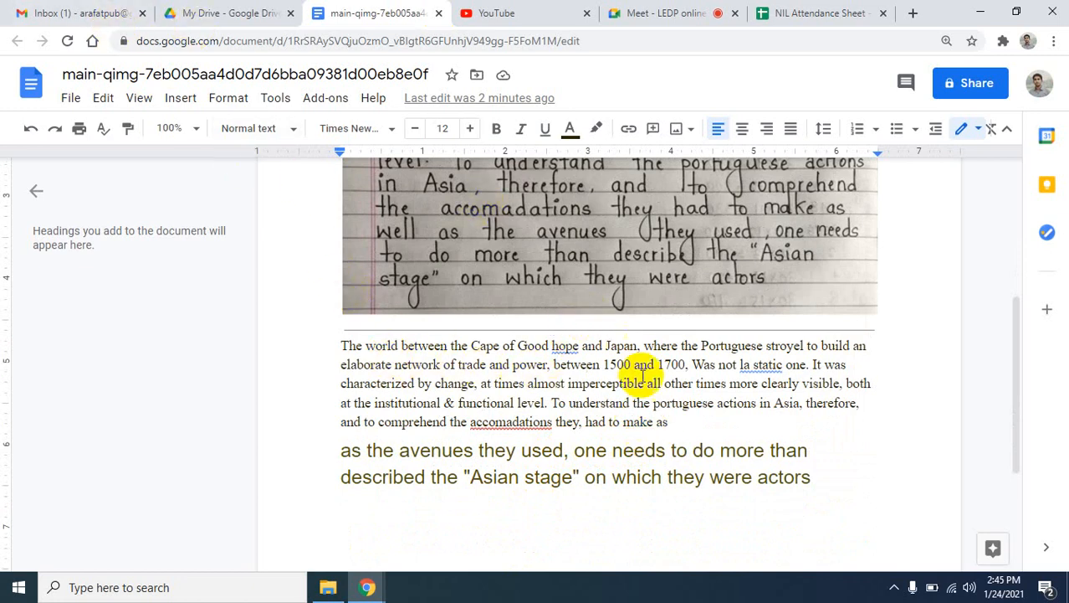
{"action": "scroll", "coordinate": [577, 263], "scroll_direction": "up", "scroll_amount": 1}
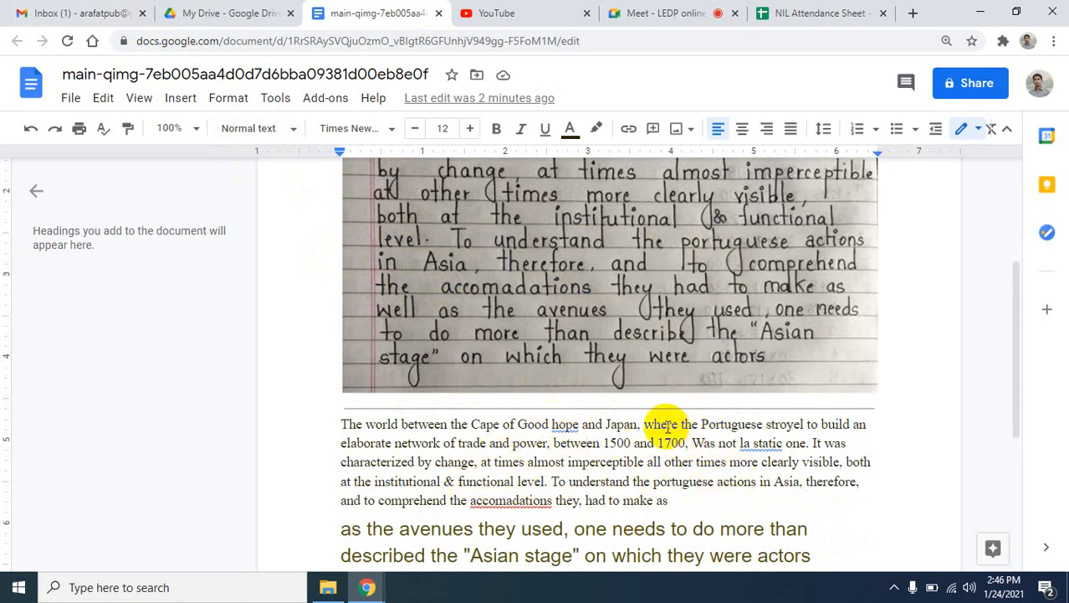
{"action": "left_click", "coordinate": [769, 443]}
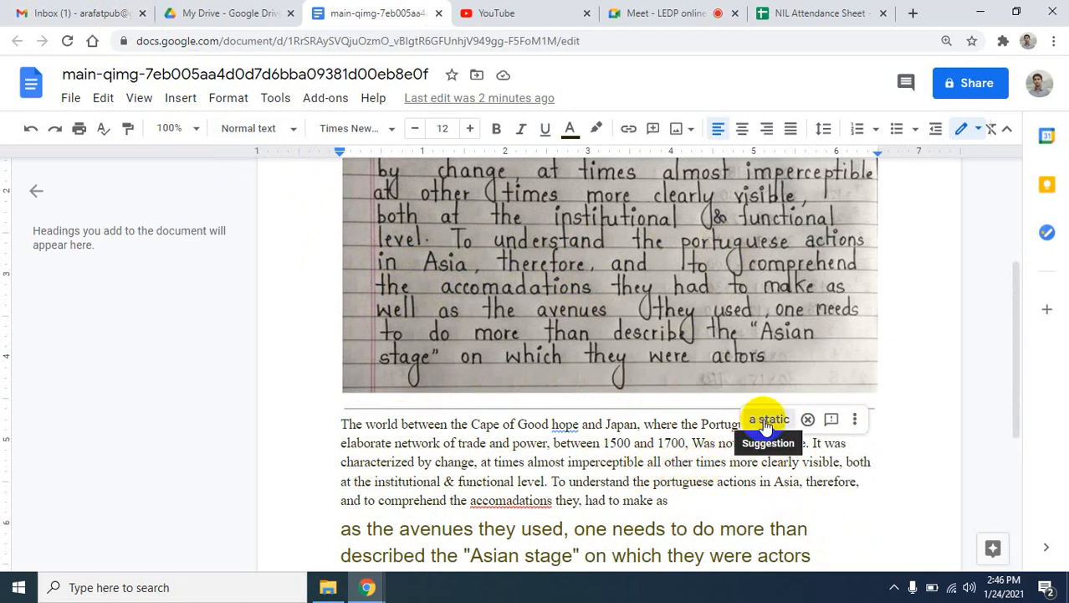
{"action": "left_click", "coordinate": [730, 462]}
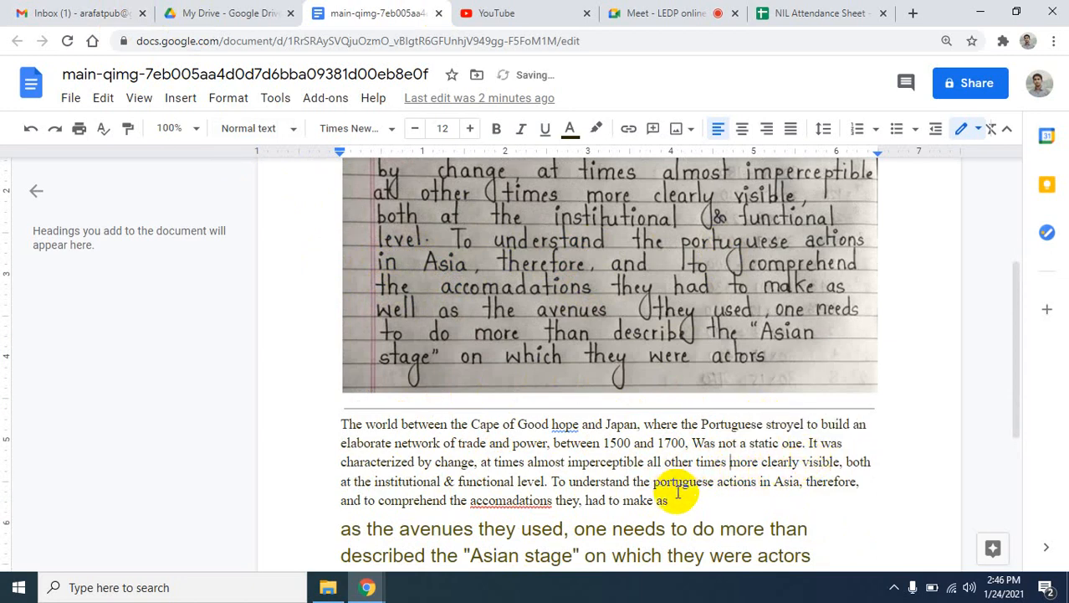
Step: Copy the extracted paragraph directly below the handwritten image, from "The world between" to "had to make as"
{"action": "left_click_drag", "start_coordinate": [674, 500], "coordinate": [339, 418]}
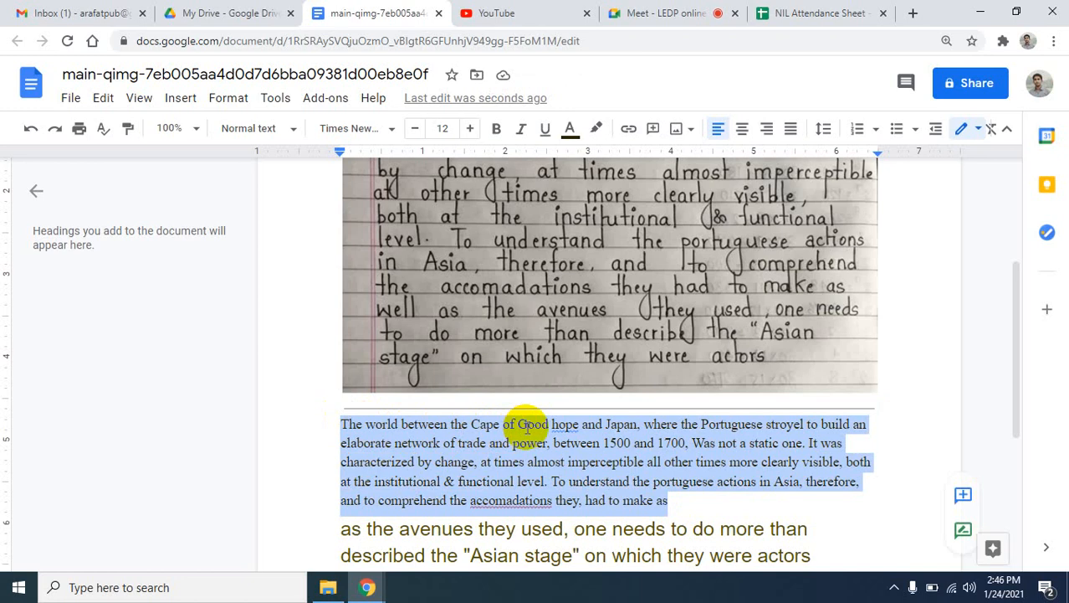
{"action": "right_click", "coordinate": [492, 452]}
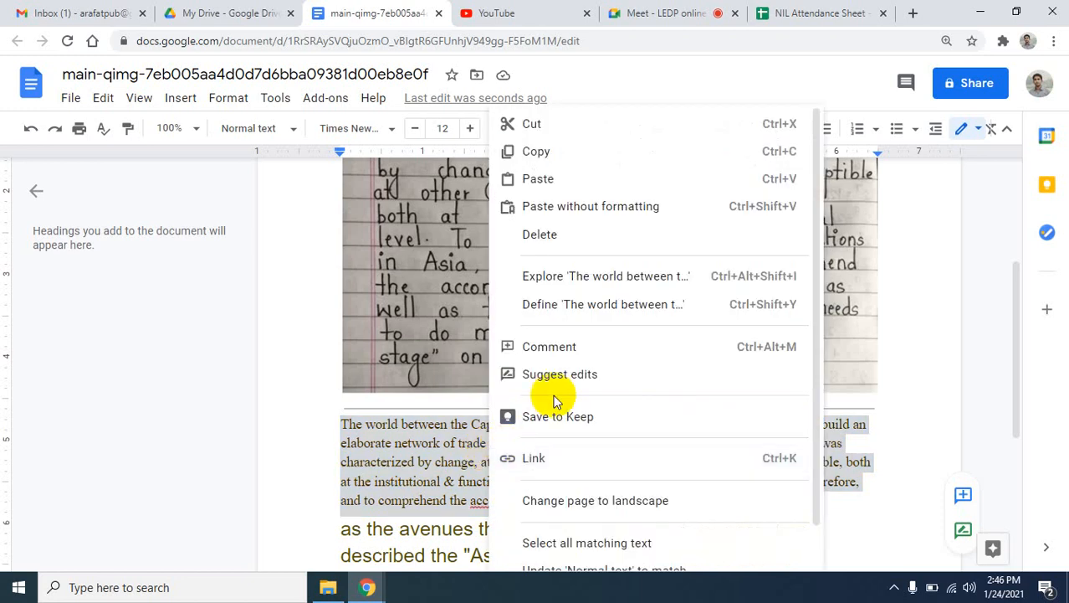
{"action": "left_click", "coordinate": [541, 151]}
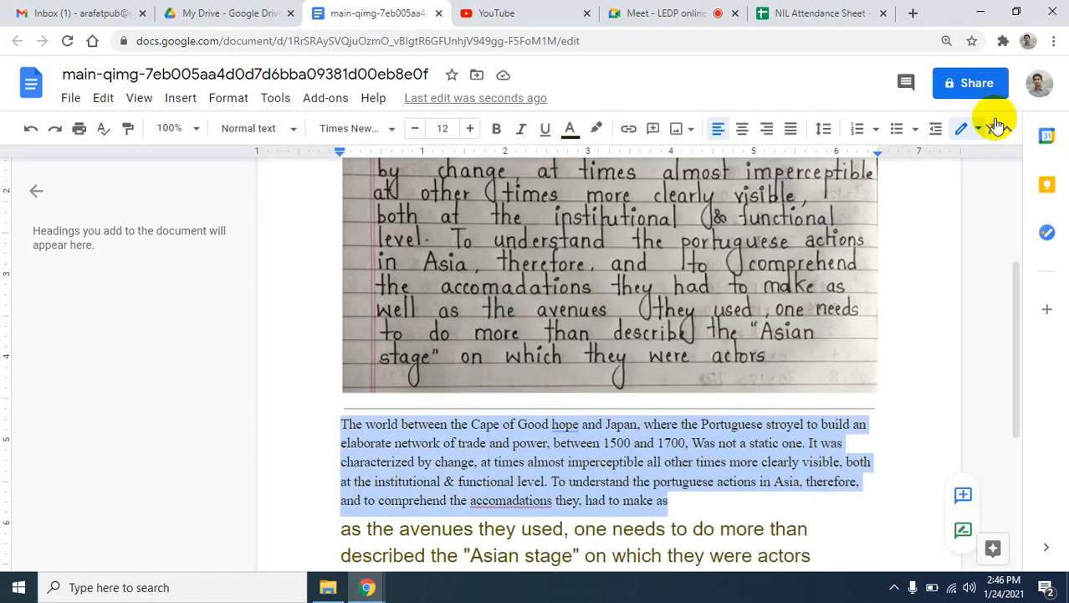
{"action": "left_click", "coordinate": [977, 11]}
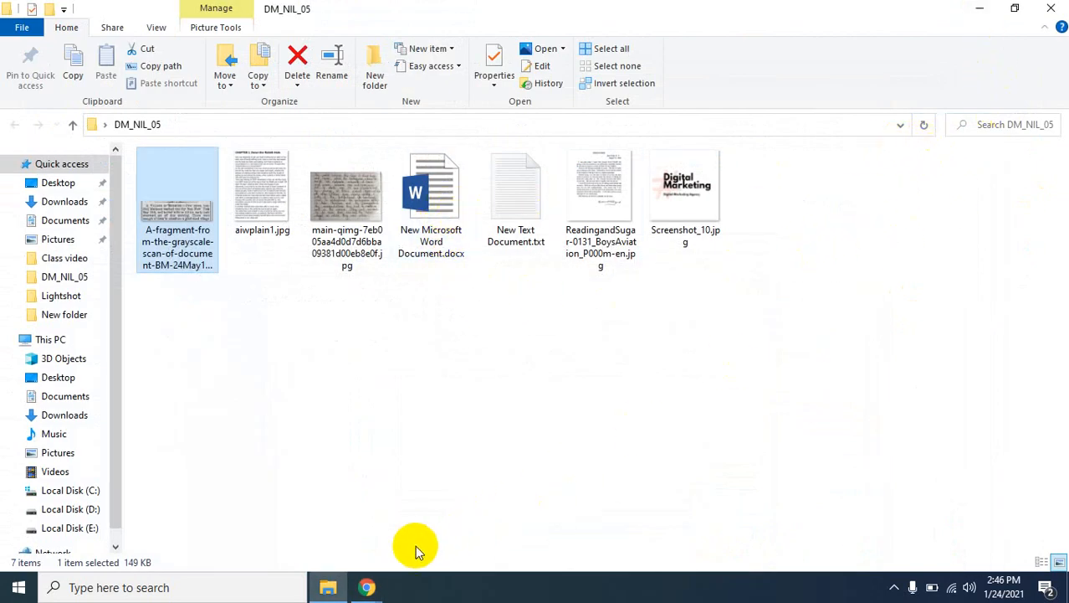
{"action": "left_click", "coordinate": [372, 588]}
{"action": "left_click", "coordinate": [301, 536]}
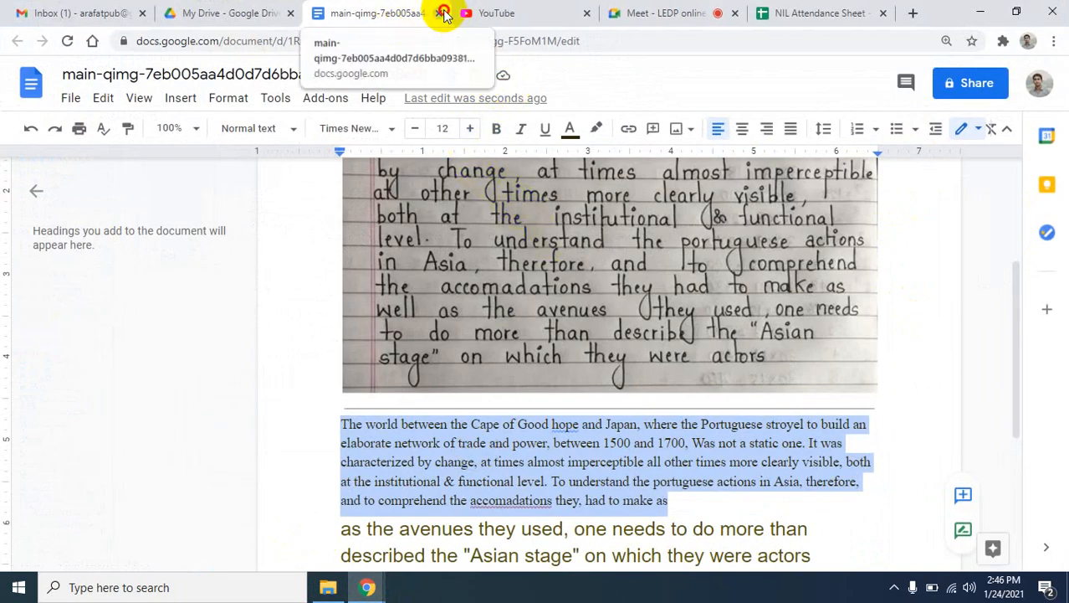
Step: Close the converted document, YouTube and NIL Attendance Sheet pages, and reopen the closed meeting page
{"action": "left_click", "coordinate": [437, 14]}
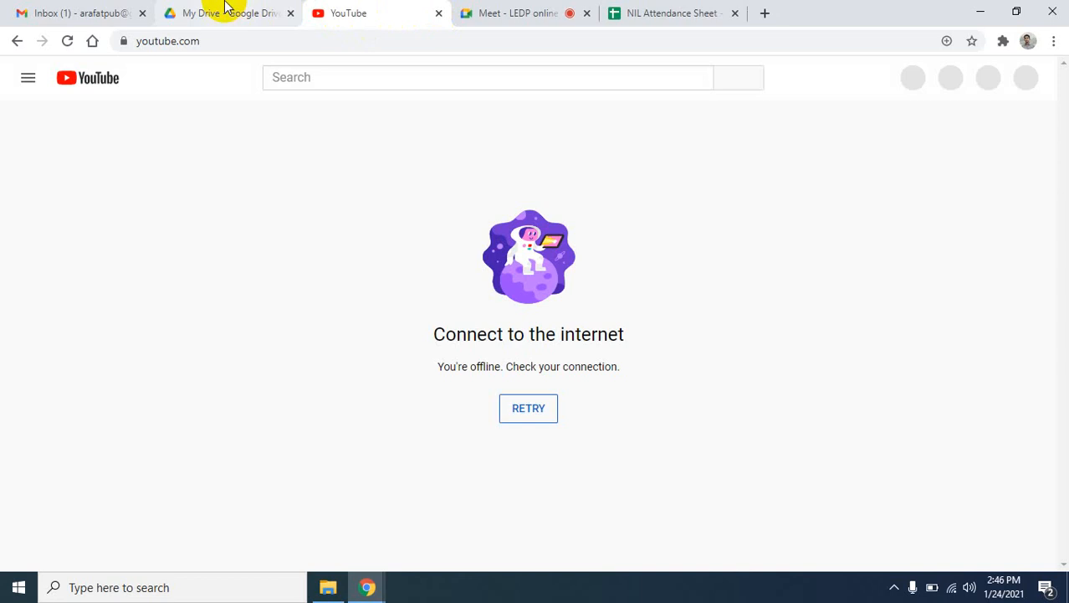
{"action": "left_click", "coordinate": [439, 13]}
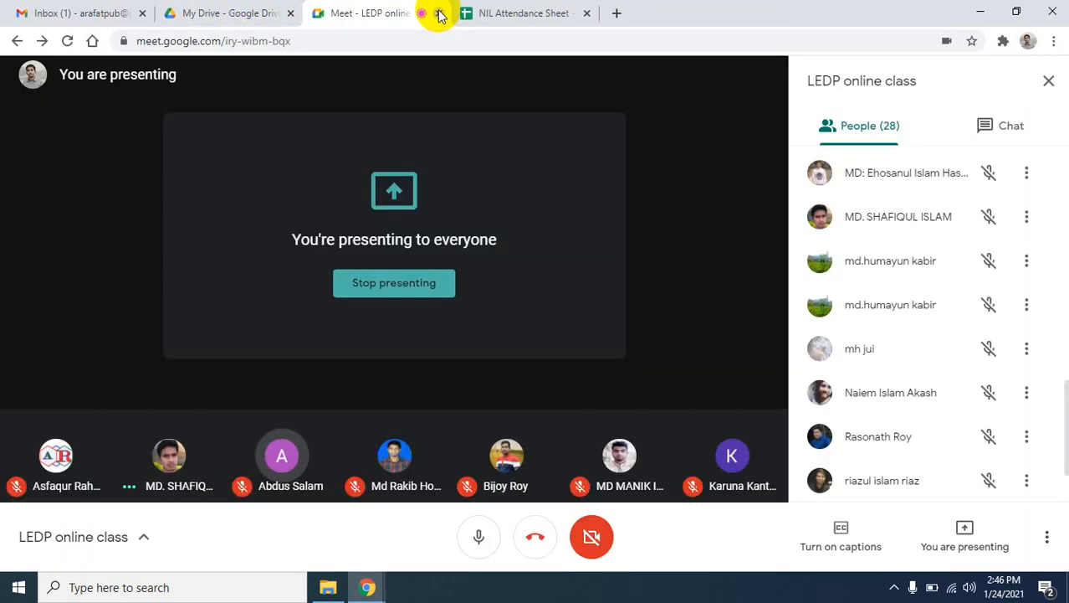
{"action": "left_click", "coordinate": [438, 14]}
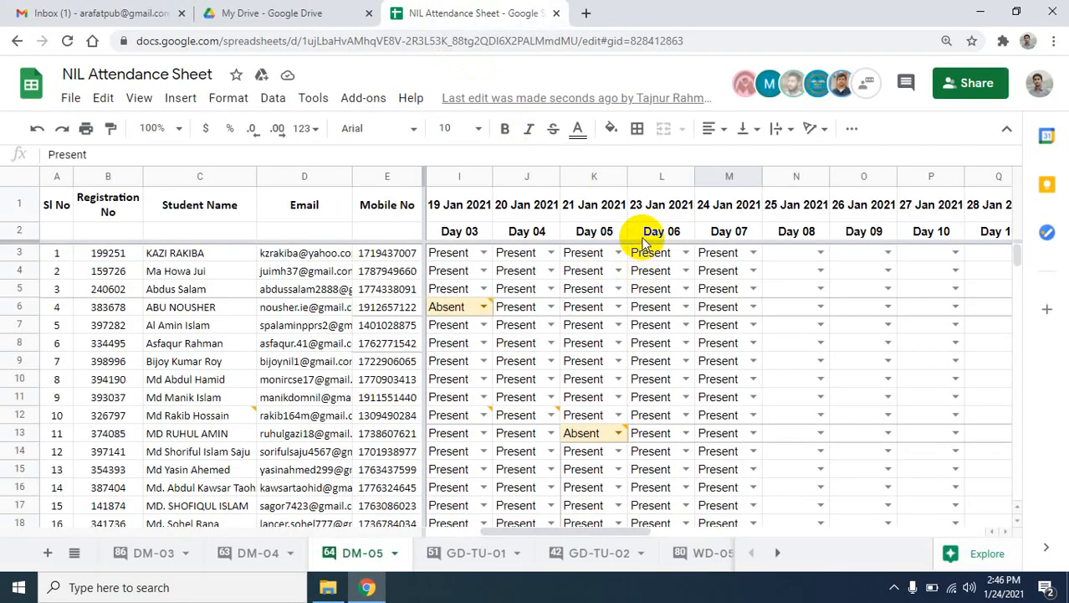
{"action": "key", "text": "ctrl+shift+t"}
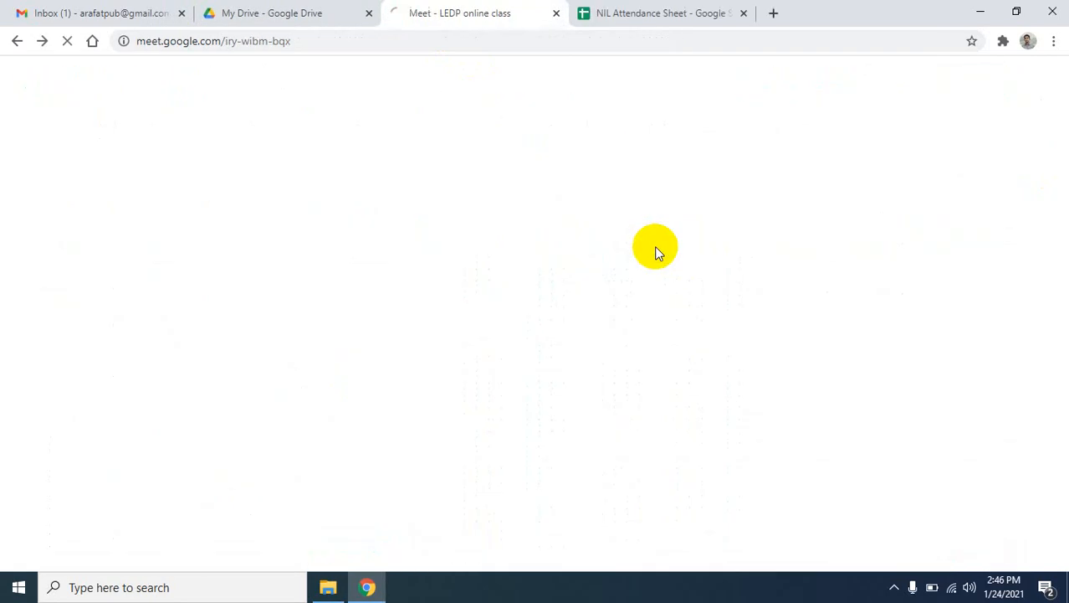
{"action": "left_click", "coordinate": [743, 13]}
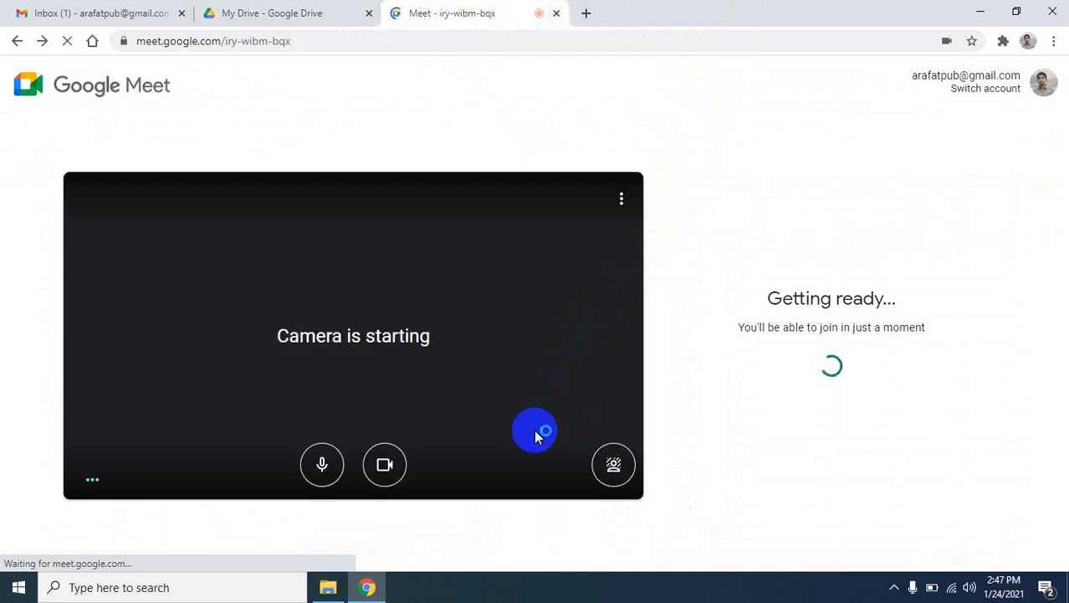
Step: Rejoin the LEDP online class meeting with the camera off and the microphone unmuted
{"action": "left_click", "coordinate": [323, 469]}
{"action": "left_click", "coordinate": [387, 471]}
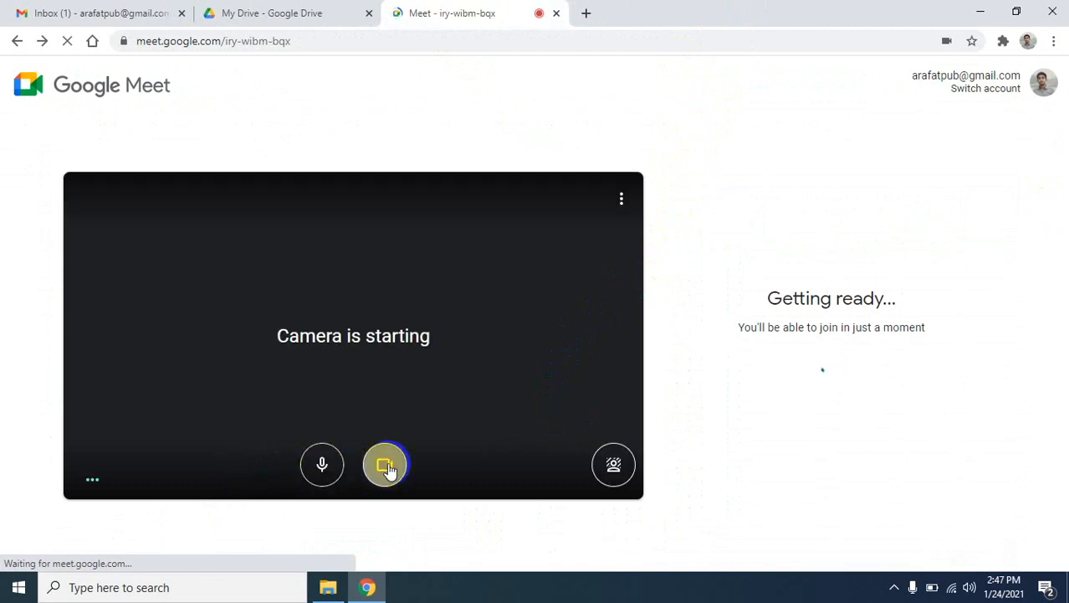
{"action": "left_click", "coordinate": [324, 477]}
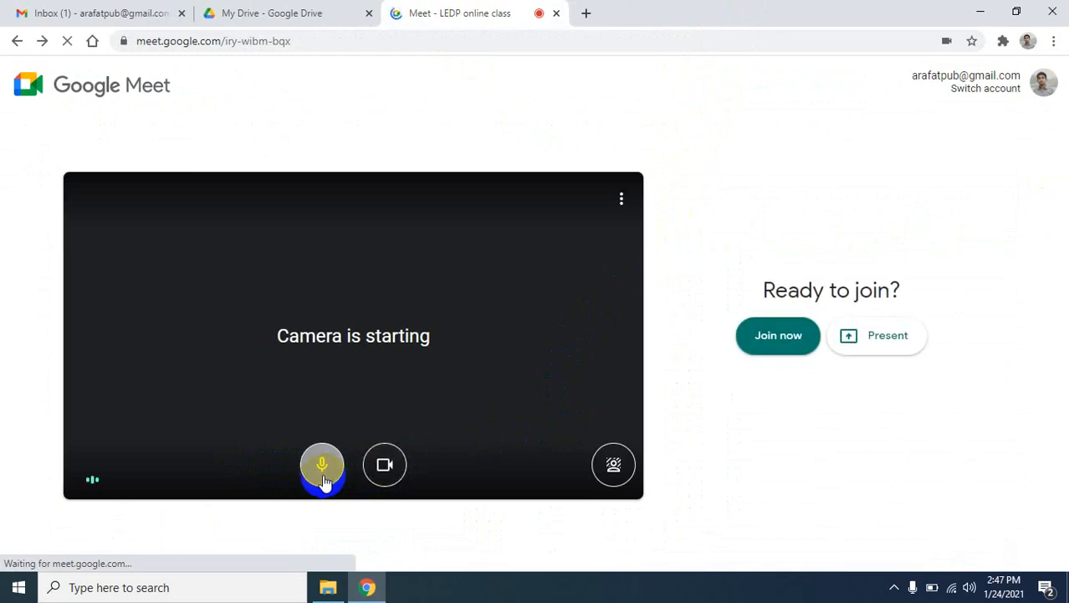
{"action": "left_click", "coordinate": [385, 473]}
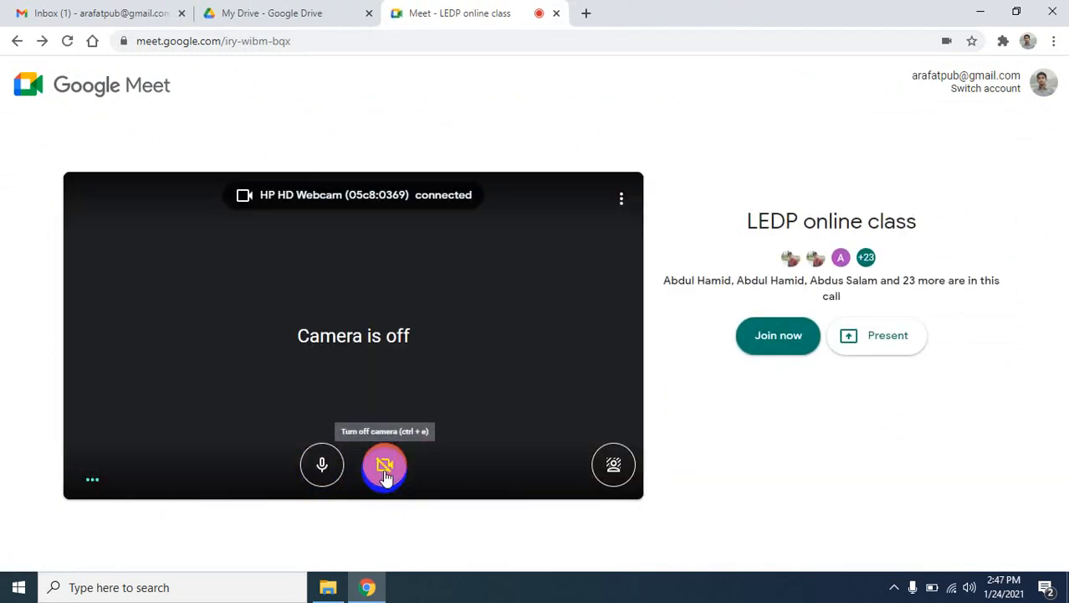
{"action": "left_click", "coordinate": [339, 469]}
{"action": "left_click", "coordinate": [793, 342]}
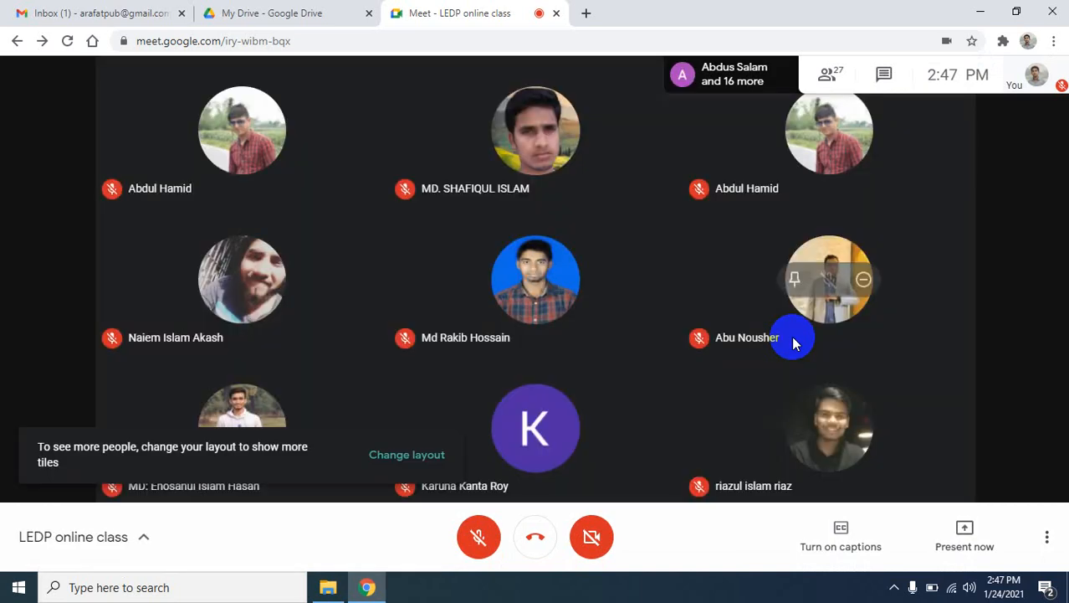
{"action": "left_click", "coordinate": [484, 536]}
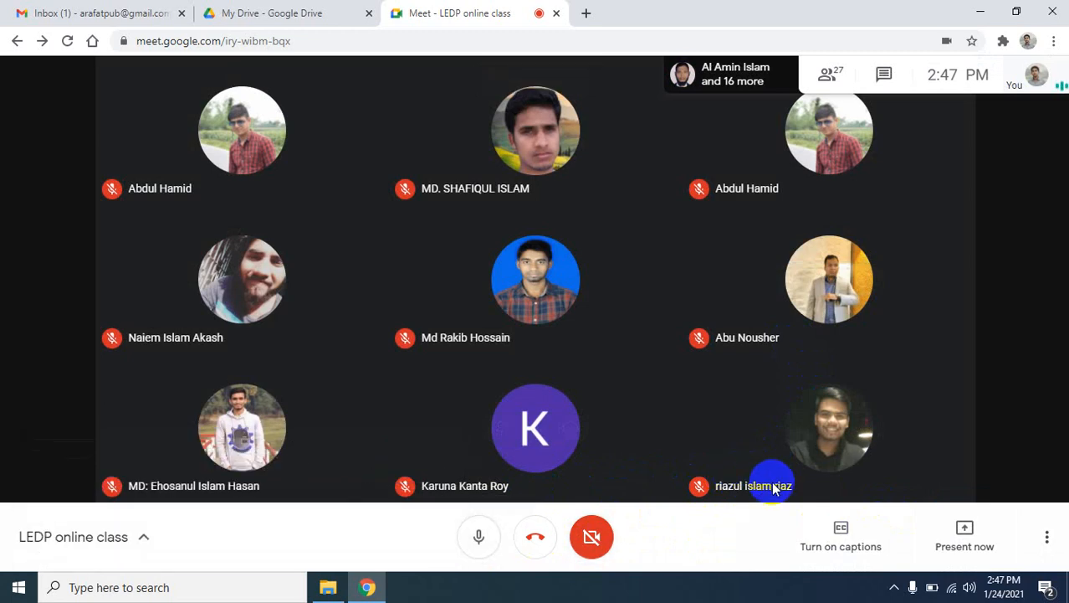
Step: Share the screen with the meeting while showing My Drive, and hide the screen-sharing notice
{"action": "left_click", "coordinate": [895, 587]}
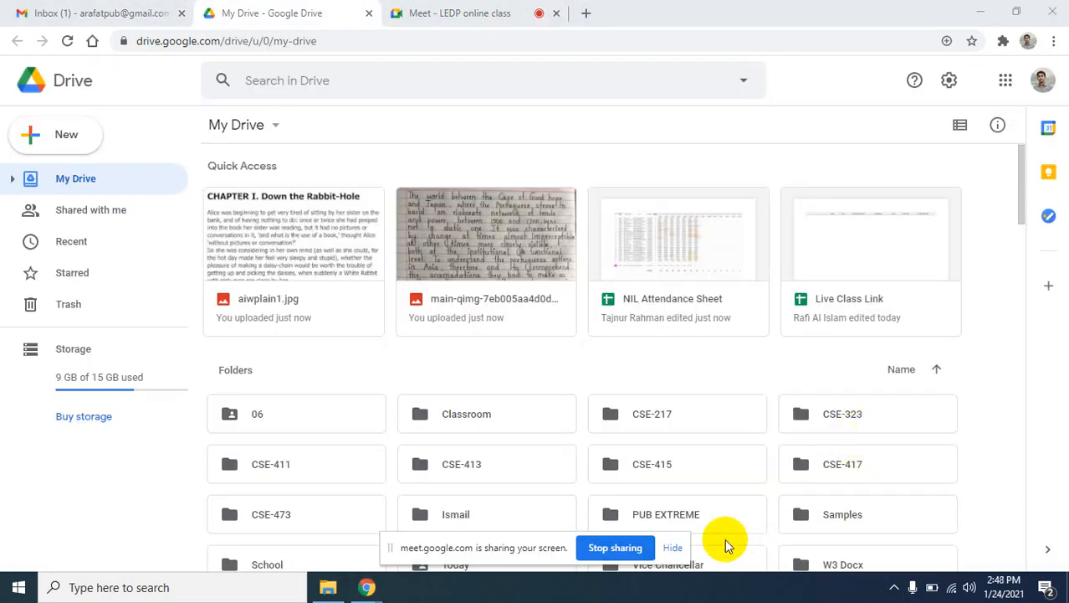
{"action": "left_click", "coordinate": [671, 546]}
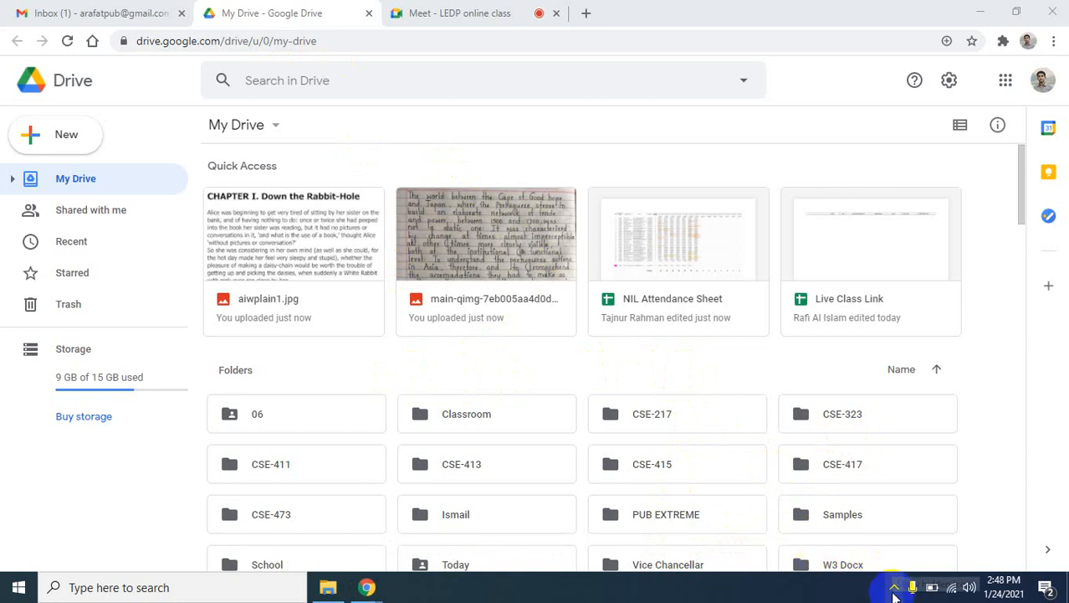
Step: Open the uploaded aiwplain1.jpg from Quick Access with Google Docs to convert it to text
{"action": "left_click", "coordinate": [253, 226]}
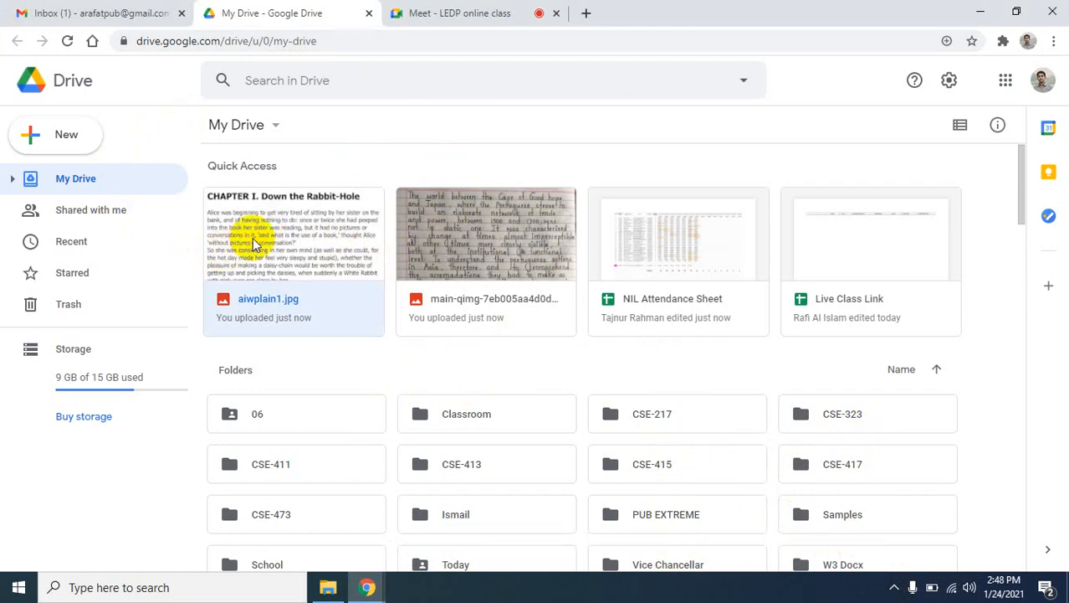
{"action": "right_click", "coordinate": [253, 237]}
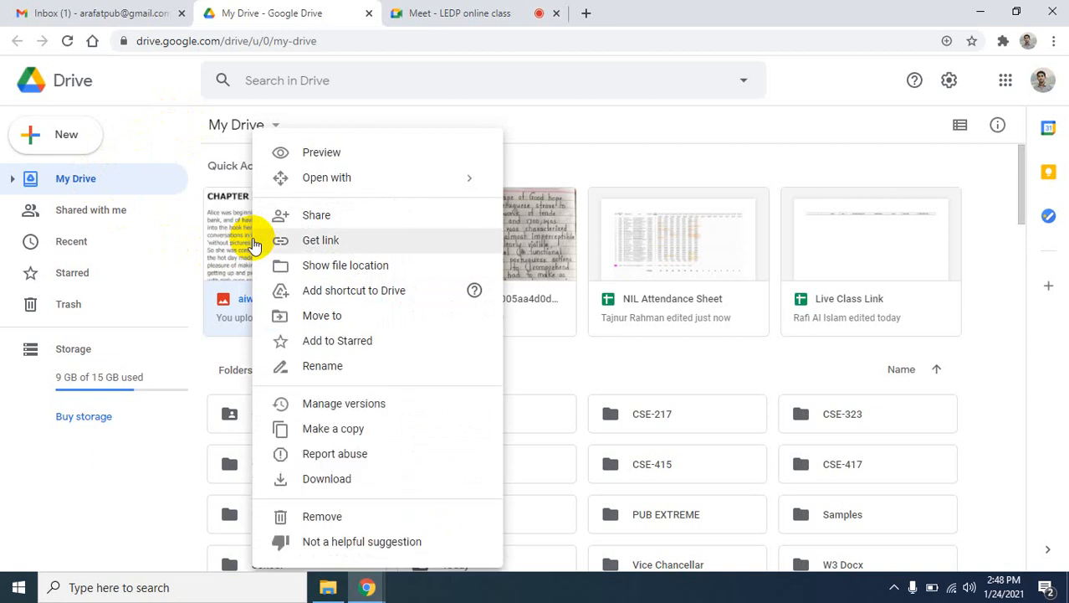
{"action": "mouse_move", "coordinate": [328, 179]}
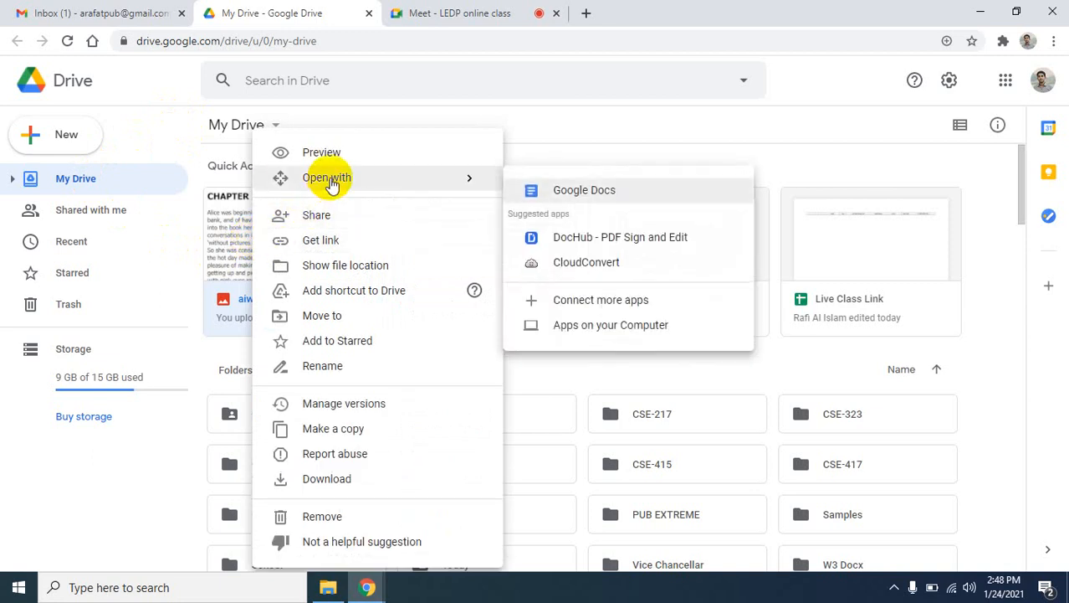
{"action": "left_click", "coordinate": [609, 190]}
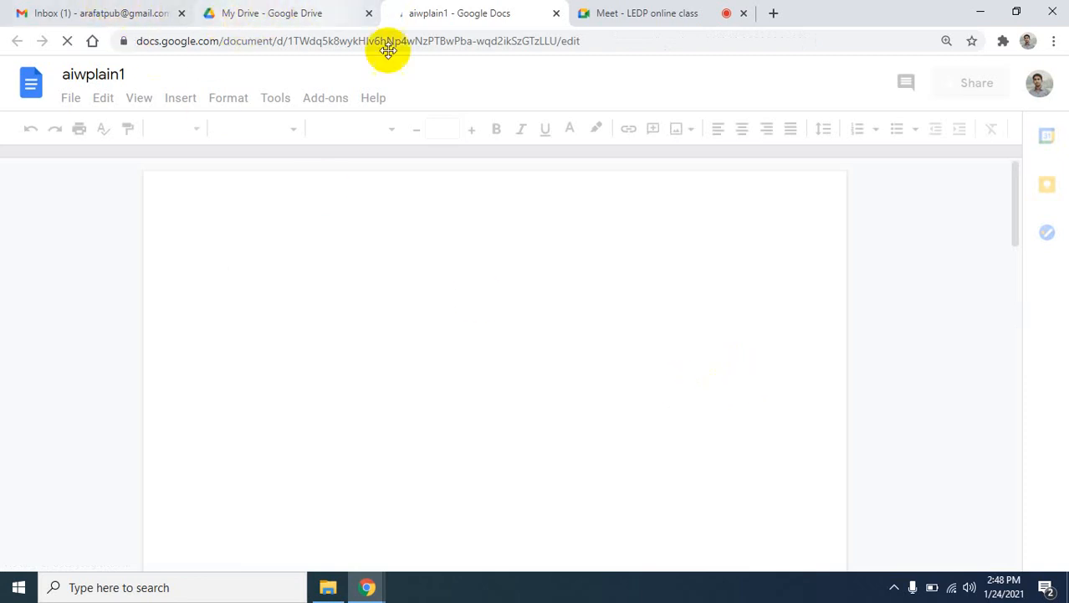
{"action": "left_click", "coordinate": [894, 588]}
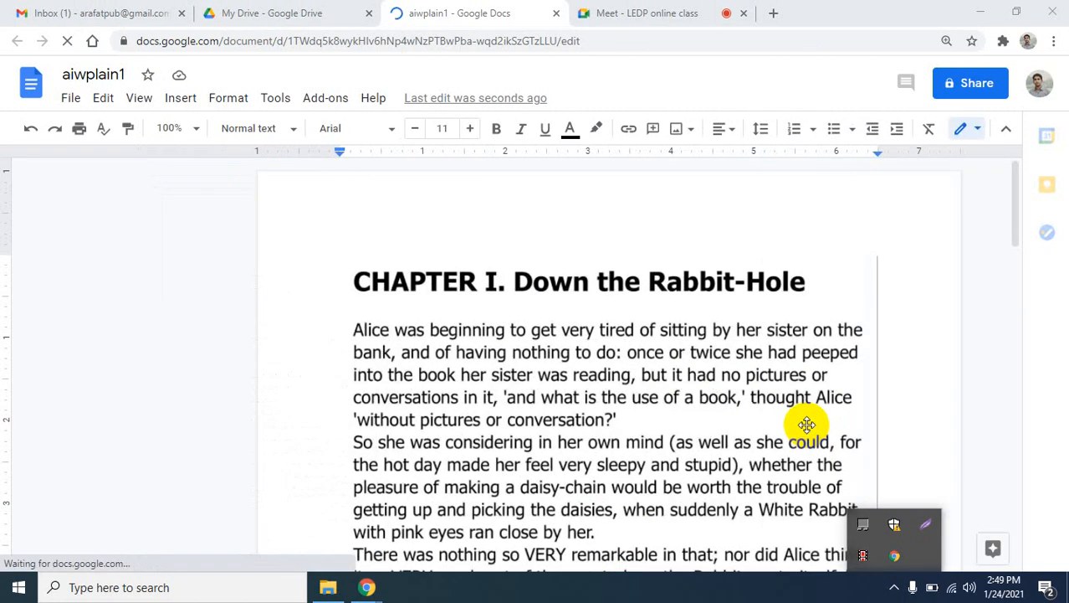
Step: Examine the converted aiwplain1 document, comparing the printed page image with the extracted text on the following page
{"action": "scroll", "coordinate": [807, 424], "scroll_direction": "down", "scroll_amount": 3}
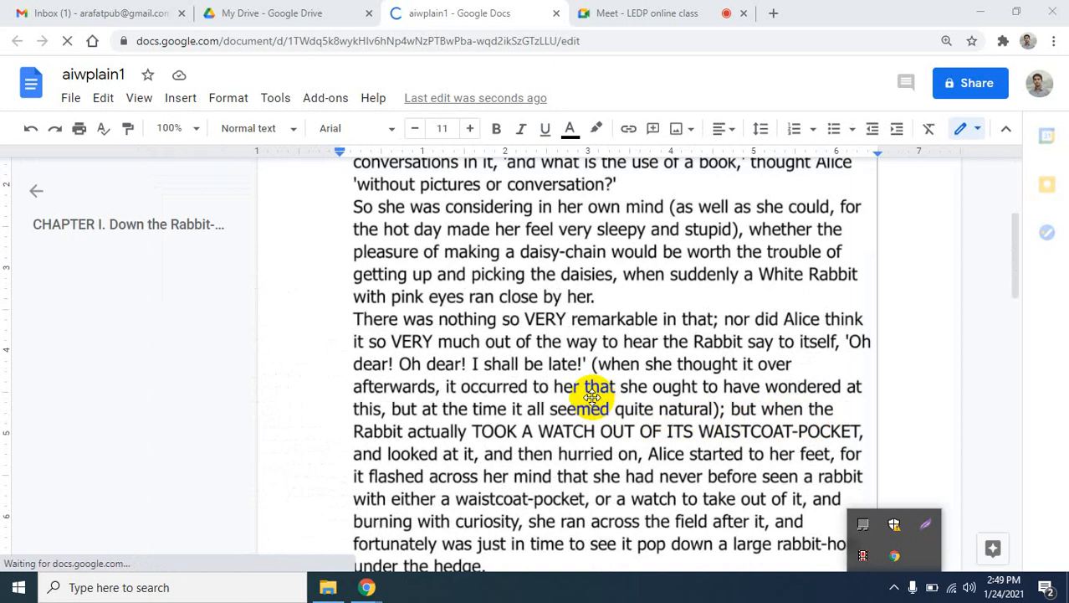
{"action": "scroll", "coordinate": [592, 399], "scroll_direction": "down", "scroll_amount": 5}
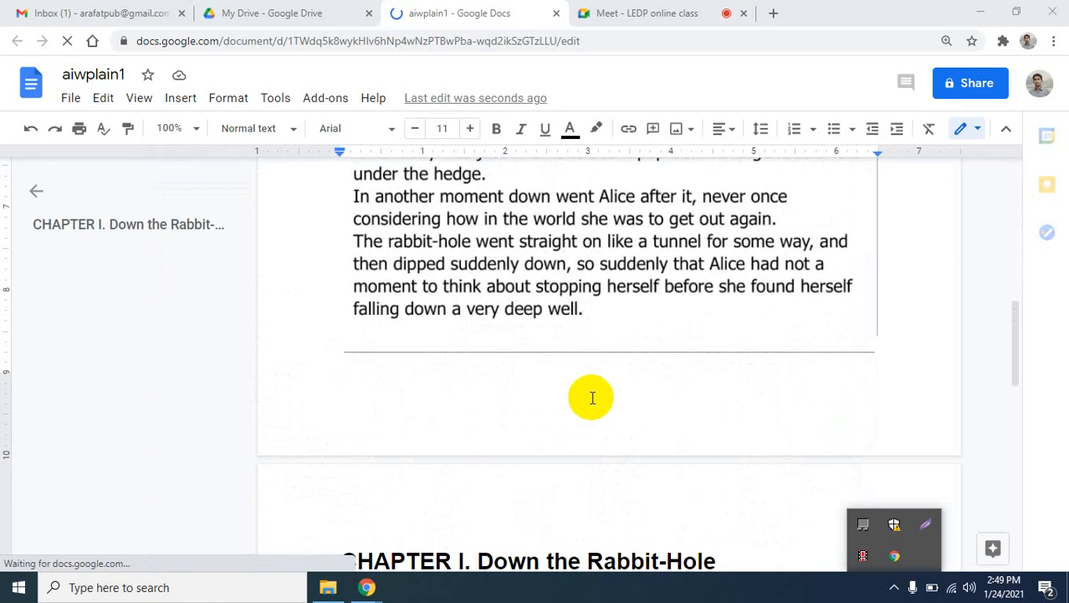
{"action": "scroll", "coordinate": [592, 398], "scroll_direction": "down", "scroll_amount": 5}
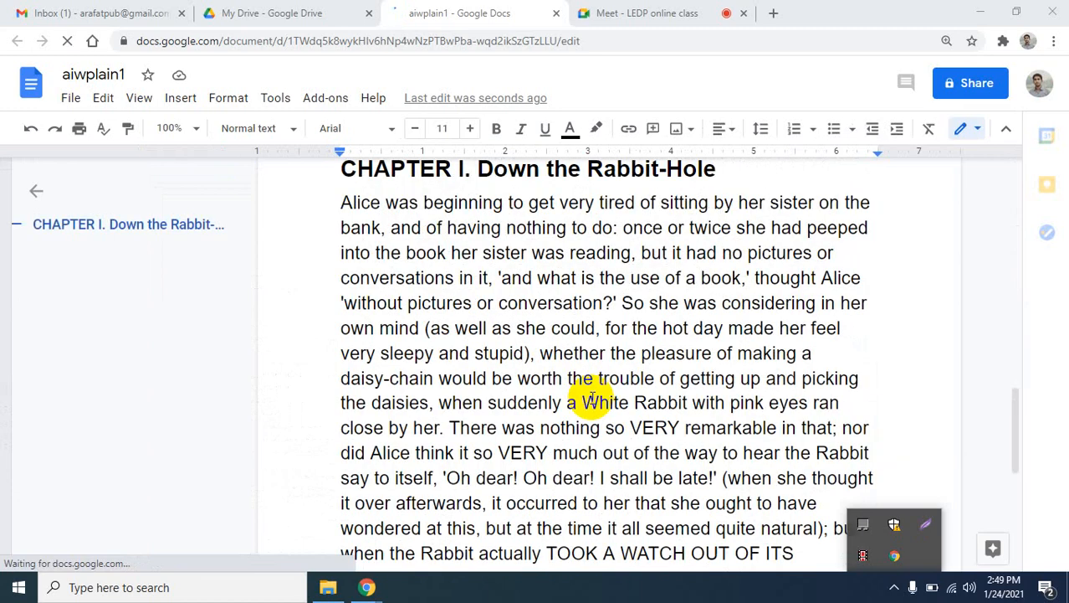
{"action": "scroll", "coordinate": [339, 199], "scroll_direction": "down", "scroll_amount": 5}
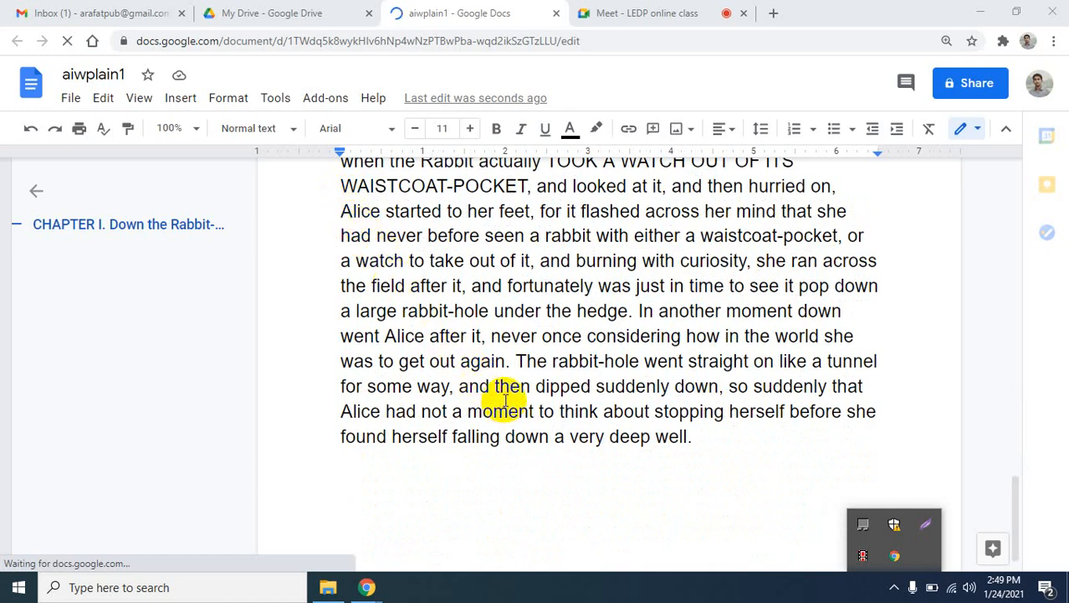
{"action": "scroll", "coordinate": [506, 400], "scroll_direction": "down", "scroll_amount": 1}
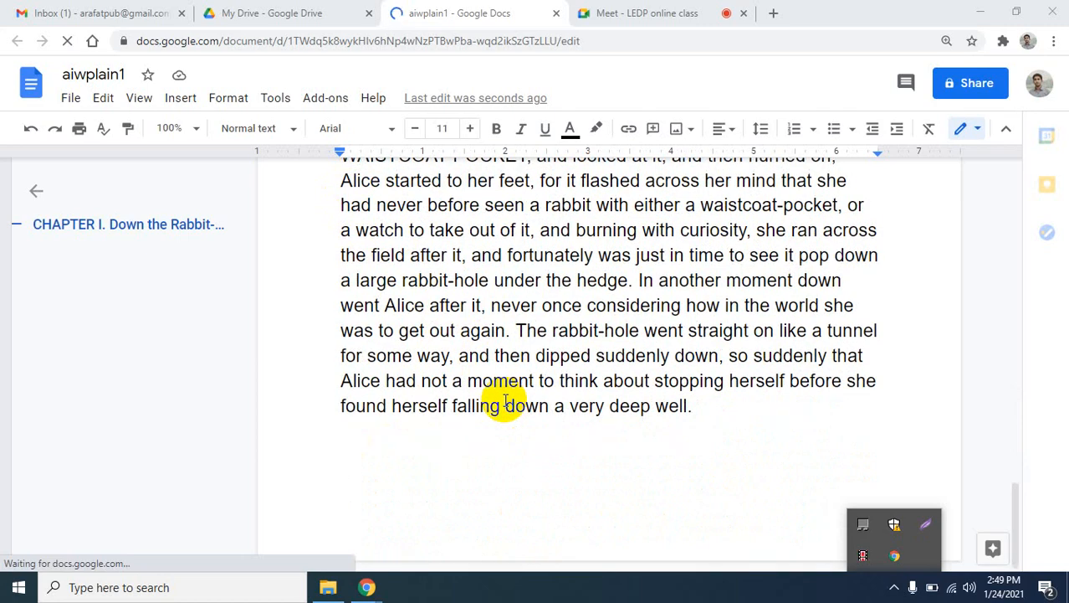
{"action": "scroll", "coordinate": [506, 400], "scroll_direction": "up", "scroll_amount": 6}
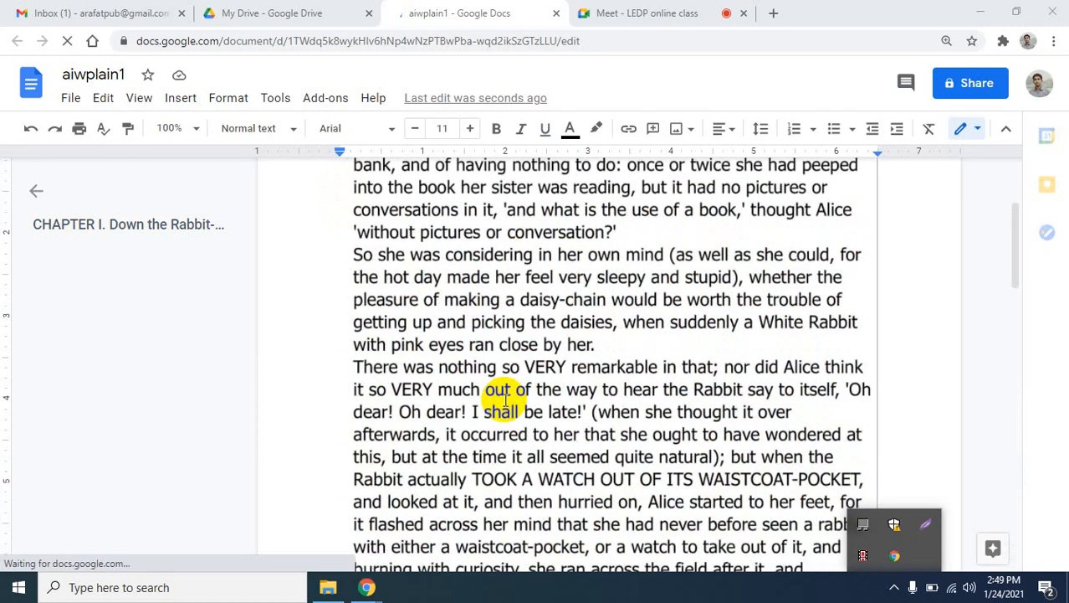
{"action": "scroll", "coordinate": [505, 400], "scroll_direction": "up", "scroll_amount": 2}
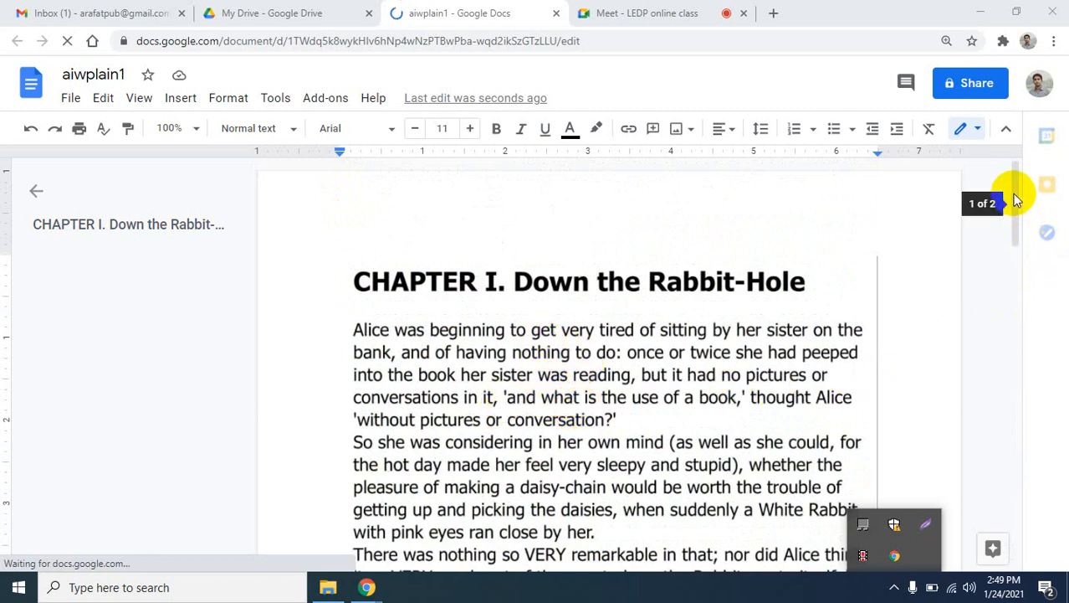
{"action": "left_click_drag", "start_coordinate": [1015, 199], "coordinate": [1013, 418]}
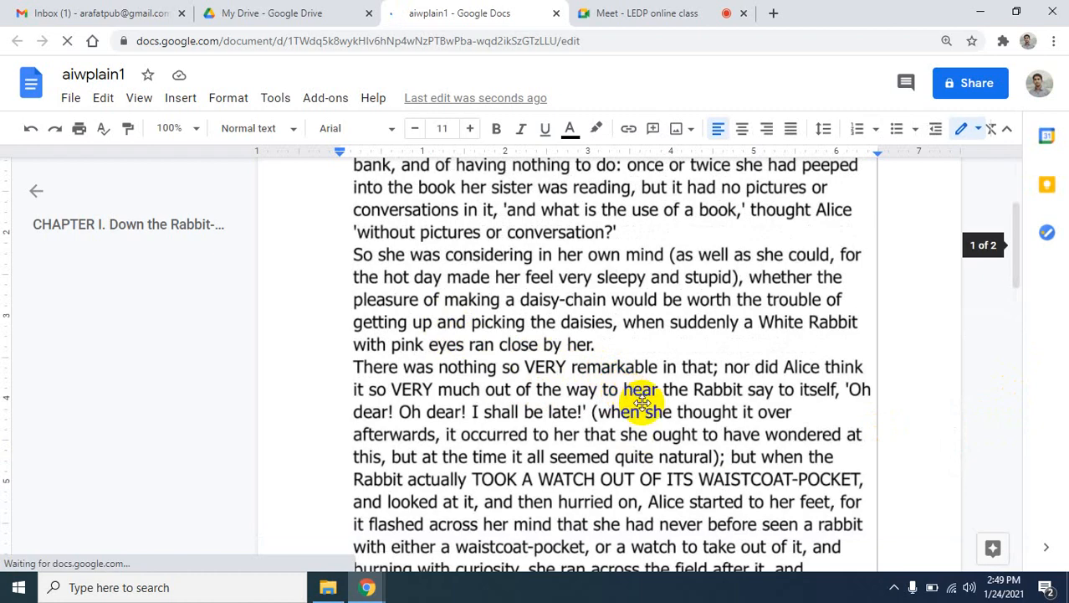
{"action": "scroll", "coordinate": [641, 401], "scroll_direction": "down", "scroll_amount": 6}
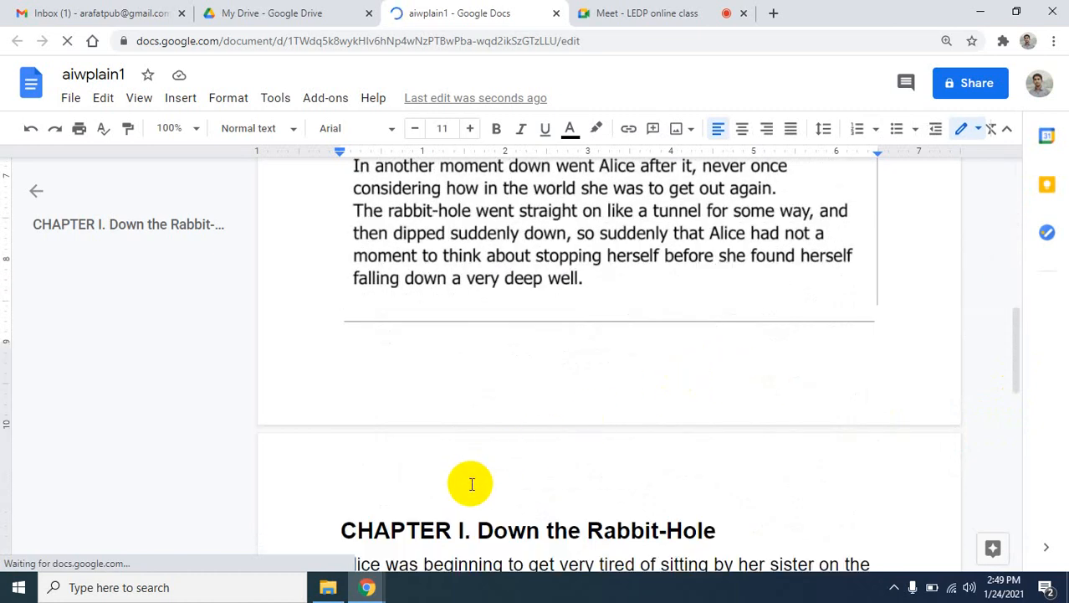
Step: Delete the word "was" before "reading" in the extracted text and retype it to demonstrate editing
{"action": "scroll", "coordinate": [478, 477], "scroll_direction": "down", "scroll_amount": 5}
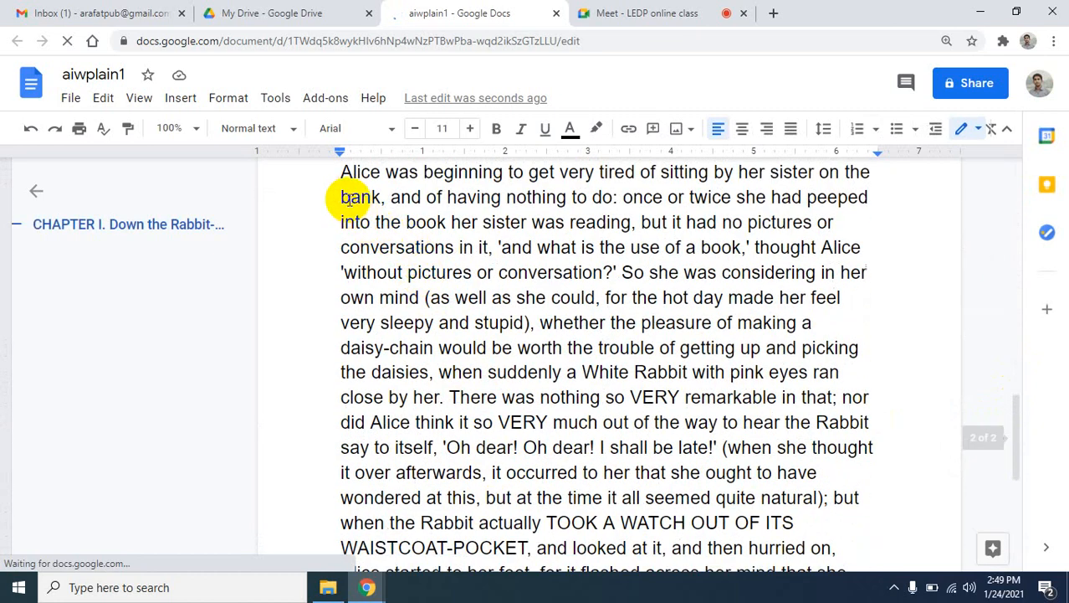
{"action": "left_click_drag", "start_coordinate": [342, 196], "coordinate": [460, 247]}
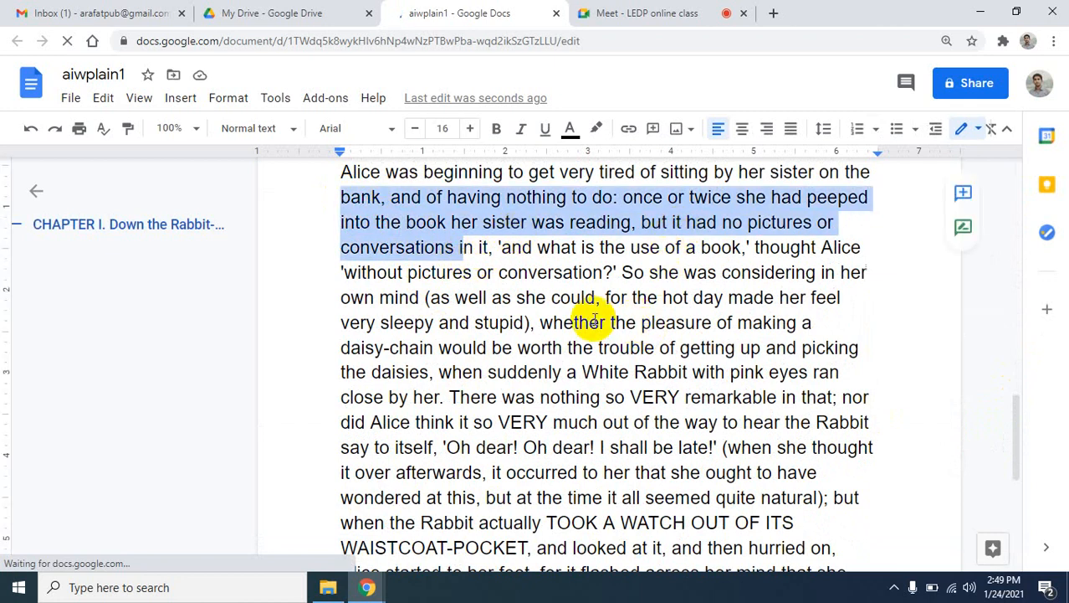
{"action": "left_click", "coordinate": [534, 222]}
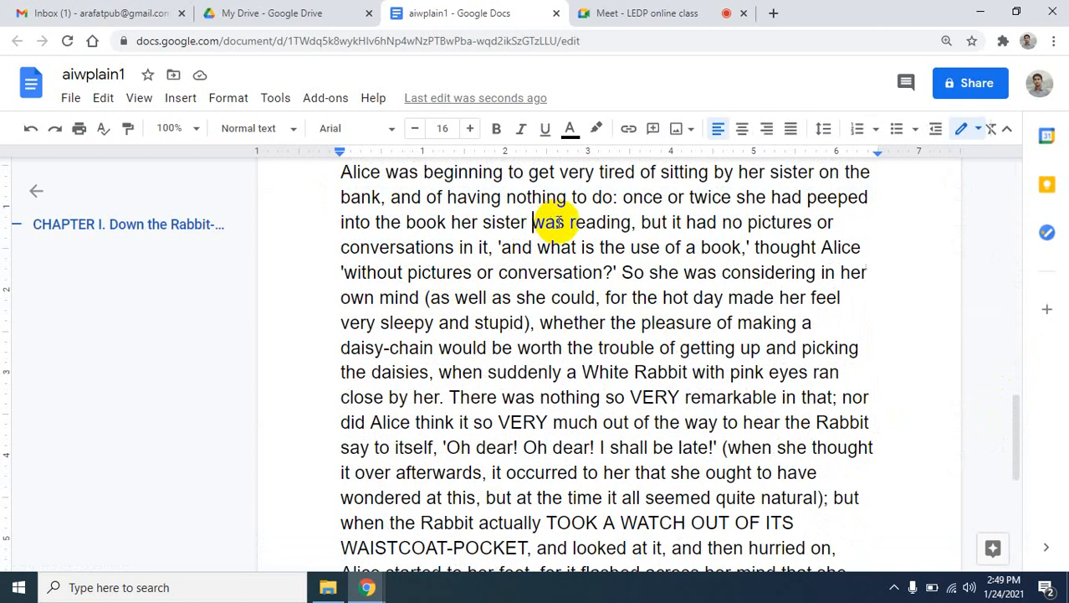
{"action": "key", "text": "ctrl+Delete"}
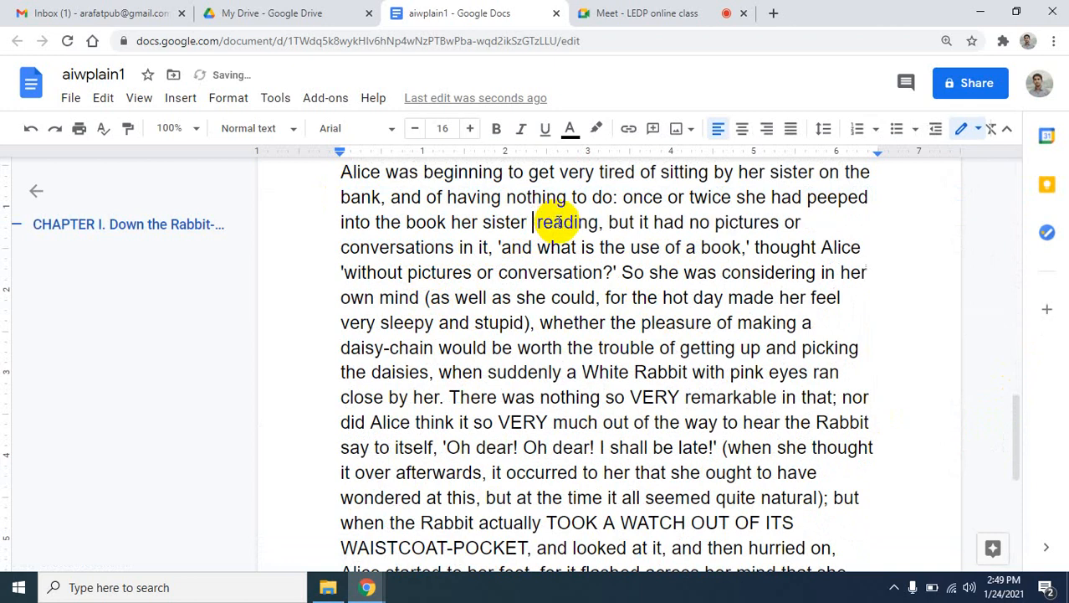
{"action": "type", "text": "was"}
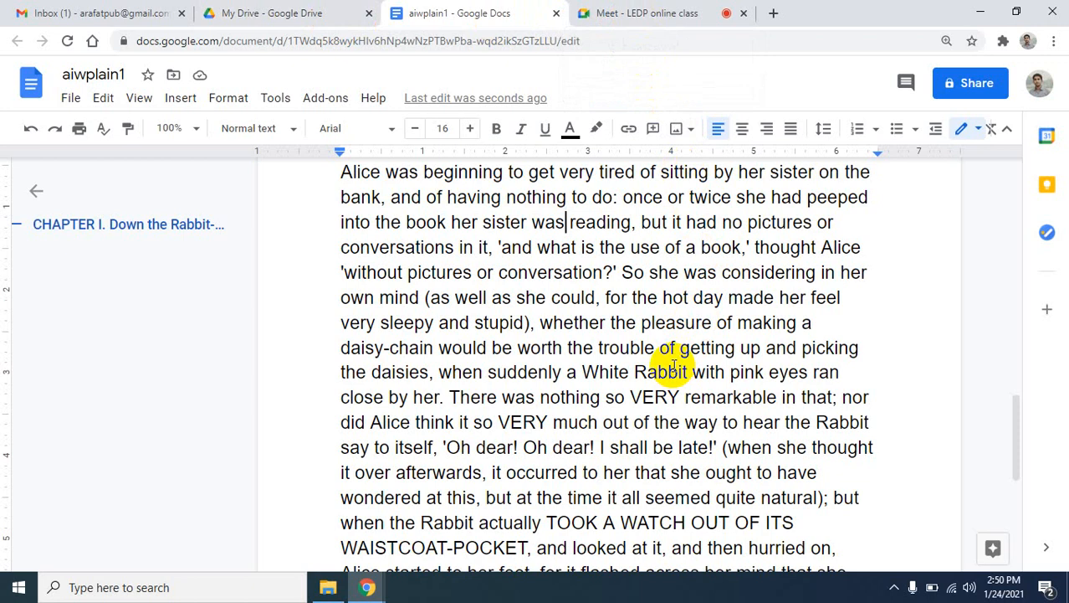
Step: Switch to the LEDP online class meeting and look through its participant list to the end
{"action": "left_click", "coordinate": [644, 13]}
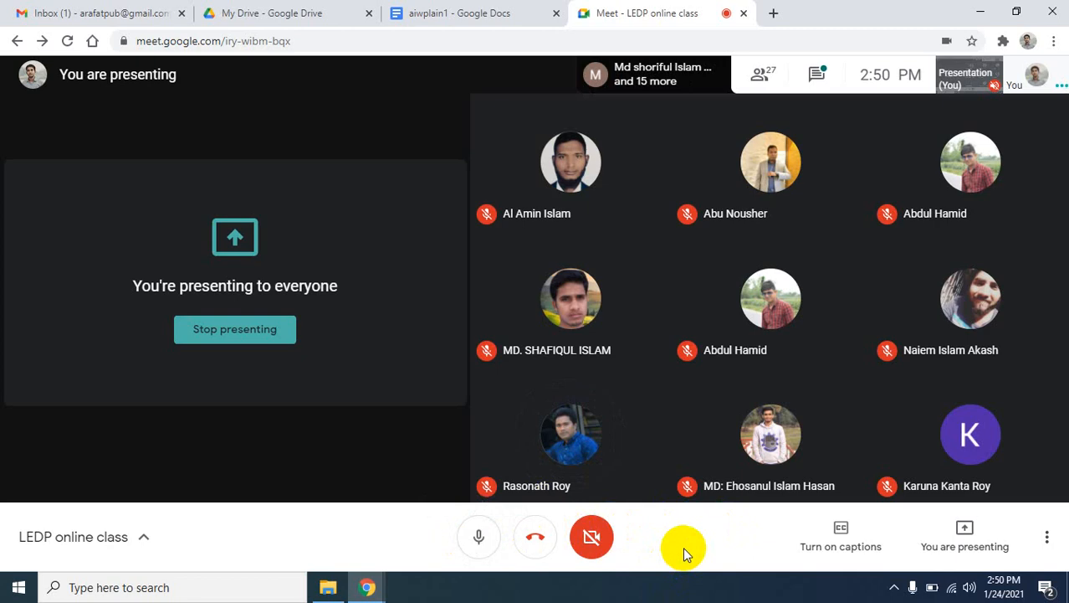
{"action": "left_click", "coordinate": [894, 587]}
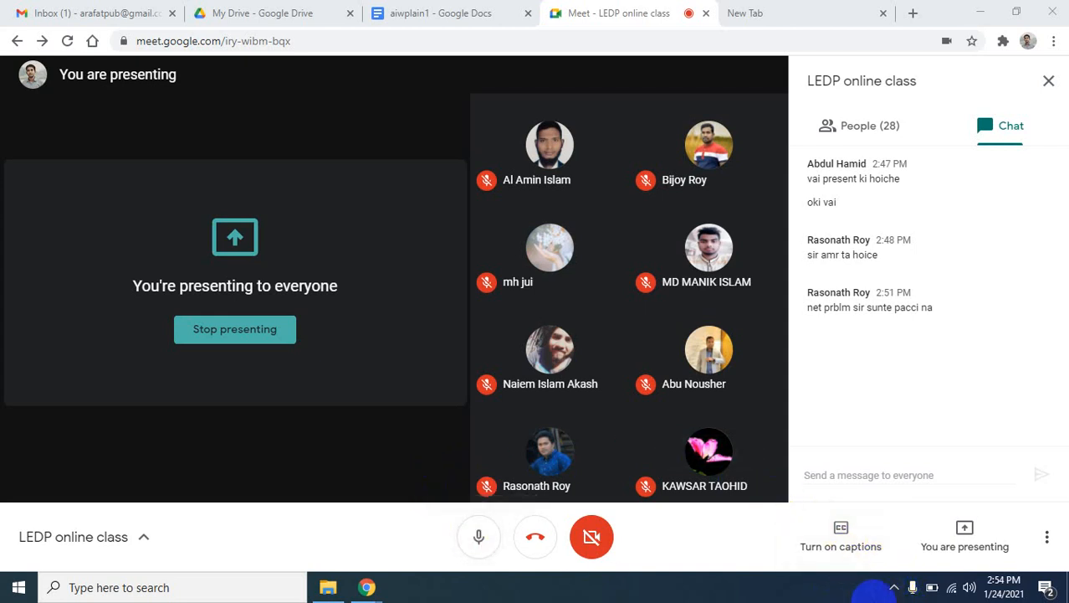
{"action": "left_click", "coordinate": [894, 589]}
{"action": "left_click", "coordinate": [816, 543]}
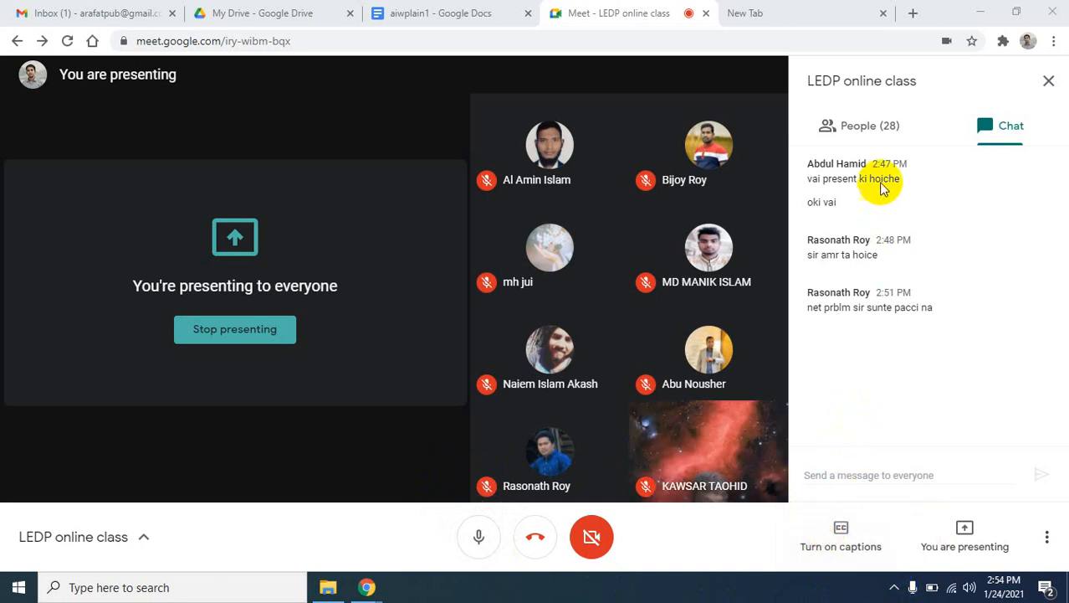
{"action": "left_click", "coordinate": [874, 126]}
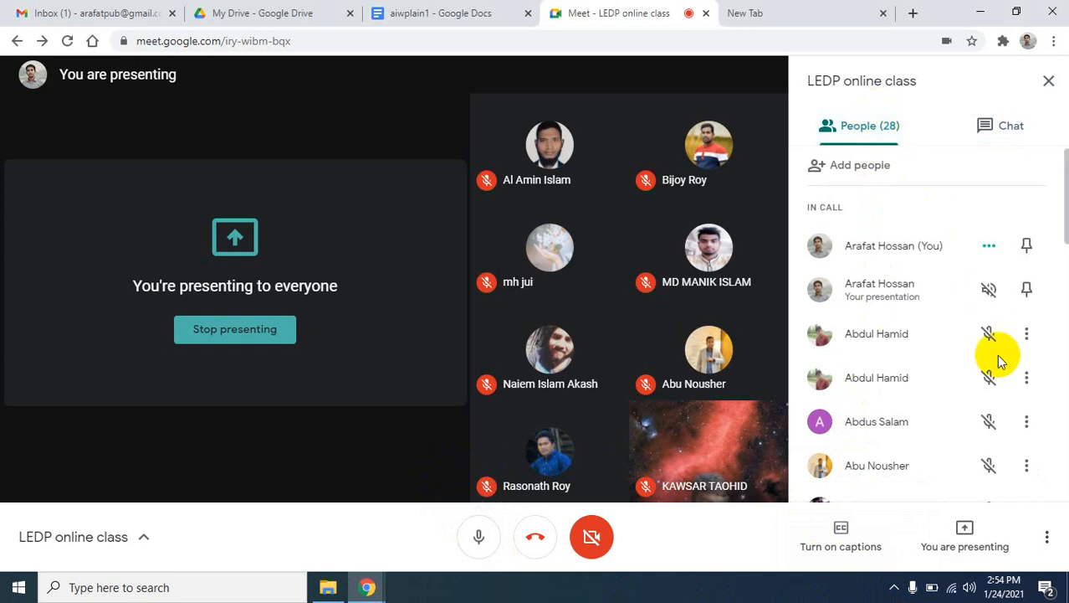
{"action": "scroll", "coordinate": [928, 408], "scroll_direction": "down", "scroll_amount": 10}
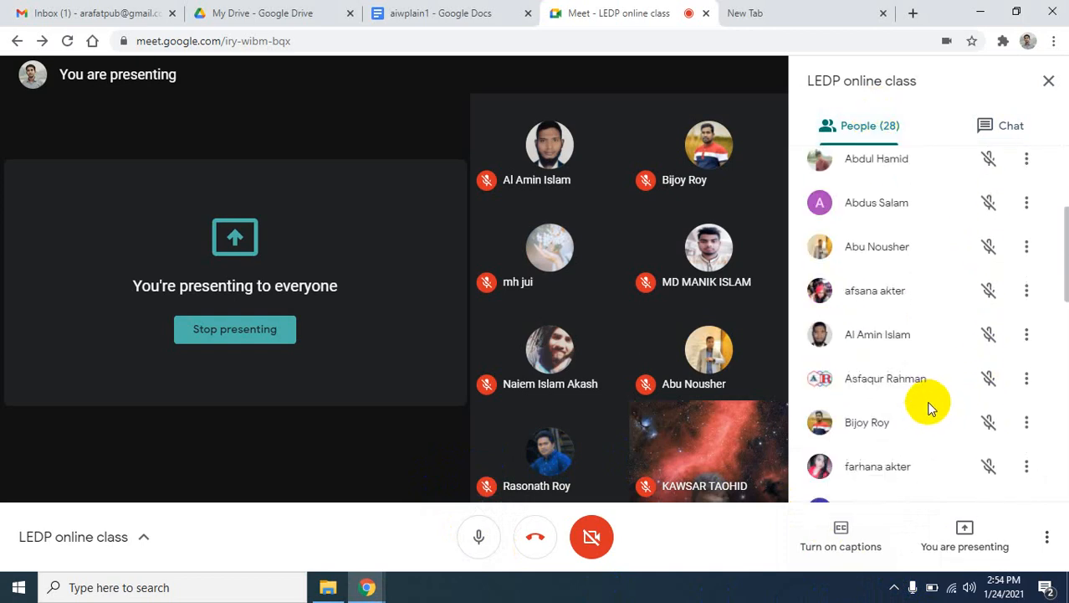
{"action": "scroll", "coordinate": [930, 407], "scroll_direction": "down", "scroll_amount": 1}
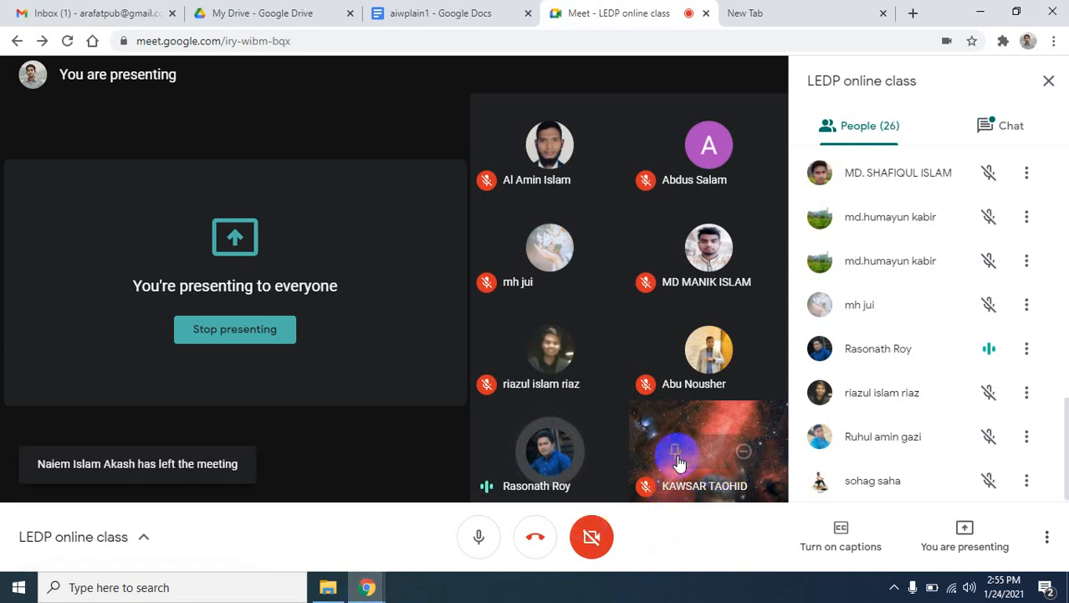
{"action": "mouse_move", "coordinate": [680, 459]}
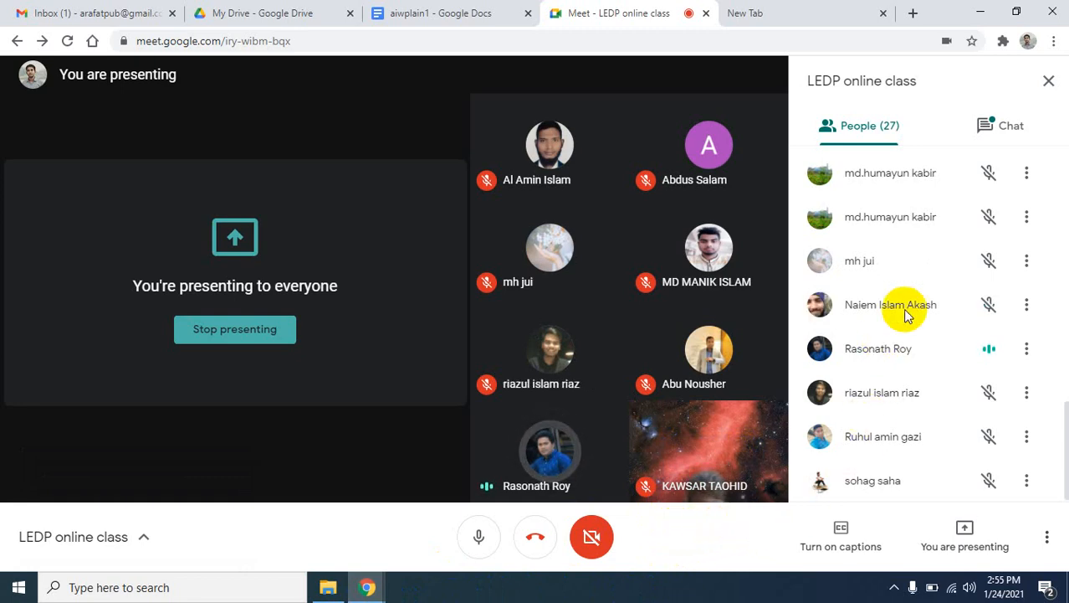
Step: Read the participants' replies in the meeting chat
{"action": "left_click", "coordinate": [995, 136]}
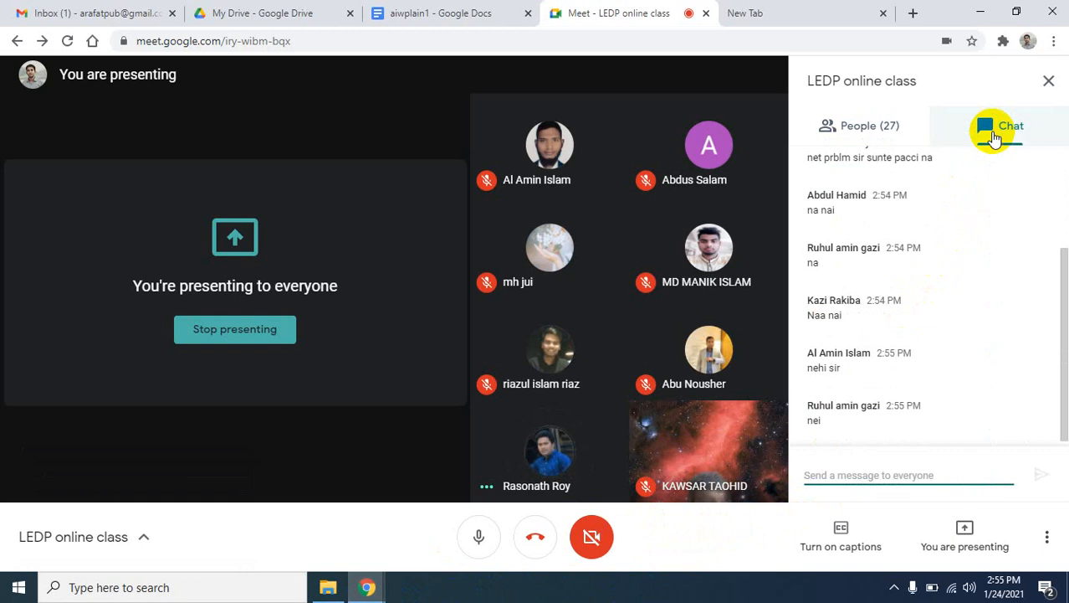
{"action": "left_click", "coordinate": [893, 588]}
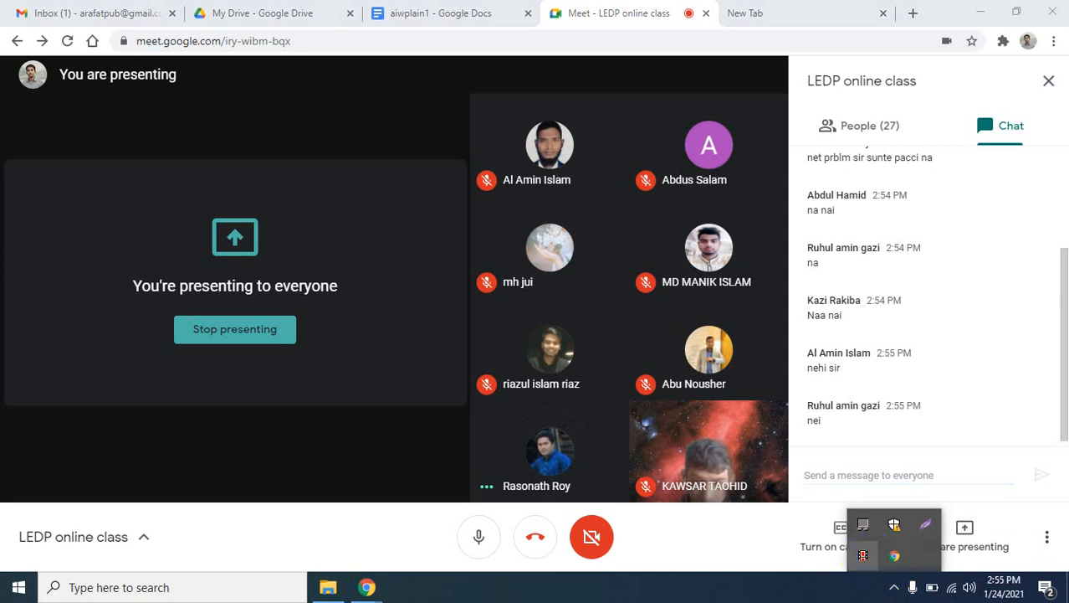
{"action": "left_click", "coordinate": [757, 591]}
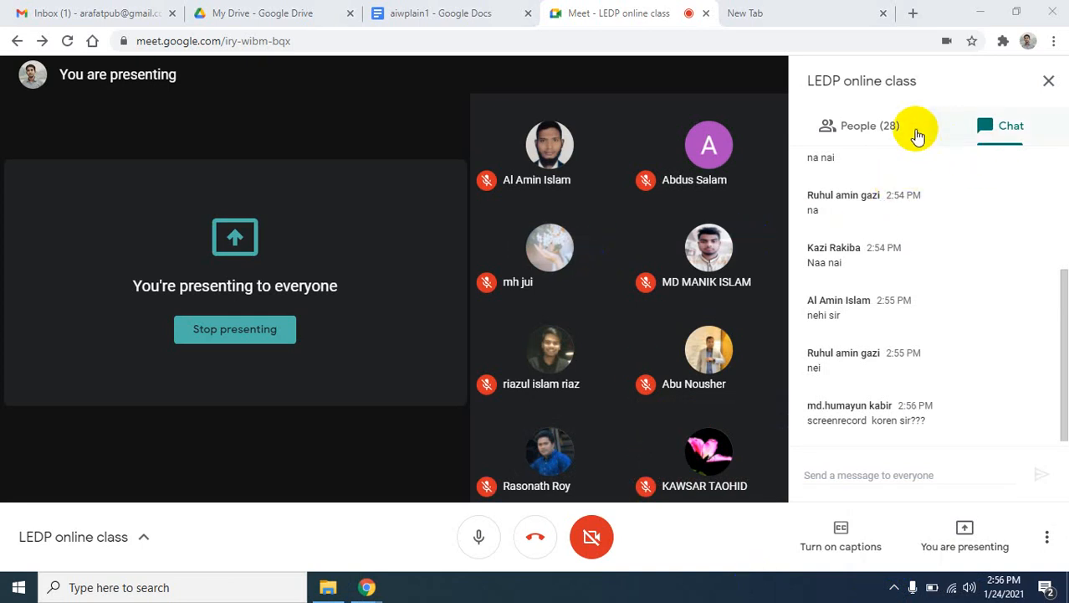
Step: Check the meeting's participant list again, including the last and first entries
{"action": "left_click", "coordinate": [888, 131]}
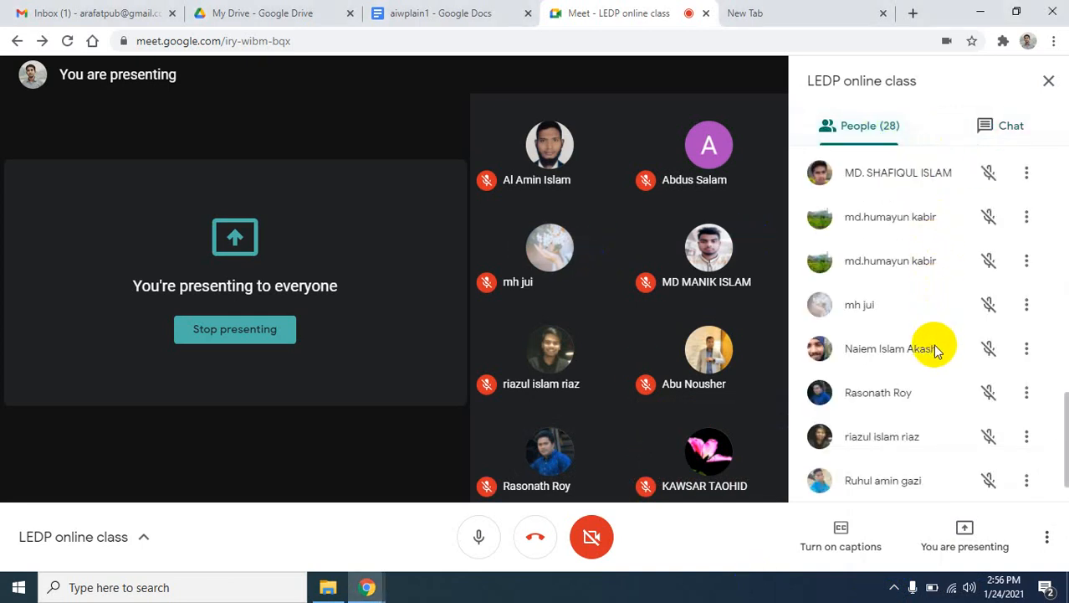
{"action": "scroll", "coordinate": [935, 350], "scroll_direction": "down", "scroll_amount": 1}
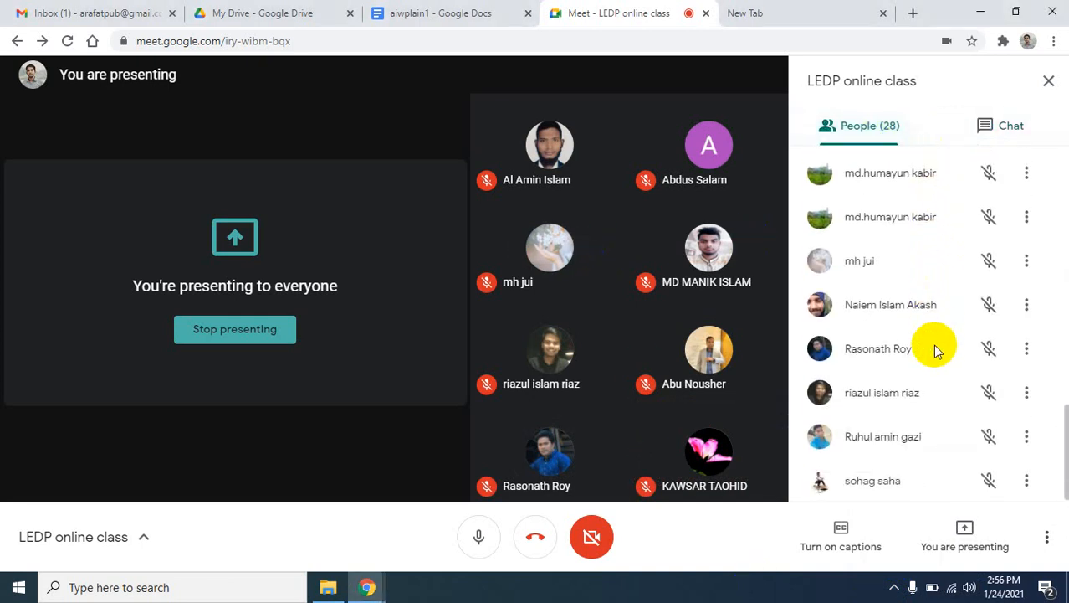
{"action": "scroll", "coordinate": [936, 350], "scroll_direction": "up", "scroll_amount": 10}
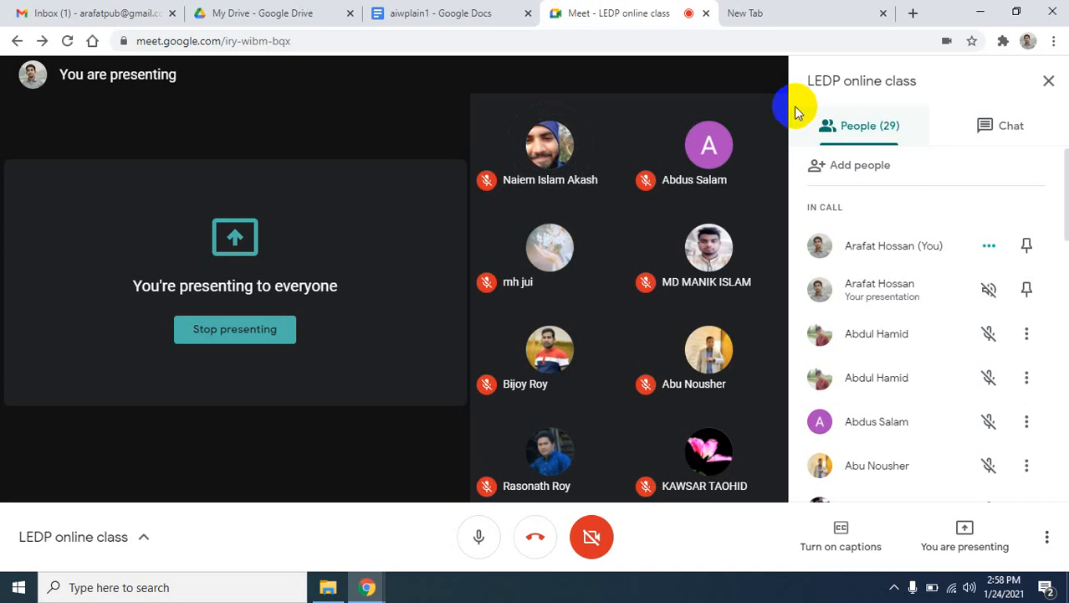
{"action": "scroll", "coordinate": [892, 387], "scroll_direction": "down", "scroll_amount": 1}
{"action": "scroll", "coordinate": [892, 387], "scroll_direction": "down", "scroll_amount": 1}
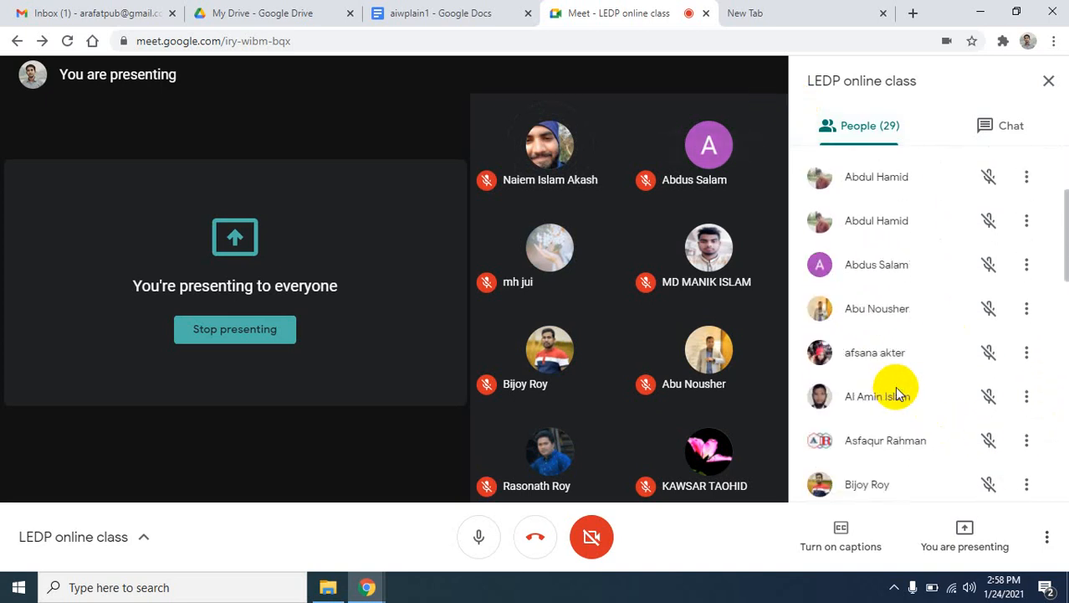
{"action": "scroll", "coordinate": [896, 393], "scroll_direction": "up", "scroll_amount": 3}
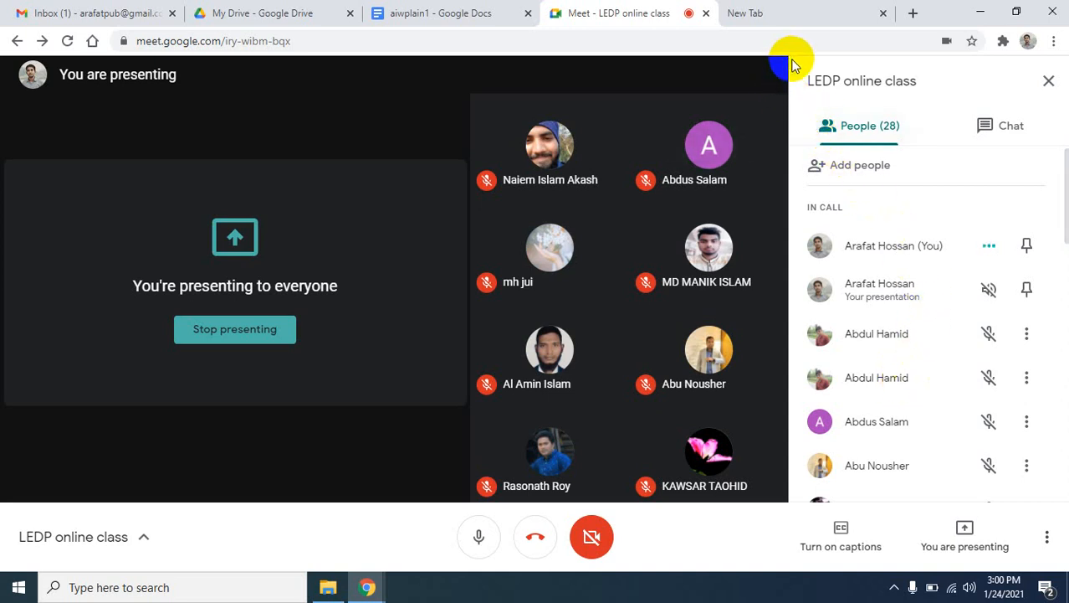
Step: Search Google for "yellow pages" in the blank browser tab
{"action": "left_click", "coordinate": [810, 10]}
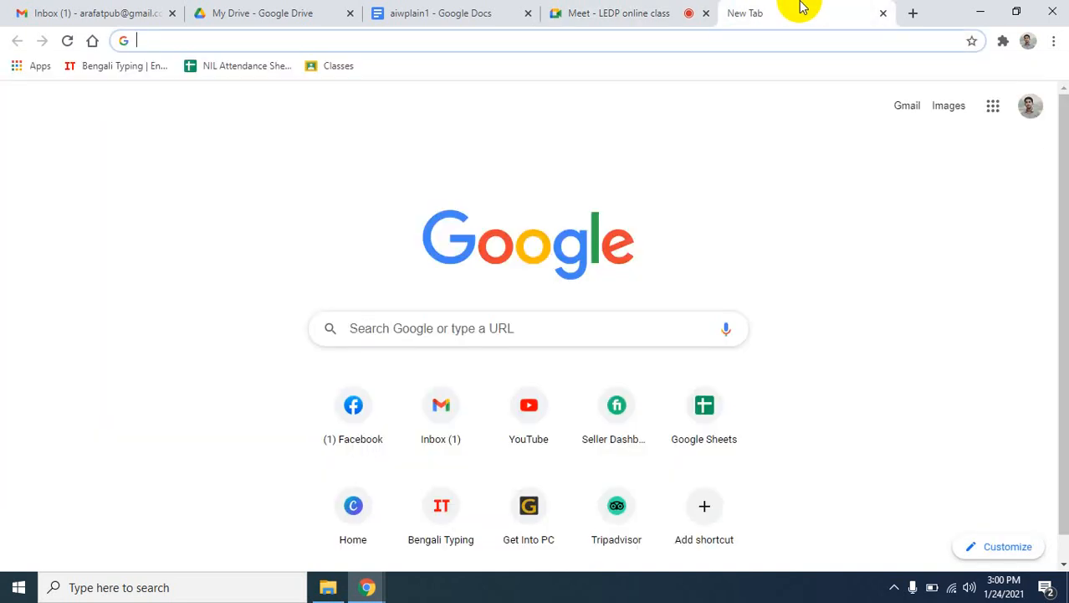
{"action": "left_click", "coordinate": [237, 42]}
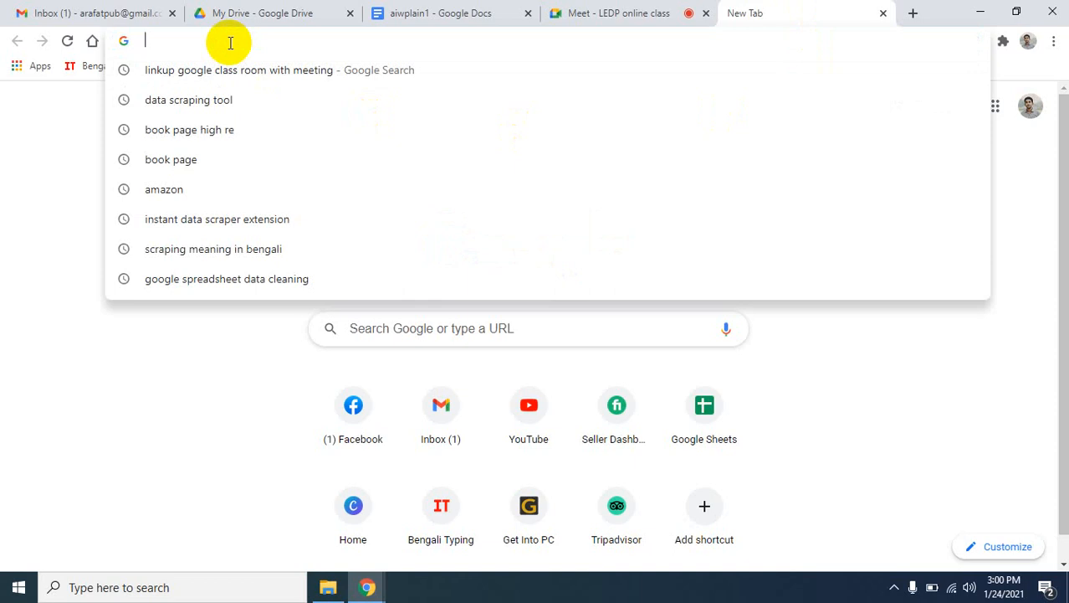
{"action": "type", "text": "yo"}
{"action": "key", "text": "BackSpace"}
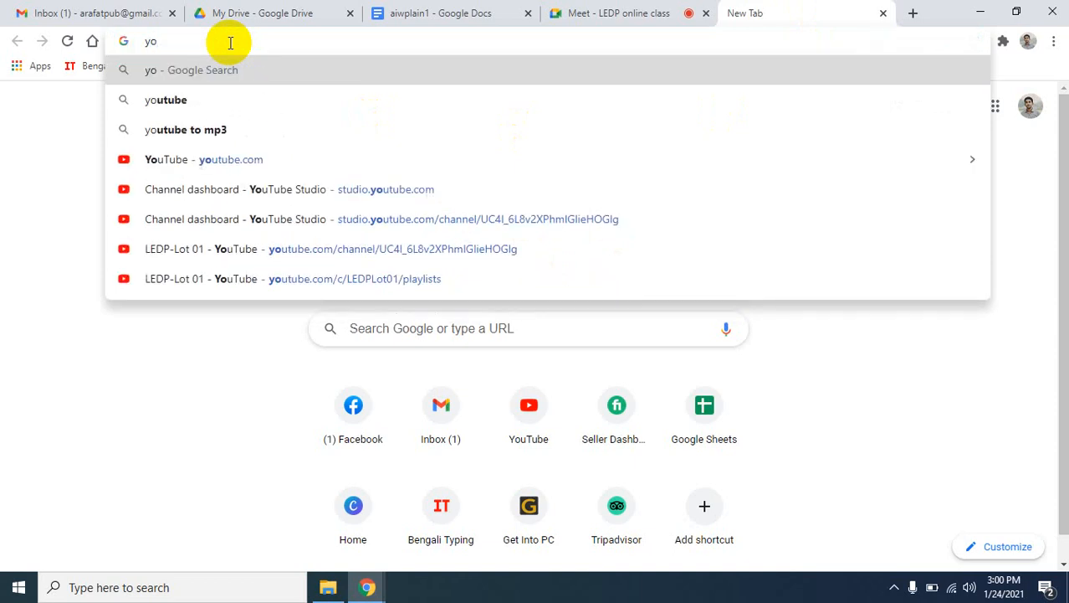
{"action": "type", "text": "ellow"}
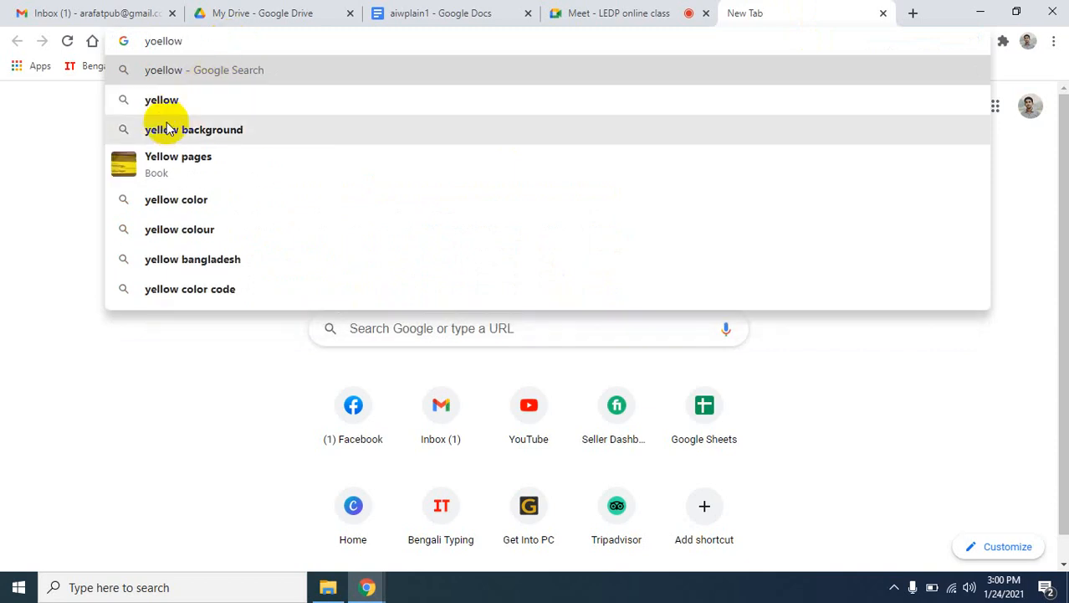
{"action": "left_click", "coordinate": [173, 159]}
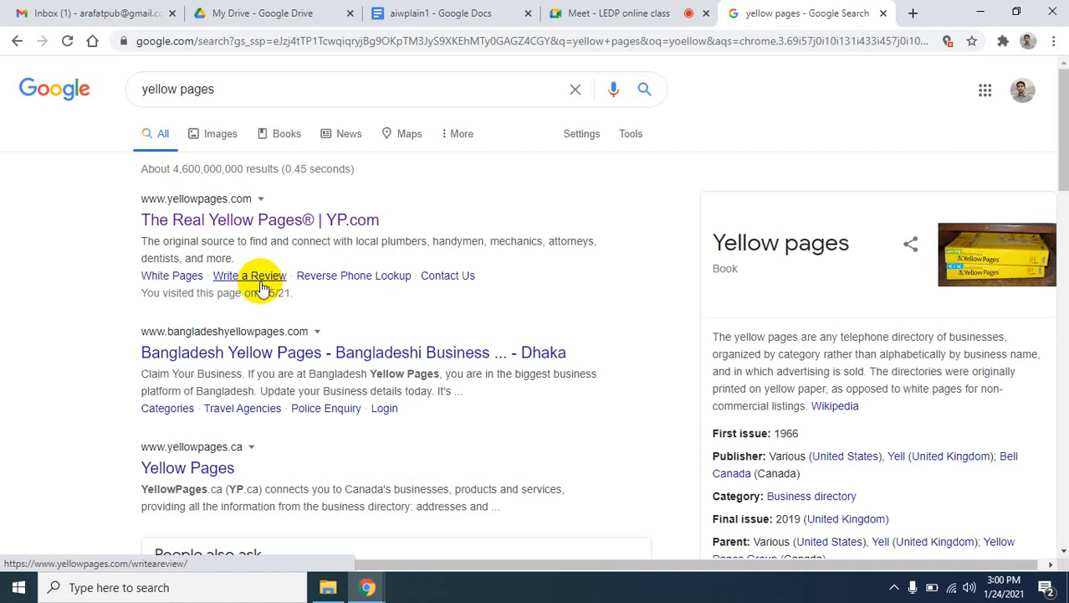
{"action": "left_click", "coordinate": [262, 286]}
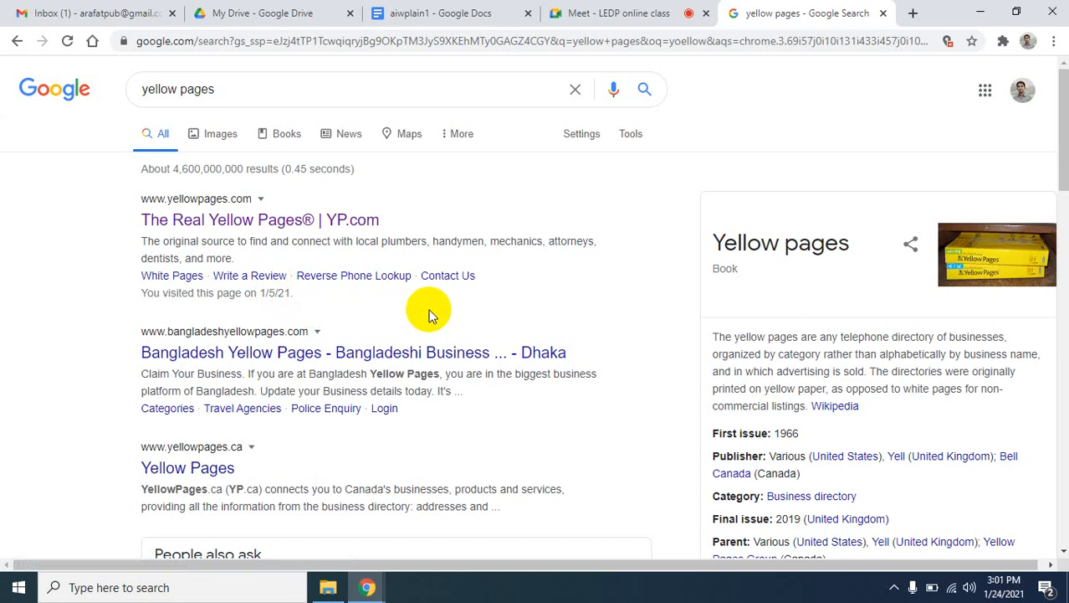
Step: Check the new messages in the LEDP online class chat and return to the yellow pages search results
{"action": "left_click", "coordinate": [633, 12]}
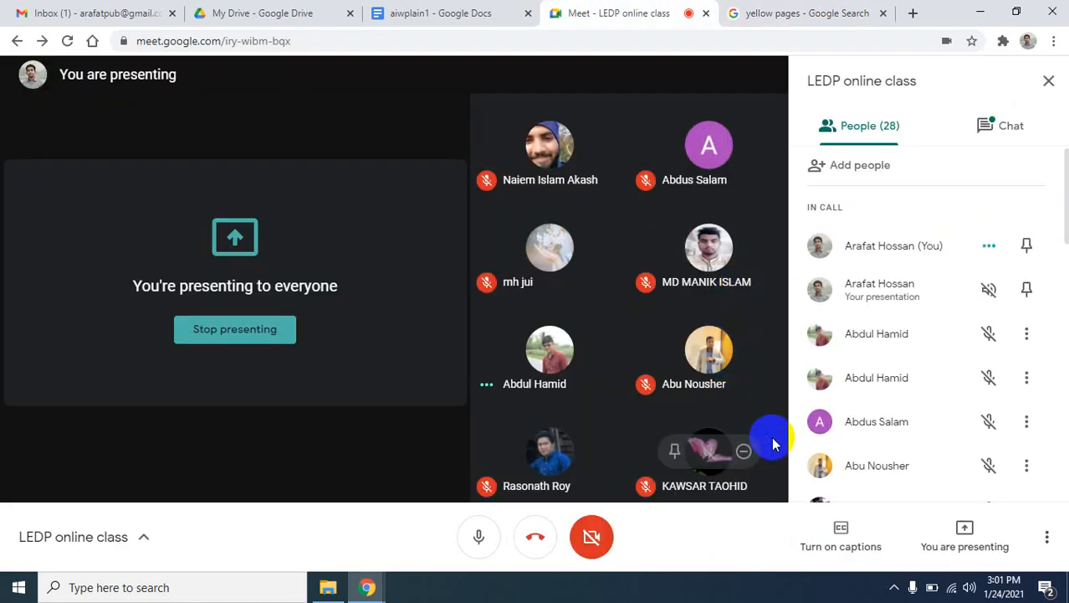
{"action": "left_click", "coordinate": [996, 130]}
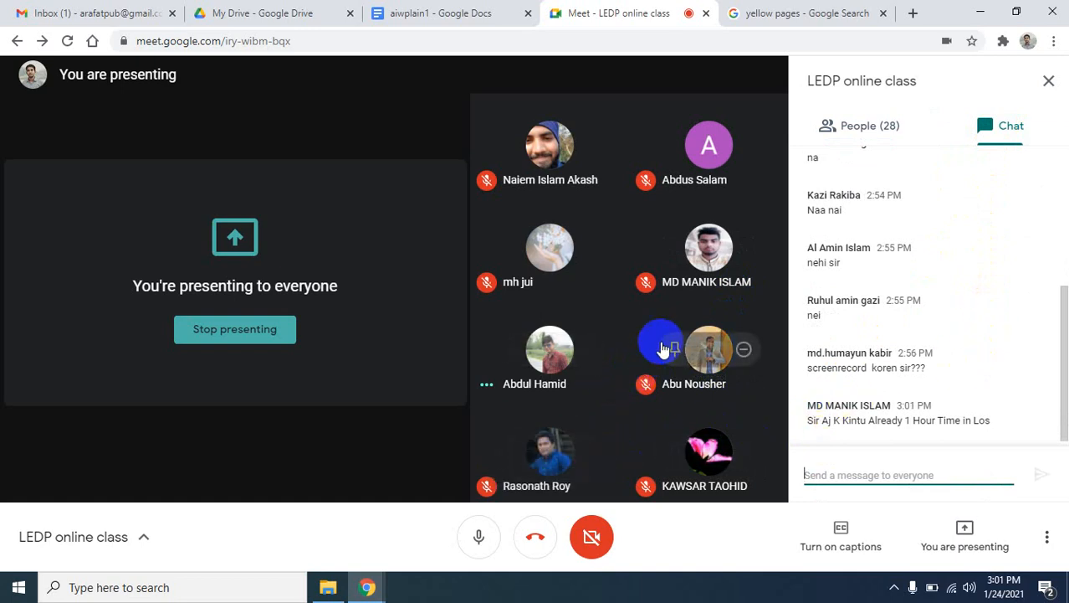
{"action": "left_click", "coordinate": [816, 10]}
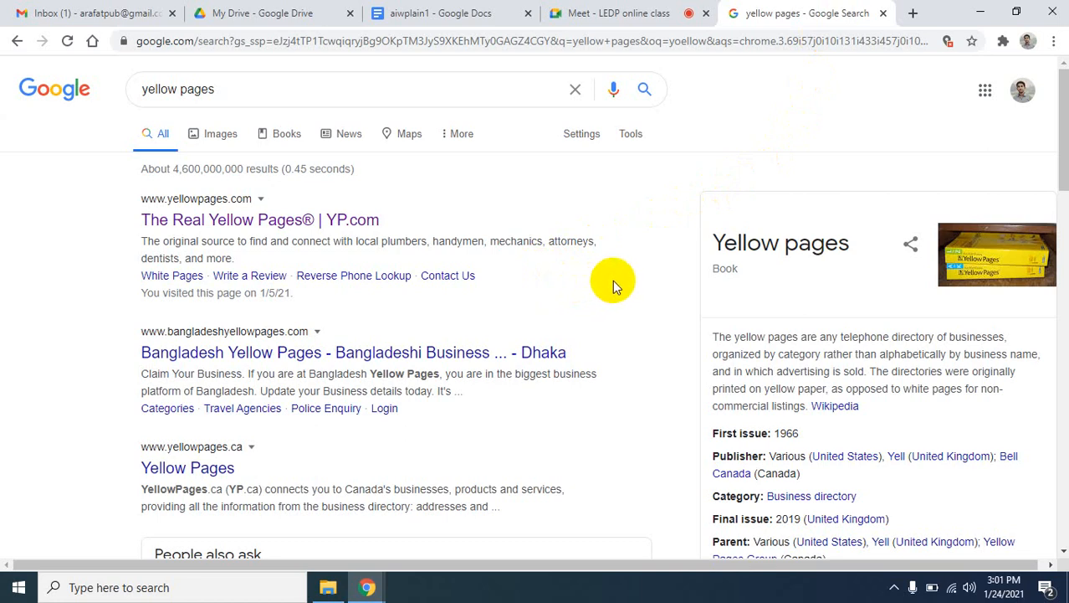
{"action": "left_click", "coordinate": [894, 587]}
{"action": "left_click", "coordinate": [864, 556]}
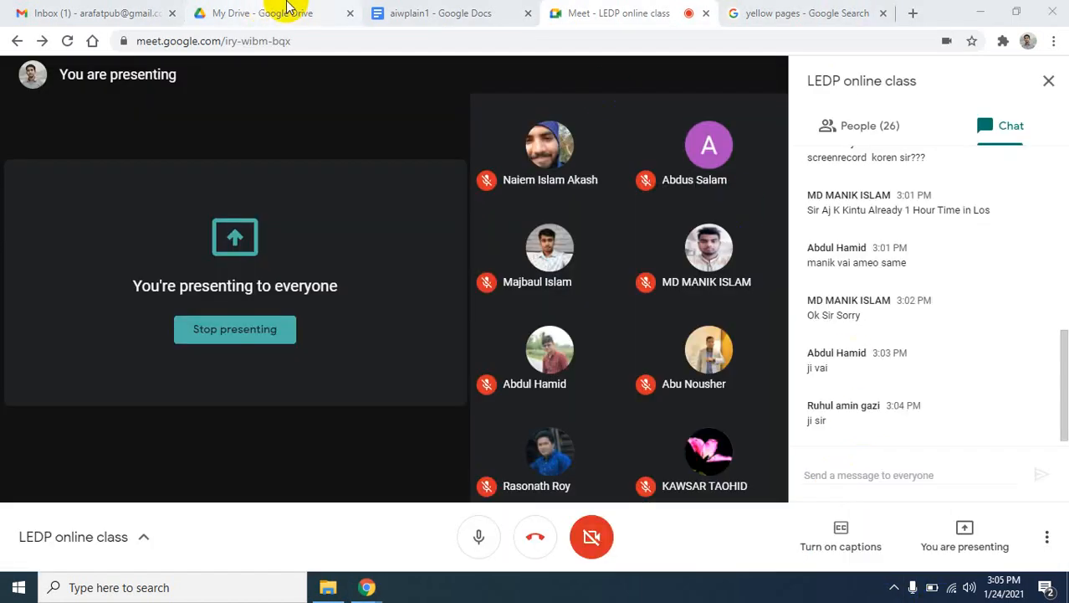
Step: Open "The Real Yellow Pages® | YP.com" search result in a separate tab and show the site
{"action": "left_click", "coordinate": [794, 8]}
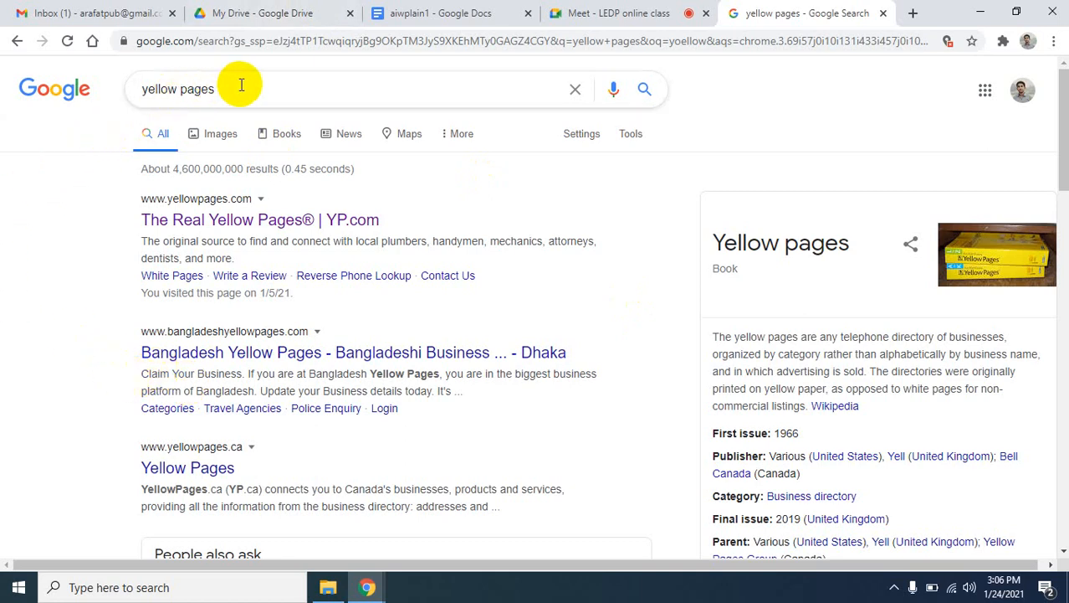
{"action": "right_click", "coordinate": [212, 219]}
{"action": "left_click", "coordinate": [237, 232]}
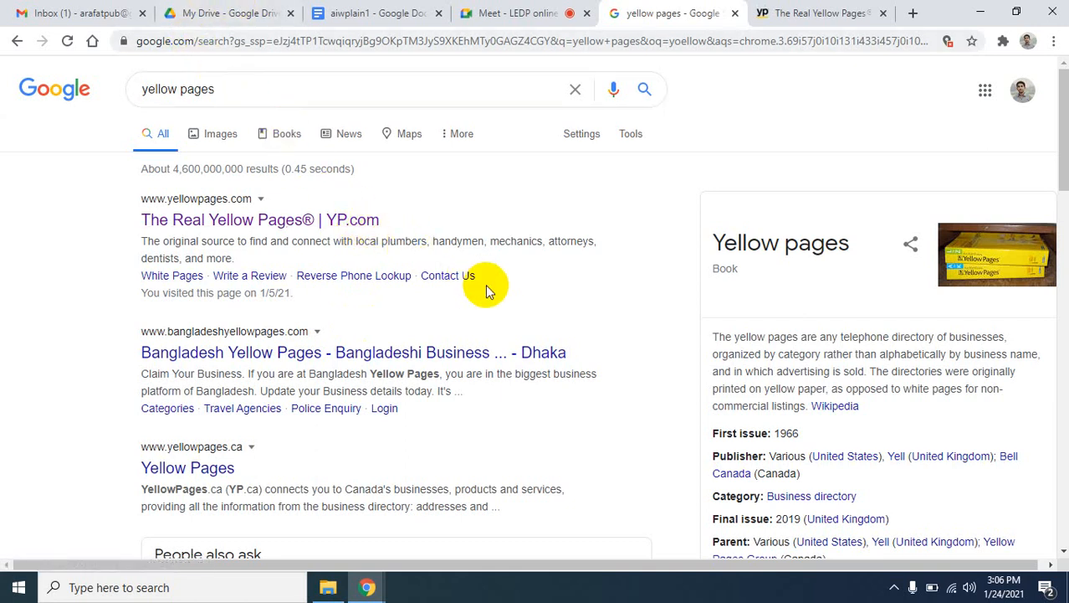
{"action": "left_click", "coordinate": [823, 13]}
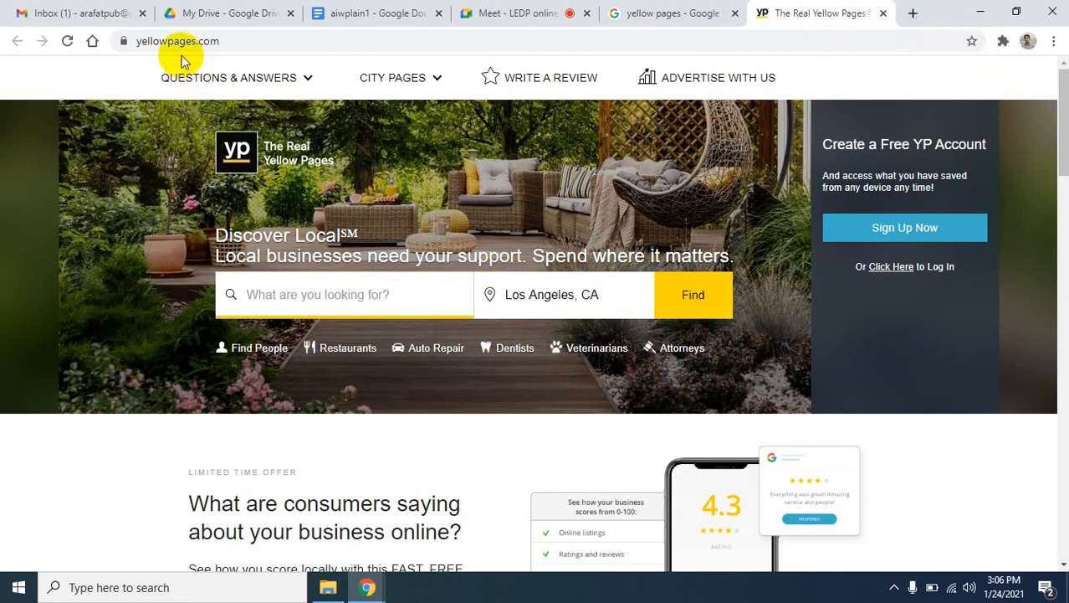
Step: Open yelp.com in a new browser tab
{"action": "left_click", "coordinate": [913, 13]}
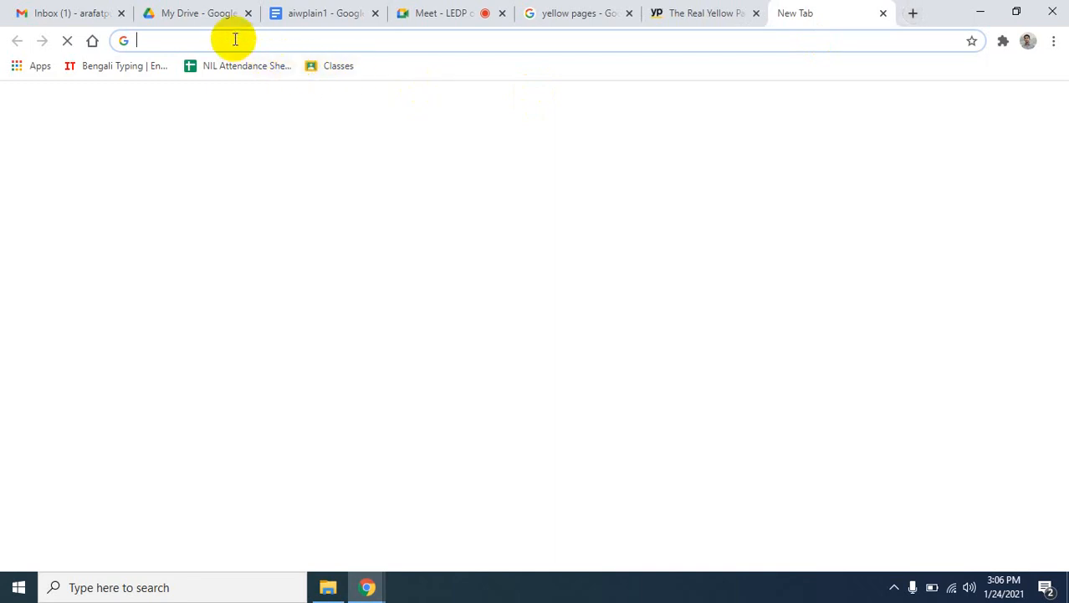
{"action": "type", "text": "ye"}
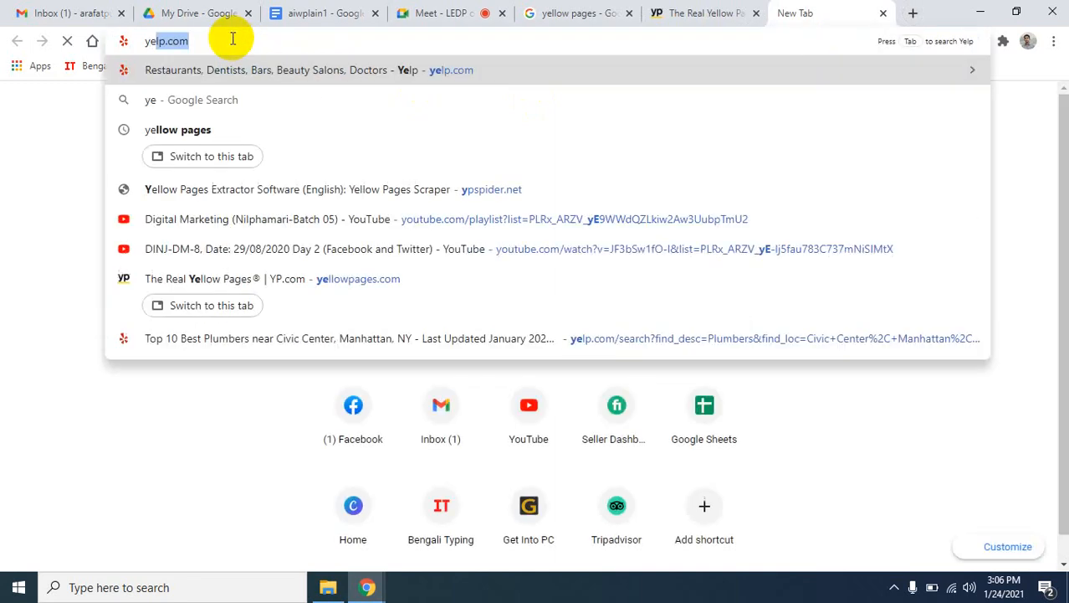
{"action": "type", "text": "lp.com"}
{"action": "key", "text": "Right"}
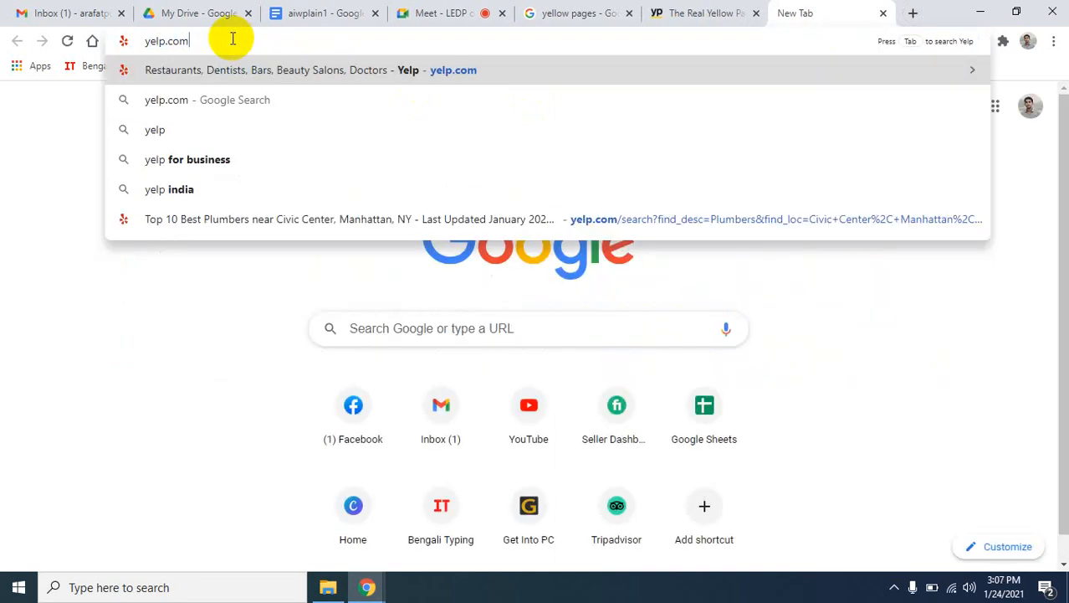
{"action": "key", "text": "Return"}
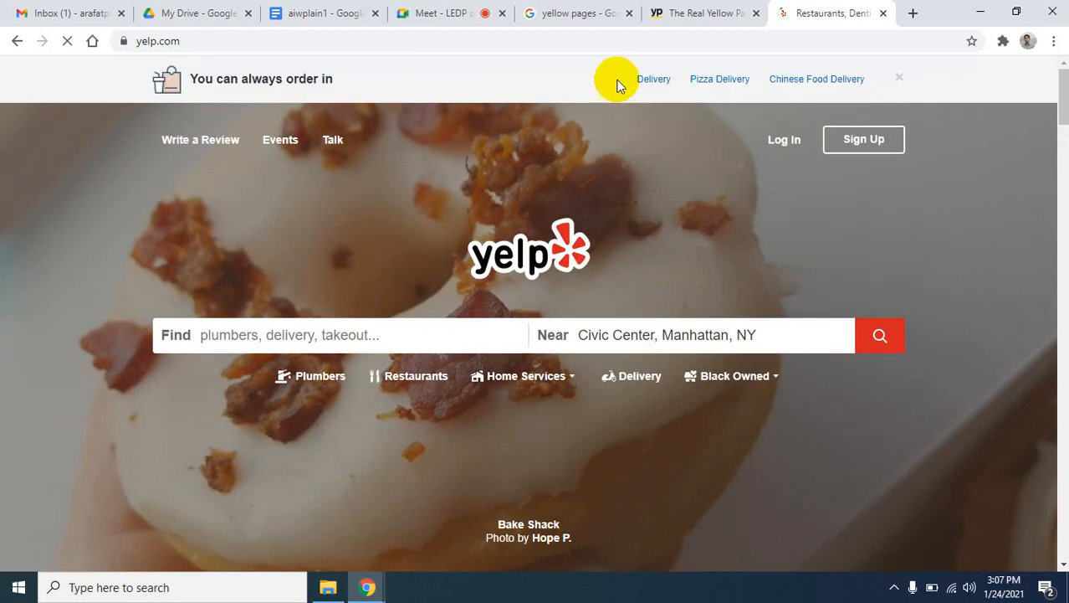
Step: Return to the Yellow Pages site and search it for Plumbers in Los Angeles, CA
{"action": "left_click", "coordinate": [686, 10]}
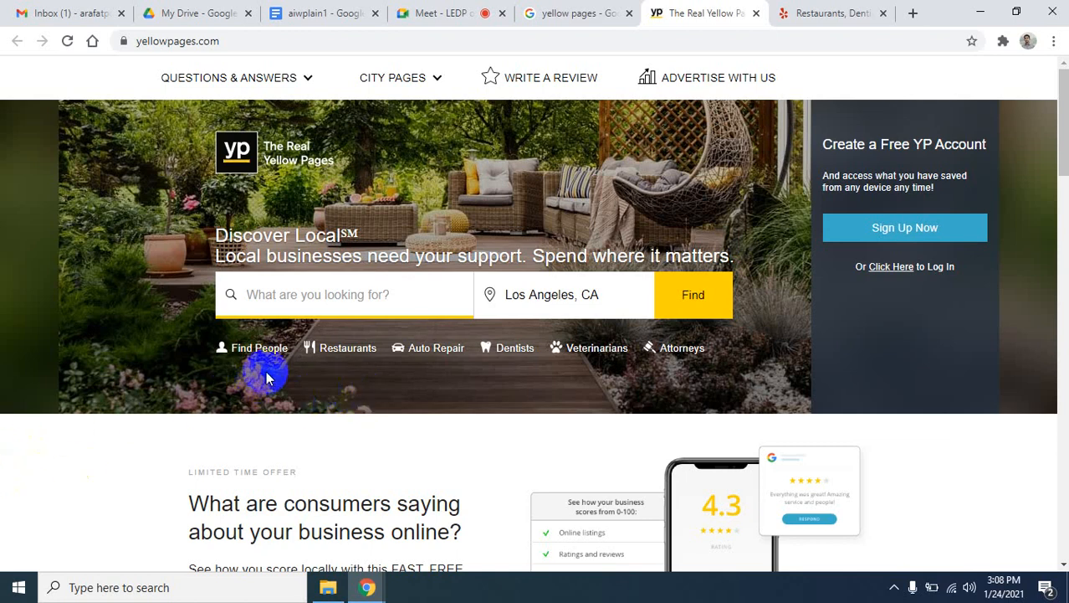
{"action": "left_click", "coordinate": [331, 299]}
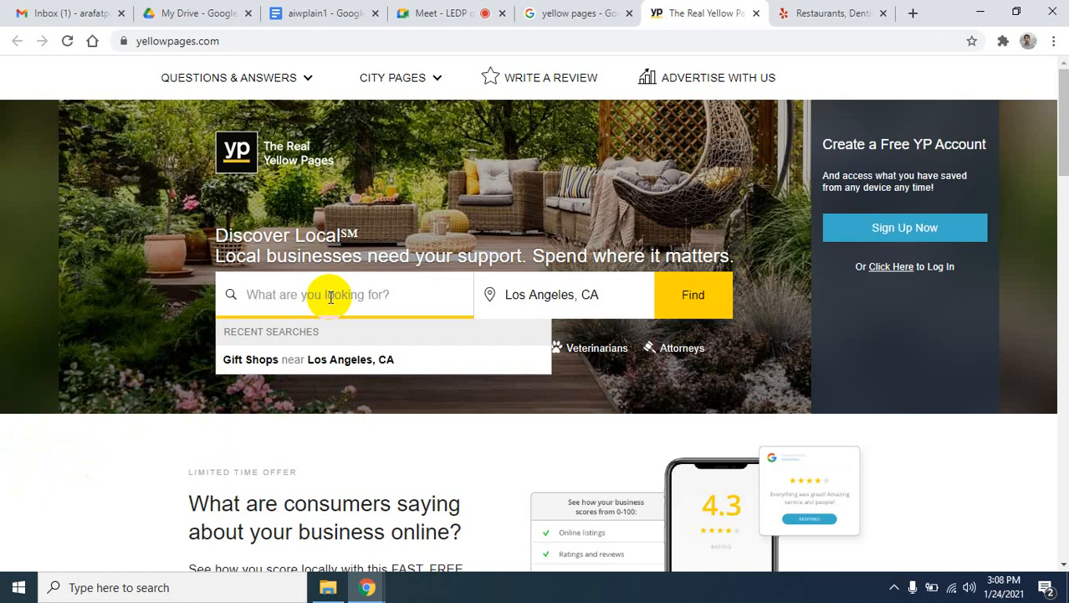
{"action": "type", "text": "Pl"}
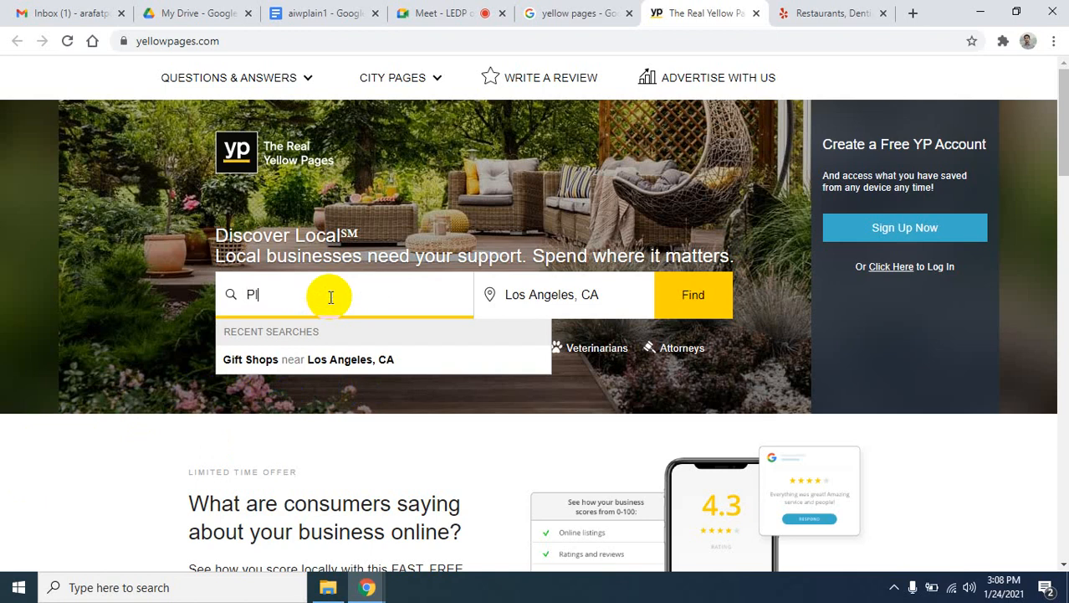
{"action": "type", "text": "umber"}
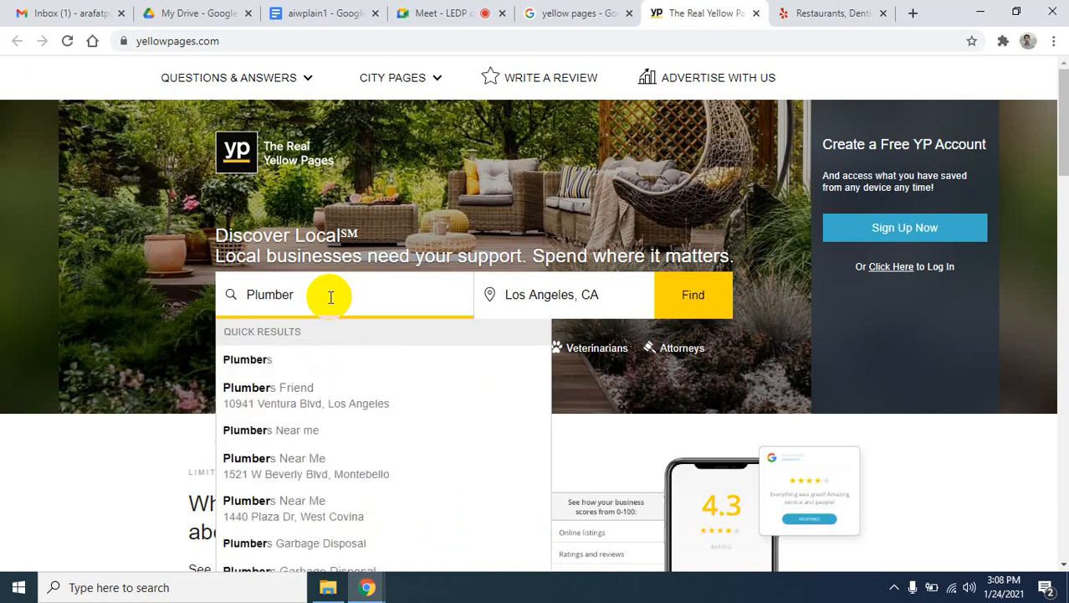
{"action": "left_click", "coordinate": [267, 359]}
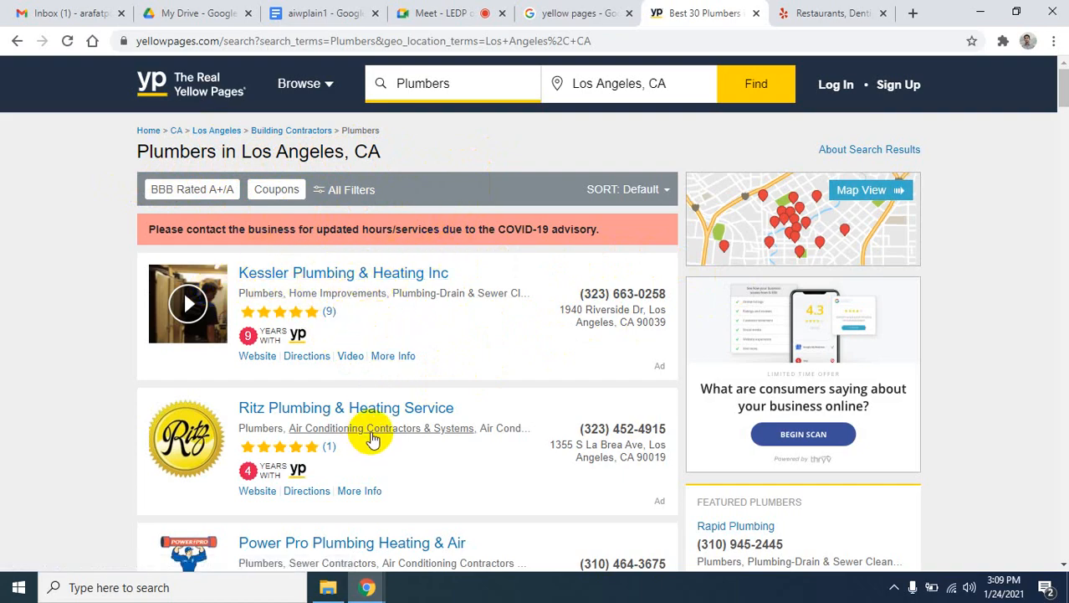
Step: Browse the plumber listings and open the Advanced Plumbing Solutions entry in a separate tab
{"action": "scroll", "coordinate": [412, 335], "scroll_direction": "down", "scroll_amount": 3}
{"action": "scroll", "coordinate": [413, 335], "scroll_direction": "down", "scroll_amount": 20}
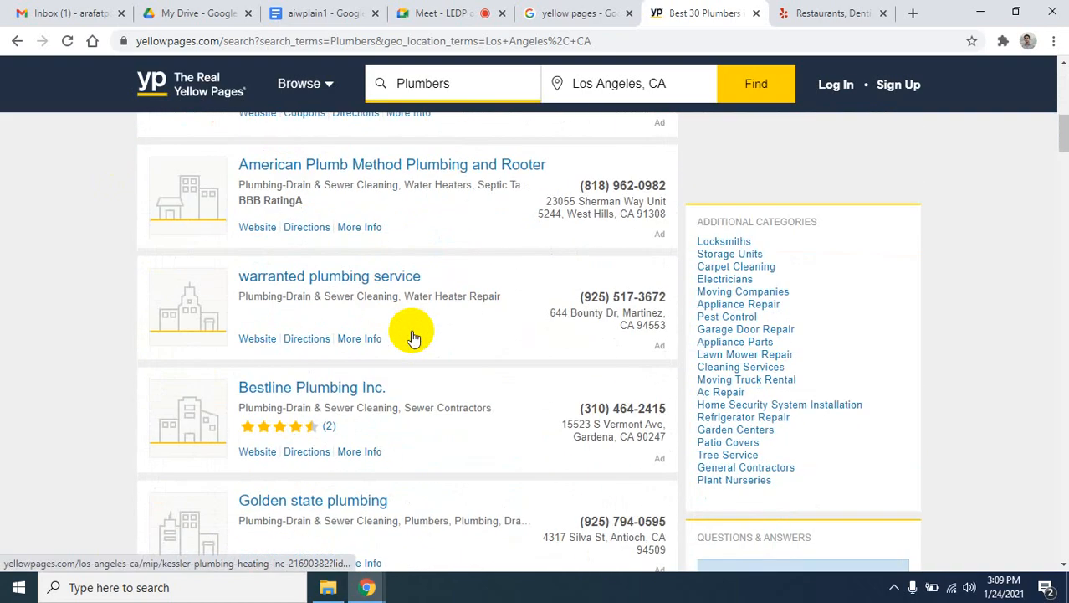
{"action": "scroll", "coordinate": [413, 335], "scroll_direction": "down", "scroll_amount": 9}
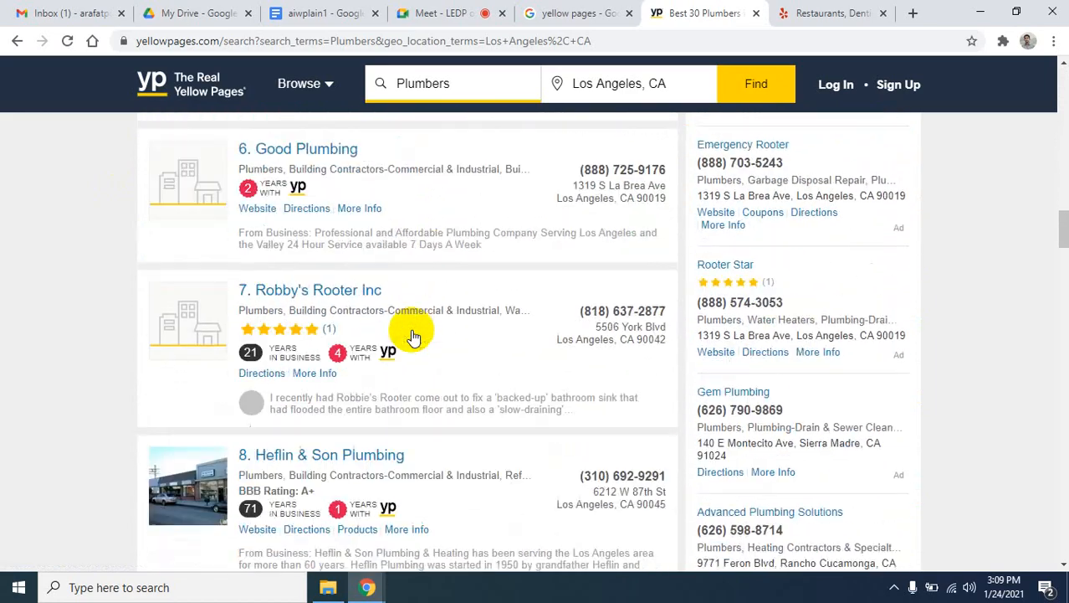
{"action": "scroll", "coordinate": [413, 335], "scroll_direction": "down", "scroll_amount": 10}
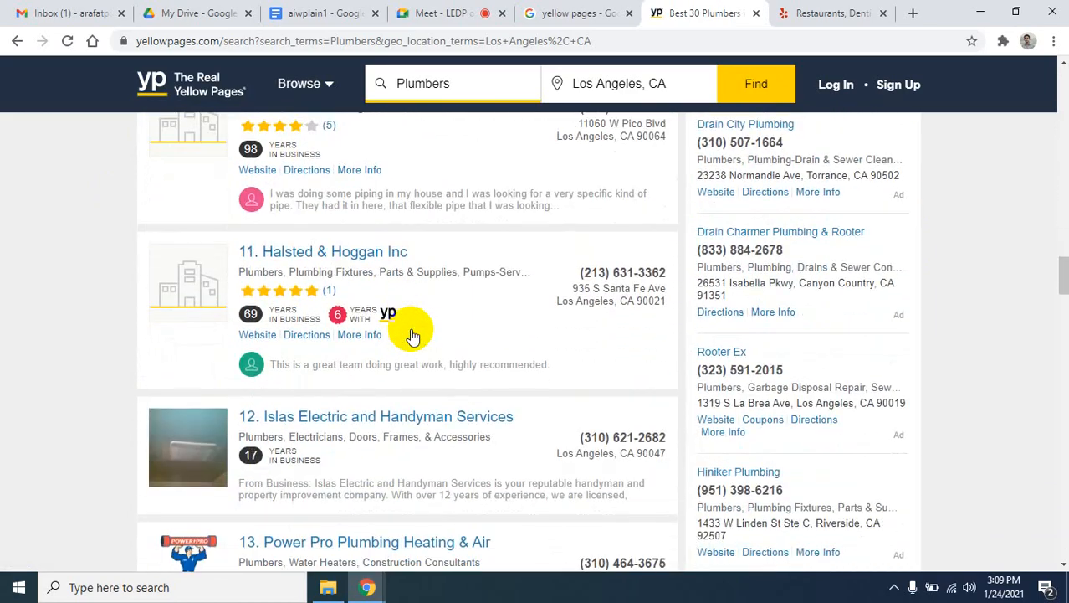
{"action": "scroll", "coordinate": [412, 335], "scroll_direction": "down", "scroll_amount": 12}
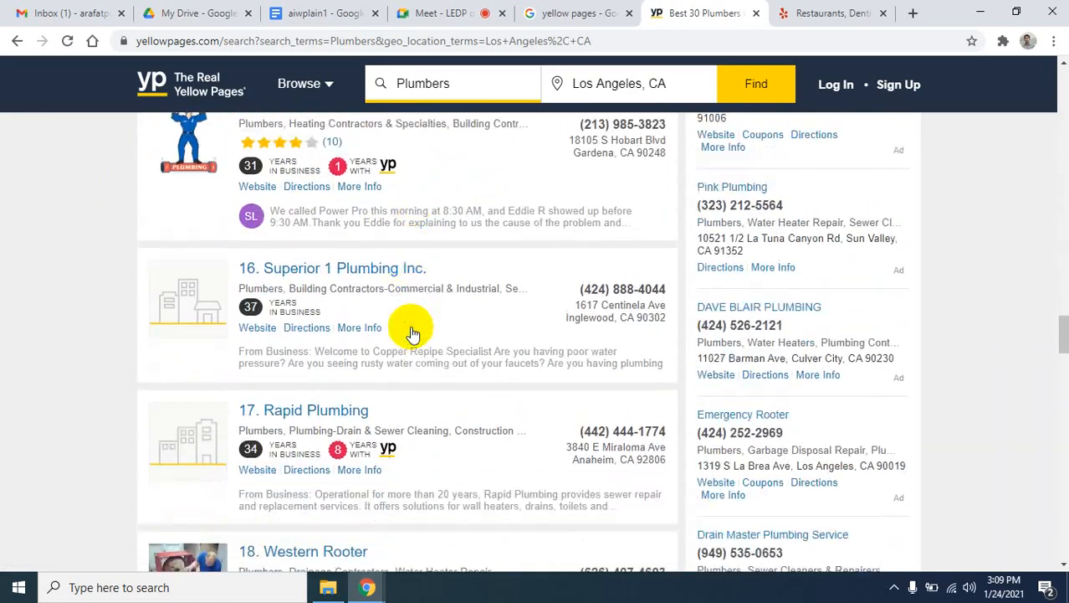
{"action": "scroll", "coordinate": [410, 328], "scroll_direction": "down", "scroll_amount": 10}
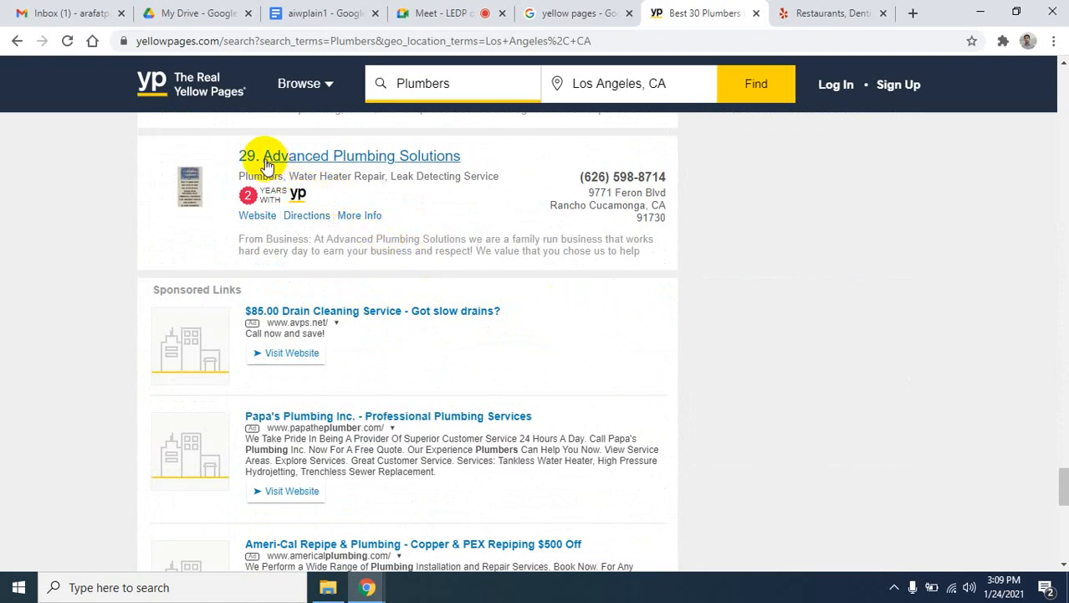
{"action": "right_click", "coordinate": [365, 156]}
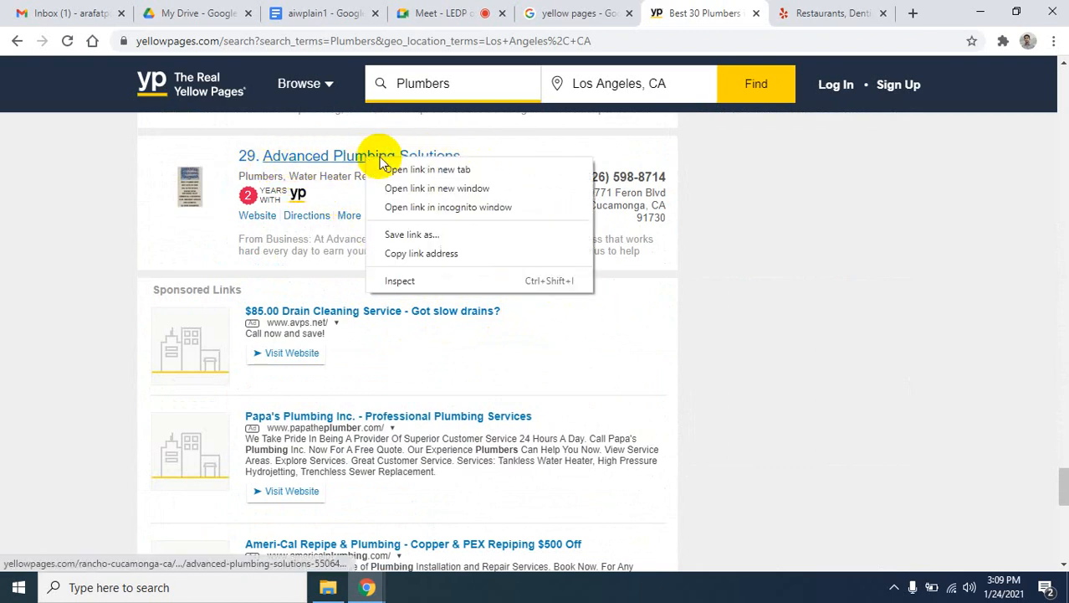
{"action": "left_click", "coordinate": [404, 170]}
{"action": "left_click", "coordinate": [738, 13]}
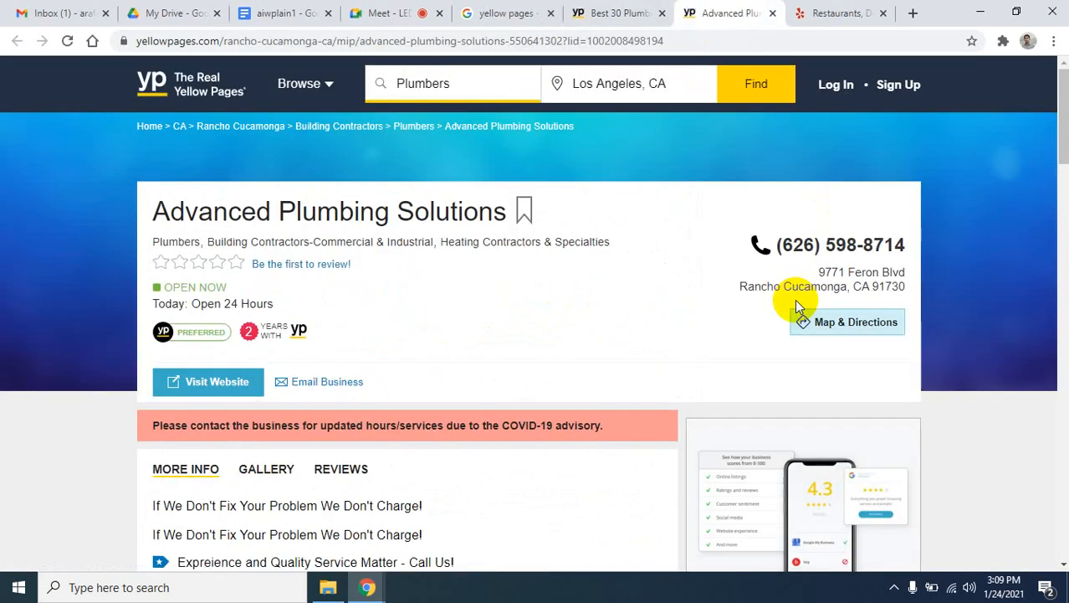
Step: Review the contact details and general information of Advanced Plumbing Solutions, and close that page along with the aiwplain1 document
{"action": "scroll", "coordinate": [355, 416], "scroll_direction": "down", "scroll_amount": 2}
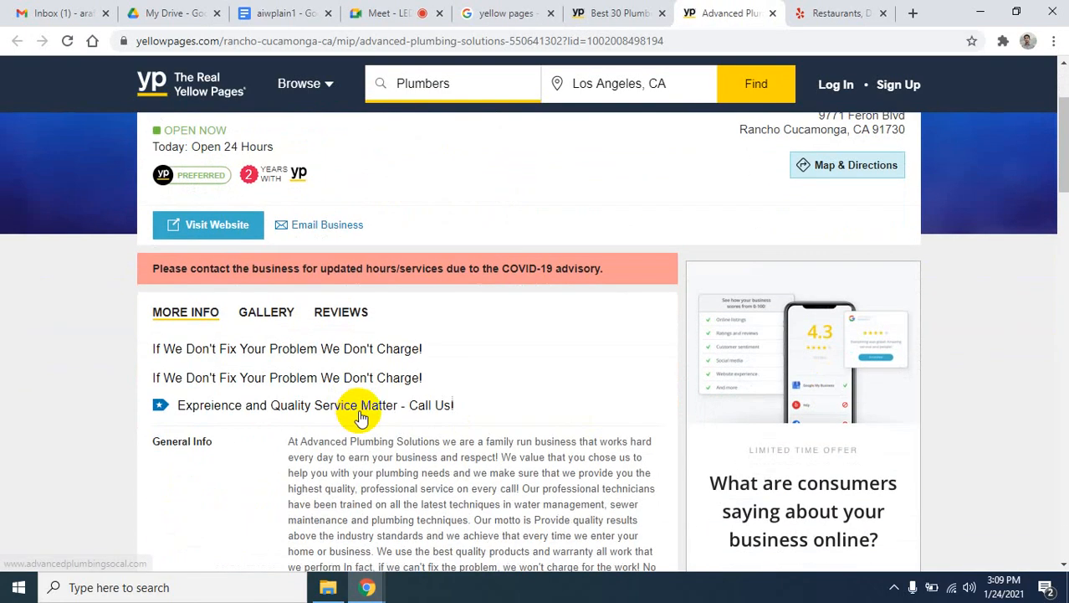
{"action": "scroll", "coordinate": [362, 410], "scroll_direction": "up", "scroll_amount": 1}
{"action": "scroll", "coordinate": [362, 334], "scroll_direction": "down", "scroll_amount": 1}
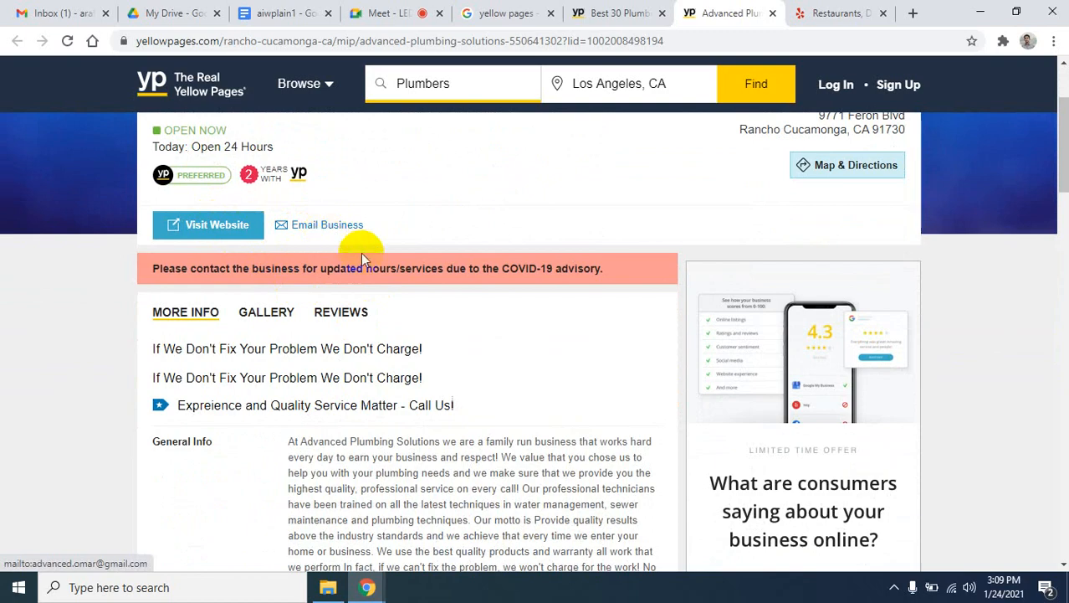
{"action": "scroll", "coordinate": [351, 326], "scroll_direction": "down", "scroll_amount": 5}
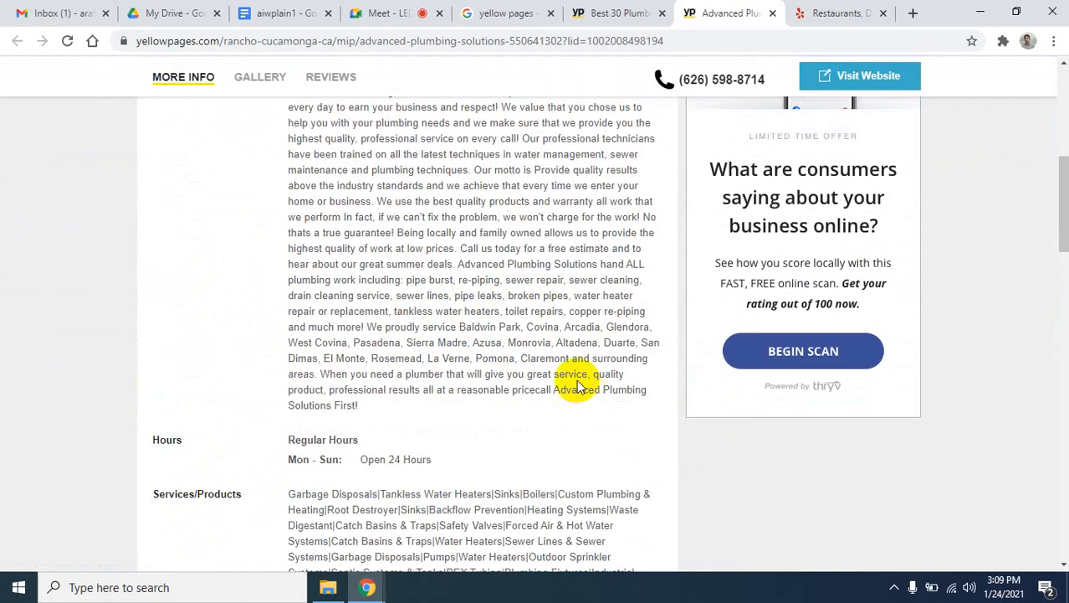
{"action": "scroll", "coordinate": [611, 426], "scroll_direction": "up", "scroll_amount": 10}
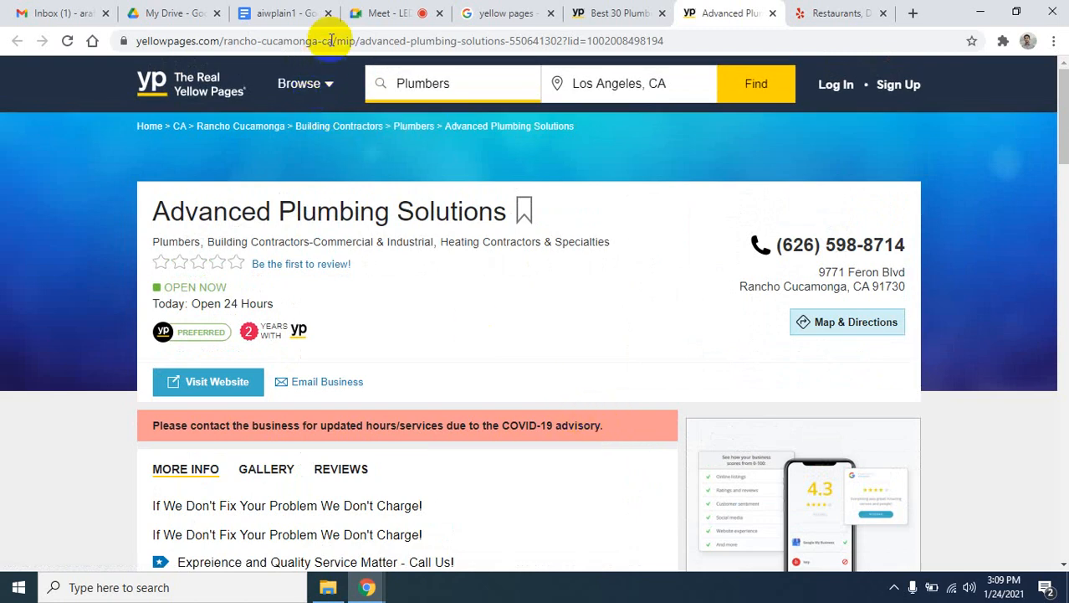
{"action": "left_click", "coordinate": [328, 13]}
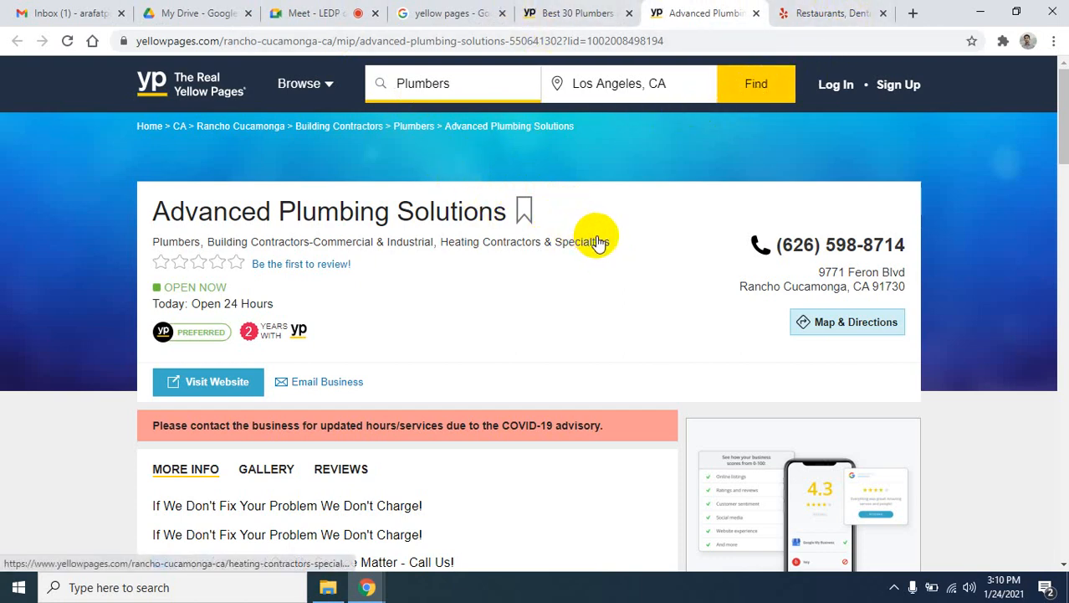
{"action": "left_click", "coordinate": [756, 12]}
Step: Try to open yellopagespider.com in a new tab and reload the page
{"action": "left_click", "coordinate": [797, 12]}
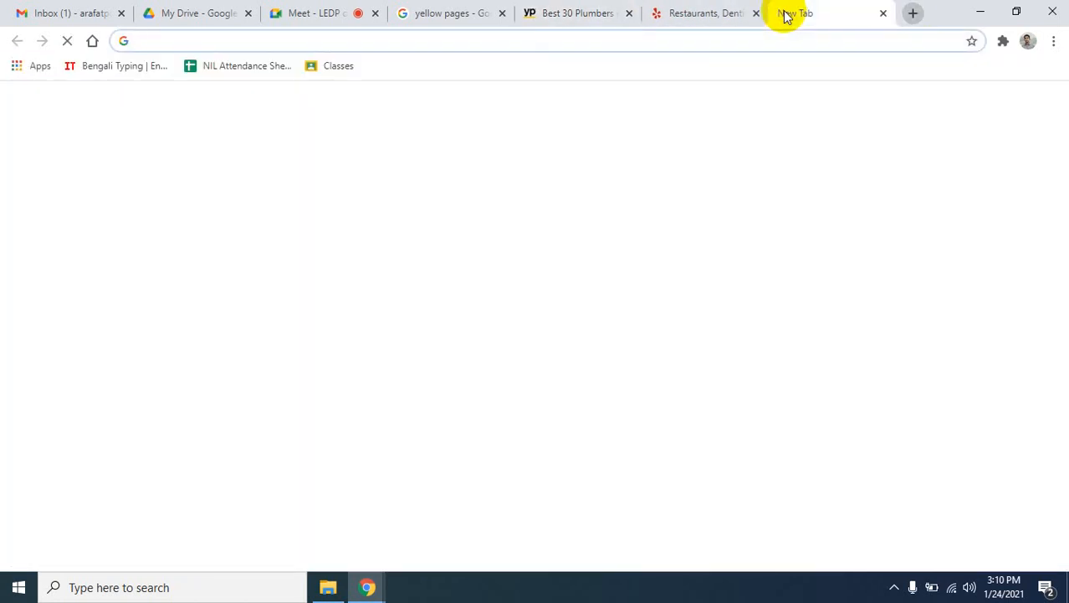
{"action": "type", "text": "yello"}
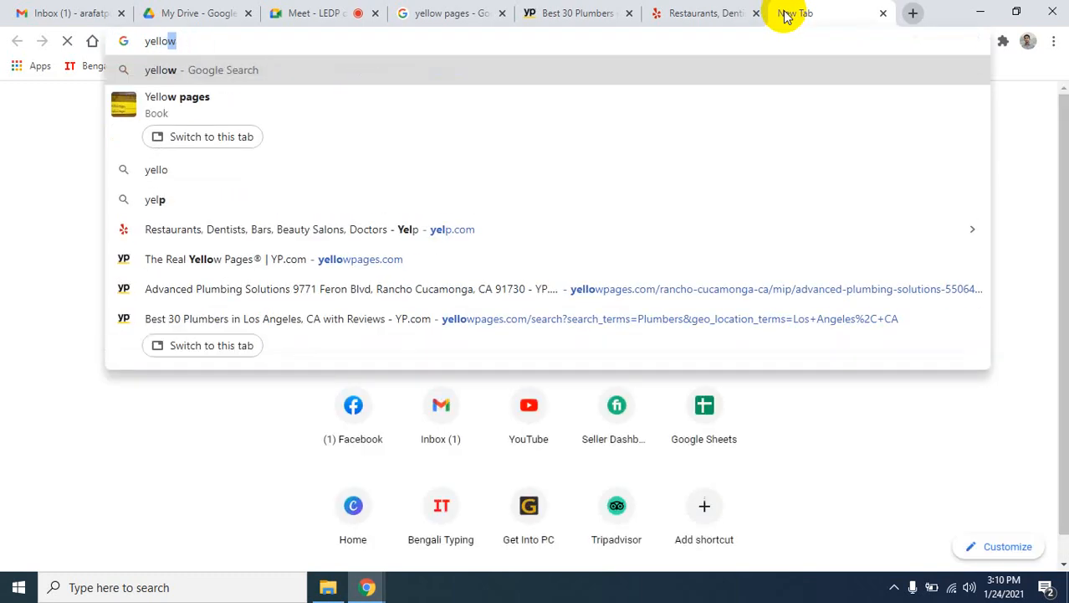
{"action": "type", "text": "pag"}
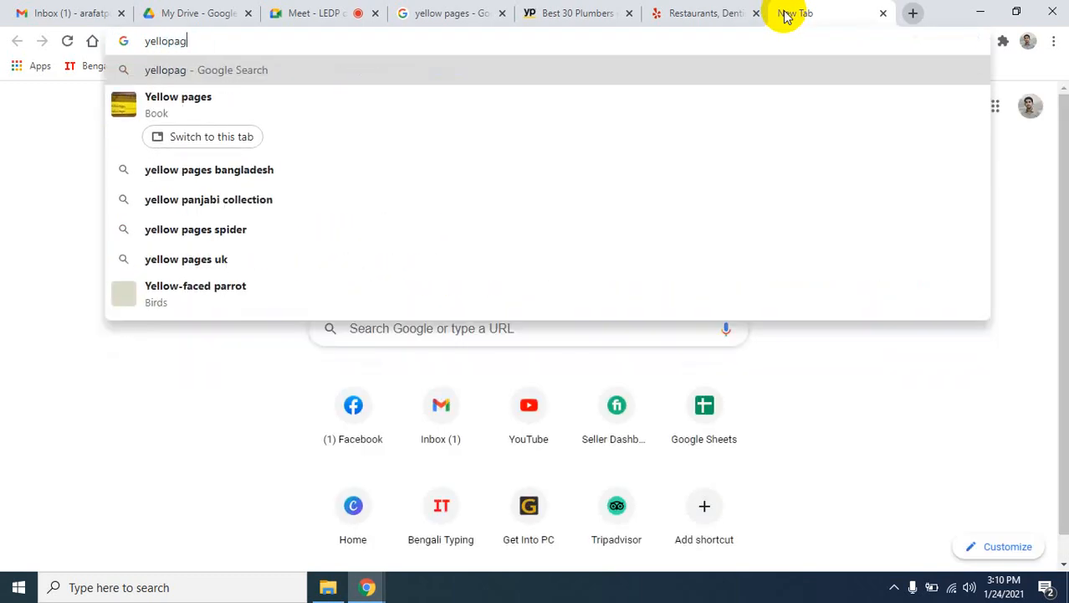
{"action": "type", "text": "es"}
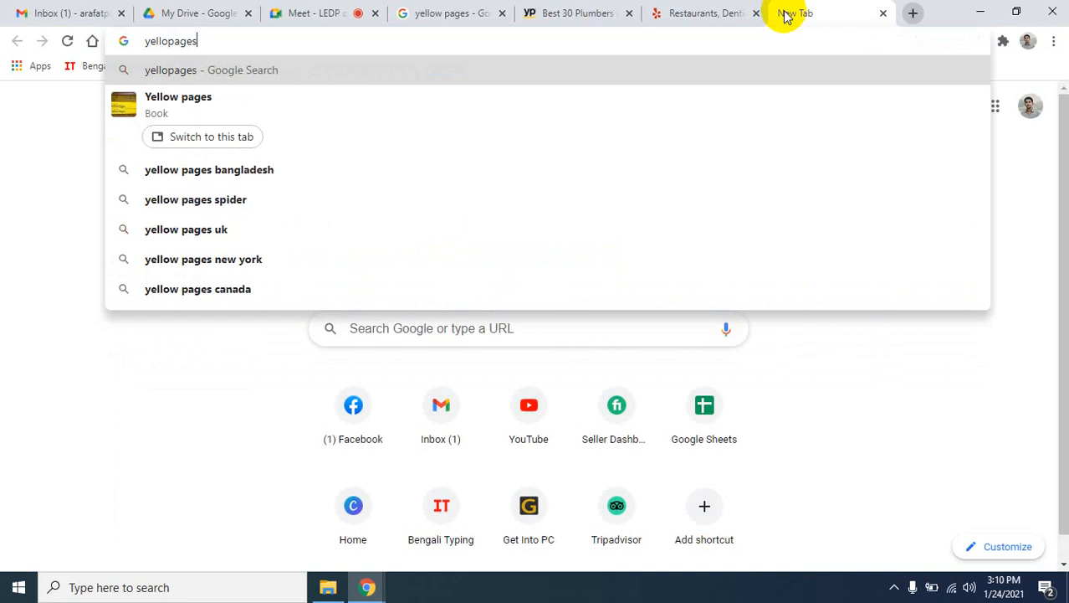
{"action": "type", "text": "pider"}
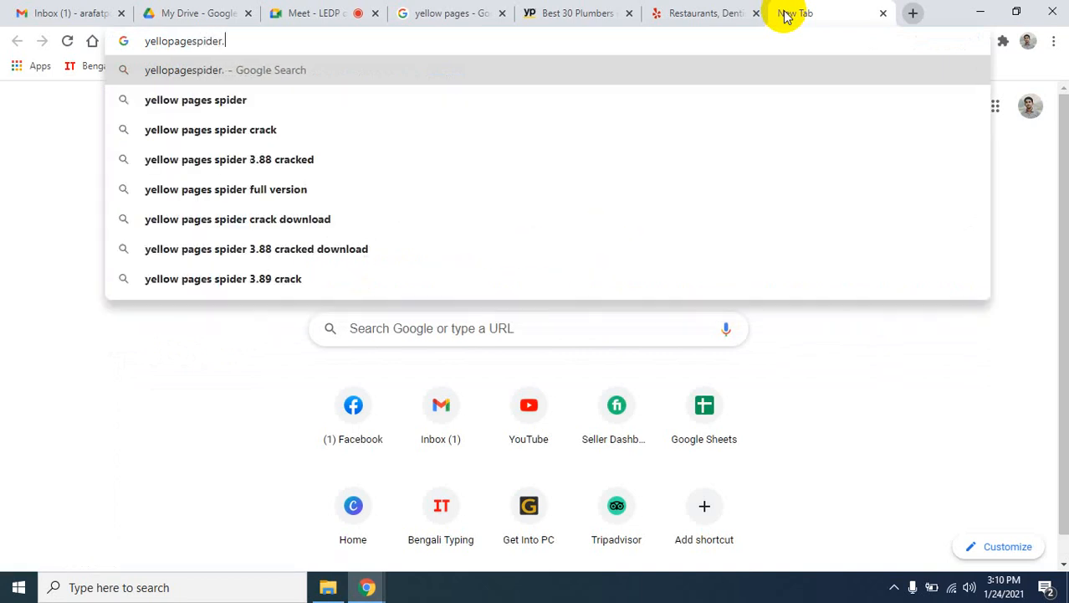
{"action": "type", "text": ".com"}
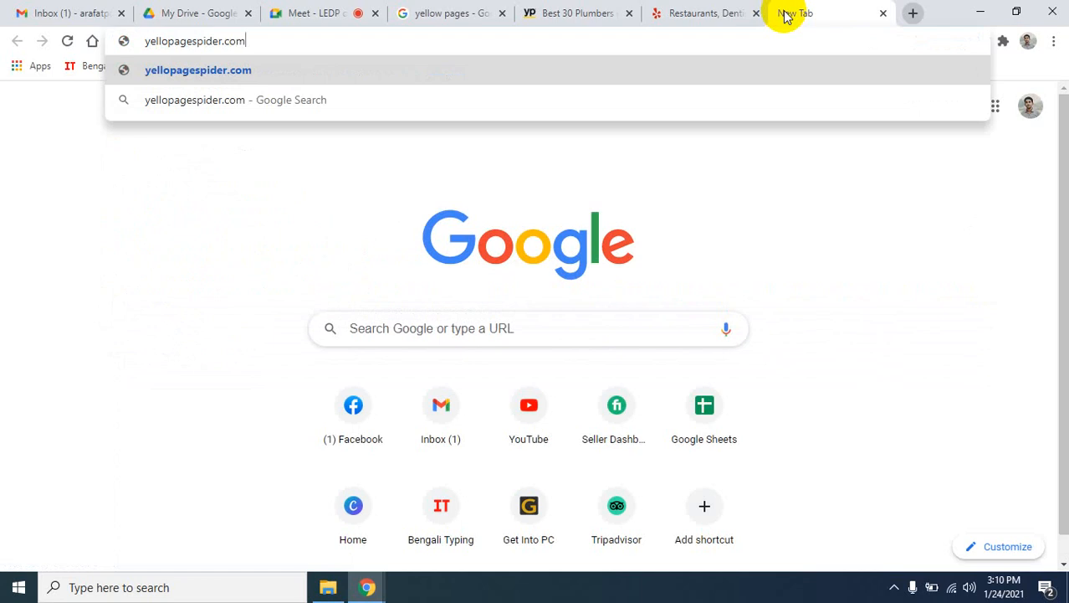
{"action": "key", "text": "Return"}
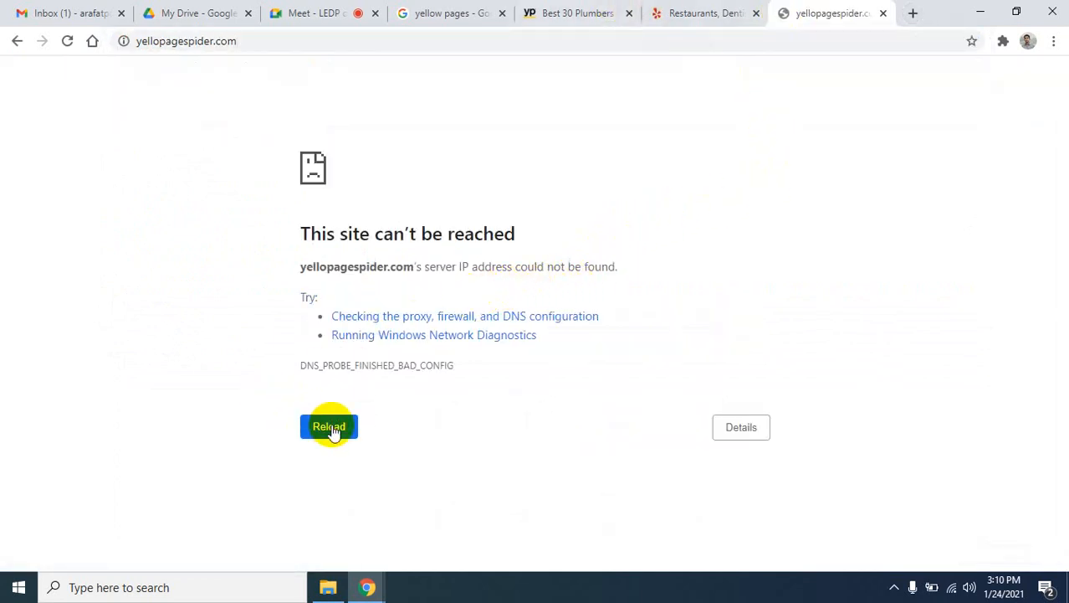
{"action": "left_click", "coordinate": [329, 426]}
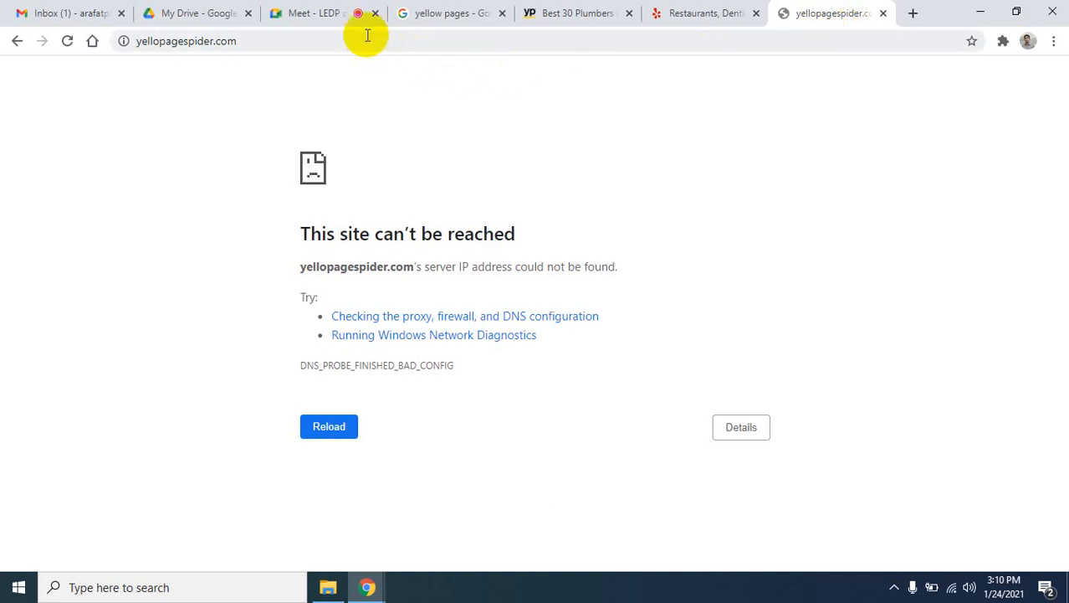
Step: Search Google for "yellow pages spider" using the suggestion for the shortened address
{"action": "left_click", "coordinate": [287, 41]}
{"action": "left_click", "coordinate": [288, 42]}
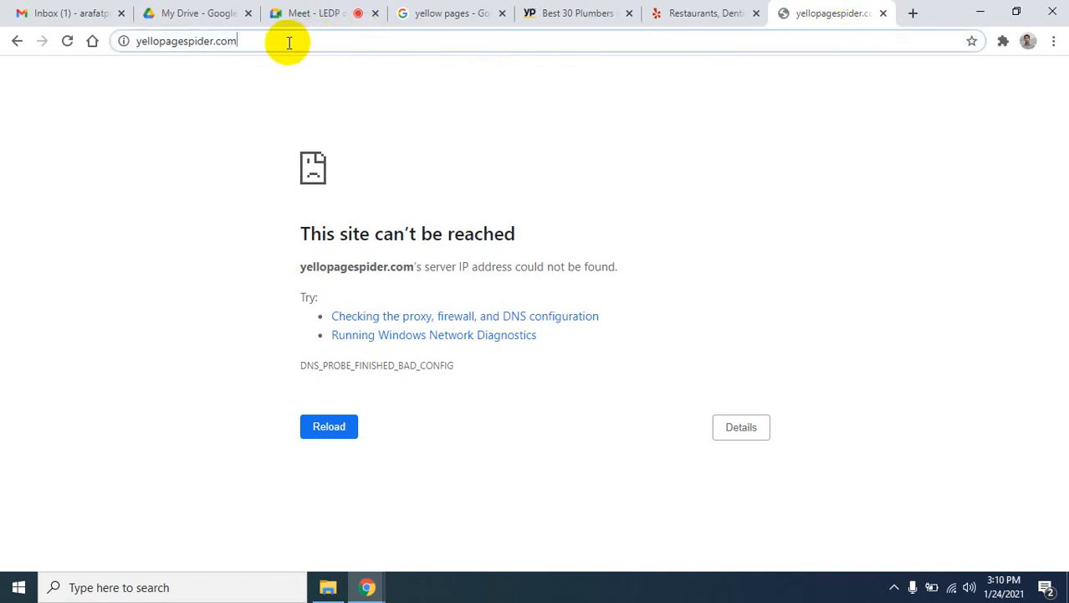
{"action": "key", "text": "BackSpace"}
{"action": "key", "text": "BackSpace"}
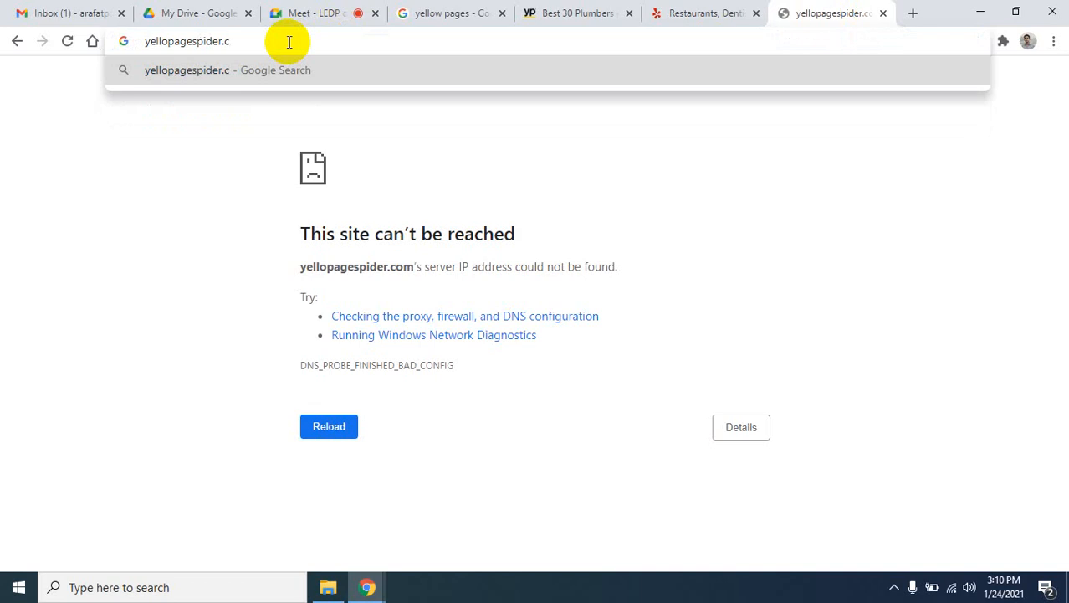
{"action": "key", "text": "BackSpace"}
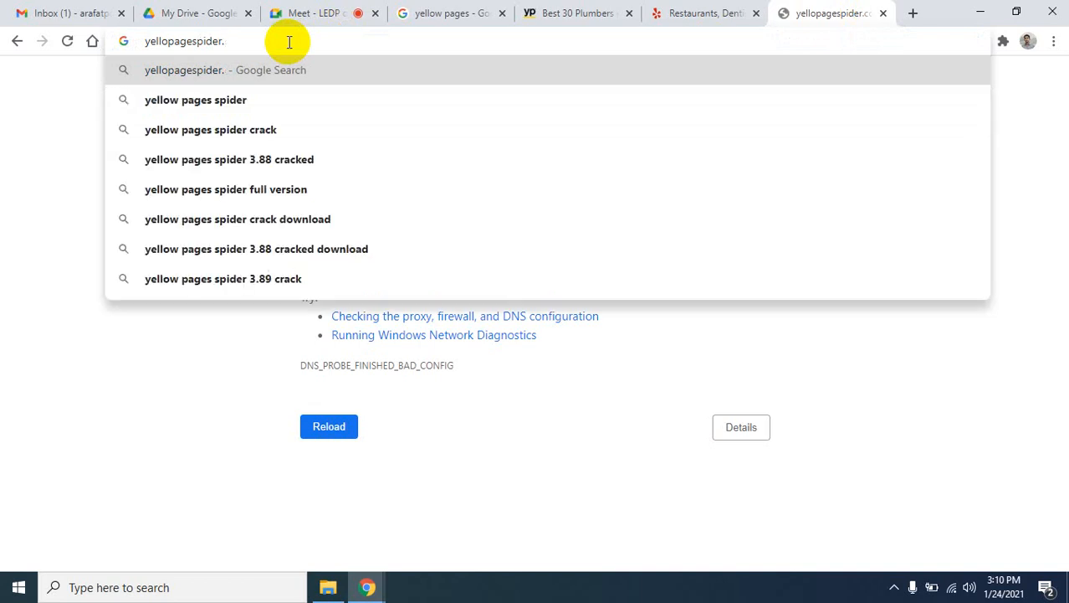
{"action": "key", "text": "Down"}
{"action": "key", "text": "Return"}
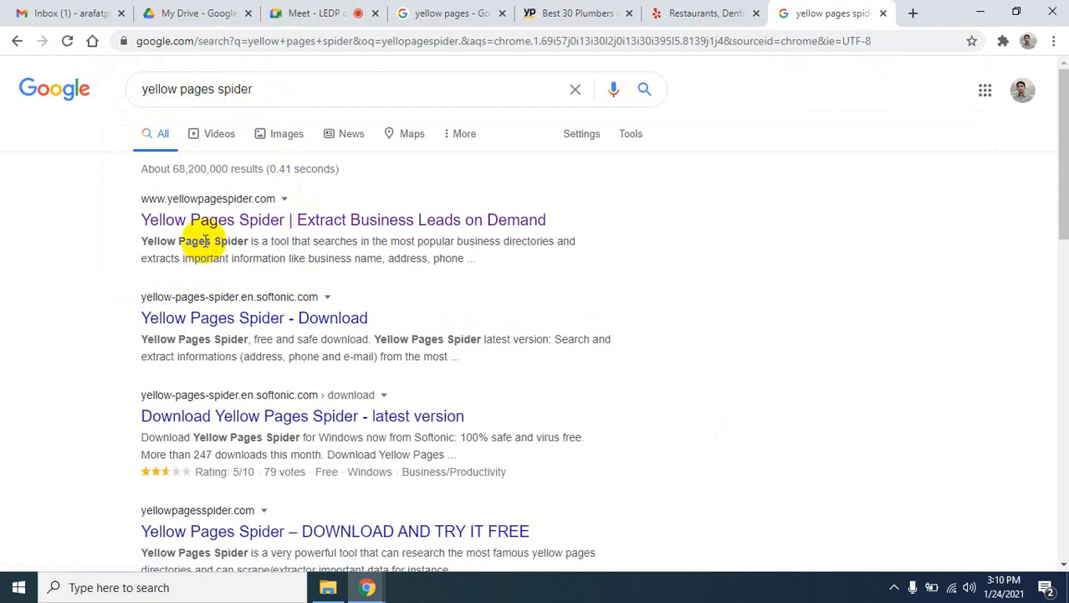
Step: Open the "Yellow Pages Spider | Extract Business Leads on Demand" search result in a separate tab and show the site
{"action": "right_click", "coordinate": [280, 226]}
{"action": "left_click", "coordinate": [297, 233]}
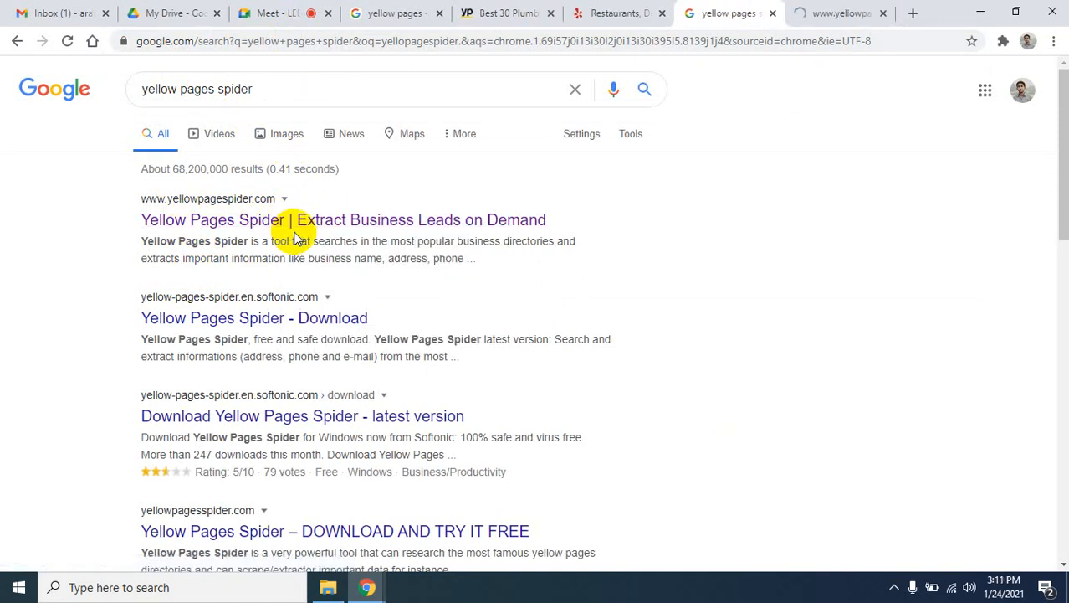
{"action": "left_click", "coordinate": [824, 8]}
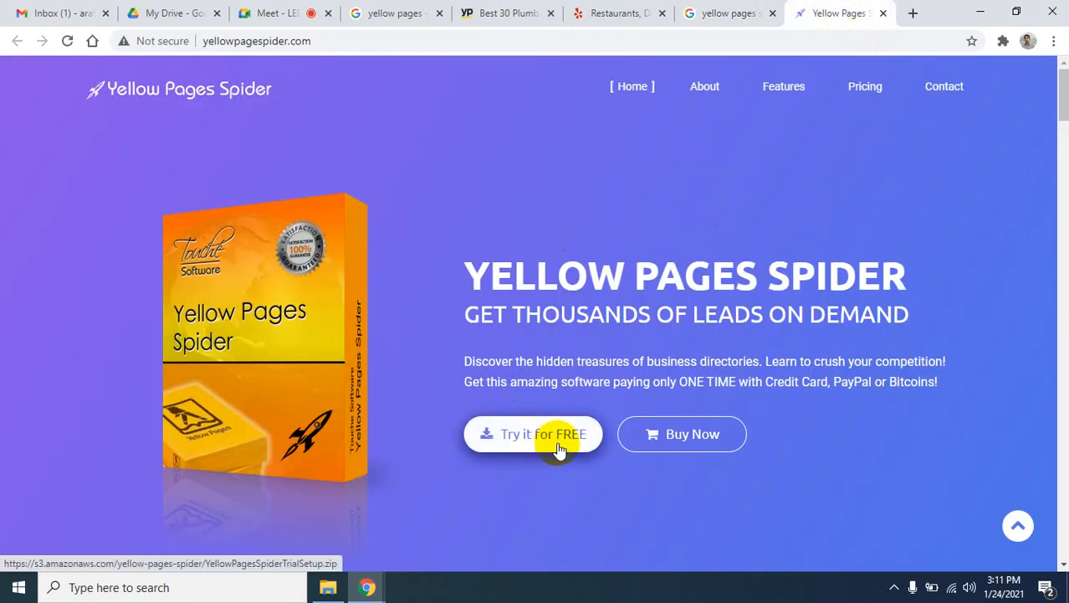
Step: Copy the yellowpagespider.com site address and send it to everyone in the class meeting chat
{"action": "left_click", "coordinate": [275, 13]}
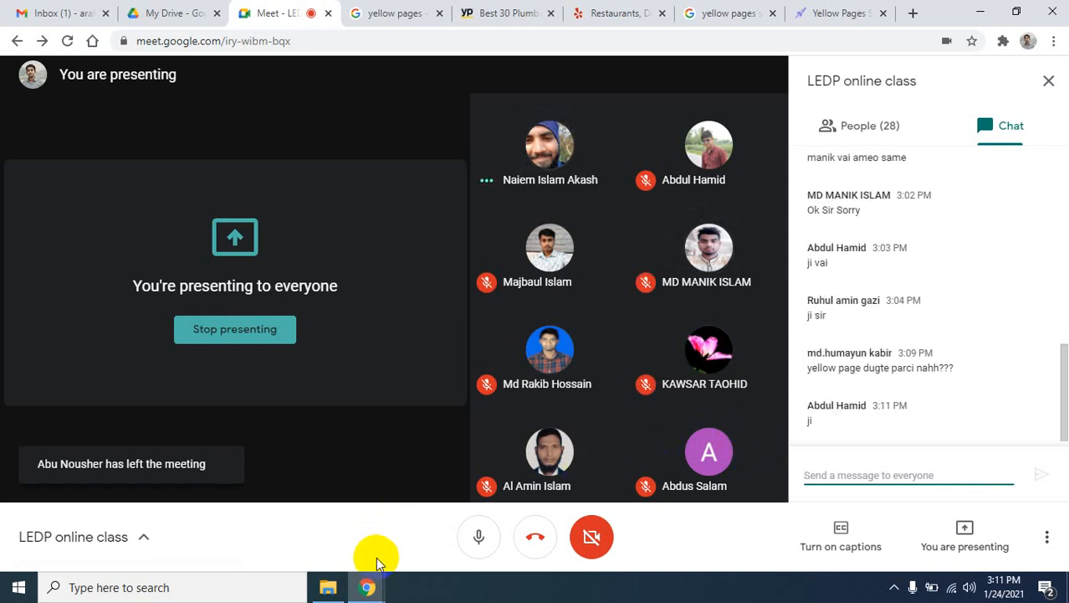
{"action": "left_click", "coordinate": [824, 13]}
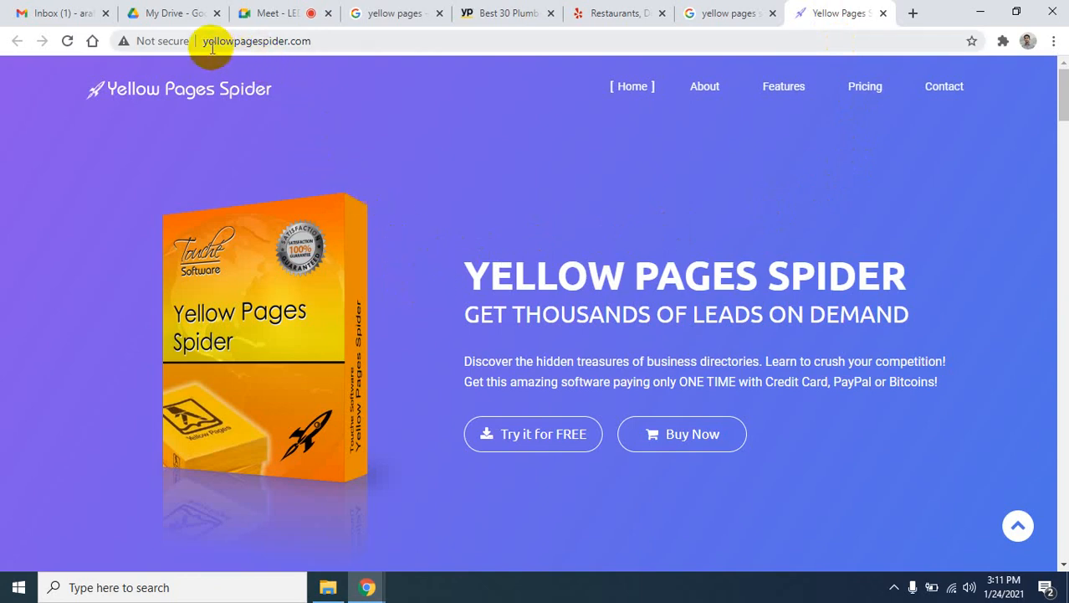
{"action": "left_click", "coordinate": [329, 41]}
{"action": "key", "text": "ctrl+c"}
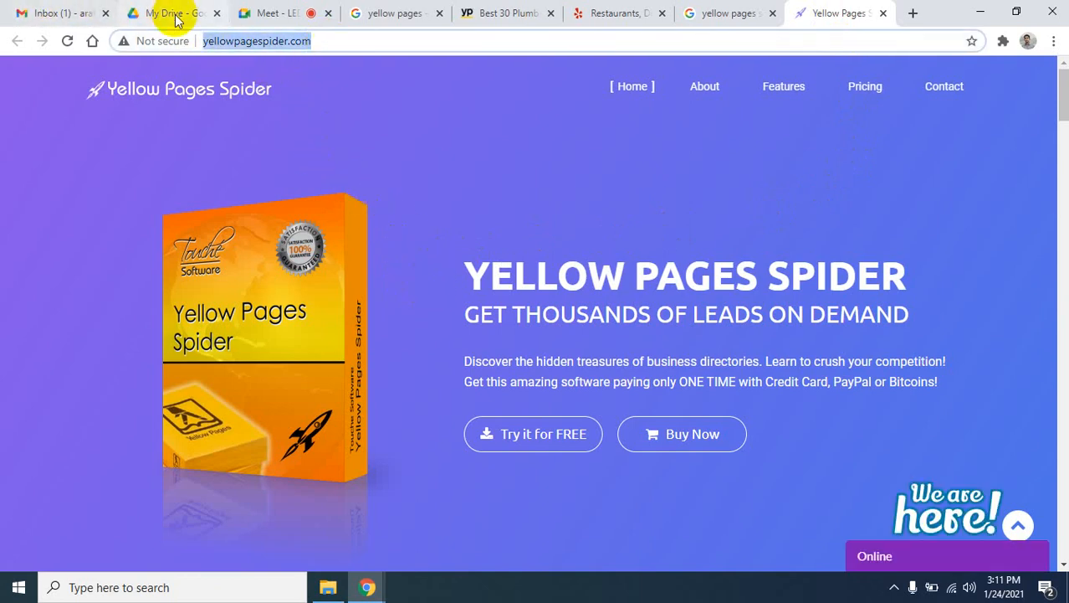
{"action": "left_click", "coordinate": [276, 15]}
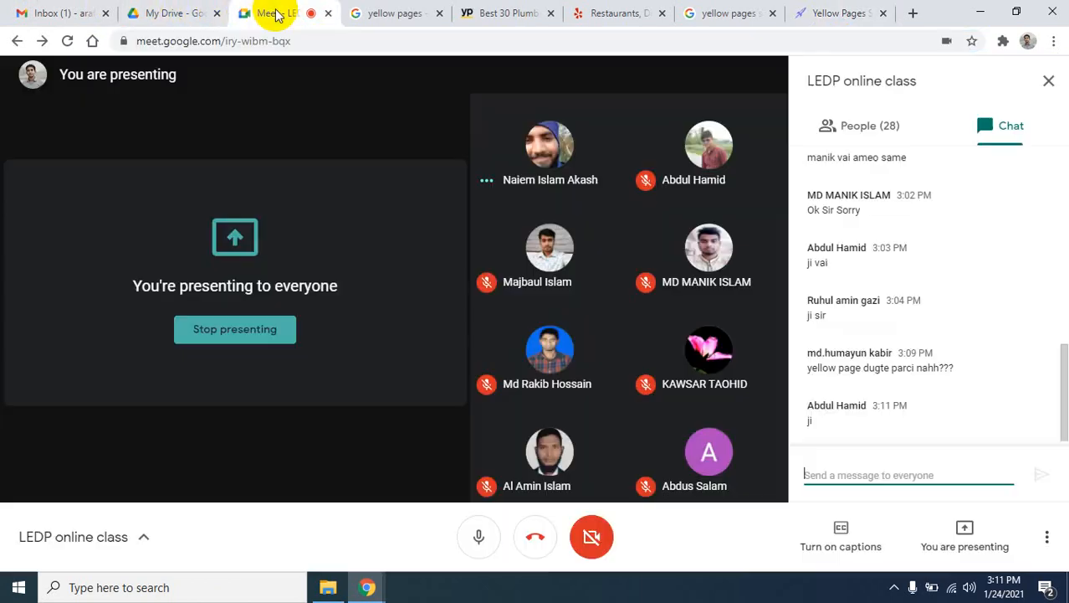
{"action": "left_click", "coordinate": [836, 467]}
{"action": "key", "text": "ctrl+v"}
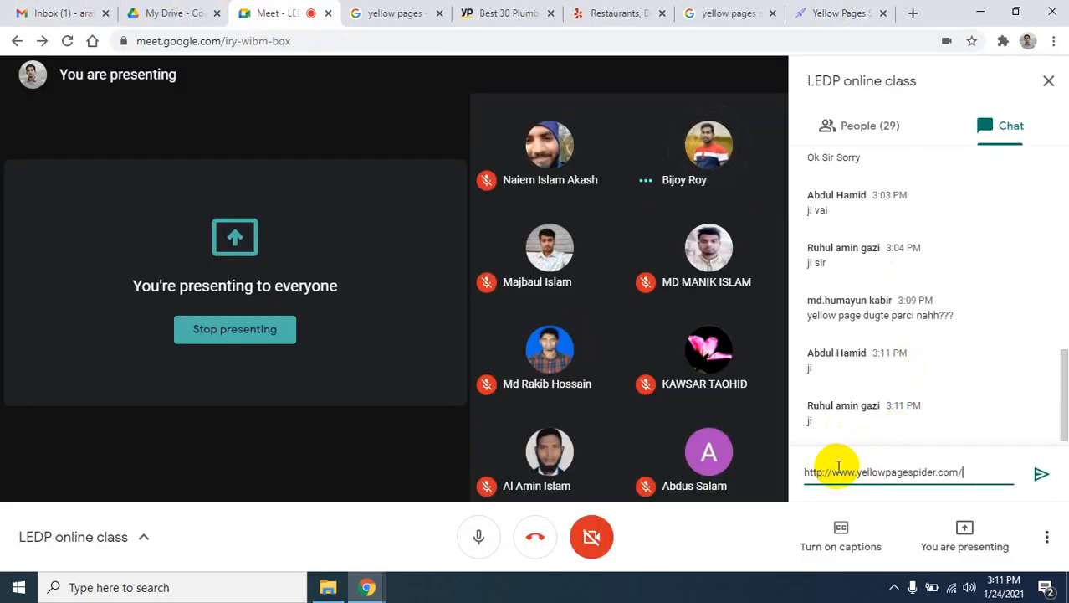
{"action": "key", "text": "Return"}
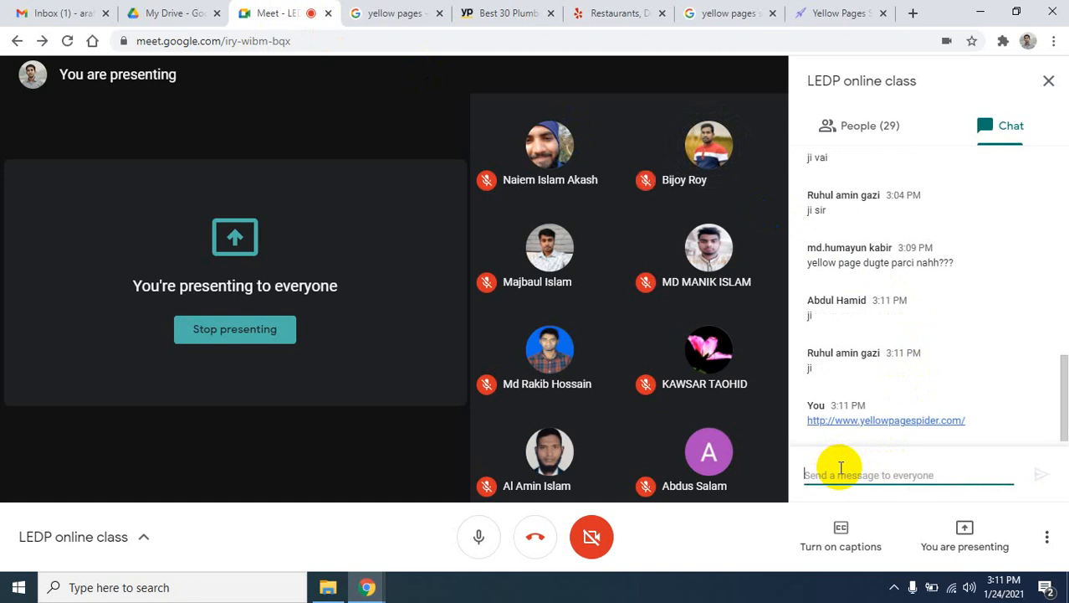
Step: Download the free trial of Yellow Pages Spider from its website and close the site's page
{"action": "left_click", "coordinate": [847, 16]}
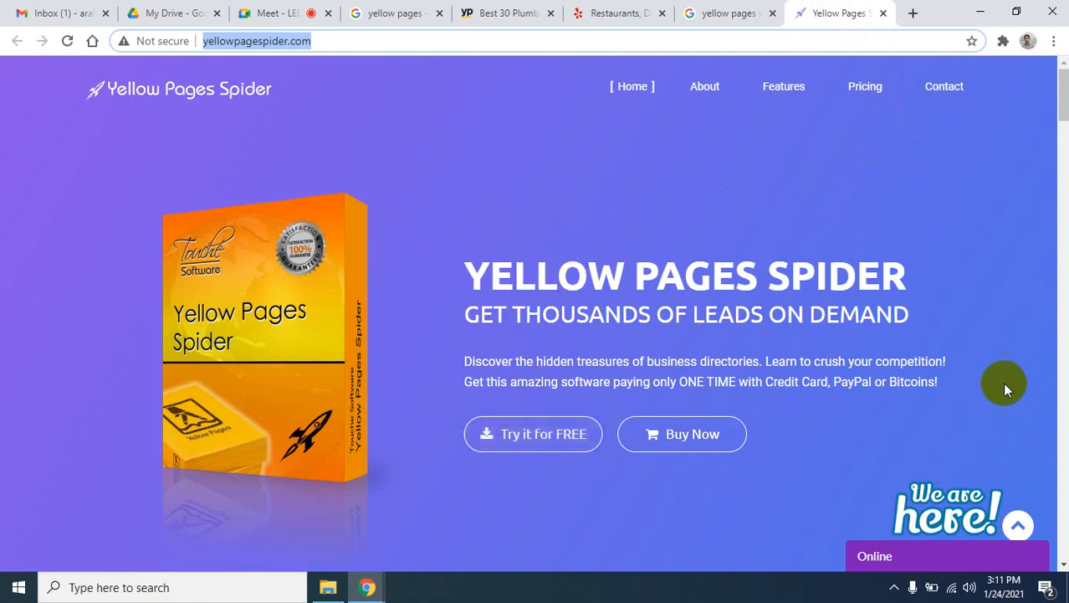
{"action": "scroll", "coordinate": [749, 322], "scroll_direction": "down", "scroll_amount": 3}
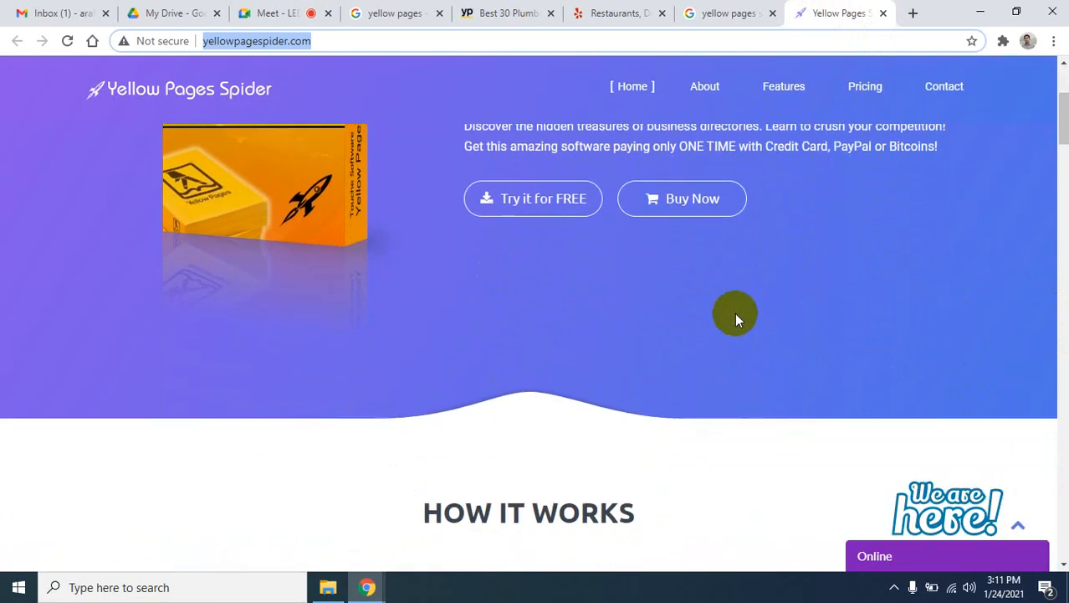
{"action": "scroll", "coordinate": [735, 313], "scroll_direction": "up", "scroll_amount": 2}
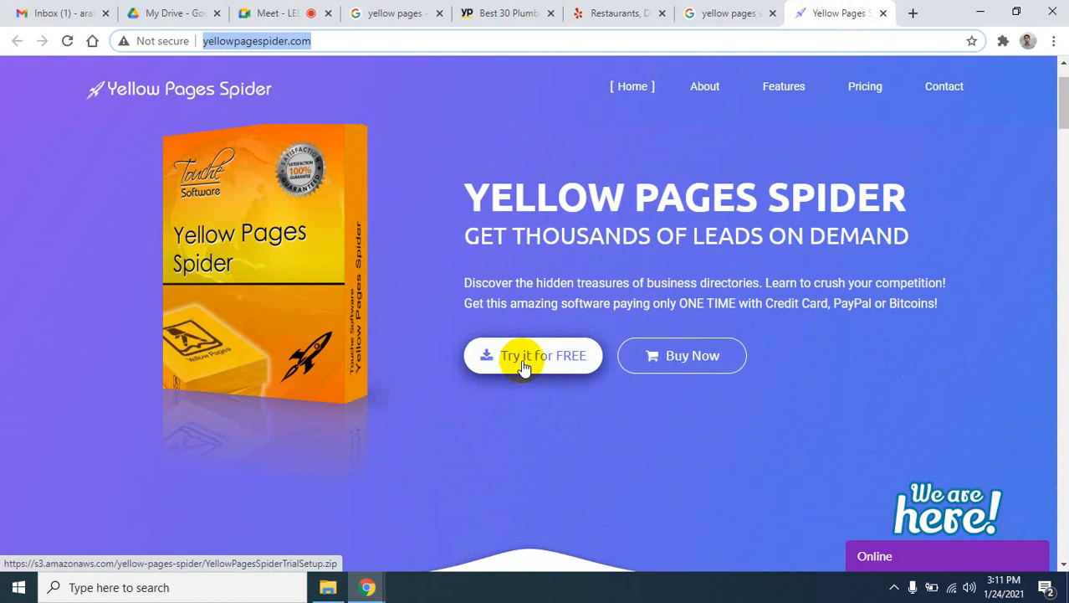
{"action": "left_click", "coordinate": [523, 366]}
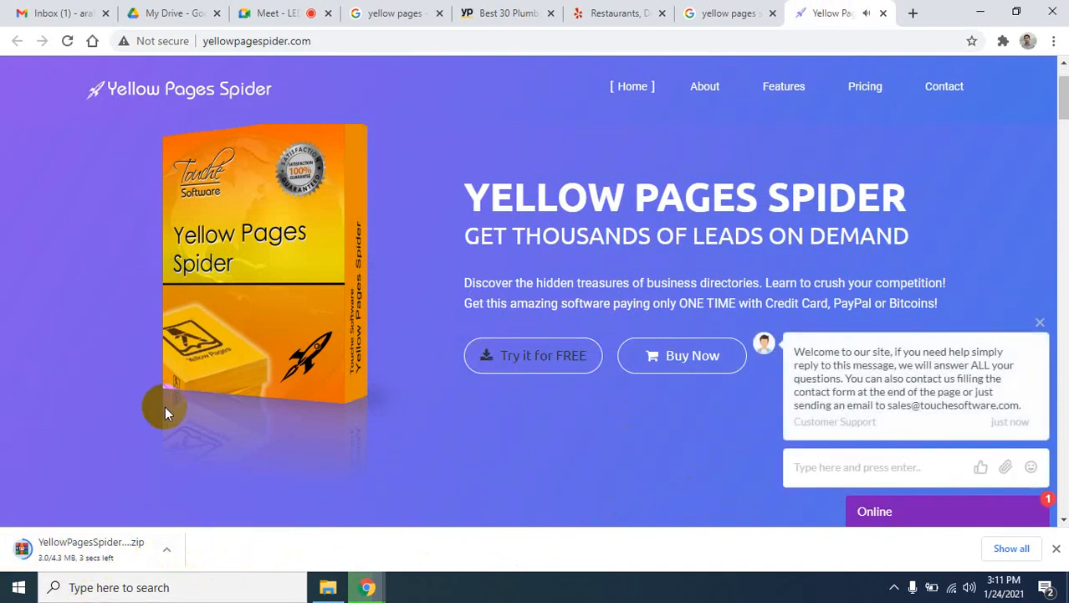
{"action": "left_click", "coordinate": [883, 13]}
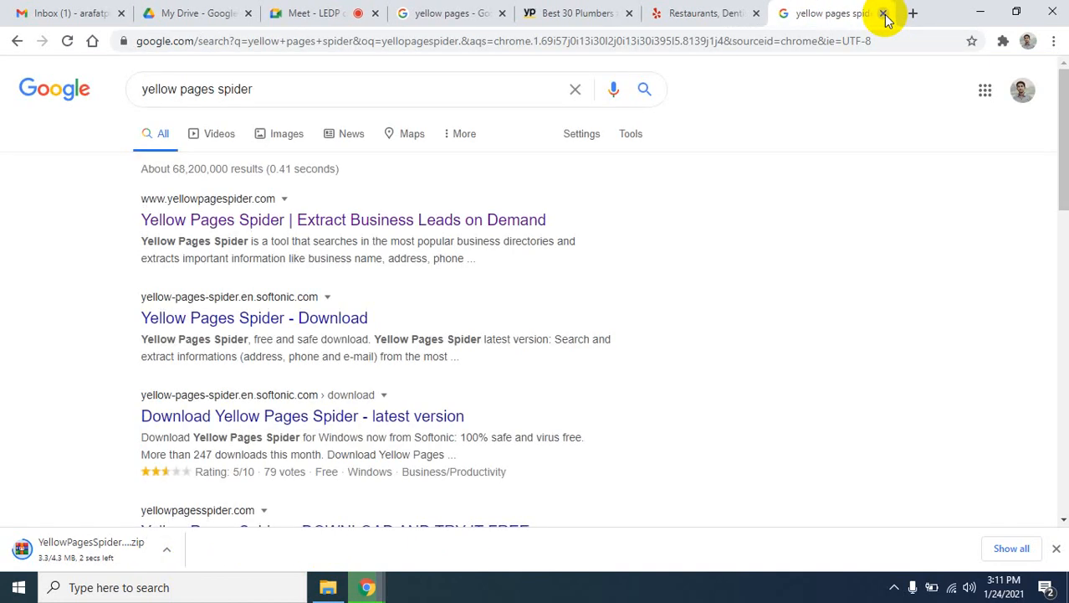
Step: Show the downloaded trial archive in the Downloads folder in File Explorer, and return to the class meeting in Chrome
{"action": "left_click", "coordinate": [981, 12]}
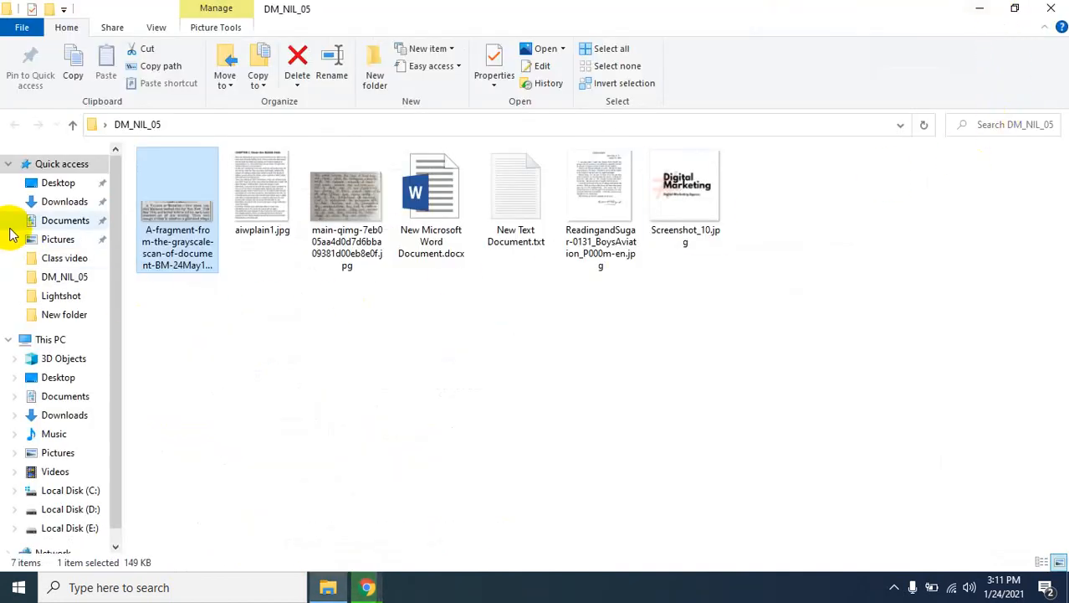
{"action": "left_click", "coordinate": [56, 202]}
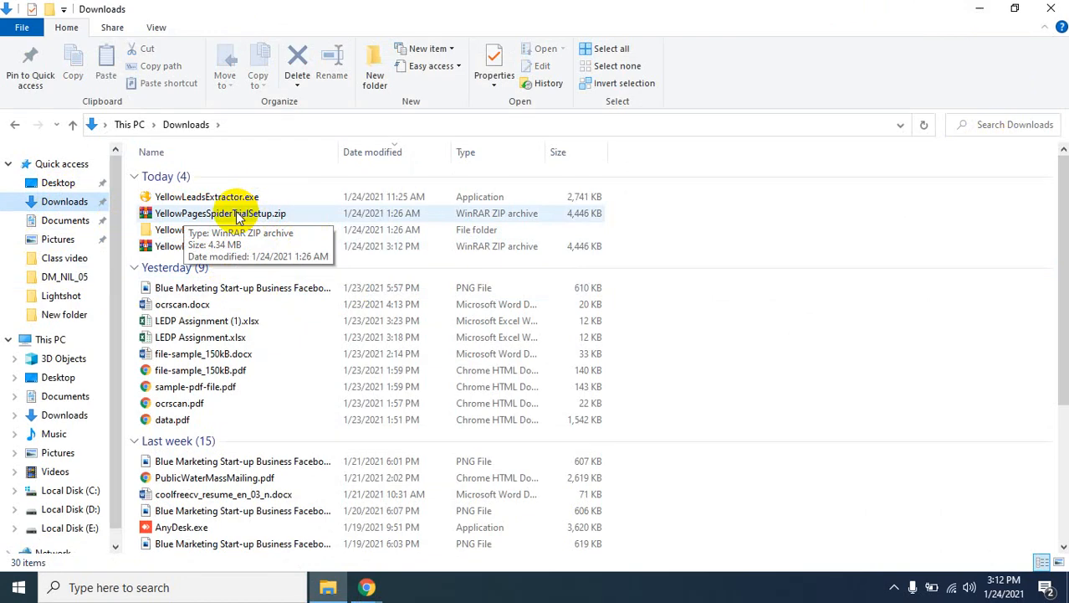
{"action": "mouse_move", "coordinate": [379, 593]}
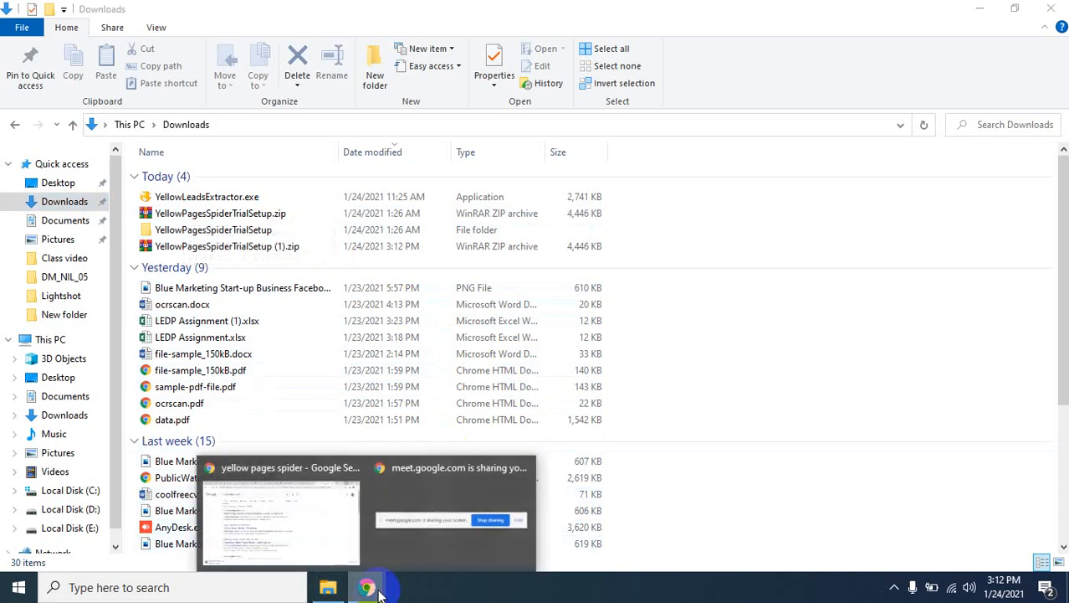
{"action": "left_click", "coordinate": [289, 529]}
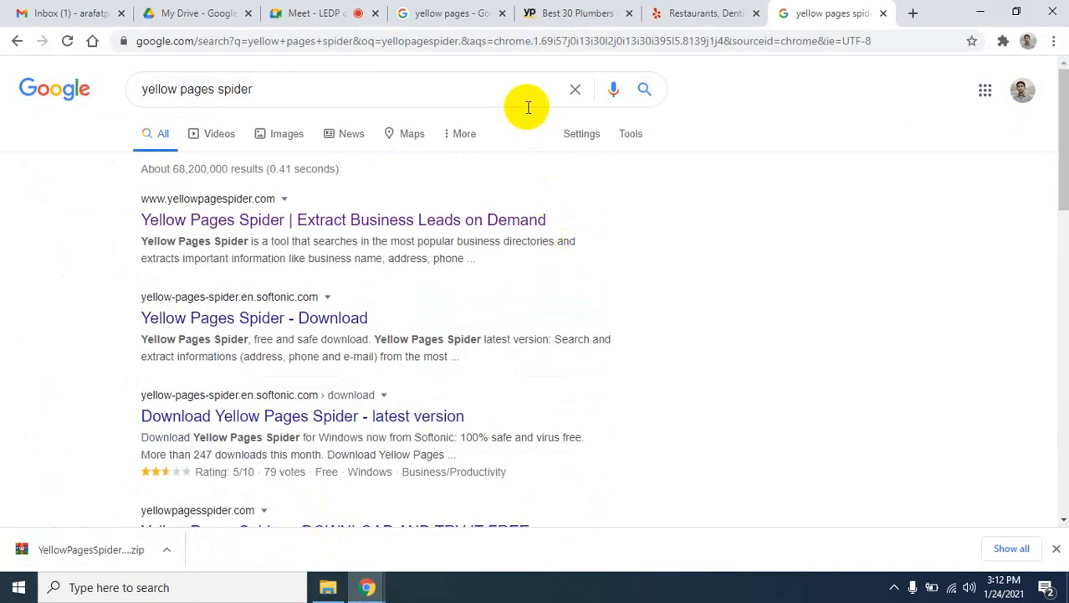
{"action": "left_click", "coordinate": [309, 15]}
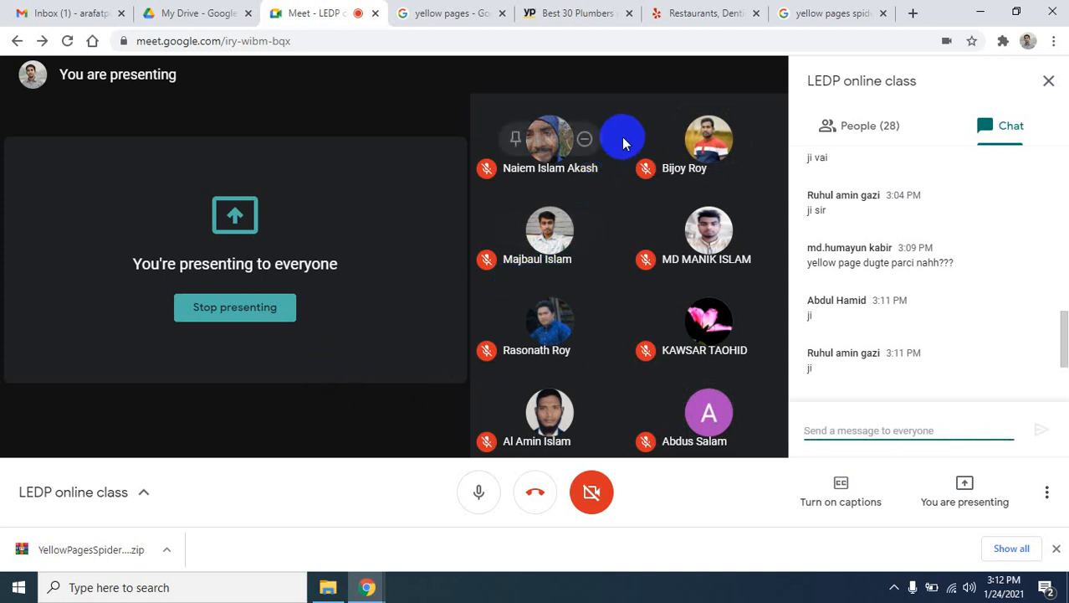
{"action": "mouse_move", "coordinate": [740, 144]}
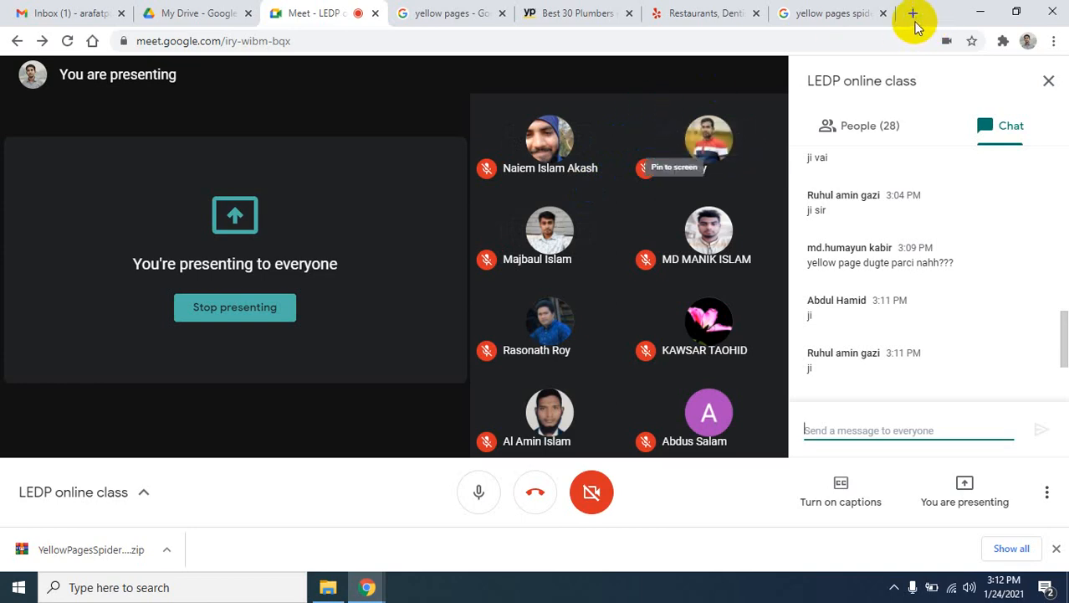
{"action": "mouse_move", "coordinate": [328, 586]}
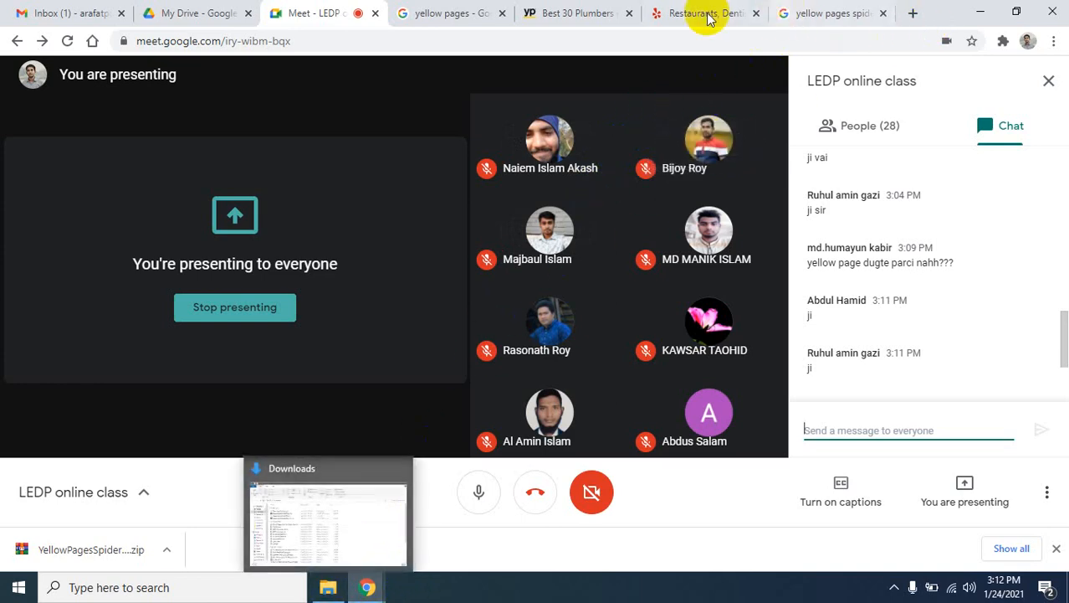
Step: Enlarge the file icons in the Downloads folder and extract YellowPagesSpiderTrialSetup.zip into its own folder, replacing the existing file
{"action": "left_click", "coordinate": [326, 588]}
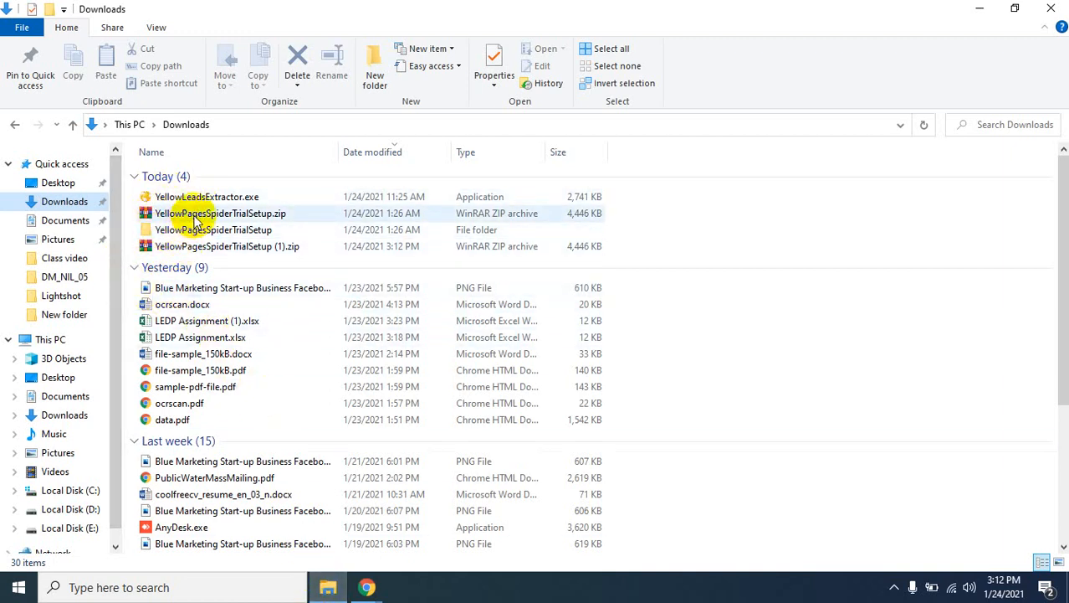
{"action": "left_click", "coordinate": [197, 216]}
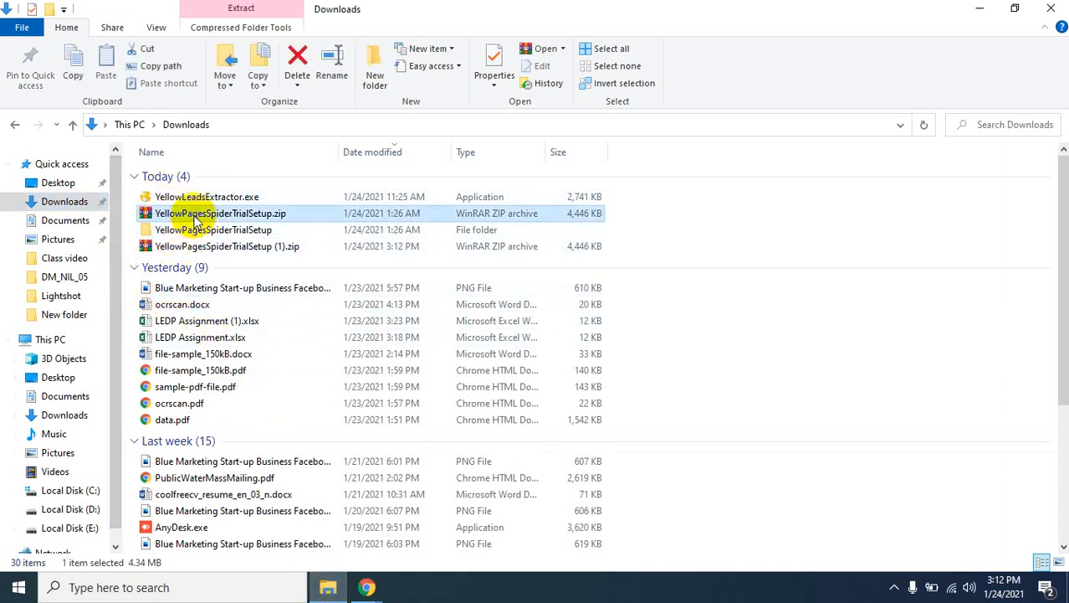
{"action": "scroll", "coordinate": [238, 227], "scroll_direction": "up", "scroll_amount": 1, "text": "ctrl"}
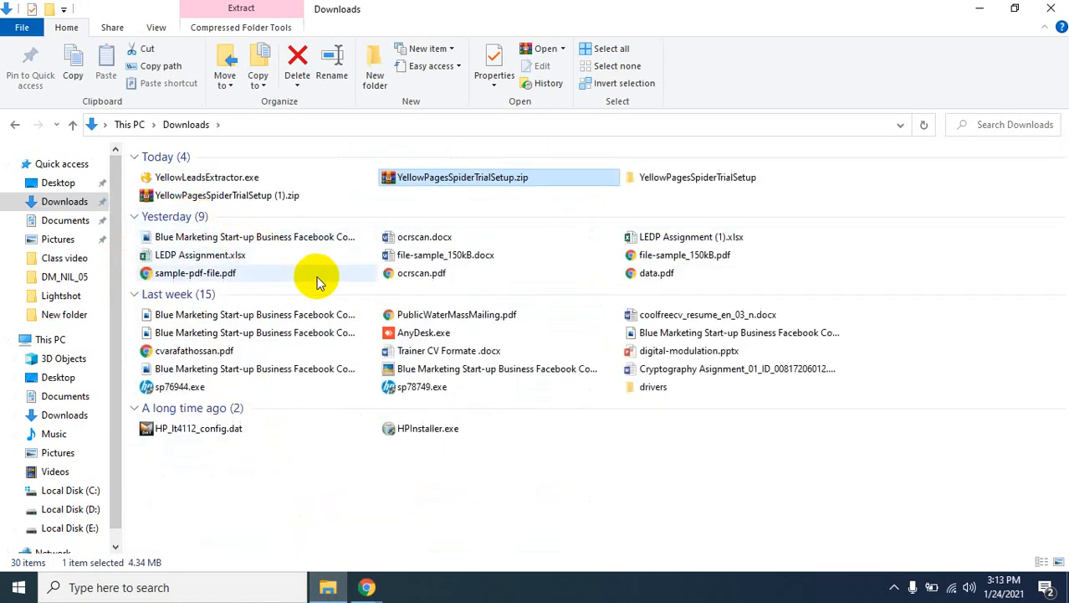
{"action": "scroll", "coordinate": [318, 282], "scroll_direction": "up", "scroll_amount": 1, "text": "ctrl"}
{"action": "scroll", "coordinate": [313, 278], "scroll_direction": "up", "scroll_amount": 2, "text": "ctrl"}
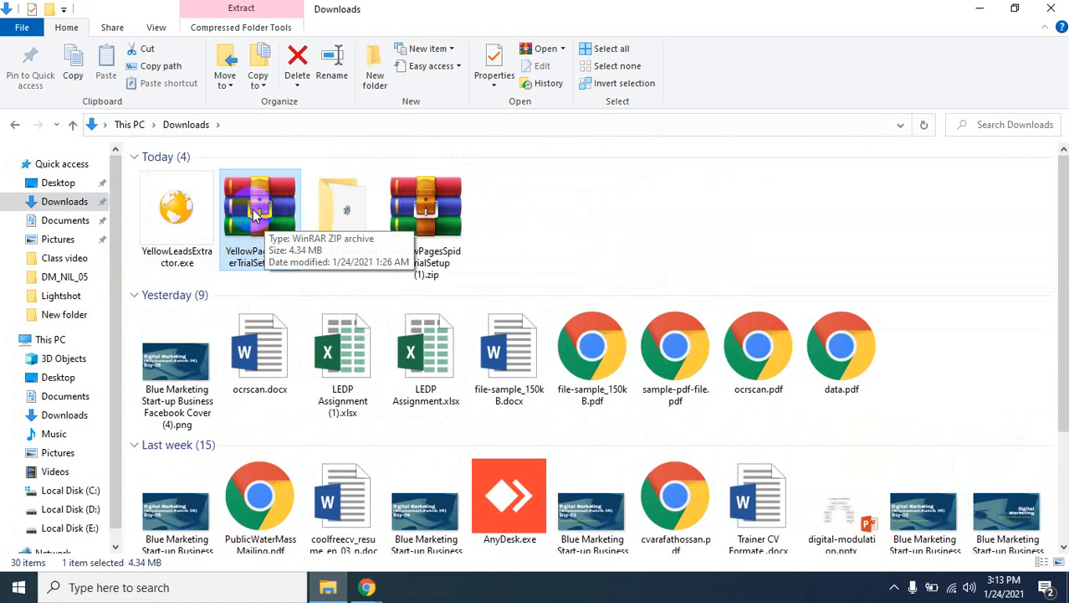
{"action": "right_click", "coordinate": [253, 209]}
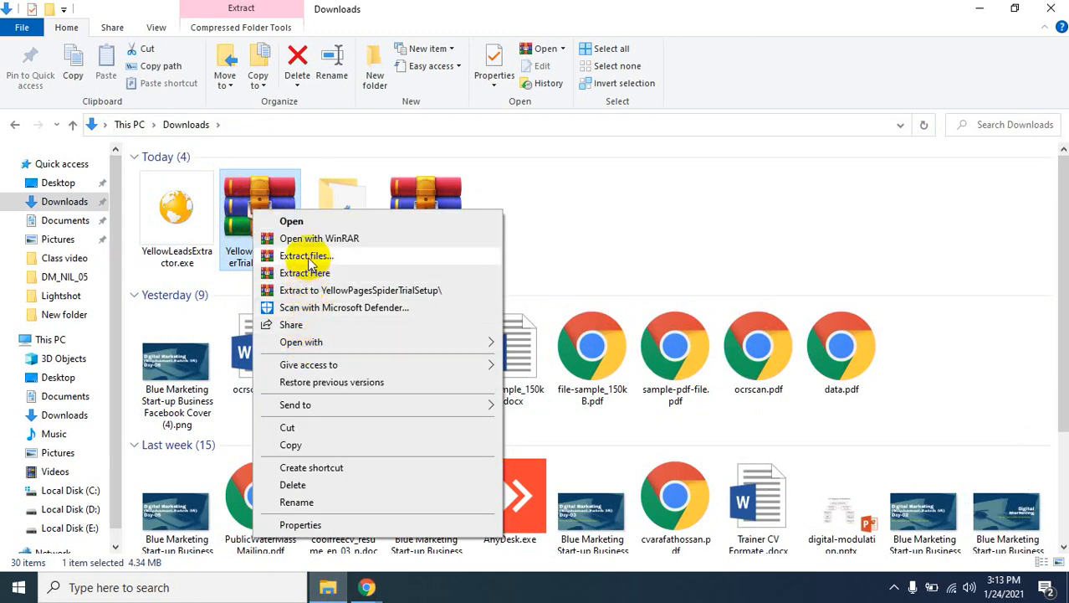
{"action": "left_click", "coordinate": [407, 293]}
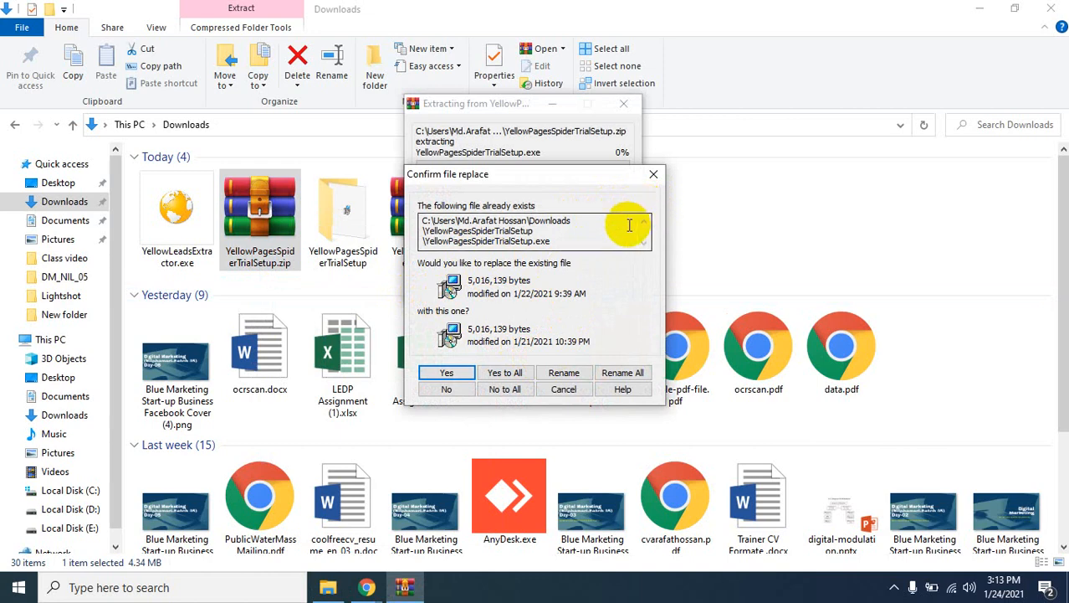
{"action": "left_click", "coordinate": [448, 373]}
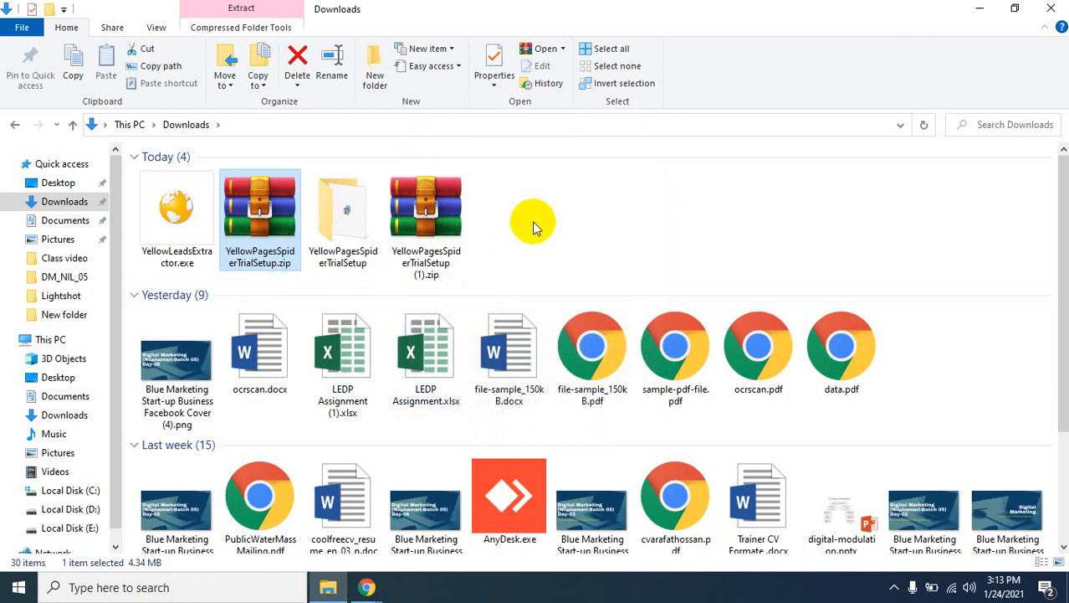
Step: Install Yellow Pages Spider Trial from the extracted YellowPagesSpiderTrialSetup.exe in English with a desktop shortcut, and launch the program
{"action": "double_click", "coordinate": [346, 231]}
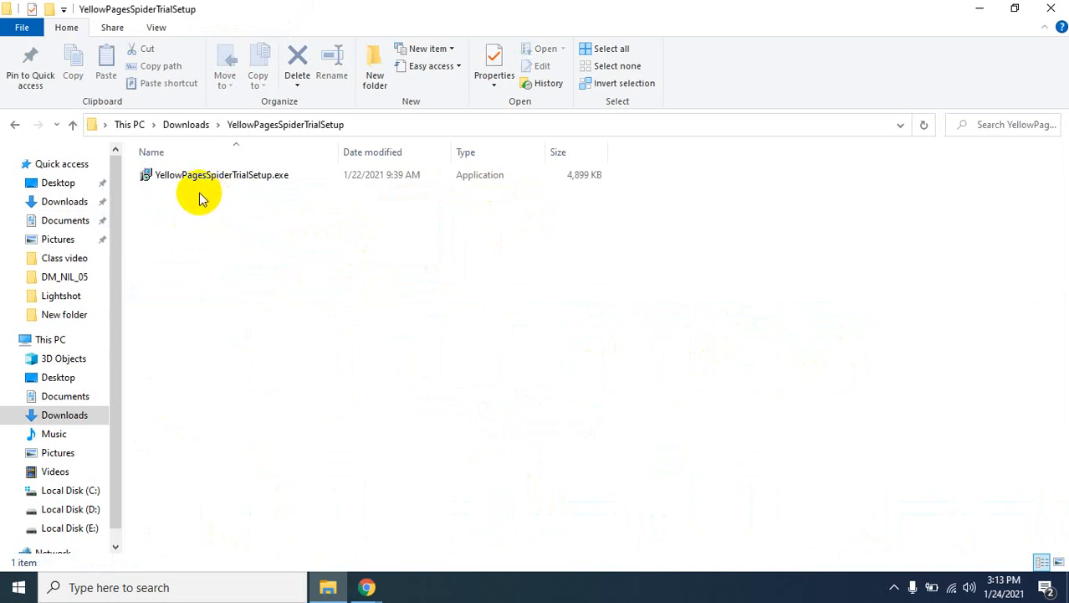
{"action": "left_click", "coordinate": [295, 184]}
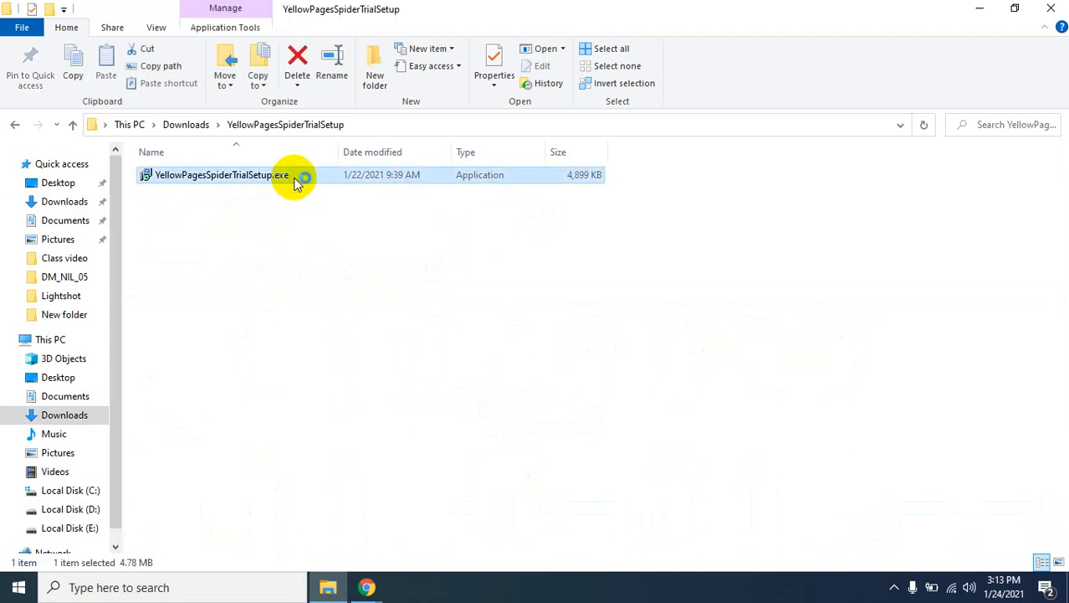
{"action": "double_click", "coordinate": [295, 184]}
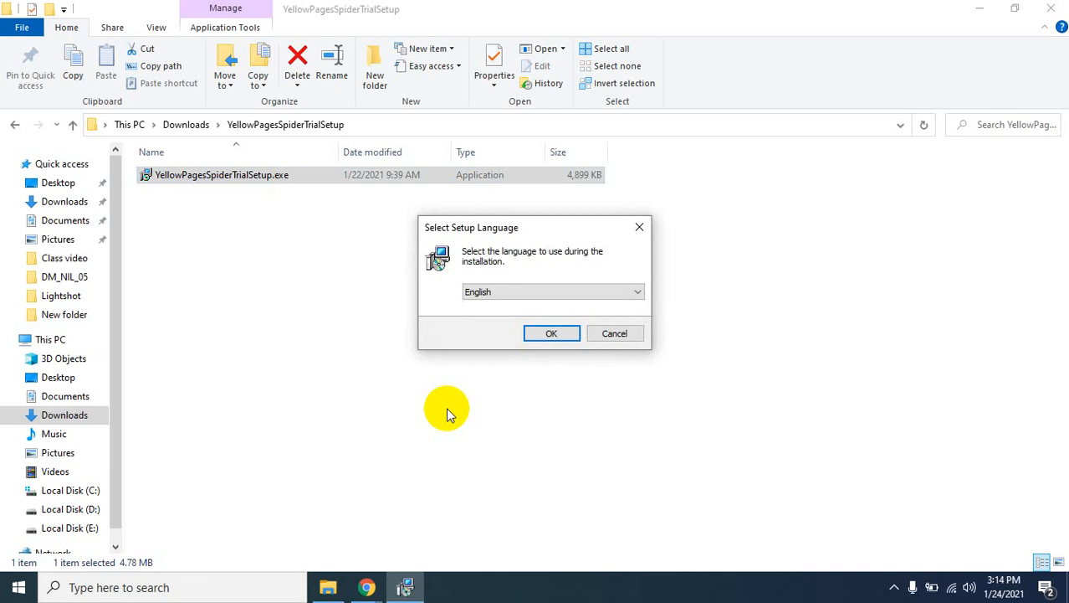
{"action": "left_click", "coordinate": [545, 336]}
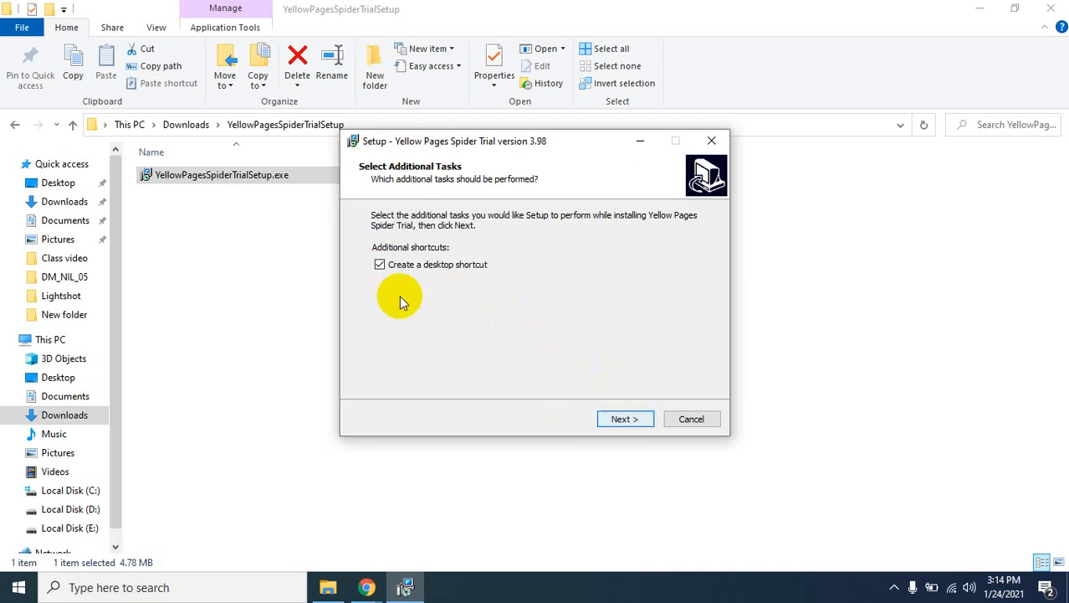
{"action": "left_click", "coordinate": [611, 420]}
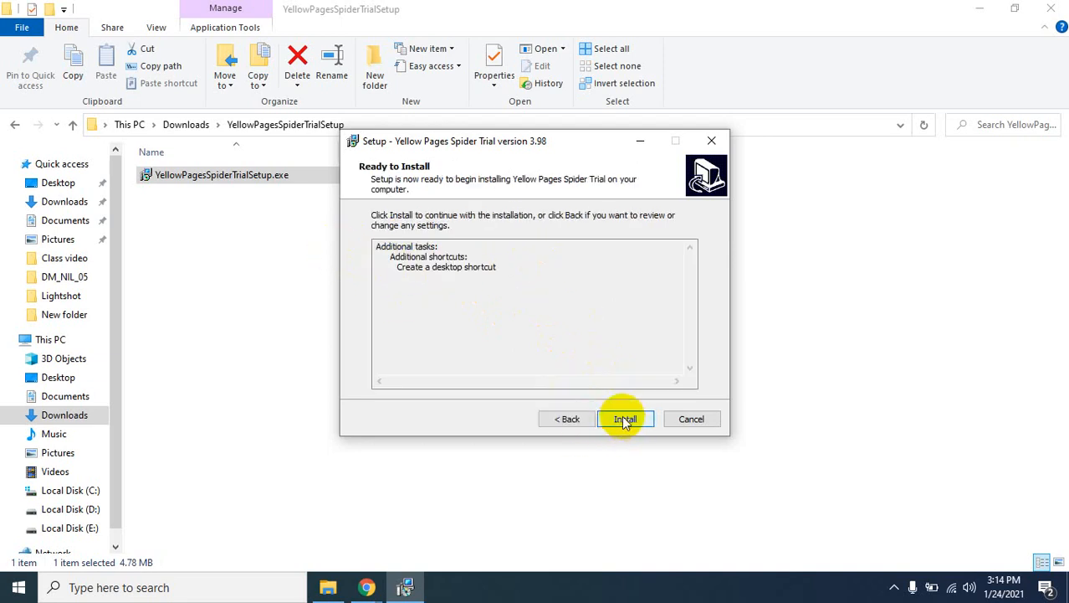
{"action": "left_click", "coordinate": [625, 420]}
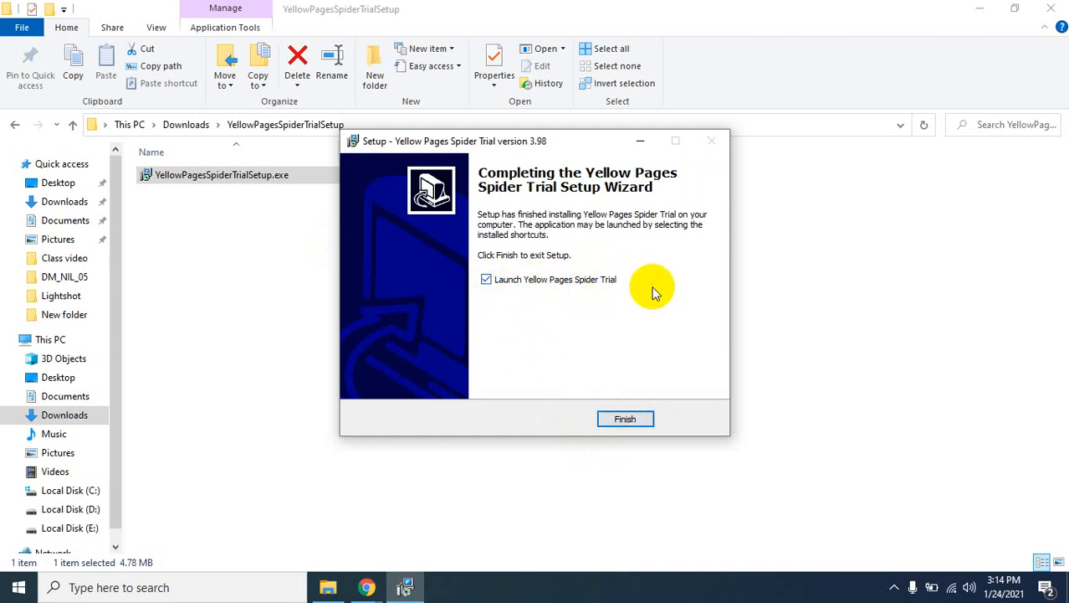
{"action": "left_click", "coordinate": [623, 419]}
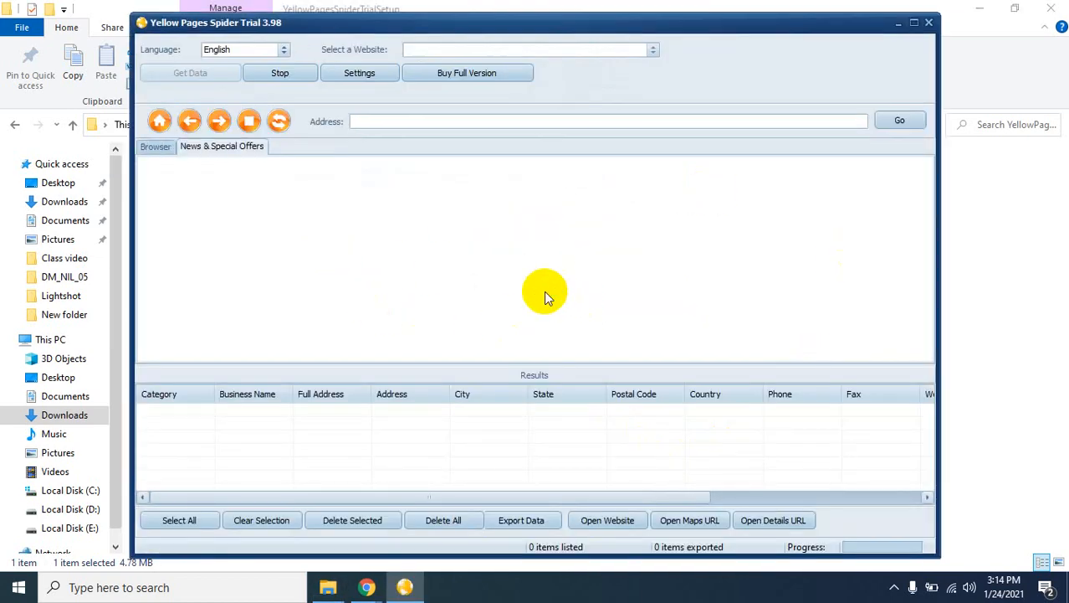
Step: Minimize the YellowPagesSpiderTrialSetup folder window and switch back to the class meeting in Chrome
{"action": "left_click", "coordinate": [982, 13]}
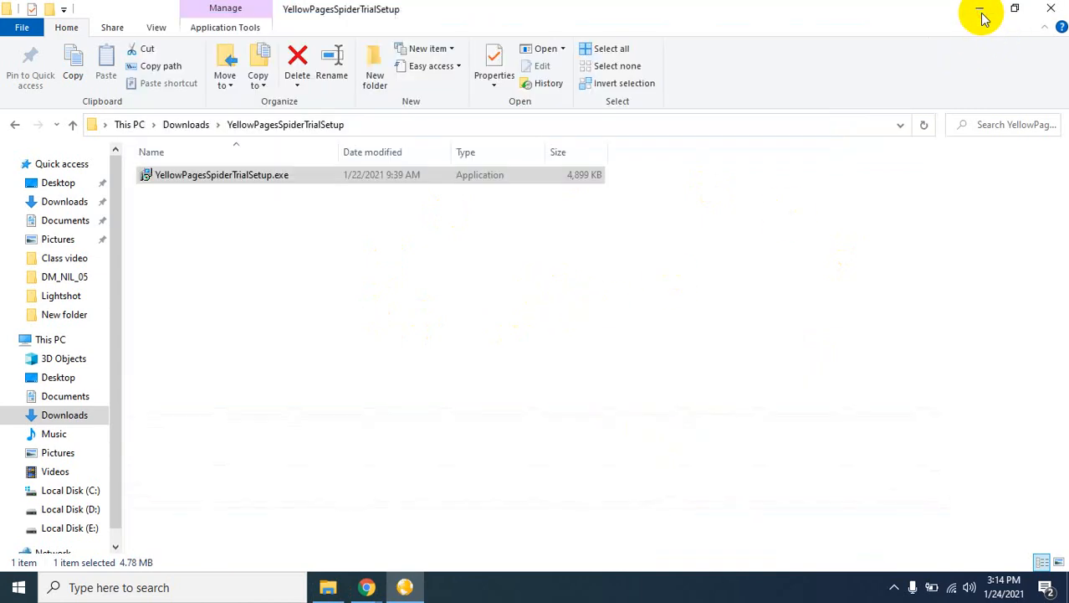
{"action": "left_click", "coordinate": [982, 13]}
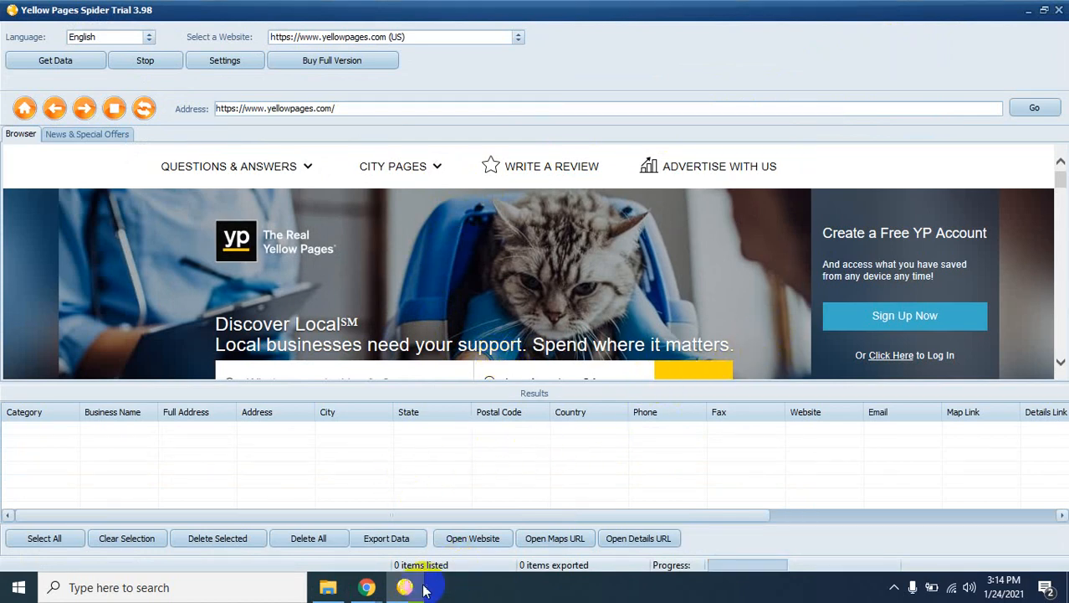
{"action": "left_click", "coordinate": [372, 590]}
{"action": "left_click", "coordinate": [255, 530]}
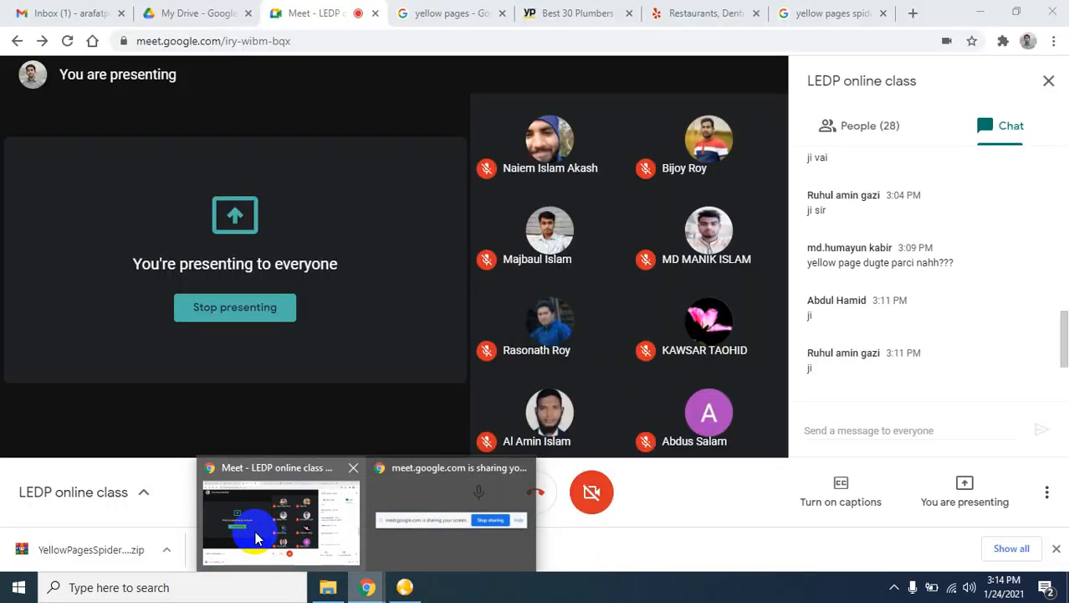
Step: Go to the open Yellow Pages plumber results and remove the search part of the address to load the yellowpages.com home page
{"action": "left_click", "coordinate": [572, 13]}
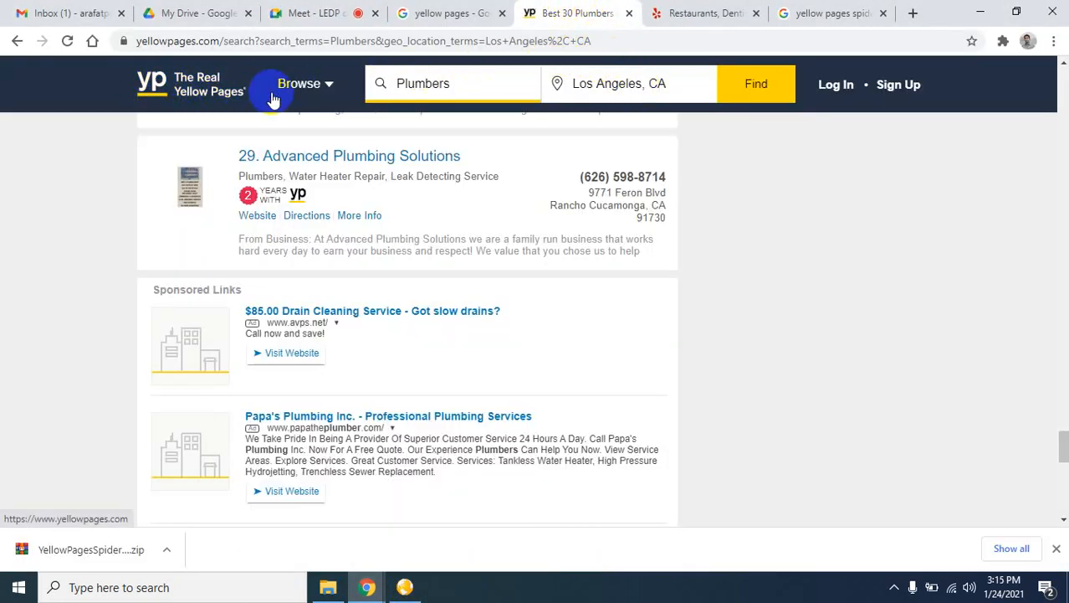
{"action": "scroll", "coordinate": [632, 142], "scroll_direction": "up", "scroll_amount": 7}
{"action": "scroll", "coordinate": [549, 211], "scroll_direction": "up", "scroll_amount": 20}
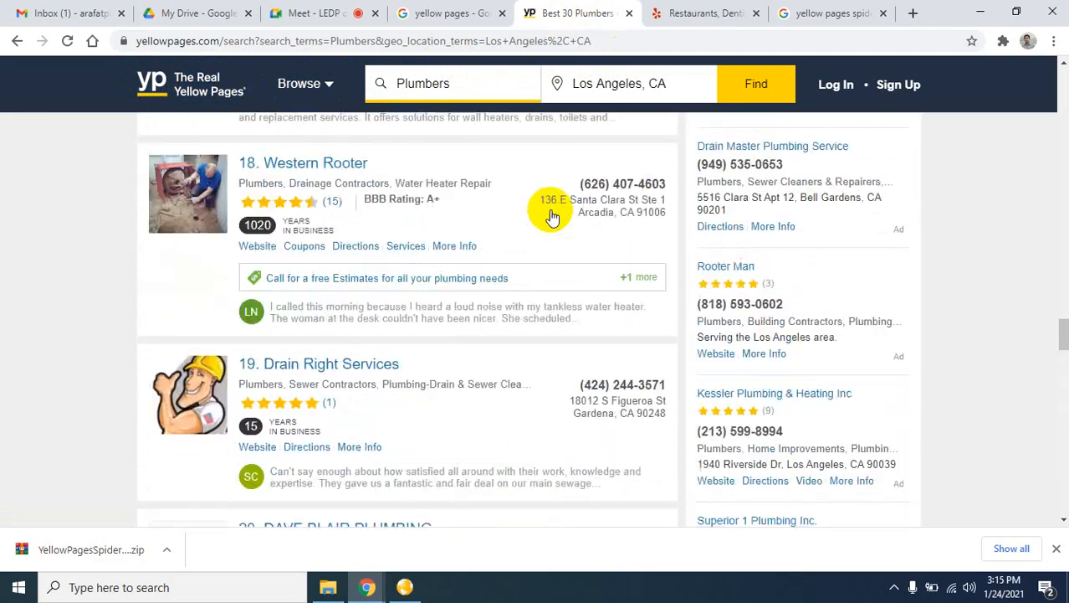
{"action": "scroll", "coordinate": [546, 218], "scroll_direction": "up", "scroll_amount": 20}
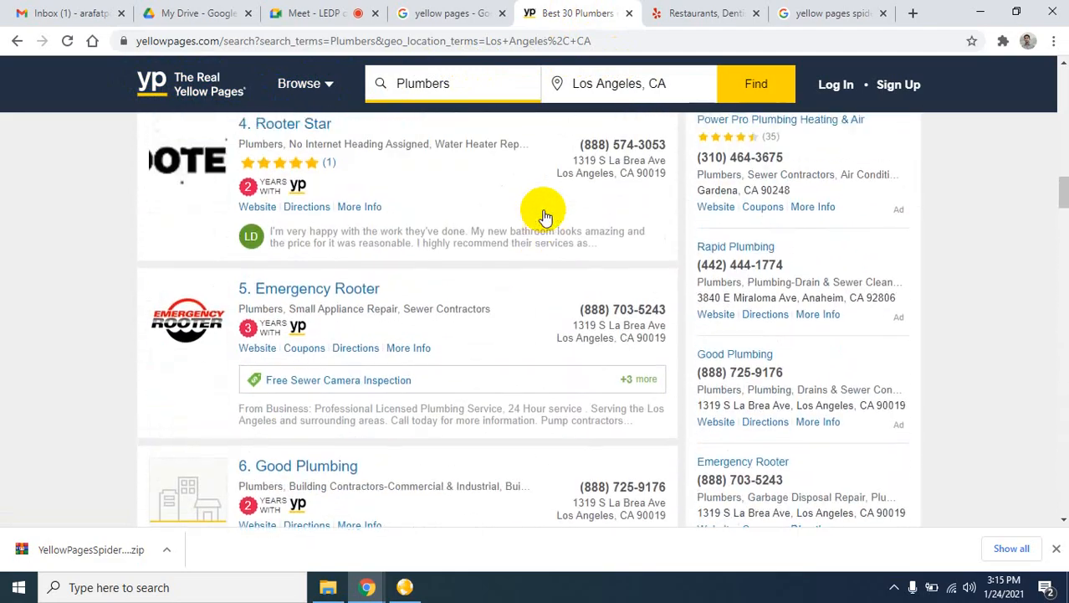
{"action": "scroll", "coordinate": [544, 218], "scroll_direction": "up", "scroll_amount": 3}
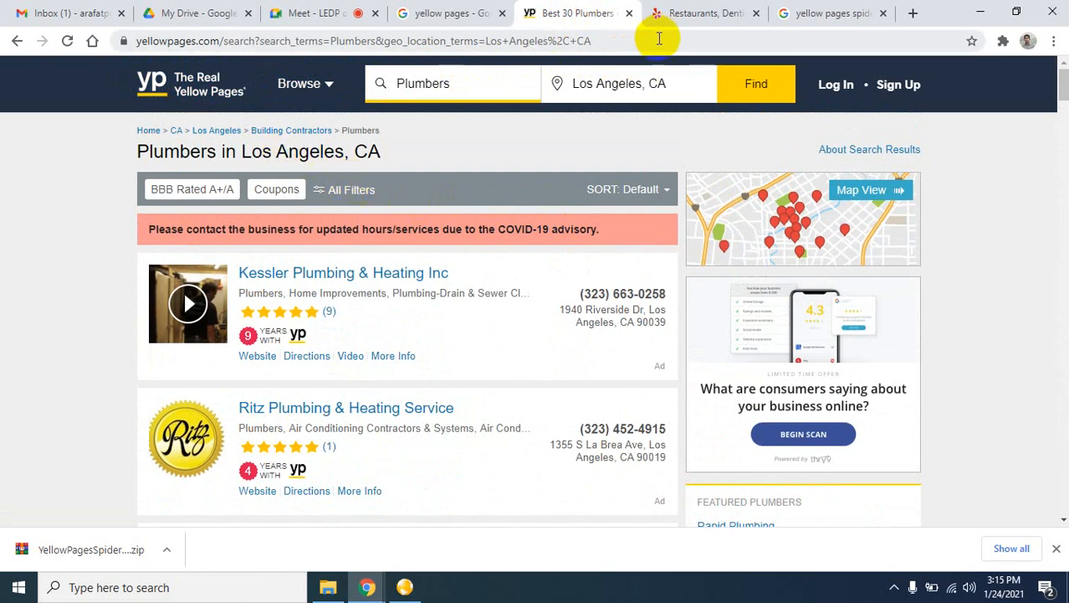
{"action": "left_click_drag", "start_coordinate": [613, 39], "coordinate": [226, 82]}
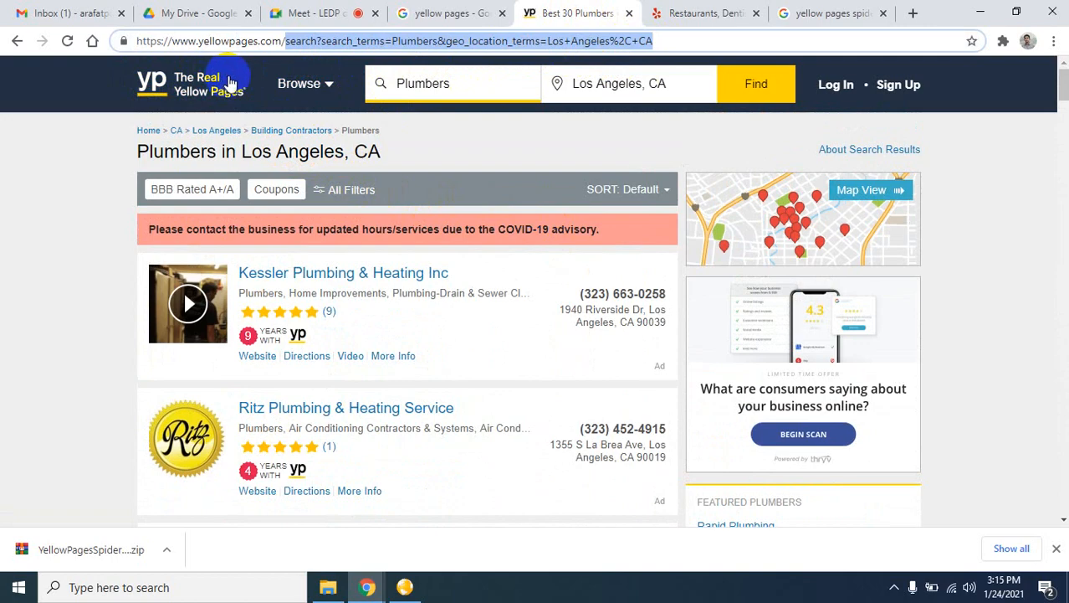
{"action": "key", "text": "Delete"}
{"action": "key", "text": "Return"}
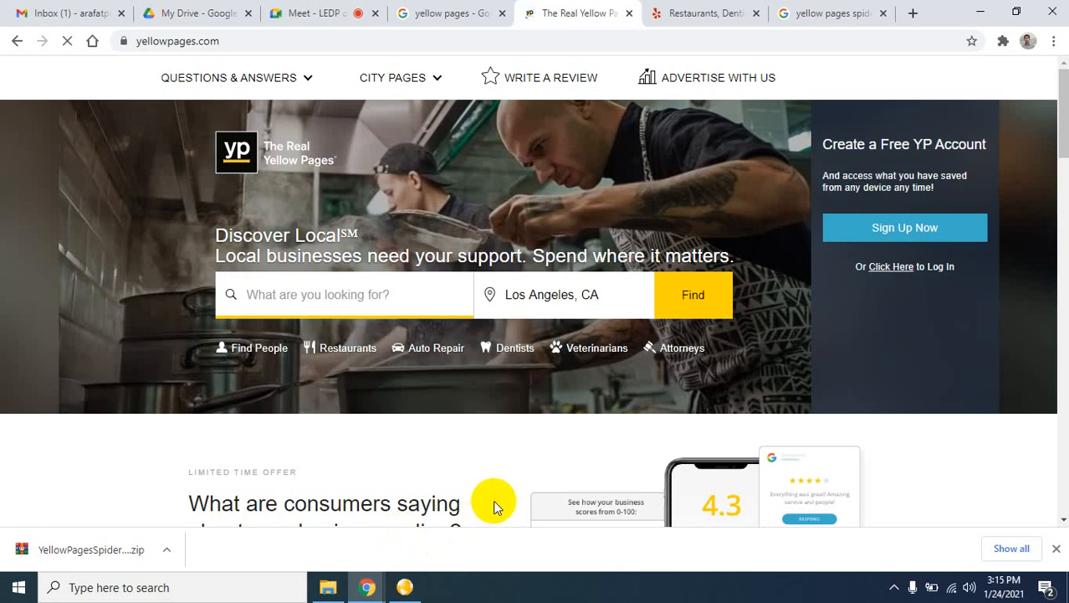
Step: Show the business search field with its recent searches and the location field with its quick locations on the Yellow Pages home page
{"action": "left_click", "coordinate": [285, 297]}
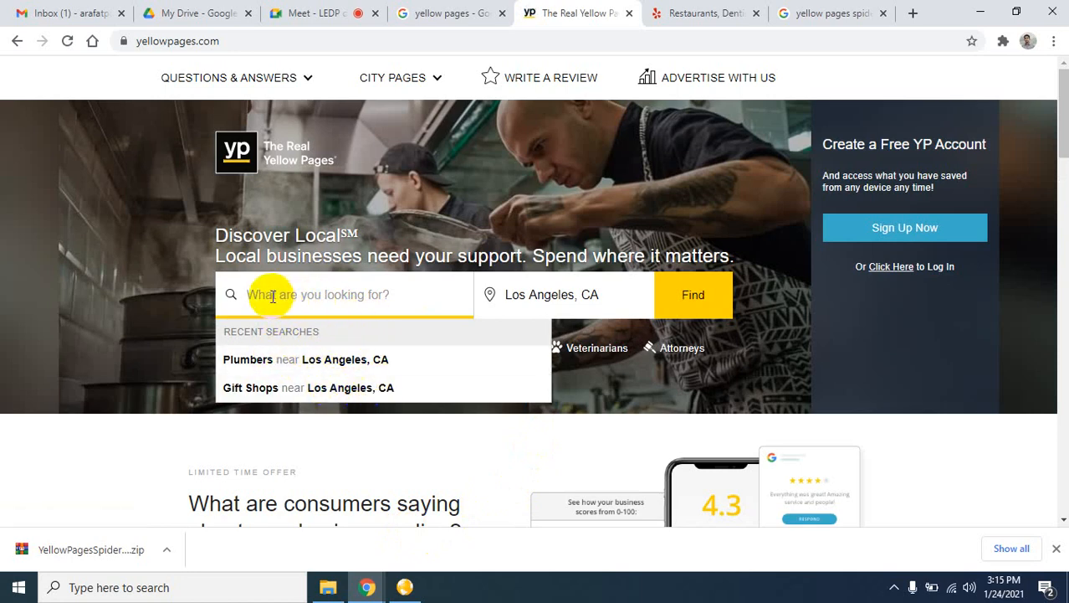
{"action": "left_click", "coordinate": [306, 294]}
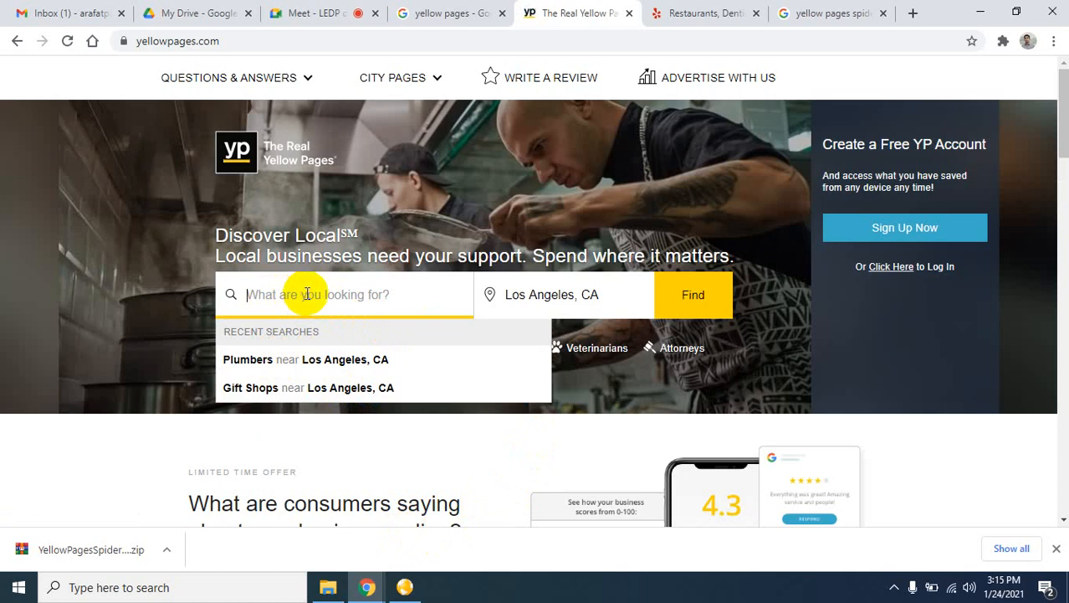
{"action": "left_click", "coordinate": [630, 298]}
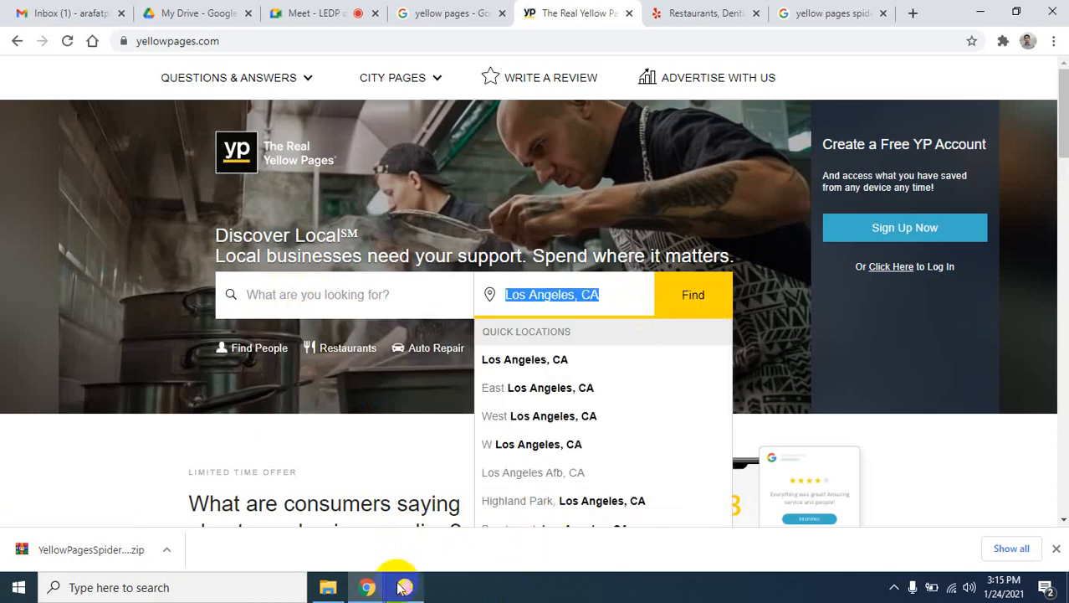
Step: Switch to Yellow Pages Spider and run the recent search for Plumbers near Los Angeles, CA in its built-in browser
{"action": "mouse_move", "coordinate": [403, 589]}
{"action": "left_click", "coordinate": [427, 517]}
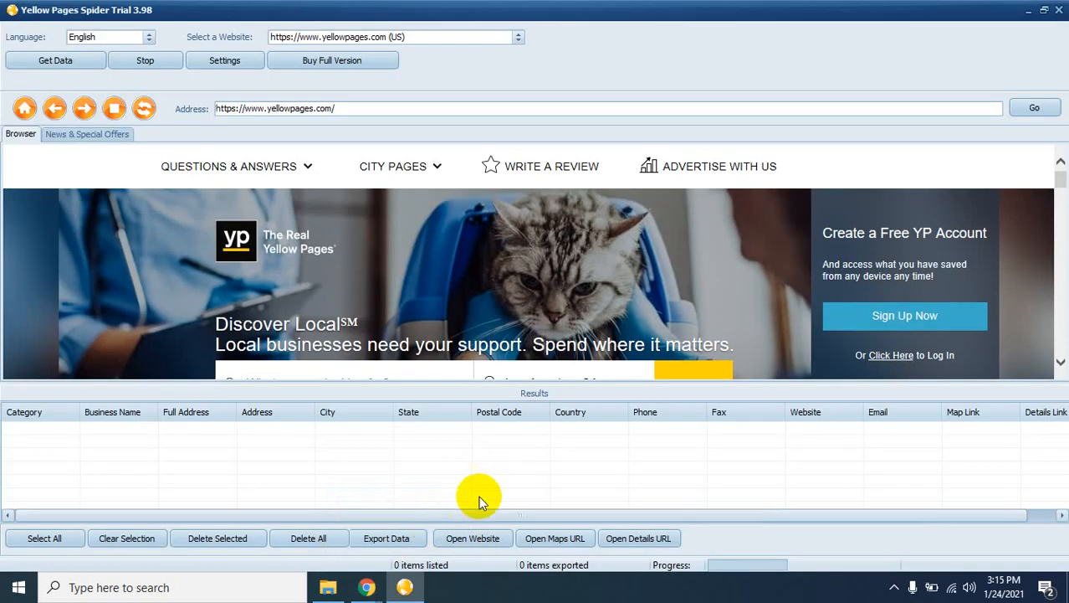
{"action": "scroll", "coordinate": [614, 276], "scroll_direction": "down", "scroll_amount": 2}
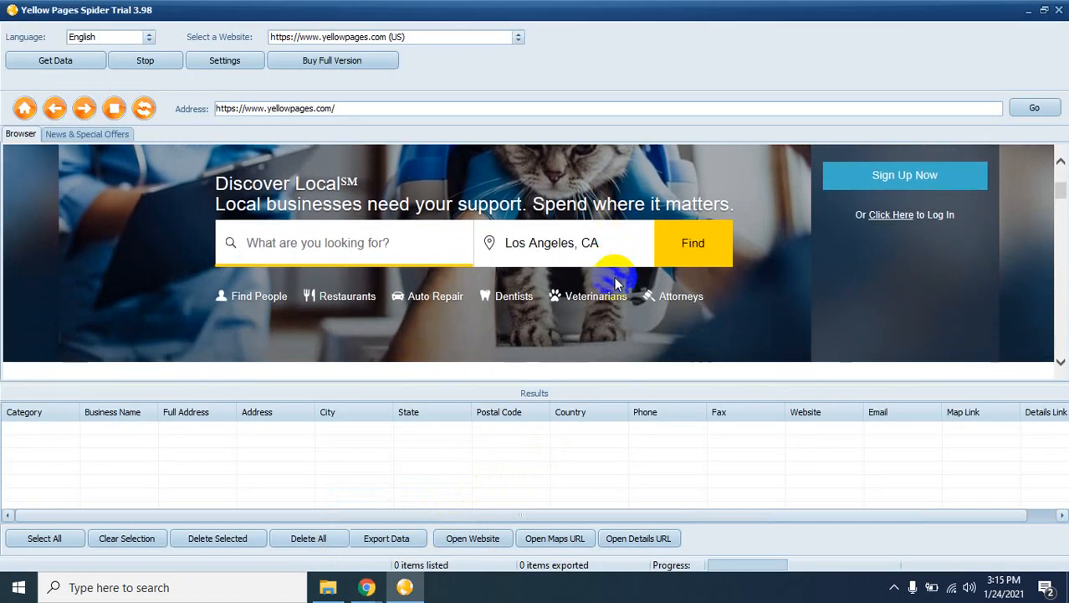
{"action": "scroll", "coordinate": [613, 275], "scroll_direction": "down", "scroll_amount": 4}
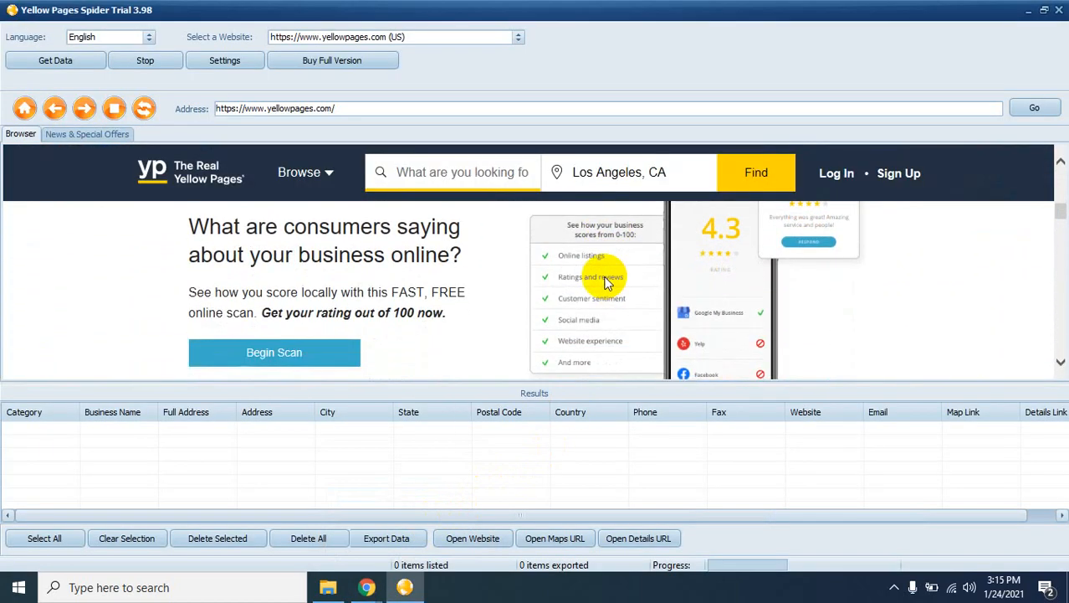
{"action": "scroll", "coordinate": [601, 274], "scroll_direction": "up", "scroll_amount": 4}
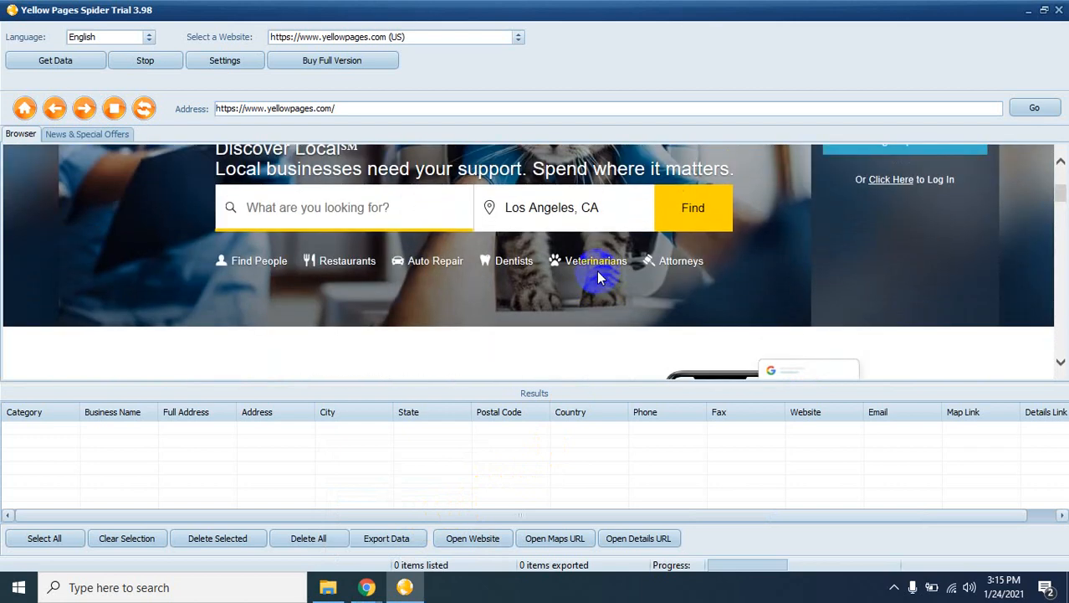
{"action": "scroll", "coordinate": [599, 277], "scroll_direction": "up", "scroll_amount": 1}
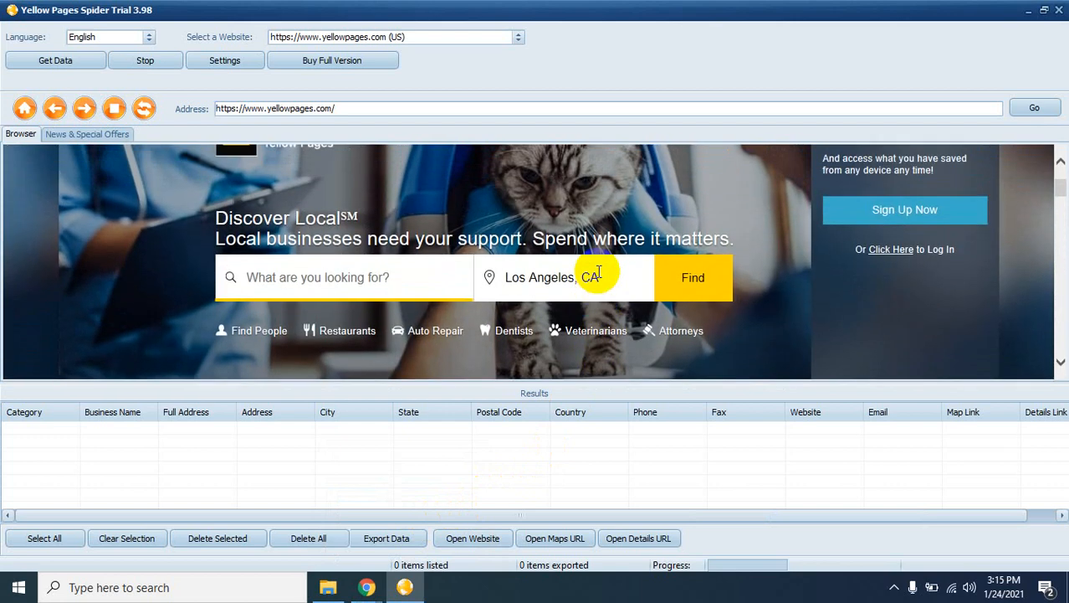
{"action": "scroll", "coordinate": [599, 272], "scroll_direction": "down", "scroll_amount": 1}
{"action": "left_click", "coordinate": [369, 252]}
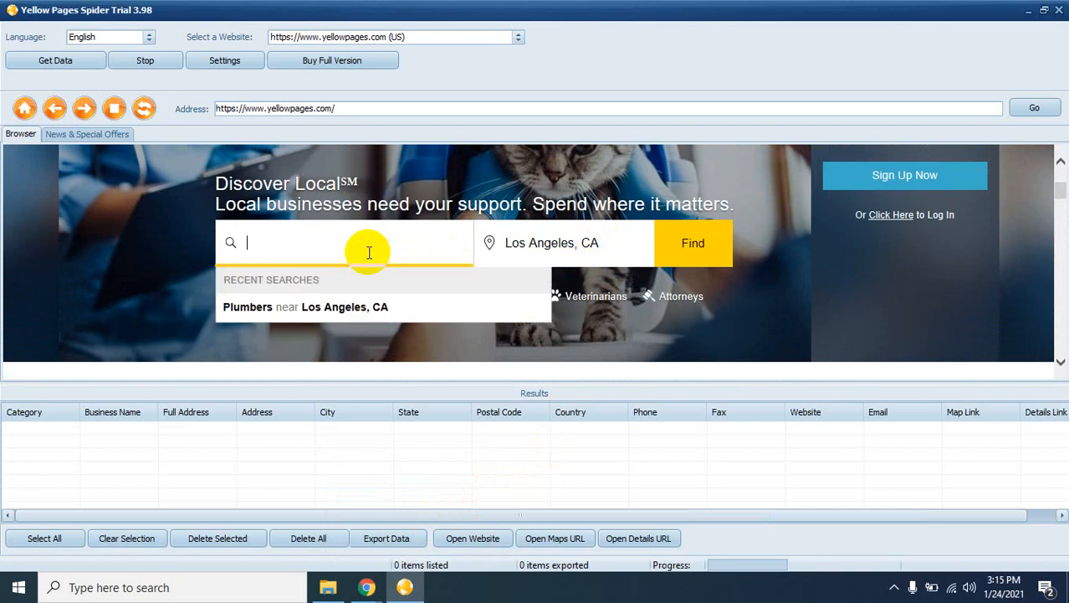
{"action": "left_click", "coordinate": [333, 308]}
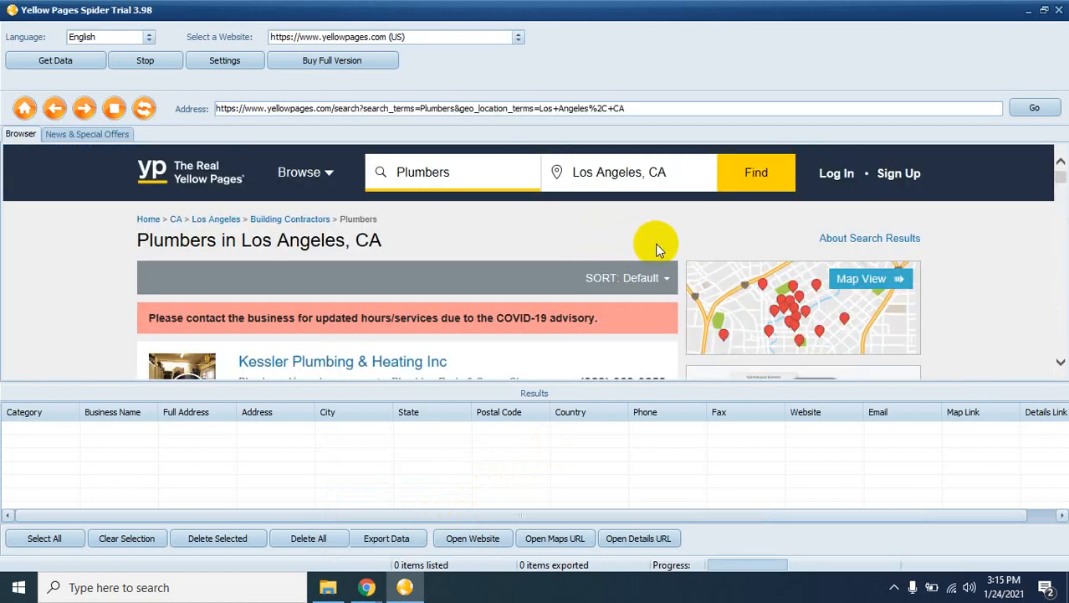
{"action": "left_click", "coordinate": [893, 585]}
{"action": "left_click", "coordinate": [863, 557]}
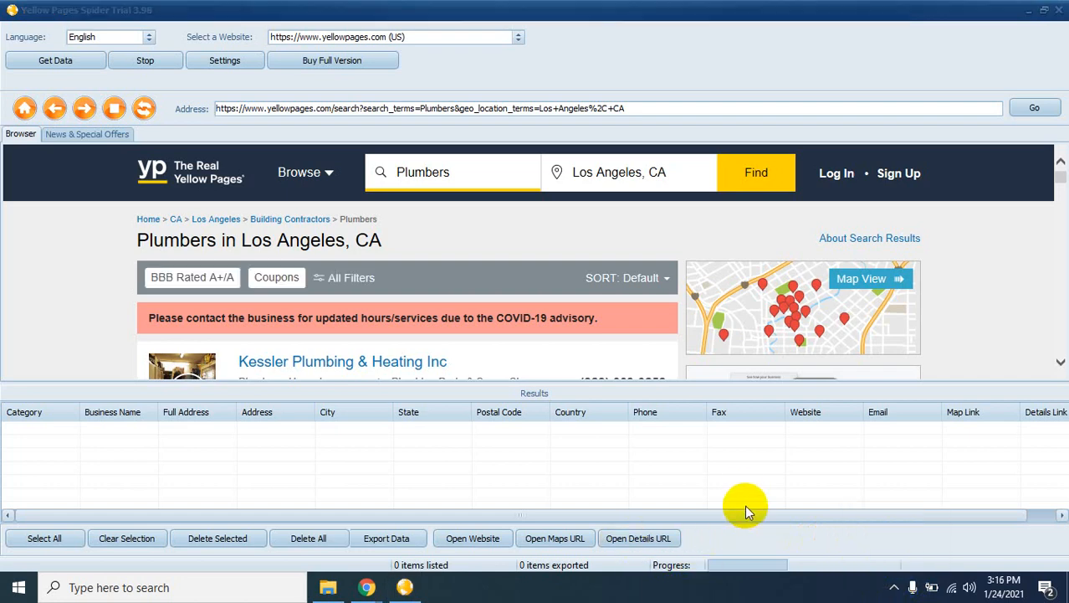
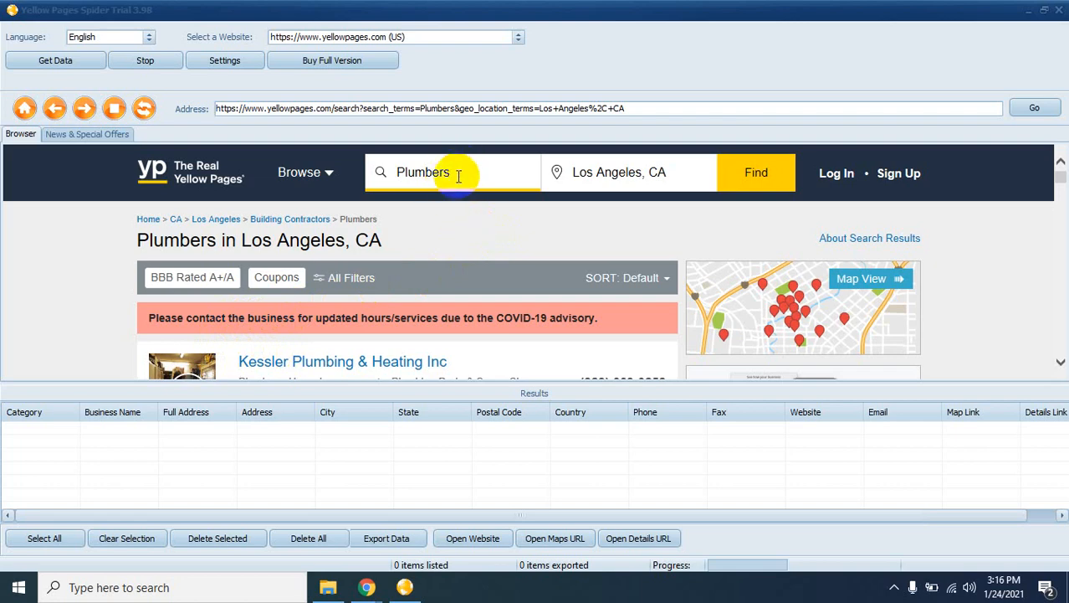
Step: Replace the search location with New York, NY and run the Plumbers search again
{"action": "left_click", "coordinate": [675, 175]}
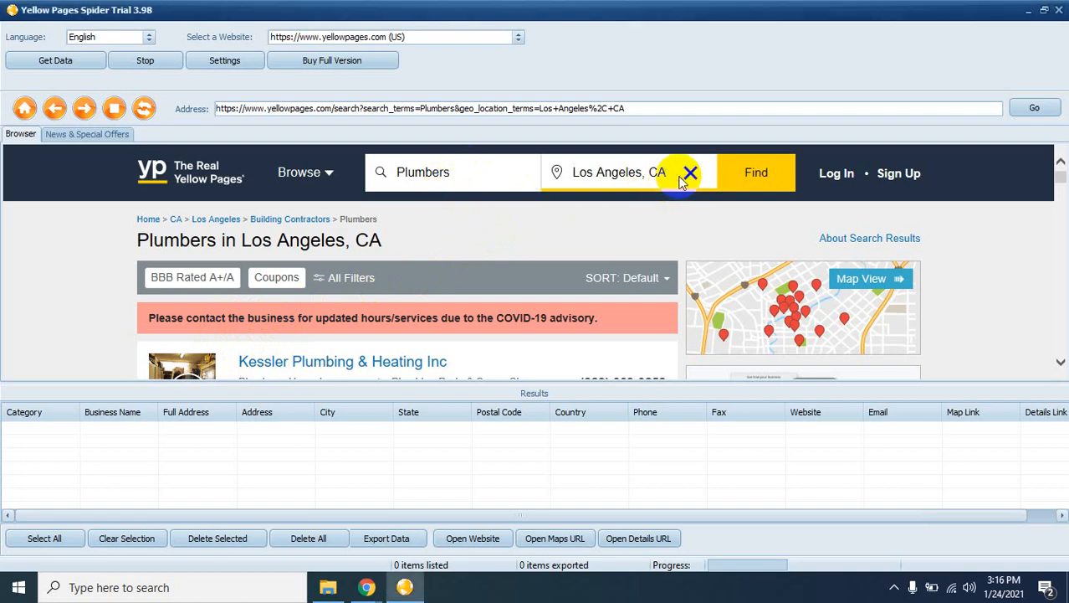
{"action": "key", "text": "BackSpace"}
{"action": "key", "text": "BackSpace"}
{"action": "key", "text": "BackSpace"}
{"action": "key", "text": "BackSpace"}
{"action": "key", "text": "BackSpace"}
{"action": "key", "text": "BackSpace"}
{"action": "key", "text": "BackSpace"}
{"action": "key", "text": "BackSpace"}
{"action": "key", "text": "BackSpace"}
{"action": "key", "text": "BackSpace"}
{"action": "key", "text": "BackSpace"}
{"action": "key", "text": "BackSpace"}
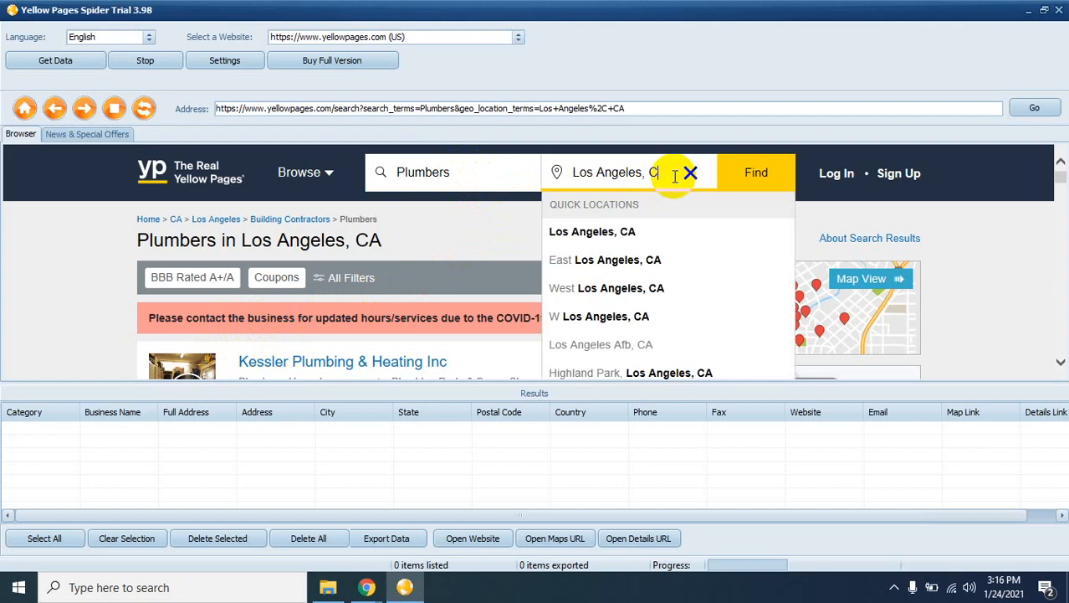
{"action": "key", "text": "BackSpace"}
{"action": "key", "text": "BackSpace"}
{"action": "key", "text": "BackSpace"}
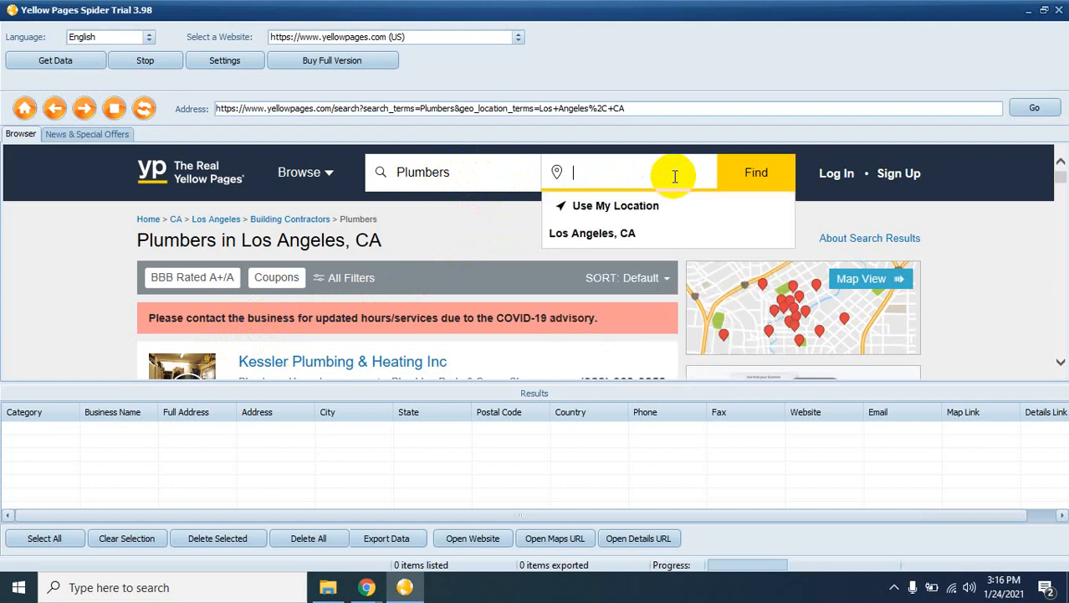
{"action": "type", "text": "ne"}
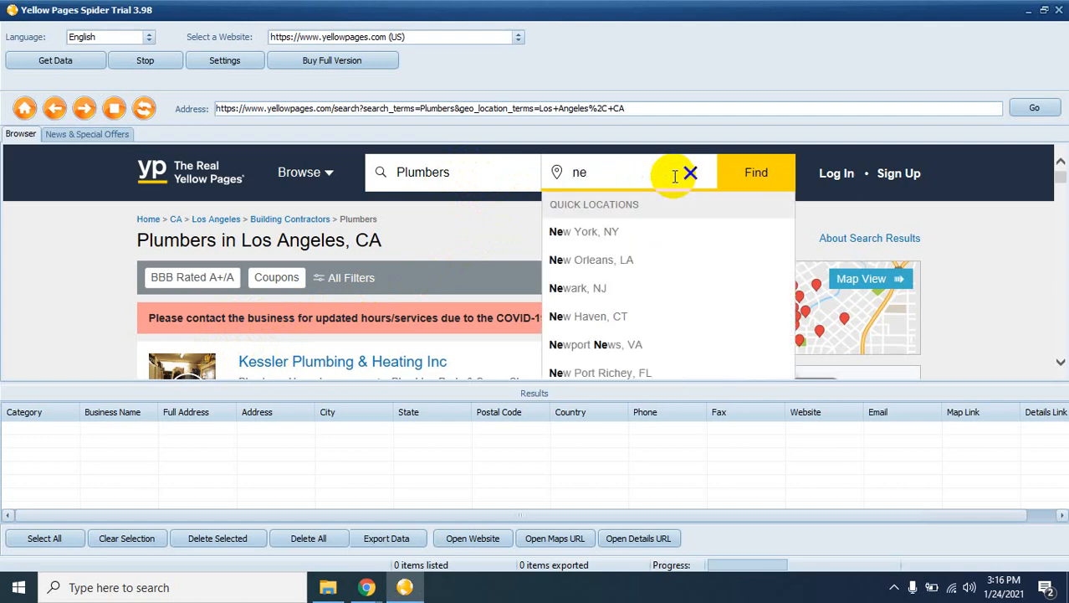
{"action": "left_click", "coordinate": [610, 233]}
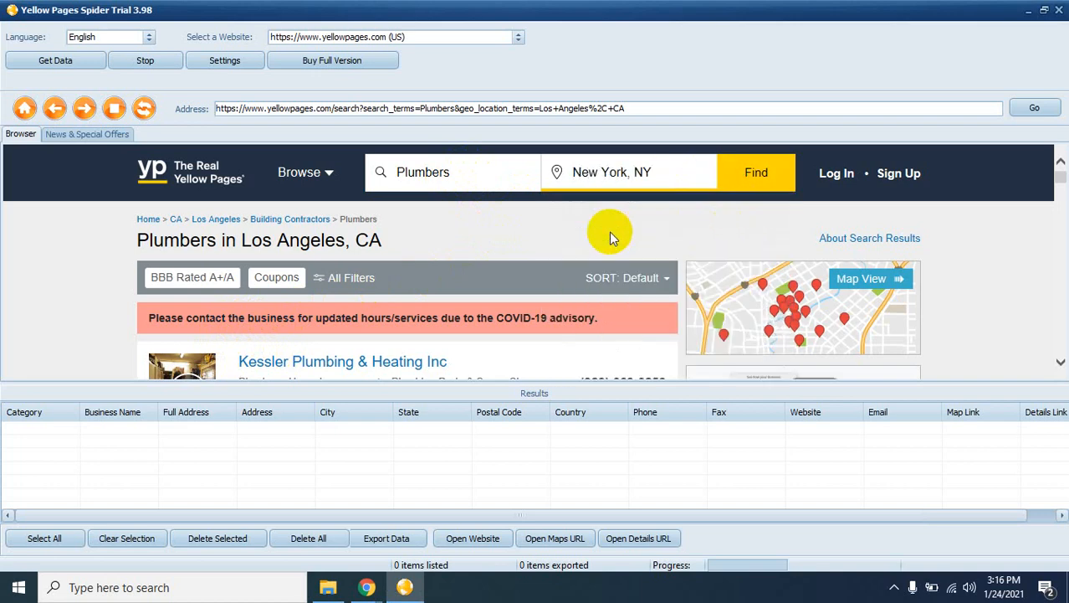
{"action": "left_click", "coordinate": [773, 181]}
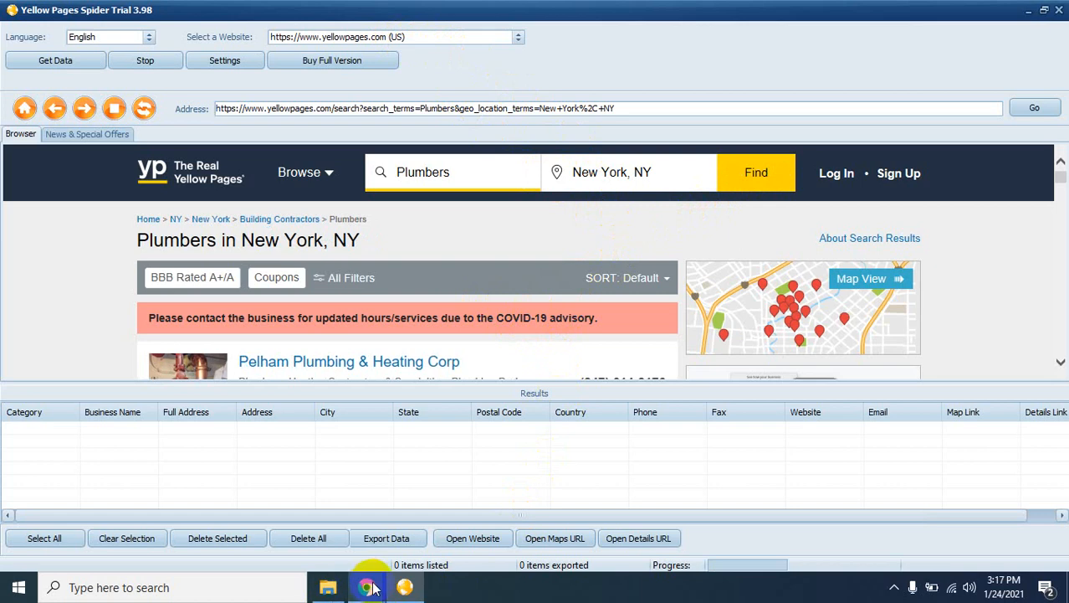
Step: Switch to Chrome, dismiss the Hola VPN offer on Yelp, close the Yelp page and return to the Yellow Pages home page
{"action": "left_click", "coordinate": [293, 553]}
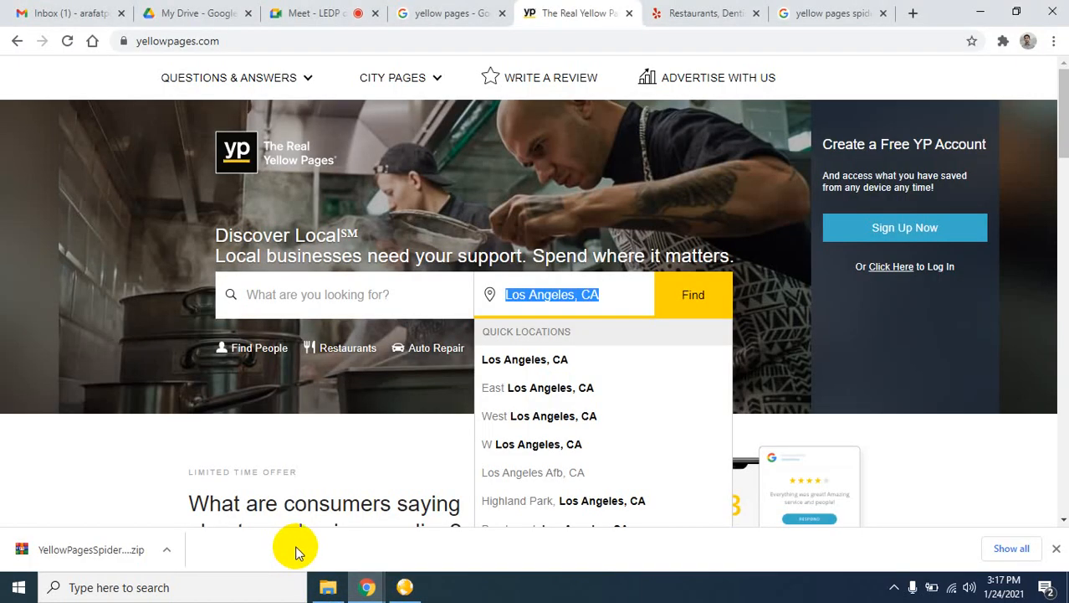
{"action": "left_click", "coordinate": [682, 20]}
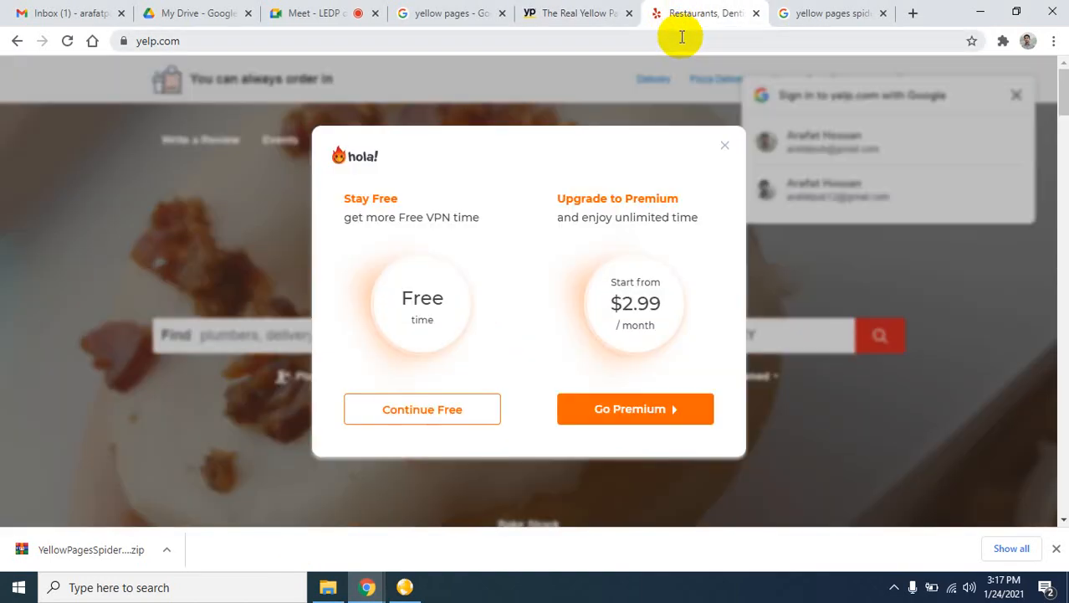
{"action": "left_click", "coordinate": [489, 513]}
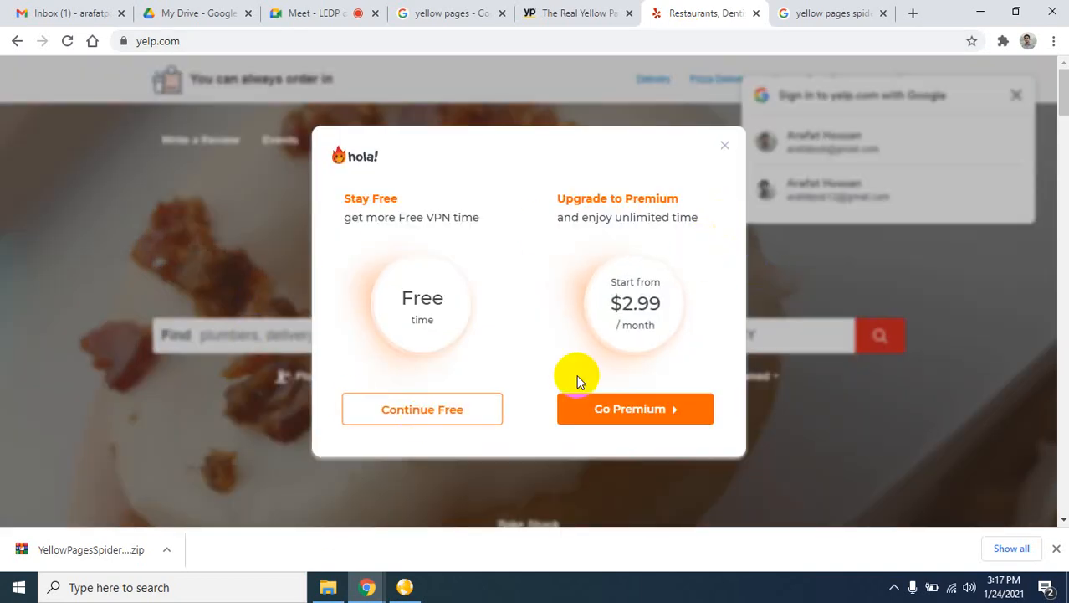
{"action": "left_click", "coordinate": [725, 147]}
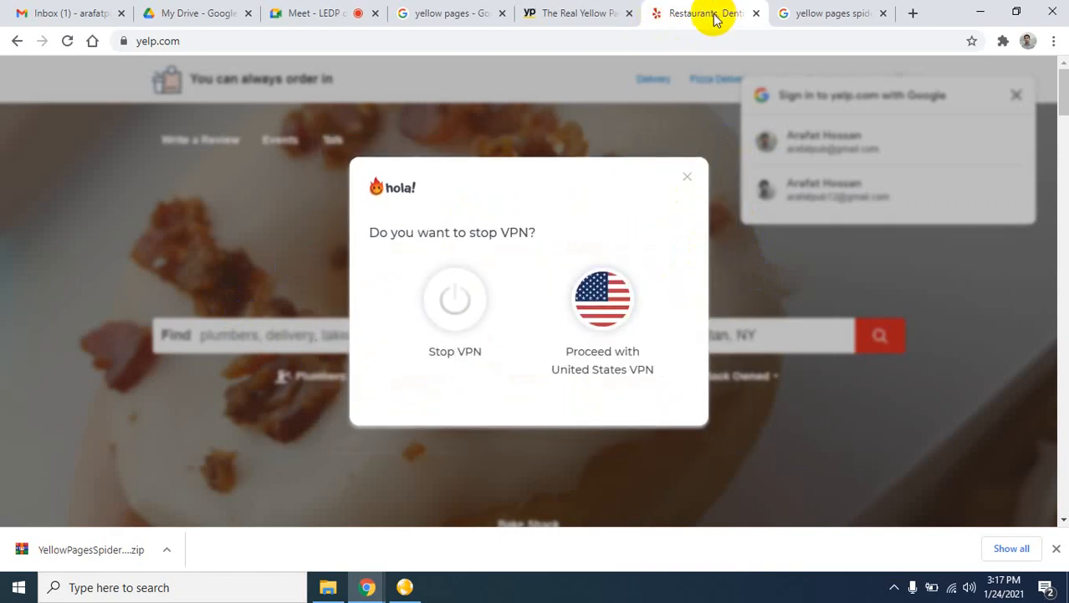
{"action": "left_click", "coordinate": [756, 14]}
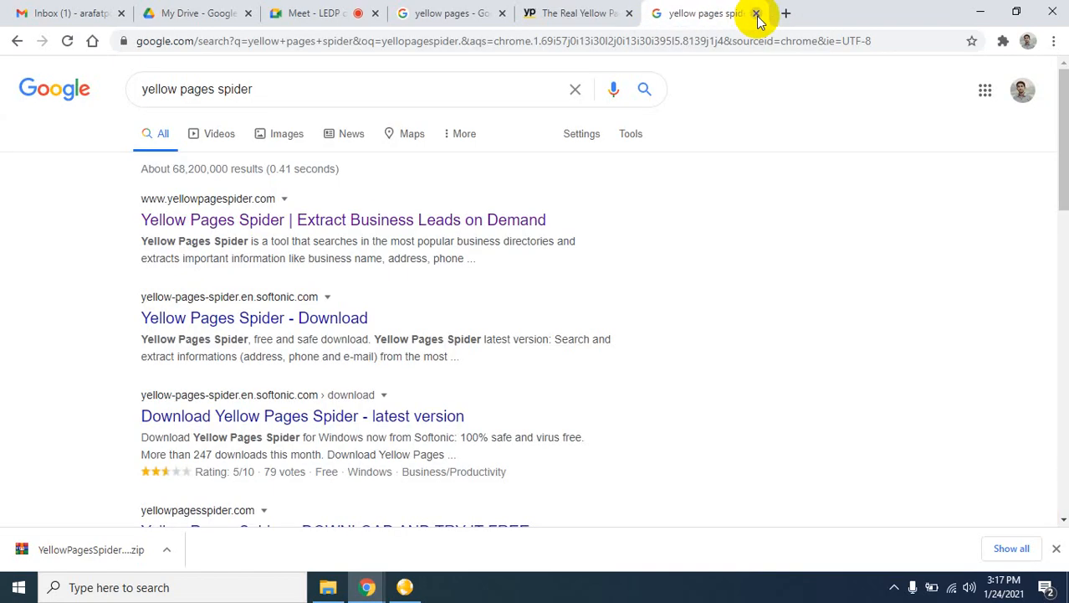
{"action": "left_click", "coordinate": [577, 13]}
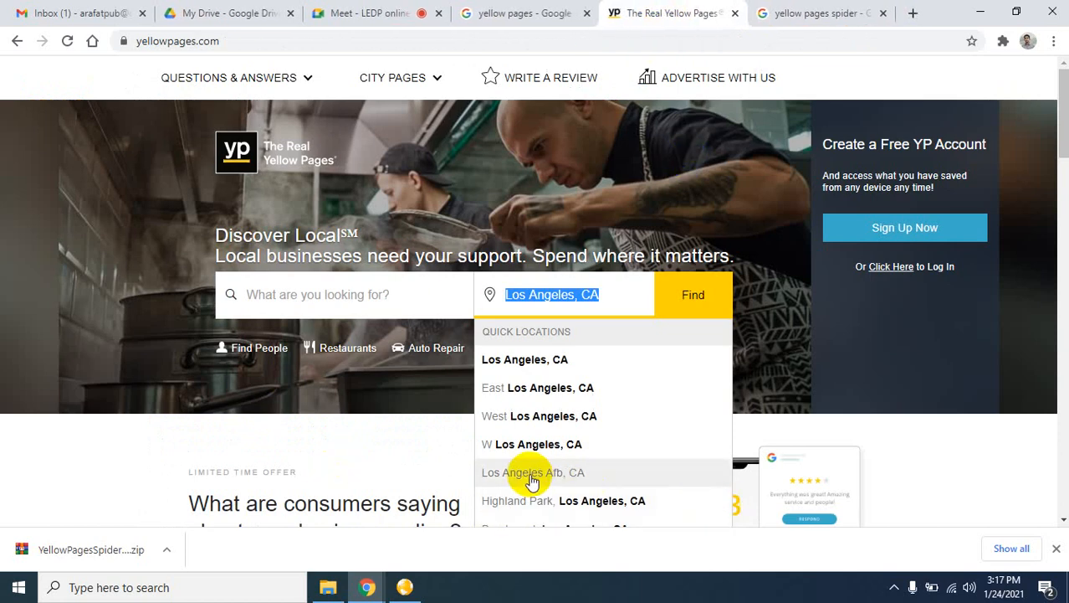
Step: Show the New York plumber search in Yellow Pages Spider, and return to the class meeting in Chrome
{"action": "left_click", "coordinate": [414, 589]}
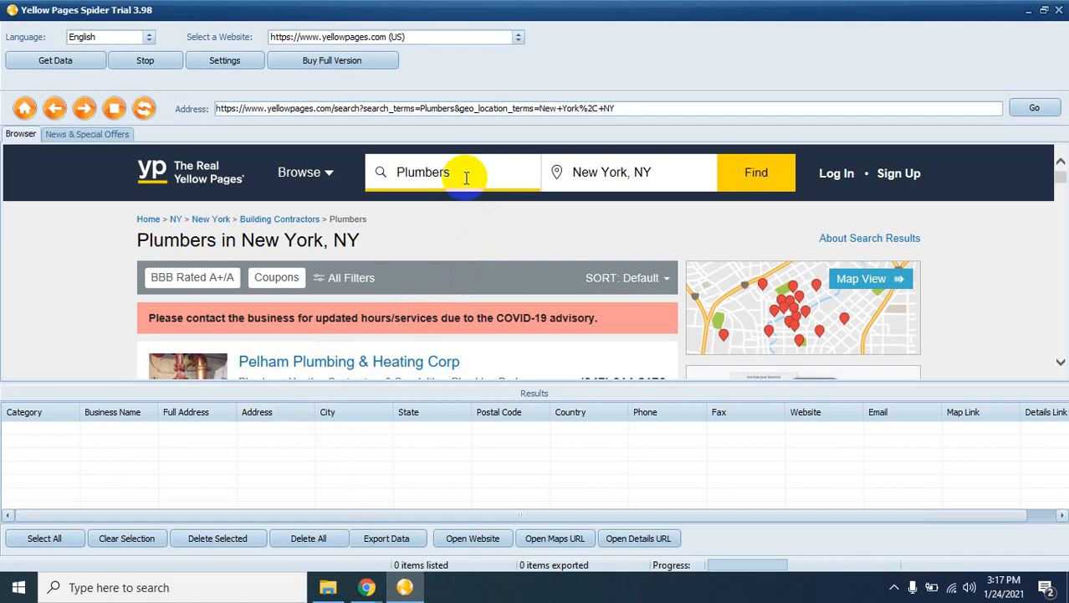
{"action": "left_click", "coordinate": [366, 588]}
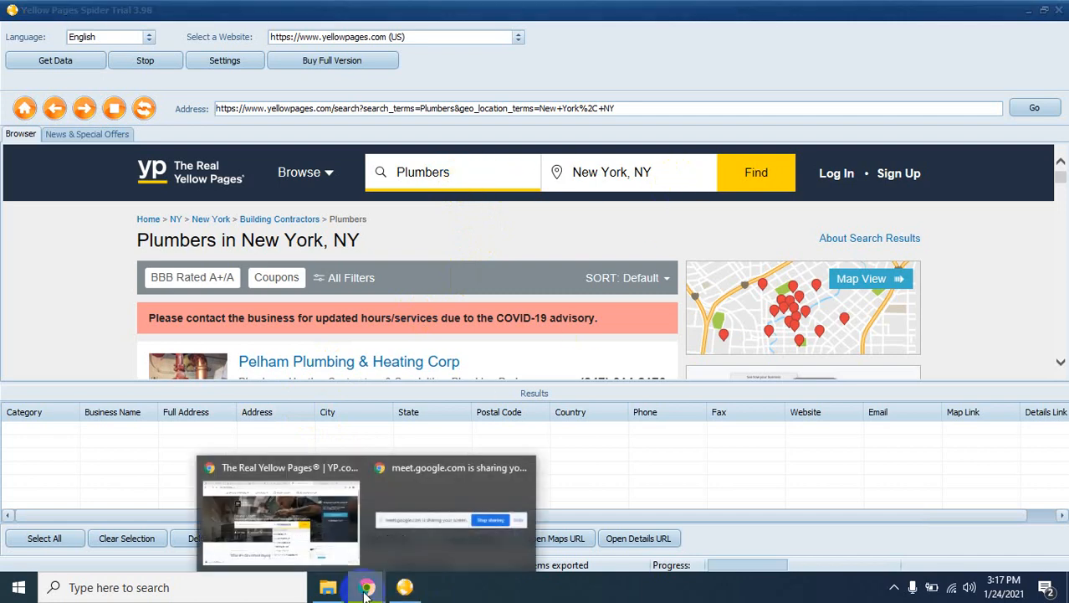
{"action": "left_click", "coordinate": [287, 523]}
{"action": "left_click", "coordinate": [394, 13]}
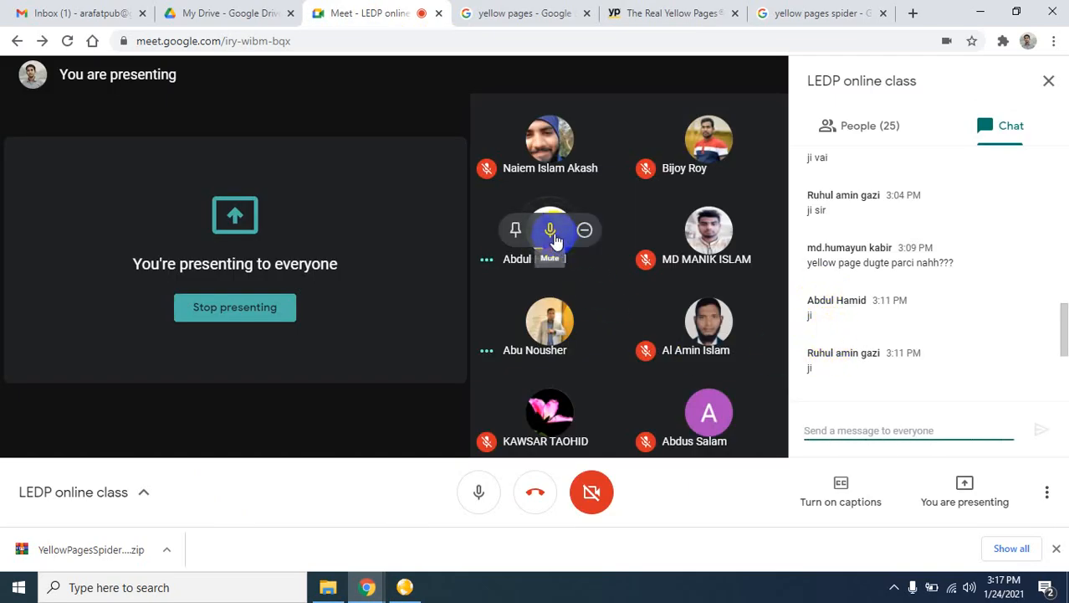
Step: Mute two participants with open microphones for everyone in the class meeting
{"action": "left_click", "coordinate": [555, 239]}
{"action": "left_click", "coordinate": [628, 318]}
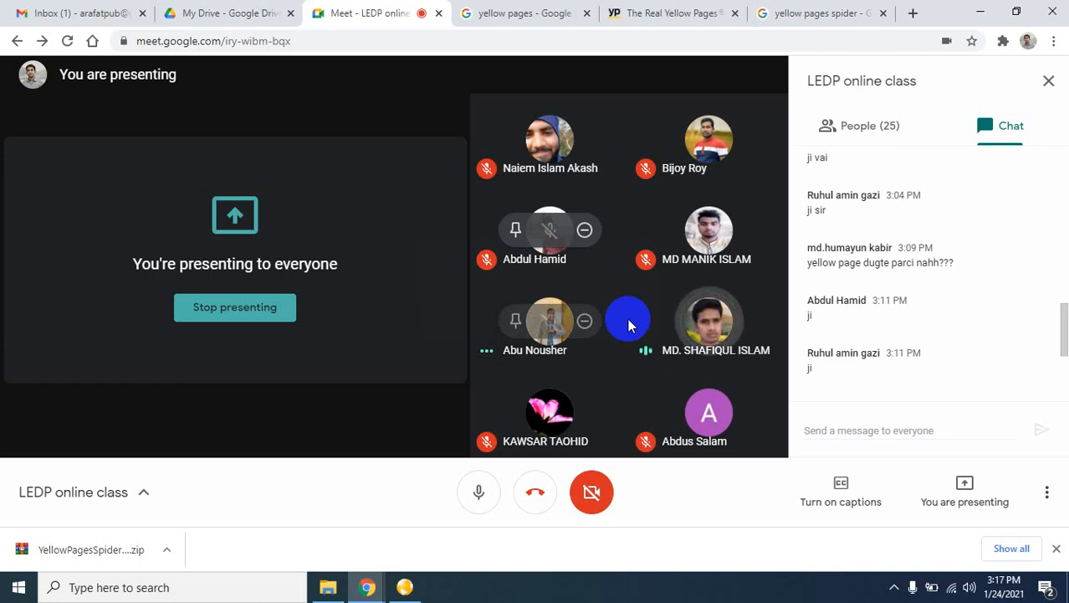
{"action": "left_click", "coordinate": [707, 322]}
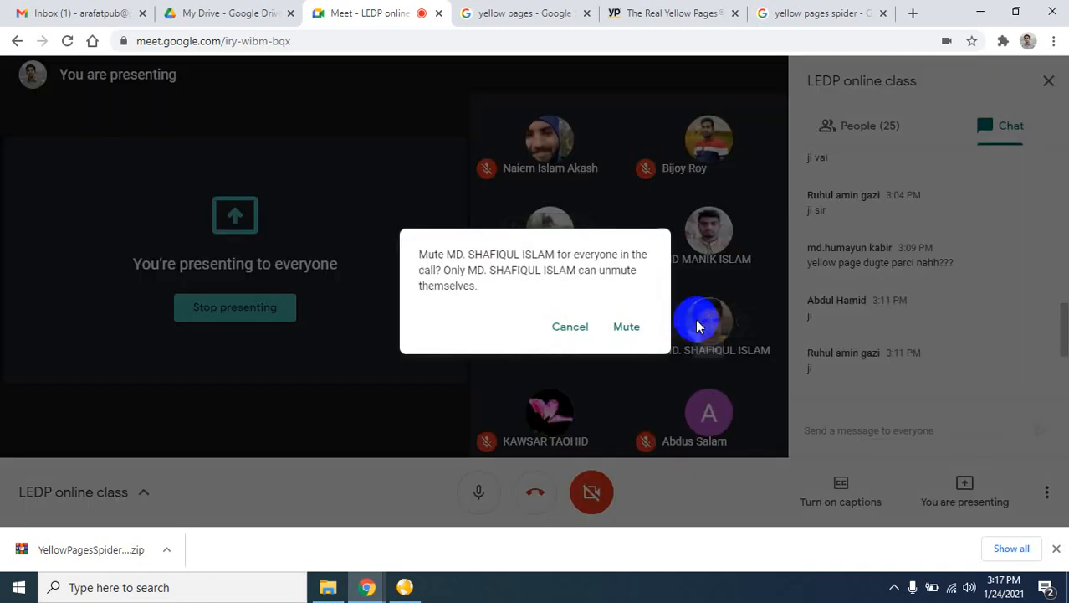
{"action": "left_click", "coordinate": [623, 324]}
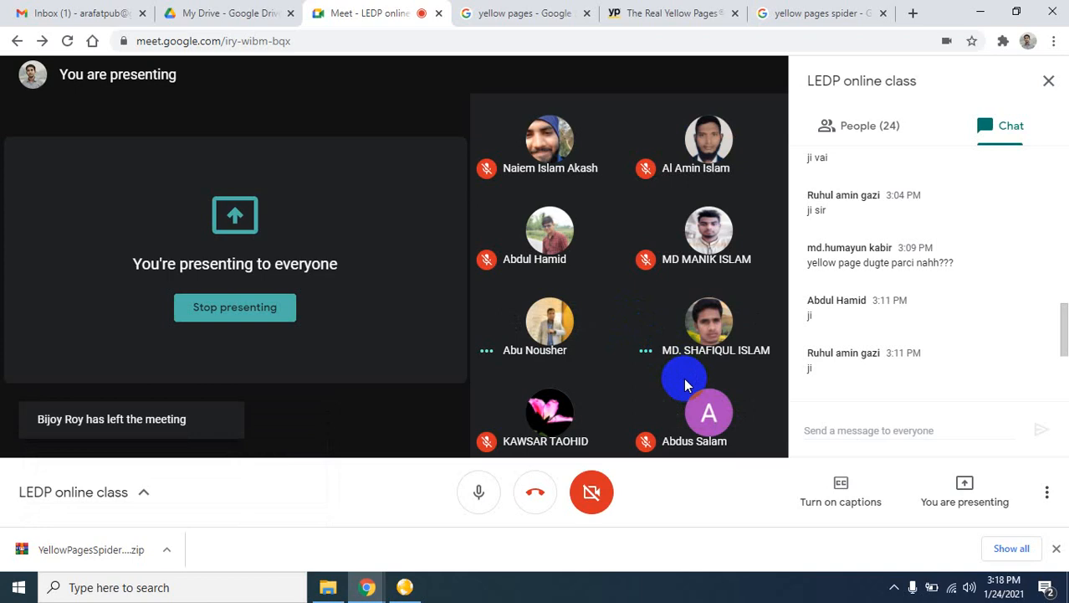
Step: Switch to Yellow Pages Spider and look through the New York plumber listings down to the page navigation and back
{"action": "left_click", "coordinate": [405, 587]}
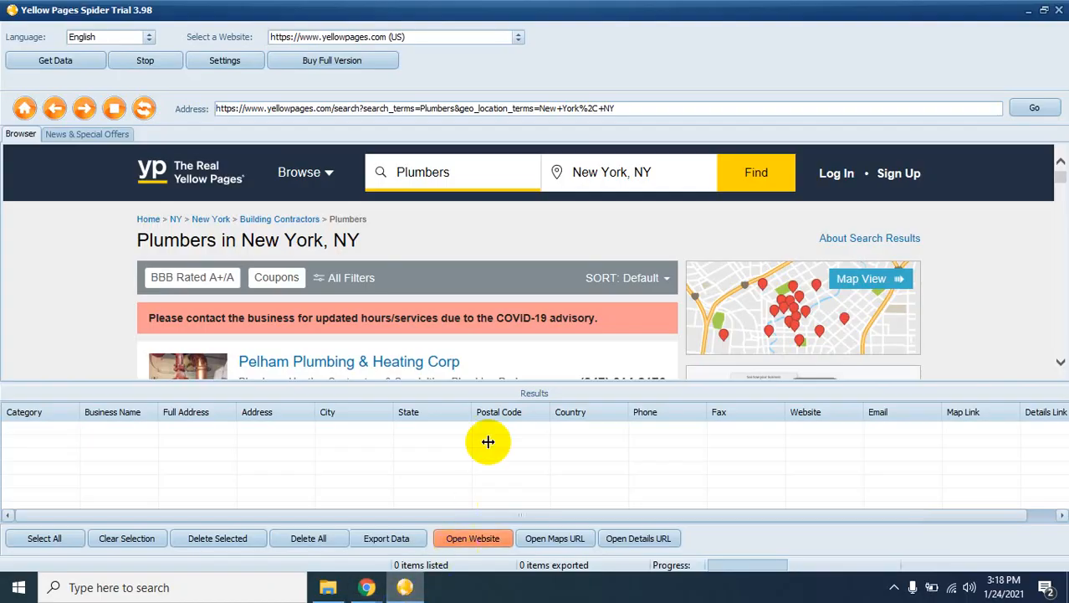
{"action": "left_click", "coordinate": [472, 173]}
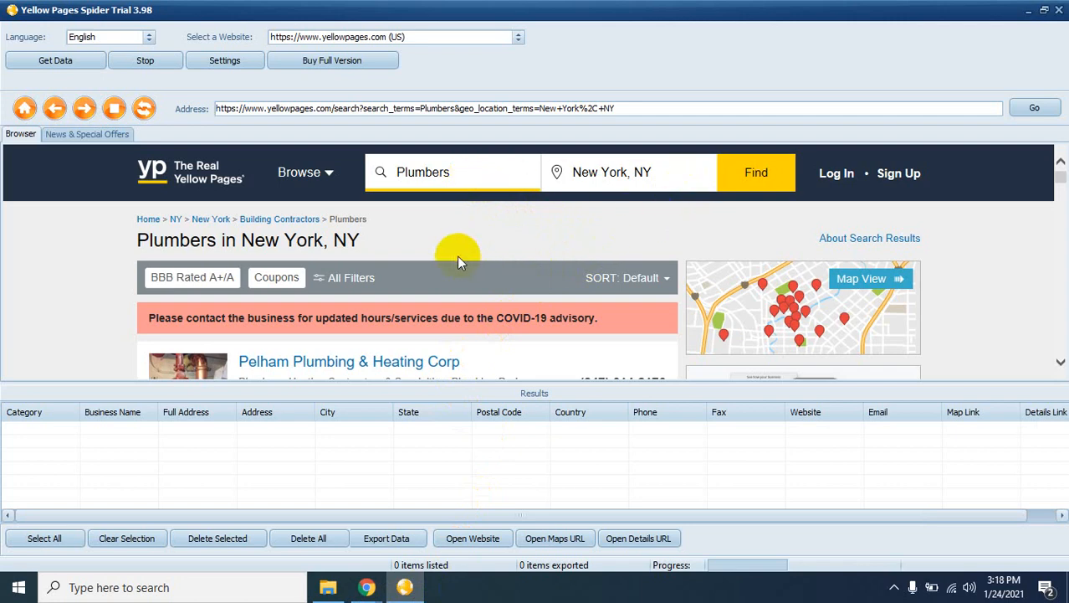
{"action": "scroll", "coordinate": [457, 256], "scroll_direction": "down", "scroll_amount": 3}
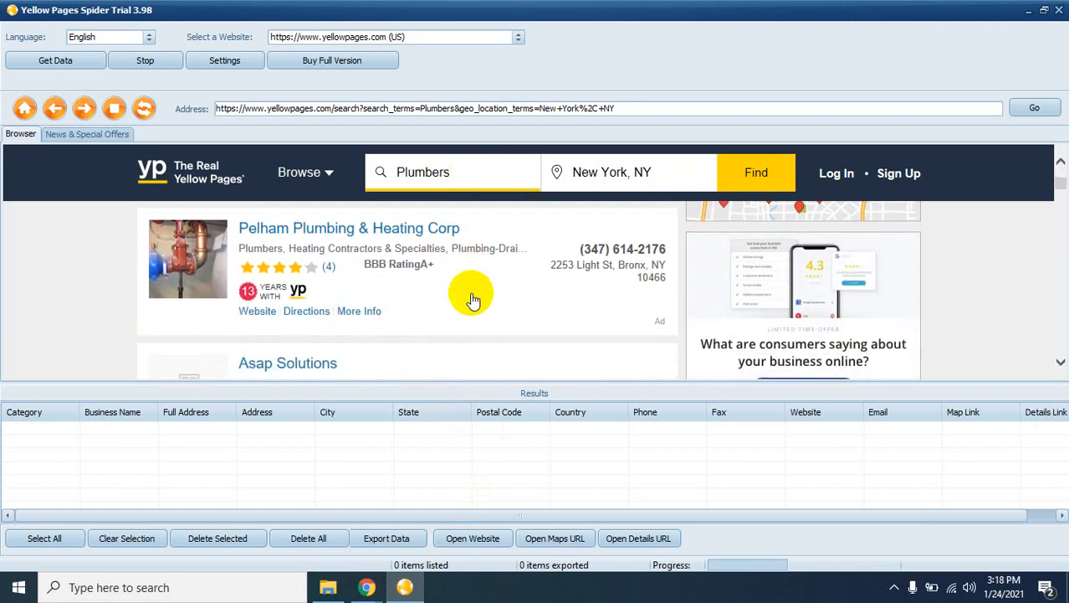
{"action": "scroll", "coordinate": [470, 299], "scroll_direction": "down", "scroll_amount": 6}
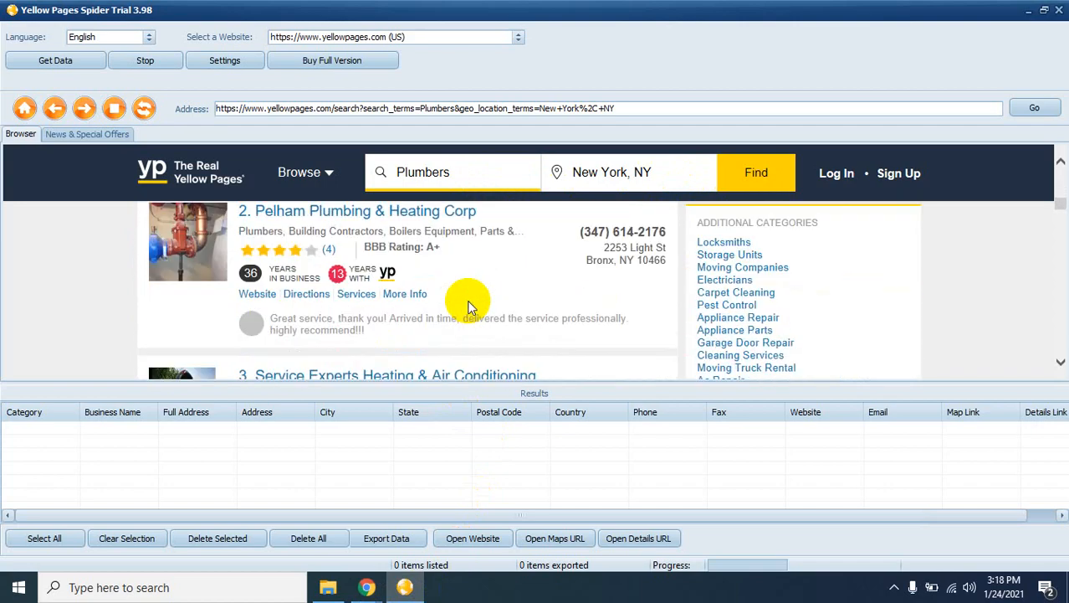
{"action": "scroll", "coordinate": [468, 305], "scroll_direction": "down", "scroll_amount": 10}
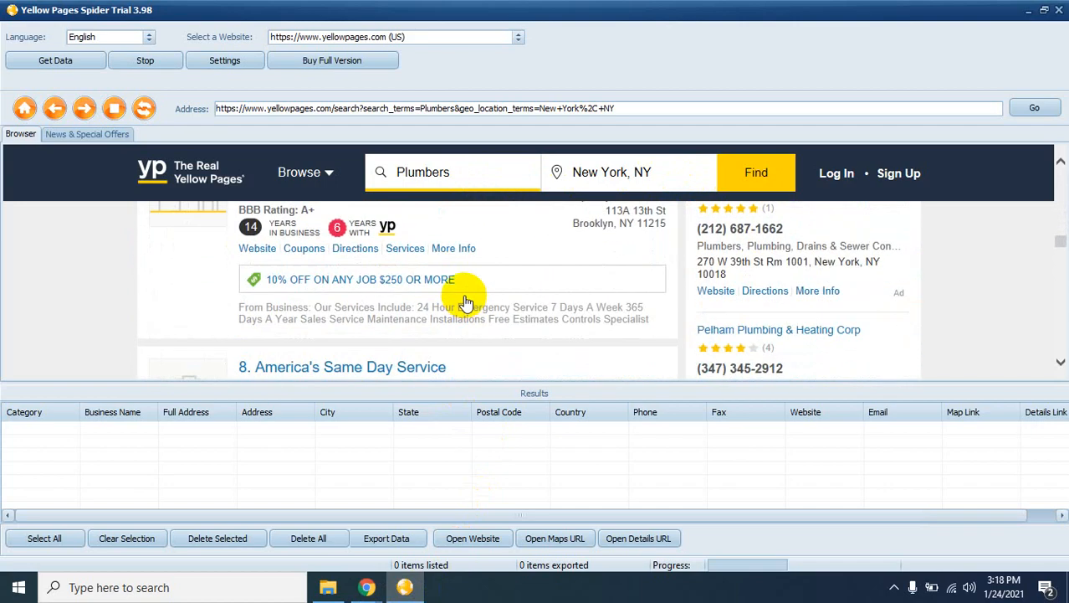
{"action": "scroll", "coordinate": [466, 302], "scroll_direction": "down", "scroll_amount": 10}
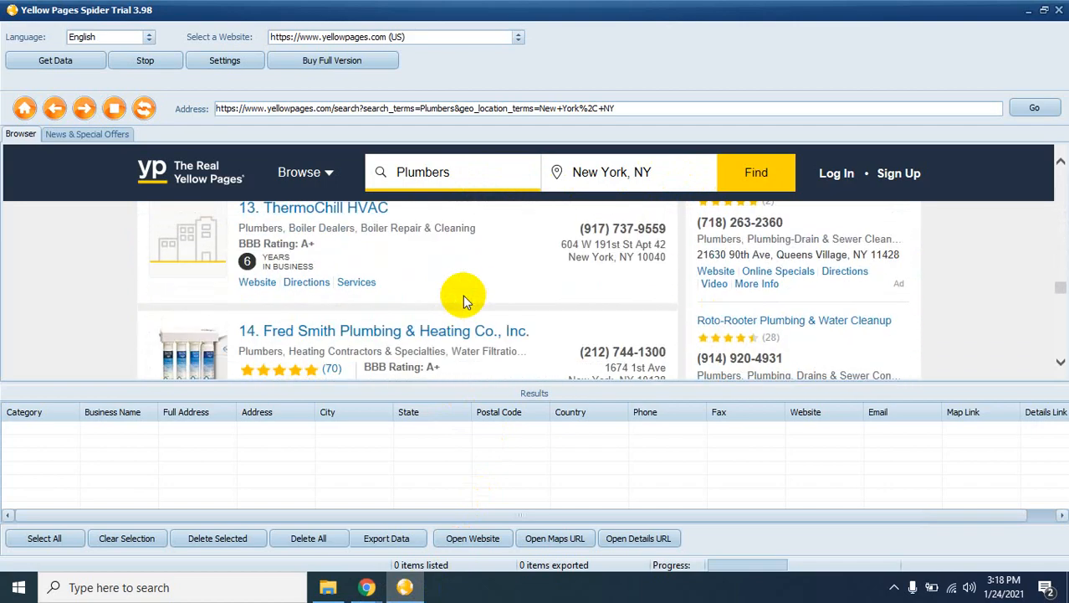
{"action": "scroll", "coordinate": [466, 302], "scroll_direction": "down", "scroll_amount": 10}
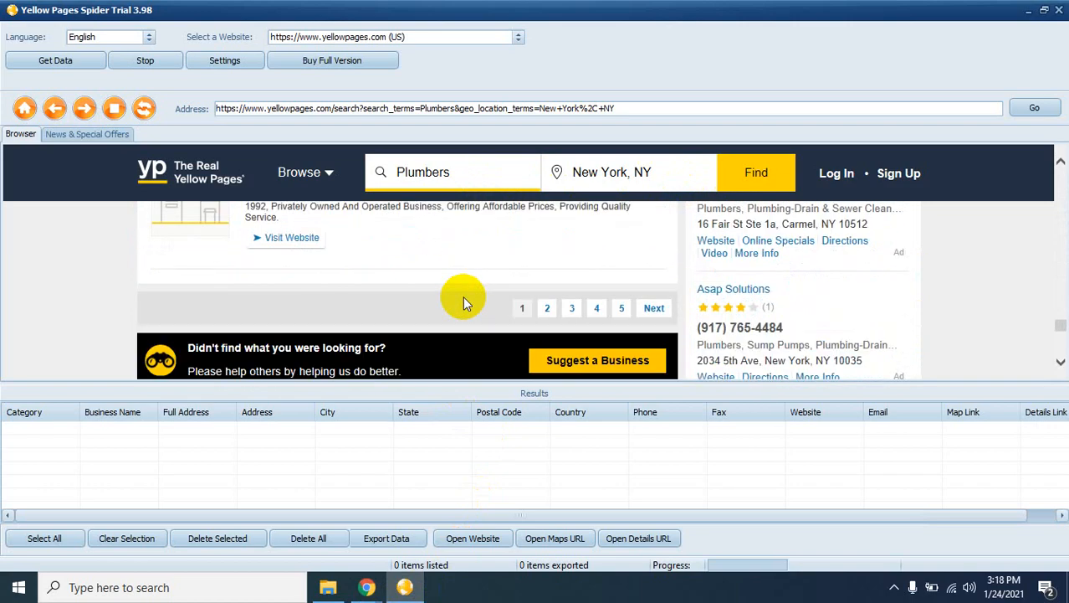
{"action": "scroll", "coordinate": [463, 296], "scroll_direction": "up", "scroll_amount": 5}
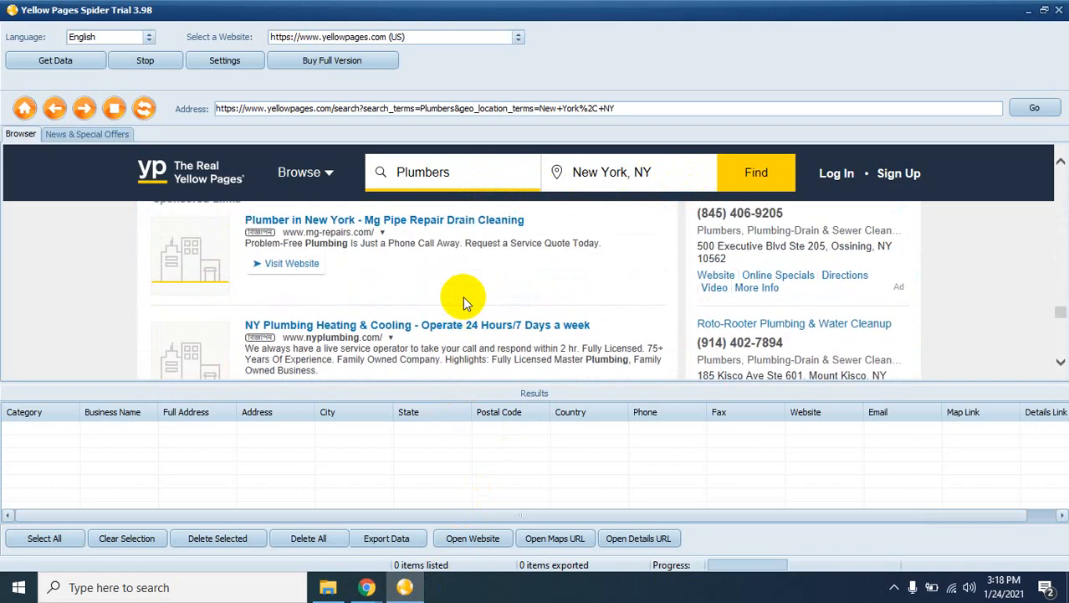
{"action": "scroll", "coordinate": [462, 296], "scroll_direction": "up", "scroll_amount": 2}
{"action": "scroll", "coordinate": [463, 296], "scroll_direction": "down", "scroll_amount": 3}
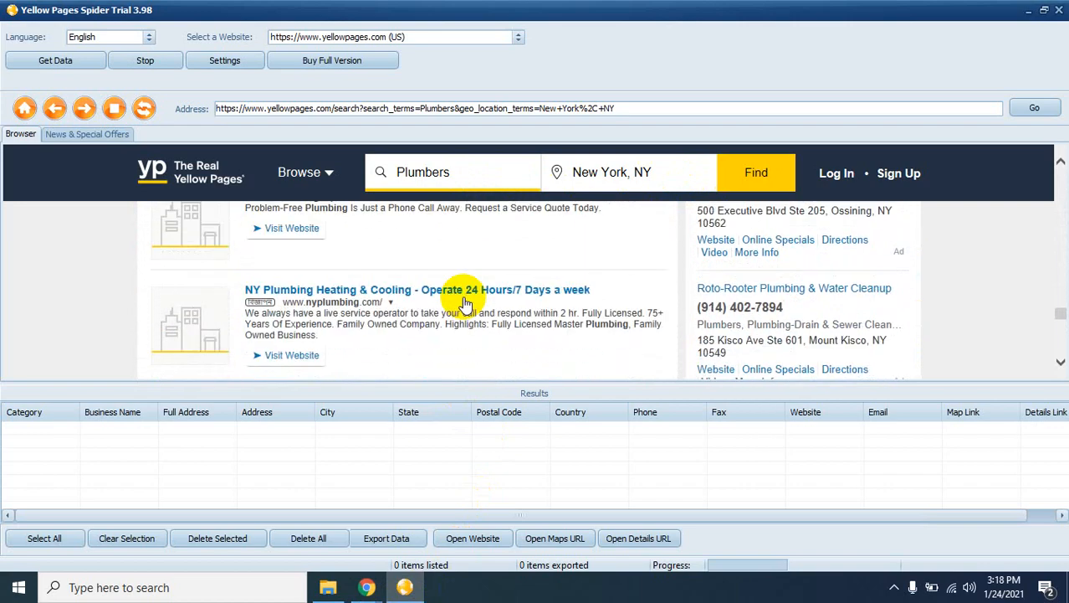
{"action": "scroll", "coordinate": [463, 296], "scroll_direction": "down", "scroll_amount": 5}
{"action": "scroll", "coordinate": [463, 296], "scroll_direction": "up", "scroll_amount": 1}
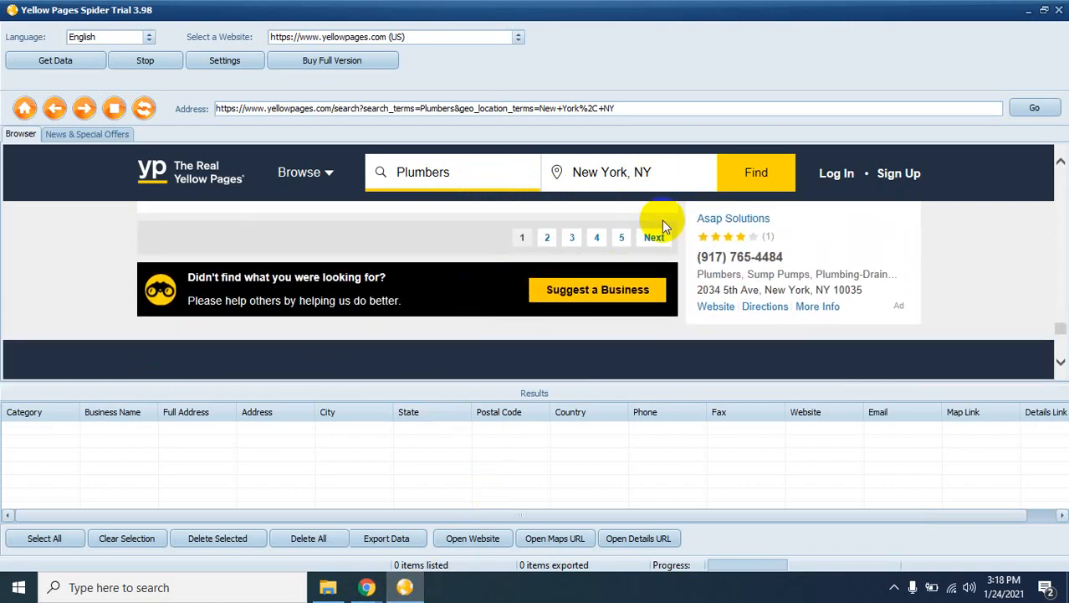
{"action": "scroll", "coordinate": [509, 225], "scroll_direction": "up", "scroll_amount": 8}
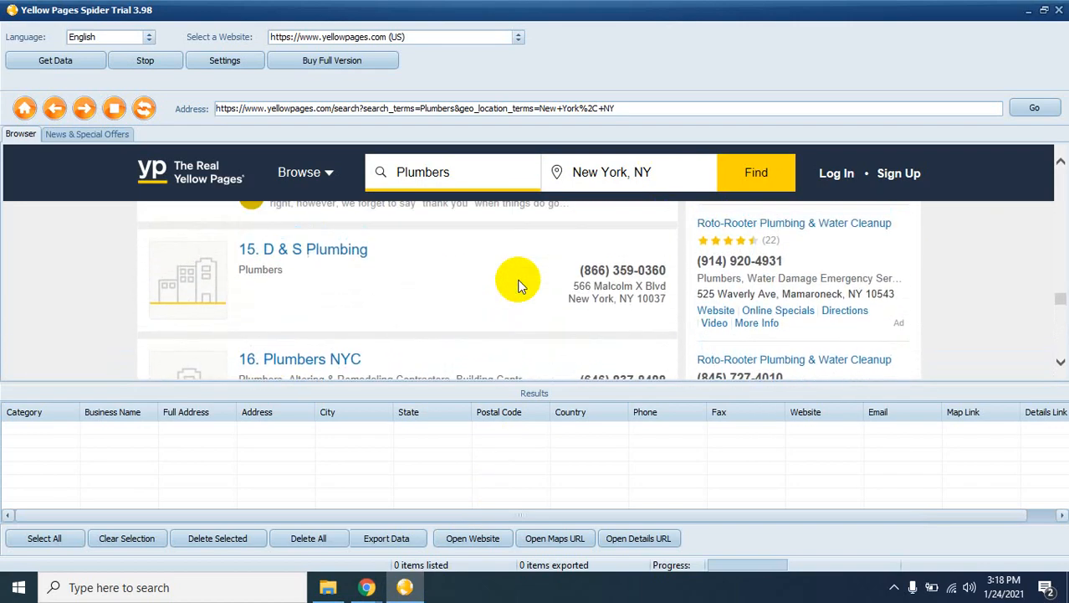
{"action": "scroll", "coordinate": [519, 283], "scroll_direction": "up", "scroll_amount": 8}
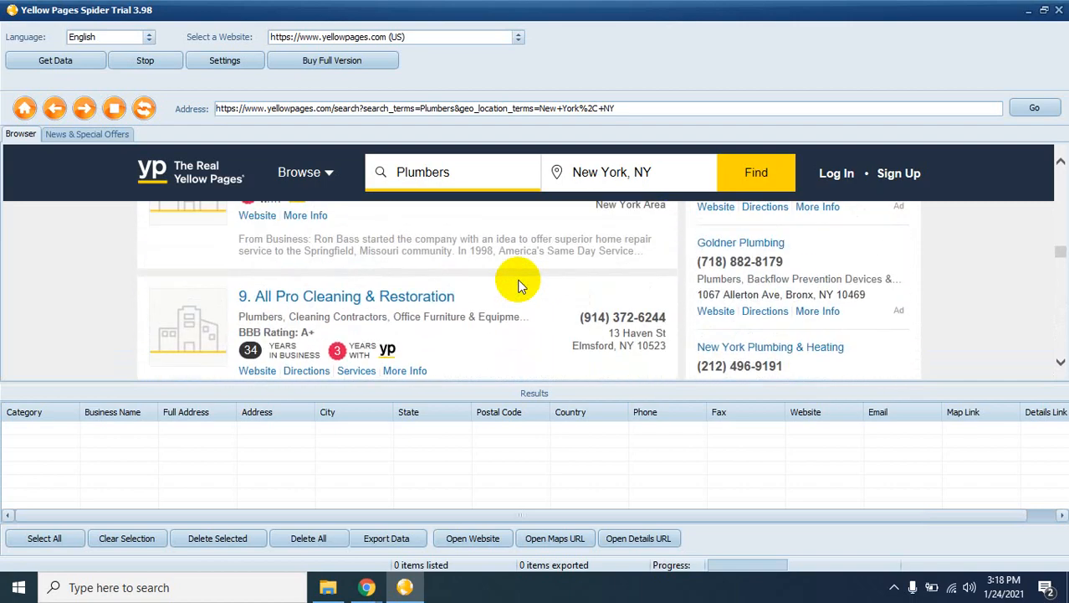
{"action": "scroll", "coordinate": [521, 285], "scroll_direction": "up", "scroll_amount": 10}
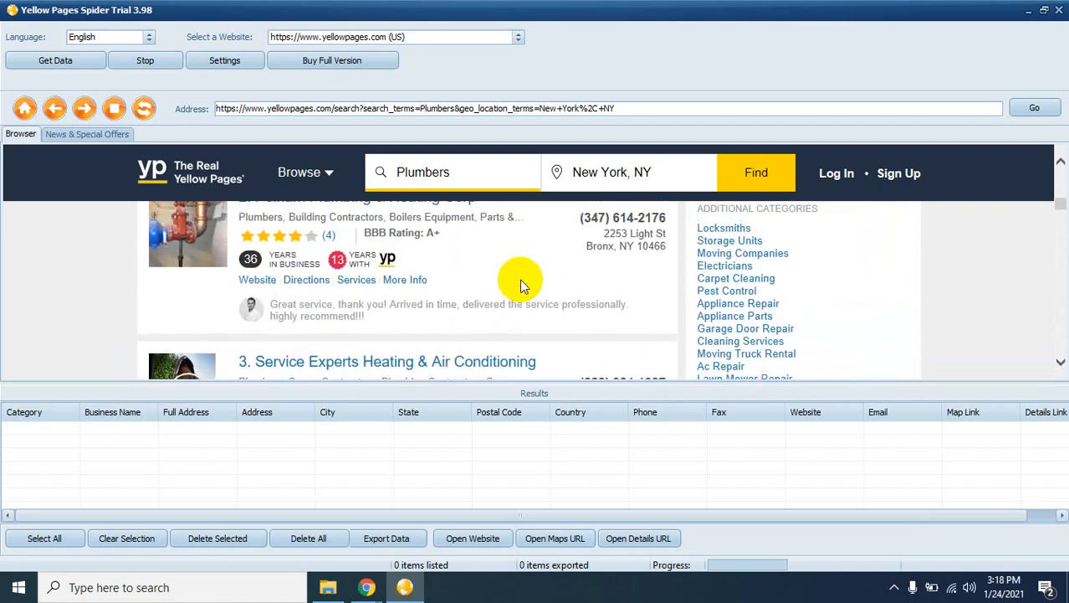
{"action": "scroll", "coordinate": [520, 280], "scroll_direction": "up", "scroll_amount": 5}
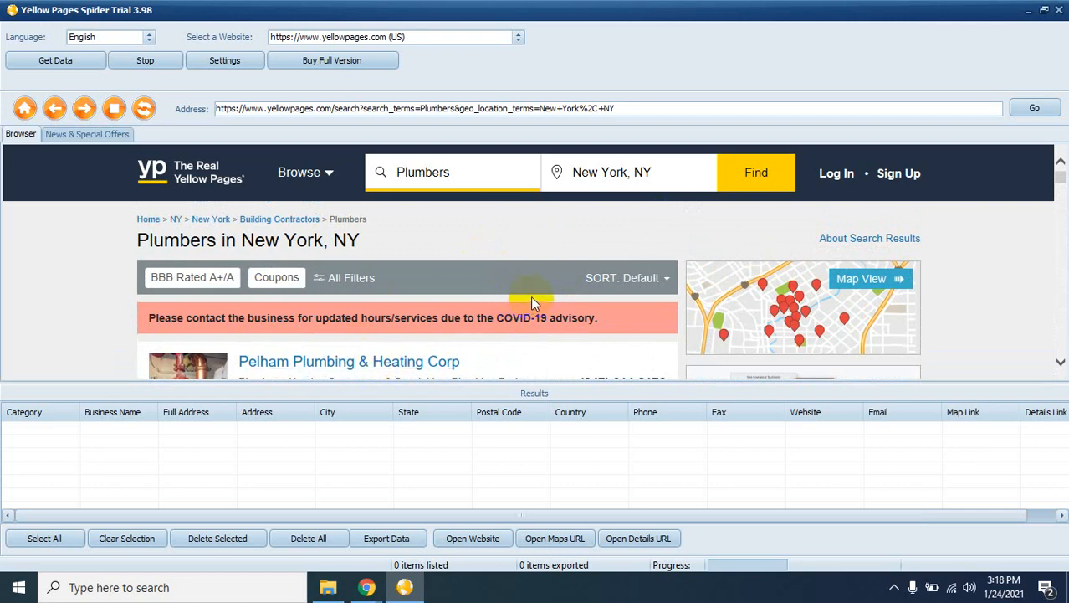
Step: In the data settings, keep Website and Email among the export columns, leave out Map Link and Details Link, and accept the settings
{"action": "left_click", "coordinate": [219, 65]}
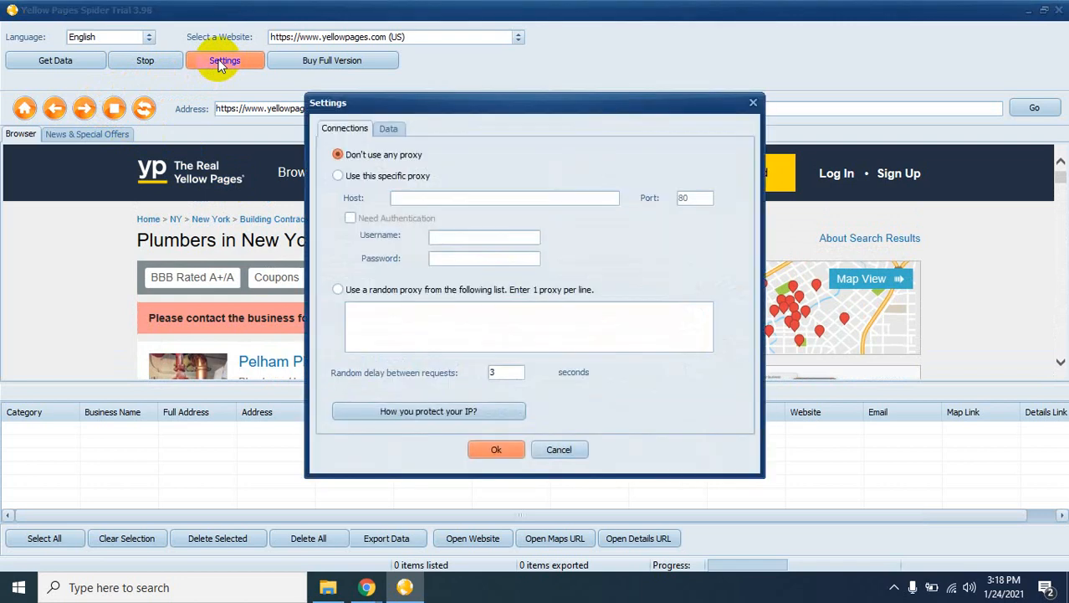
{"action": "left_click", "coordinate": [387, 130]}
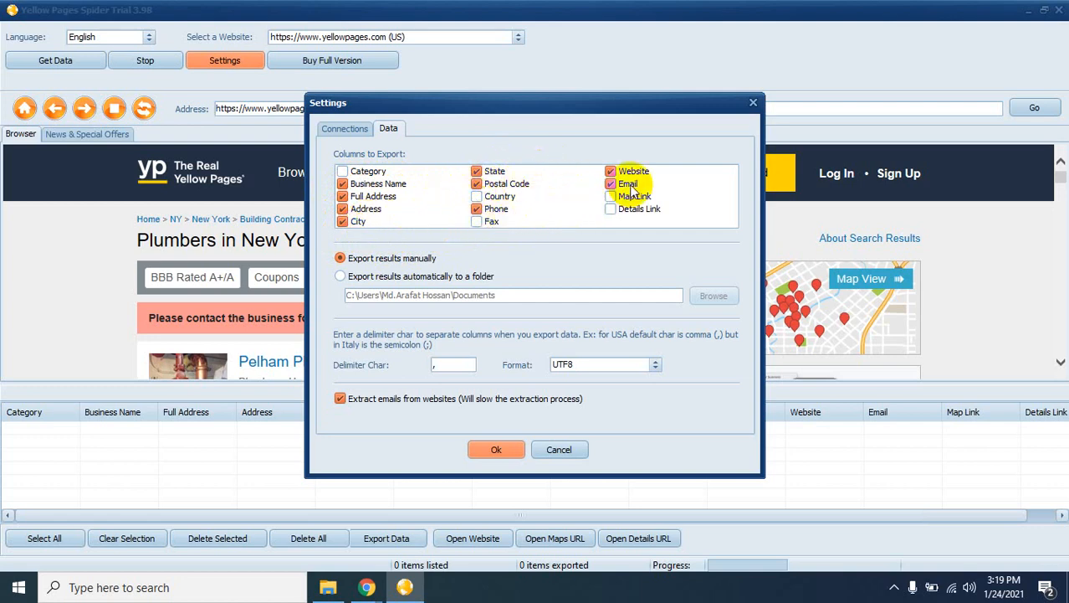
{"action": "left_click", "coordinate": [610, 171]}
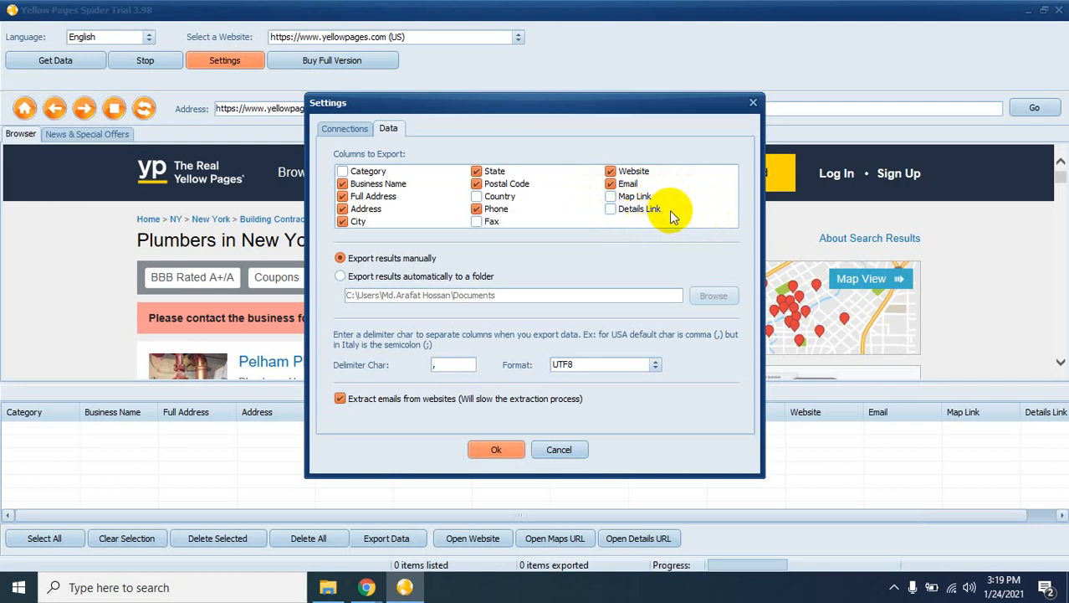
{"action": "left_click", "coordinate": [616, 216]}
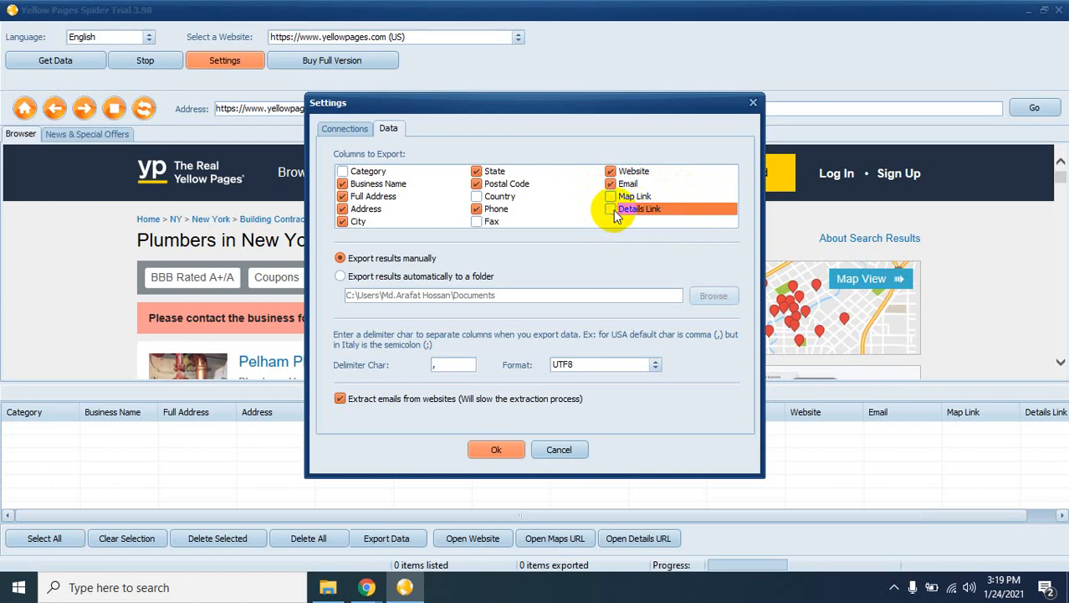
{"action": "left_click", "coordinate": [612, 197]}
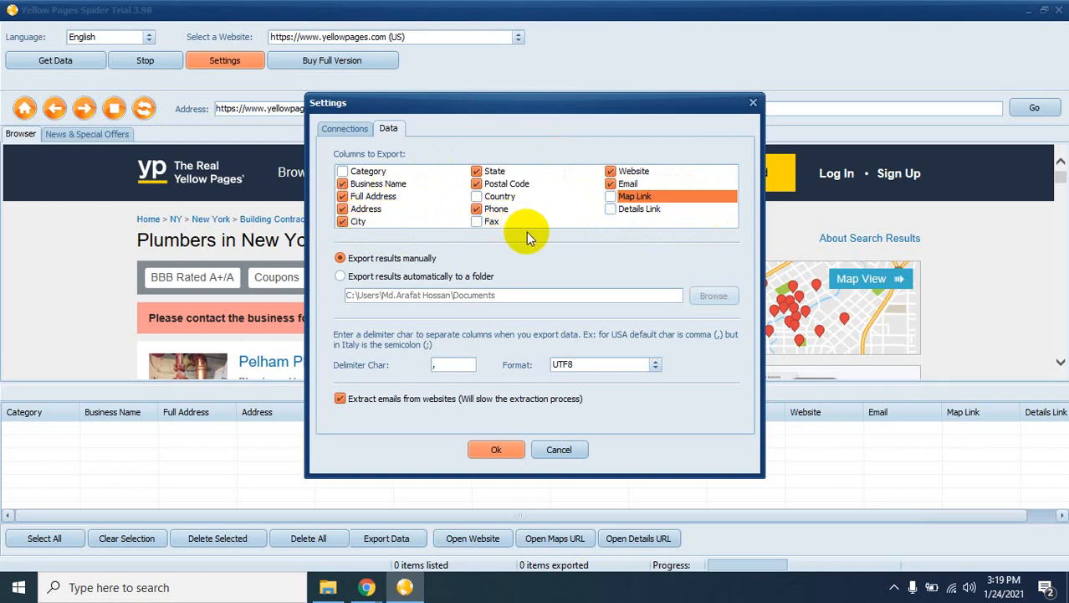
{"action": "left_click", "coordinate": [500, 448]}
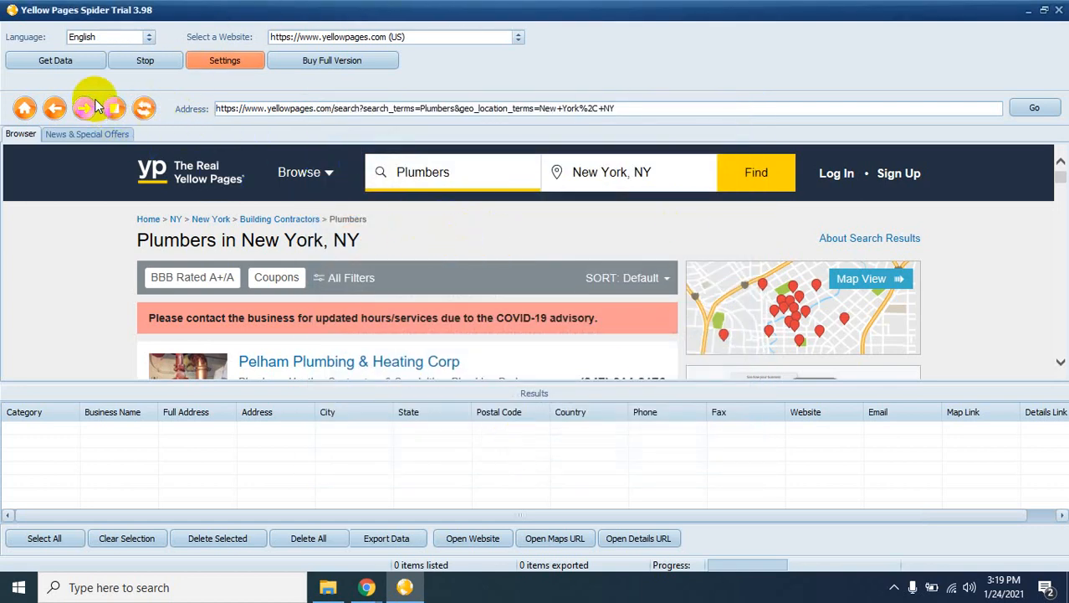
Step: Start extracting the New York plumber data and compare the incoming records with the listings in the built-in browser
{"action": "left_click", "coordinate": [55, 61]}
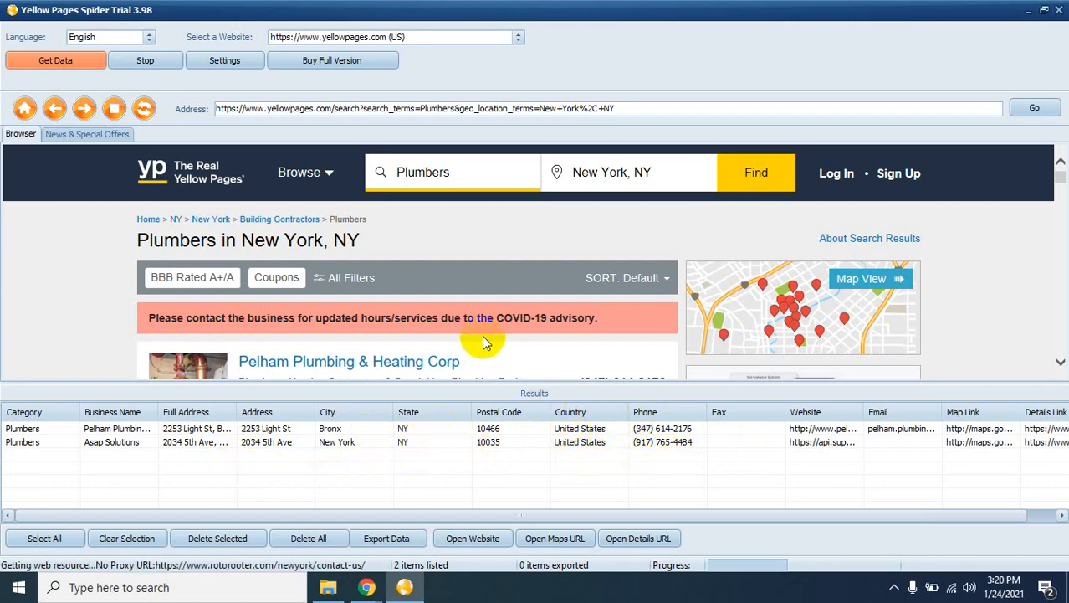
{"action": "scroll", "coordinate": [482, 335], "scroll_direction": "down", "scroll_amount": 6}
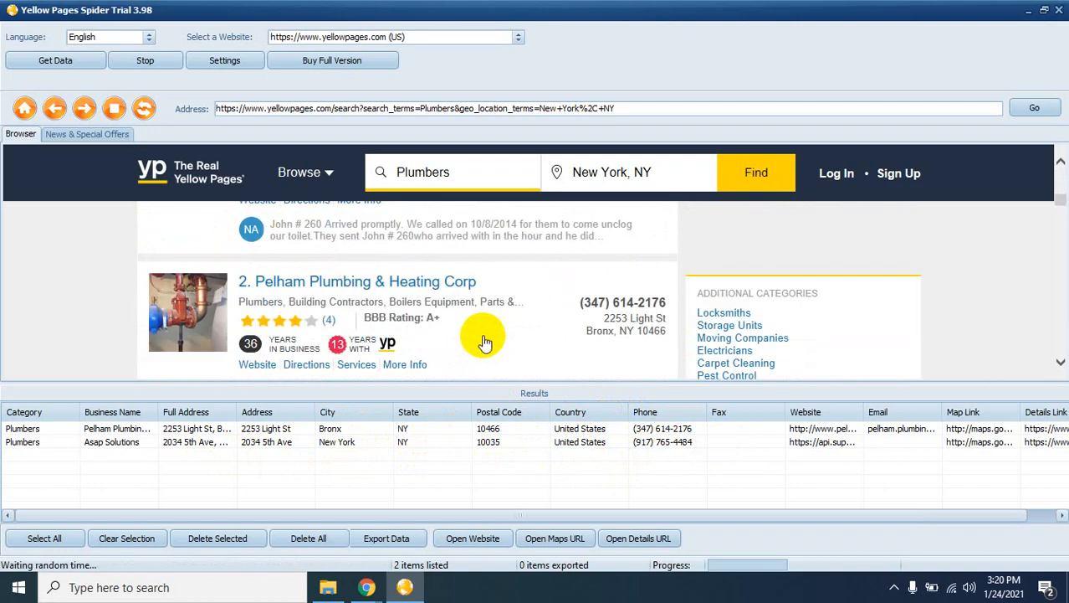
{"action": "scroll", "coordinate": [484, 341], "scroll_direction": "down", "scroll_amount": 1}
{"action": "scroll", "coordinate": [485, 341], "scroll_direction": "up", "scroll_amount": 8}
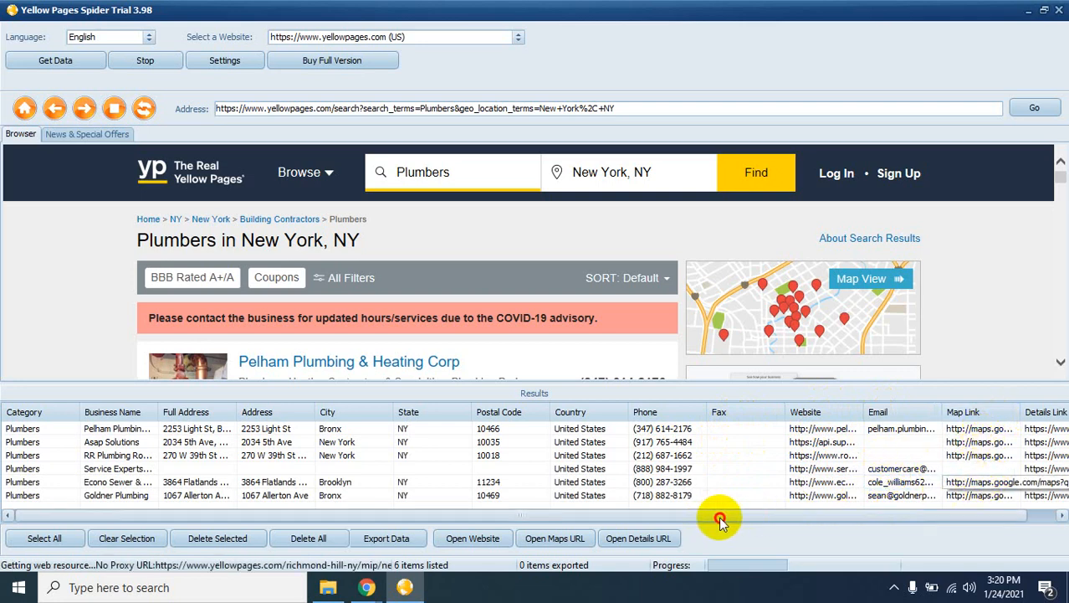
Step: Examine the columns of the extracted plumber records, from category and business name to website, email and details link
{"action": "left_click_drag", "start_coordinate": [719, 519], "coordinate": [840, 514]}
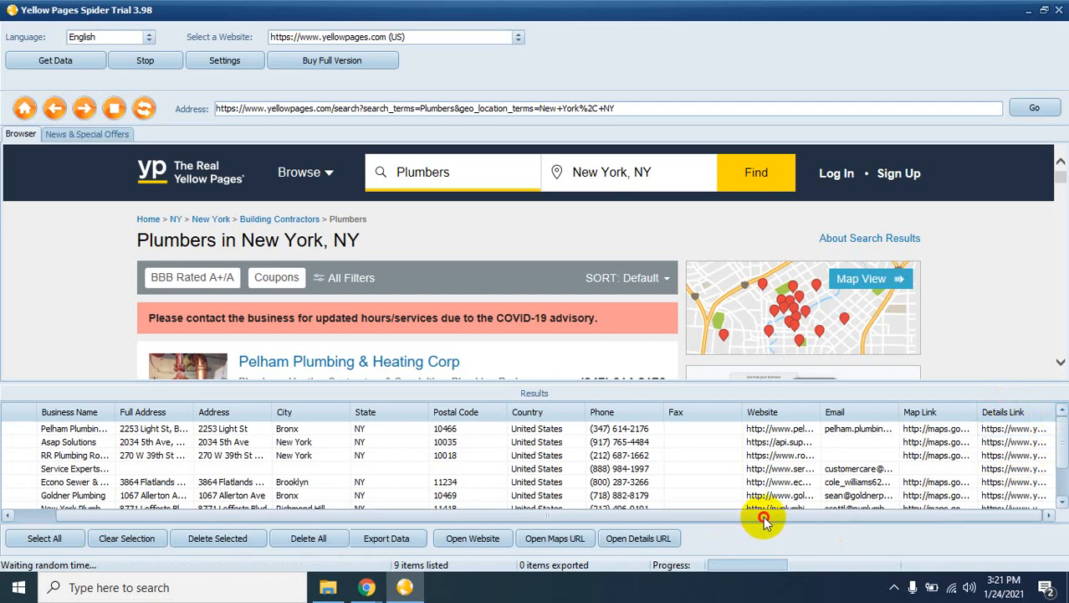
{"action": "left_click_drag", "start_coordinate": [759, 518], "coordinate": [816, 515]}
{"action": "mouse_move", "coordinate": [1063, 444]}
{"action": "left_mouse_down"}
{"action": "mouse_move", "coordinate": [1063, 473]}
{"action": "mouse_move", "coordinate": [1061, 428]}
{"action": "left_mouse_up"}
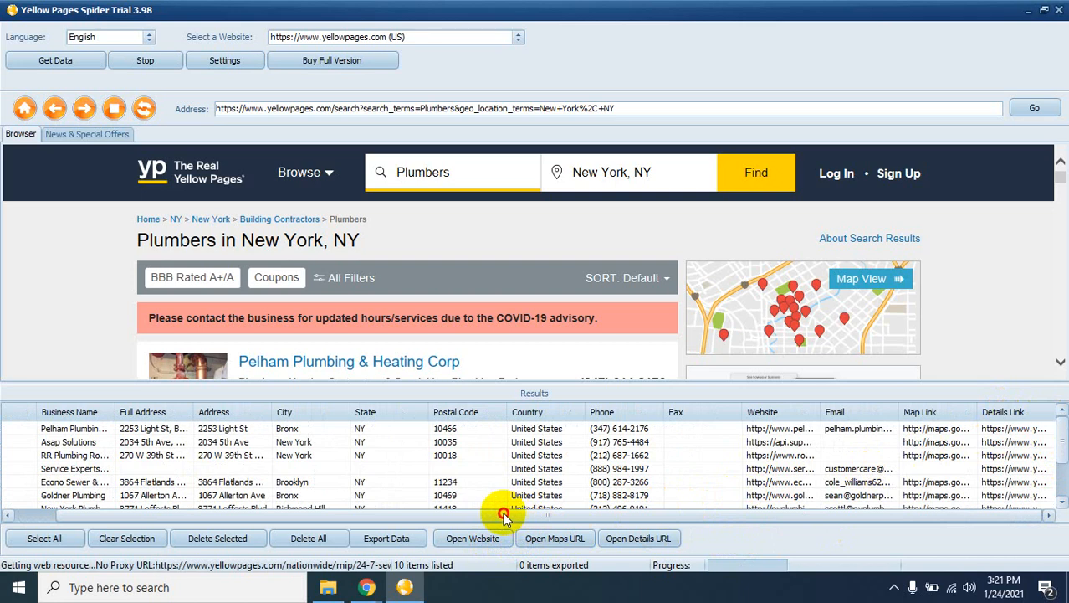
{"action": "left_click_drag", "start_coordinate": [444, 515], "coordinate": [382, 513]}
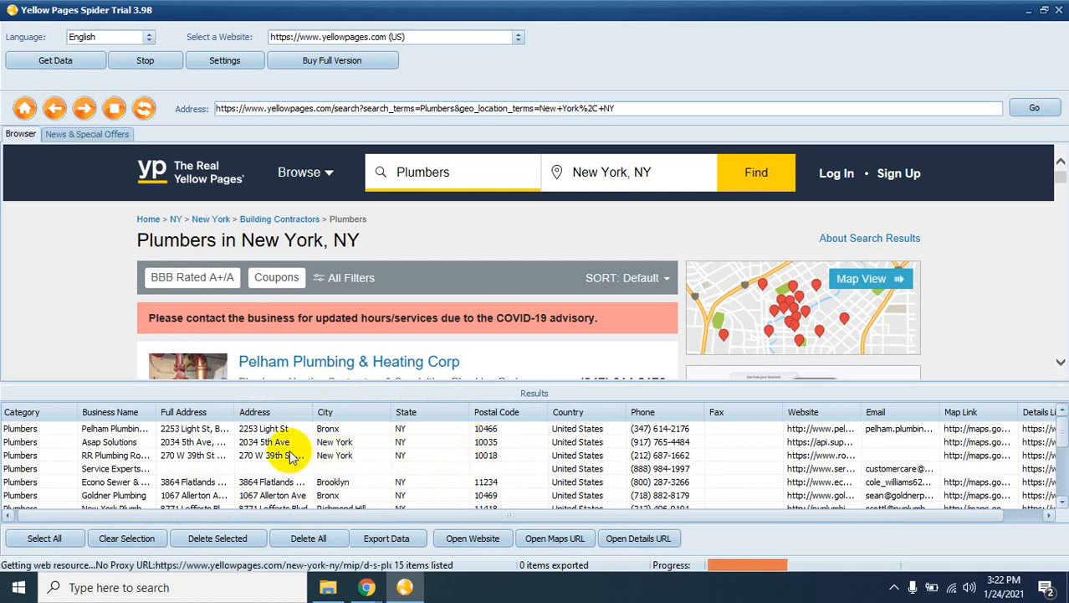
{"action": "scroll", "coordinate": [370, 340], "scroll_direction": "down", "scroll_amount": 1}
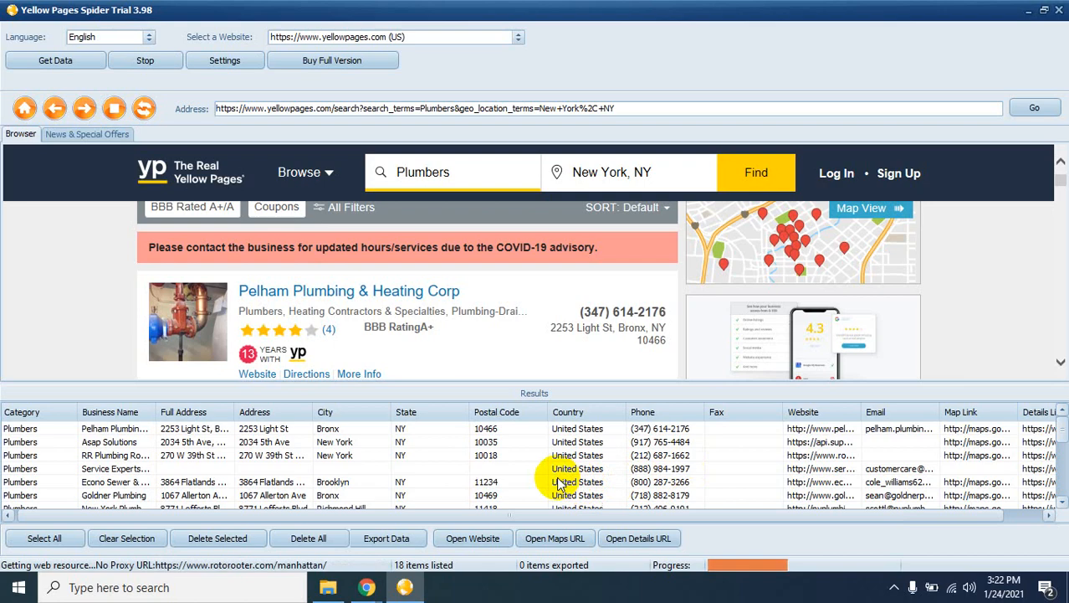
Step: Check the class meeting in Chrome and return to Yellow Pages Spider
{"action": "left_click", "coordinate": [367, 587]}
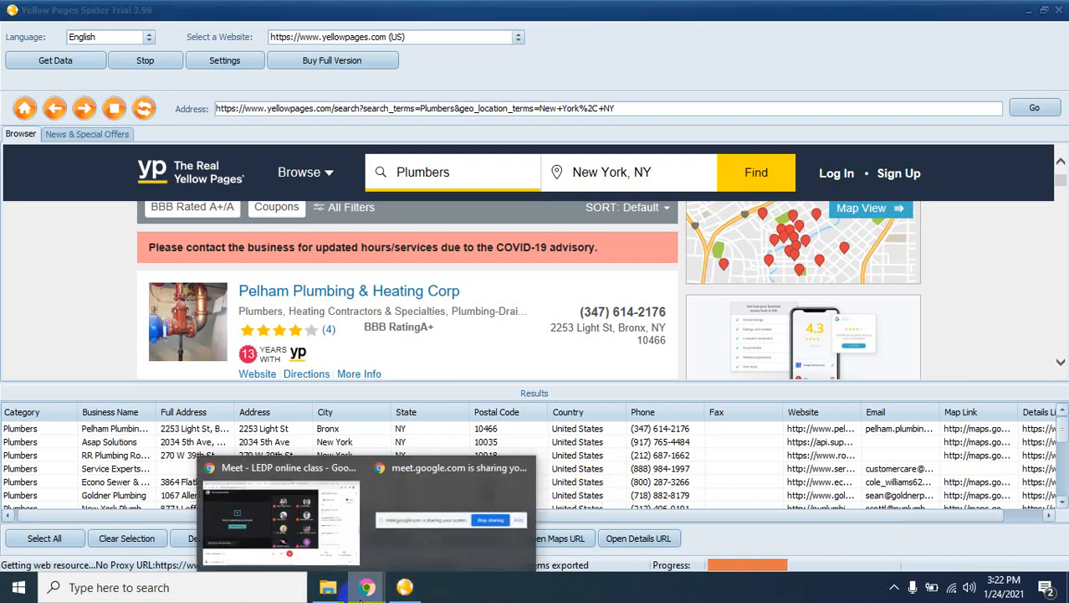
{"action": "left_click", "coordinate": [284, 527]}
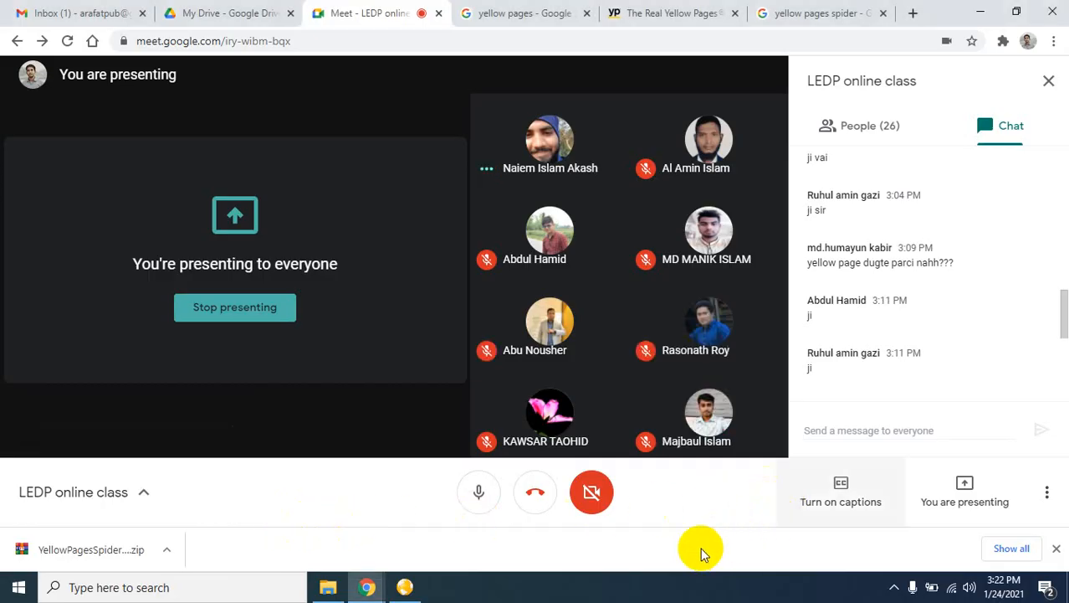
{"action": "left_click", "coordinate": [408, 585]}
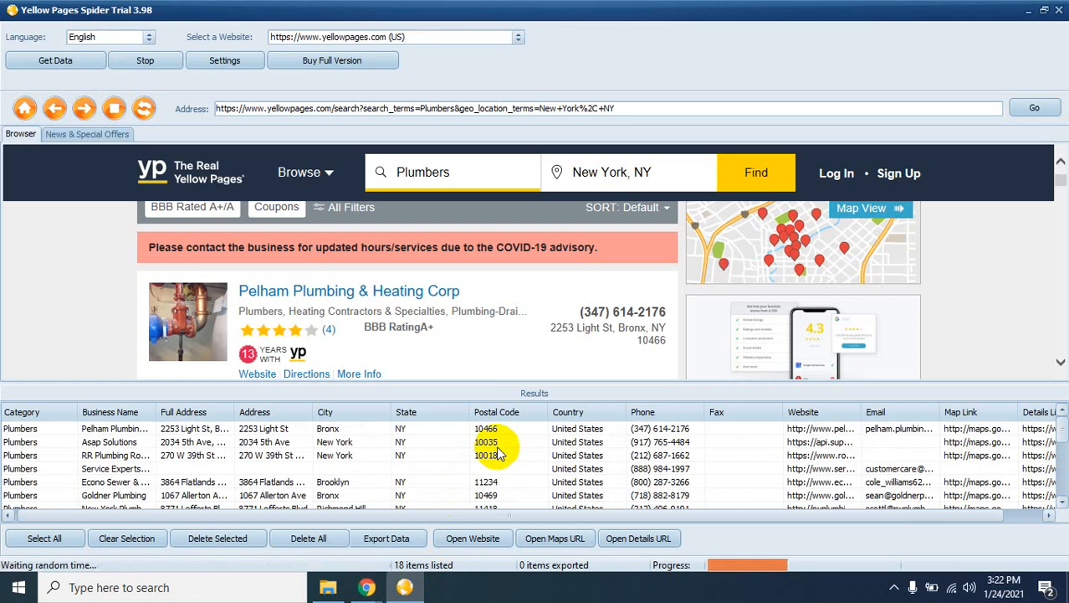
Step: Select all the extracted plumber records and stop the data extraction
{"action": "left_click", "coordinate": [29, 435]}
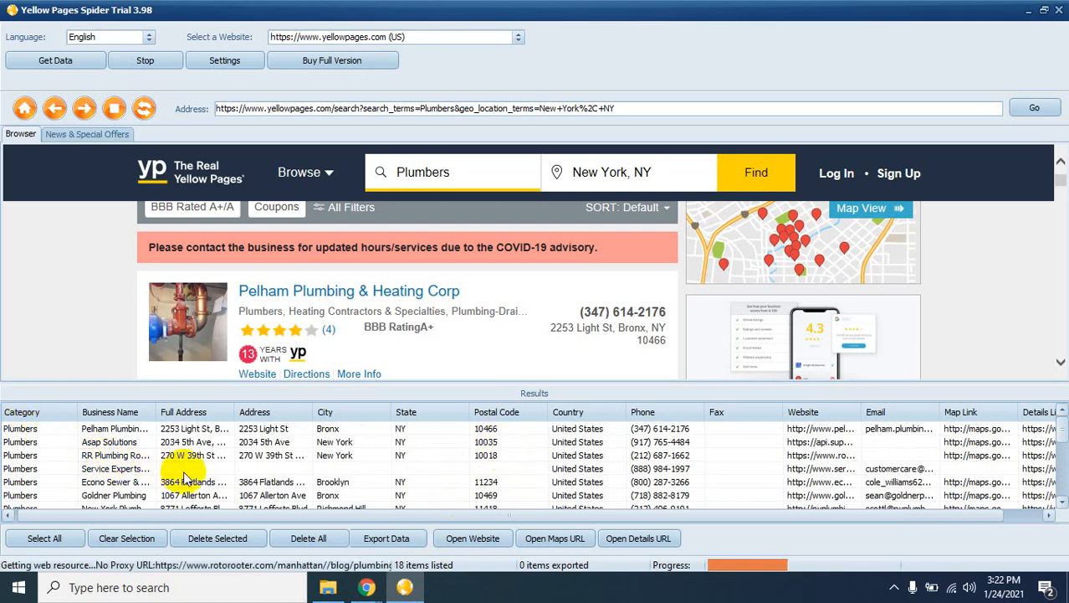
{"action": "left_click", "coordinate": [46, 541]}
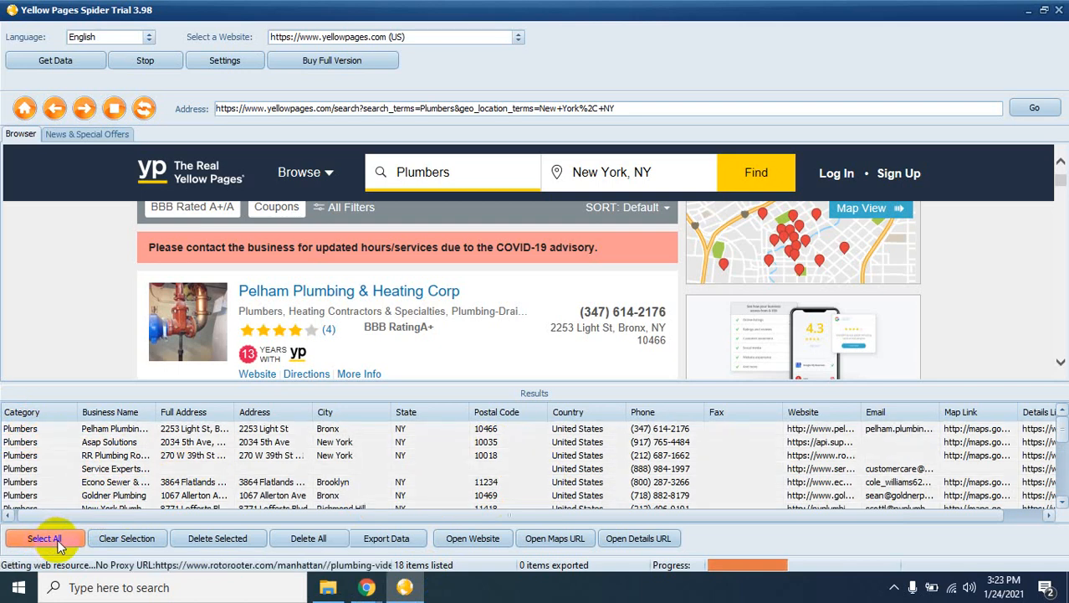
{"action": "left_click", "coordinate": [142, 61]}
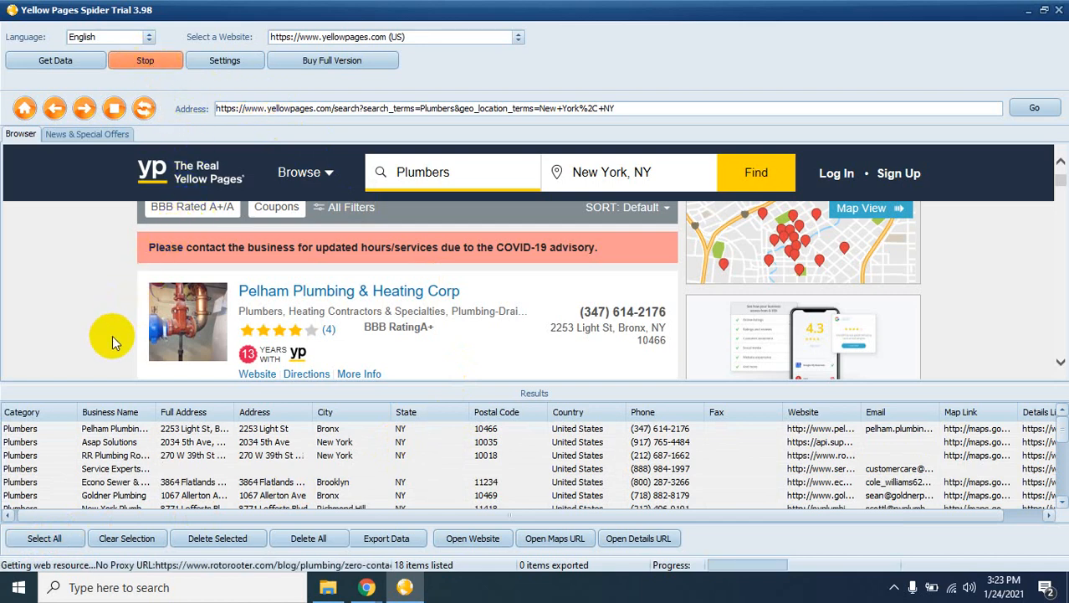
Step: Look at the LEDP online class meeting in Chrome and return to Yellow Pages Spider
{"action": "mouse_move", "coordinate": [358, 590]}
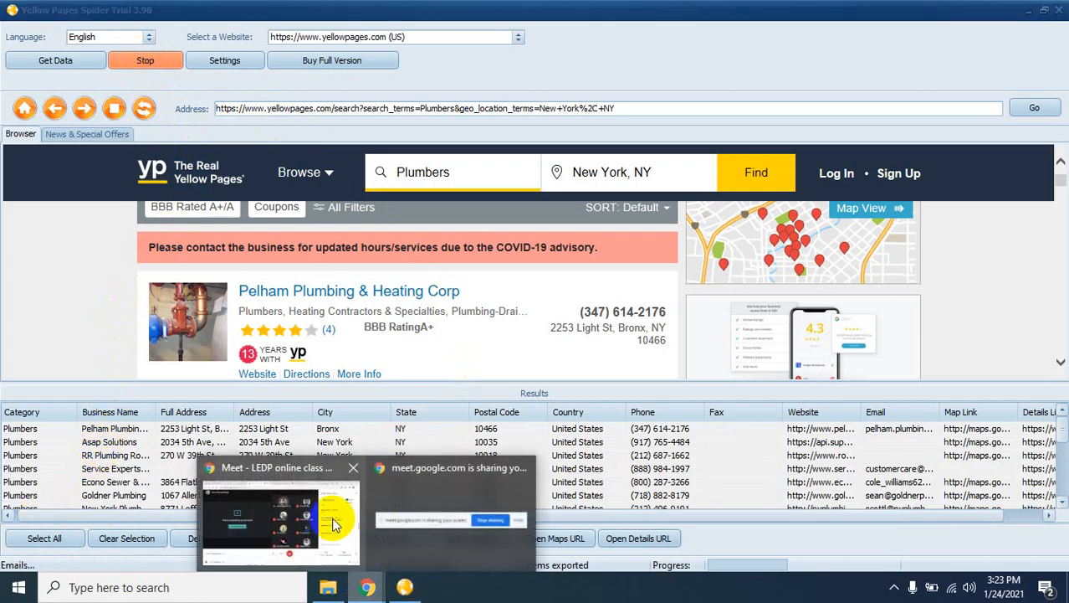
{"action": "left_click", "coordinate": [339, 514]}
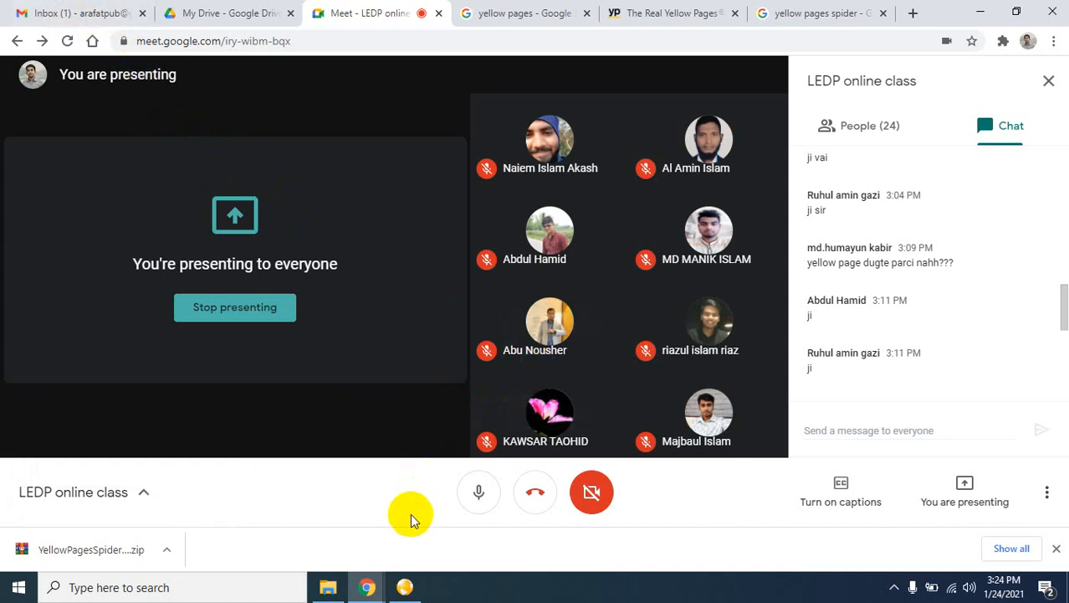
{"action": "left_click", "coordinate": [405, 587]}
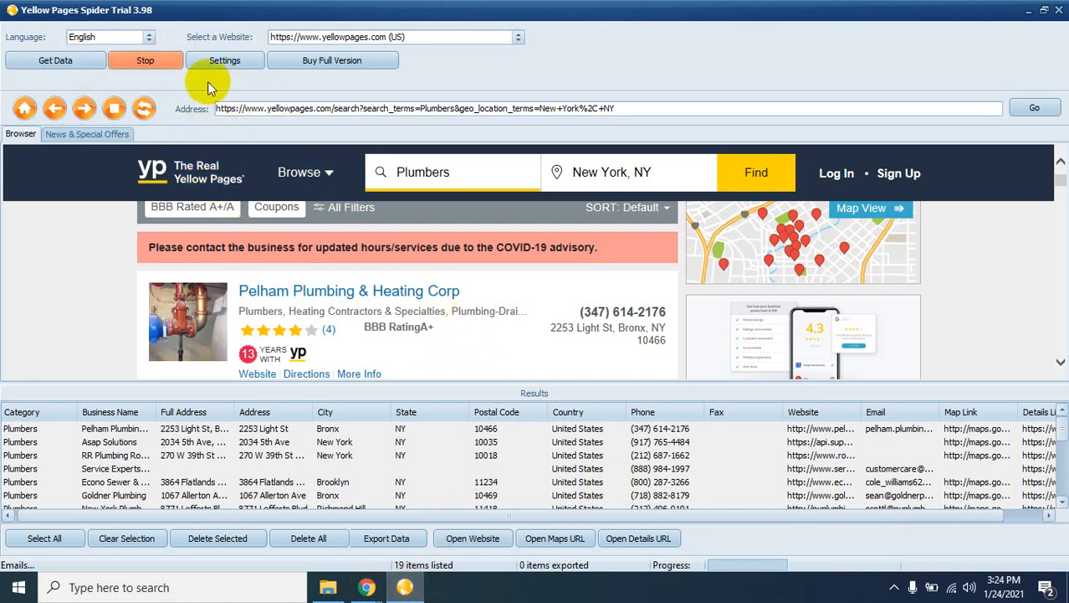
Step: Review the export columns and email extraction option in the data settings, check the class meeting meanwhile, and accept the settings
{"action": "left_click", "coordinate": [224, 60]}
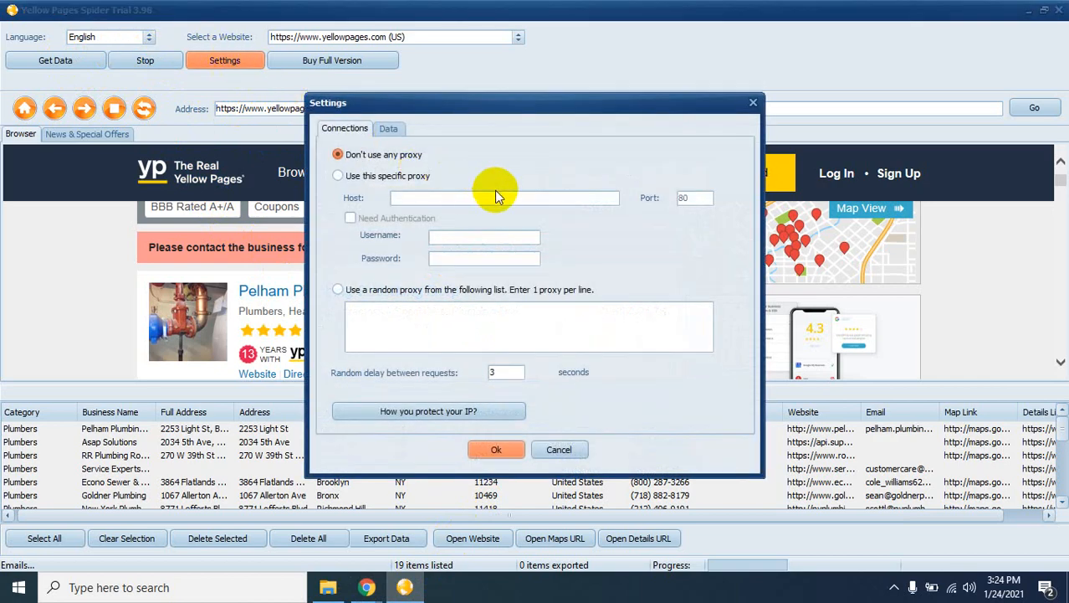
{"action": "left_click", "coordinate": [390, 136]}
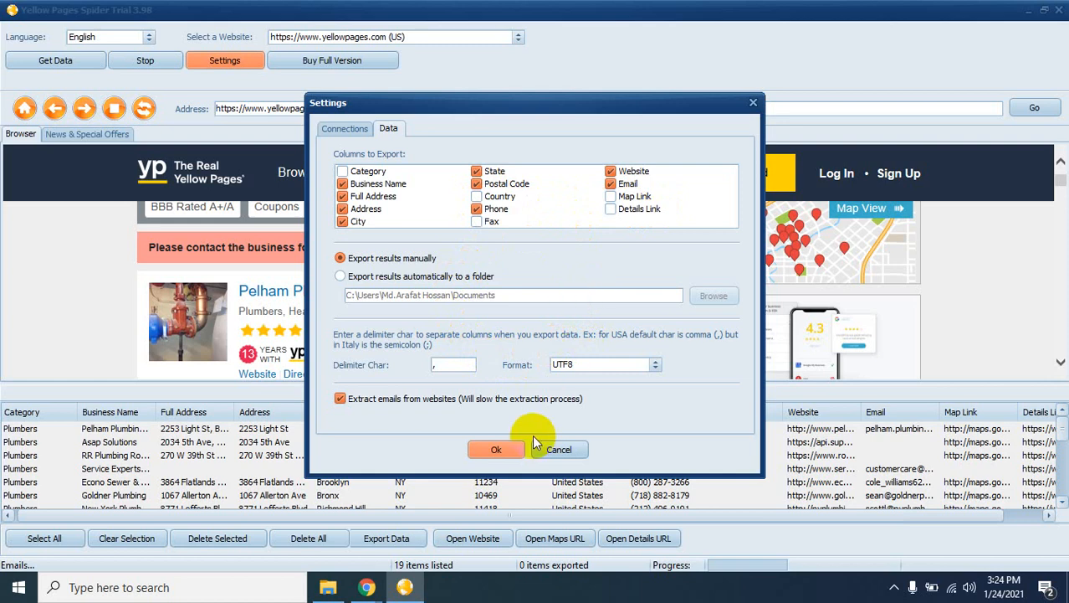
{"action": "left_click", "coordinate": [367, 586]}
{"action": "left_click", "coordinate": [289, 518]}
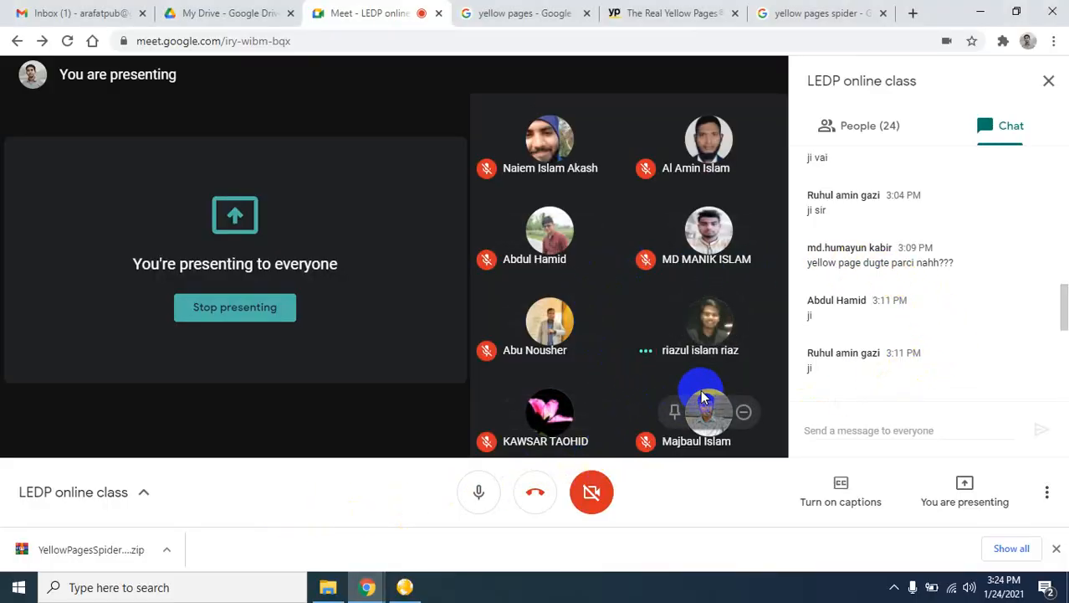
{"action": "mouse_move", "coordinate": [611, 399]}
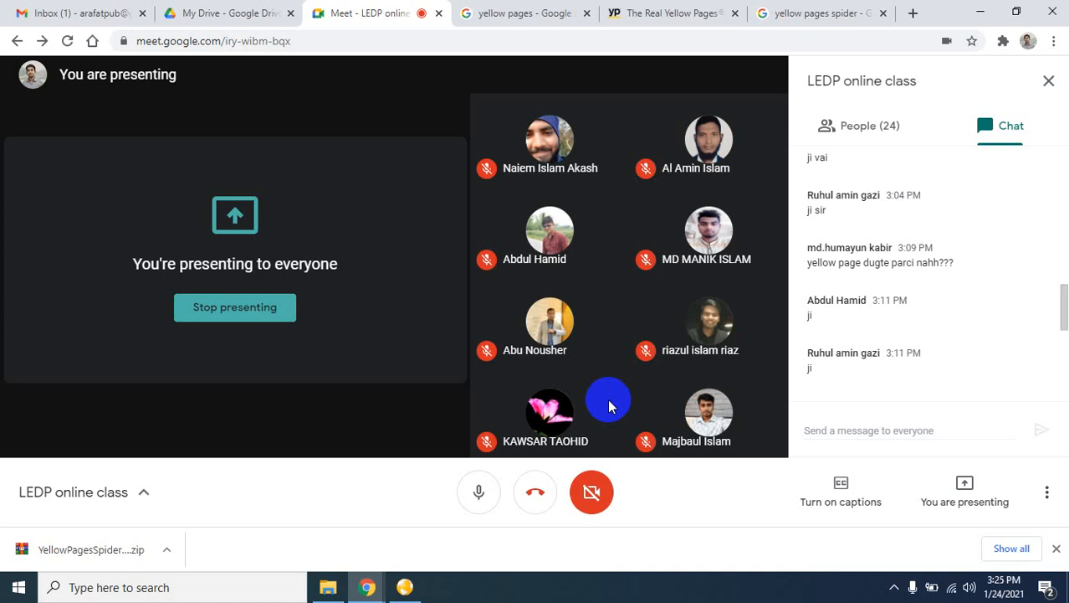
{"action": "left_click", "coordinate": [405, 586]}
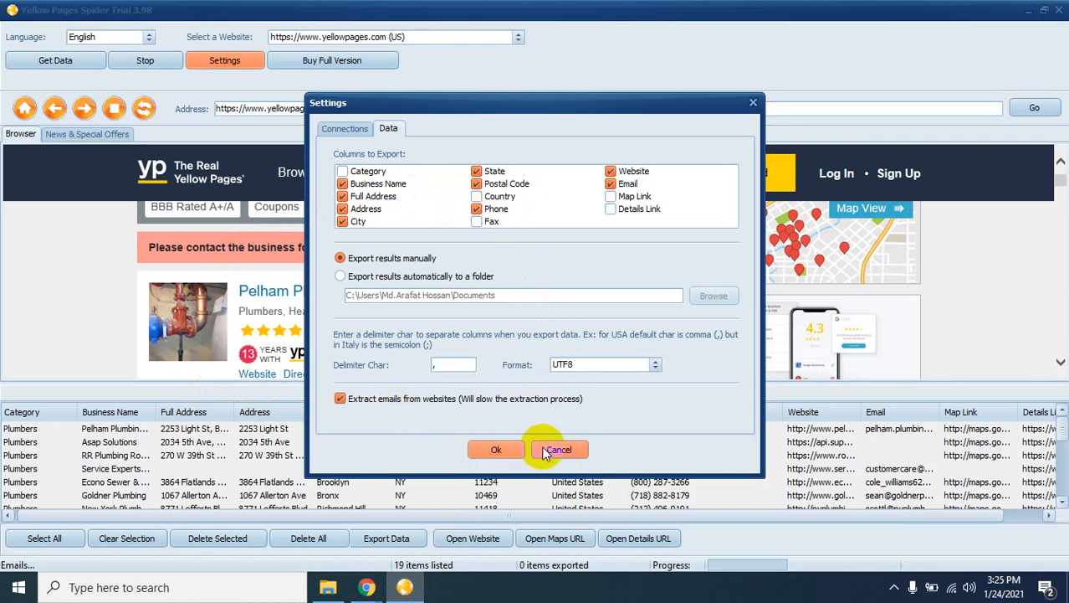
{"action": "left_click", "coordinate": [497, 451]}
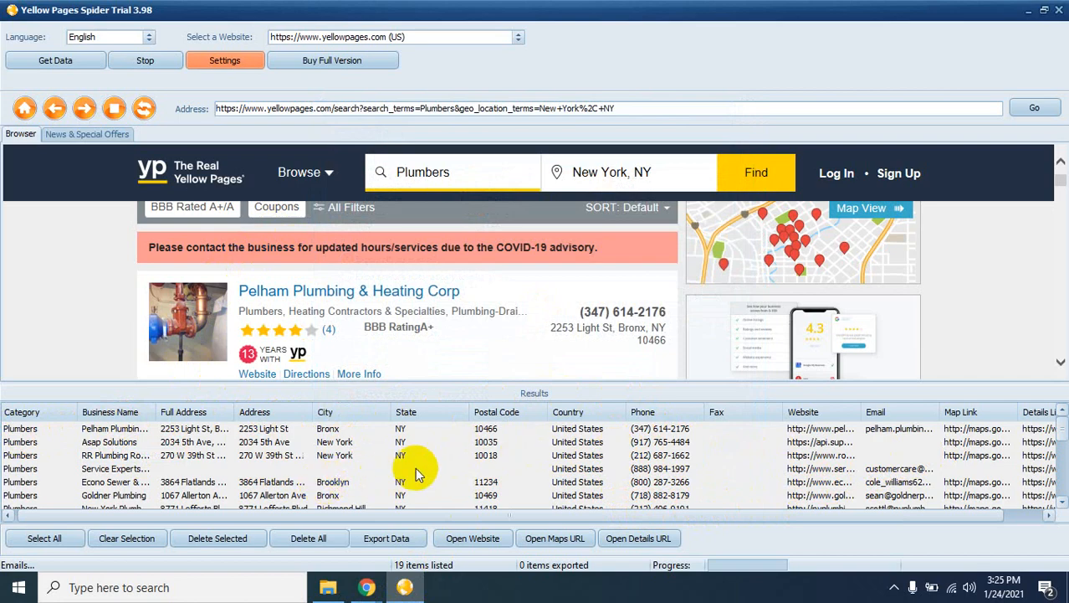
Step: Look through the extracted plumber records from first to last, including their cities, websites and emails
{"action": "scroll", "coordinate": [886, 460], "scroll_direction": "down", "scroll_amount": 5}
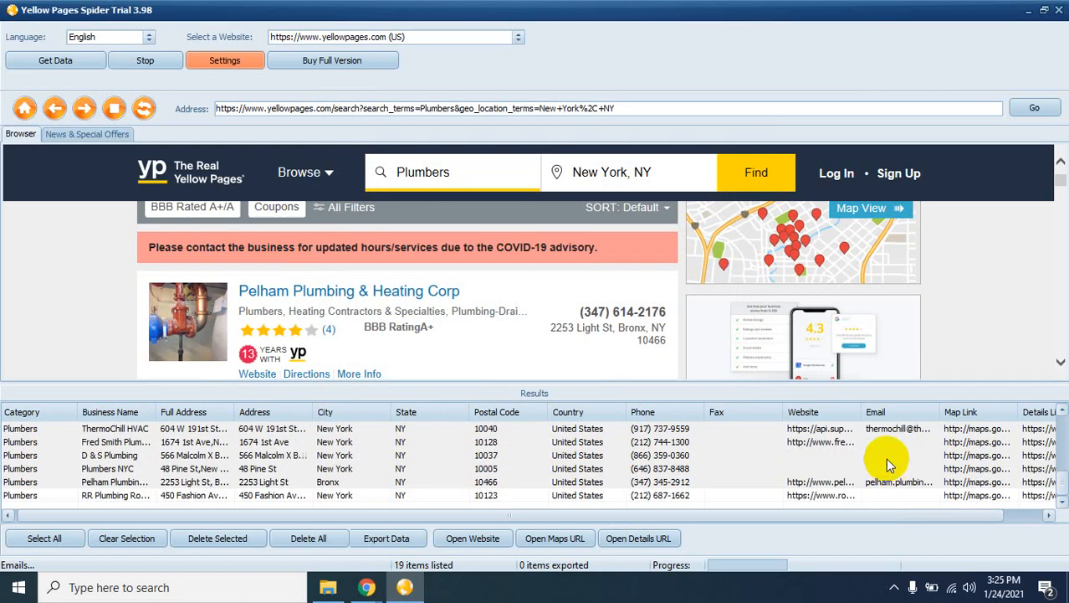
{"action": "scroll", "coordinate": [882, 461], "scroll_direction": "up", "scroll_amount": 3}
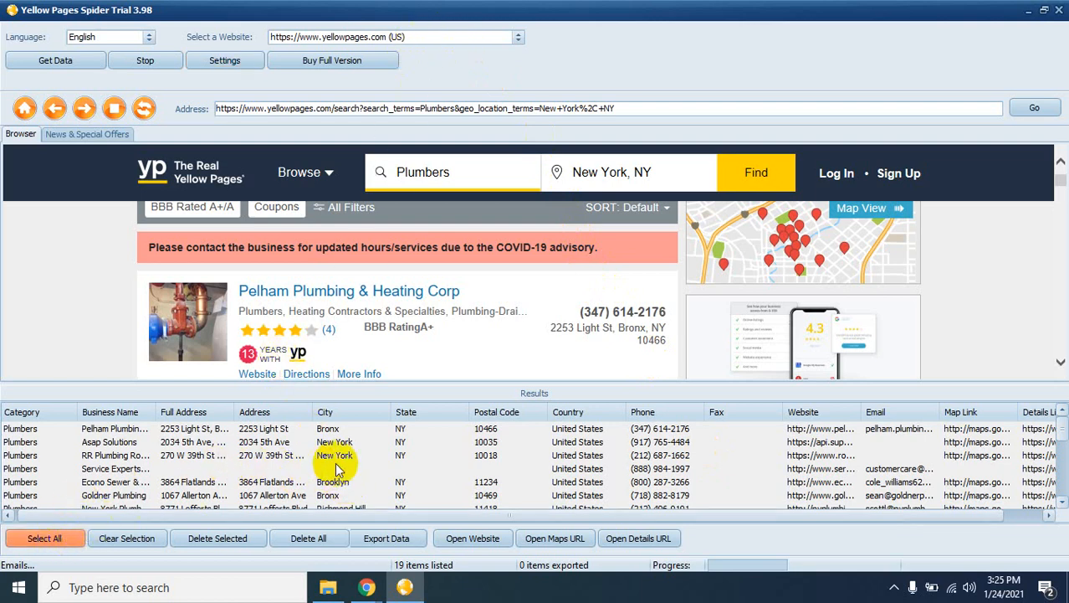
{"action": "scroll", "coordinate": [335, 469], "scroll_direction": "down", "scroll_amount": 4}
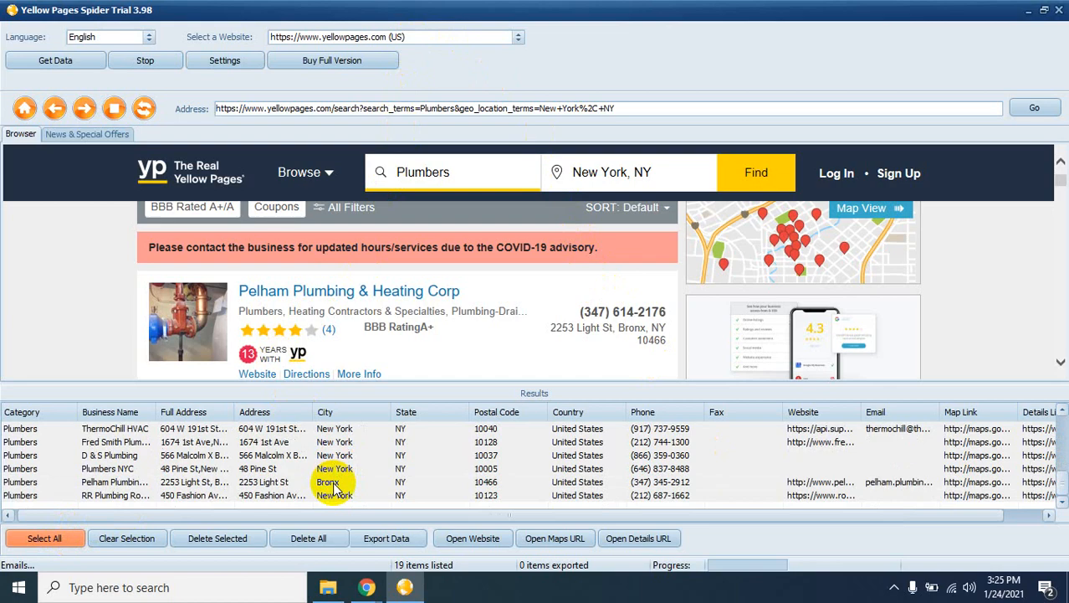
{"action": "scroll", "coordinate": [334, 487], "scroll_direction": "down", "scroll_amount": 3}
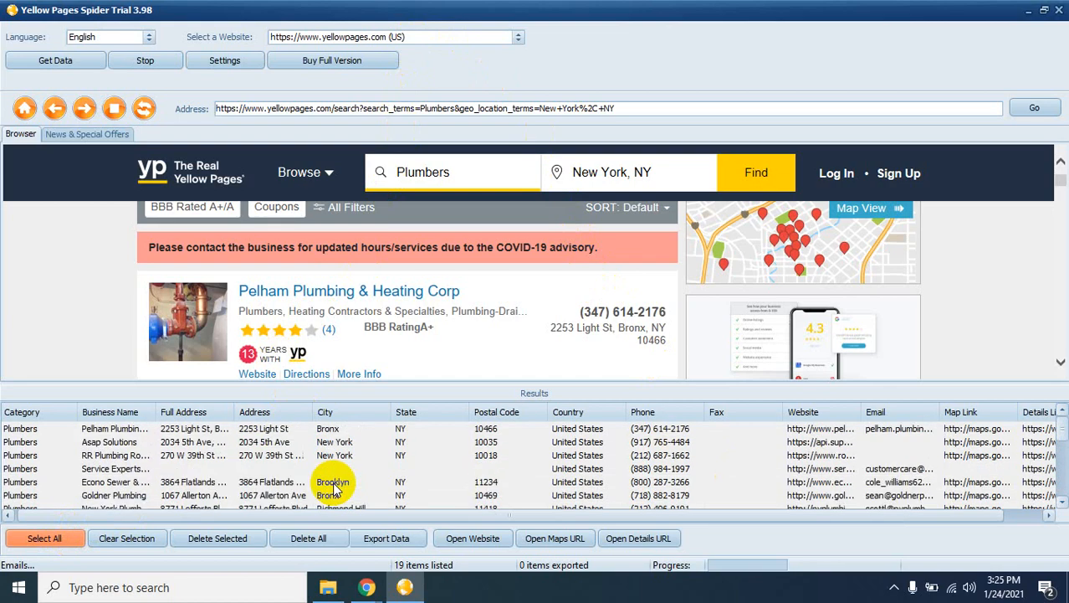
{"action": "scroll", "coordinate": [333, 485], "scroll_direction": "up", "scroll_amount": 3}
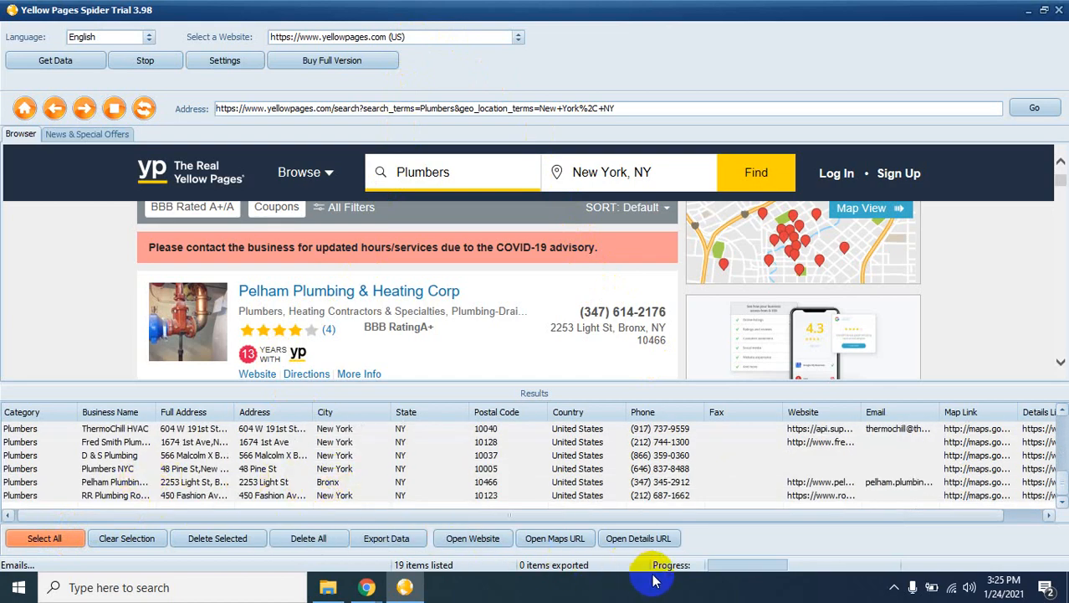
Step: Check the hidden system tray icons and the class meeting in Chrome
{"action": "left_click", "coordinate": [894, 589]}
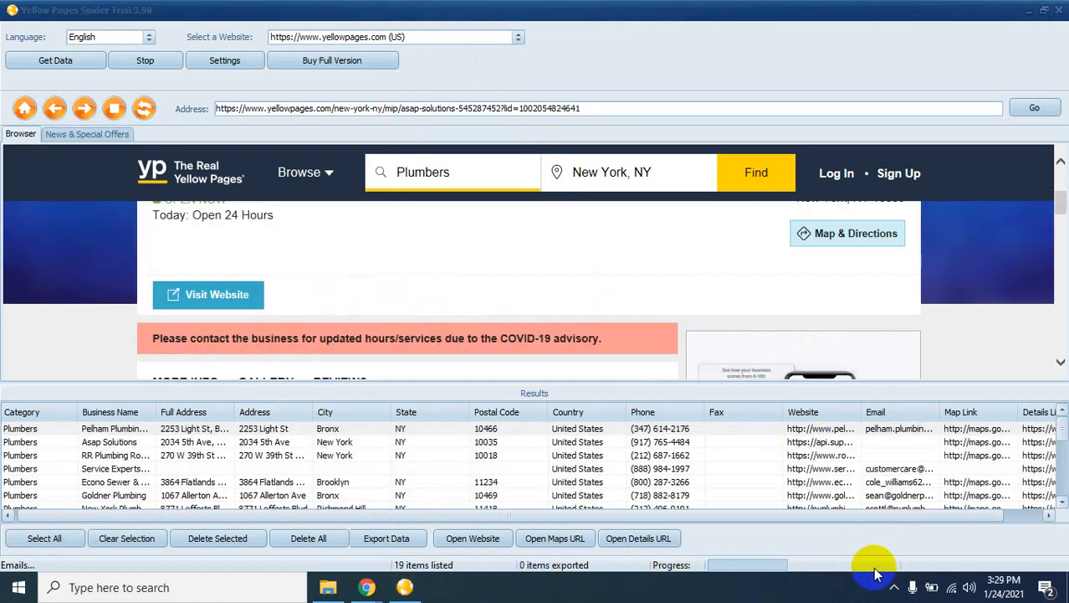
{"action": "left_click", "coordinate": [894, 588]}
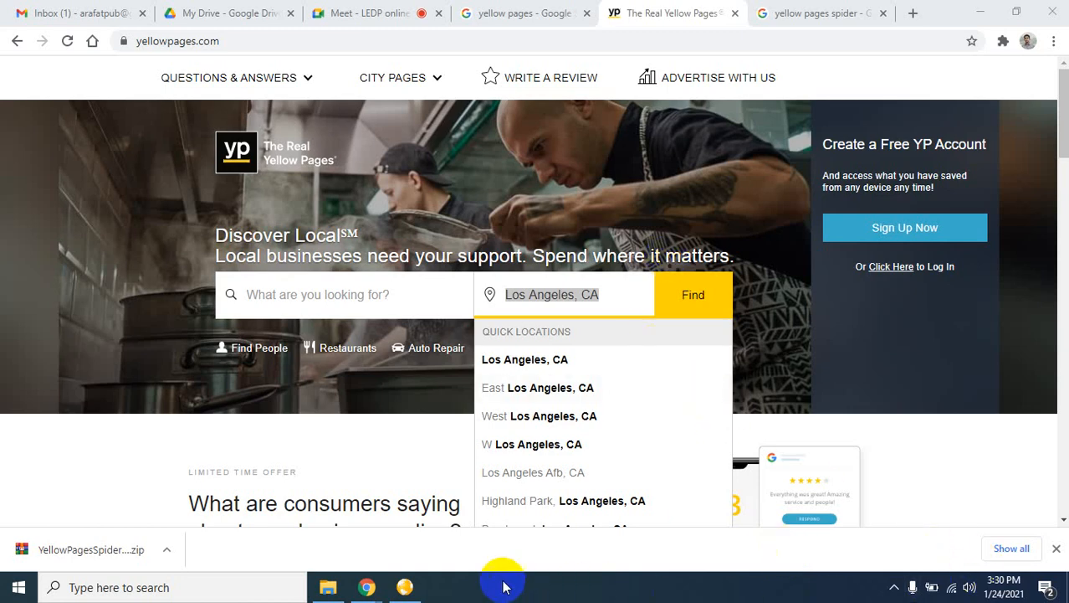
{"action": "left_click", "coordinate": [415, 12]}
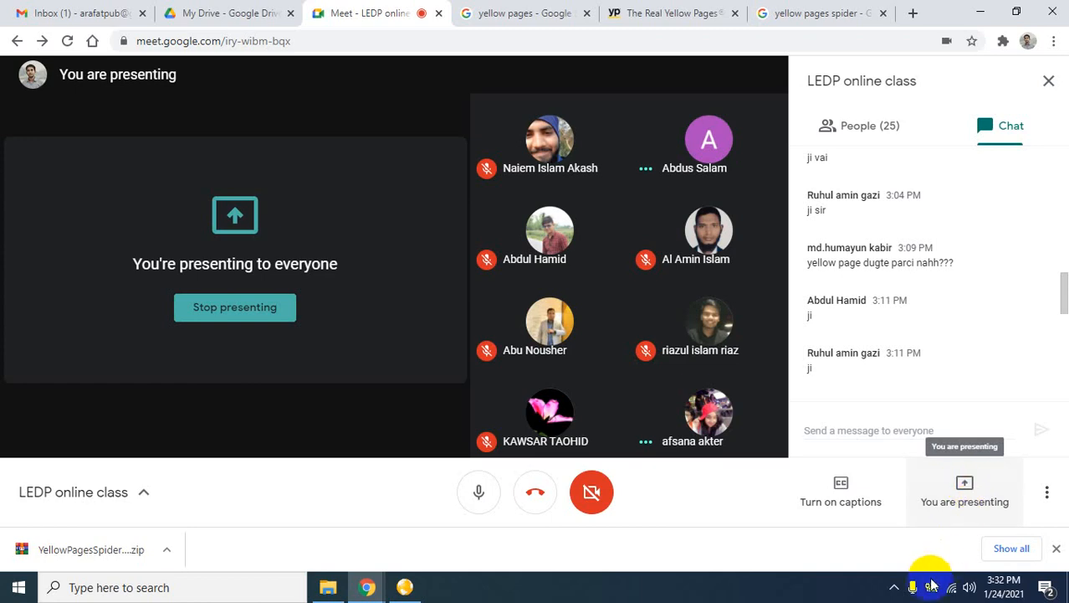
{"action": "left_click", "coordinate": [895, 586]}
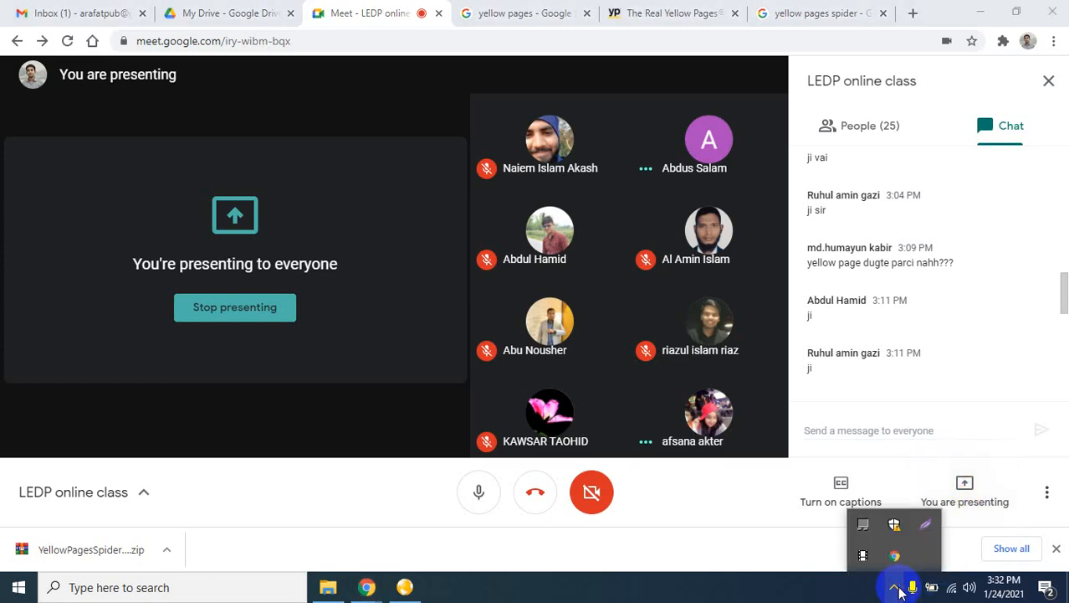
Step: Search Google for "ypspider" and open the ypspider.net Yellow Pages Extractor site
{"action": "left_click", "coordinate": [824, 14]}
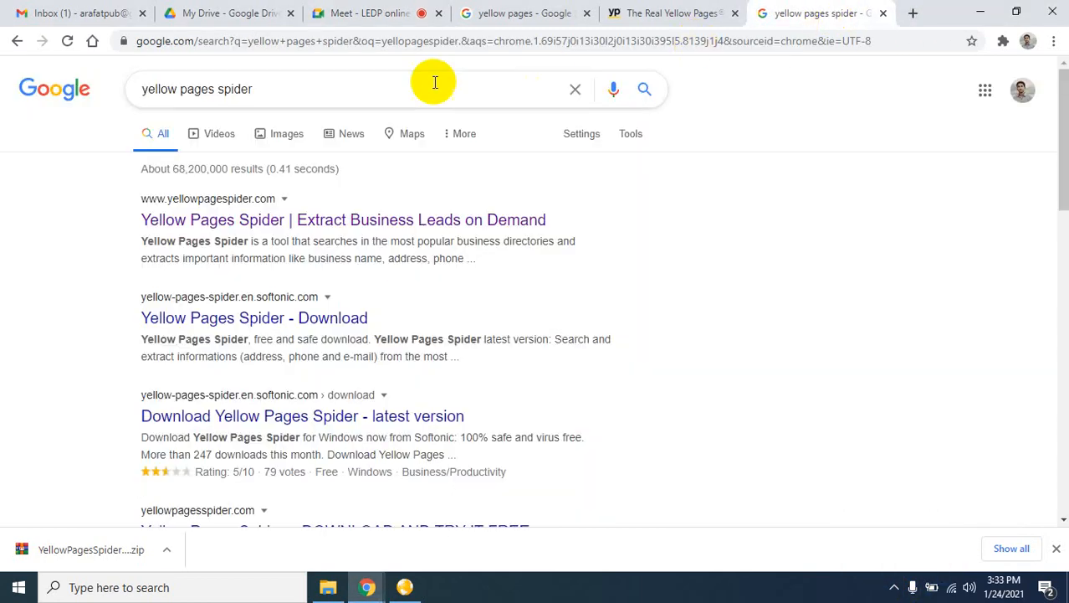
{"action": "triple_click", "coordinate": [268, 87]}
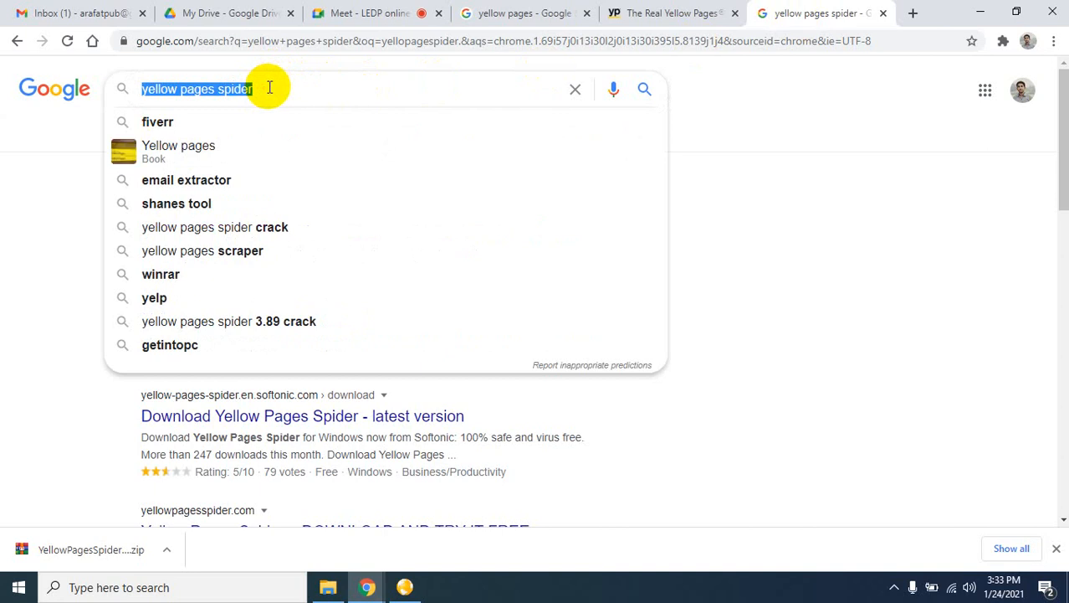
{"action": "type", "text": "yp"}
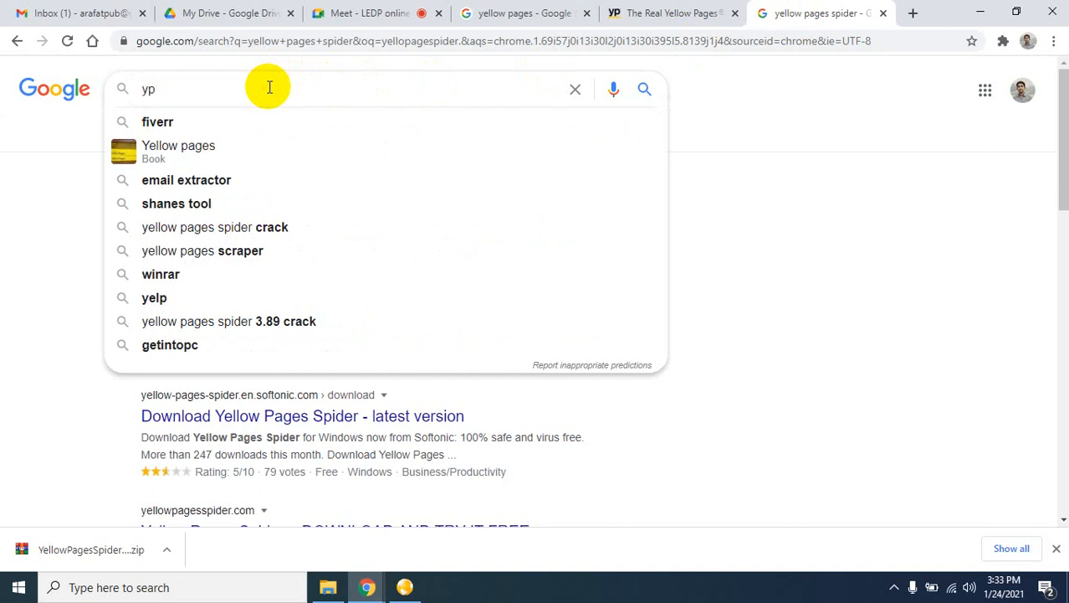
{"action": "type", "text": "spider"}
{"action": "key", "text": "Return"}
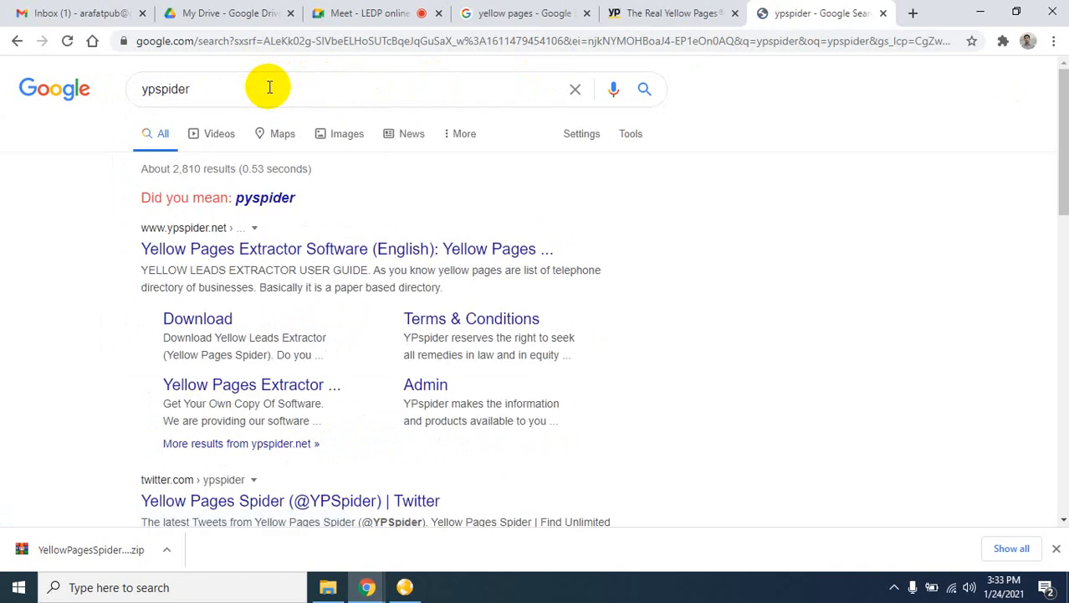
{"action": "left_click", "coordinate": [270, 249]}
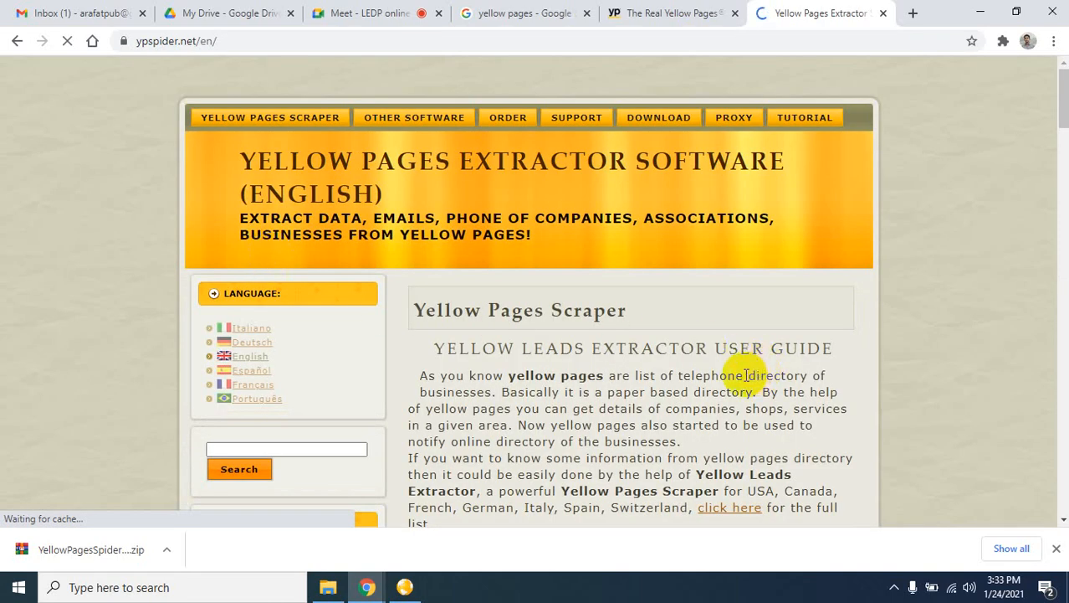
Step: Download the Yellow Leads Extractor trial and launch its installer
{"action": "scroll", "coordinate": [746, 376], "scroll_direction": "down", "scroll_amount": 5}
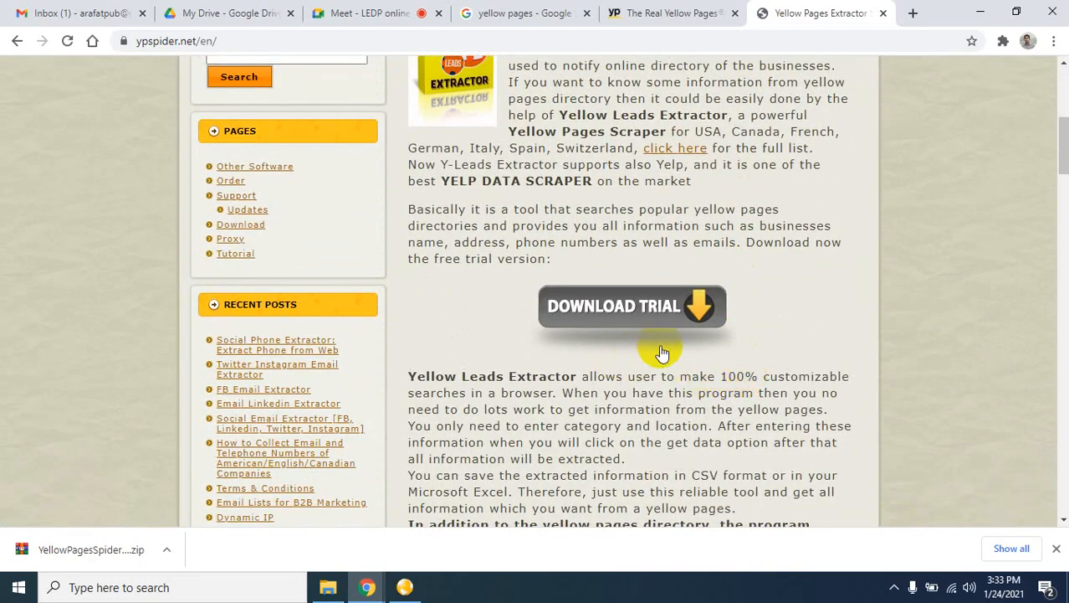
{"action": "left_click", "coordinate": [654, 320]}
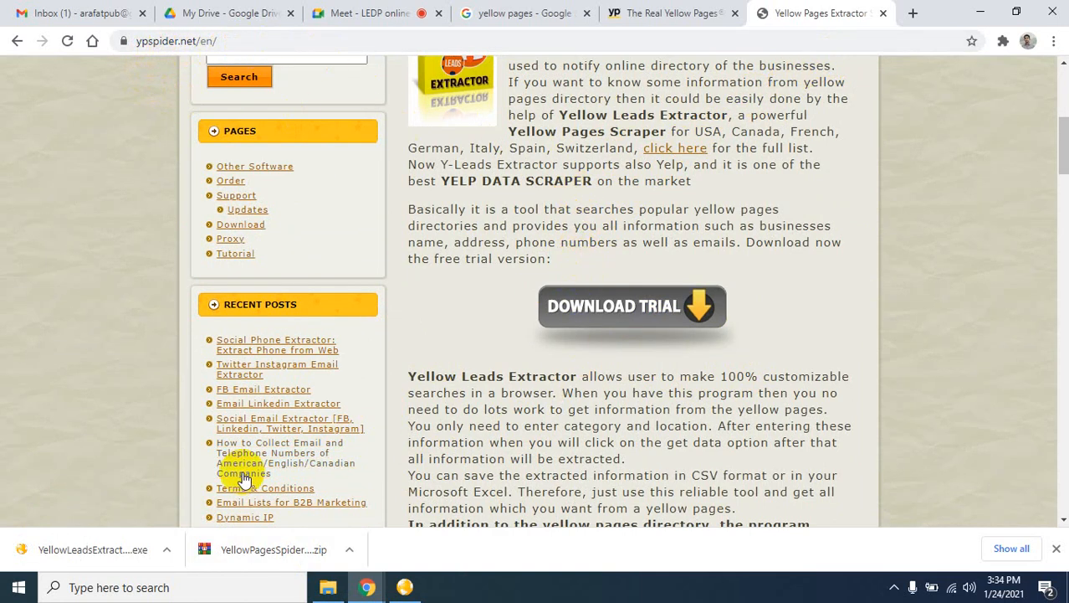
{"action": "left_click", "coordinate": [167, 554]}
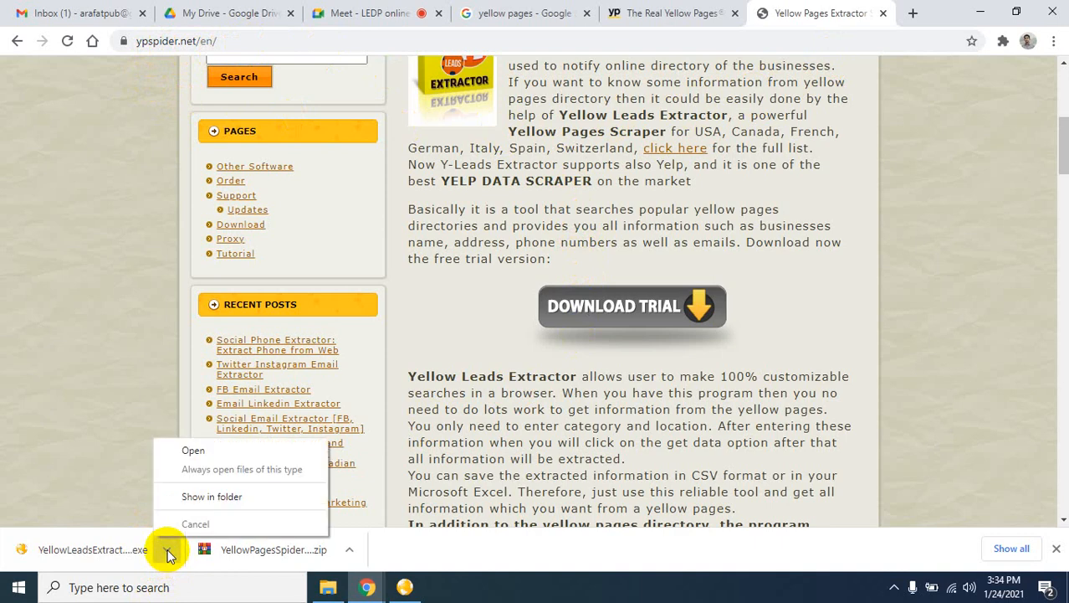
{"action": "left_click", "coordinate": [206, 452]}
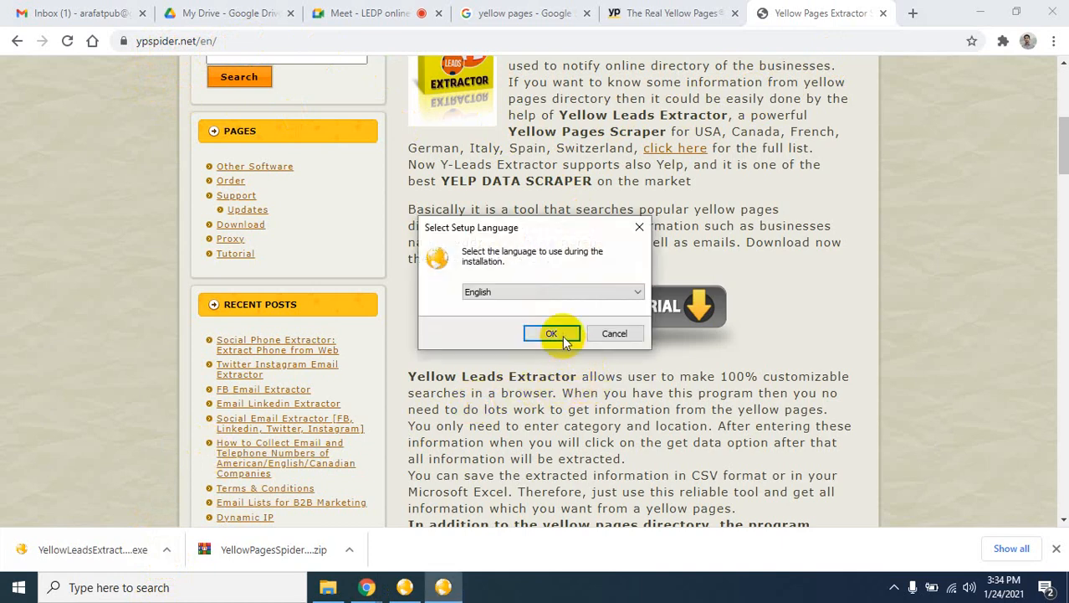
Step: Install Yellow Leads Extractor with English as the setup language, the default destination folder and a desktop shortcut
{"action": "left_click", "coordinate": [563, 337]}
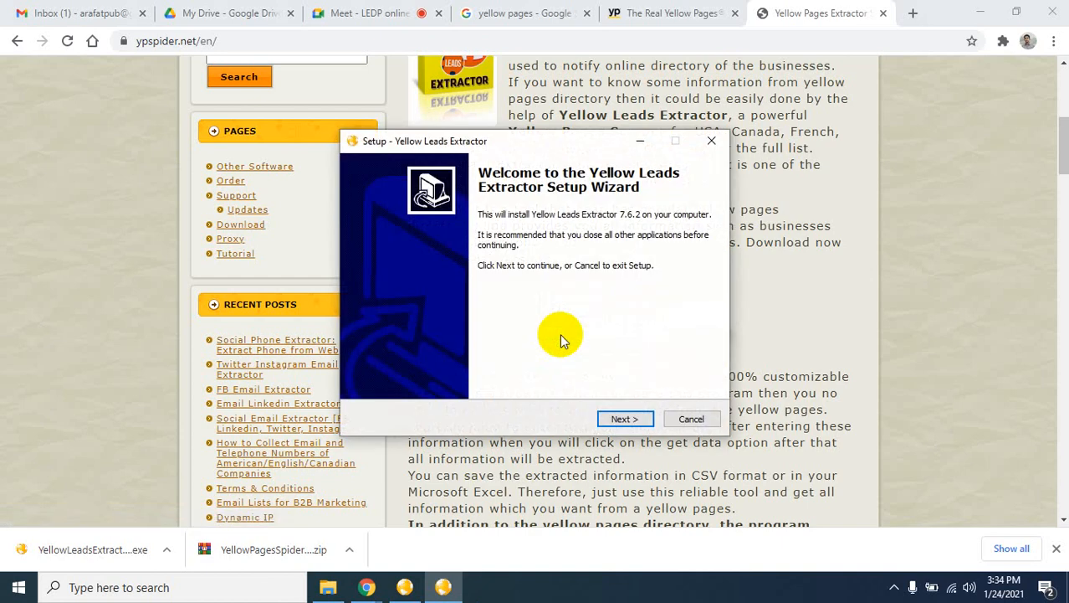
{"action": "left_click", "coordinate": [637, 418]}
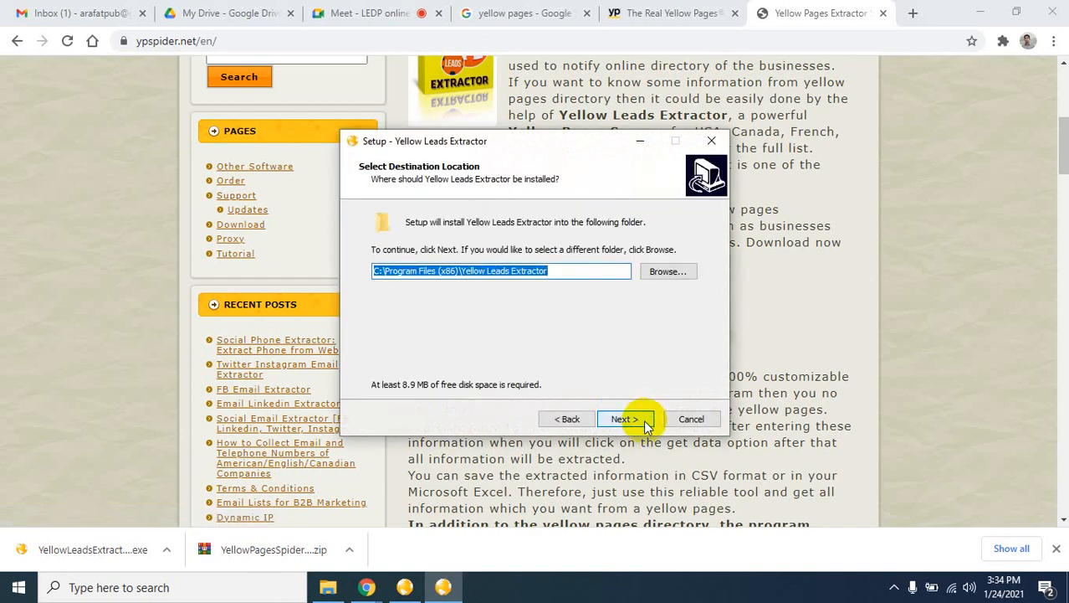
{"action": "left_click", "coordinate": [646, 423]}
{"action": "left_click", "coordinate": [646, 424]}
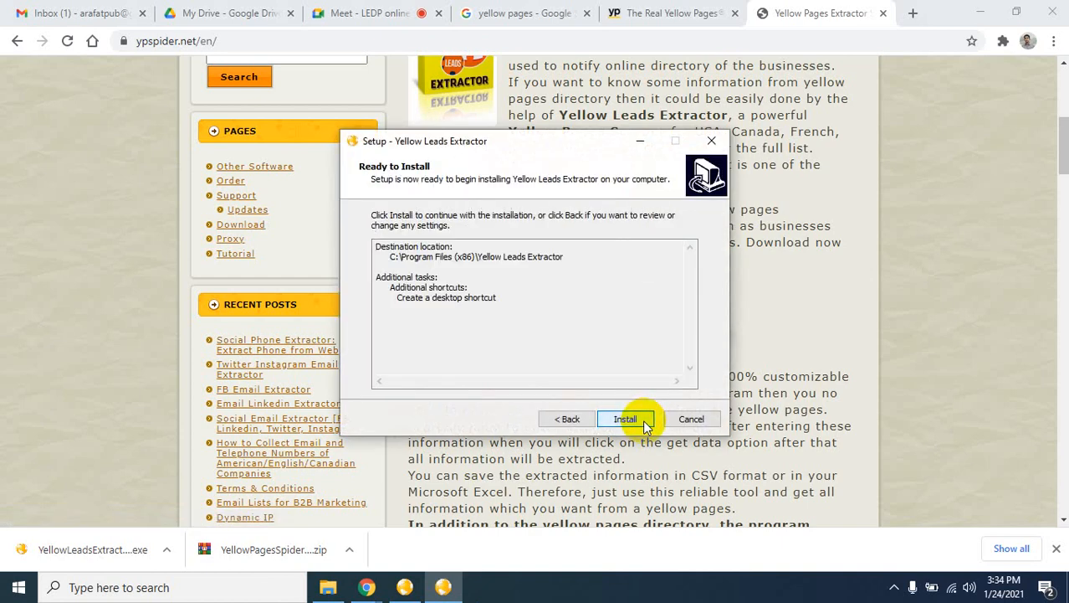
{"action": "left_click", "coordinate": [628, 420]}
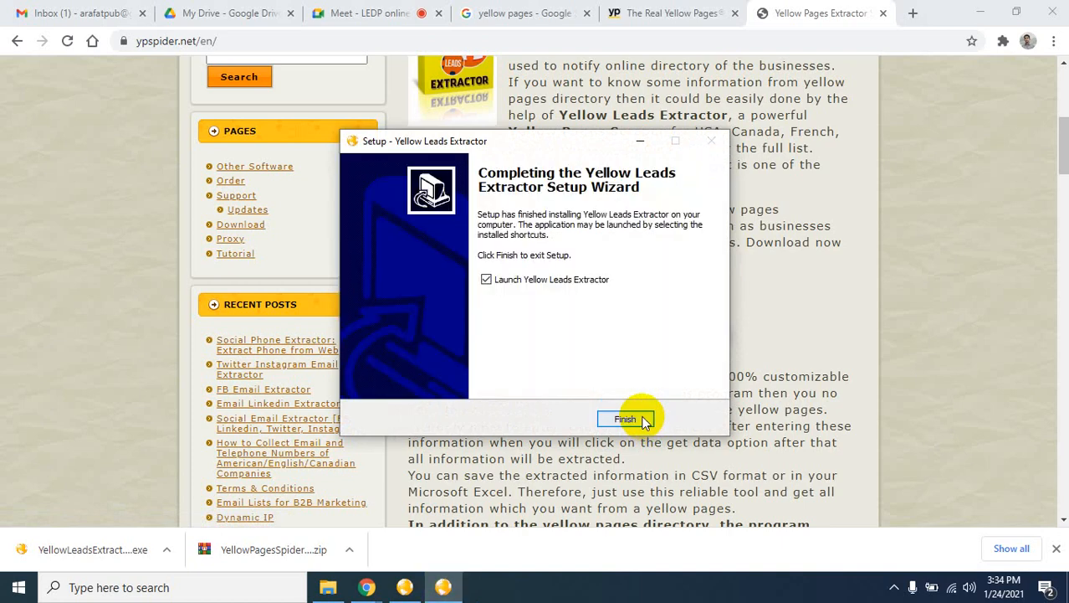
Step: Check the Google Meet class and finish the setup wizard with launching Yellow Leads Extractor enabled
{"action": "left_click", "coordinate": [398, 15]}
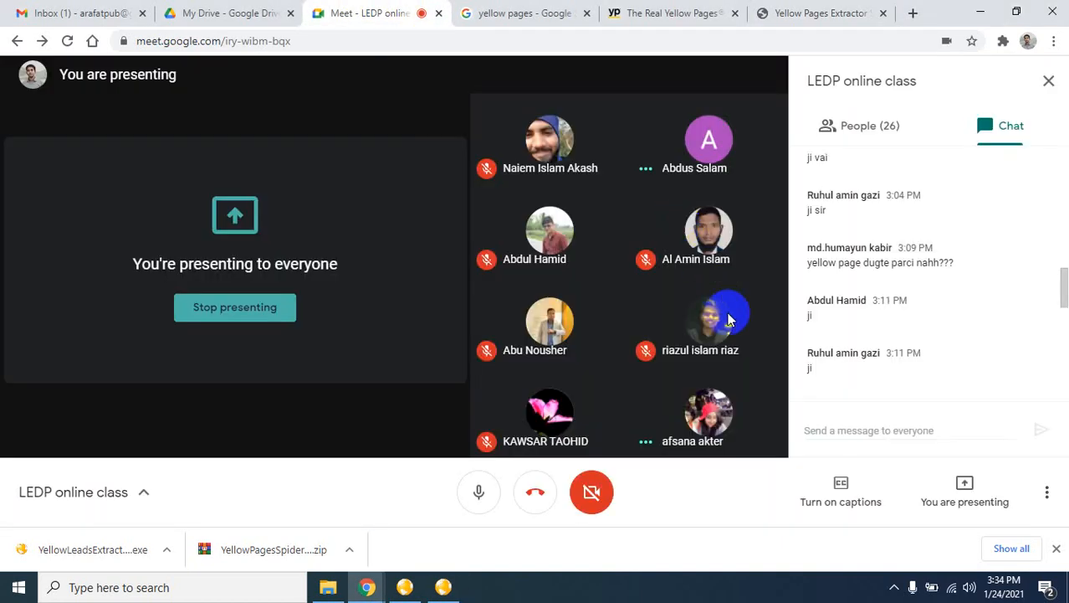
{"action": "left_click", "coordinate": [779, 14]}
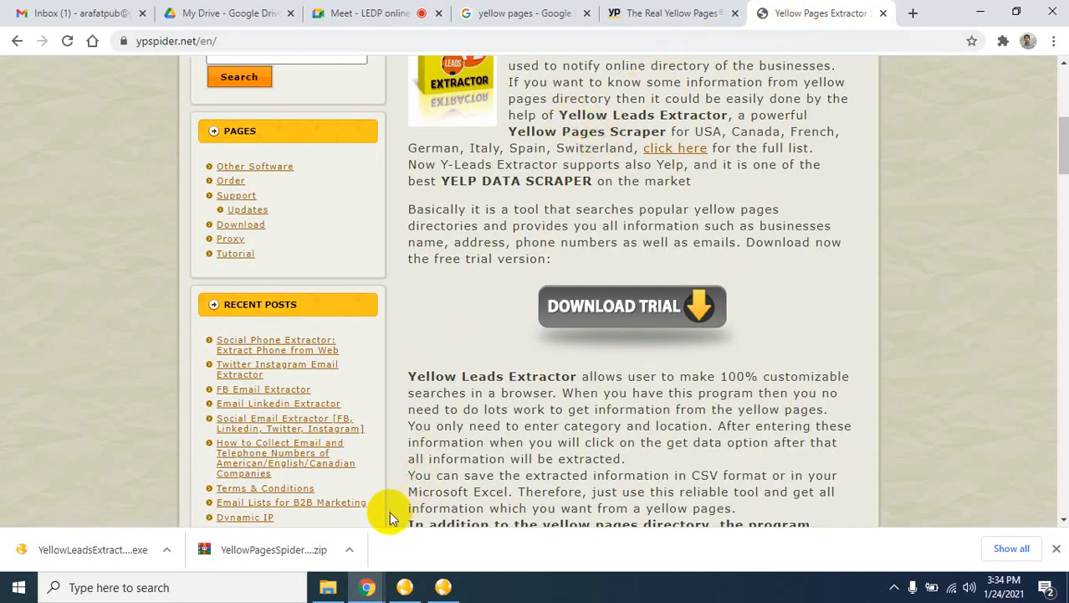
{"action": "left_click", "coordinate": [443, 585]}
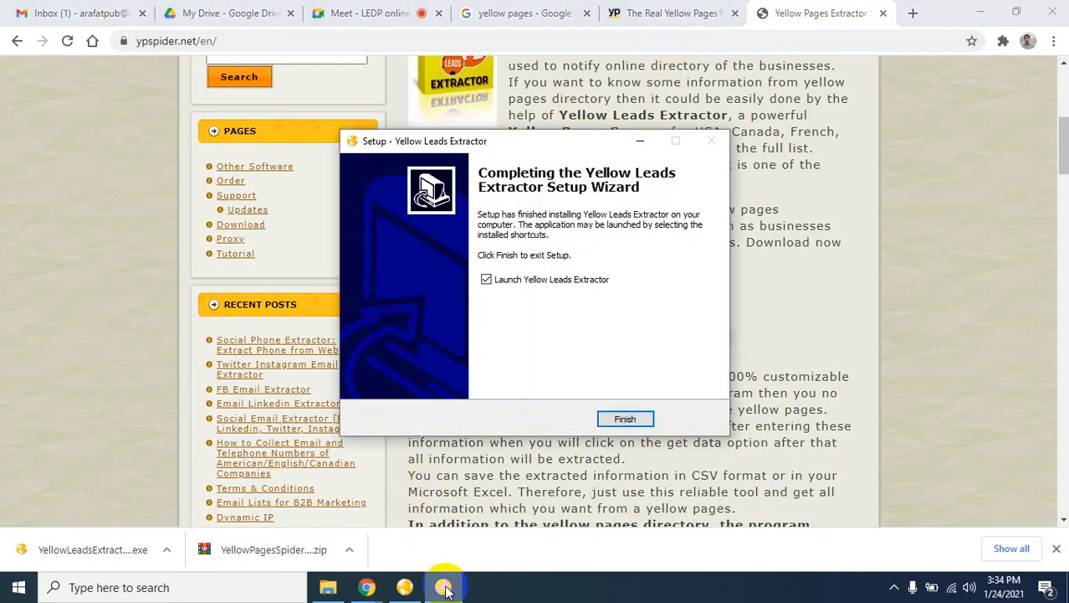
{"action": "left_click", "coordinate": [623, 418]}
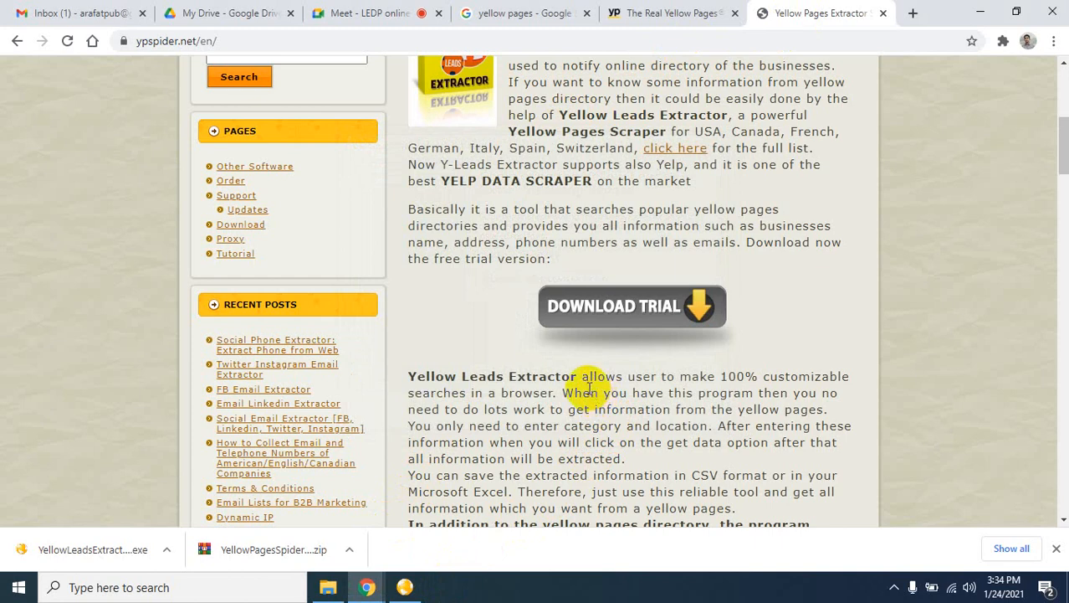
Step: View the Yellow Pages Spider window, minimize it, and maximize the Yellow Leads Extractor window
{"action": "left_click", "coordinate": [405, 587]}
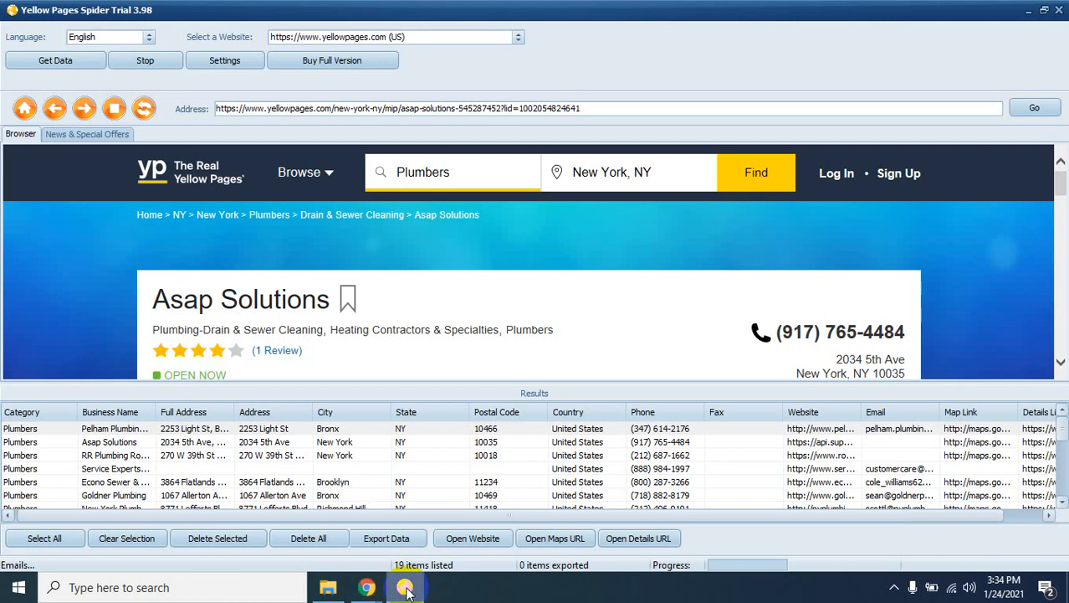
{"action": "left_click", "coordinate": [1029, 11]}
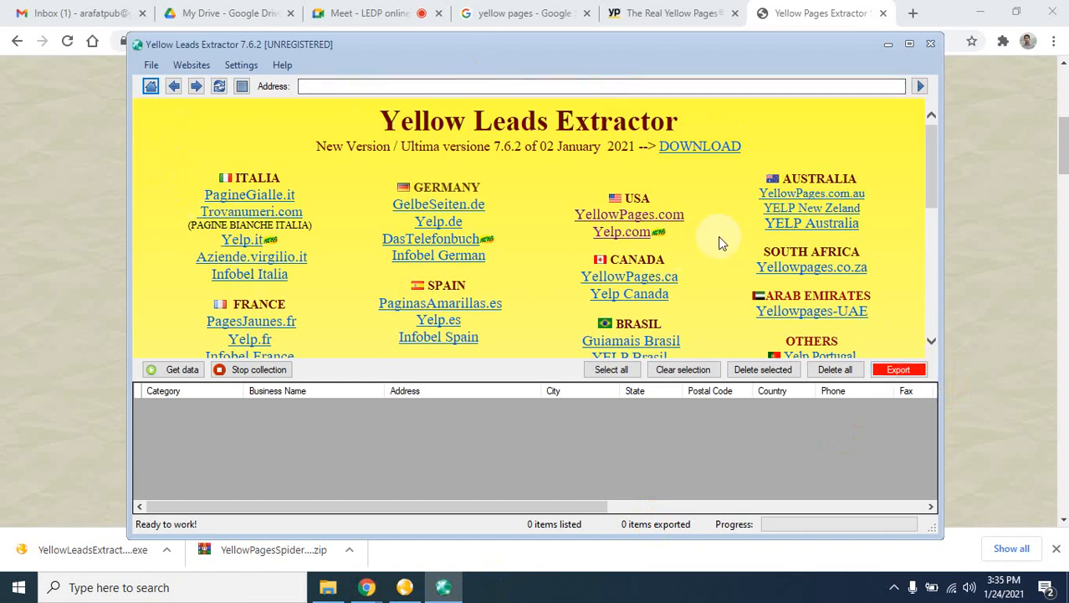
{"action": "left_click", "coordinate": [912, 45]}
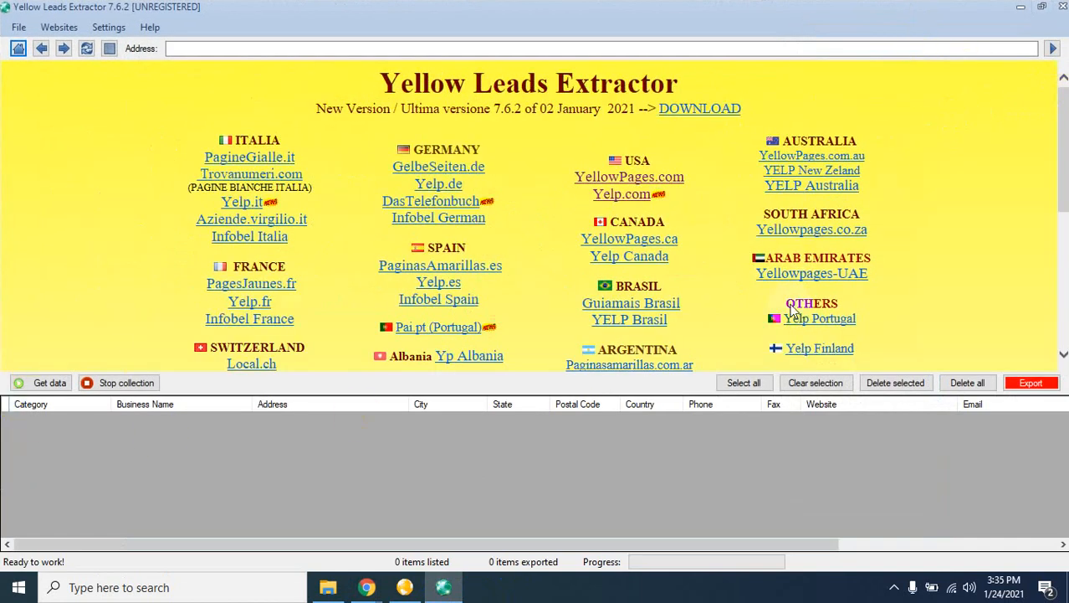
Step: Examine the countries and business directories offered on the Yellow Leads Extractor home page
{"action": "left_click_drag", "start_coordinate": [873, 212], "coordinate": [855, 194]}
{"action": "left_click", "coordinate": [917, 215]}
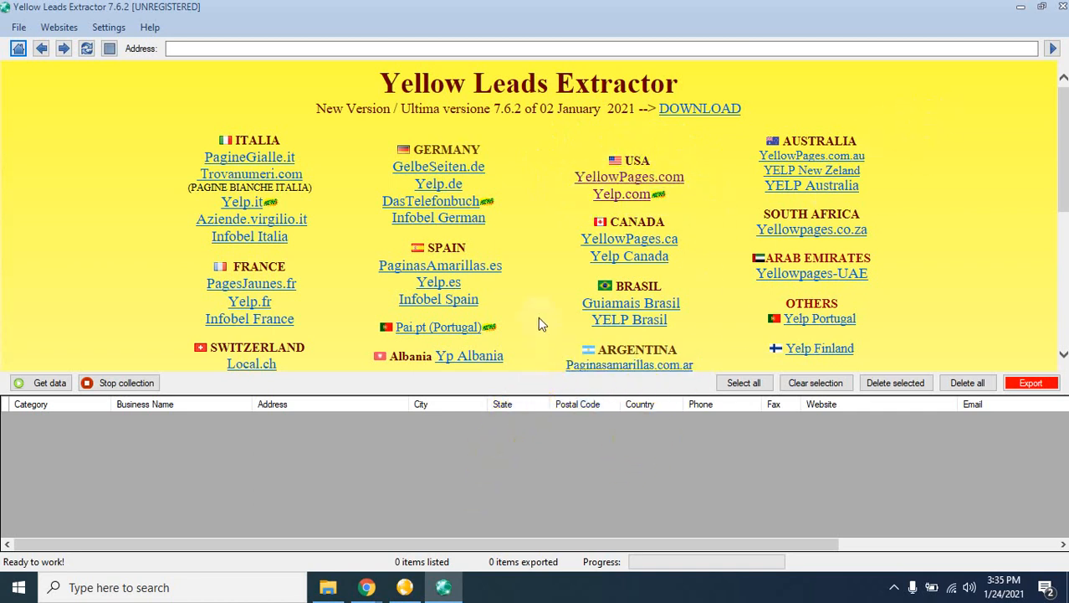
{"action": "left_click_drag", "start_coordinate": [381, 211], "coordinate": [400, 228]}
{"action": "left_click", "coordinate": [400, 233]}
{"action": "left_click_drag", "start_coordinate": [485, 200], "coordinate": [427, 212]}
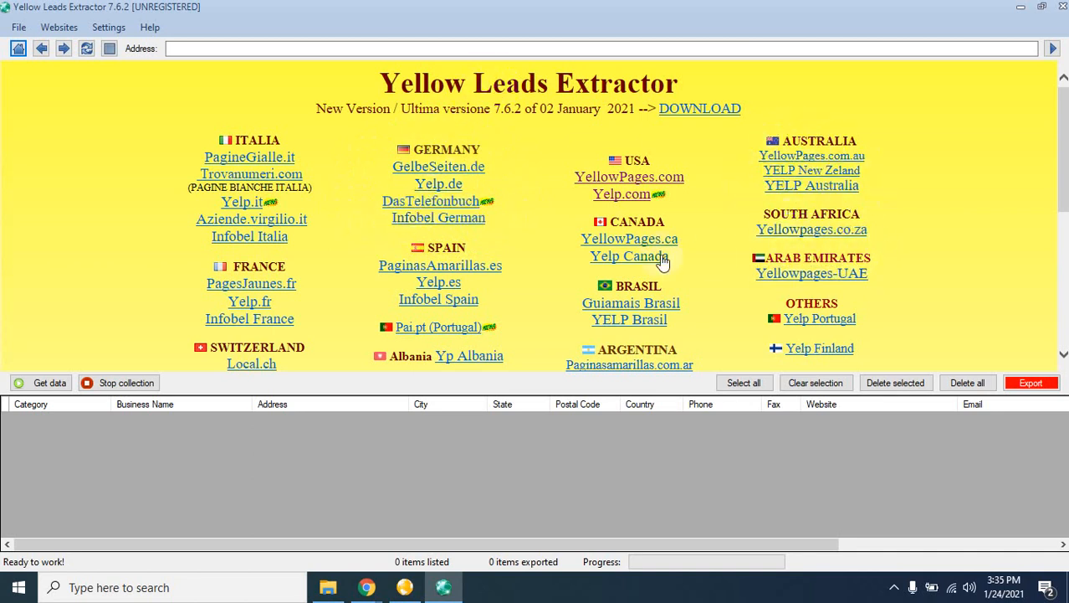
{"action": "scroll", "coordinate": [847, 284], "scroll_direction": "down", "scroll_amount": 2}
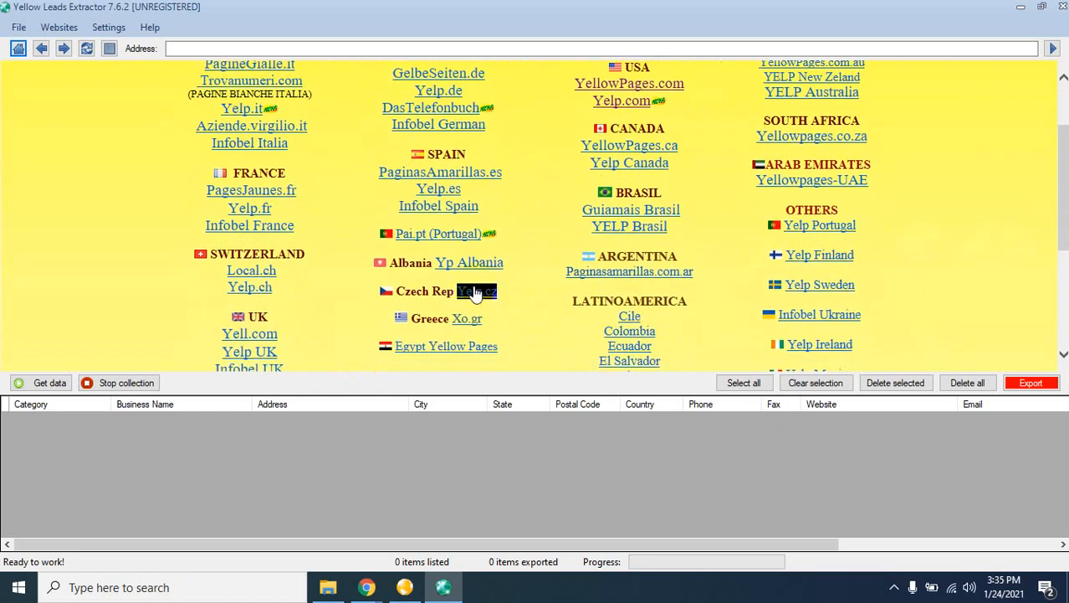
{"action": "scroll", "coordinate": [318, 296], "scroll_direction": "down", "scroll_amount": 2}
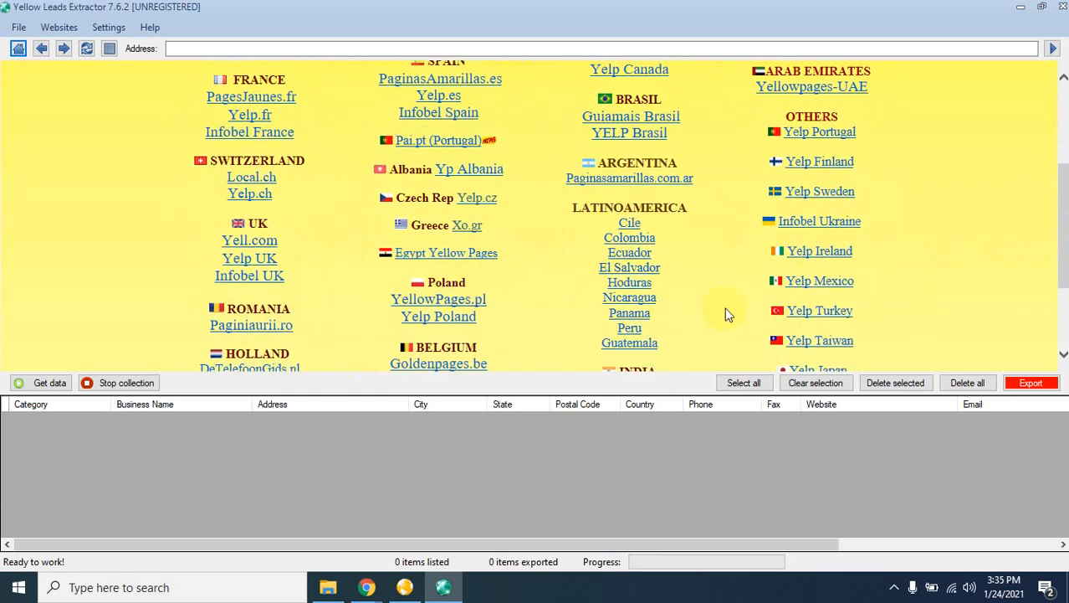
{"action": "scroll", "coordinate": [726, 310], "scroll_direction": "up", "scroll_amount": 4}
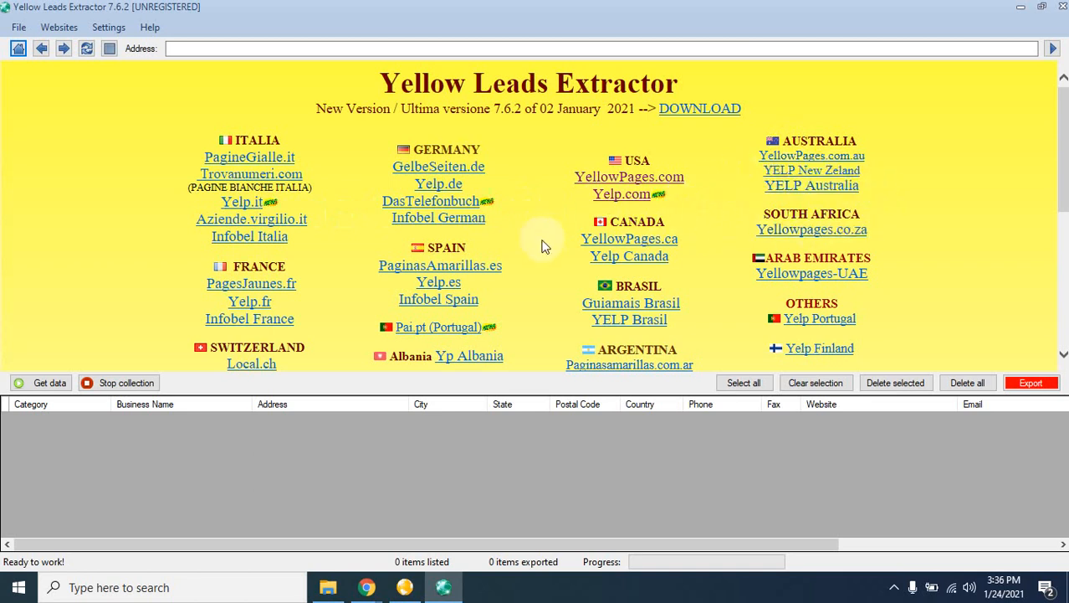
Step: Open the YellowPages.com directory listed under USA and look over its home page
{"action": "left_click", "coordinate": [624, 177]}
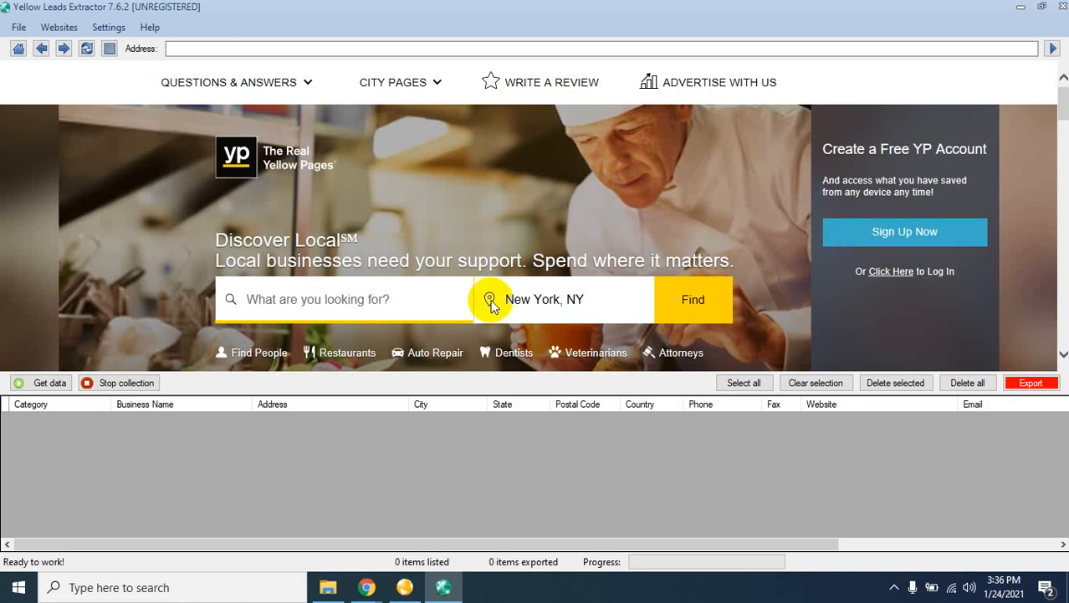
{"action": "scroll", "coordinate": [337, 246], "scroll_direction": "down", "scroll_amount": 3}
{"action": "scroll", "coordinate": [337, 246], "scroll_direction": "up", "scroll_amount": 4}
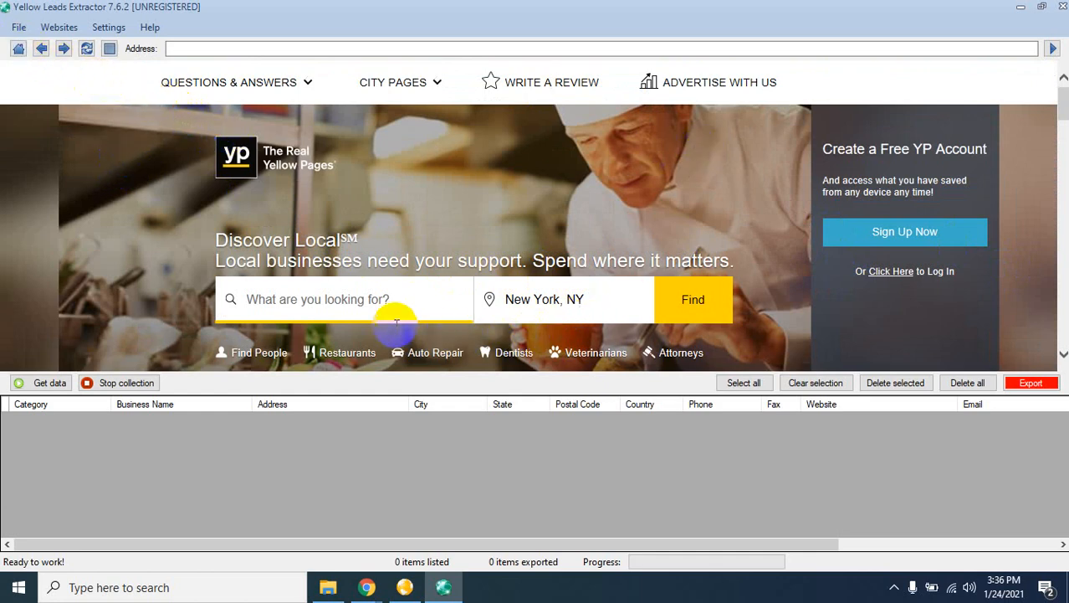
Step: Search the directory for restaurant in New York, NY and start extracting data from the resulting listings
{"action": "left_click", "coordinate": [369, 305]}
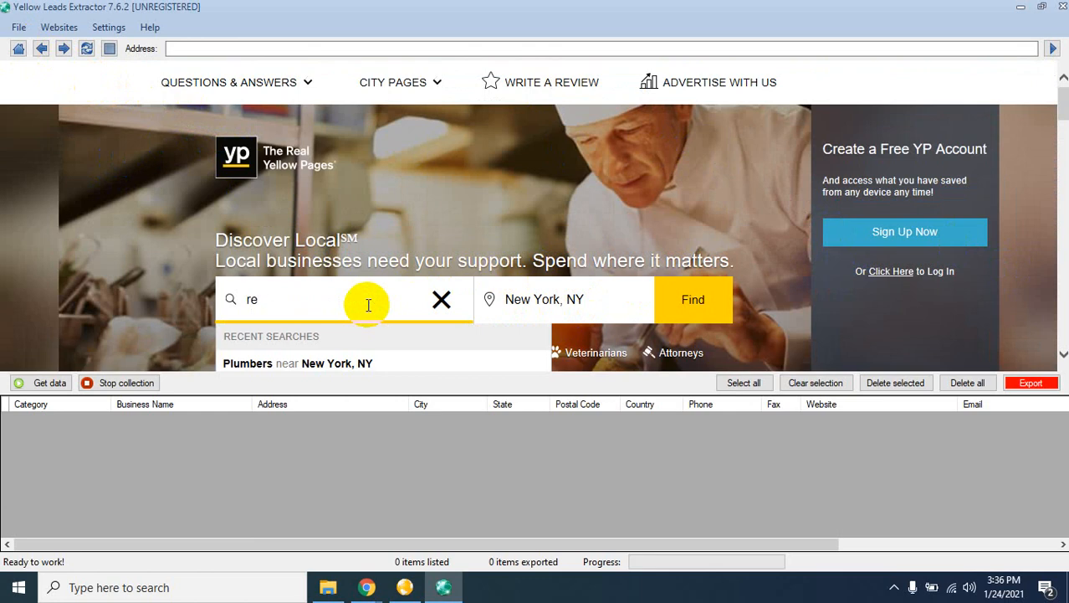
{"action": "type", "text": "restaurant"}
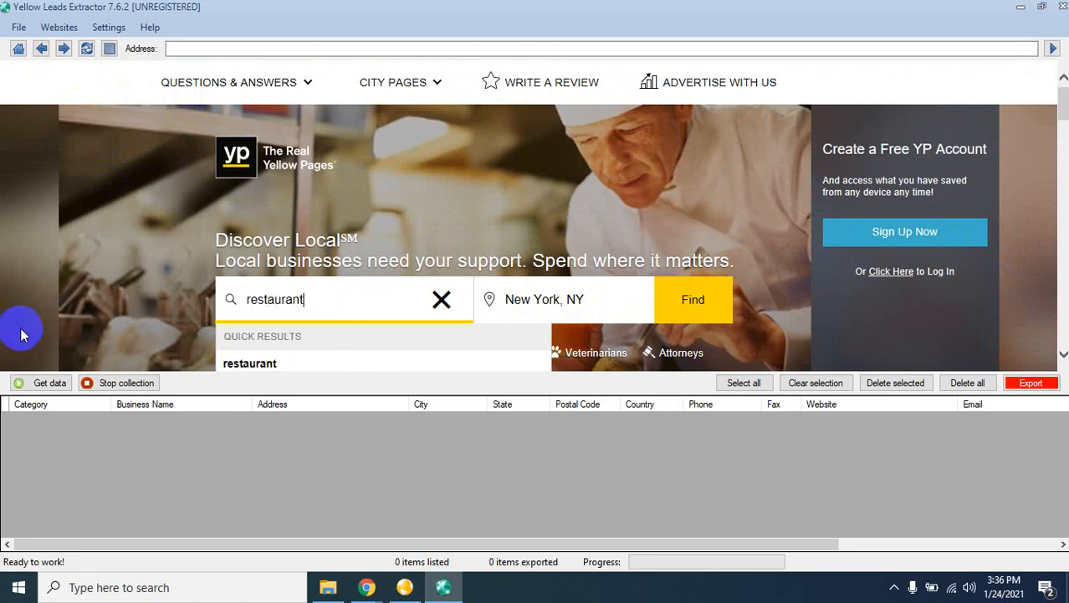
{"action": "left_click", "coordinate": [253, 365]}
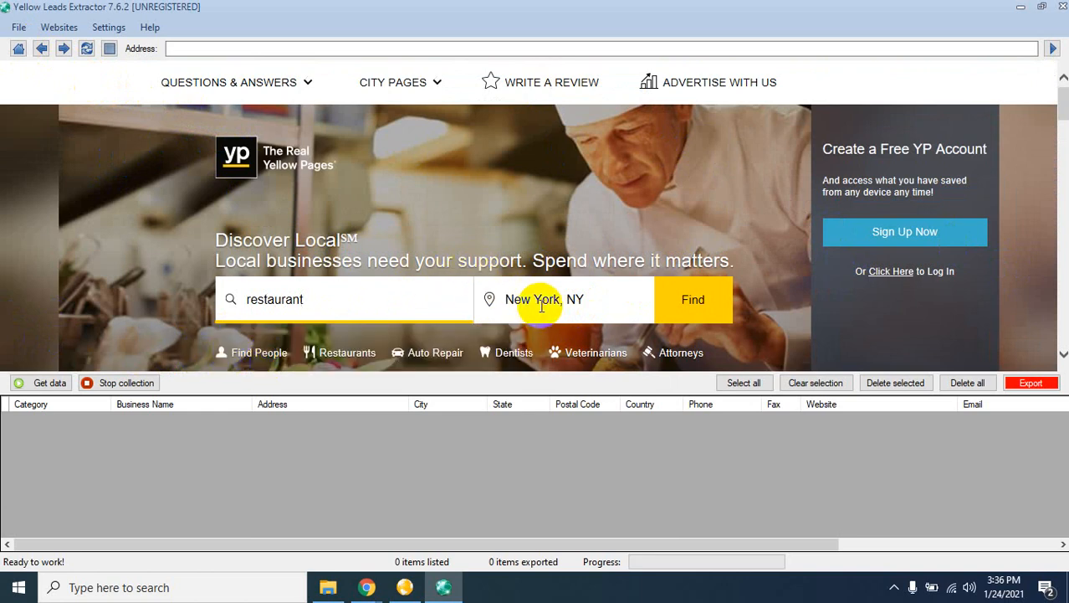
{"action": "scroll", "coordinate": [545, 301], "scroll_direction": "down", "scroll_amount": 1}
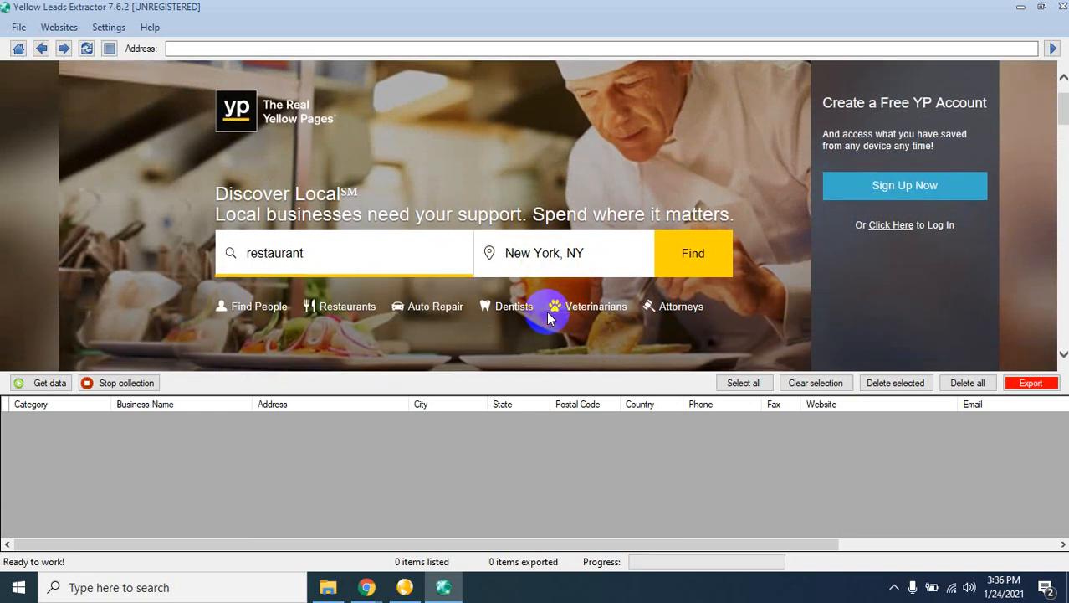
{"action": "left_click", "coordinate": [708, 261]}
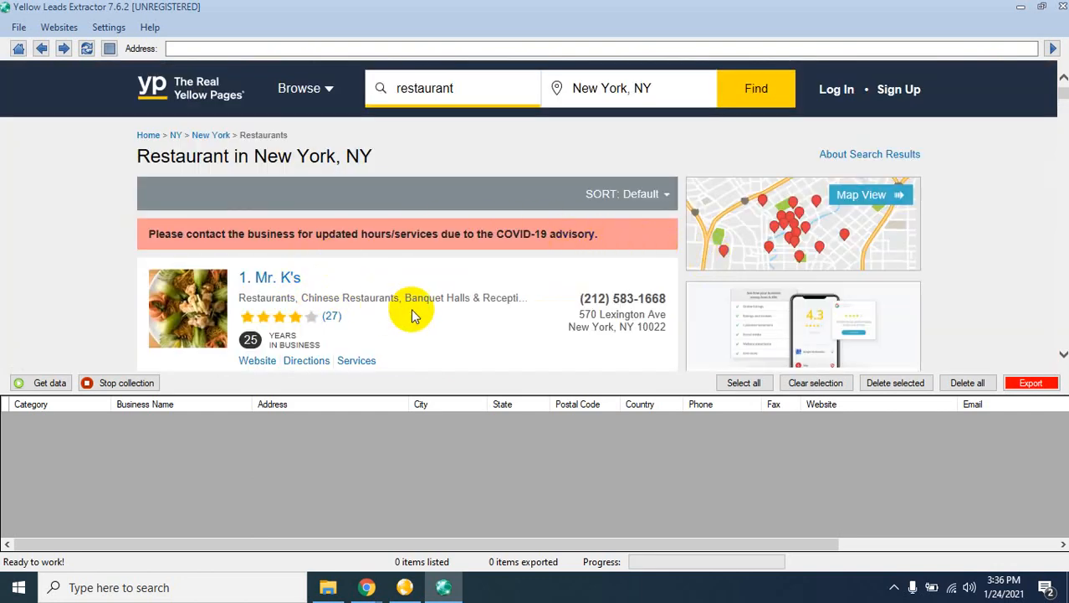
{"action": "scroll", "coordinate": [450, 321], "scroll_direction": "down", "scroll_amount": 2}
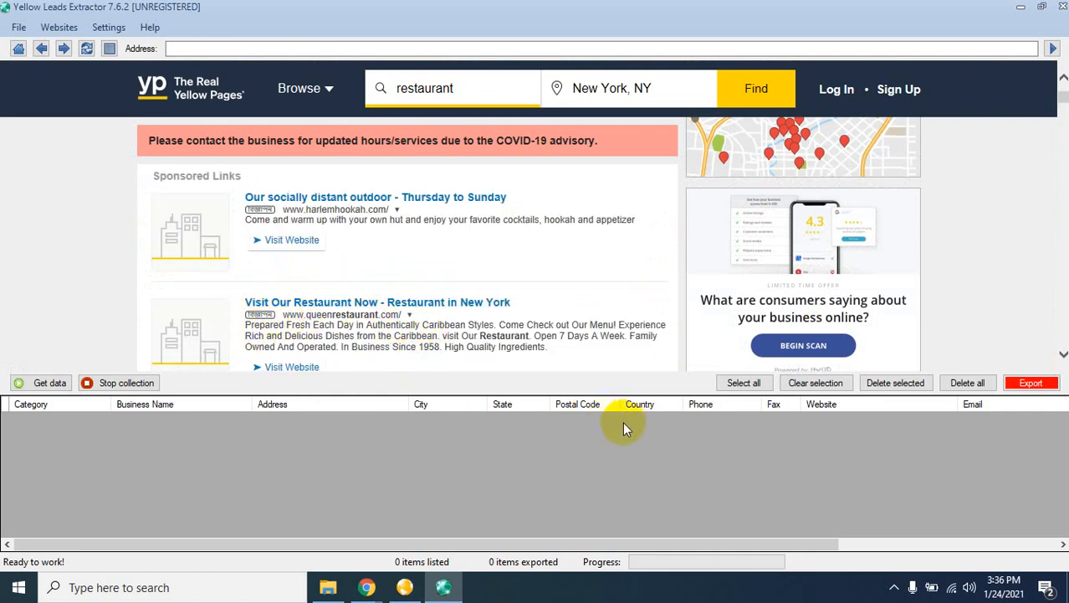
{"action": "left_click", "coordinate": [46, 384]}
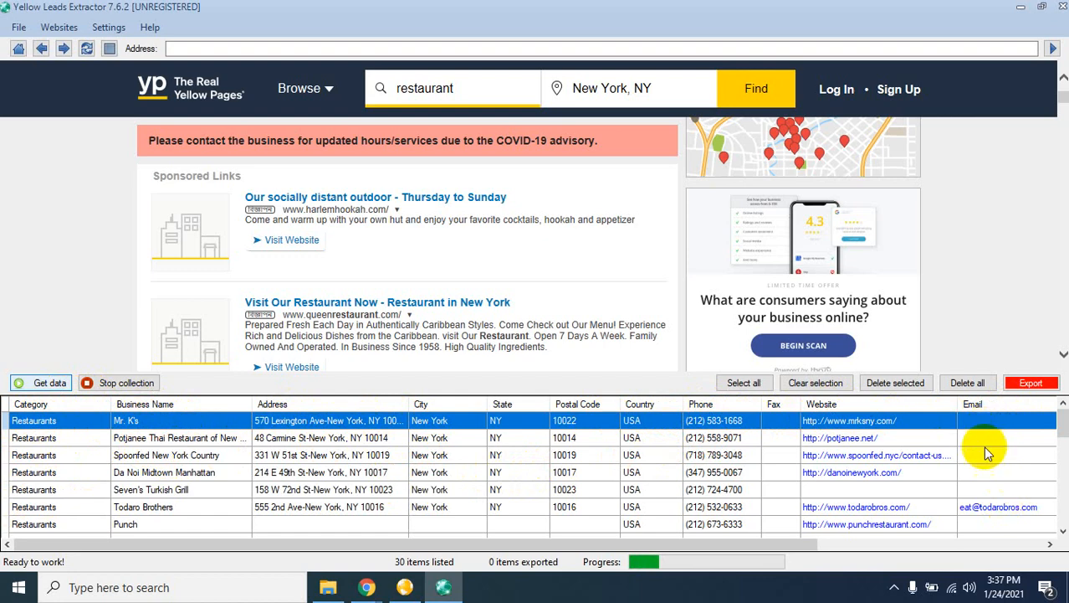
Step: Examine the extracted restaurant records, including their addresses, phone numbers, websites and email entries
{"action": "scroll", "coordinate": [496, 511], "scroll_direction": "down", "scroll_amount": 6}
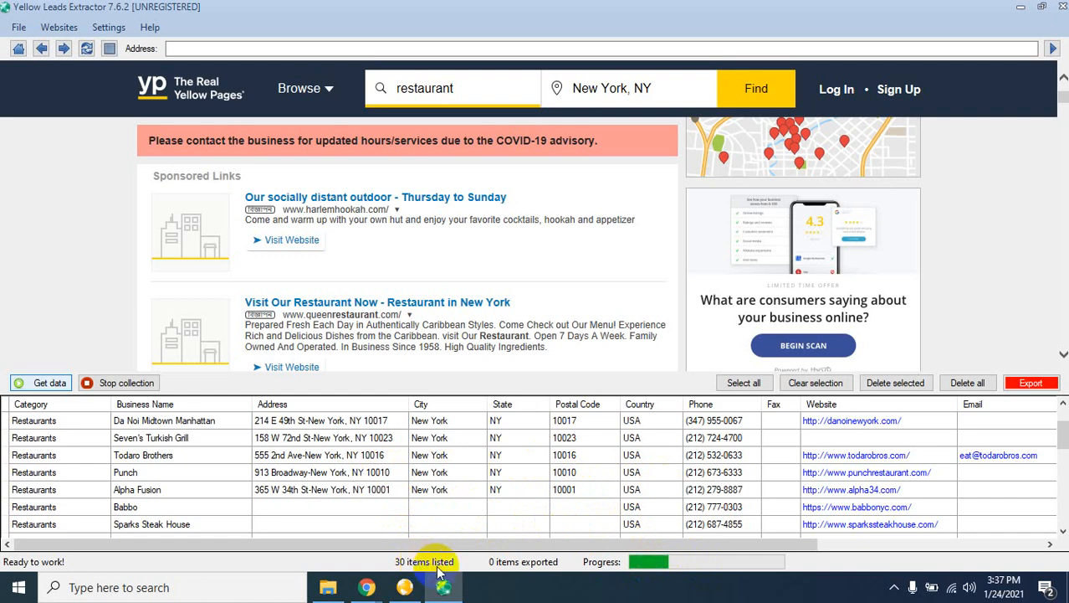
{"action": "scroll", "coordinate": [422, 495], "scroll_direction": "down", "scroll_amount": 1}
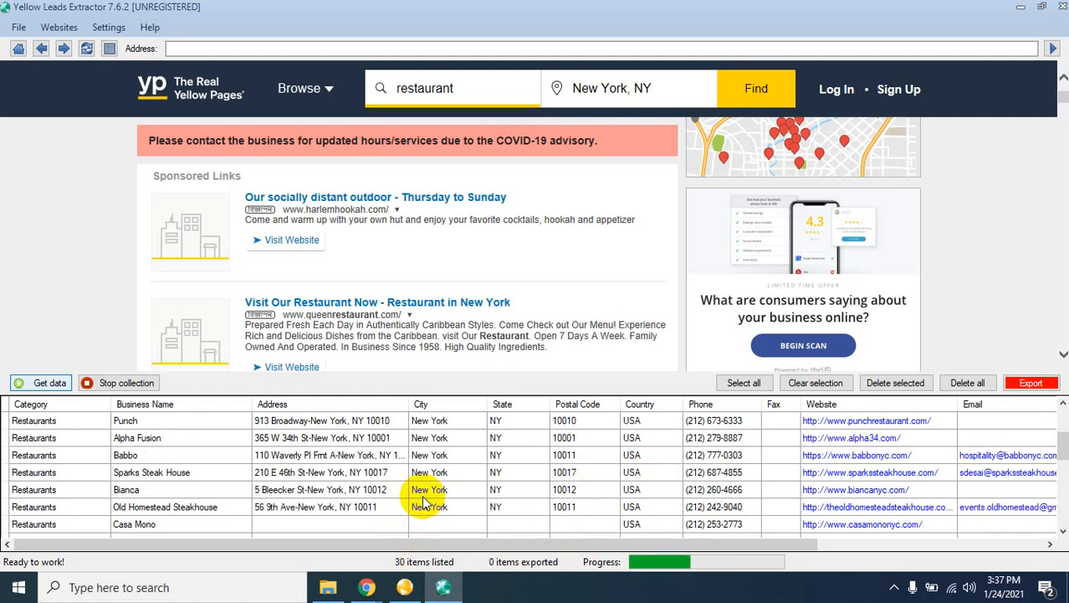
{"action": "scroll", "coordinate": [851, 477], "scroll_direction": "up", "scroll_amount": 2}
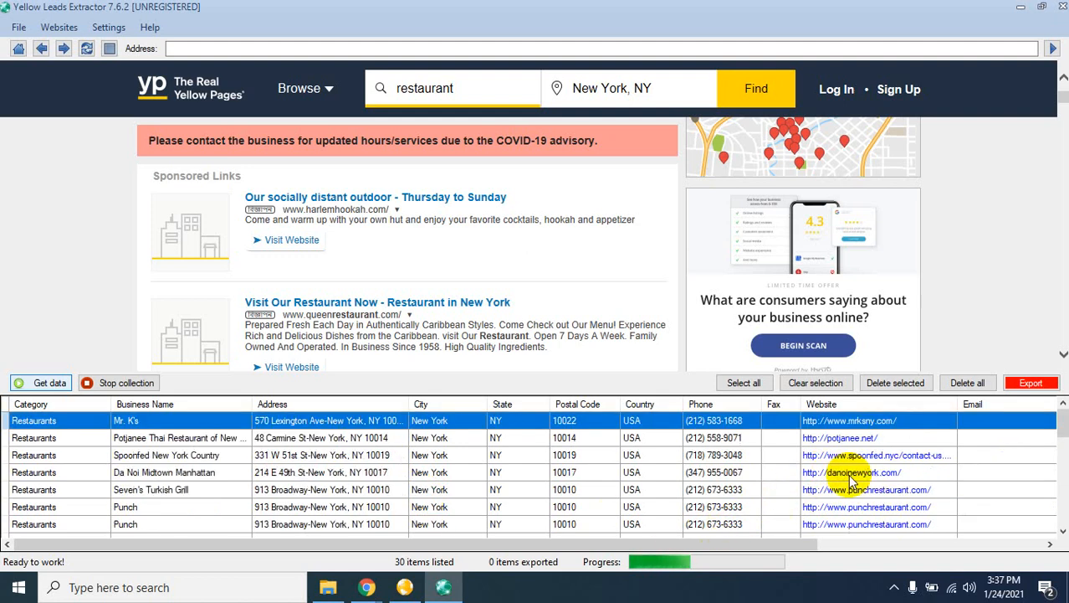
{"action": "scroll", "coordinate": [850, 477], "scroll_direction": "down", "scroll_amount": 1}
{"action": "scroll", "coordinate": [994, 486], "scroll_direction": "down", "scroll_amount": 4}
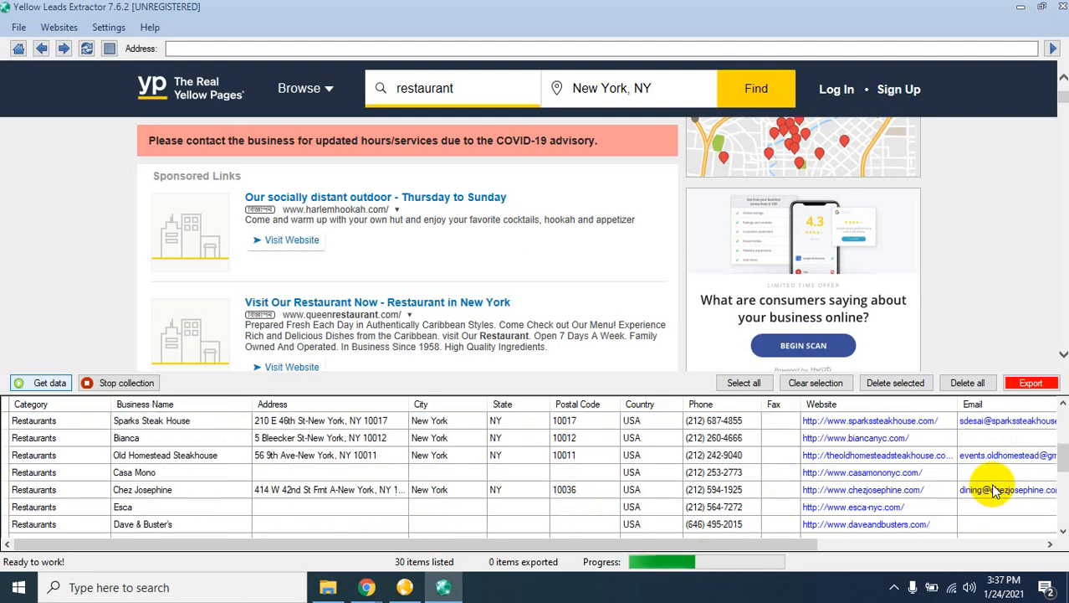
{"action": "scroll", "coordinate": [994, 485], "scroll_direction": "up", "scroll_amount": 5}
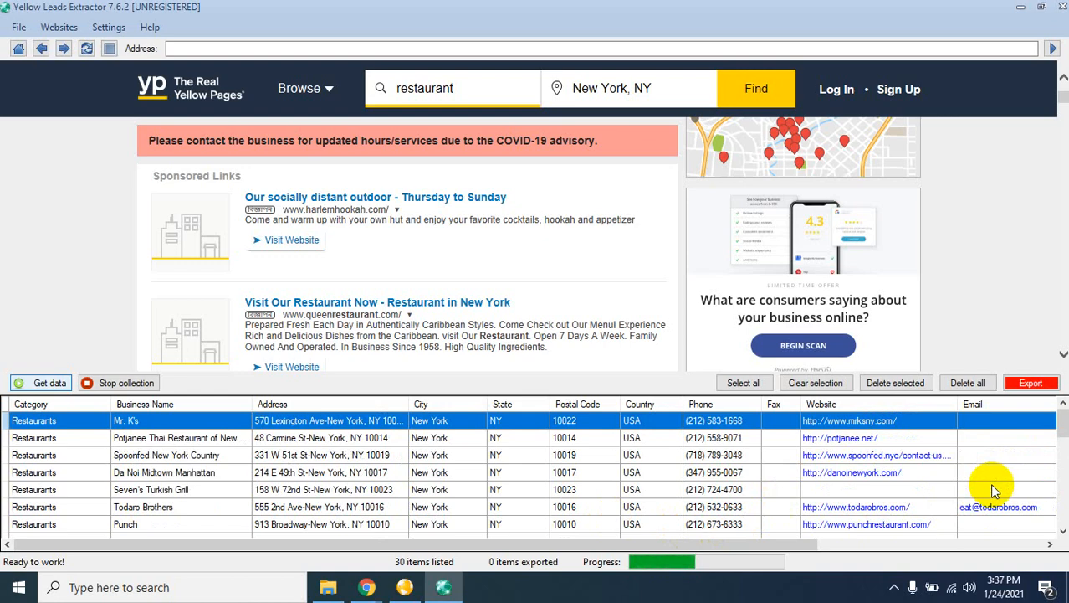
{"action": "scroll", "coordinate": [990, 483], "scroll_direction": "down", "scroll_amount": 4}
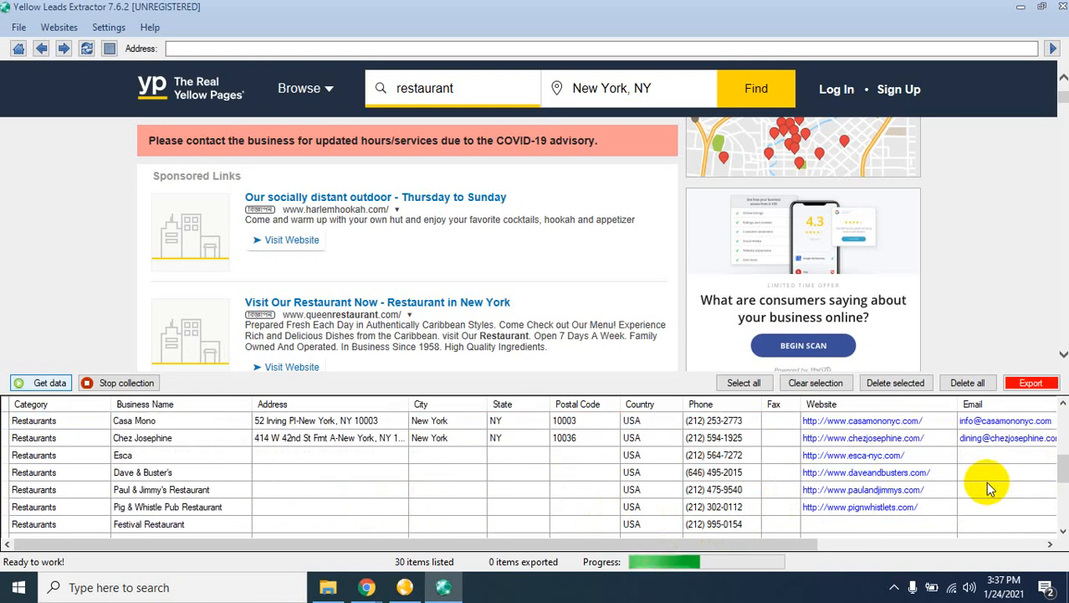
{"action": "scroll", "coordinate": [242, 470], "scroll_direction": "up", "scroll_amount": 4}
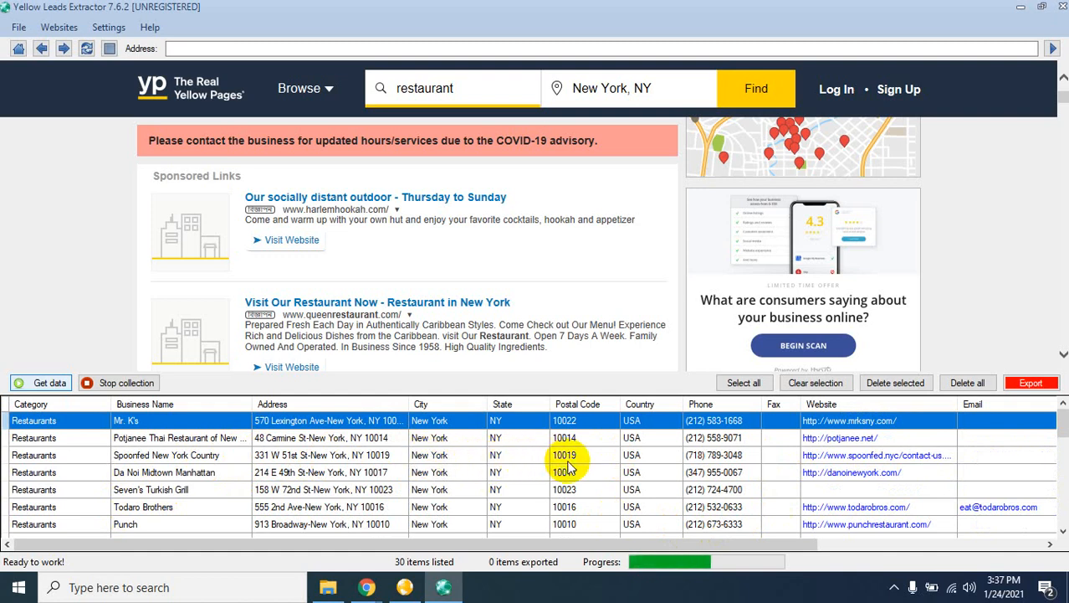
{"action": "scroll", "coordinate": [725, 492], "scroll_direction": "down", "scroll_amount": 1}
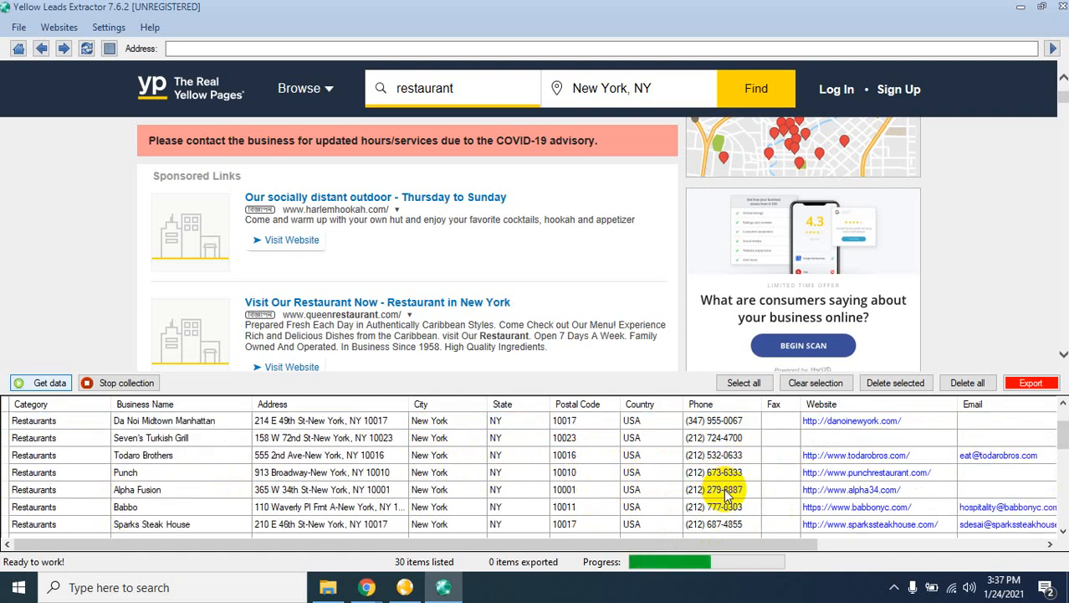
{"action": "scroll", "coordinate": [724, 492], "scroll_direction": "down", "scroll_amount": 7}
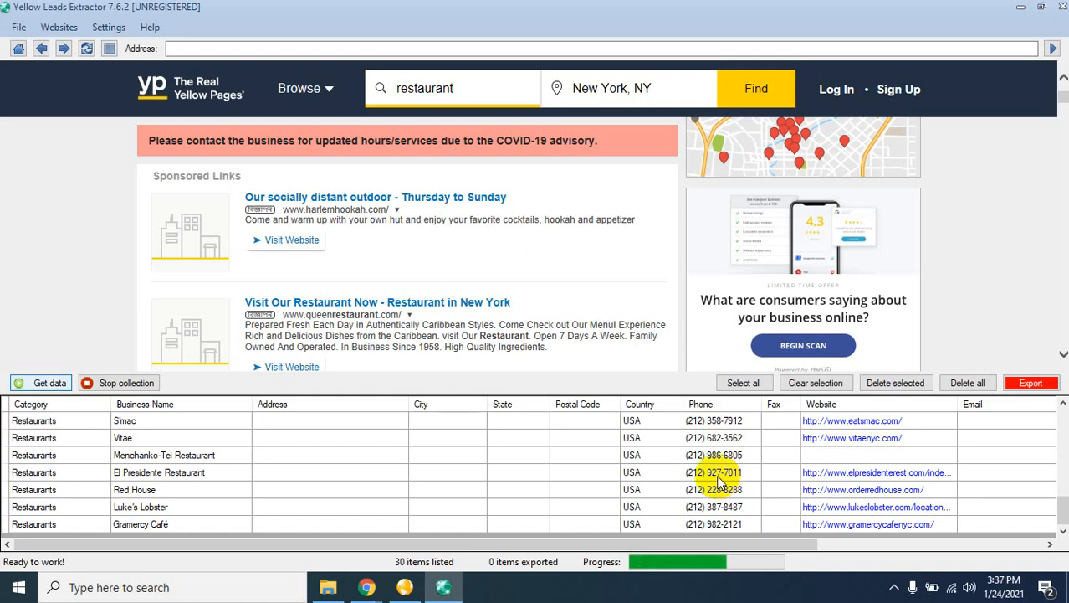
Step: Stop the running data collection for the restaurant listings
{"action": "left_click", "coordinate": [115, 385]}
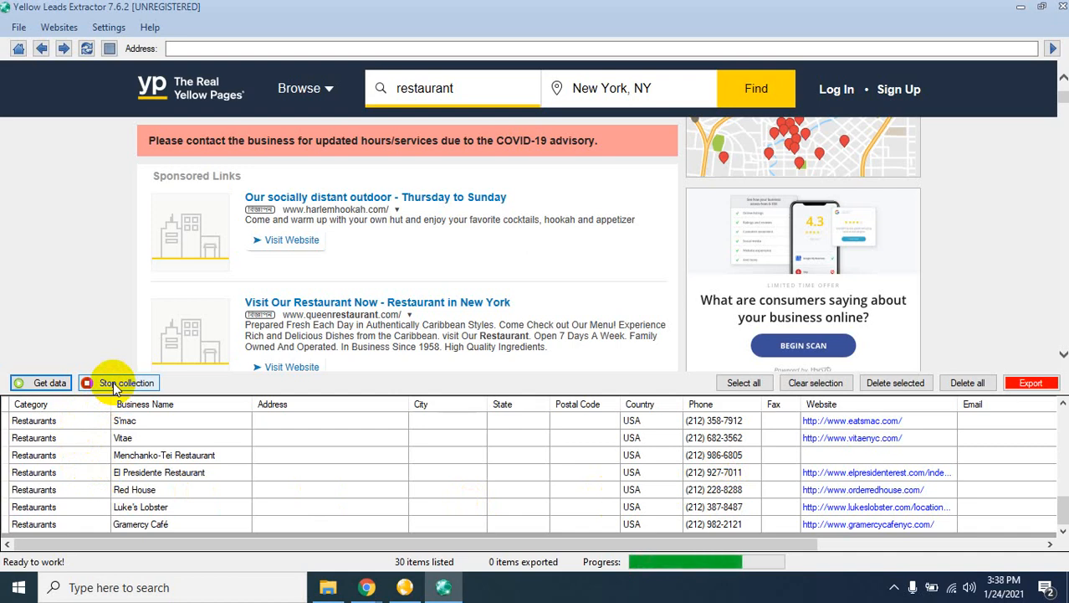
Step: Try to export the extracted restaurant records, check the full version's checkout page, and decline the purchase offer on a second export attempt
{"action": "left_click", "coordinate": [1031, 385]}
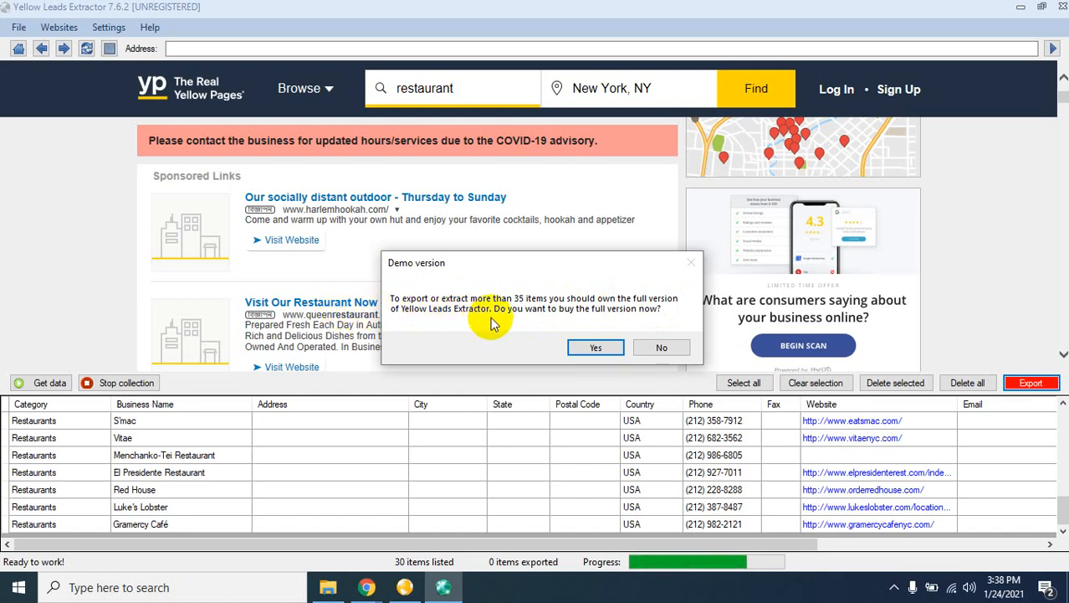
{"action": "left_click", "coordinate": [596, 347]}
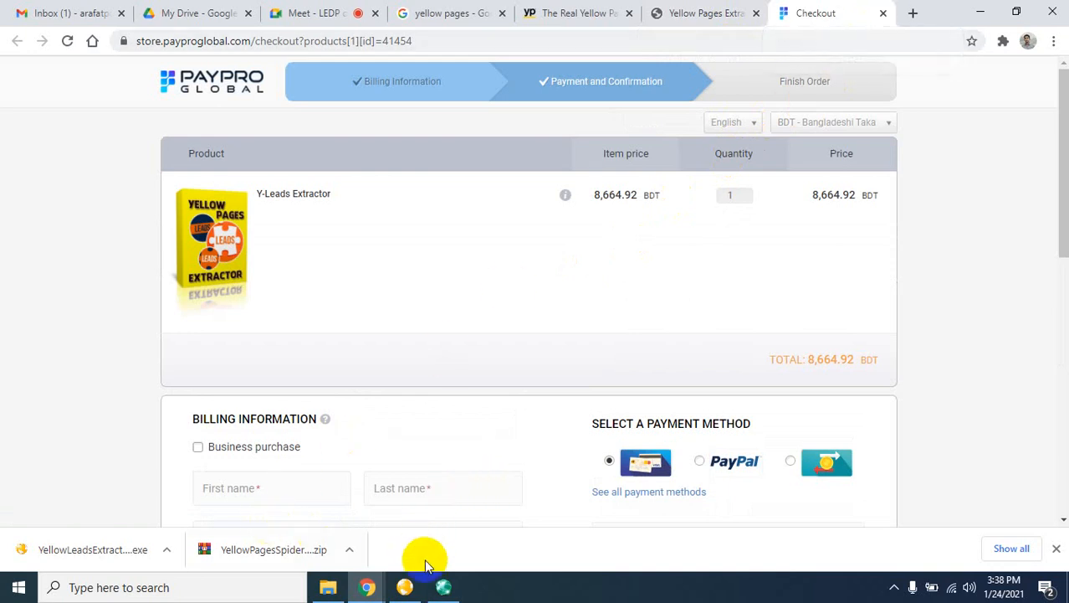
{"action": "left_click", "coordinate": [444, 588]}
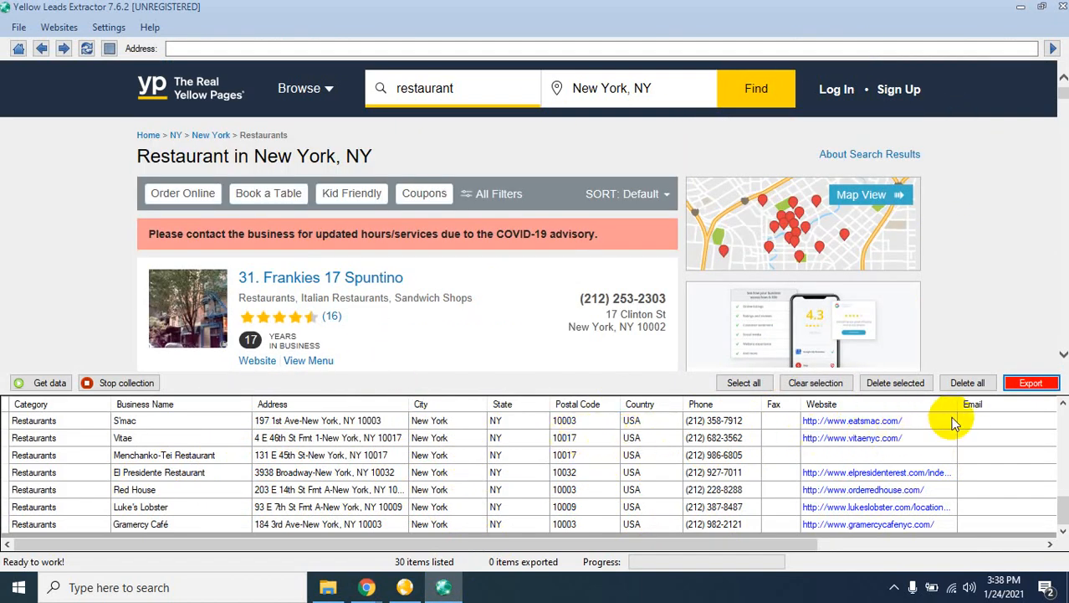
{"action": "left_click", "coordinate": [1021, 387]}
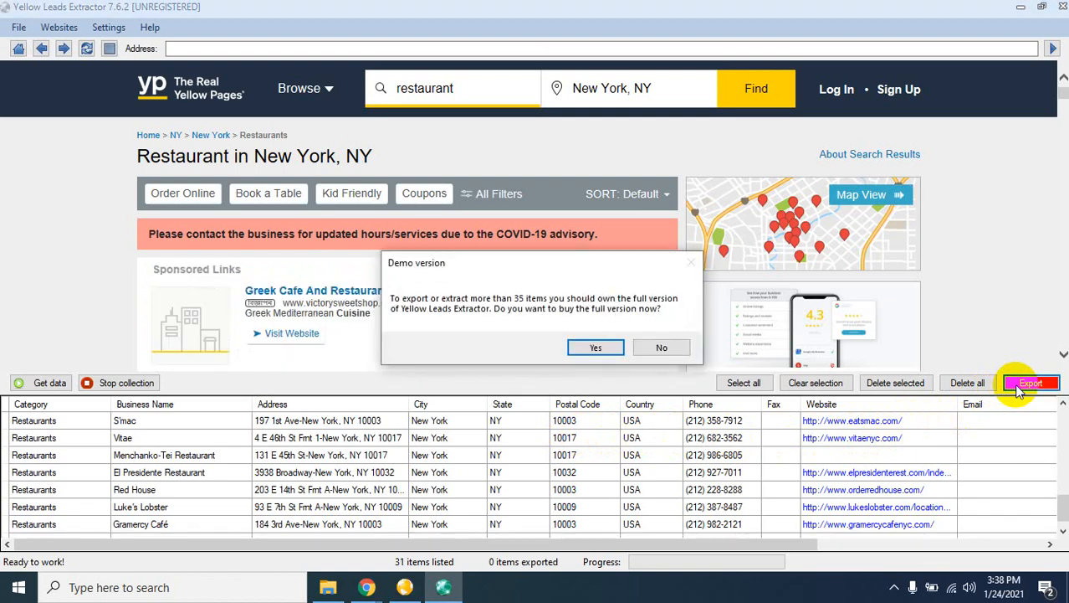
{"action": "left_click", "coordinate": [660, 347]}
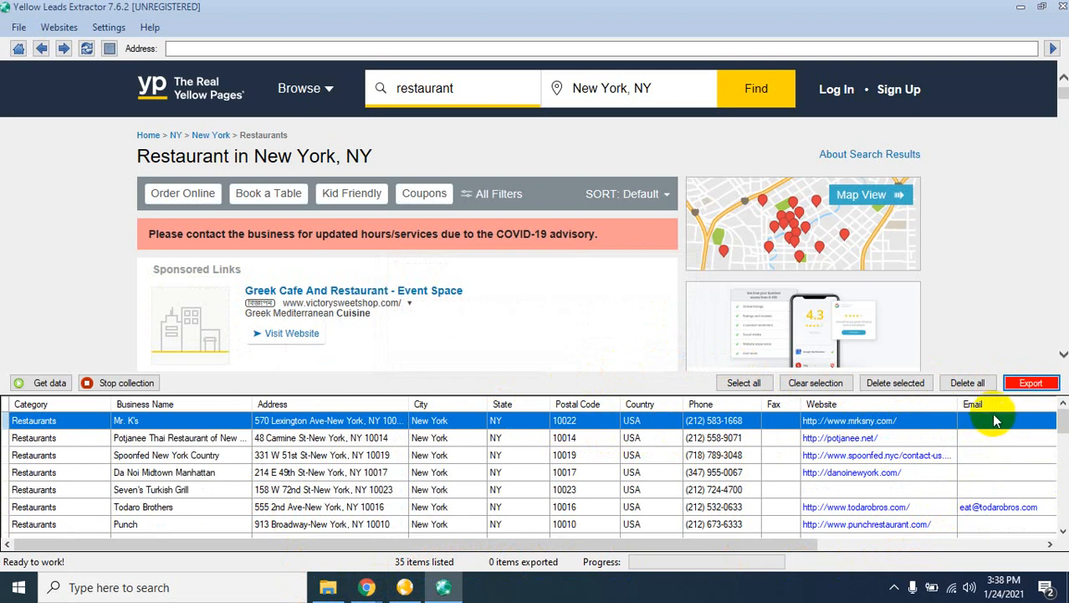
Step: Try to select all extracted restaurant records, look over the source listings, and decline the full-version purchase offer
{"action": "left_click", "coordinate": [746, 385]}
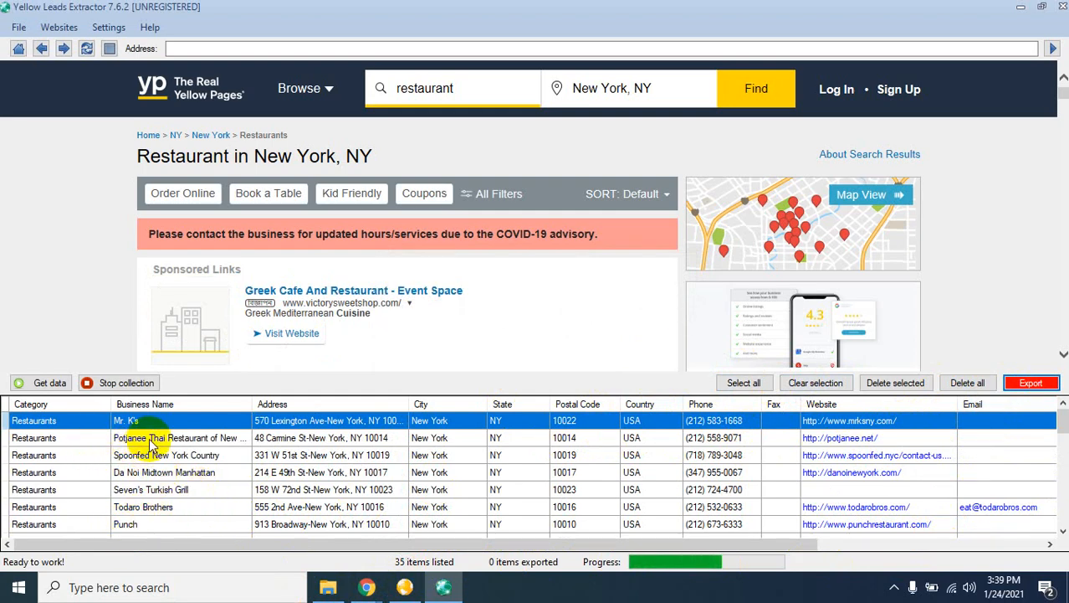
{"action": "scroll", "coordinate": [347, 319], "scroll_direction": "down", "scroll_amount": 2}
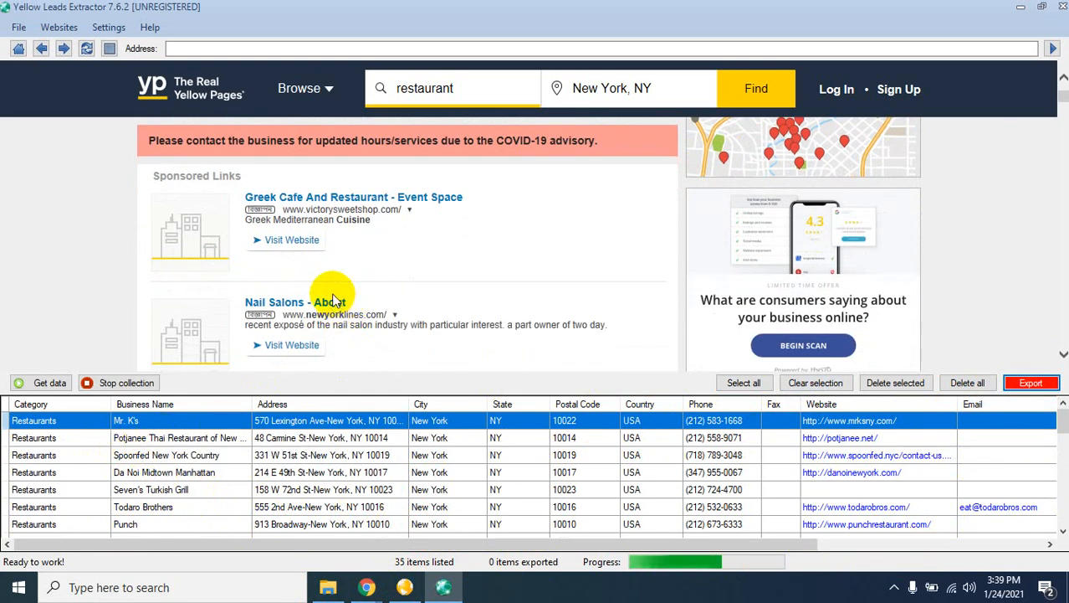
{"action": "scroll", "coordinate": [317, 274], "scroll_direction": "down", "scroll_amount": 3}
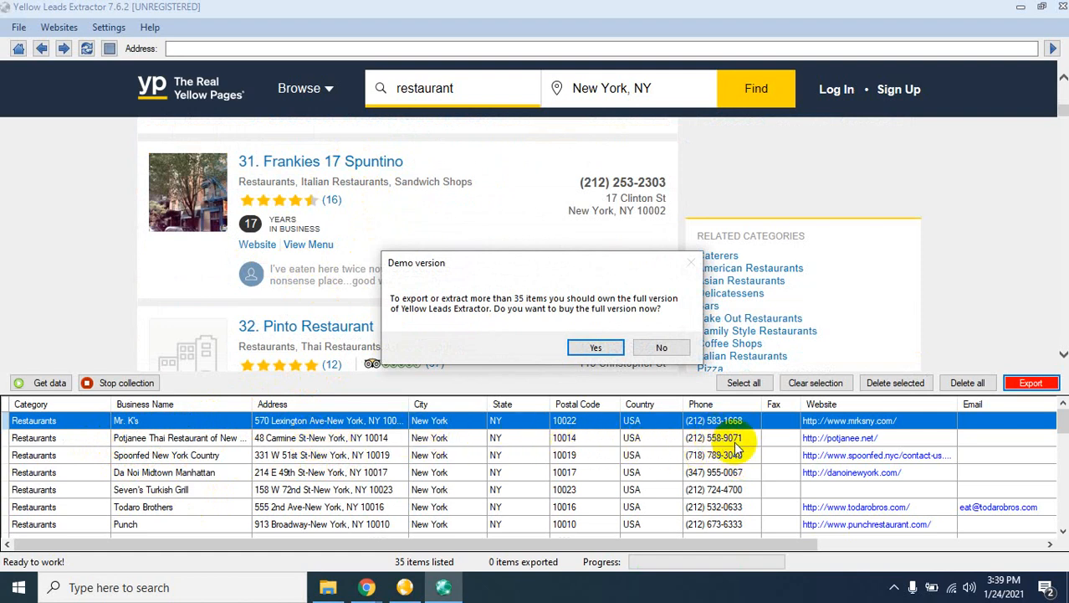
{"action": "left_click", "coordinate": [656, 347]}
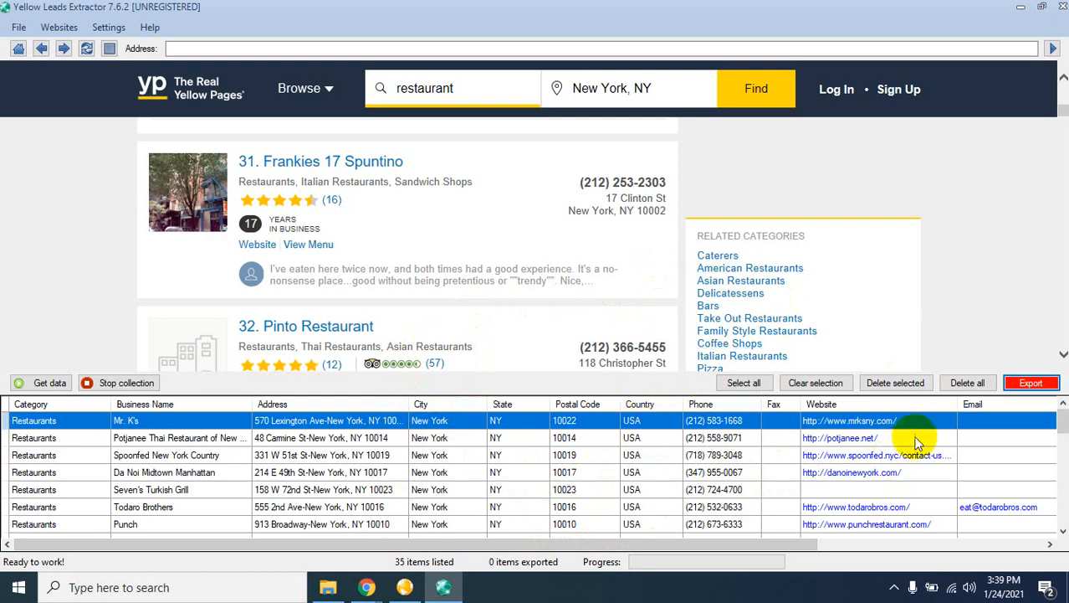
Step: Exit Yellow Leads Extractor and close the browser's checkout, Yellow Pages Extractor, YellowPages and Google search pages
{"action": "left_click", "coordinate": [1061, 6]}
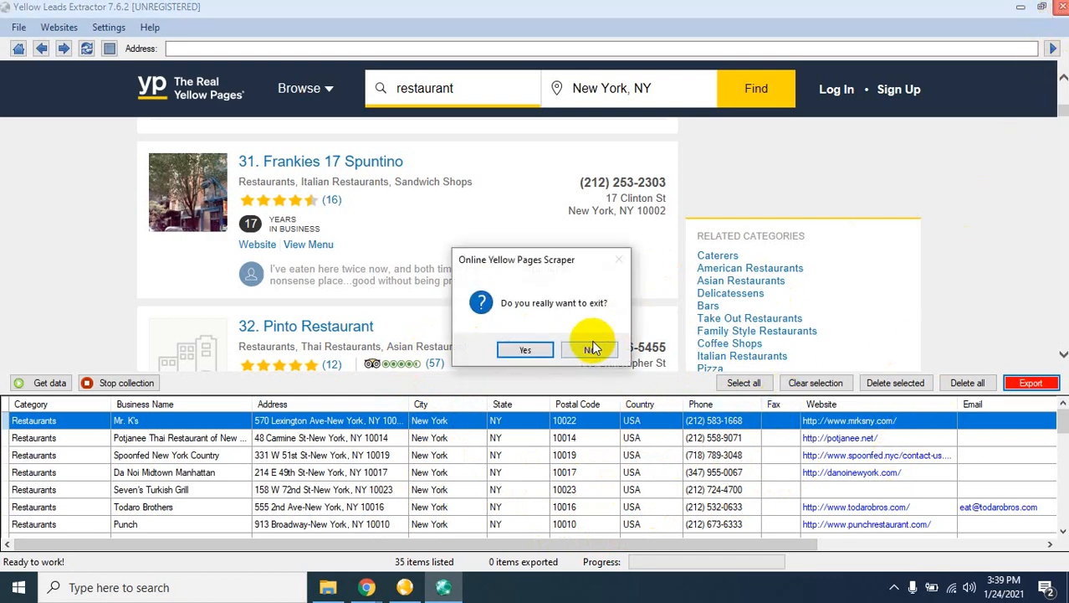
{"action": "left_click", "coordinate": [512, 350]}
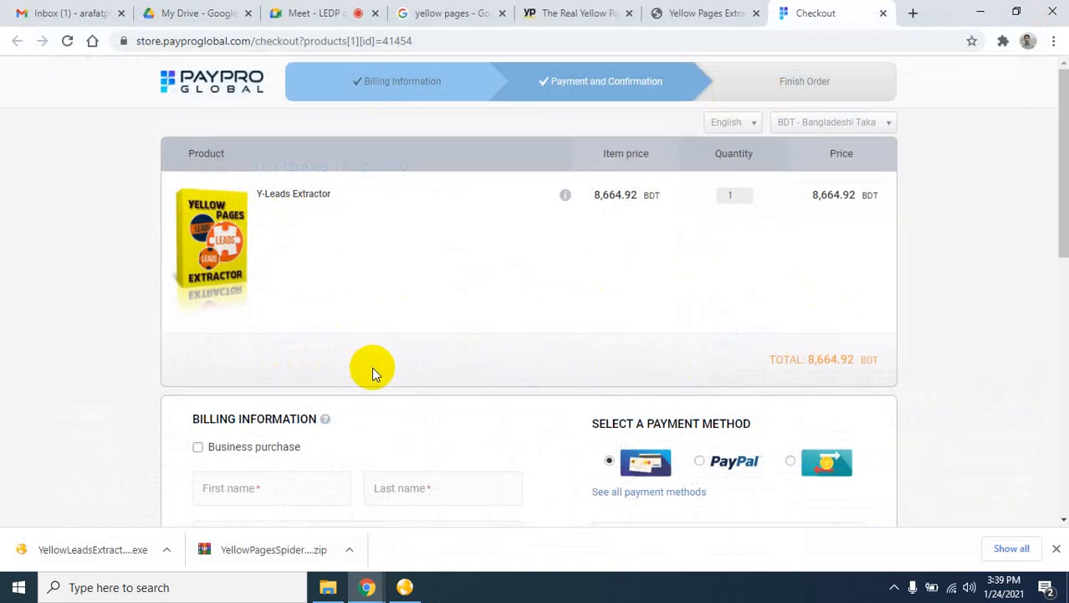
{"action": "left_click", "coordinate": [883, 13]}
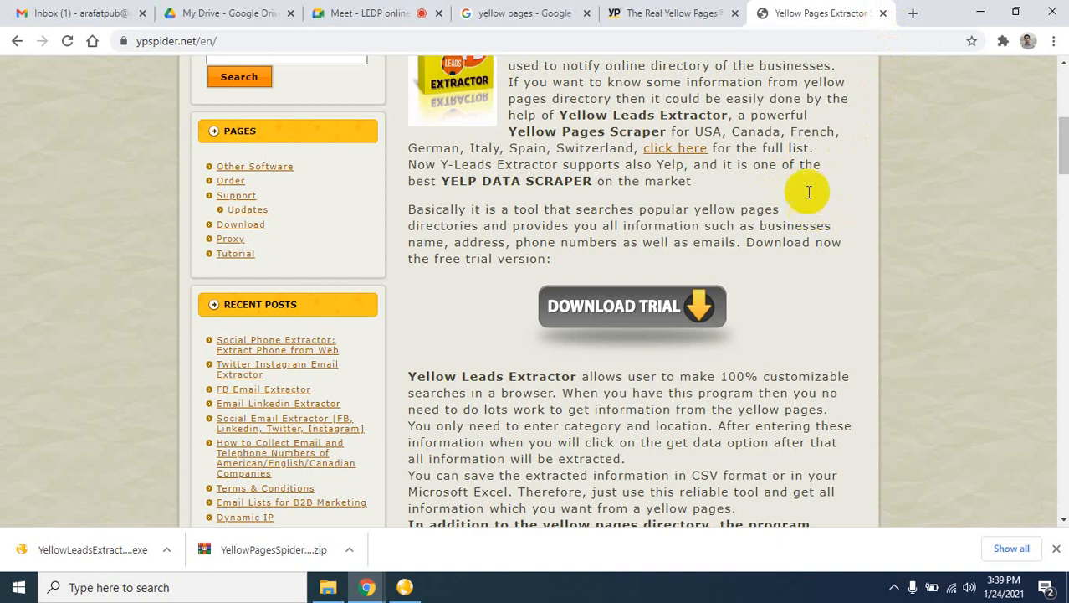
{"action": "left_click", "coordinate": [735, 13]}
{"action": "left_click", "coordinate": [735, 14]}
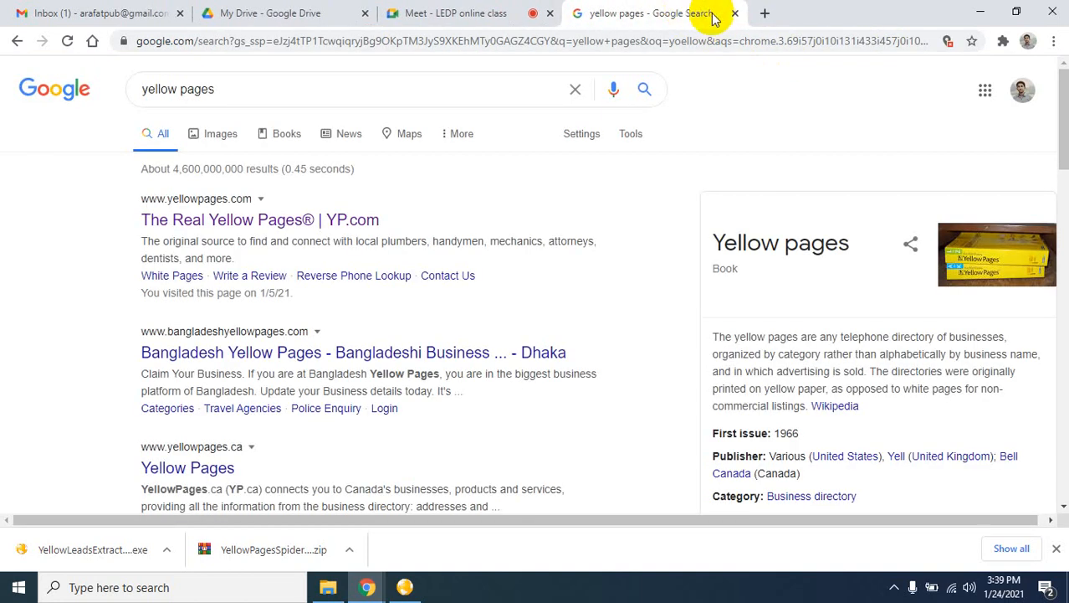
{"action": "left_click", "coordinate": [735, 13]}
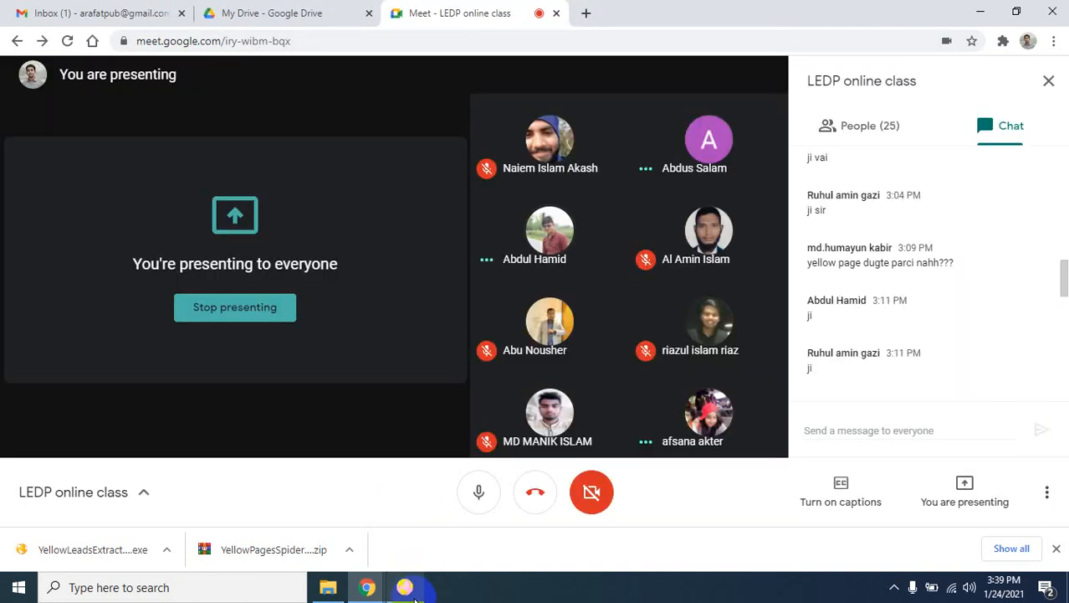
Step: Check the Yellow Pages Spider trial window, then find the chat message sharing its full version in the Google Meet class
{"action": "left_click", "coordinate": [414, 587]}
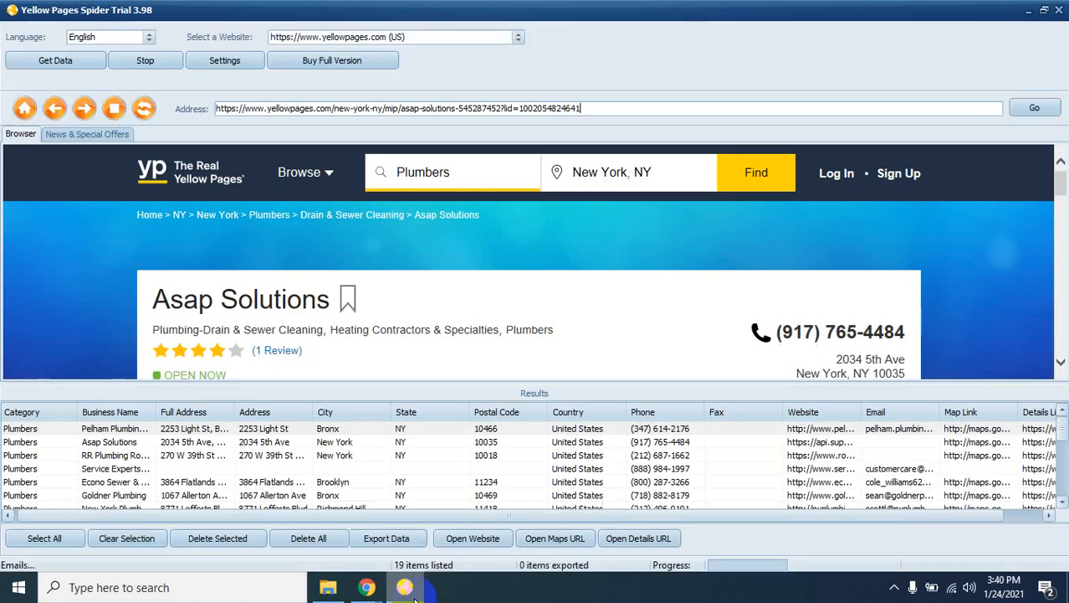
{"action": "mouse_move", "coordinate": [368, 587]}
{"action": "left_click", "coordinate": [280, 540]}
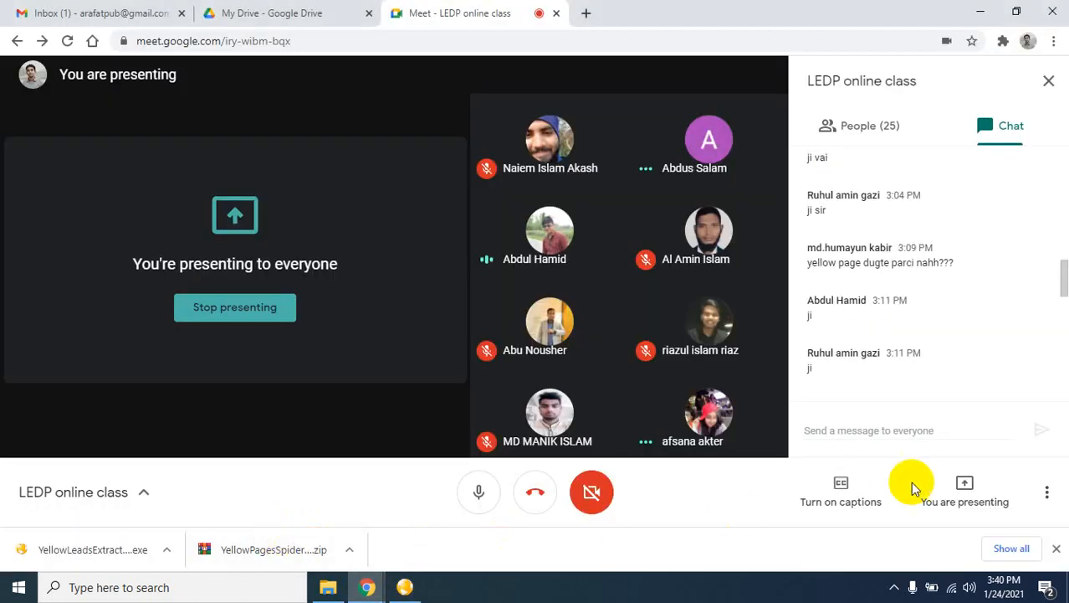
{"action": "scroll", "coordinate": [895, 370], "scroll_direction": "down", "scroll_amount": 5}
{"action": "scroll", "coordinate": [895, 370], "scroll_direction": "down", "scroll_amount": 3}
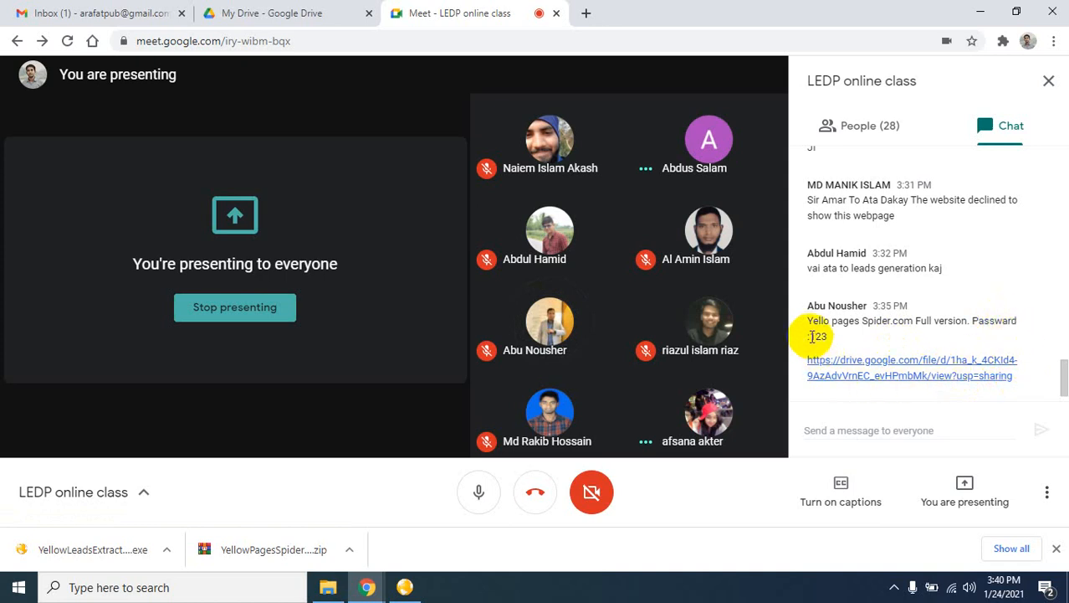
{"action": "left_click_drag", "start_coordinate": [808, 320], "coordinate": [1027, 394]}
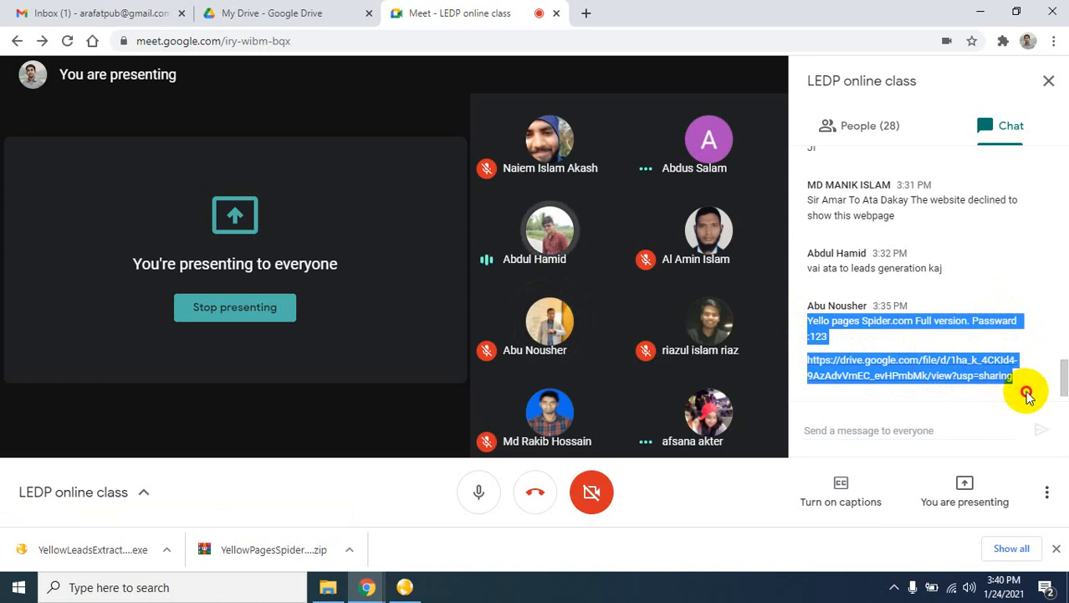
{"action": "right_click", "coordinate": [955, 372]}
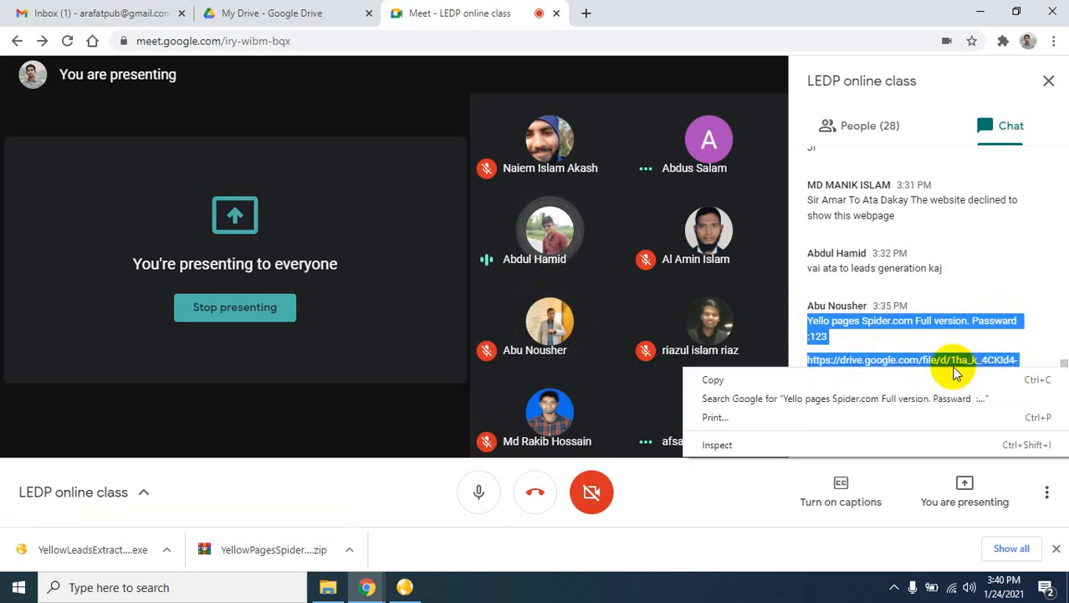
{"action": "left_click", "coordinate": [739, 387]}
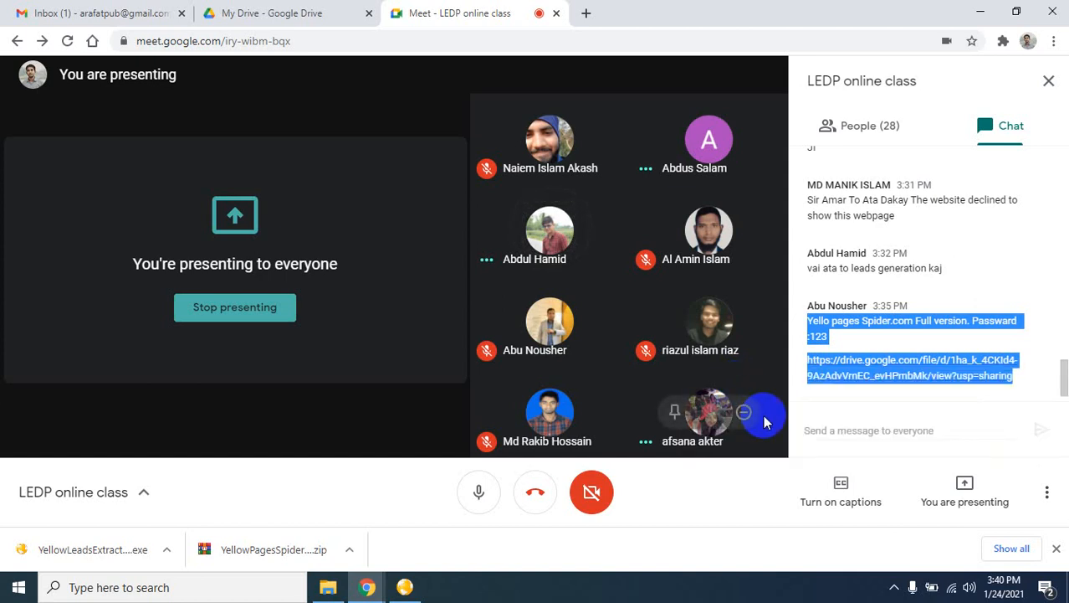
{"action": "left_click", "coordinate": [588, 15]}
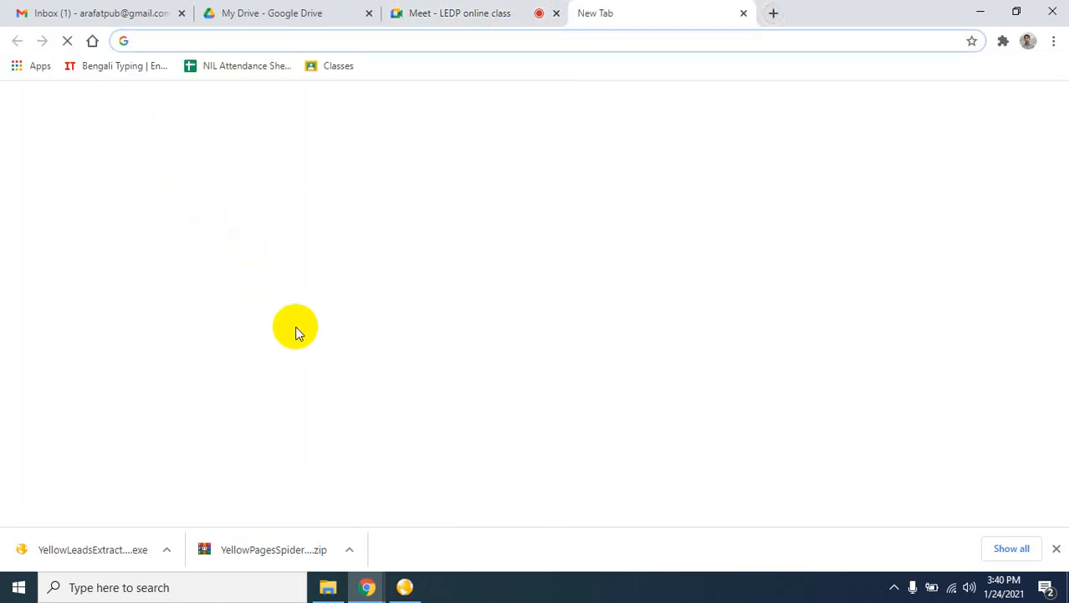
{"action": "left_click", "coordinate": [443, 14]}
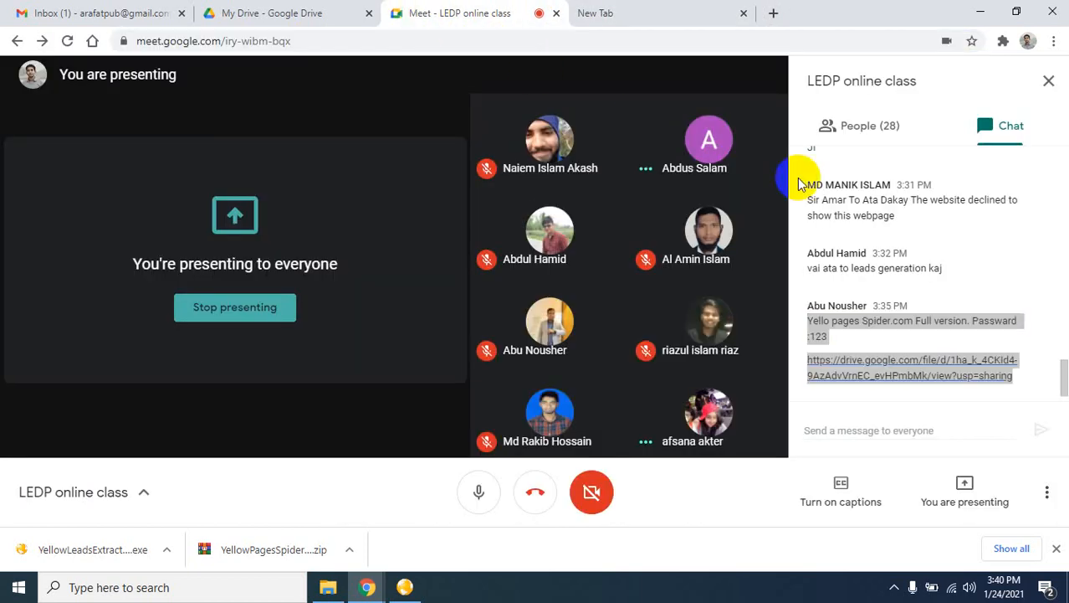
Step: Download Yellow_Pages_Spider_eSoftner.com.rar from the Google Drive link in the chat message and close the file's page
{"action": "left_click", "coordinate": [890, 396]}
{"action": "left_click", "coordinate": [888, 377]}
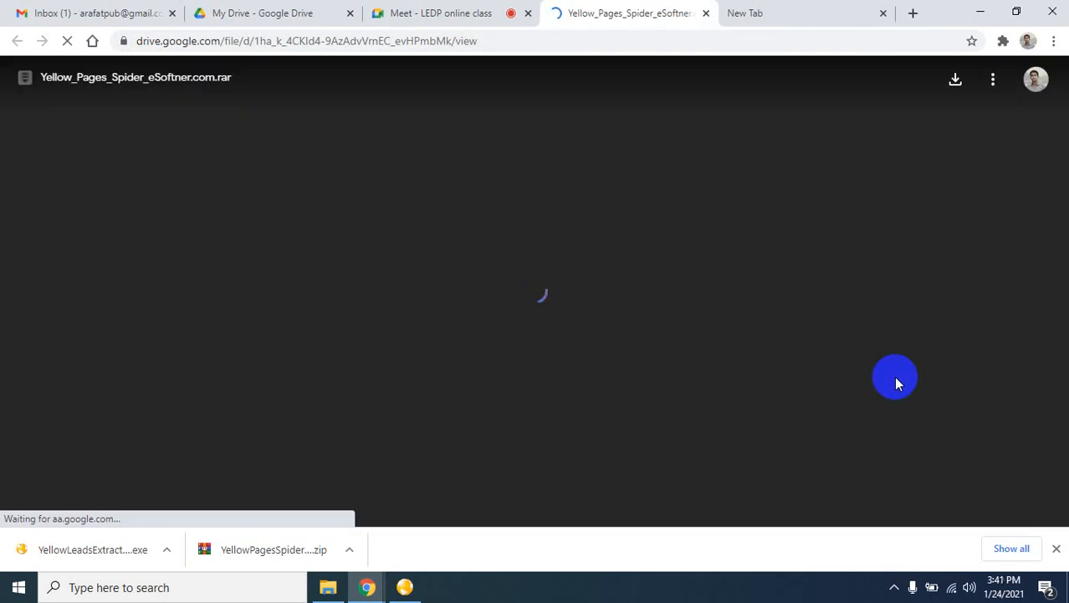
{"action": "left_click", "coordinate": [956, 81]}
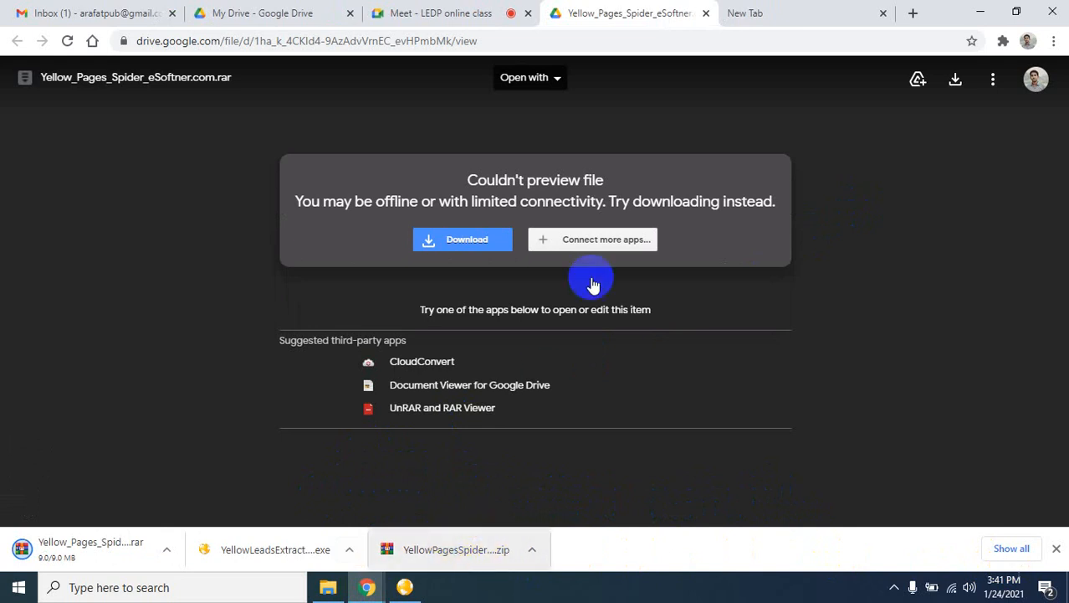
{"action": "left_click", "coordinate": [705, 16]}
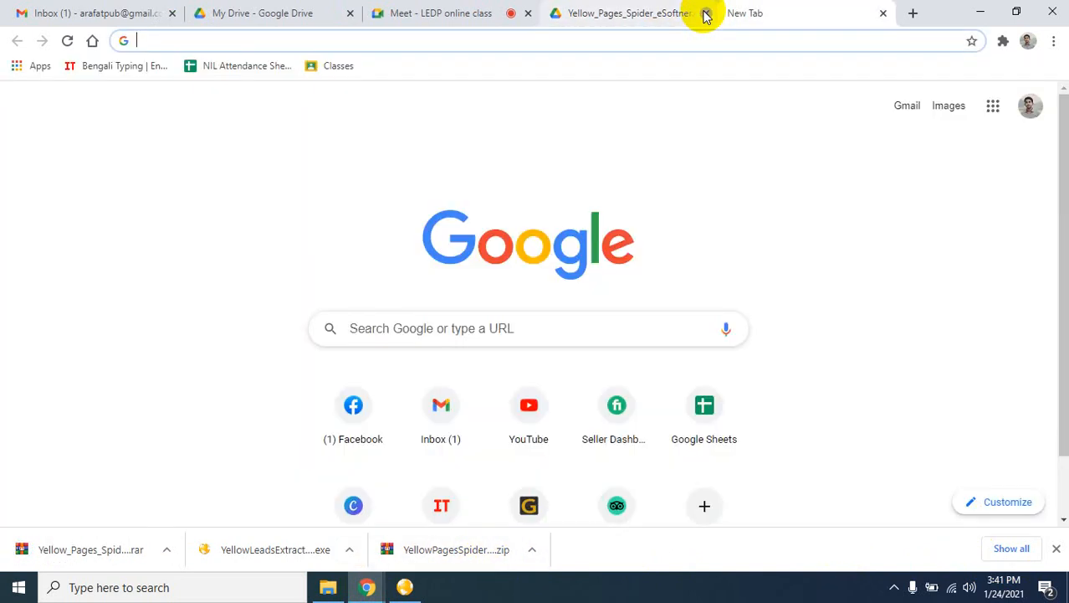
Step: Open the downloaded Yellow Pages Spider archive with the archive password, look over its contents and close it
{"action": "left_click", "coordinate": [167, 550]}
{"action": "left_click", "coordinate": [196, 457]}
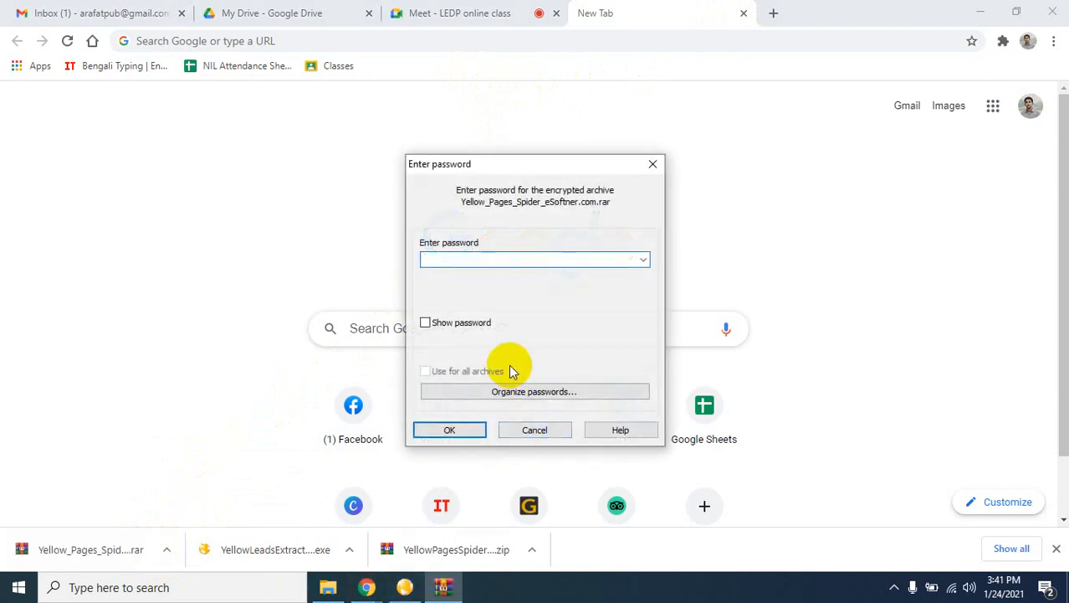
{"action": "left_click", "coordinate": [452, 428]}
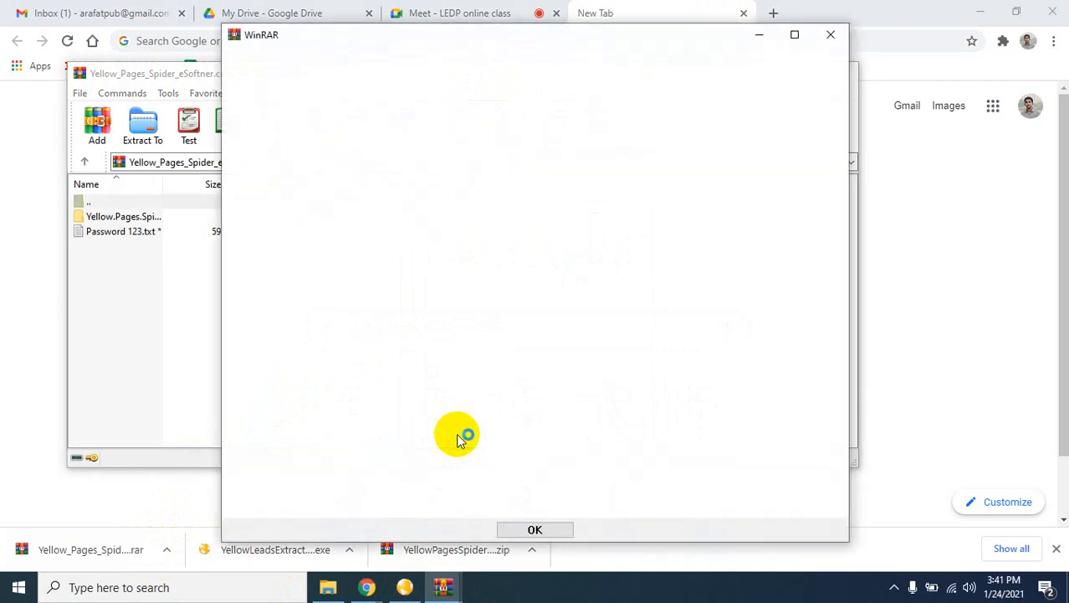
{"action": "left_click", "coordinate": [832, 35]}
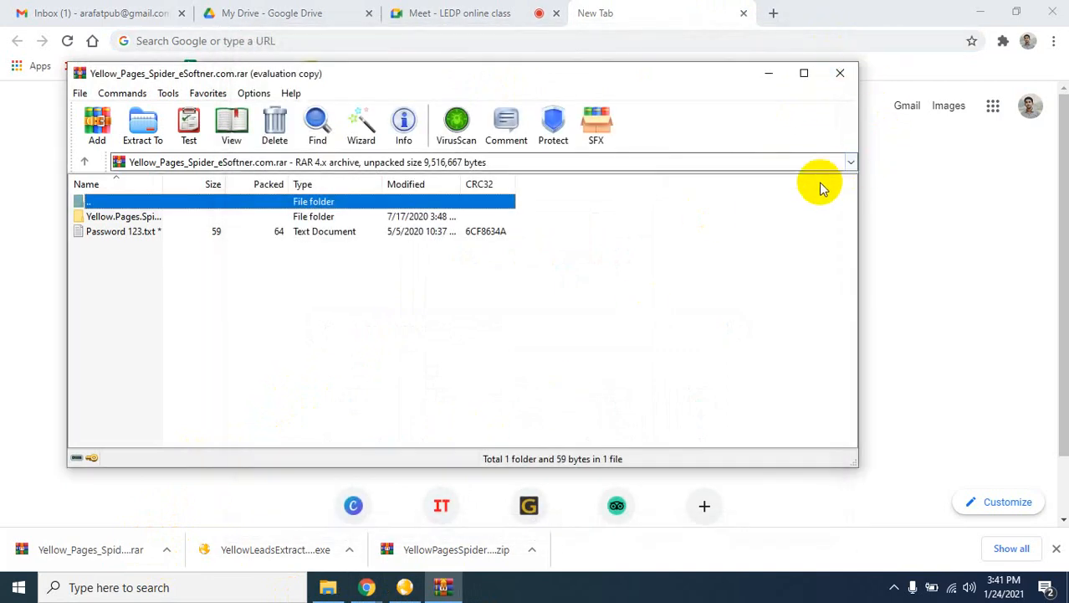
{"action": "left_click", "coordinate": [840, 73]}
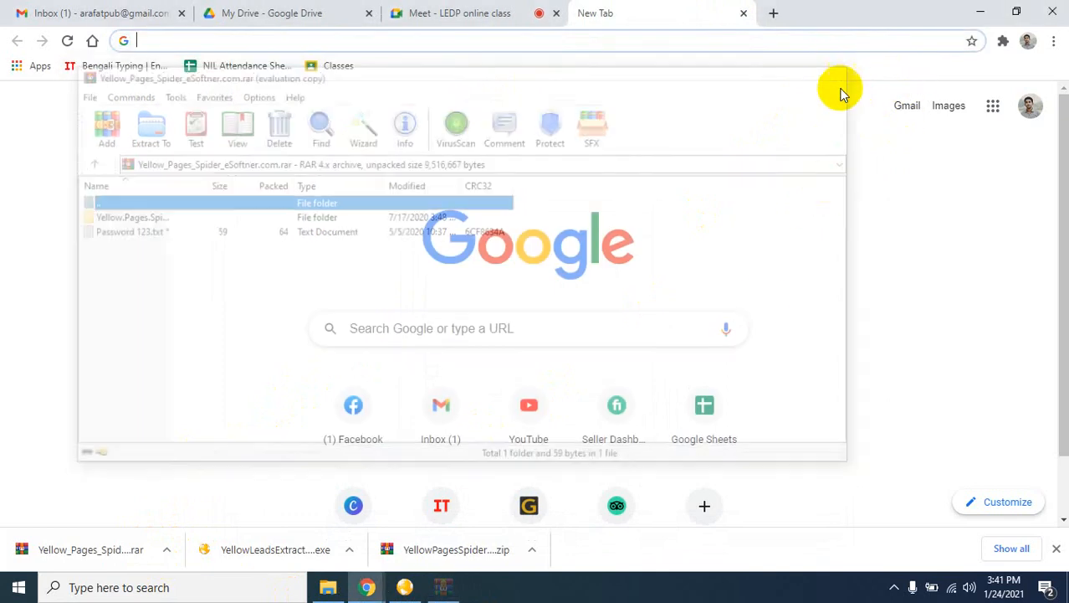
Step: Extract Yellow_Pages_Spider_eSoftner.com.rar in Downloads to its own folder by entering the archive password, and open that folder
{"action": "left_click", "coordinate": [329, 589]}
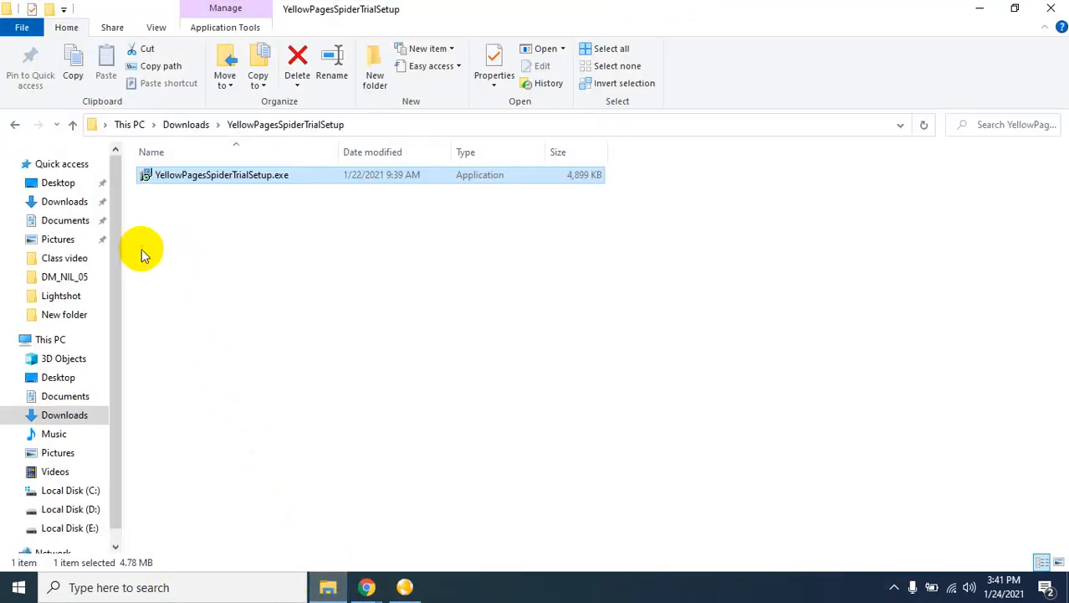
{"action": "left_click", "coordinate": [46, 183]}
{"action": "left_click", "coordinate": [53, 201]}
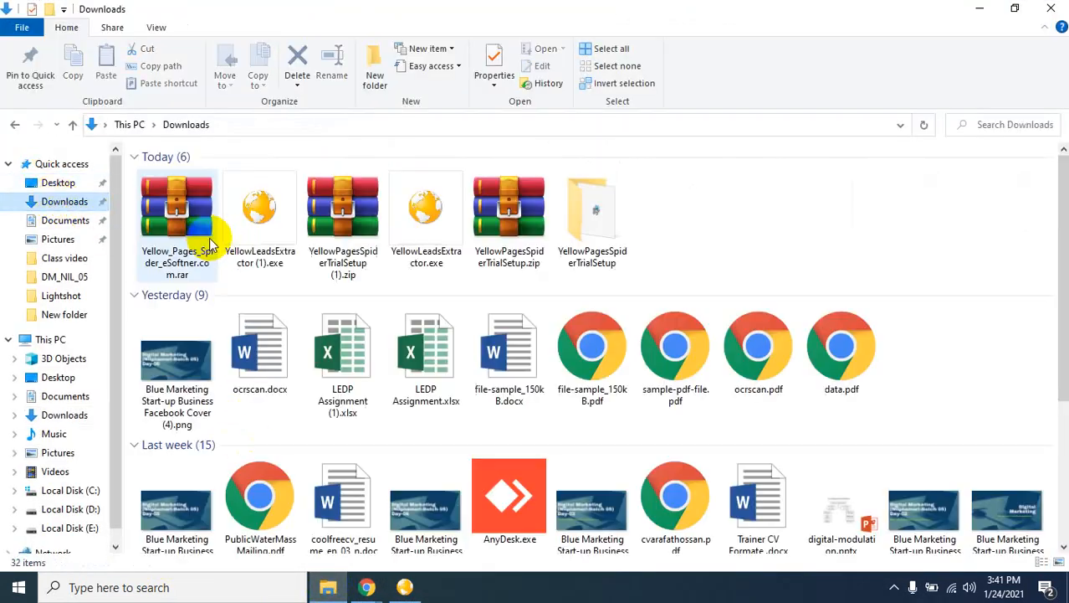
{"action": "right_click", "coordinate": [172, 214]}
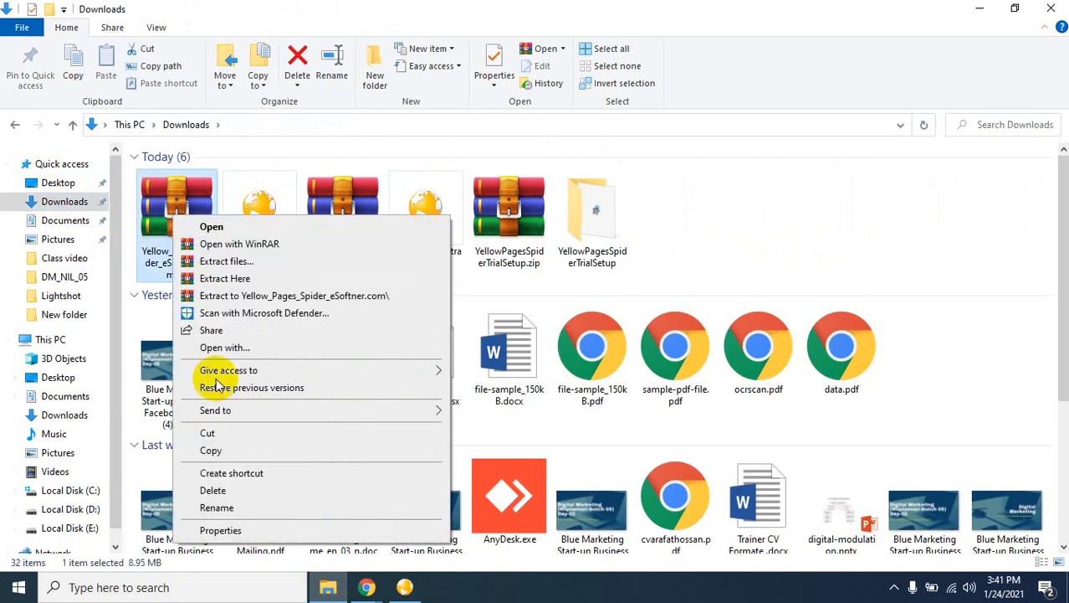
{"action": "left_click", "coordinate": [231, 298]}
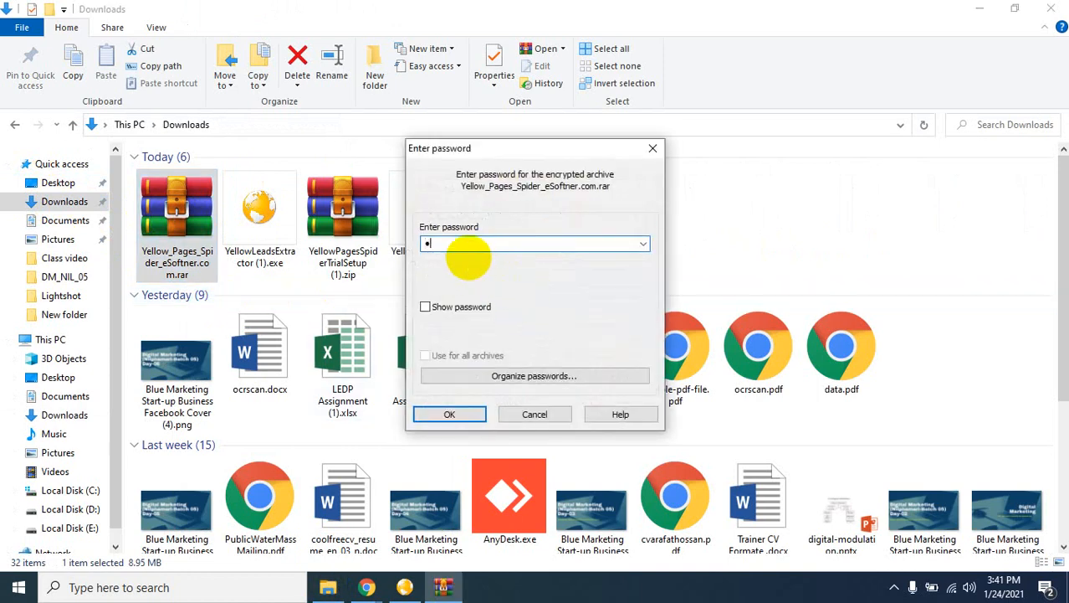
{"action": "type", "text": "•"}
{"action": "key", "text": "Return"}
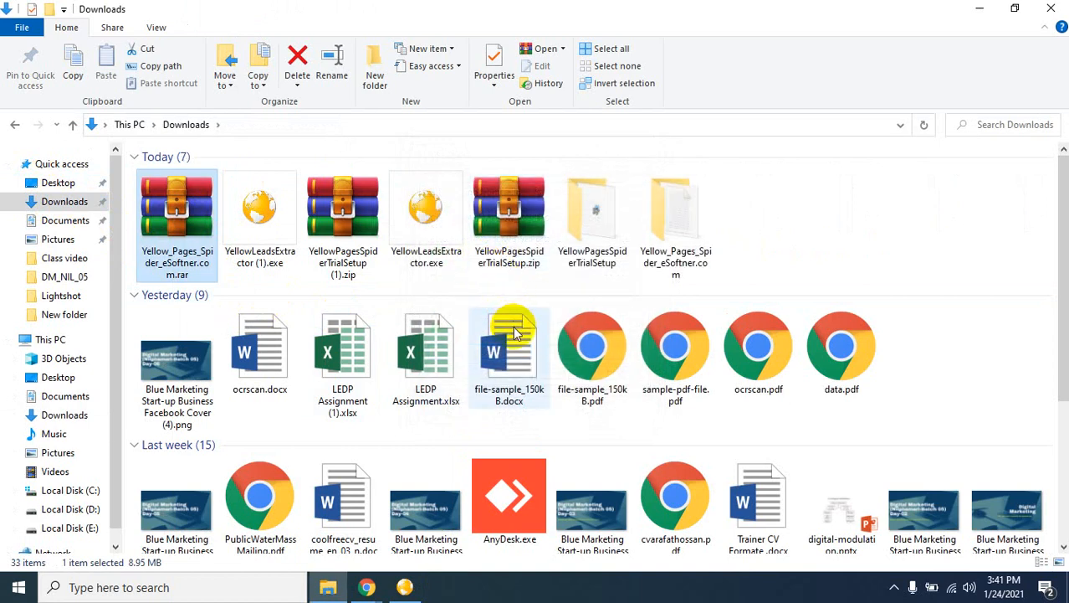
{"action": "double_click", "coordinate": [673, 225]}
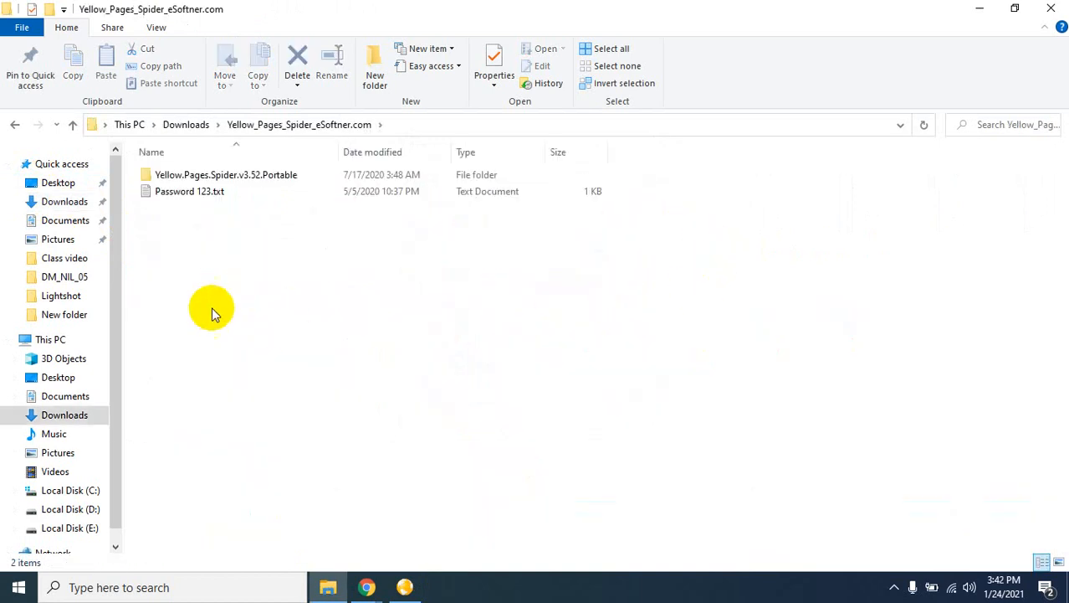
Step: Open the Yellow.Pages.Spider.v3.52.Portable folder and its inner folder of the same name, and run Yellow Pages Spider.exe
{"action": "double_click", "coordinate": [214, 176]}
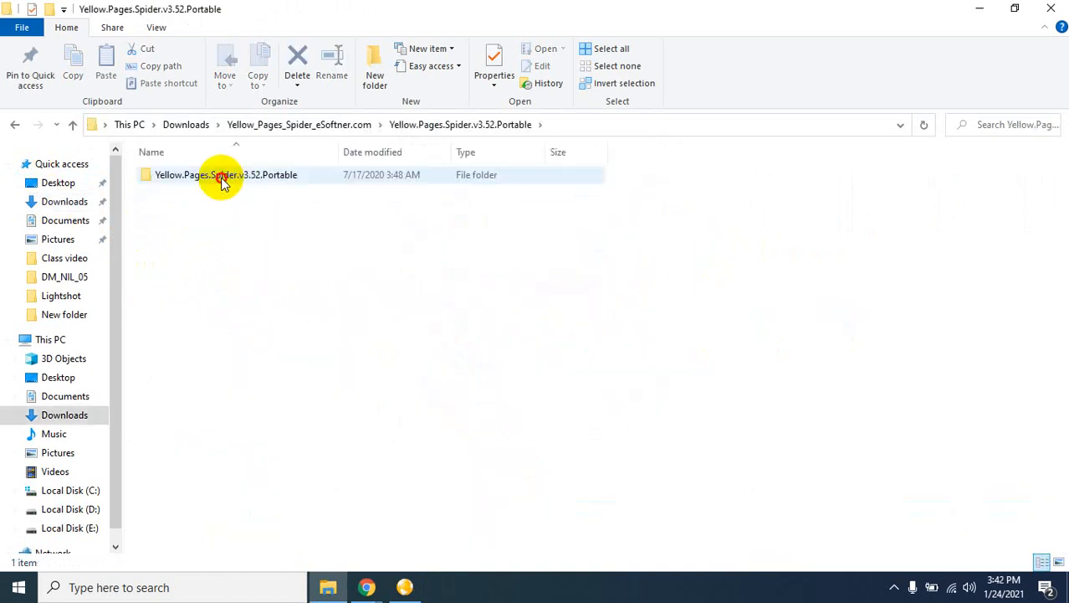
{"action": "double_click", "coordinate": [223, 179]}
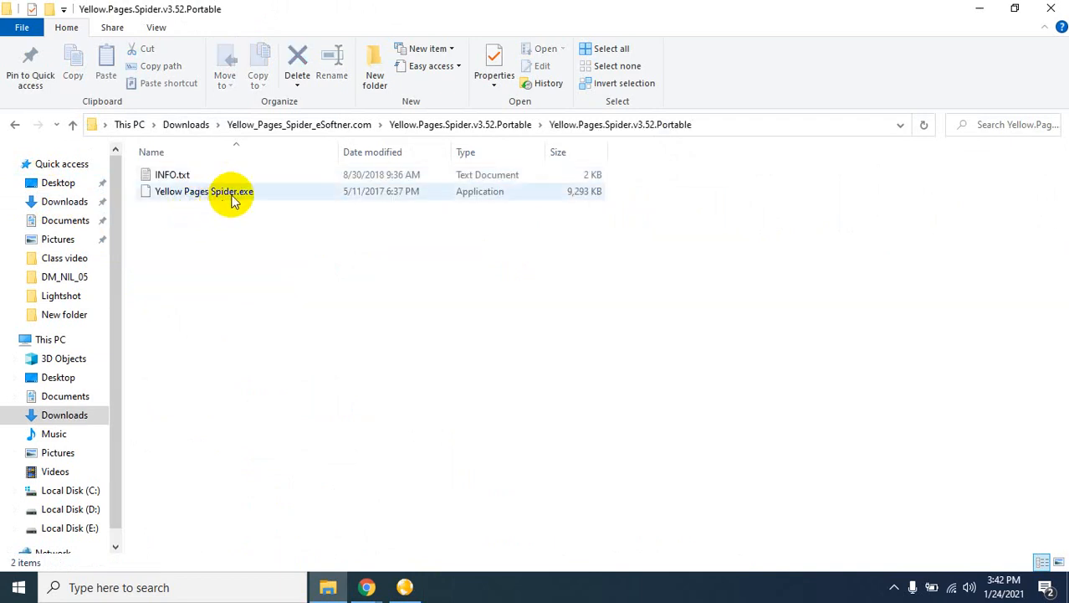
{"action": "left_click", "coordinate": [241, 192]}
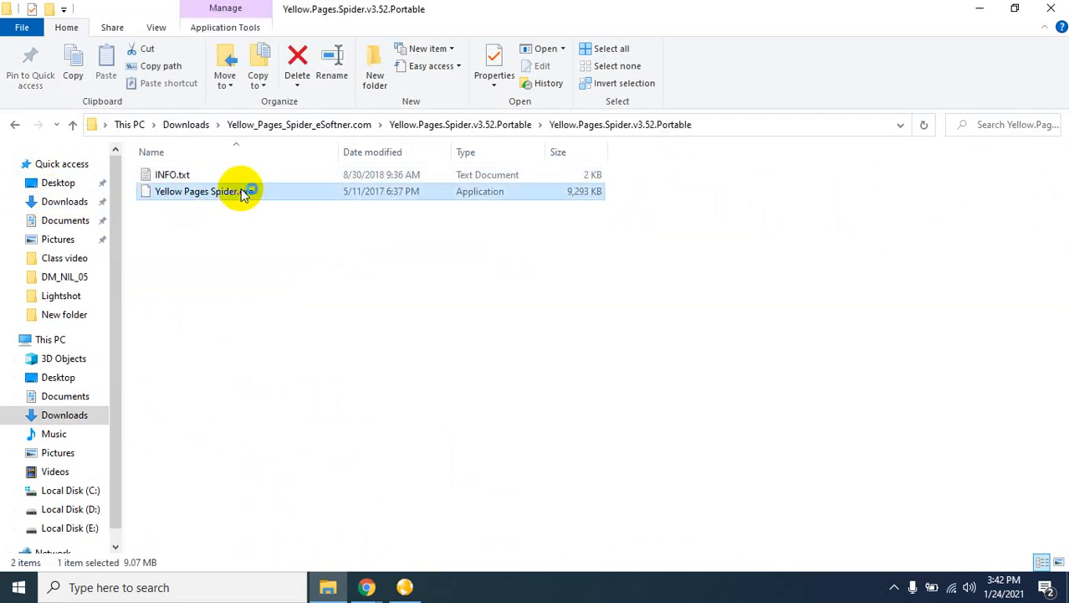
Step: Open INFO.txt in the portable program's folder, read its description and requirements, and close it
{"action": "left_click", "coordinate": [228, 173]}
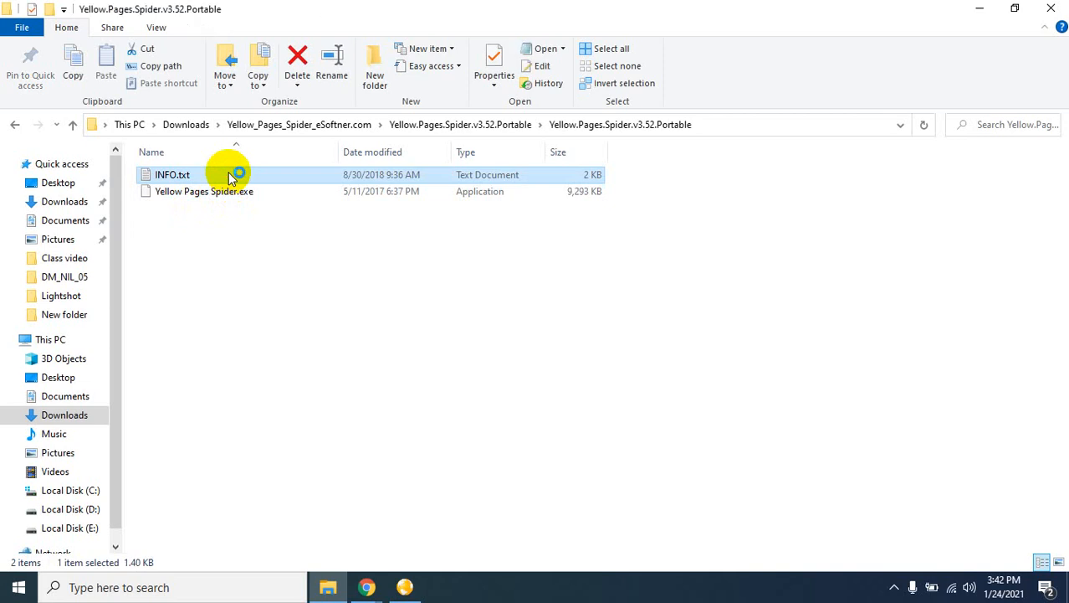
{"action": "double_click", "coordinate": [228, 173]}
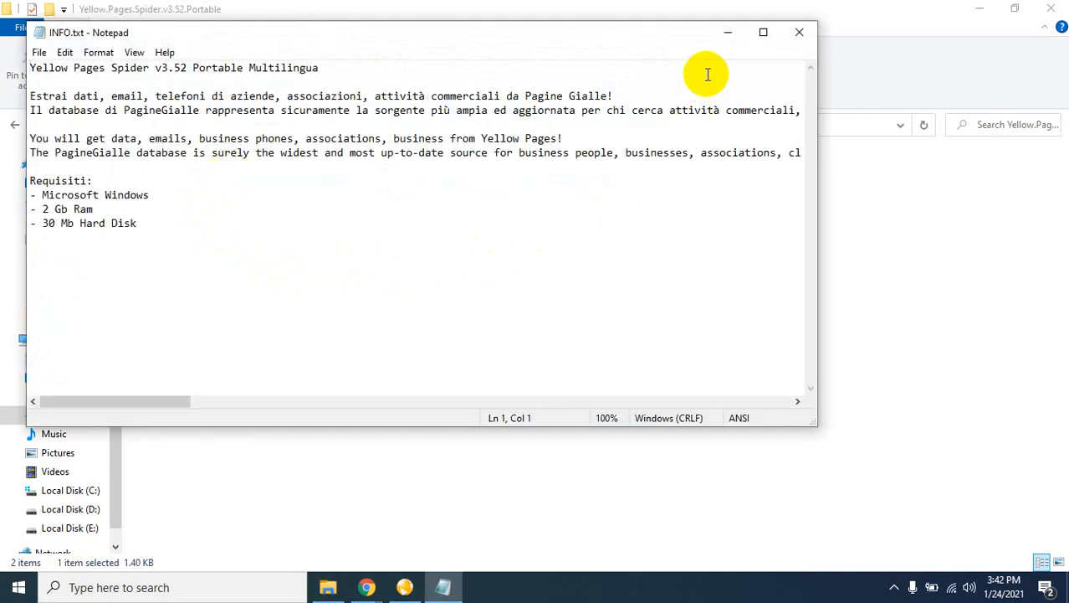
{"action": "left_click", "coordinate": [799, 31]}
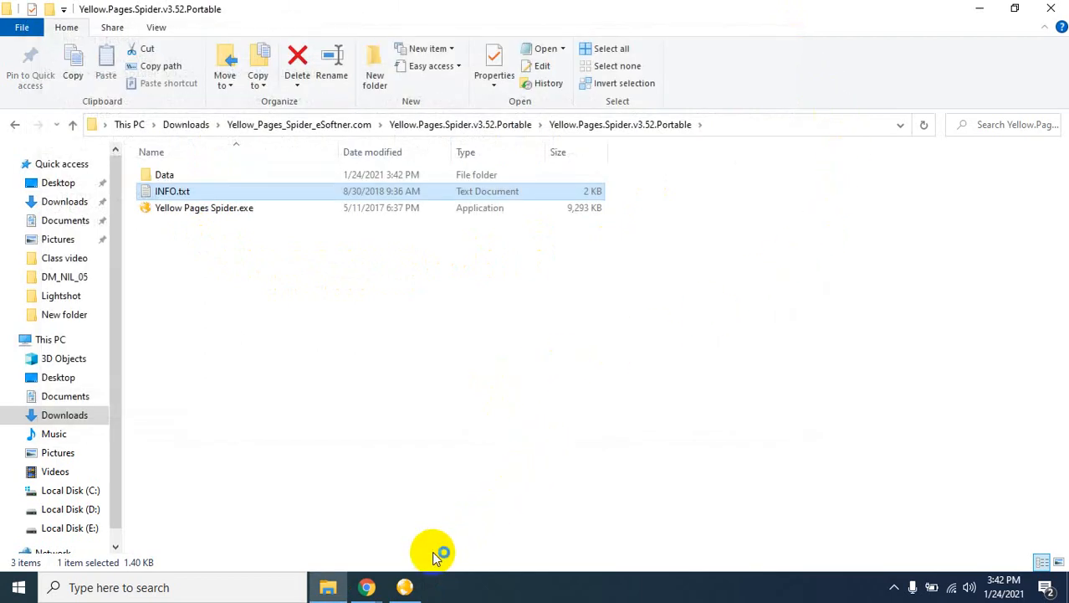
Step: Close the Yellow Pages Spider trial window, then switch to Chrome, close the My Drive page and return to the Google Meet class
{"action": "left_click", "coordinate": [405, 587]}
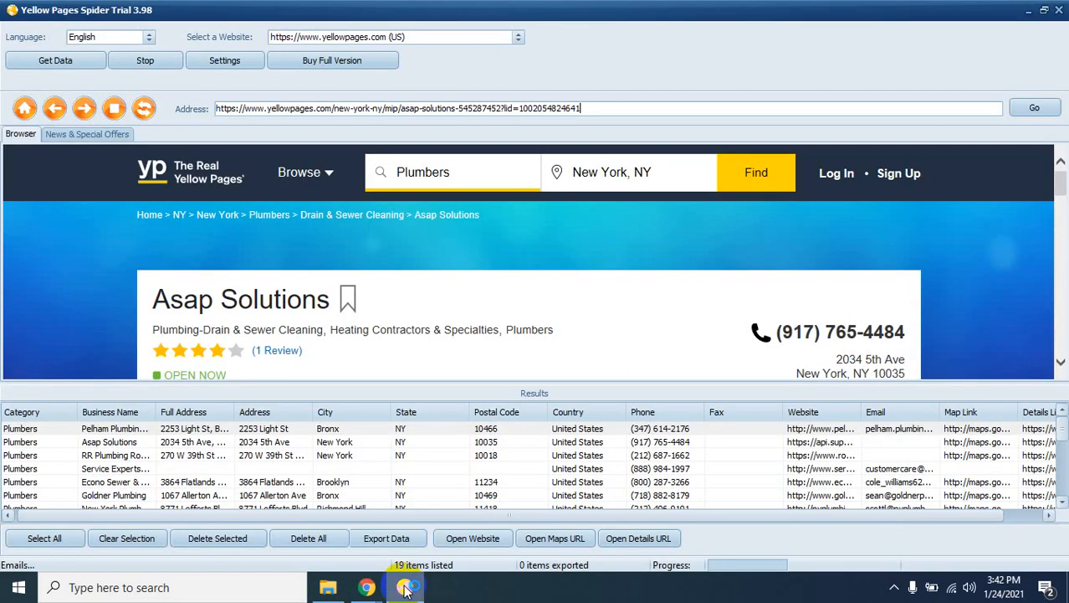
{"action": "left_click", "coordinate": [1060, 13]}
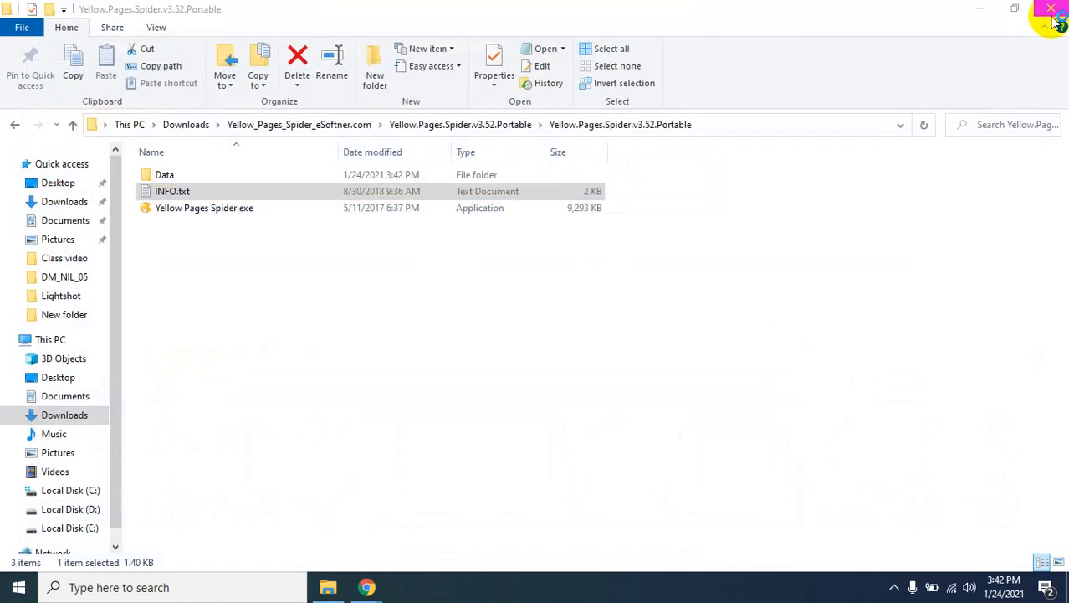
{"action": "mouse_move", "coordinate": [368, 586]}
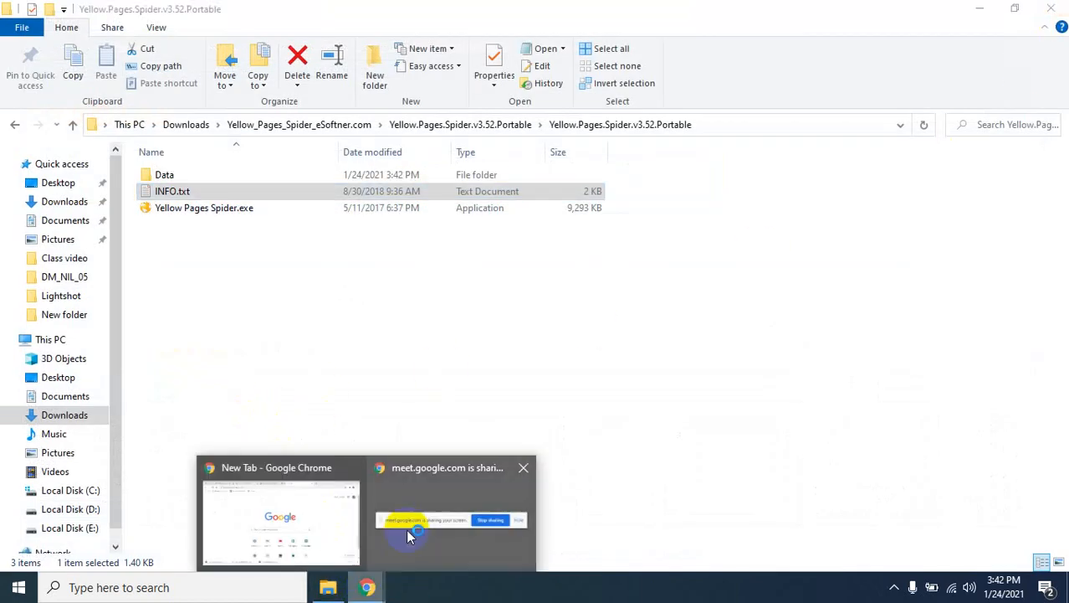
{"action": "left_click", "coordinate": [291, 506]}
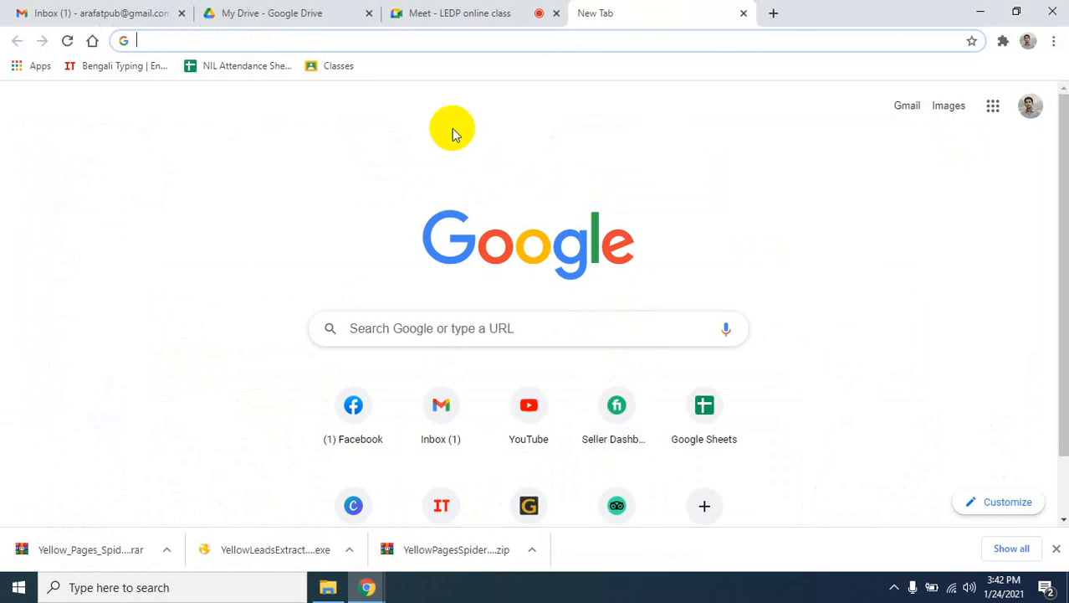
{"action": "left_click", "coordinate": [368, 13]}
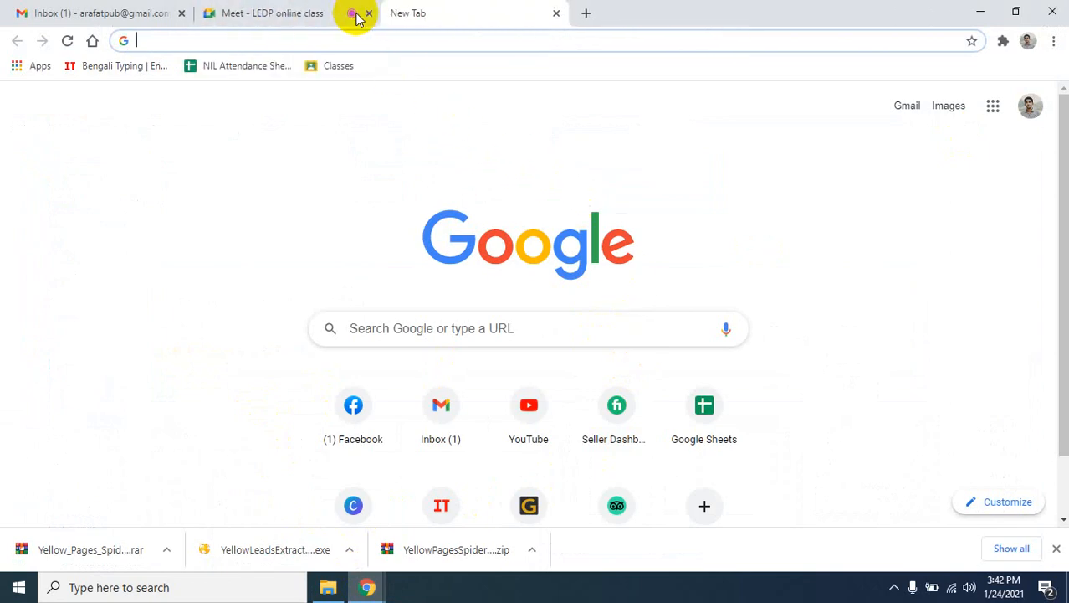
{"action": "left_click", "coordinate": [283, 13]}
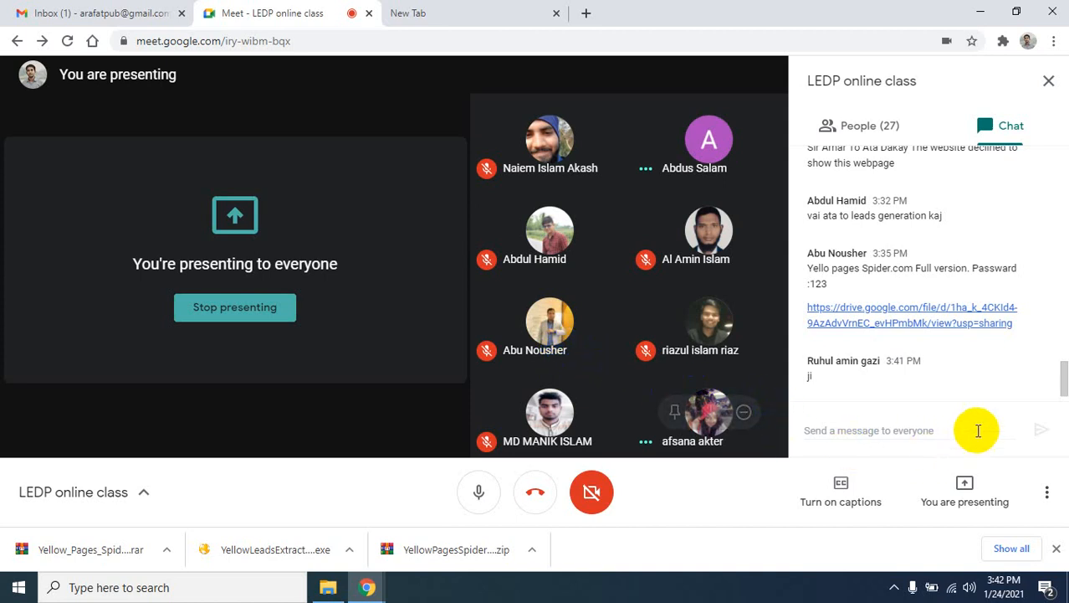
Step: Switch to the Yellow Pages Spider 3.52 window, maximize it, accept the version 3.68 update download and cancel its installation
{"action": "mouse_move", "coordinate": [360, 590]}
{"action": "left_click", "coordinate": [404, 587]}
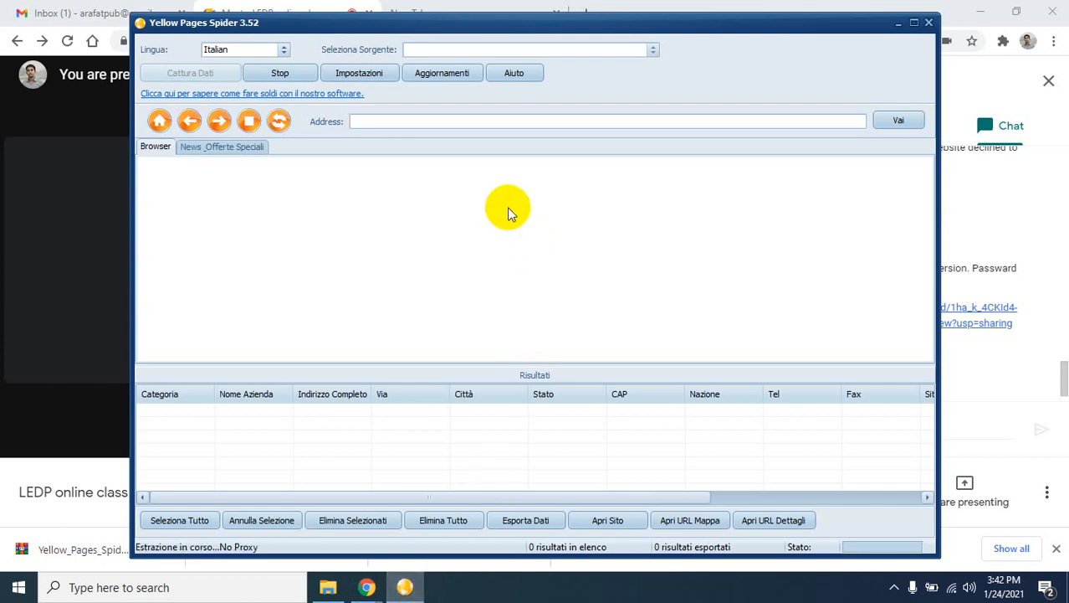
{"action": "left_click", "coordinate": [913, 23]}
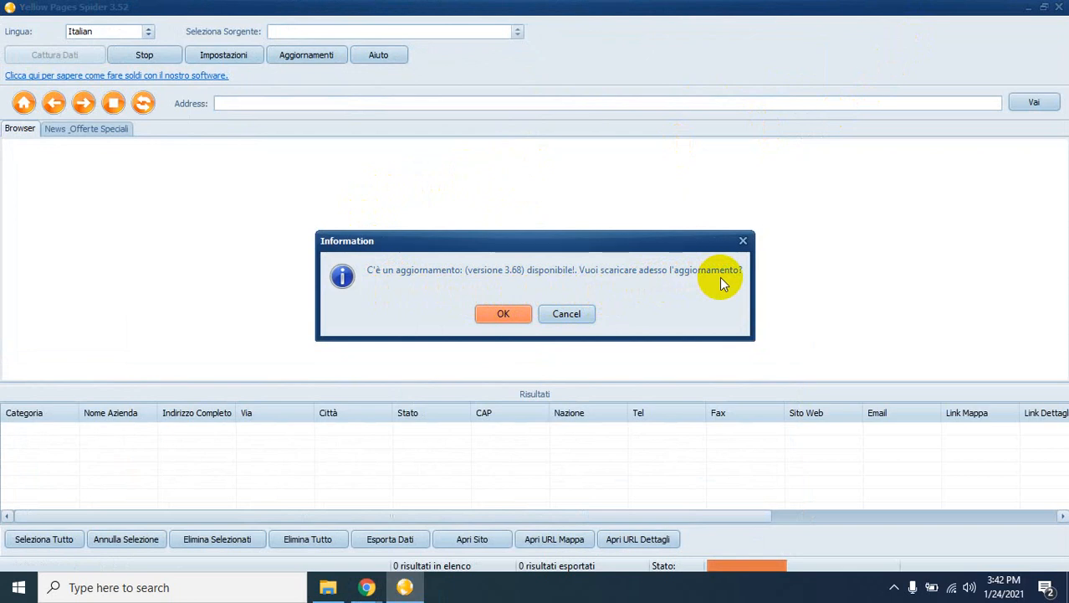
{"action": "left_click", "coordinate": [517, 316]}
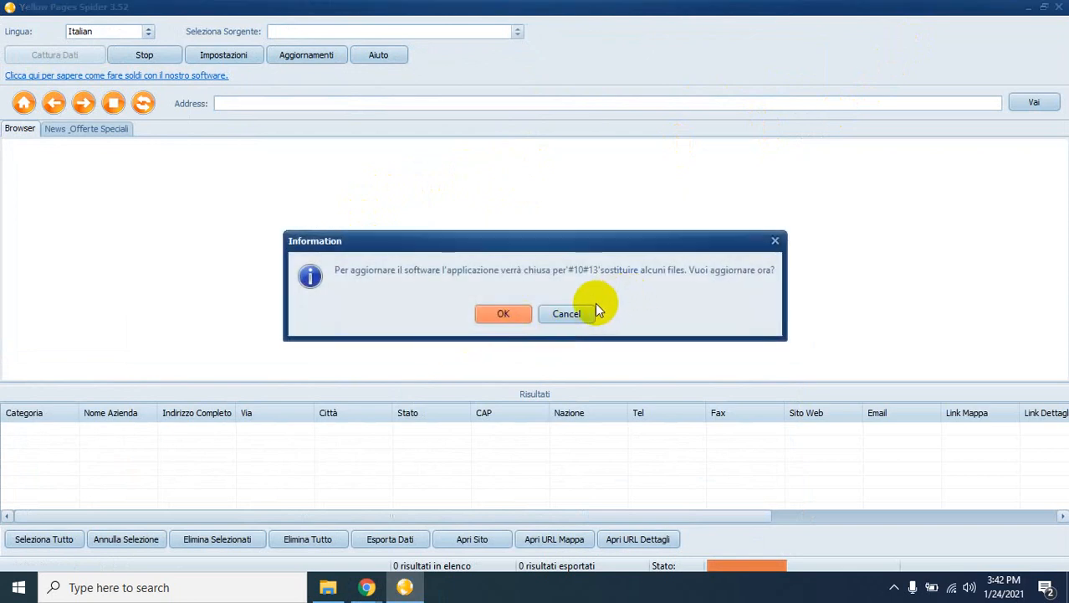
{"action": "left_click", "coordinate": [584, 315]}
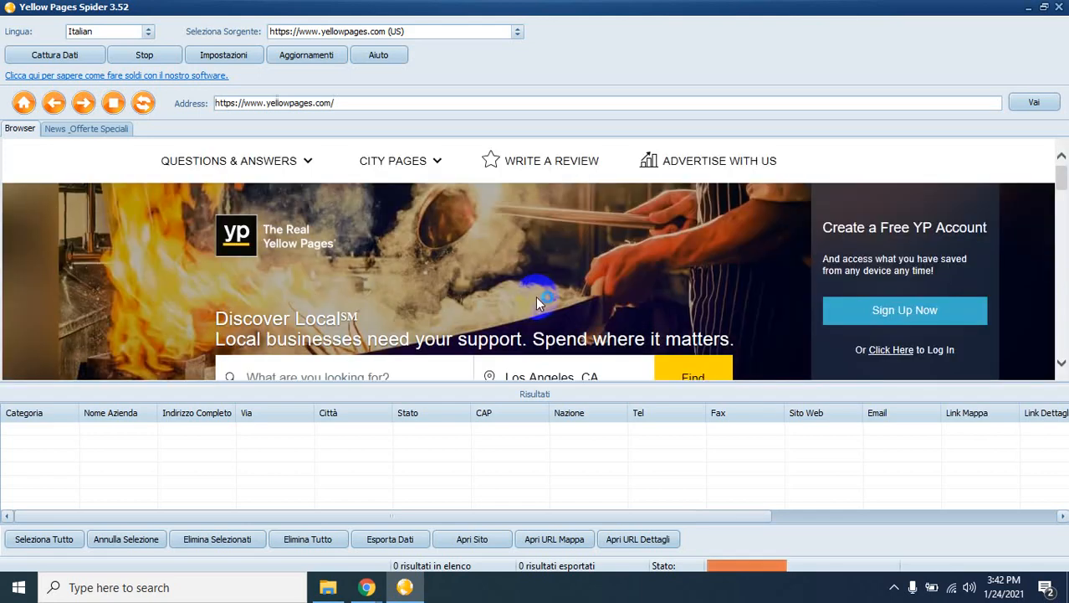
Step: Search yellowpages.com for "restaurant" in Los Angeles, CA, within the built-in browser
{"action": "scroll", "coordinate": [433, 333], "scroll_direction": "down", "scroll_amount": 1}
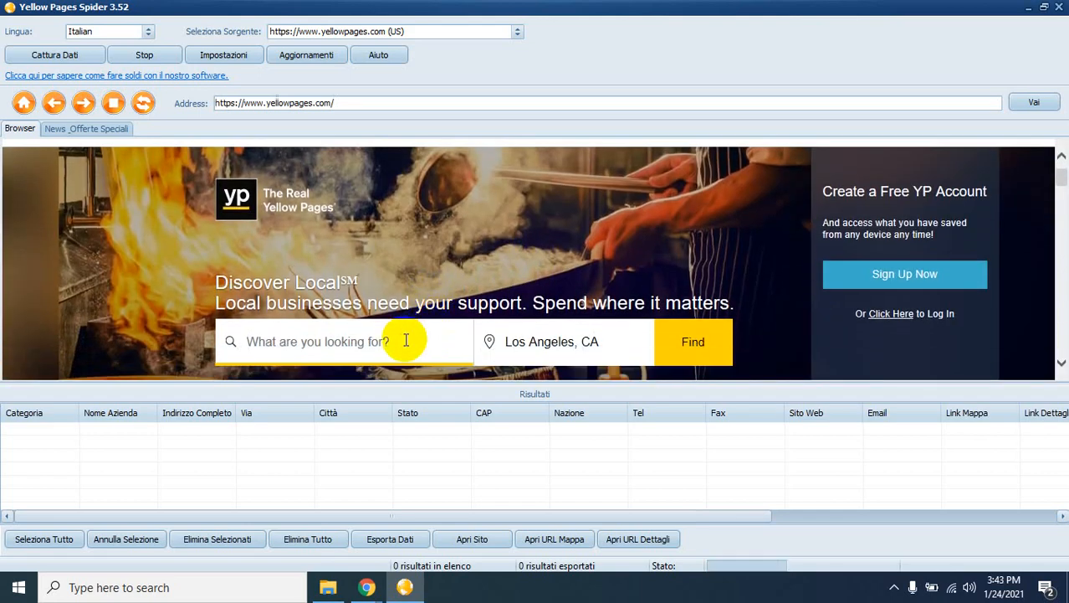
{"action": "left_click", "coordinate": [400, 339]}
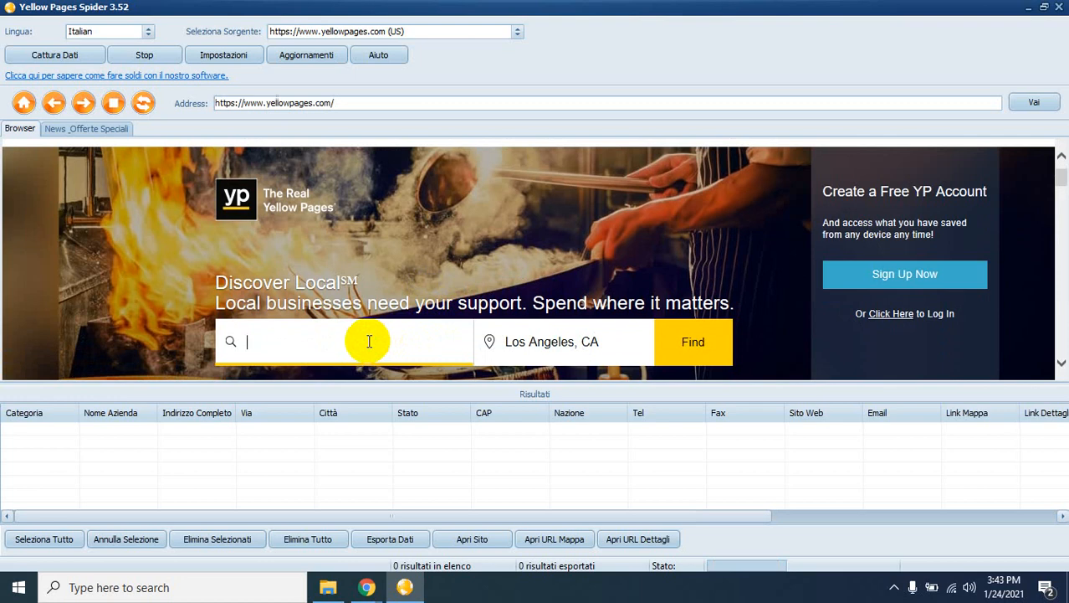
{"action": "type", "text": "res"}
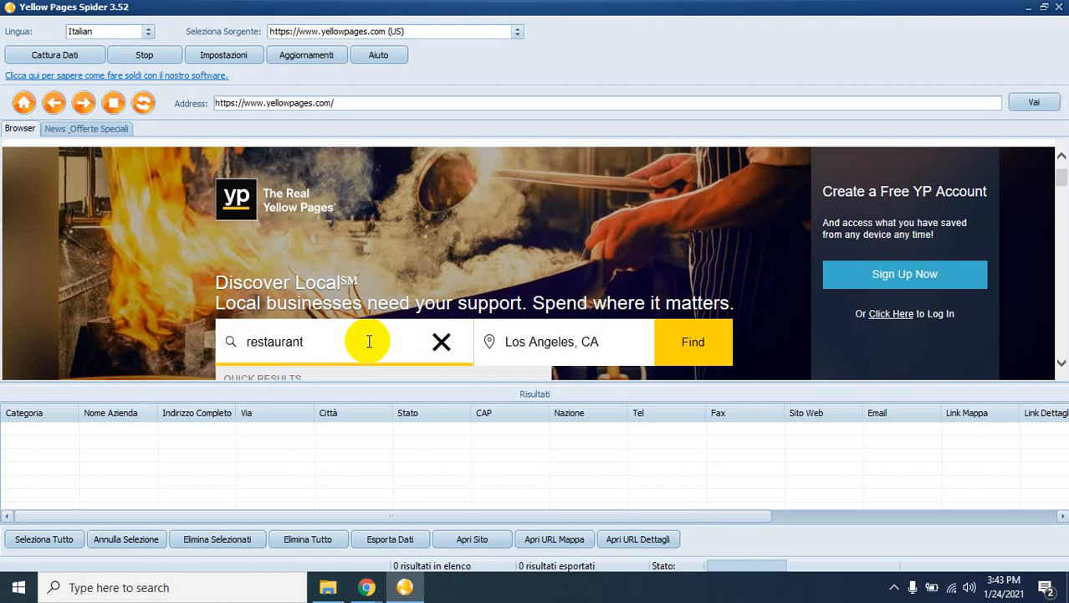
{"action": "type", "text": "taurant"}
{"action": "scroll", "coordinate": [363, 335], "scroll_direction": "down", "scroll_amount": 1}
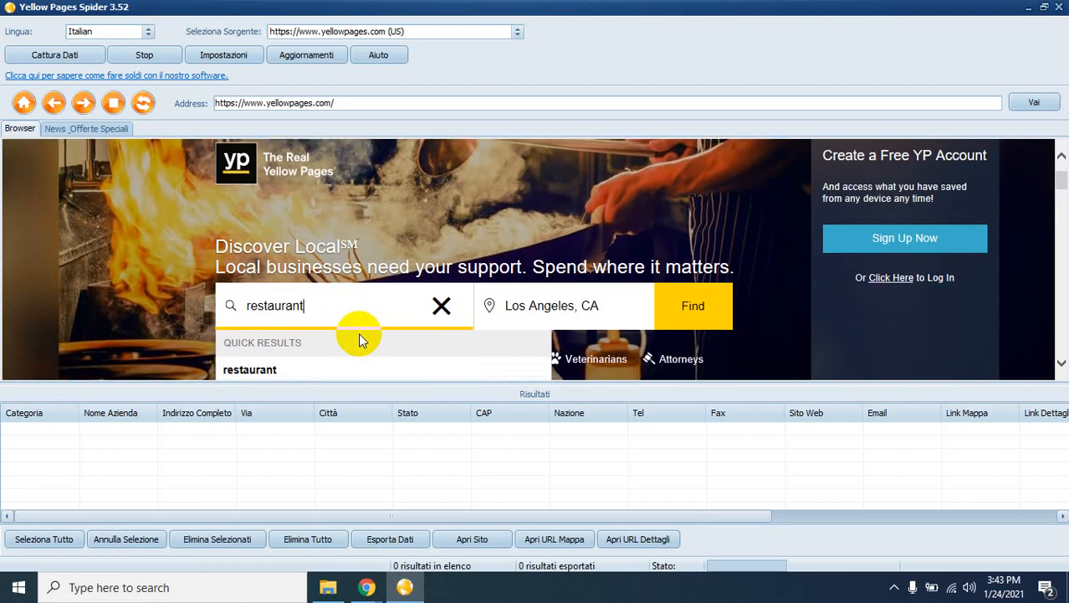
{"action": "left_click", "coordinate": [266, 369]}
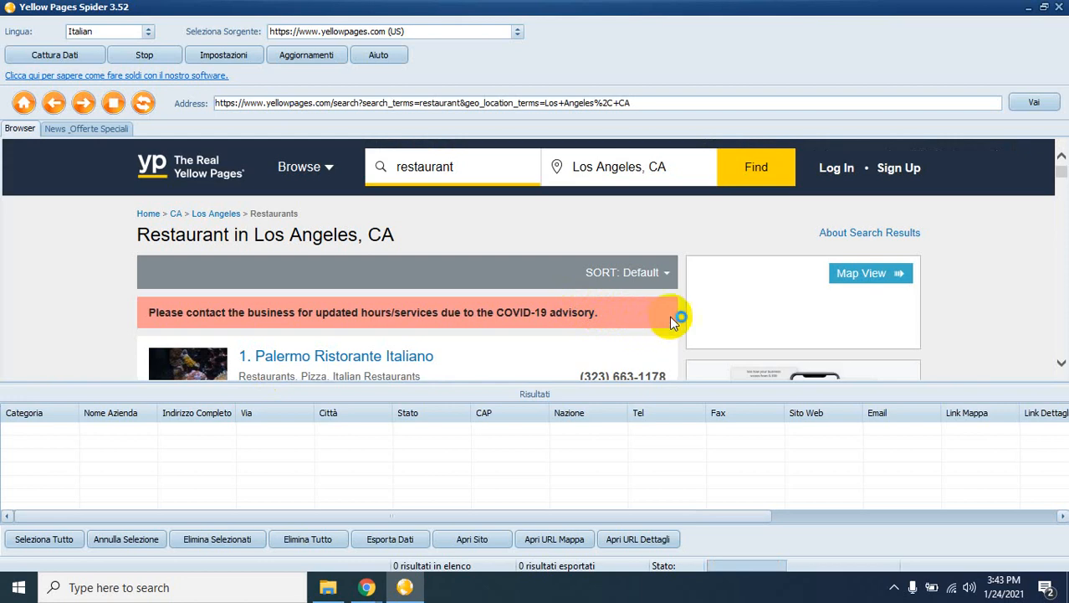
Step: Look over the restaurant listings and set the program's interface language to English
{"action": "scroll", "coordinate": [692, 308], "scroll_direction": "down", "scroll_amount": 1}
{"action": "scroll", "coordinate": [618, 315], "scroll_direction": "up", "scroll_amount": 1}
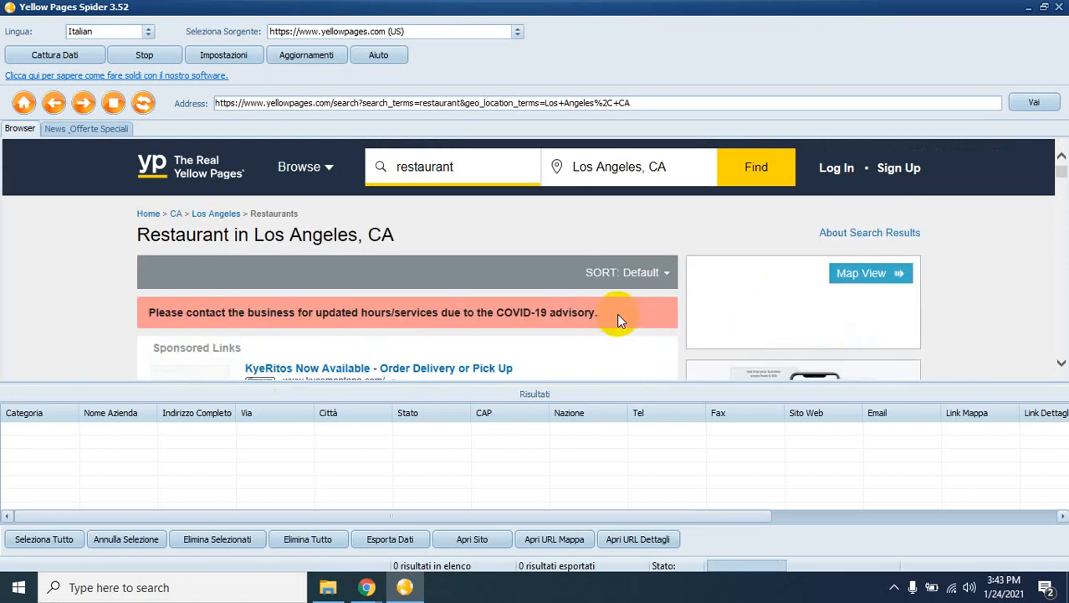
{"action": "scroll", "coordinate": [619, 313], "scroll_direction": "down", "scroll_amount": 2}
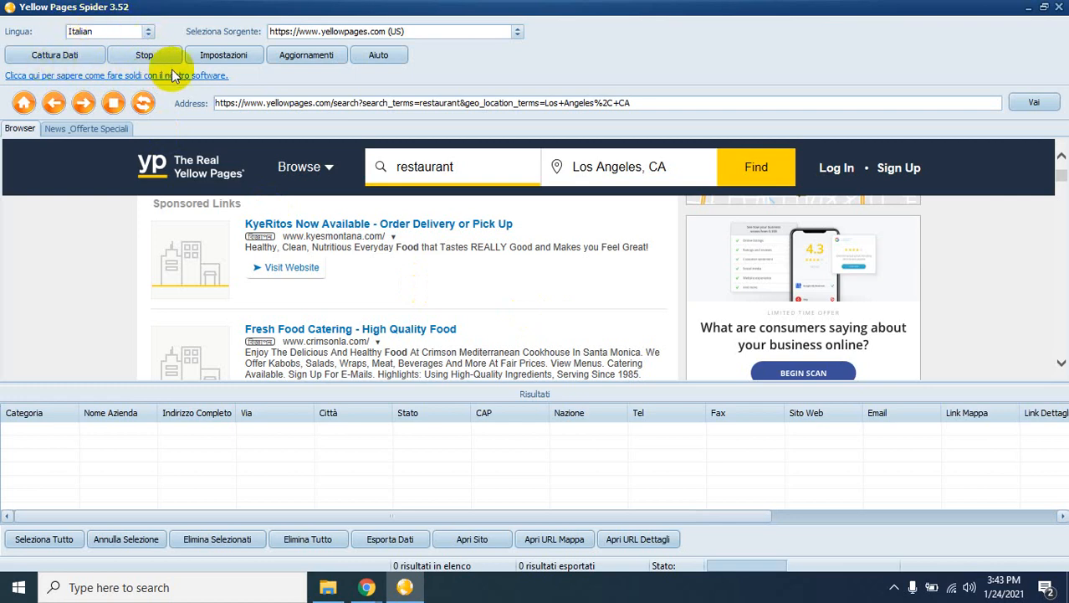
{"action": "scroll", "coordinate": [246, 148], "scroll_direction": "up", "scroll_amount": 2}
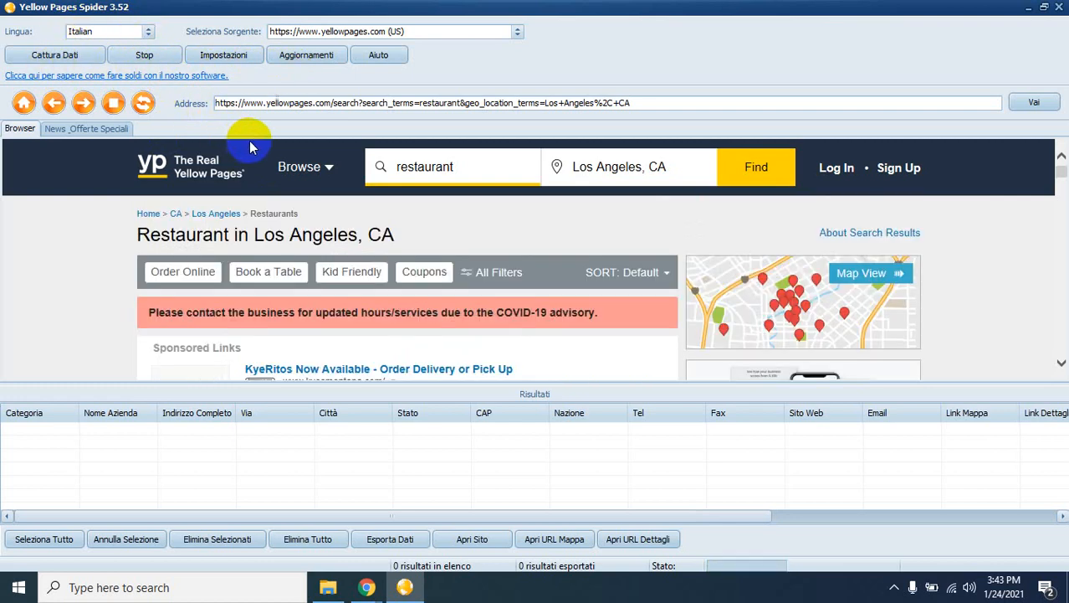
{"action": "left_click", "coordinate": [148, 33]}
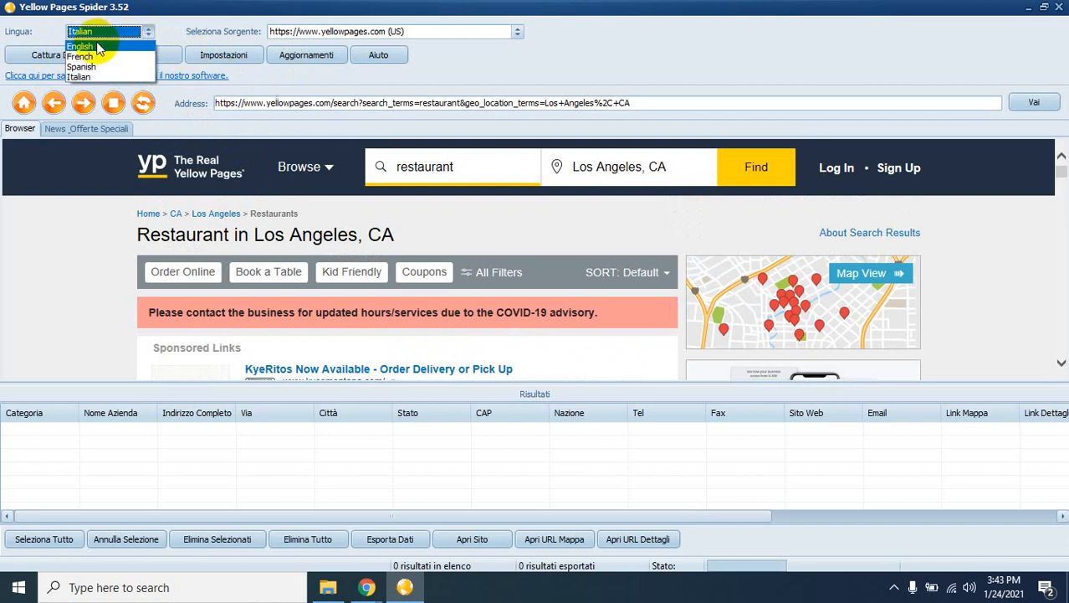
{"action": "left_click", "coordinate": [92, 43]}
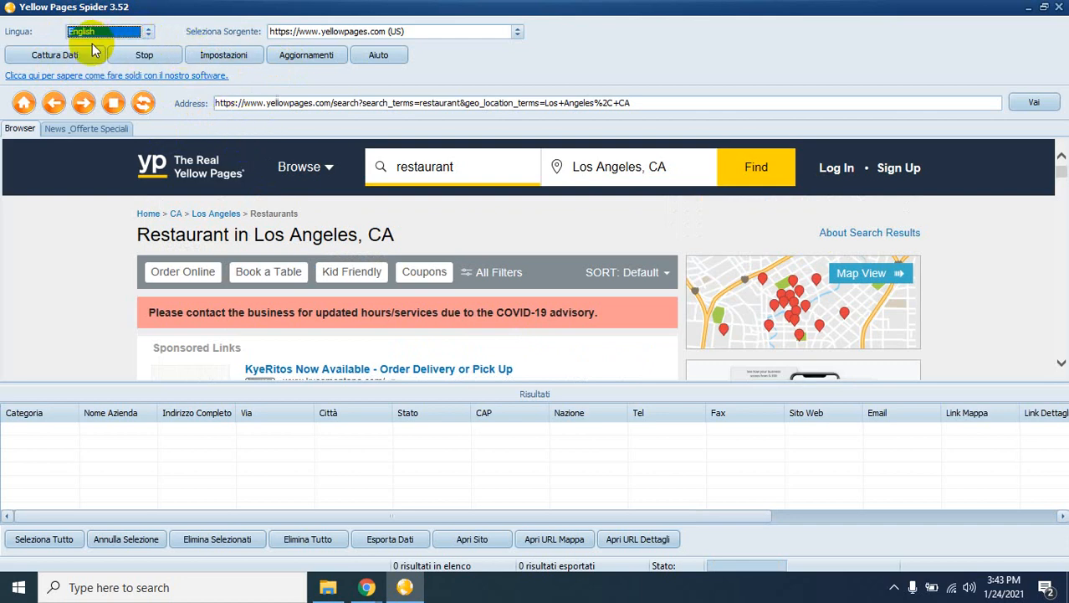
Step: Exclude Category, Address, Country, Fax, Map Link and Details Link from the export columns in the data settings, and save the settings
{"action": "left_click", "coordinate": [224, 57]}
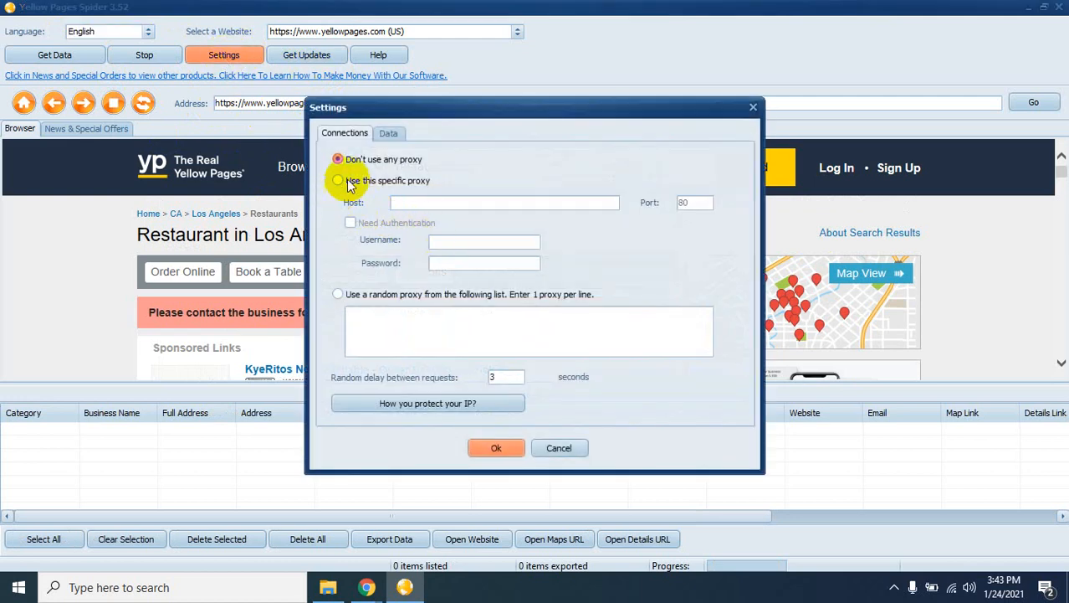
{"action": "left_click", "coordinate": [389, 133]}
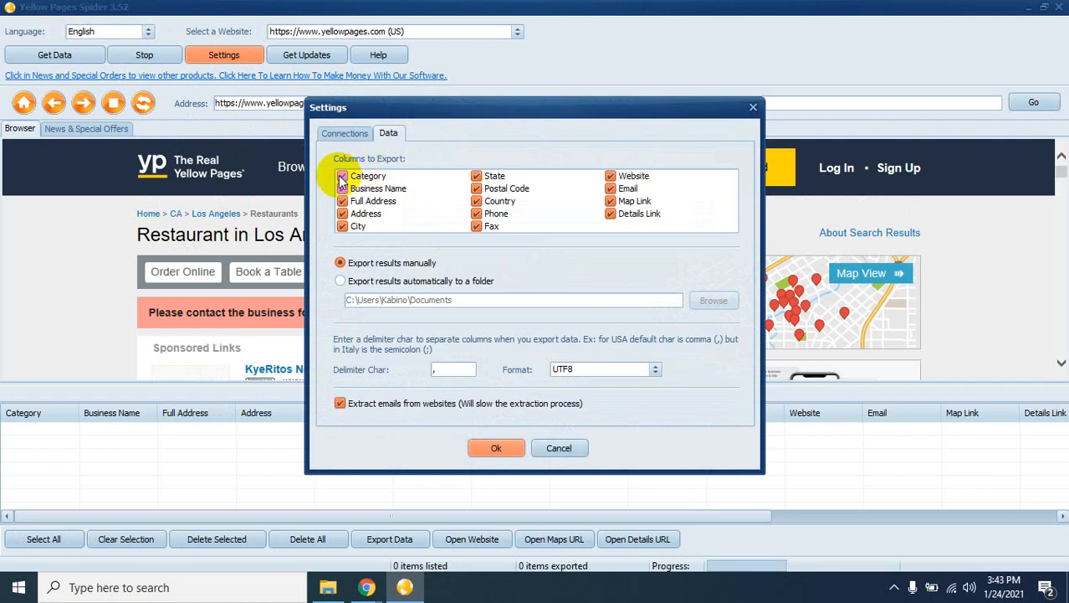
{"action": "left_click", "coordinate": [342, 177]}
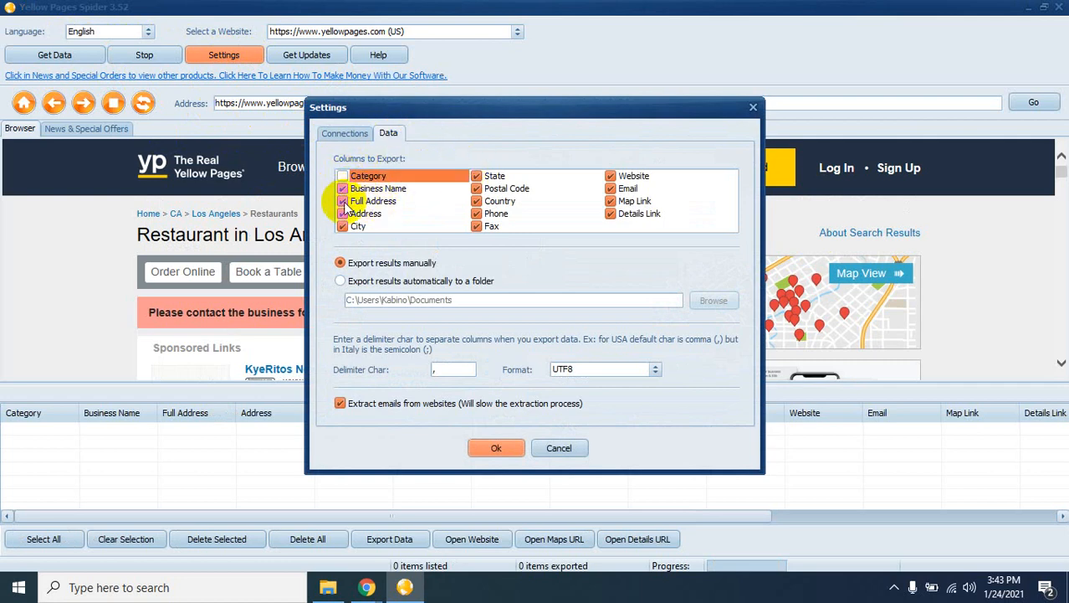
{"action": "left_click", "coordinate": [342, 201]}
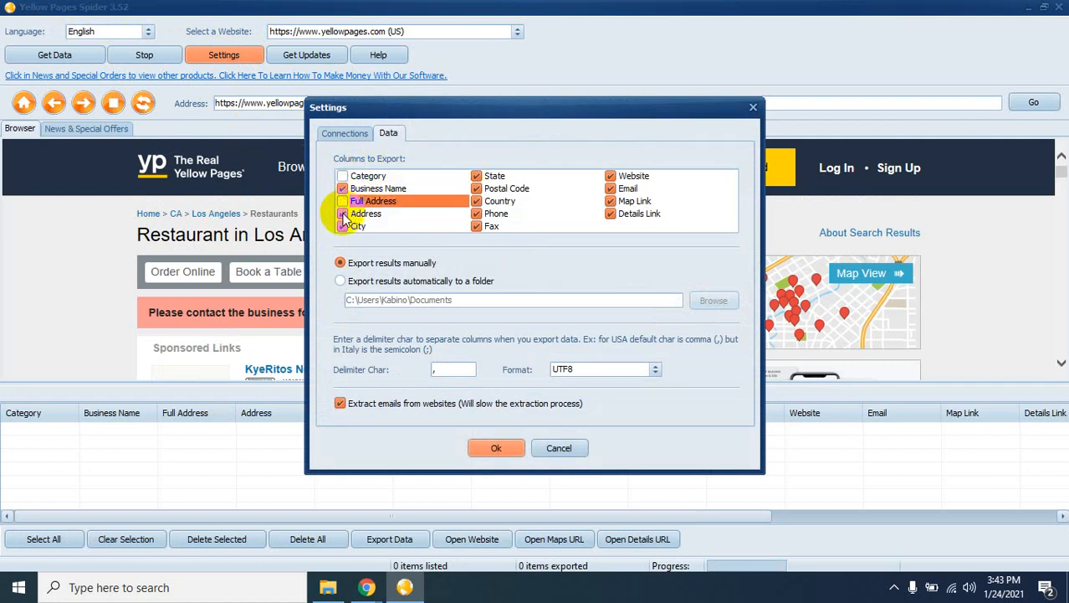
{"action": "left_click", "coordinate": [344, 212]}
{"action": "left_click", "coordinate": [342, 202]}
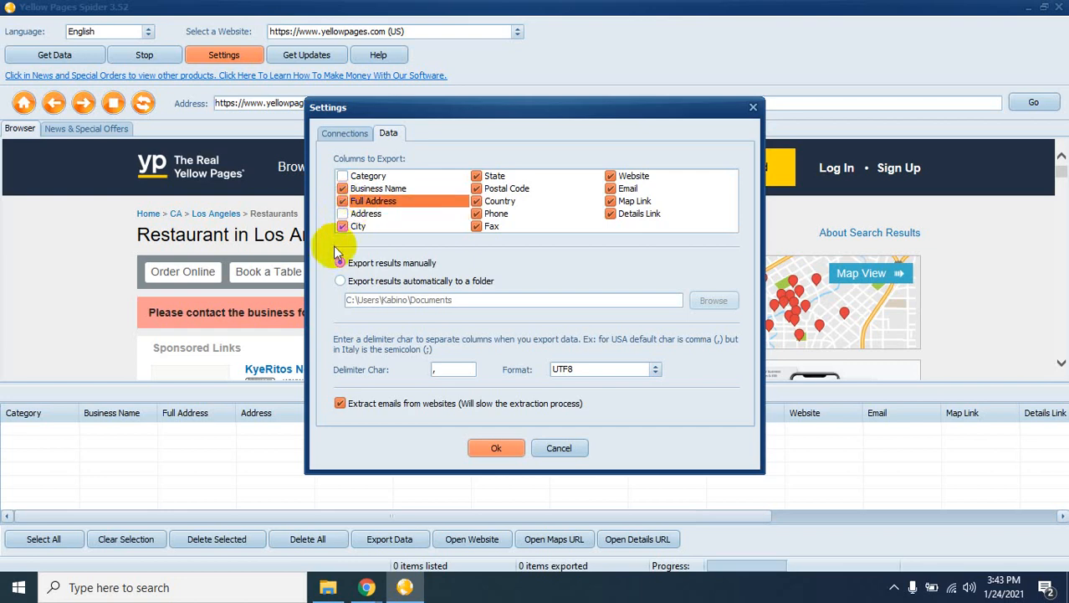
{"action": "left_click", "coordinate": [477, 202]}
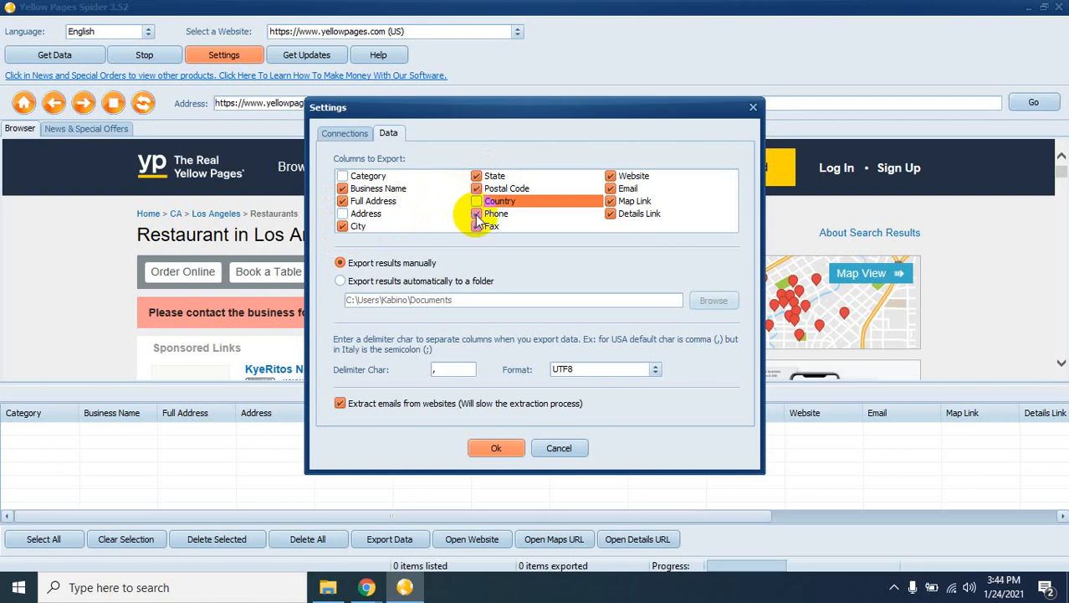
{"action": "left_click", "coordinate": [477, 225]}
{"action": "left_click", "coordinate": [610, 214]}
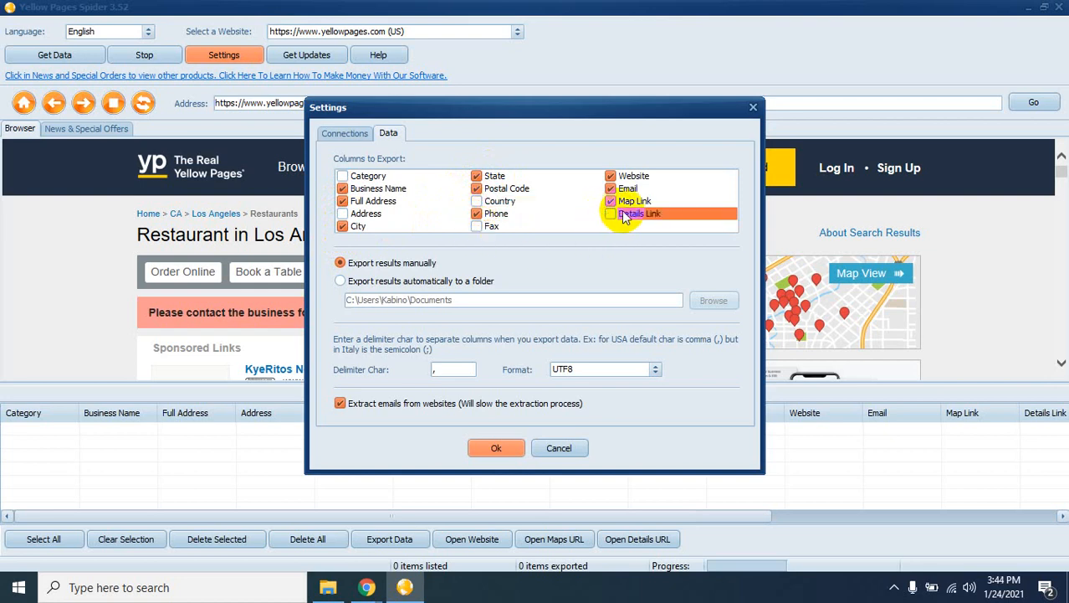
{"action": "left_click", "coordinate": [611, 201]}
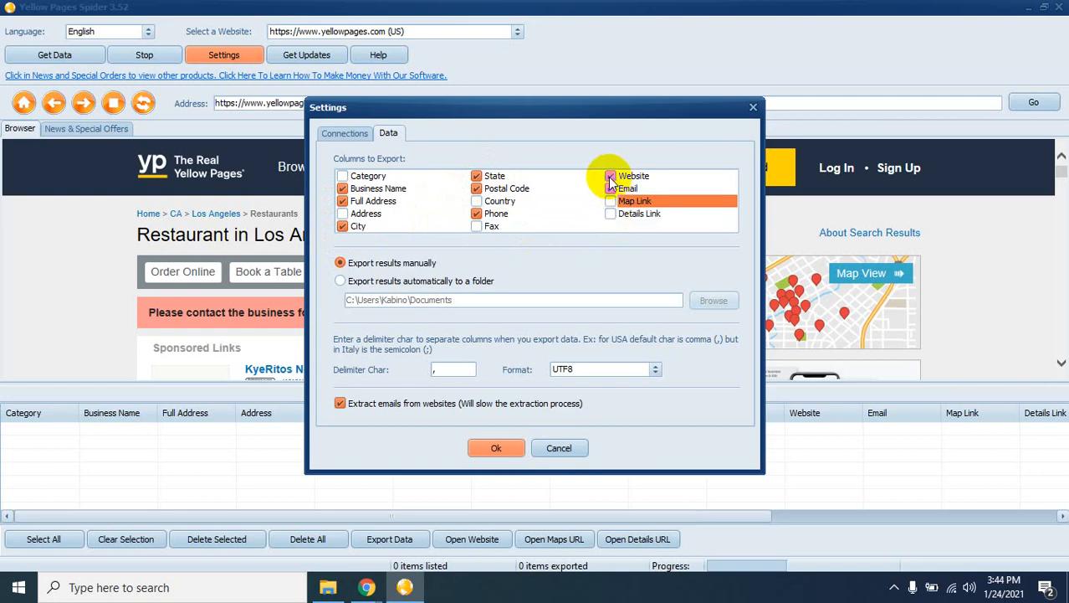
{"action": "left_click", "coordinate": [495, 448]}
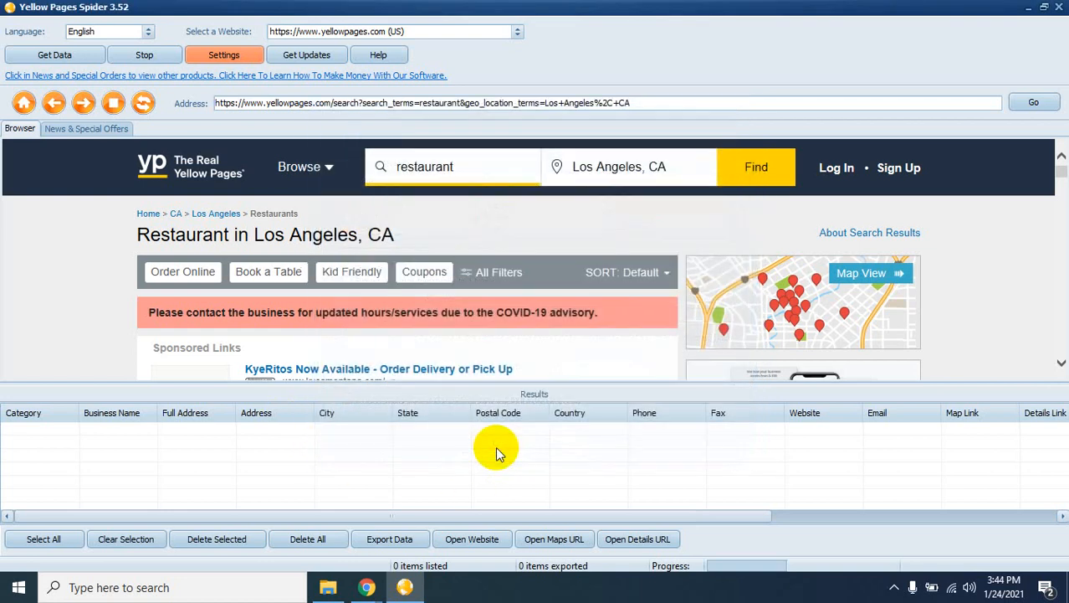
Step: Start extracting data from the Los Angeles restaurant search results and look through the listings
{"action": "left_click", "coordinate": [69, 57]}
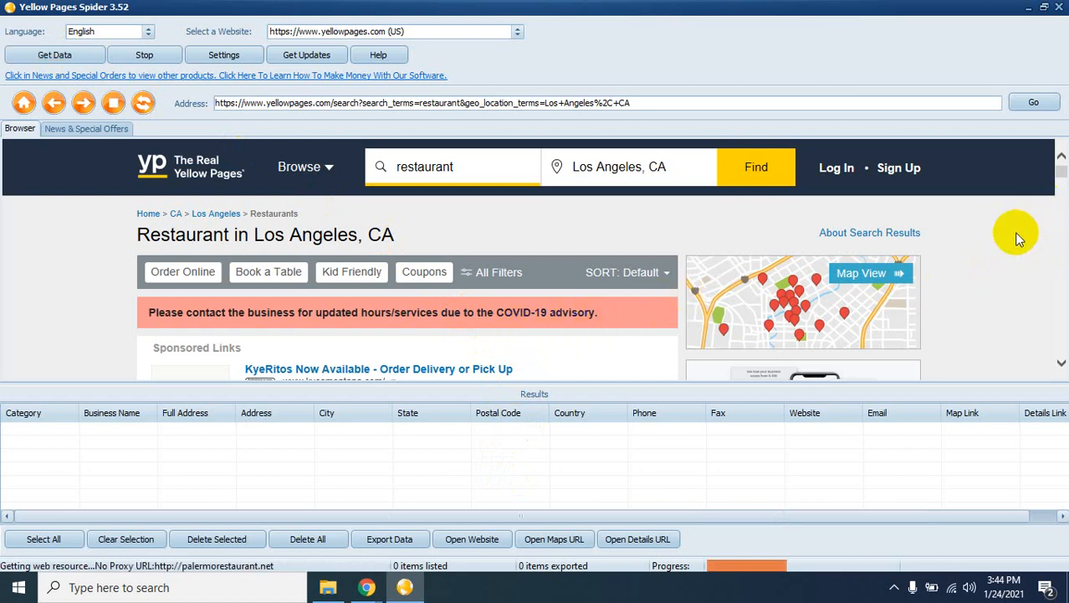
{"action": "scroll", "coordinate": [975, 262], "scroll_direction": "down", "scroll_amount": 1}
{"action": "scroll", "coordinate": [979, 270], "scroll_direction": "down", "scroll_amount": 5}
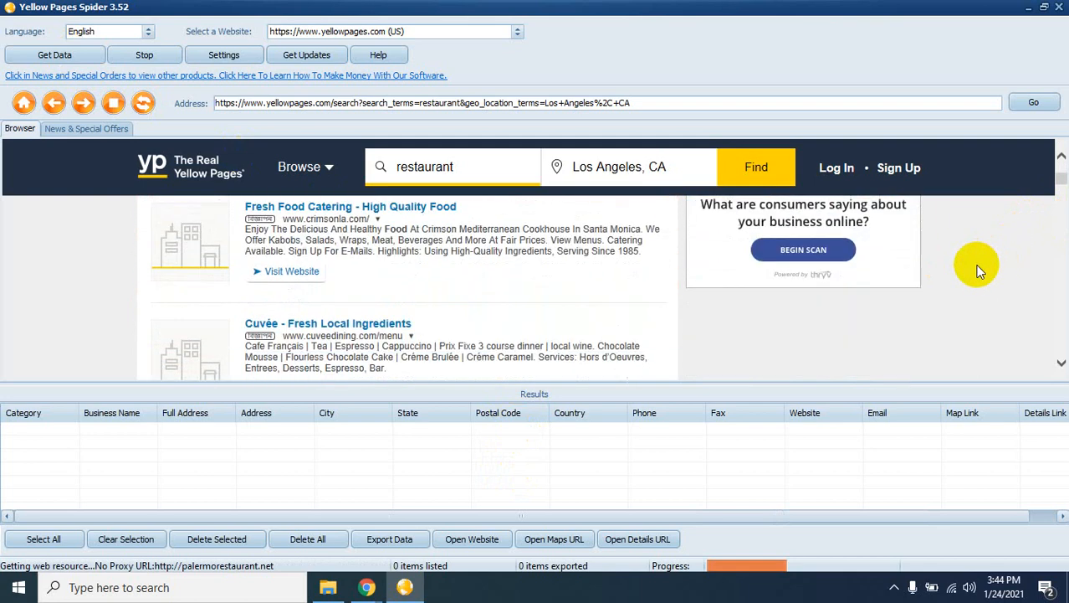
{"action": "scroll", "coordinate": [979, 268], "scroll_direction": "down", "scroll_amount": 1}
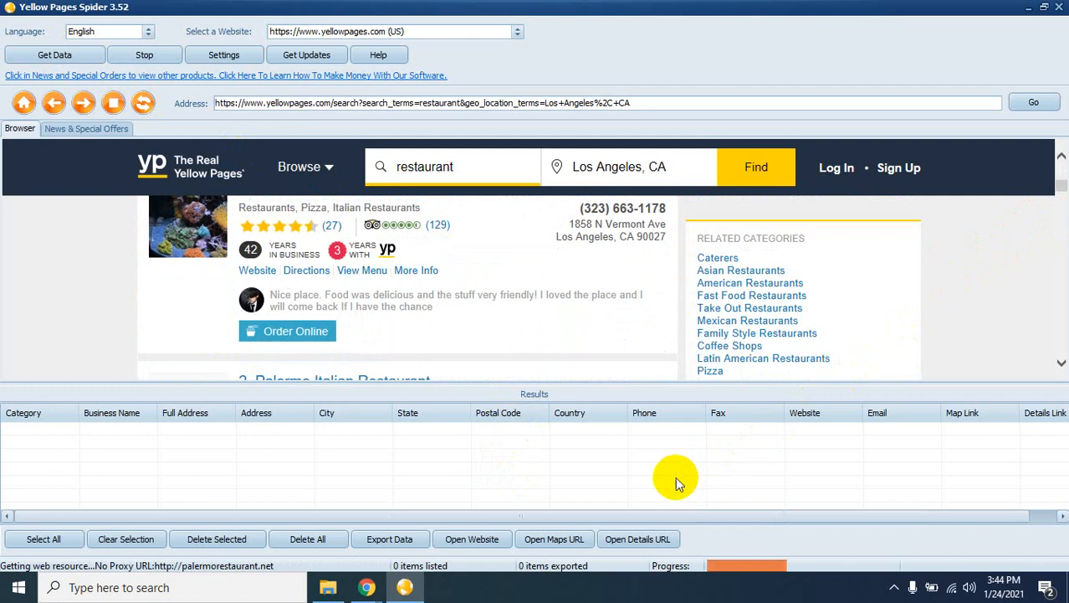
{"action": "left_click", "coordinate": [896, 588]}
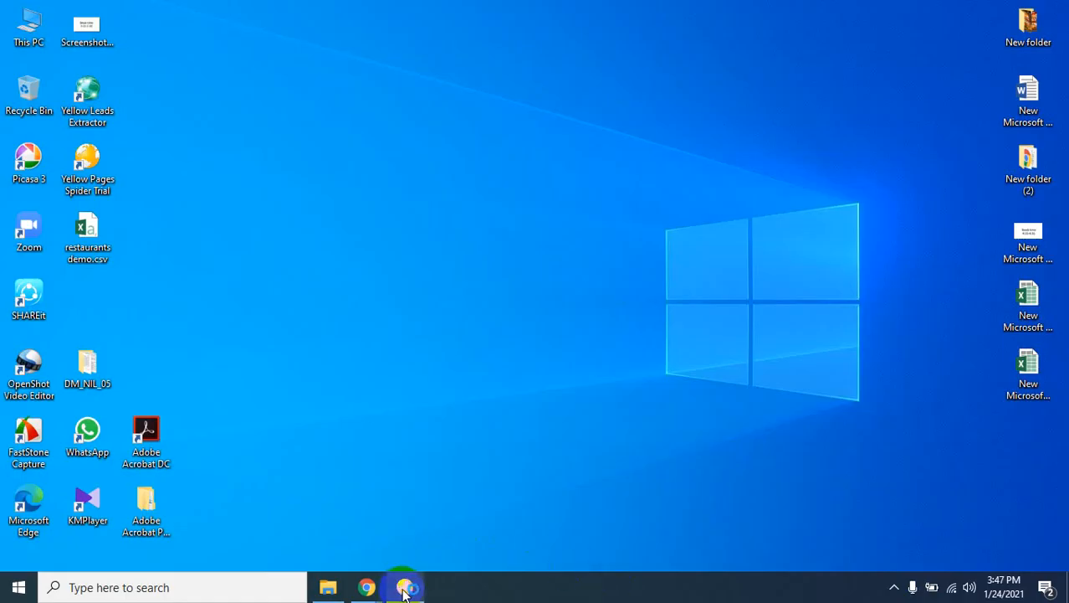
Step: Switch to restaurants demo.csv in Excel by way of the Google Meet window, and dismiss the Office activation wizard
{"action": "mouse_move", "coordinate": [367, 587]}
{"action": "left_click", "coordinate": [390, 534]}
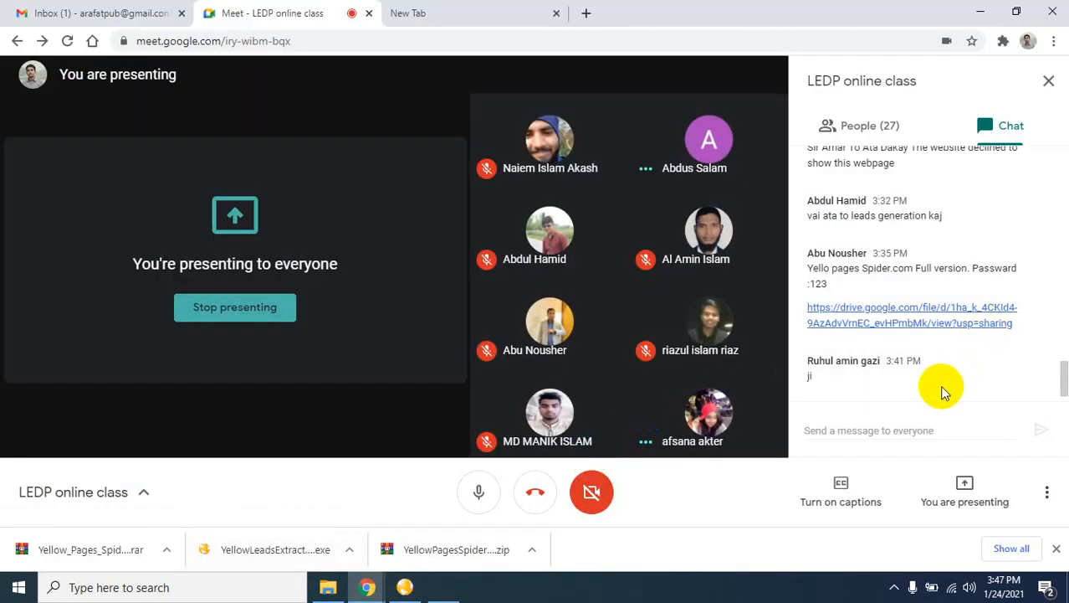
{"action": "key", "text": "alt+Tab"}
{"action": "scroll", "coordinate": [917, 380], "scroll_direction": "down", "scroll_amount": 5}
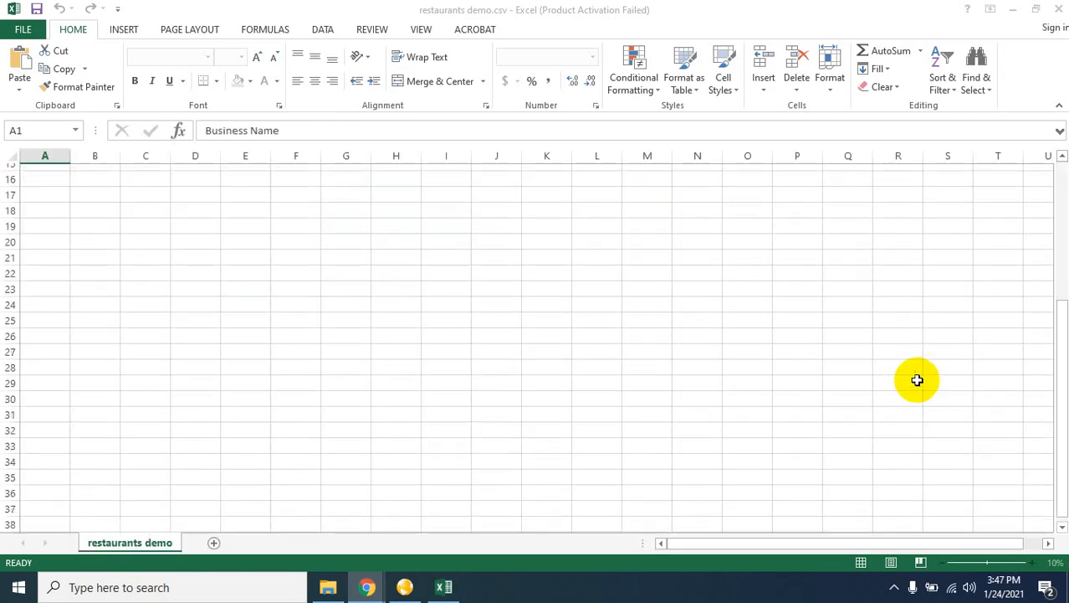
{"action": "scroll", "coordinate": [727, 420], "scroll_direction": "up", "scroll_amount": 5}
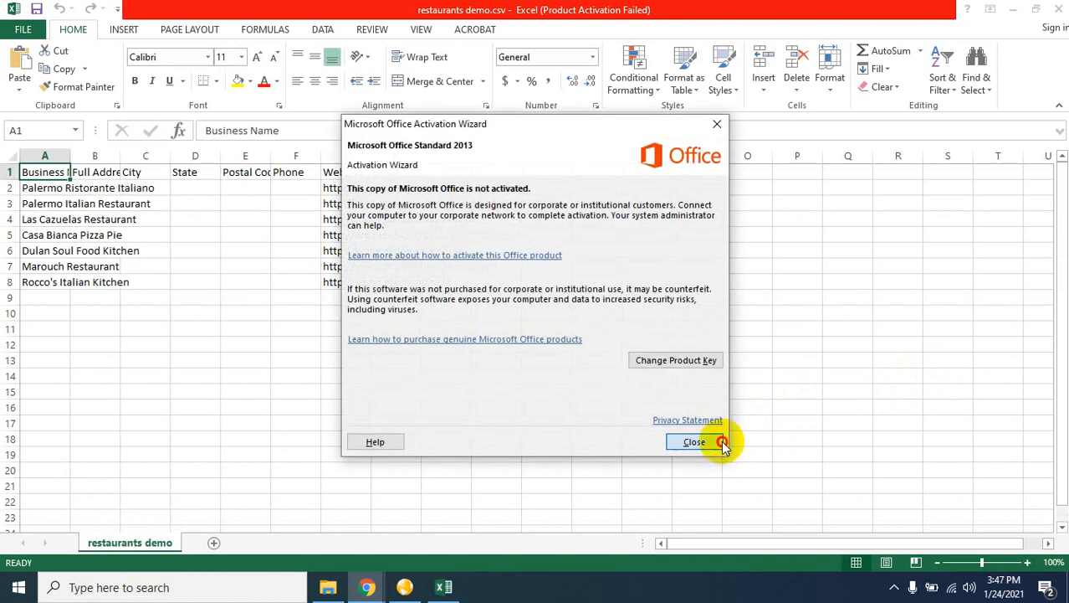
{"action": "left_click", "coordinate": [695, 442]}
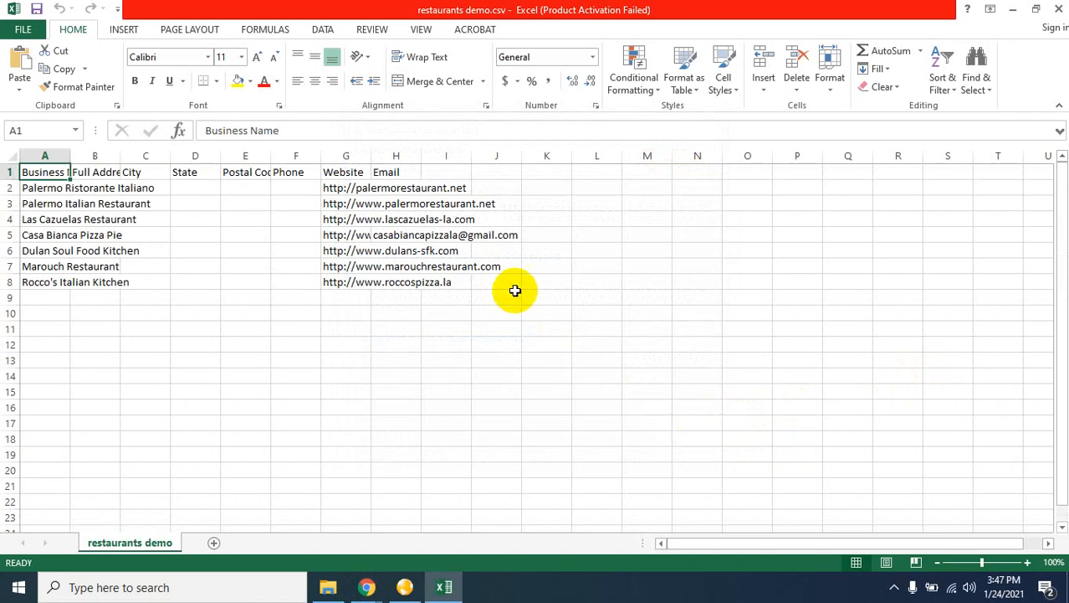
Step: Compare the exported website and email columns in restaurants demo.csv with the results listed in Yellow Pages Spider 3.52
{"action": "left_click", "coordinate": [405, 173]}
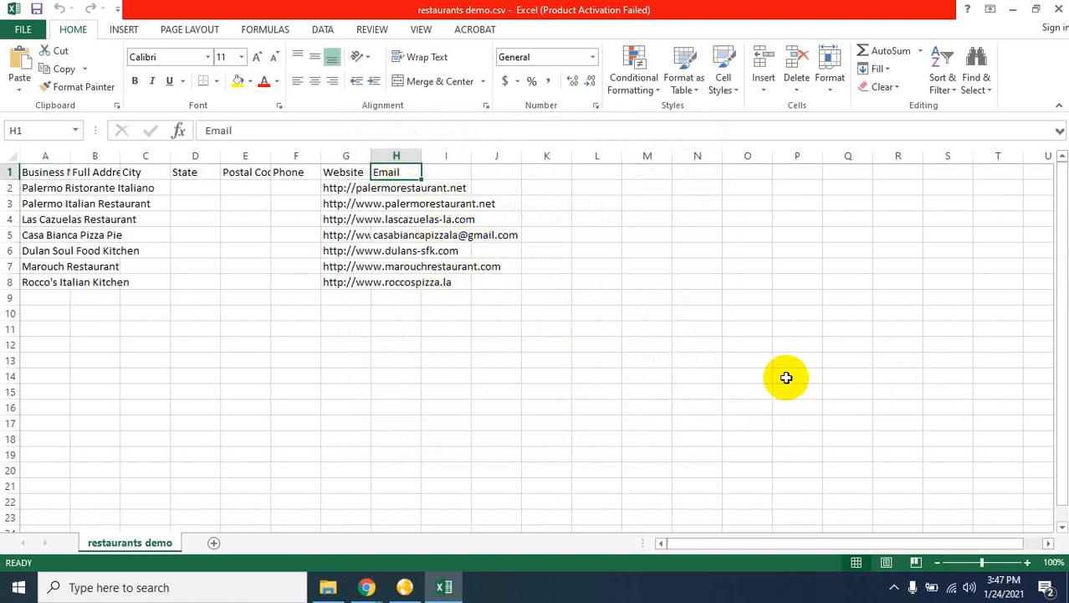
{"action": "left_click", "coordinate": [348, 177]}
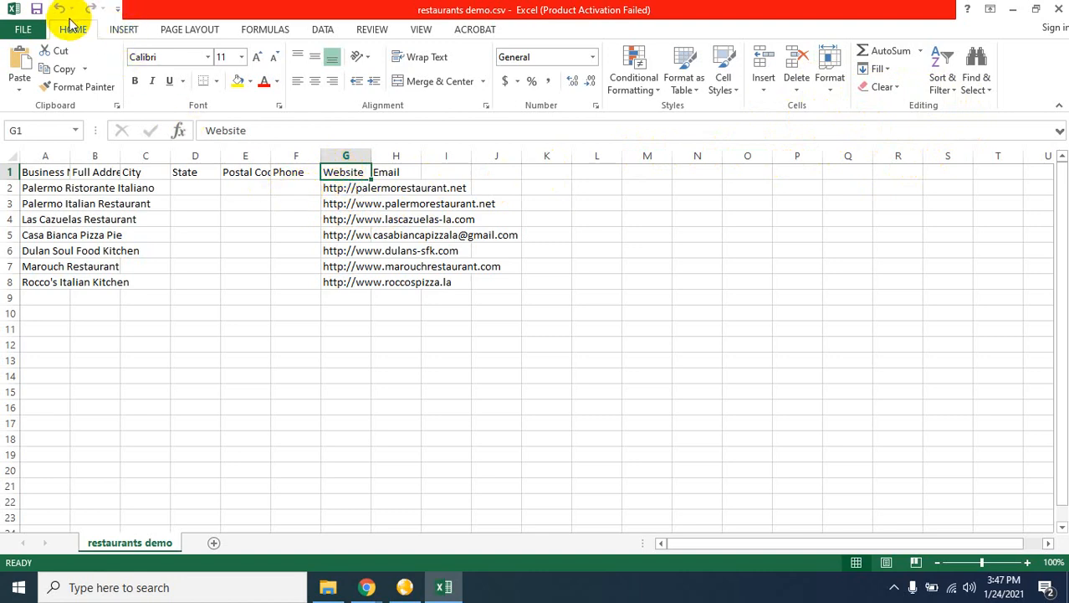
{"action": "left_click", "coordinate": [405, 586]}
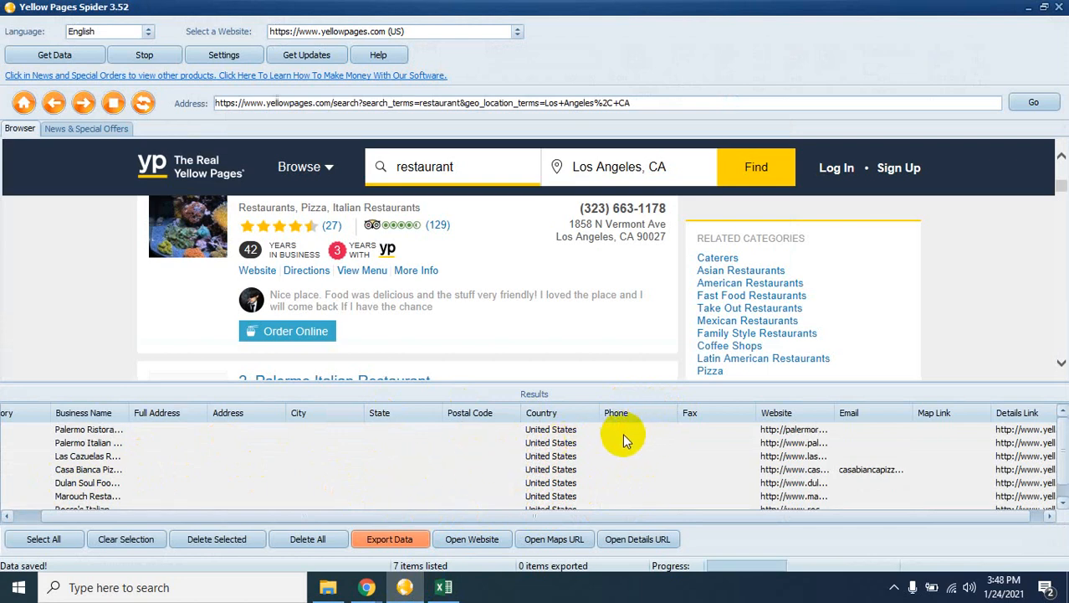
{"action": "left_click", "coordinate": [535, 430]}
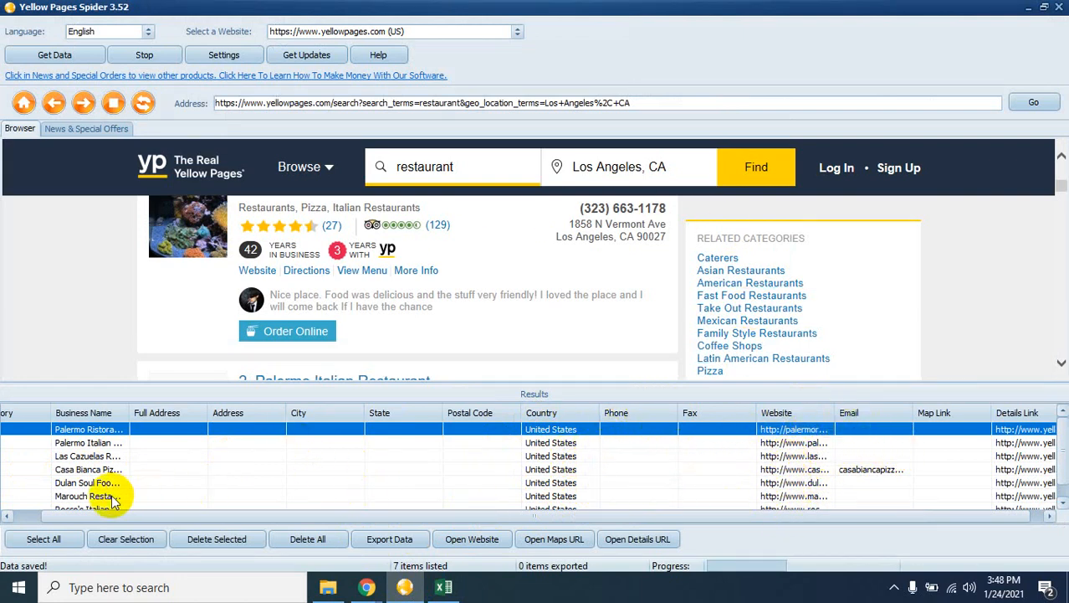
{"action": "left_click", "coordinate": [443, 587]}
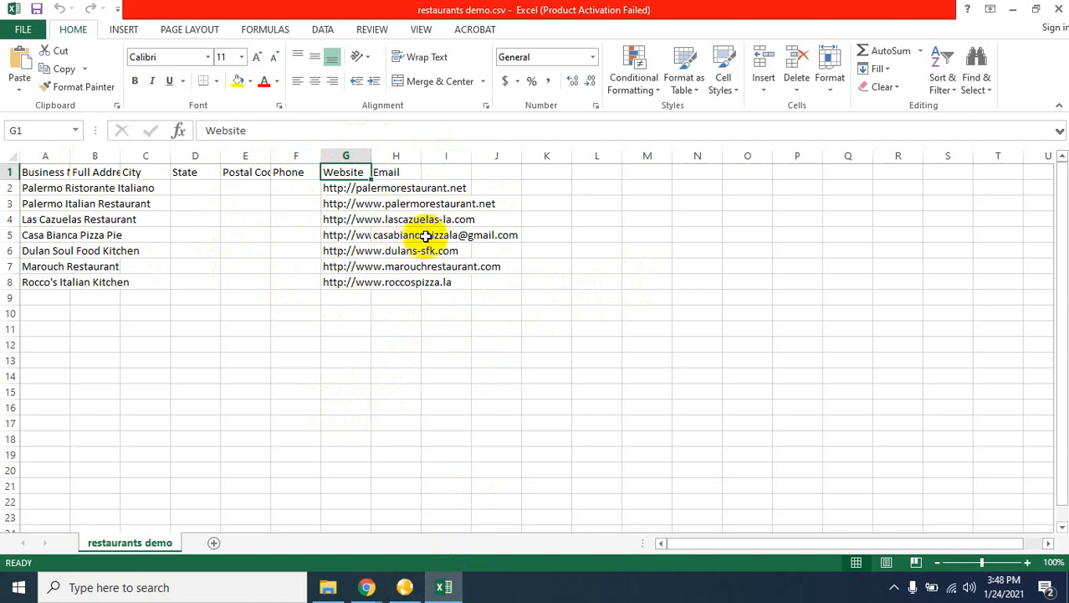
{"action": "left_click", "coordinate": [488, 235]}
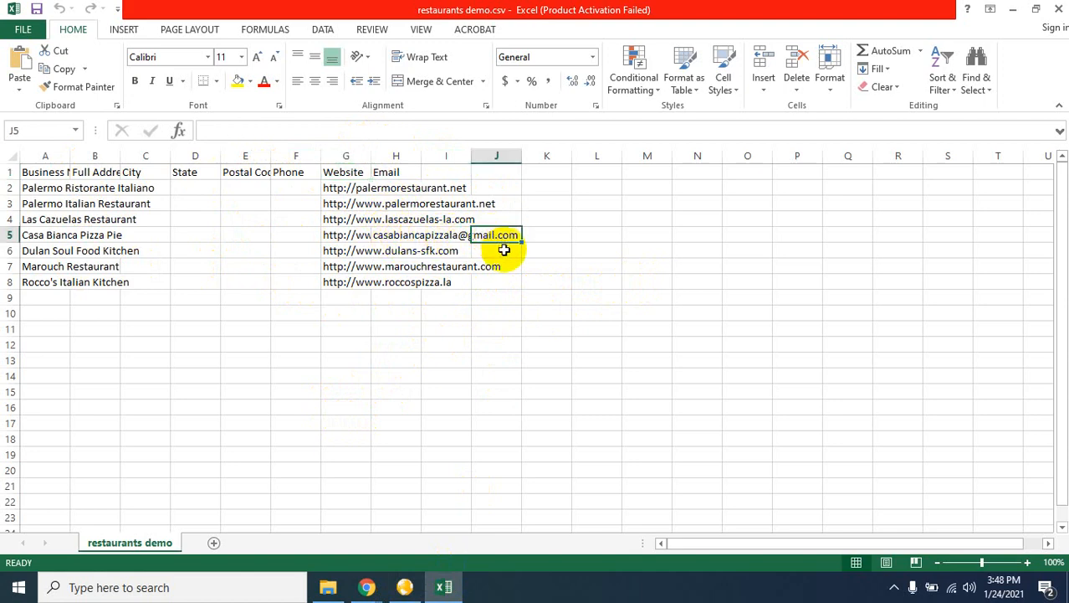
{"action": "left_click", "coordinate": [394, 157]}
{"action": "left_click", "coordinate": [405, 234]}
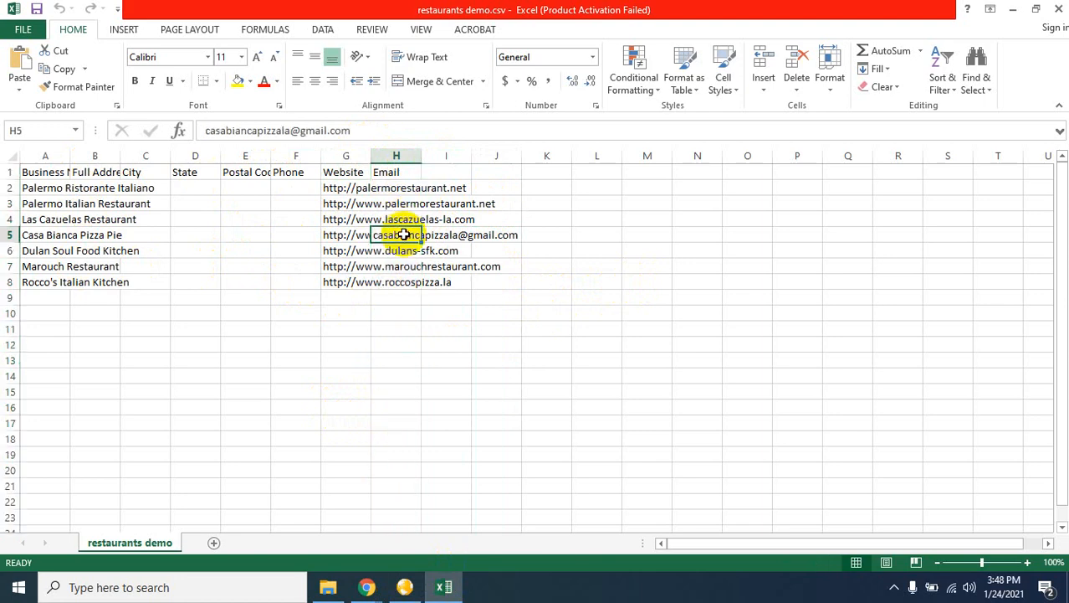
{"action": "double_click", "coordinate": [433, 237]}
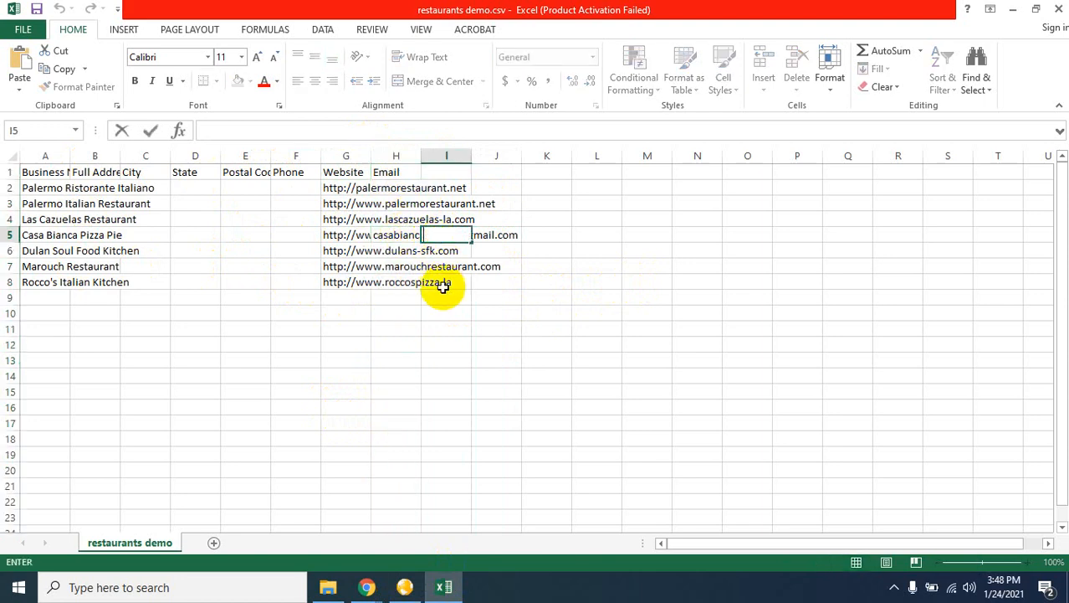
{"action": "left_click", "coordinate": [440, 393]}
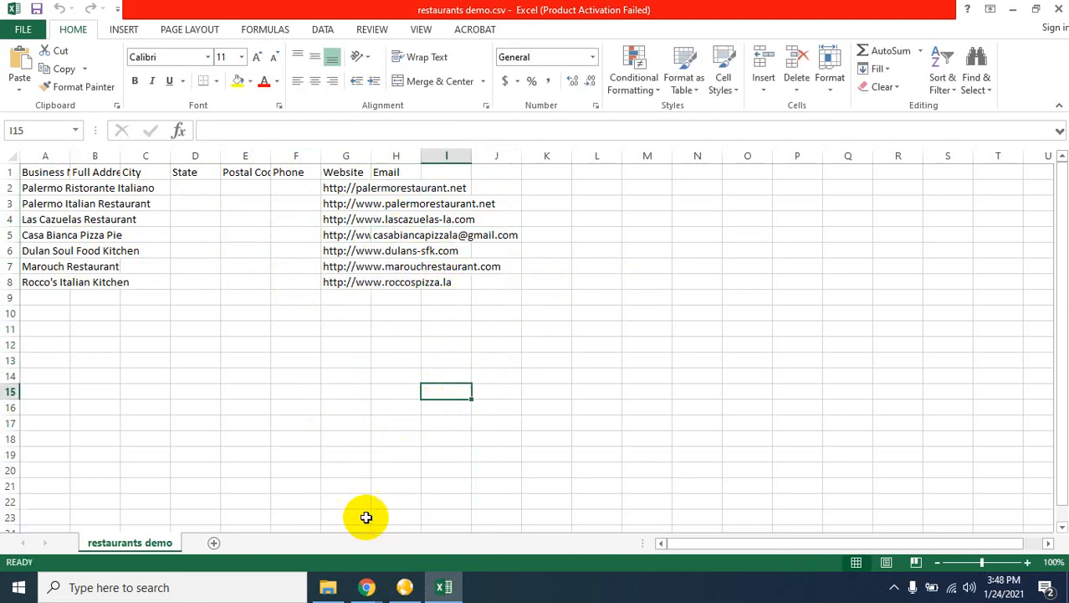
Step: Switch to the Google Meet class window and check the chat messages
{"action": "left_click", "coordinate": [397, 588]}
{"action": "mouse_move", "coordinate": [367, 586]}
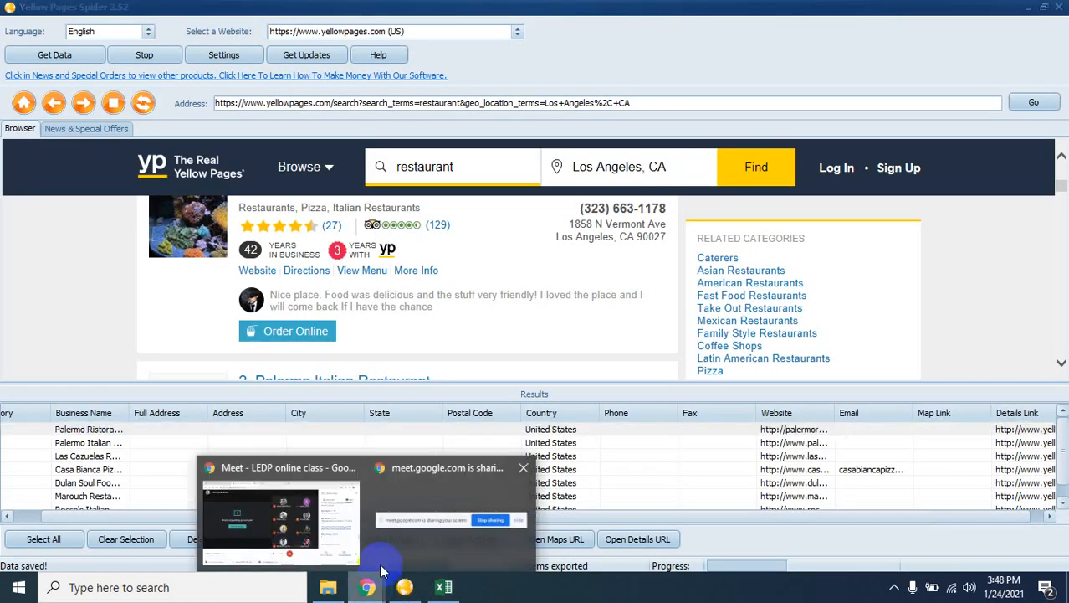
{"action": "left_click", "coordinate": [297, 521]}
{"action": "left_click", "coordinate": [318, 400]}
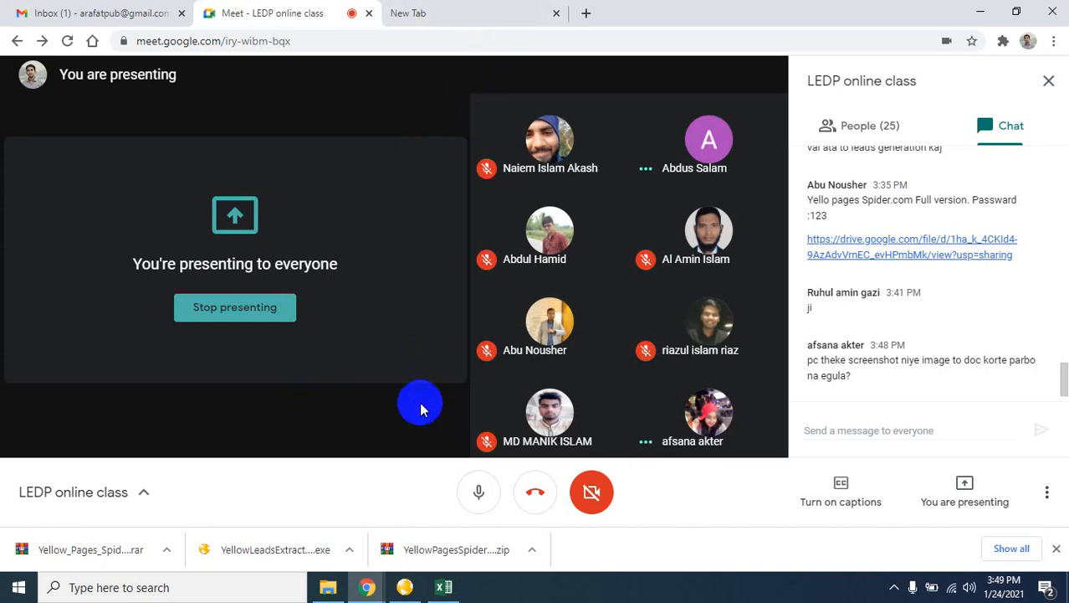
Step: Close Yellow Pages Spider 3.52 and restaurants demo.csv in Excel, discarding the workbook's changes
{"action": "left_click", "coordinate": [404, 586]}
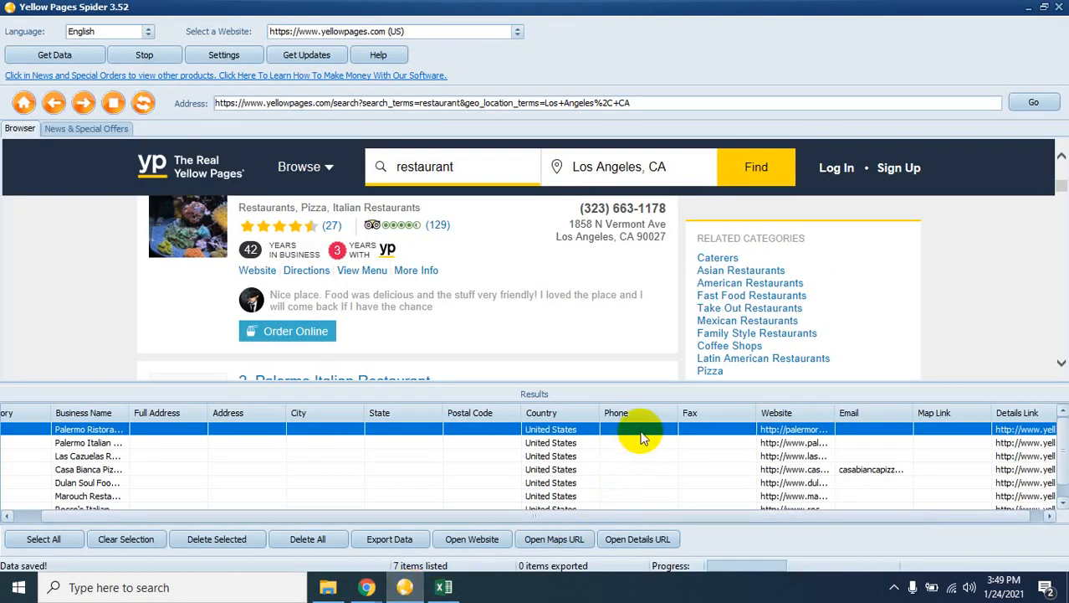
{"action": "left_click", "coordinate": [1061, 7]}
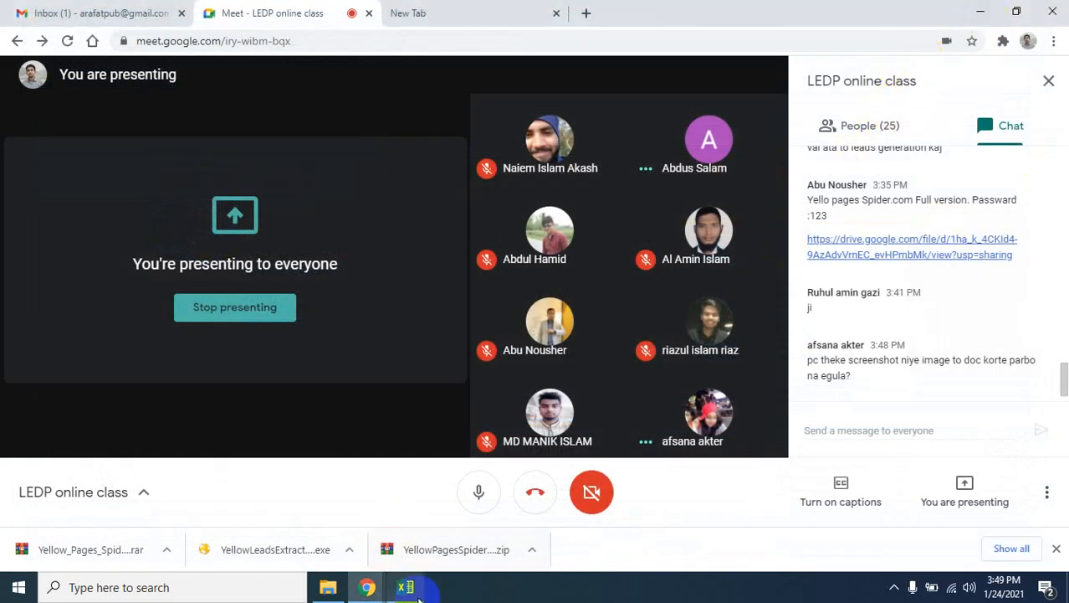
{"action": "left_click", "coordinate": [407, 588]}
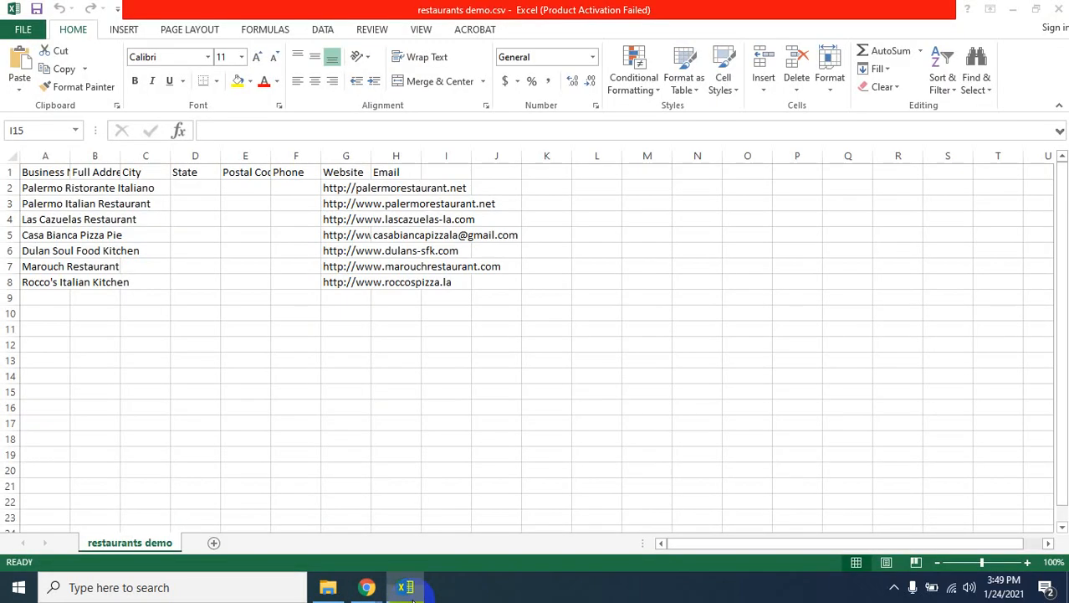
{"action": "left_click", "coordinate": [1061, 7]}
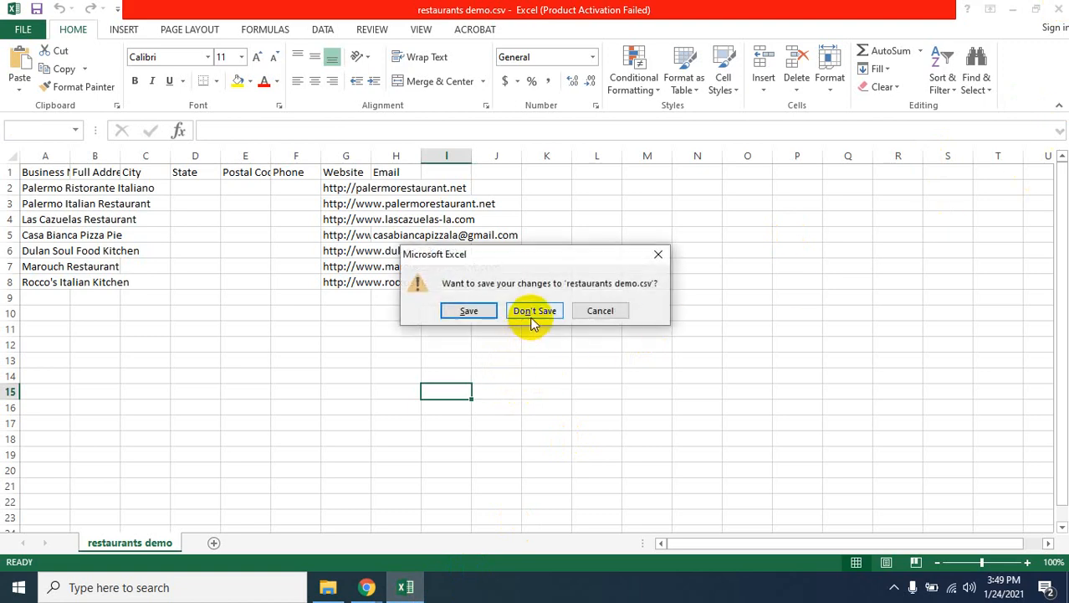
{"action": "left_click", "coordinate": [474, 308]}
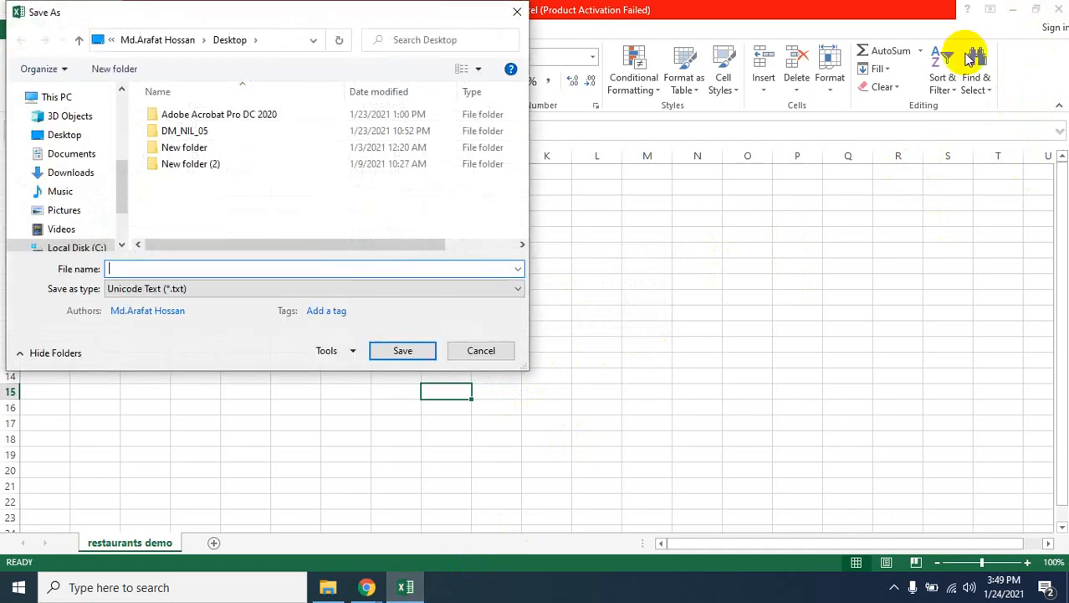
{"action": "left_click", "coordinate": [517, 12]}
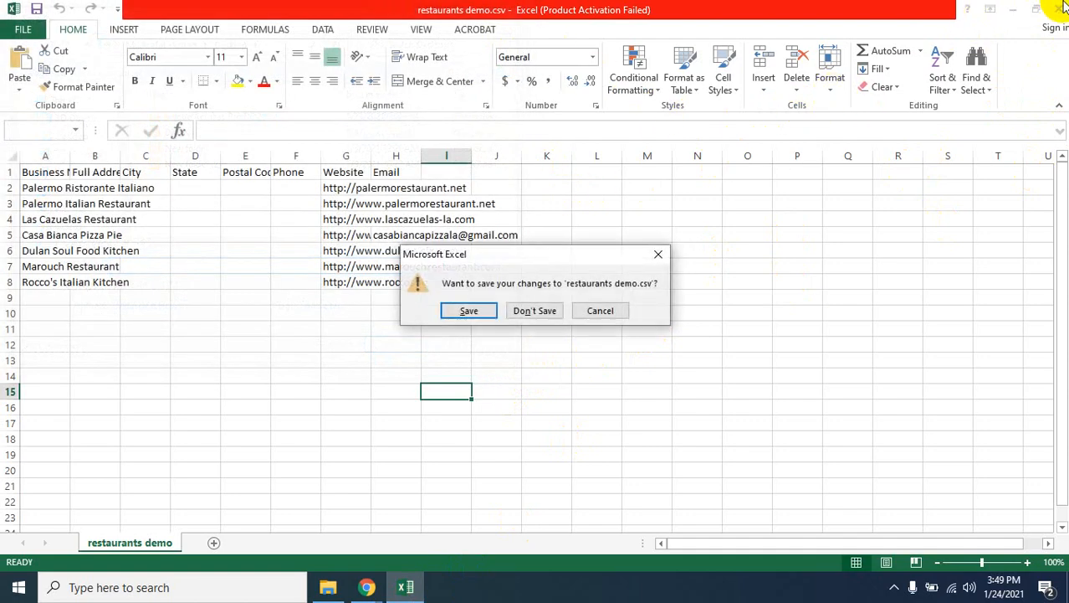
{"action": "left_click", "coordinate": [534, 316]}
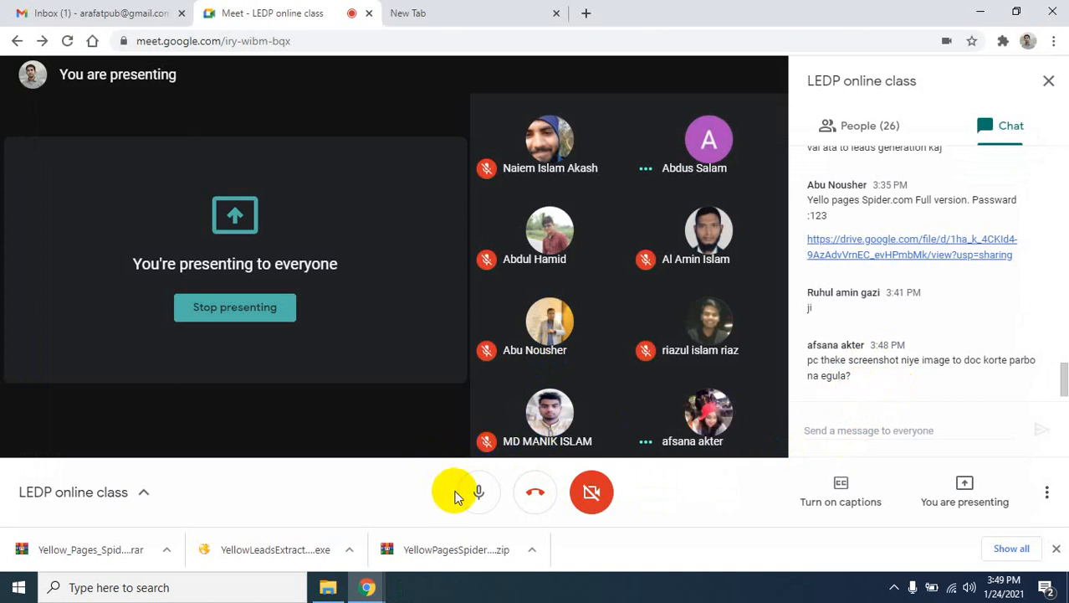
Step: Maximize the Yellow Pages Spider Trial 3.98 window with the Los Angeles plumbers results
{"action": "left_click", "coordinate": [894, 587]}
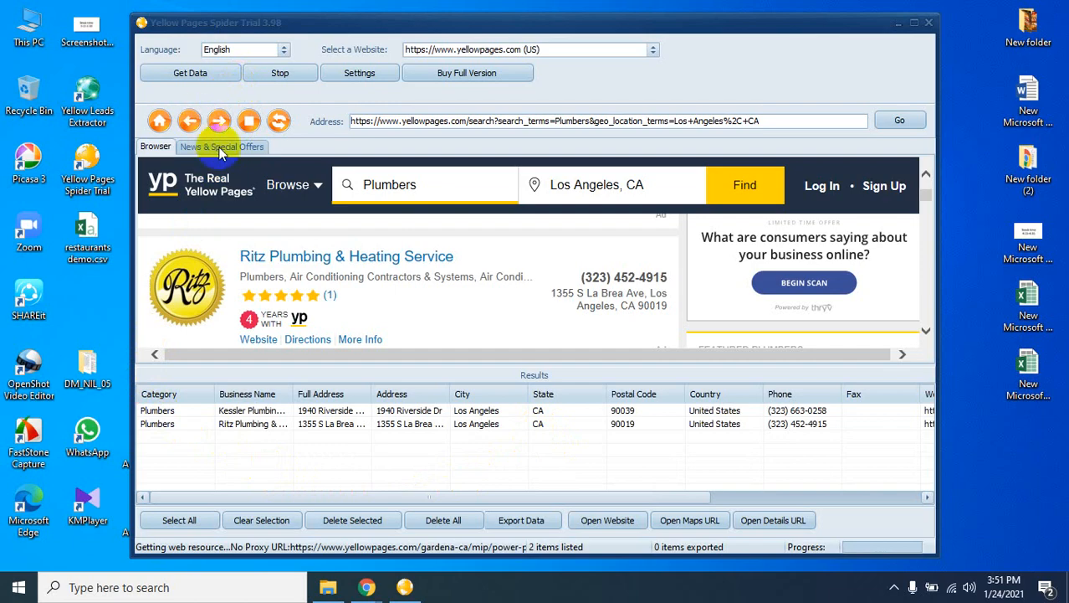
{"action": "left_click", "coordinate": [915, 25]}
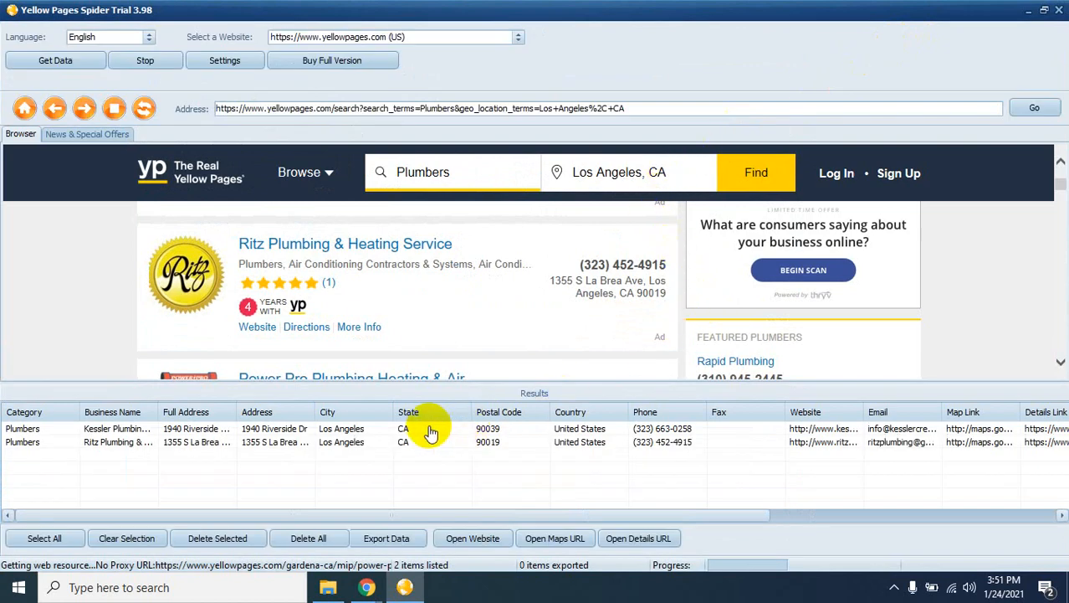
{"action": "left_click", "coordinate": [386, 538]}
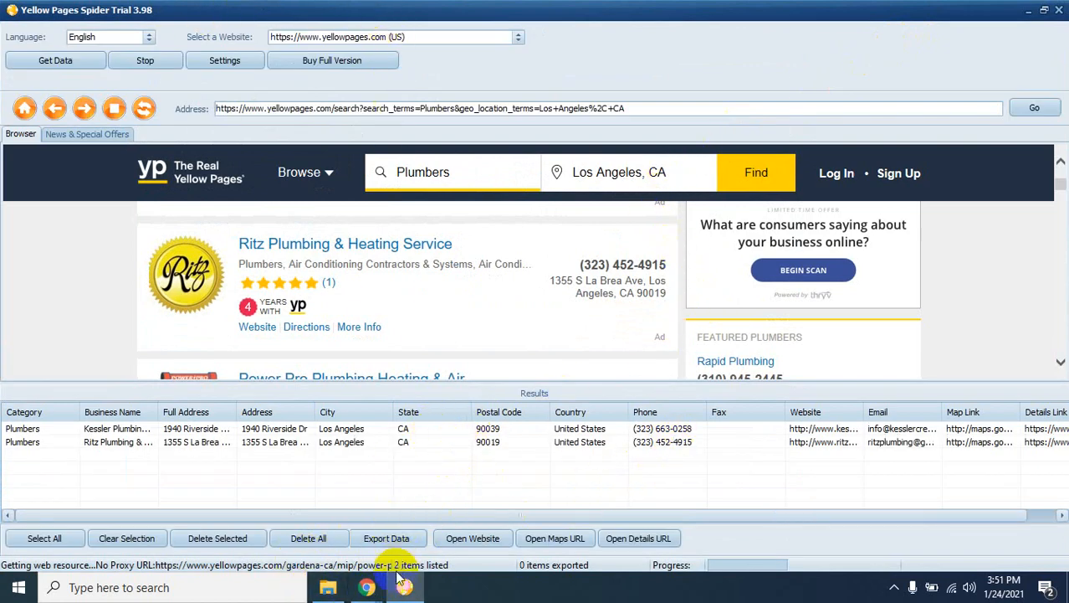
Step: Switch to the Google Meet class window and mute the microphone
{"action": "left_click", "coordinate": [375, 591]}
{"action": "left_click", "coordinate": [276, 502]}
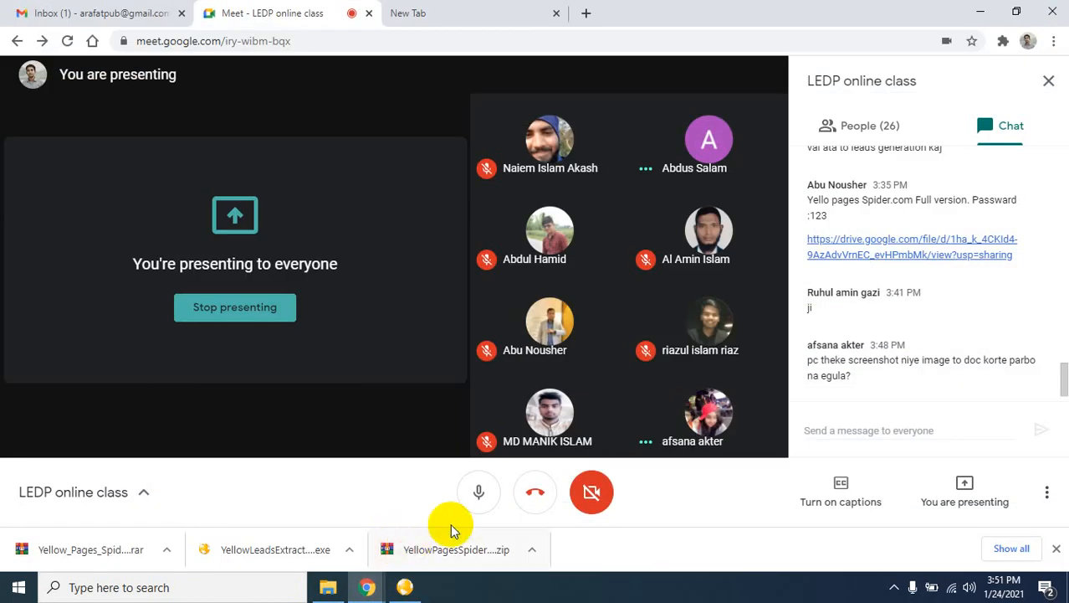
{"action": "left_click", "coordinate": [474, 492]}
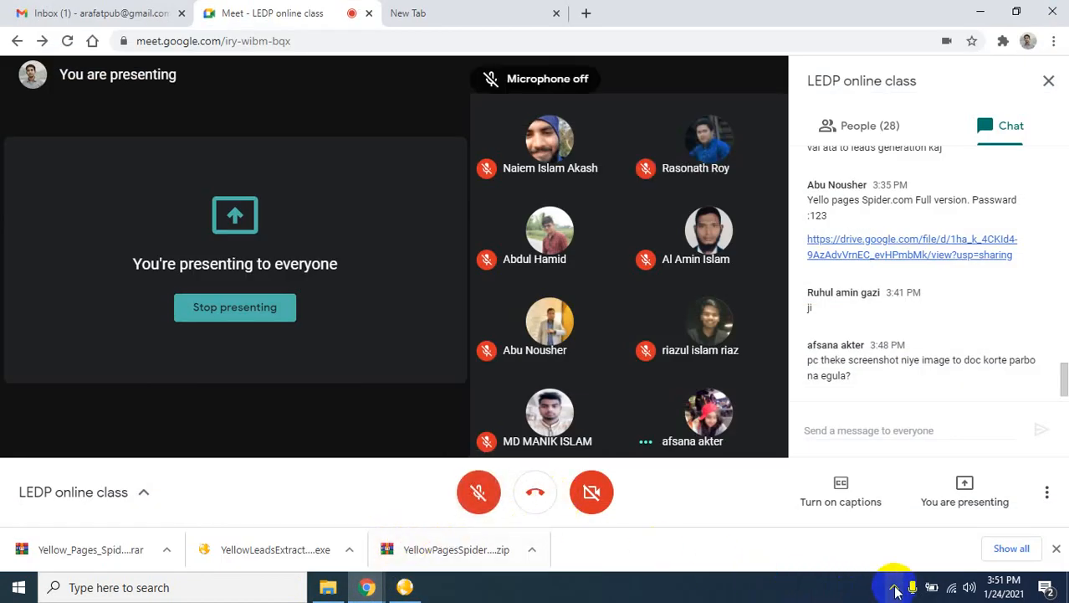
{"action": "left_click", "coordinate": [893, 587]}
{"action": "left_click", "coordinate": [863, 557]}
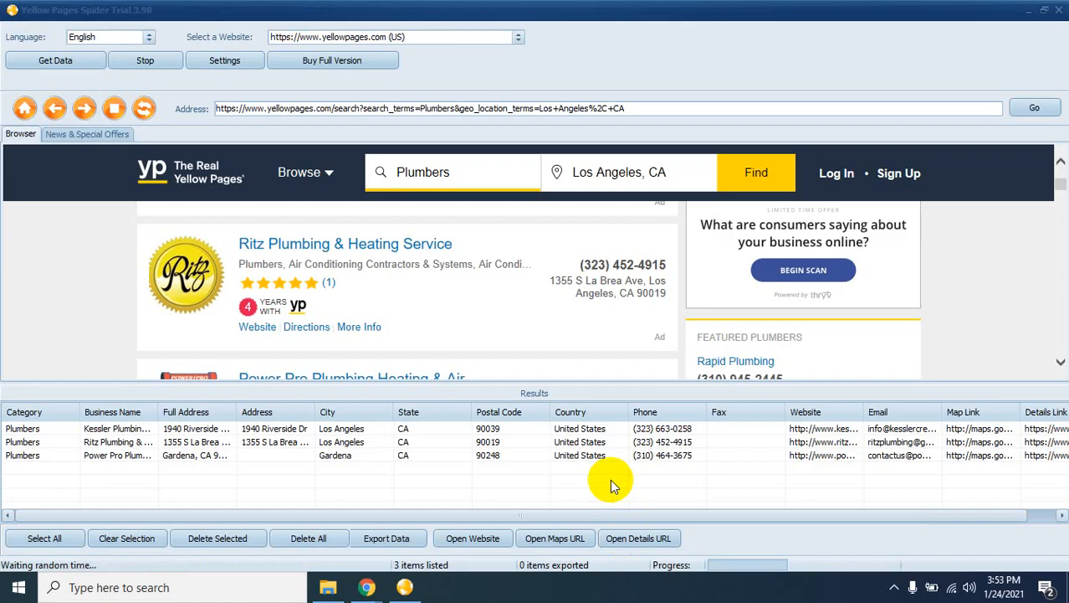
{"action": "key", "text": "Print"}
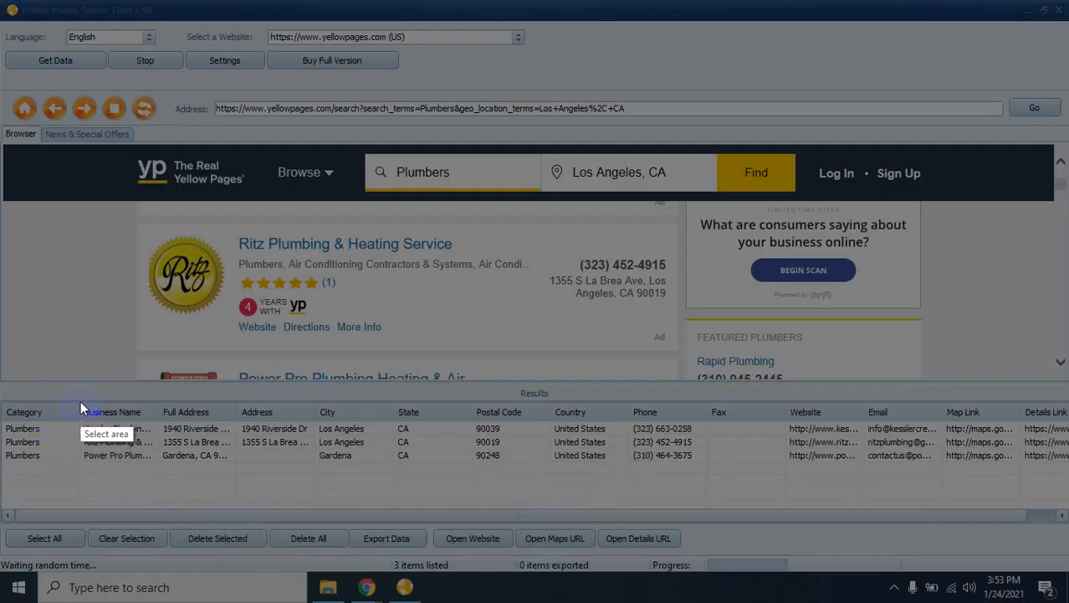
{"action": "left_click_drag", "start_coordinate": [80, 400], "coordinate": [1023, 502]}
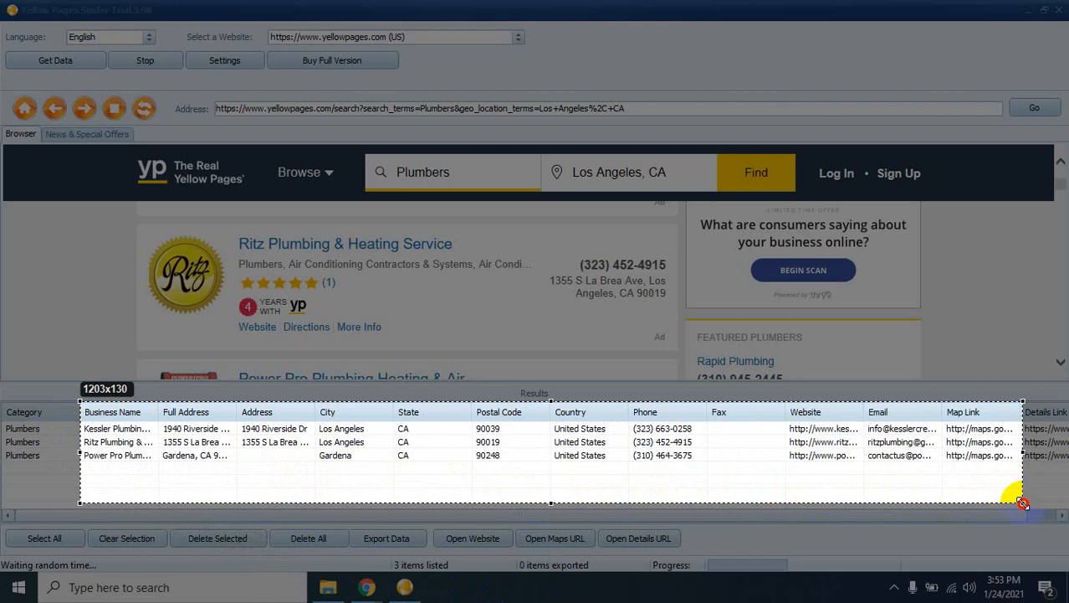
{"action": "left_click_drag", "start_coordinate": [1023, 502], "coordinate": [1021, 500]}
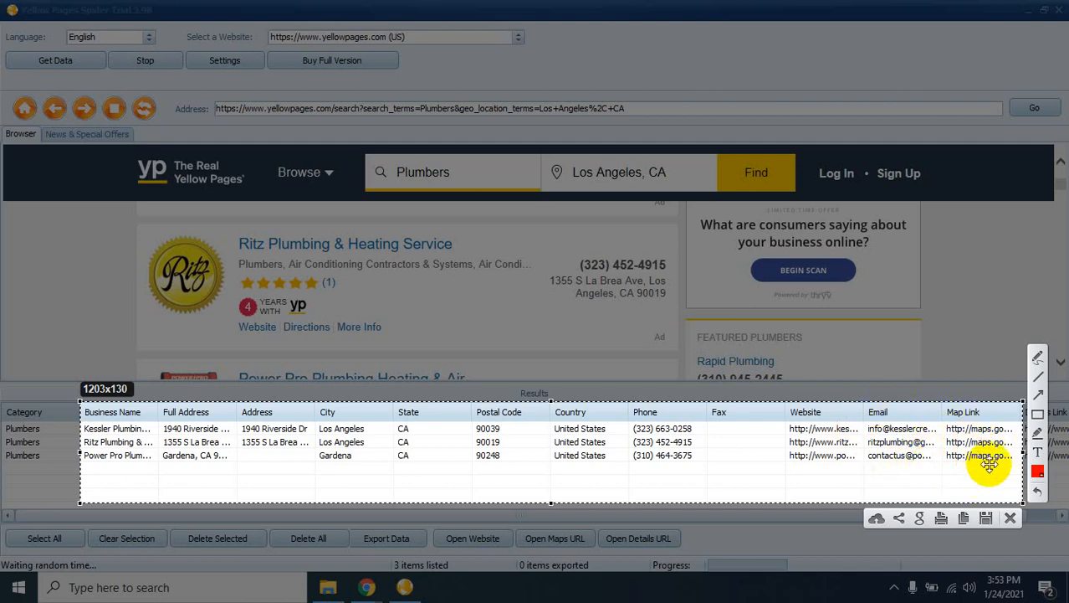
{"action": "left_click", "coordinate": [1010, 518]}
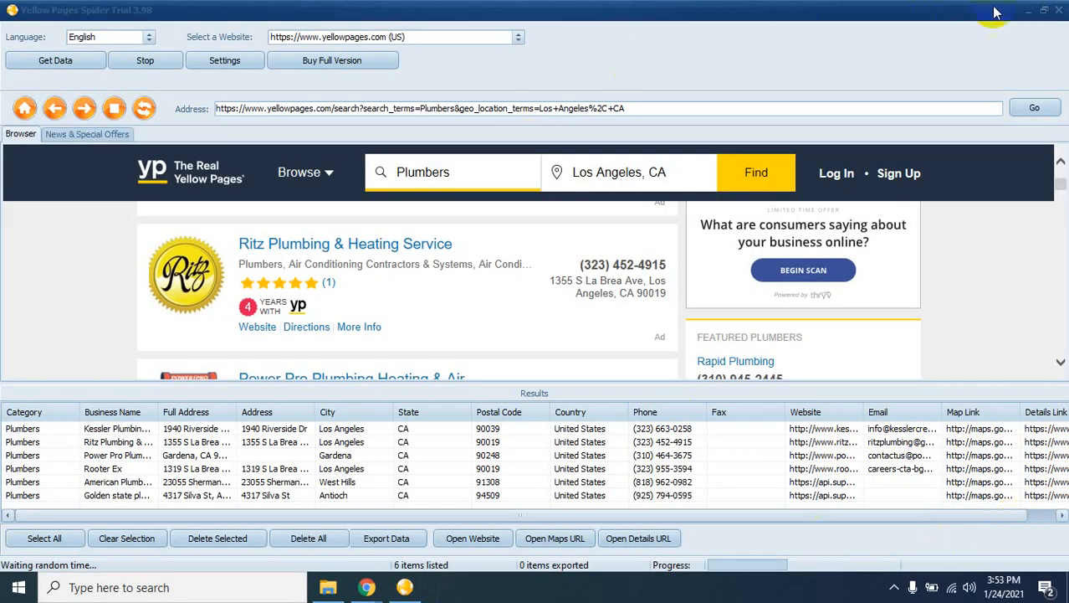
Step: Close the Yellow Pages Spider Trial 3.98 window with the Los Angeles plumbers results
{"action": "left_click", "coordinate": [1058, 13]}
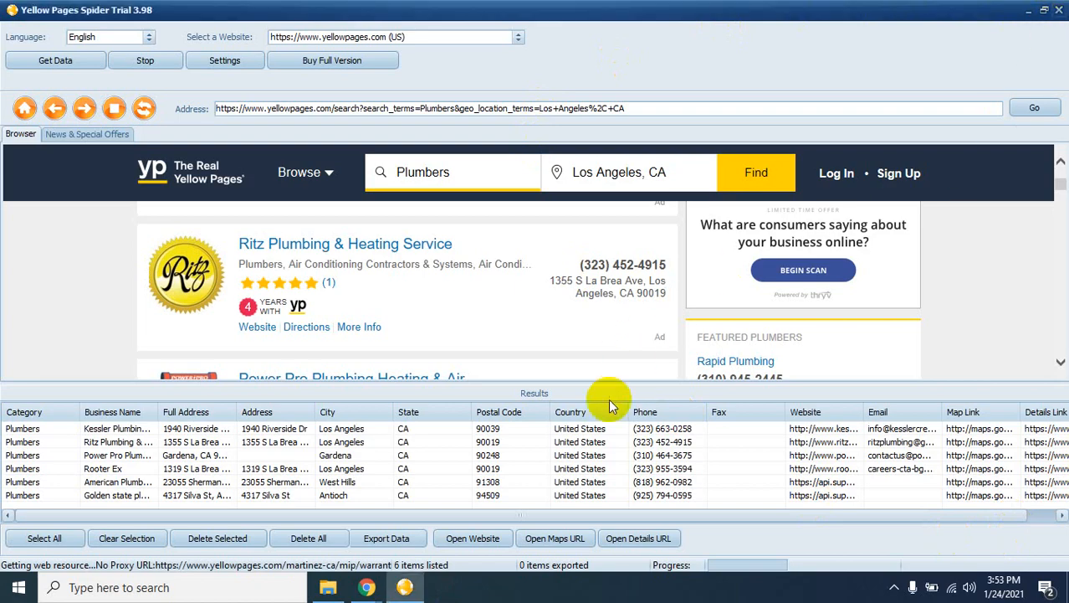
{"action": "left_click", "coordinate": [404, 587]}
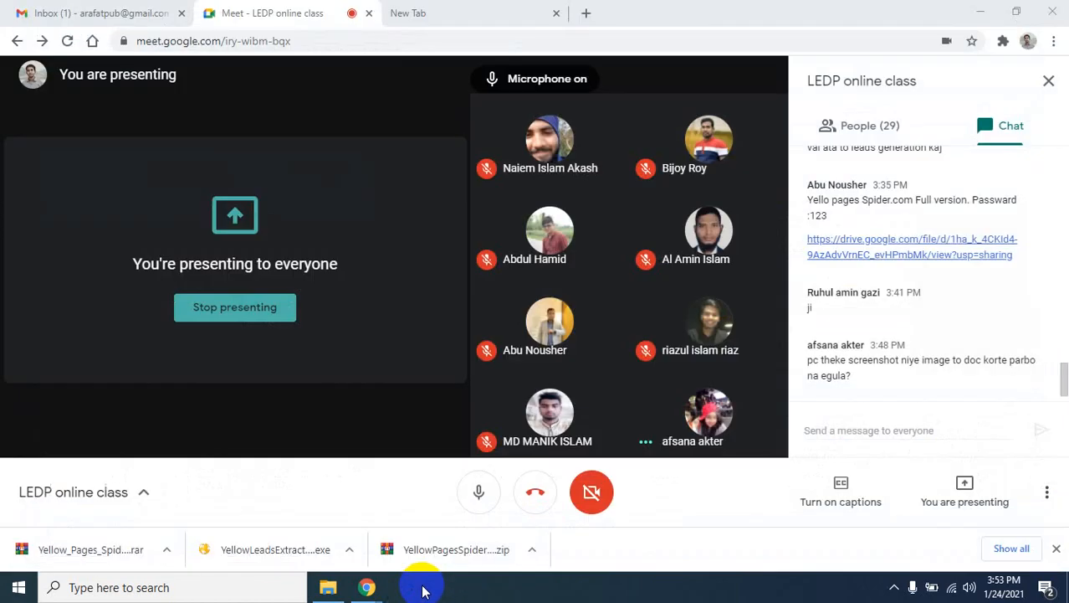
{"action": "left_click", "coordinate": [892, 585]}
{"action": "left_click", "coordinate": [863, 555]}
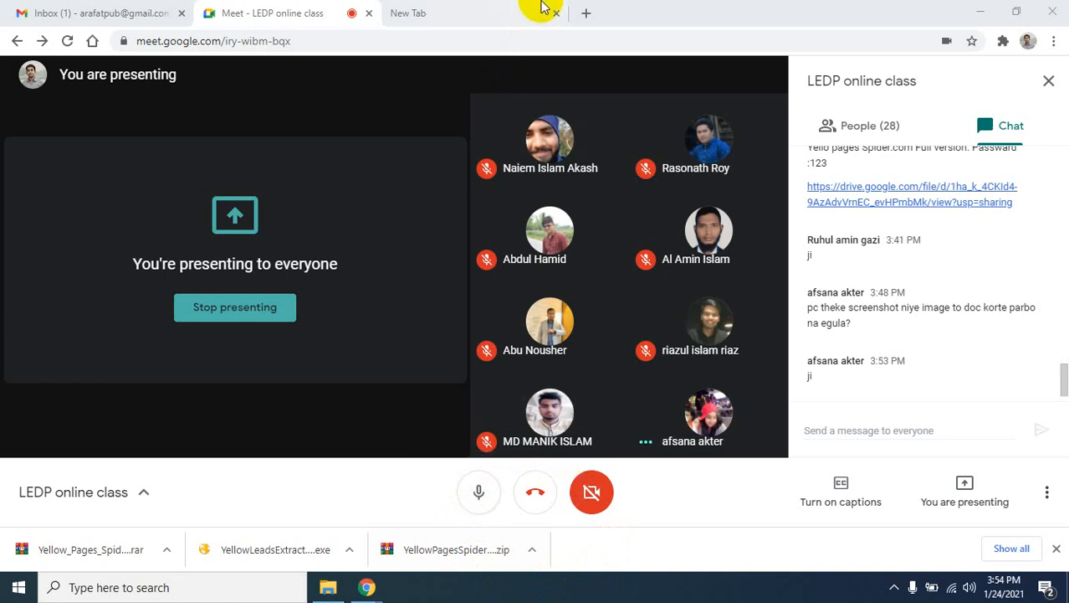
Step: Open a new blank browser tab, then return to the Google Meet class, admit the waiting participant and hide the downloads bar
{"action": "left_click", "coordinate": [584, 12]}
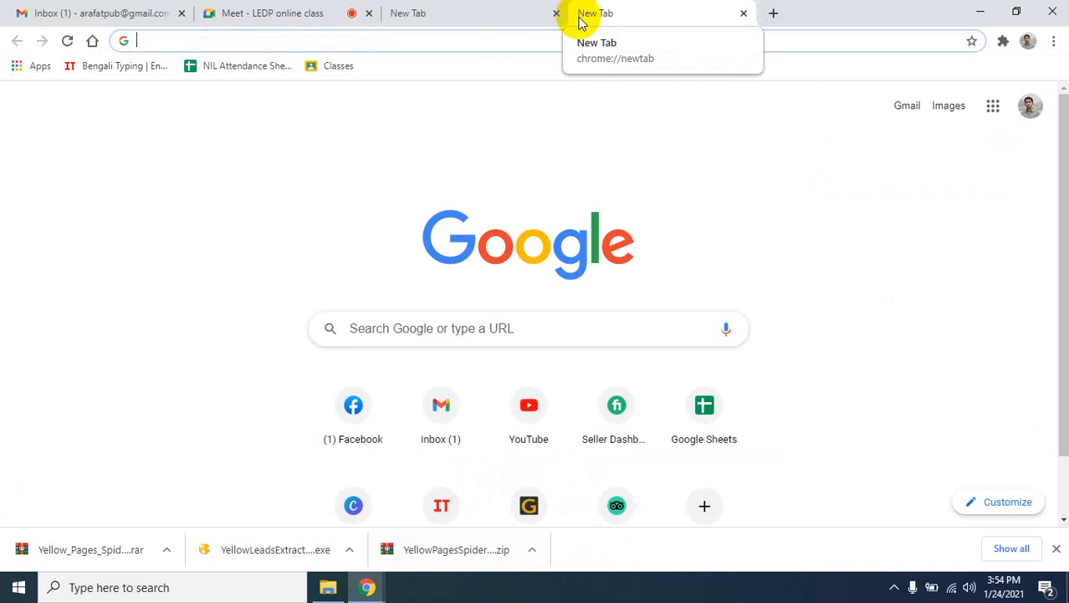
{"action": "left_click", "coordinate": [335, 14]}
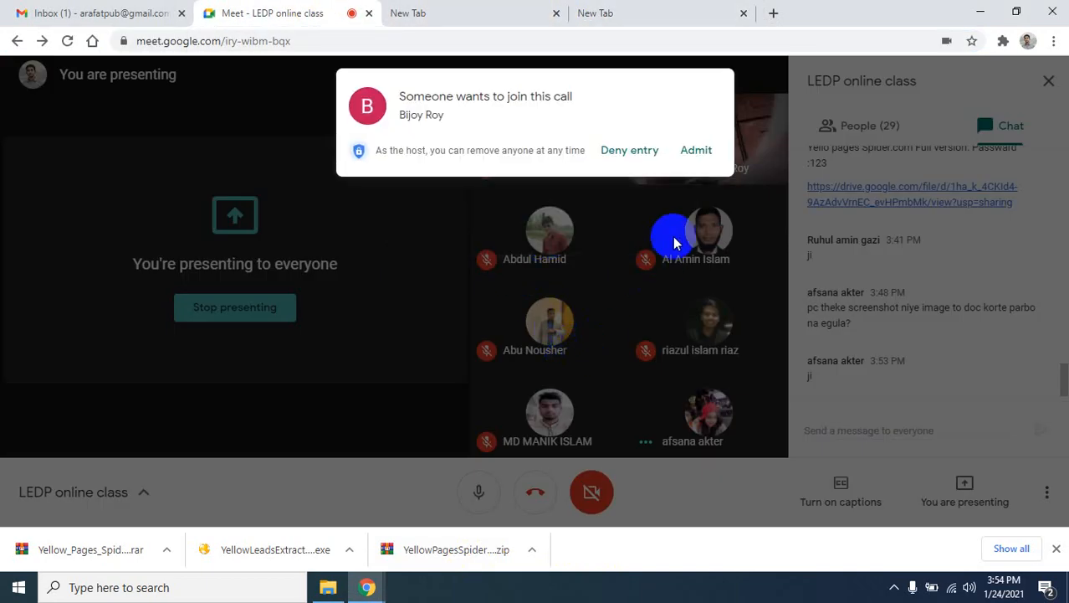
{"action": "left_click", "coordinate": [696, 150]}
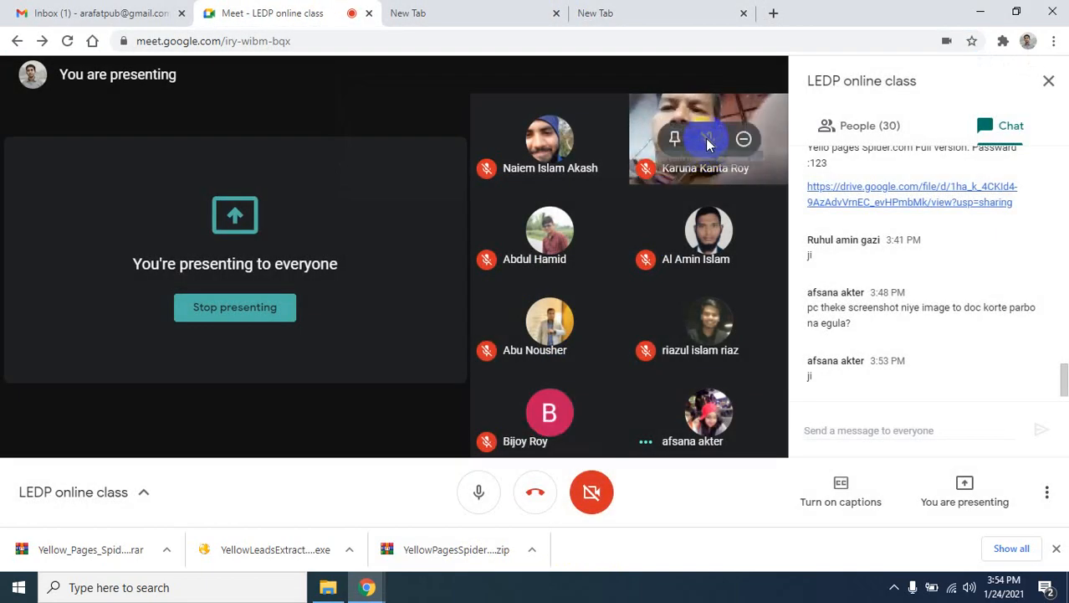
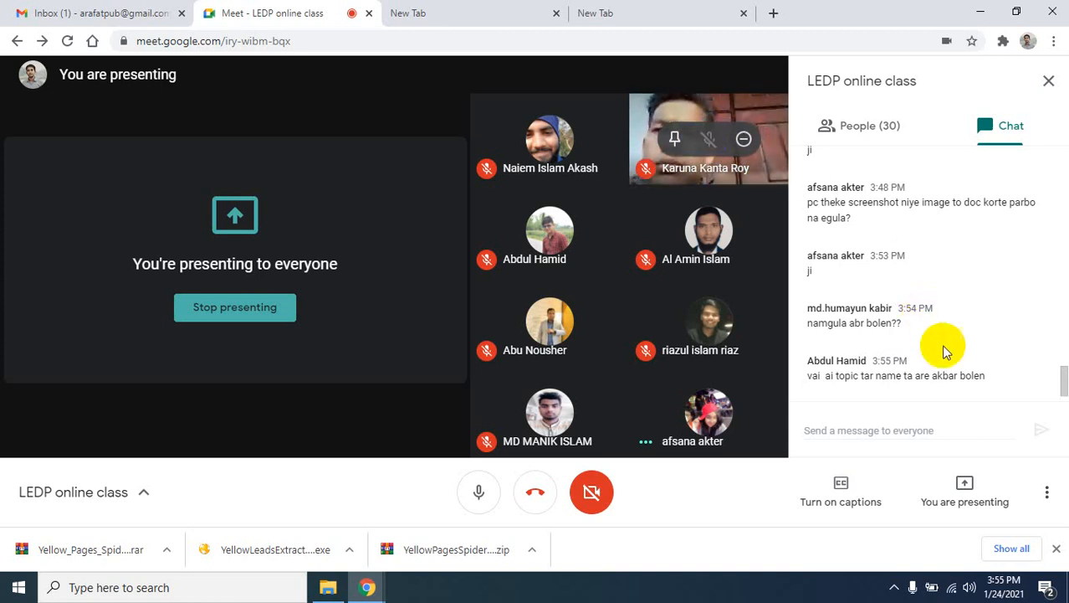
{"action": "left_click", "coordinate": [1057, 549]}
{"action": "left_click", "coordinate": [895, 587]}
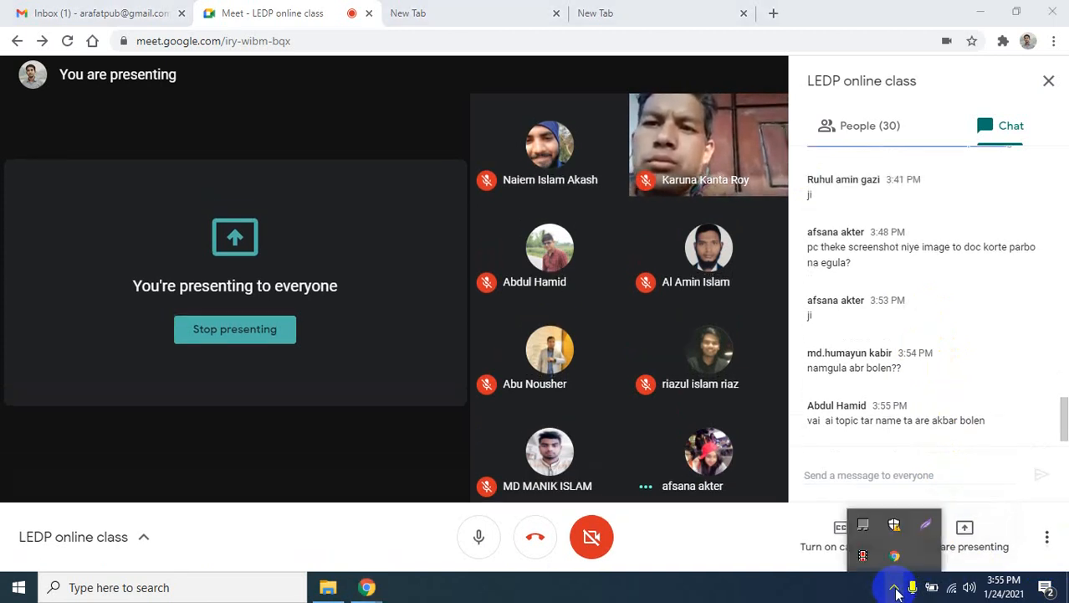
{"action": "left_click", "coordinate": [825, 593]}
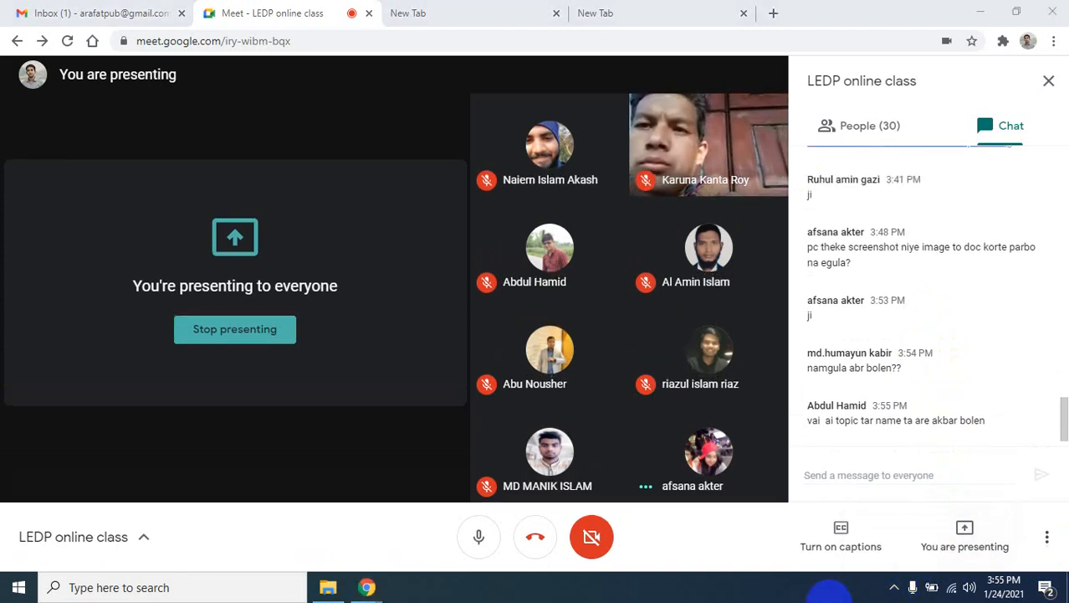
{"action": "left_click", "coordinate": [892, 584]}
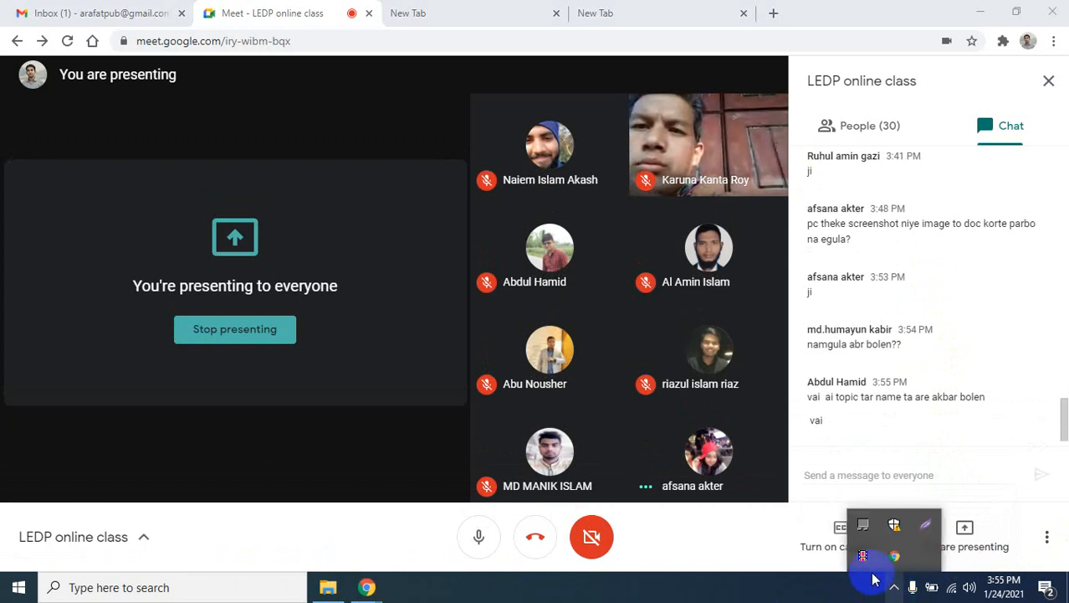
{"action": "left_click", "coordinate": [864, 554]}
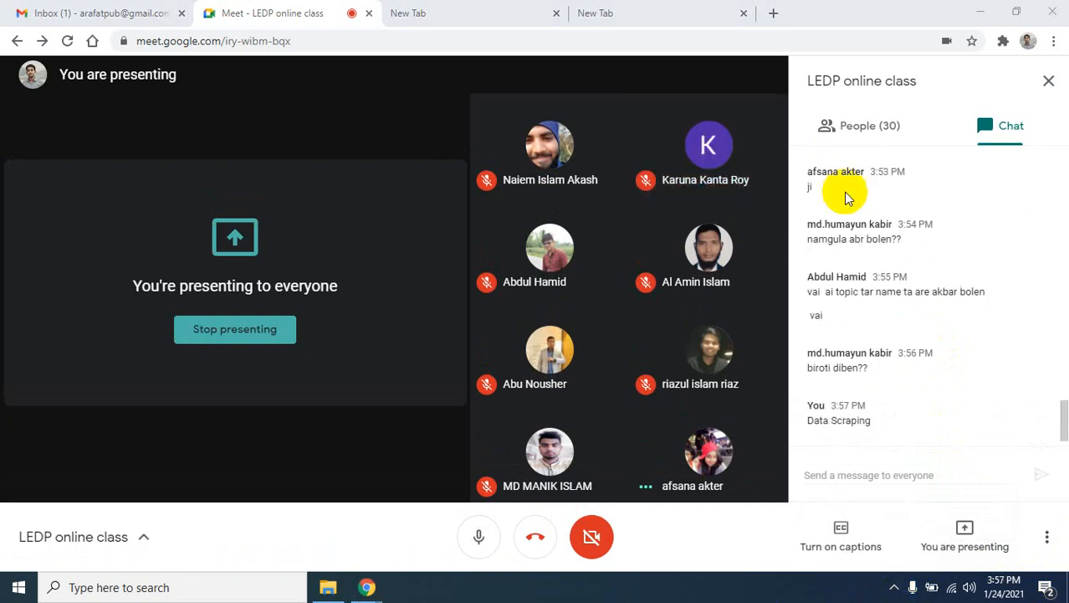
Step: Open an incognito browser window and load fiverr.com in it
{"action": "left_click", "coordinate": [638, 17]}
{"action": "left_click", "coordinate": [306, 41]}
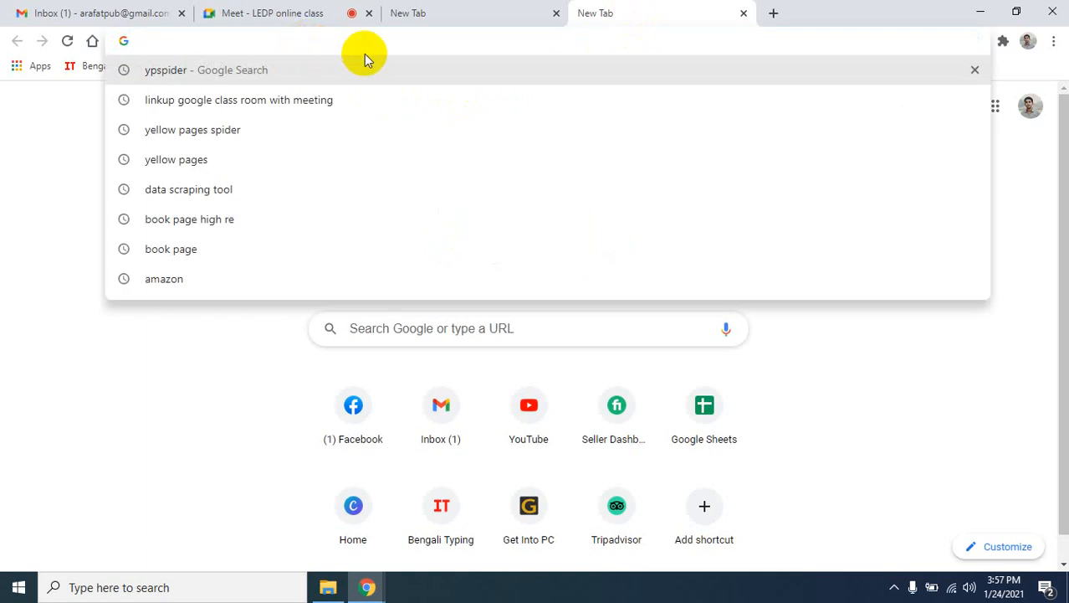
{"action": "left_click", "coordinate": [1053, 41]}
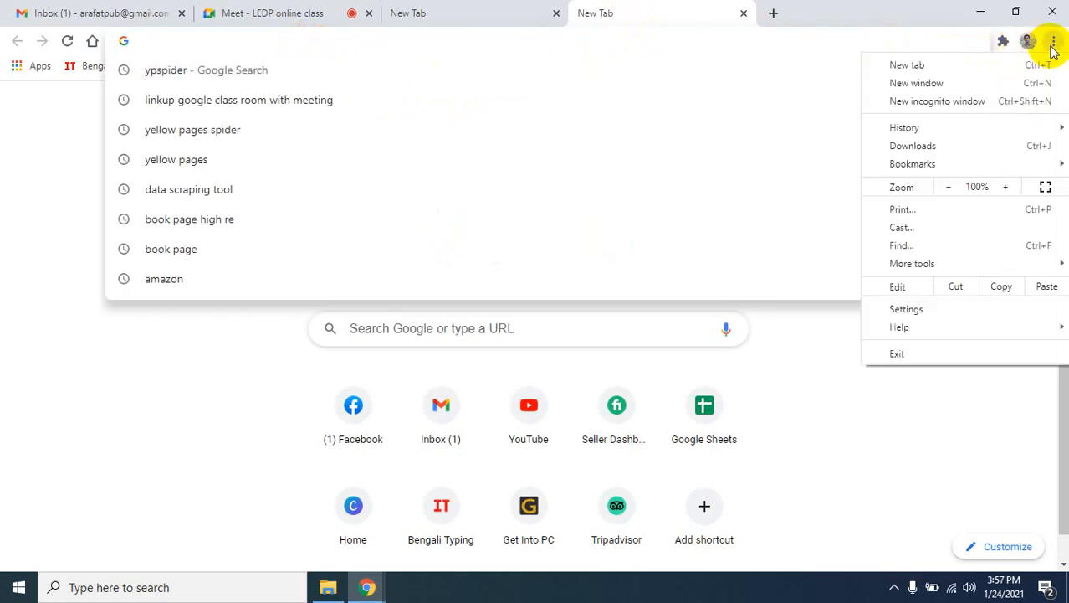
{"action": "left_click", "coordinate": [919, 101]}
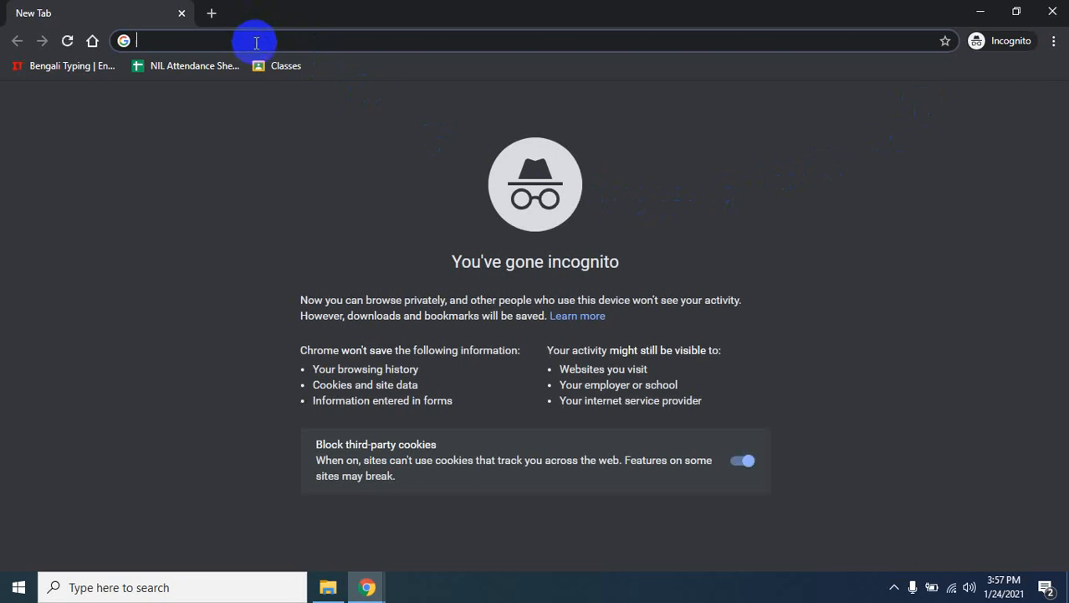
{"action": "type", "text": "fiverr.com"}
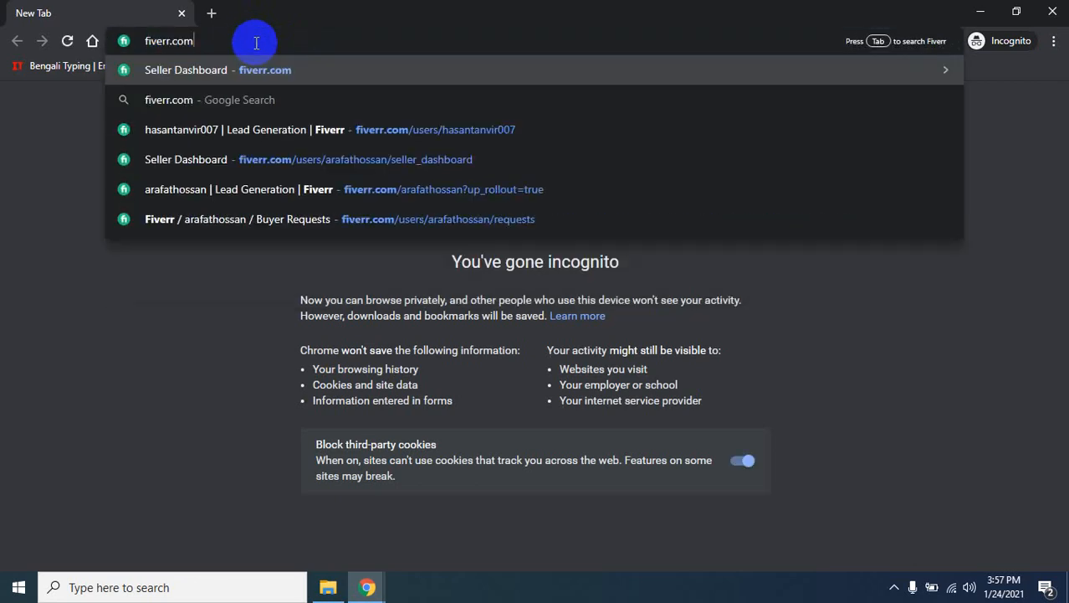
{"action": "key", "text": "Return"}
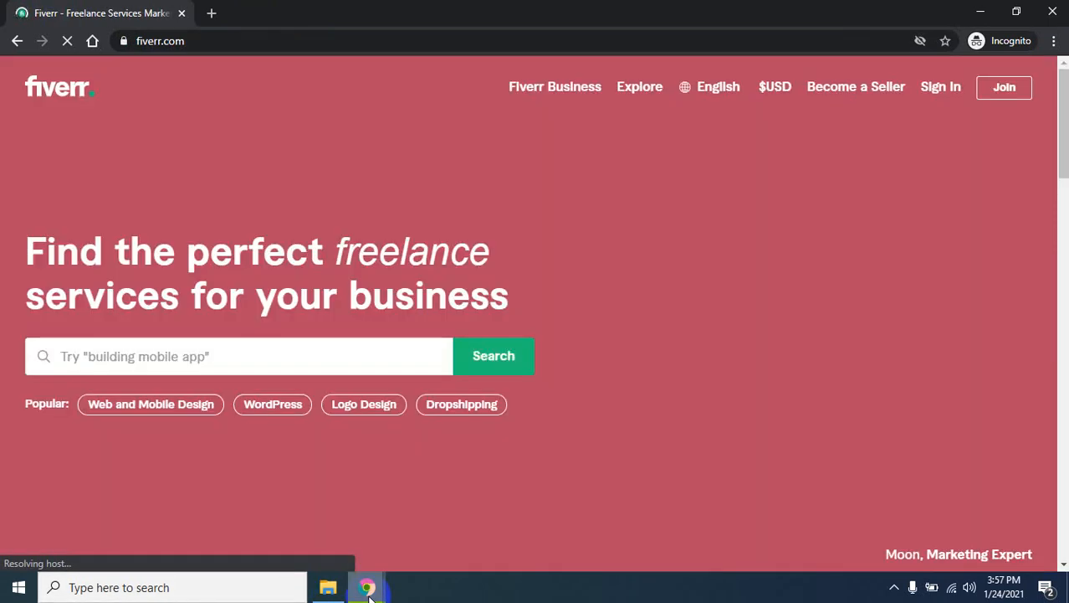
Step: Return to the Google Meet class to check the chat and close the spare blank tab beside it
{"action": "mouse_move", "coordinate": [368, 590]}
{"action": "left_click", "coordinate": [237, 512]}
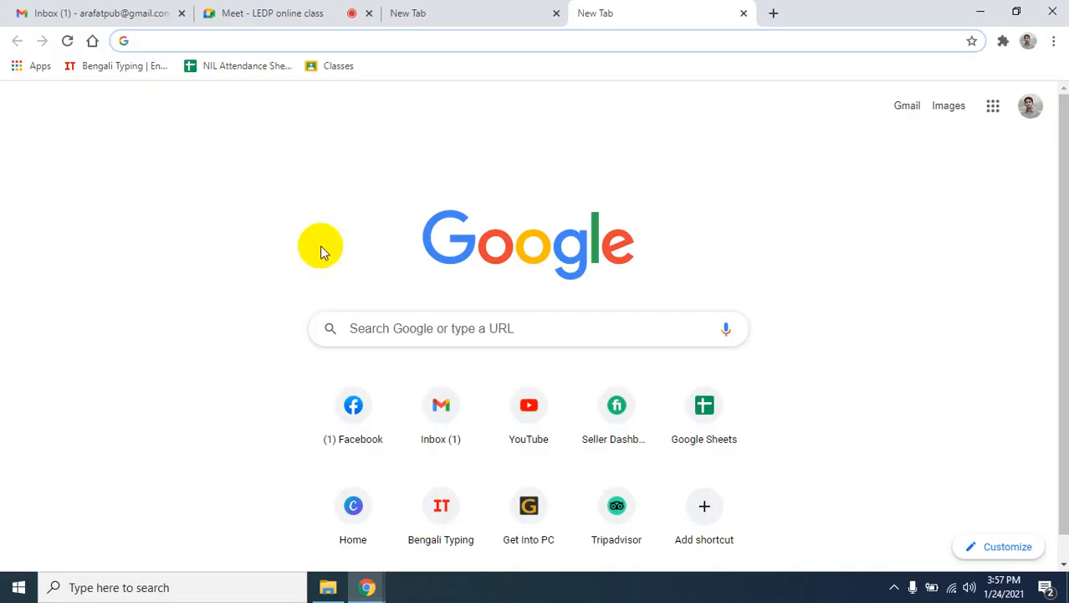
{"action": "left_click", "coordinate": [311, 11]}
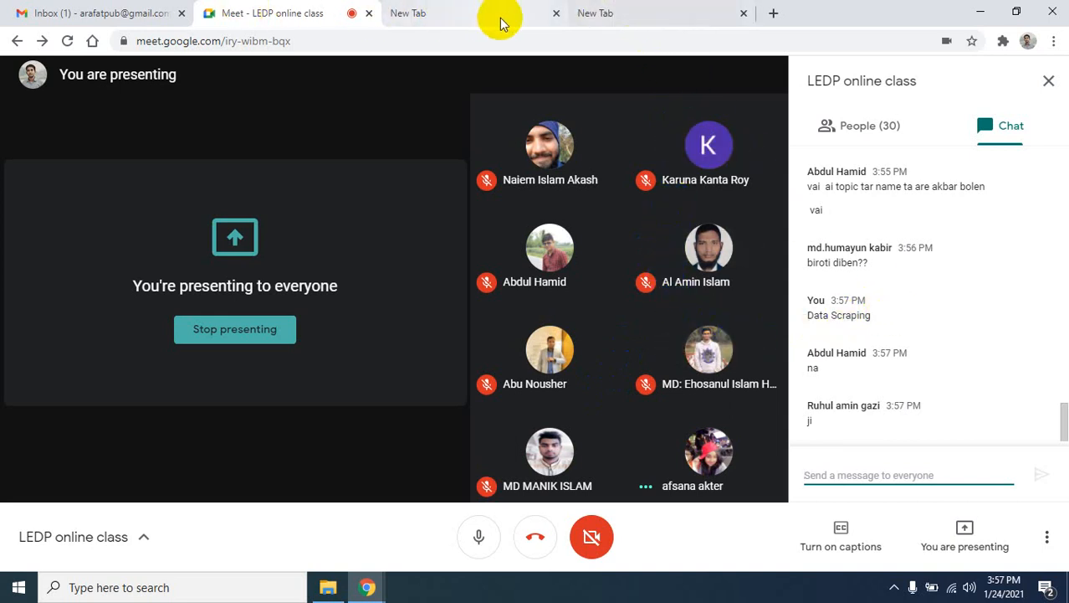
{"action": "left_click", "coordinate": [556, 14]}
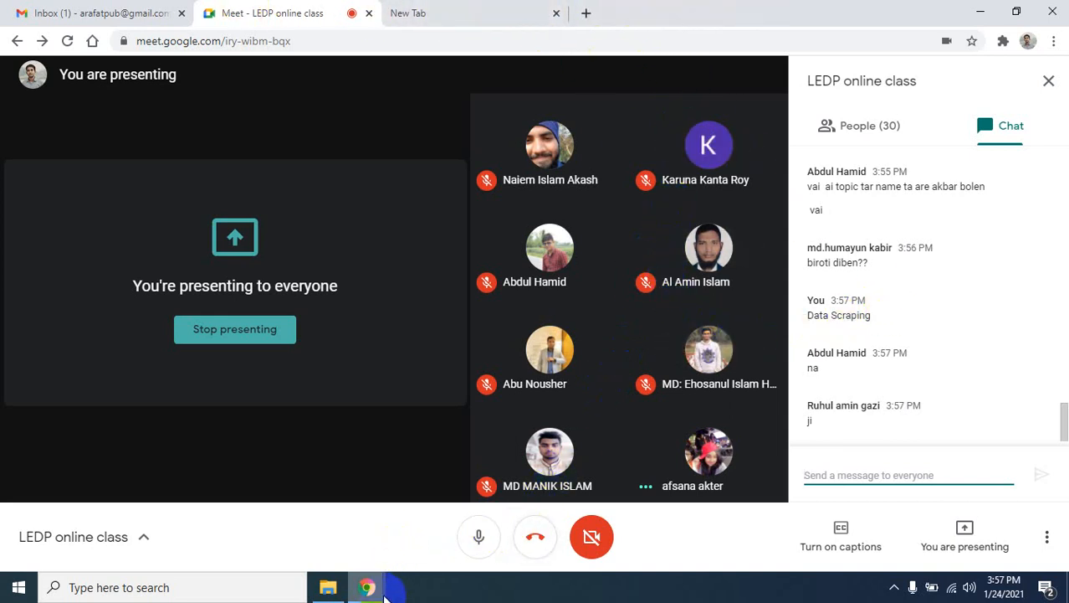
Step: Switch to the incognito Fiverr window and search its services for "data entry"
{"action": "mouse_move", "coordinate": [368, 588]}
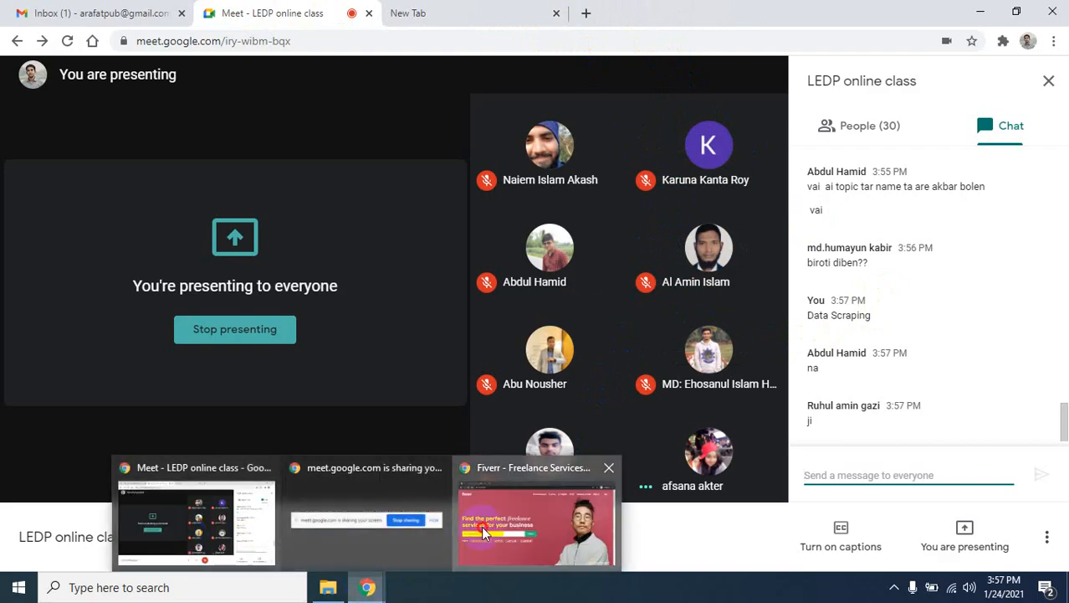
{"action": "left_click", "coordinate": [537, 514]}
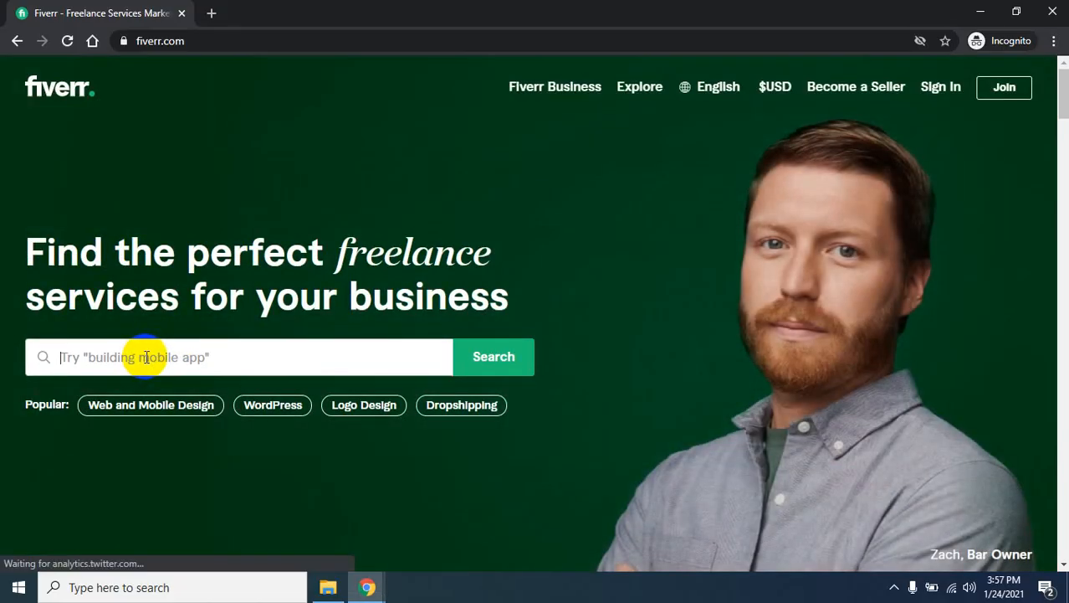
{"action": "left_click", "coordinate": [147, 357]}
{"action": "type", "text": "da"}
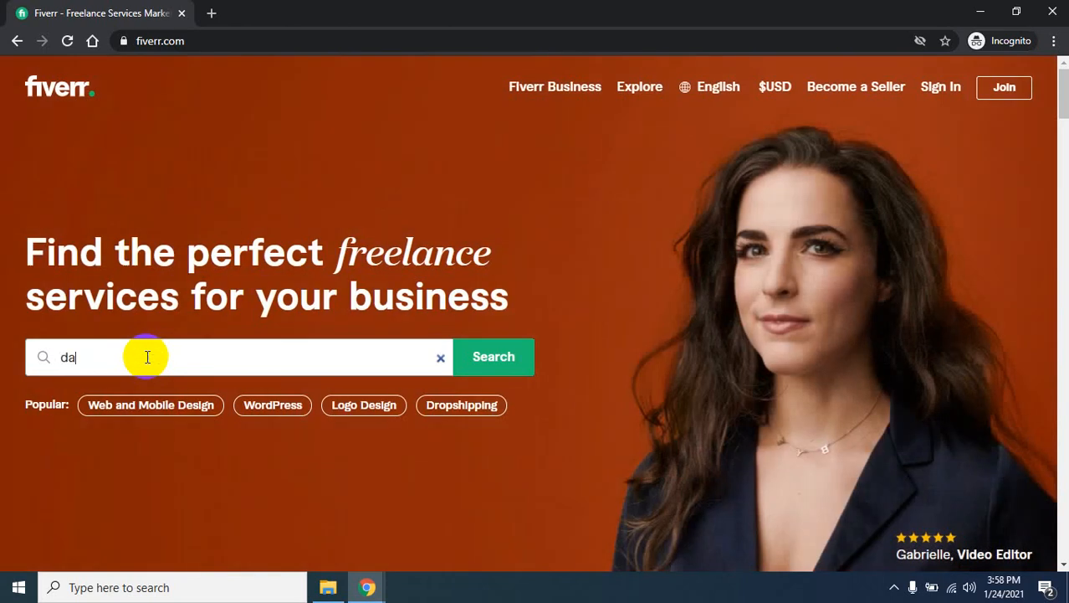
{"action": "type", "text": "ta "}
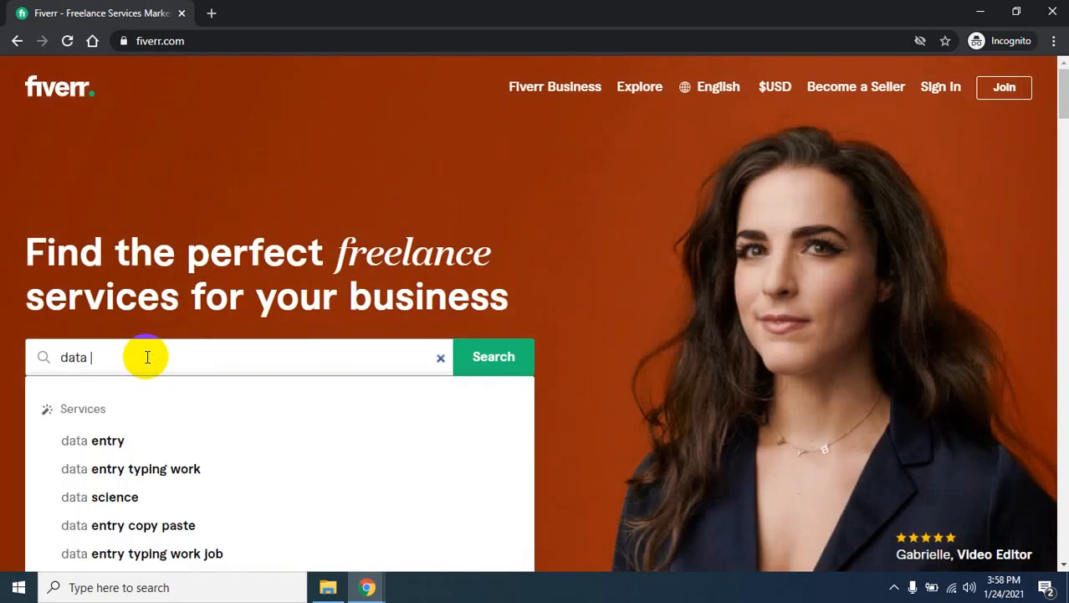
{"action": "type", "text": "entry"}
{"action": "key", "text": "Return"}
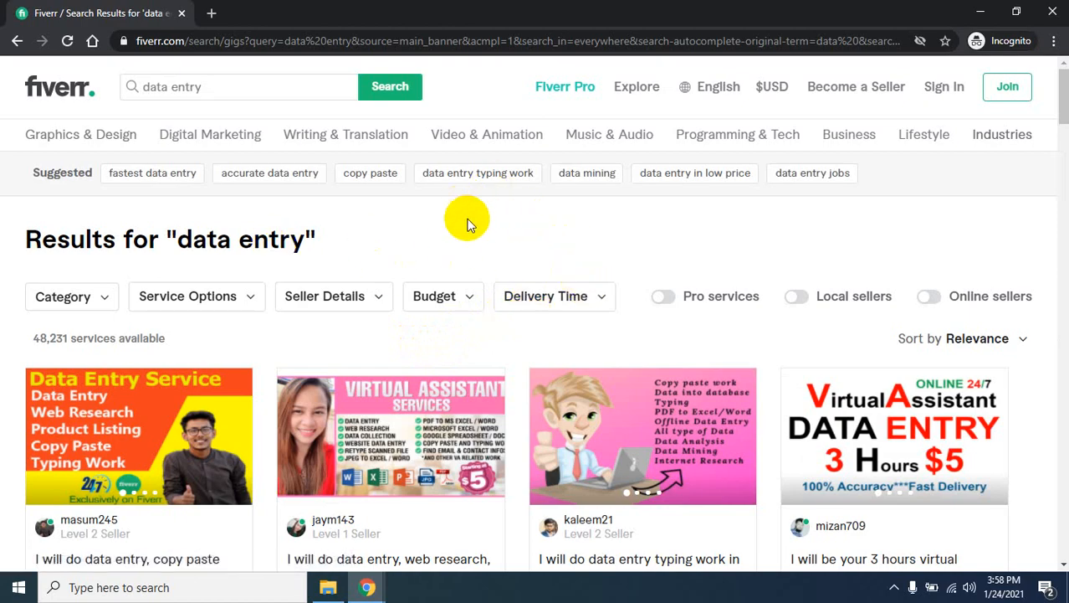
Step: Open the first data entry gig from the search results in a new tab and switch to it
{"action": "scroll", "coordinate": [468, 224], "scroll_direction": "down", "scroll_amount": 4}
{"action": "right_click", "coordinate": [81, 252]}
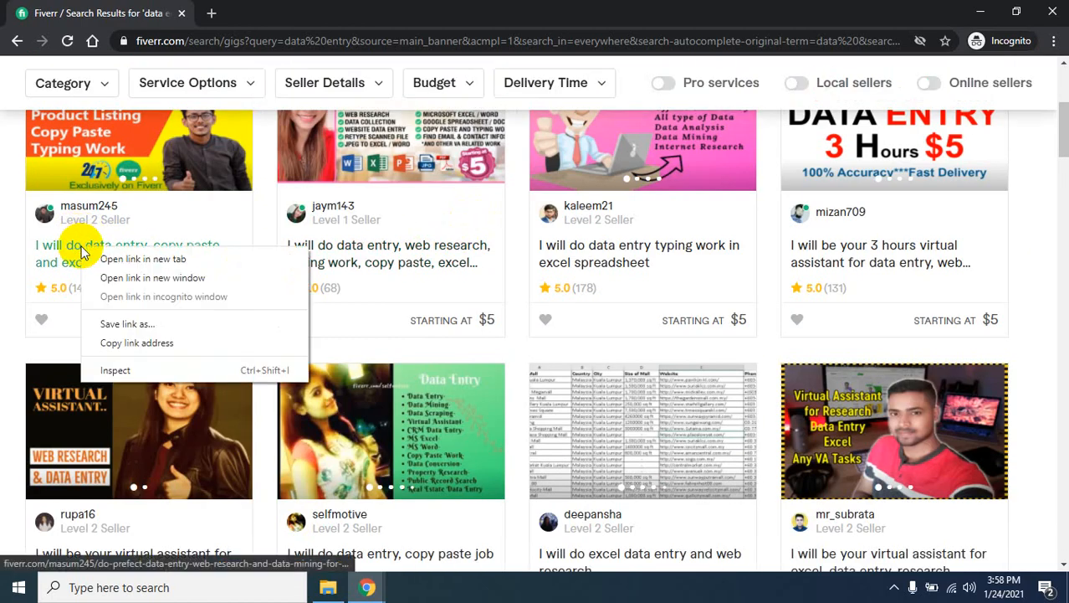
{"action": "left_click", "coordinate": [138, 258]}
{"action": "scroll", "coordinate": [251, 310], "scroll_direction": "up", "scroll_amount": 4}
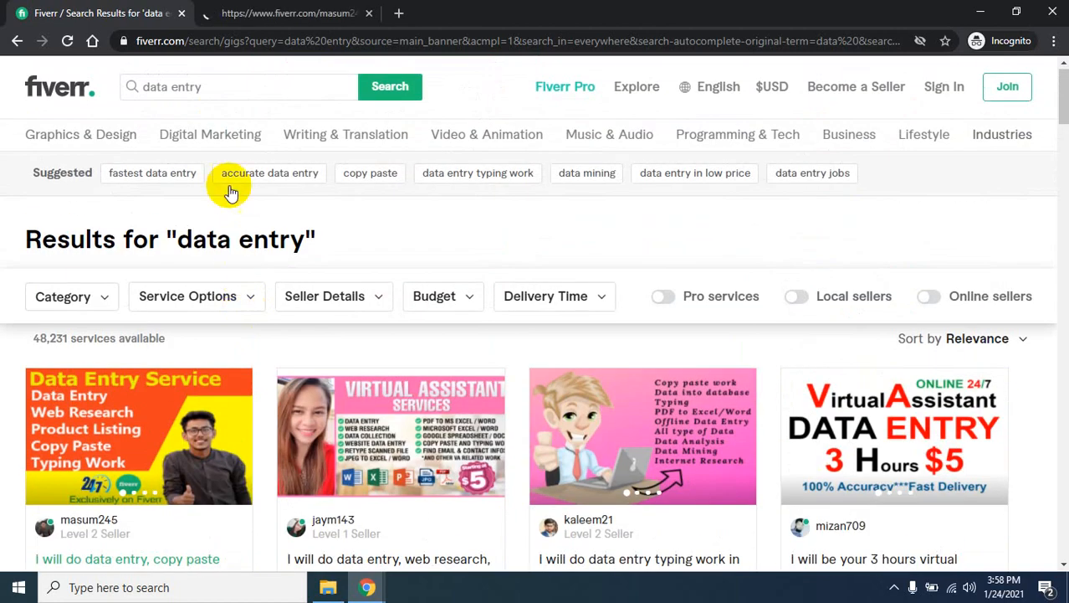
{"action": "left_click", "coordinate": [314, 10]}
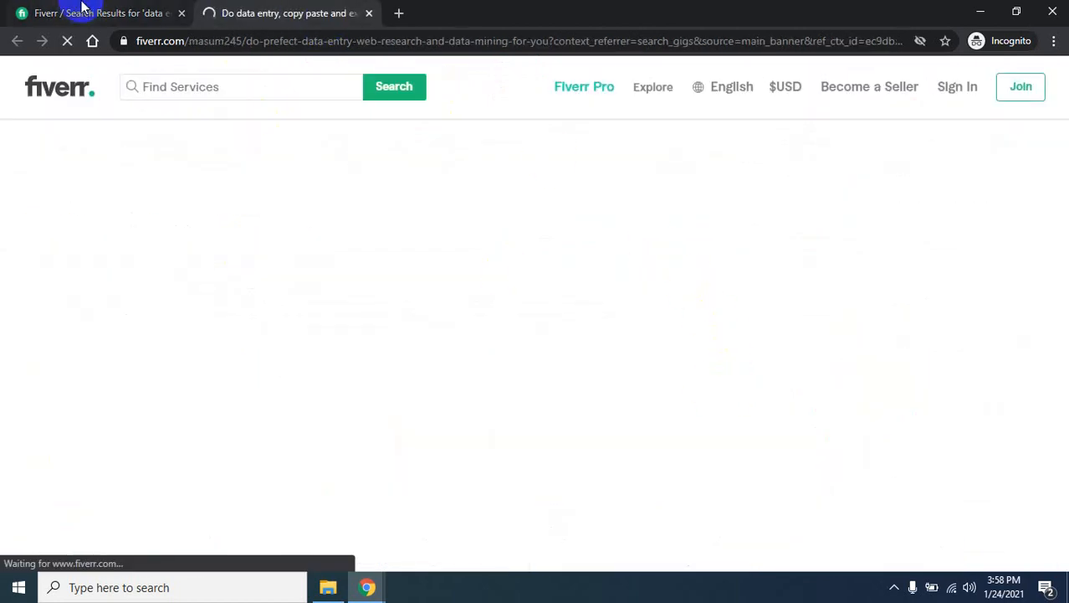
{"action": "left_click", "coordinate": [81, 7]}
{"action": "left_click", "coordinate": [348, 12]}
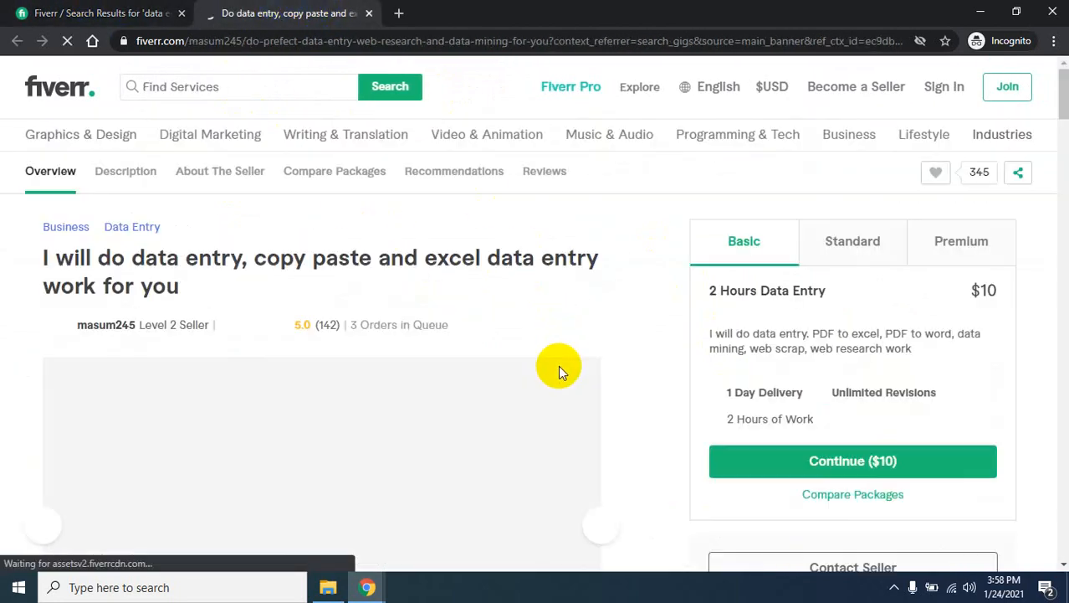
Step: Examine the services listed in the gig's description, dismissing the Join Fiverr prompt
{"action": "scroll", "coordinate": [562, 366], "scroll_direction": "down", "scroll_amount": 5}
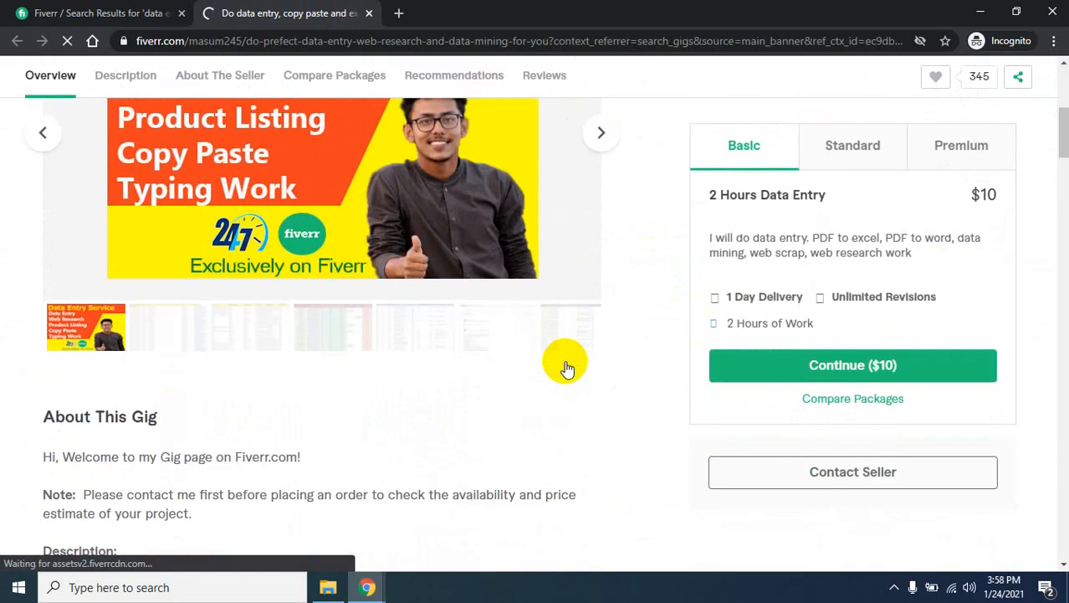
{"action": "scroll", "coordinate": [566, 367], "scroll_direction": "down", "scroll_amount": 6}
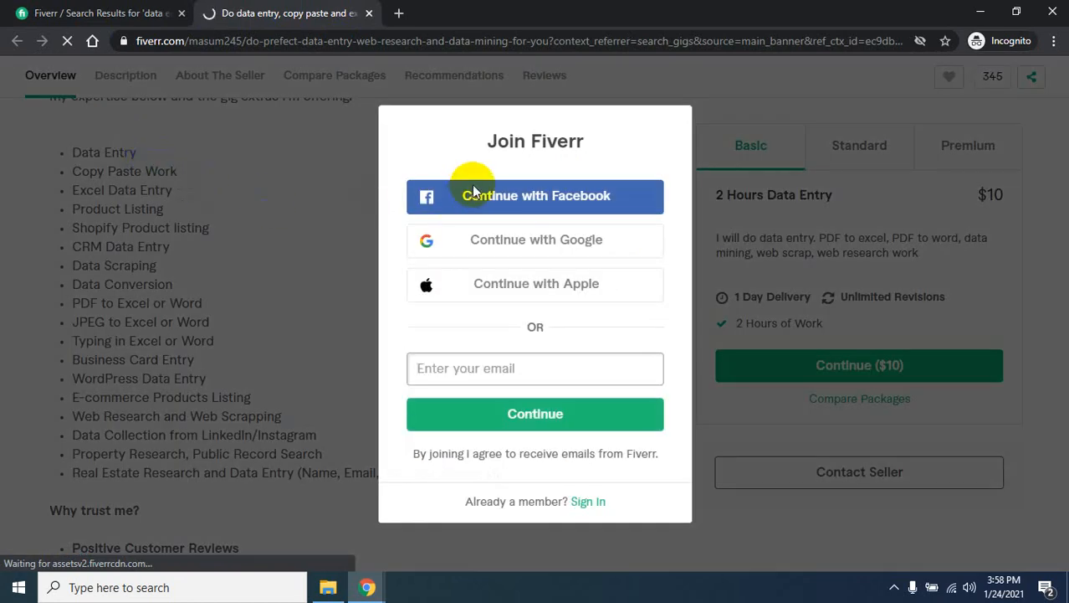
{"action": "left_click", "coordinate": [290, 161]}
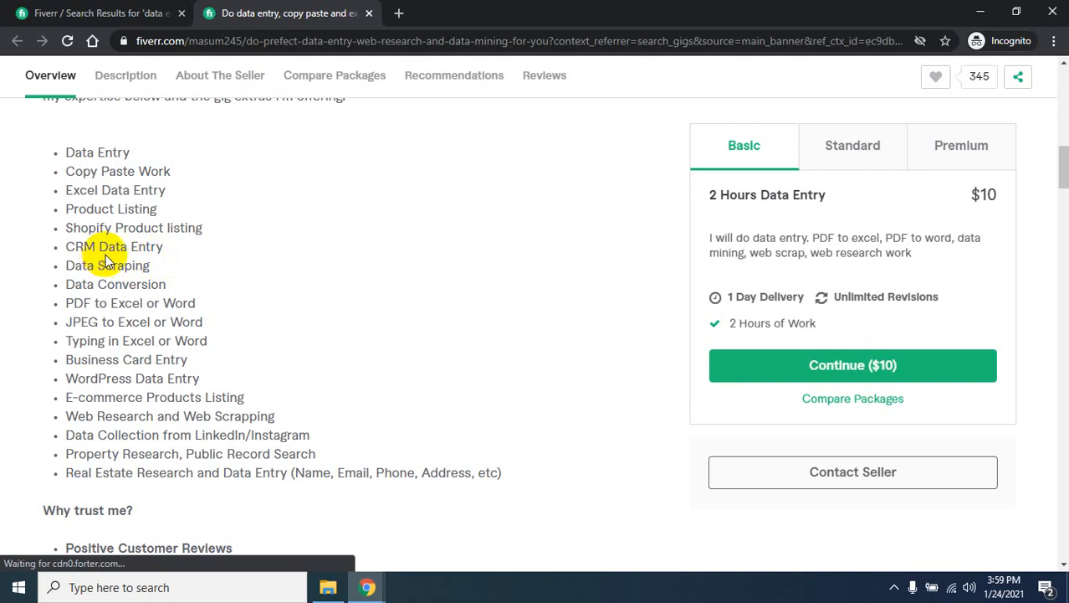
Step: Highlight the Data Scraping and Data Conversion entries in the gig's list of offered services
{"action": "left_click", "coordinate": [76, 262]}
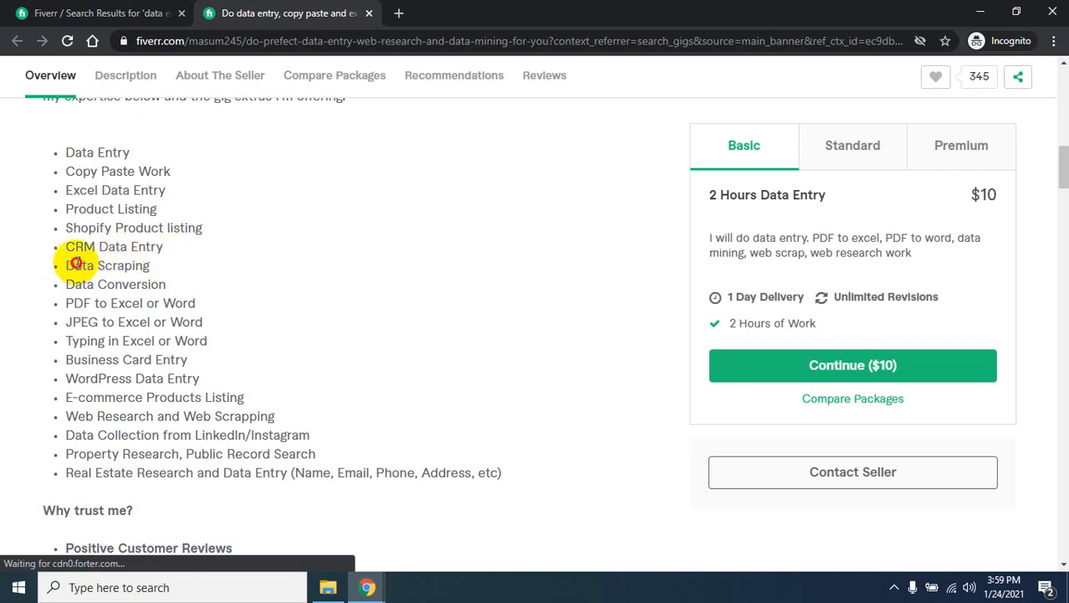
{"action": "left_click_drag", "start_coordinate": [76, 263], "coordinate": [150, 265]}
{"action": "left_click", "coordinate": [169, 266]}
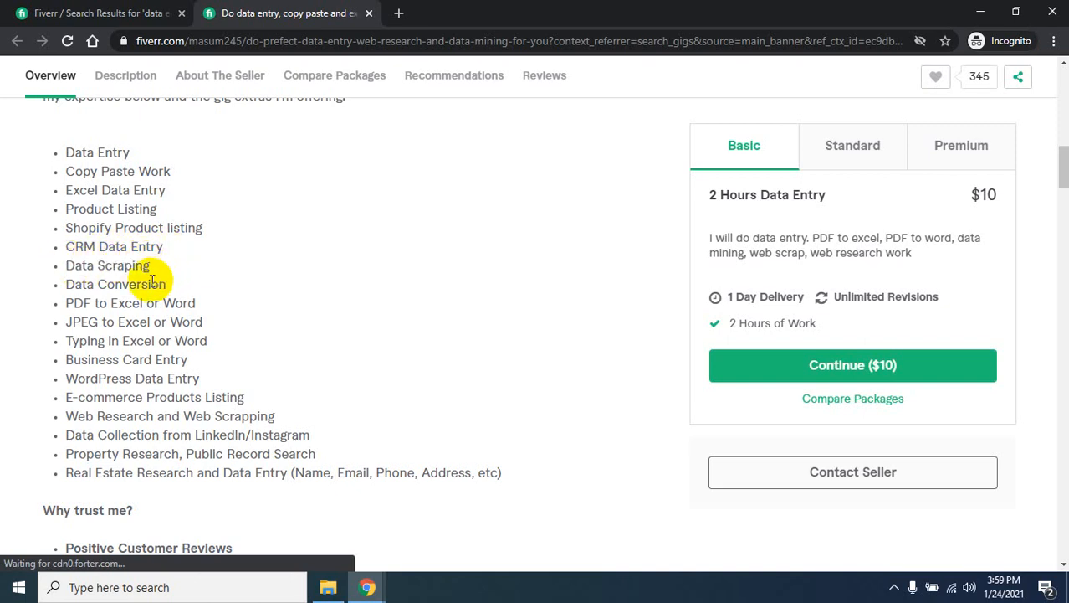
{"action": "left_click_drag", "start_coordinate": [68, 280], "coordinate": [133, 278]}
{"action": "left_click", "coordinate": [169, 276]}
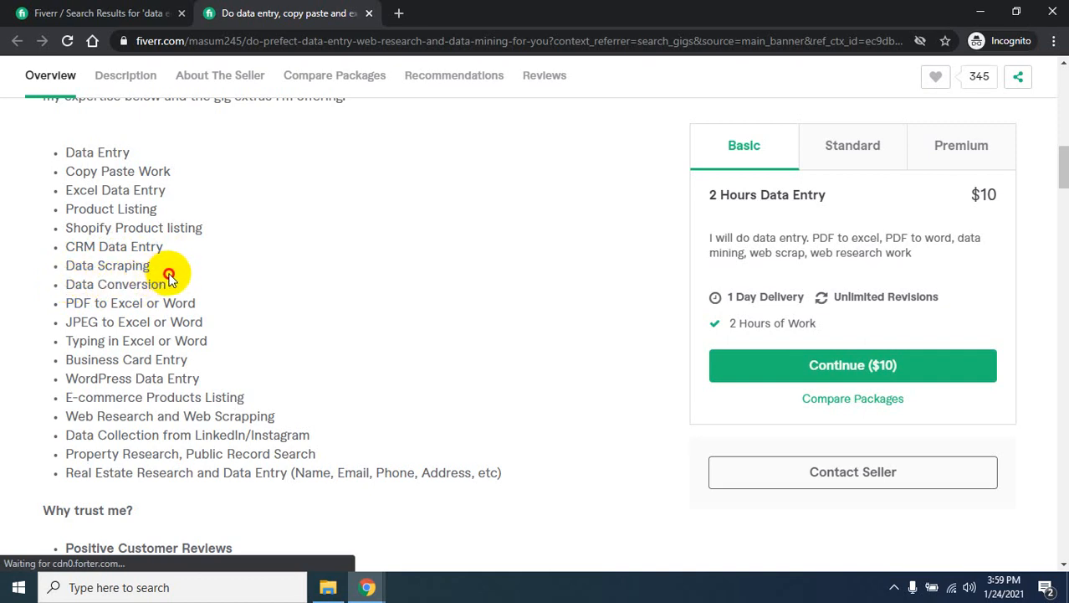
{"action": "triple_click", "coordinate": [169, 280]}
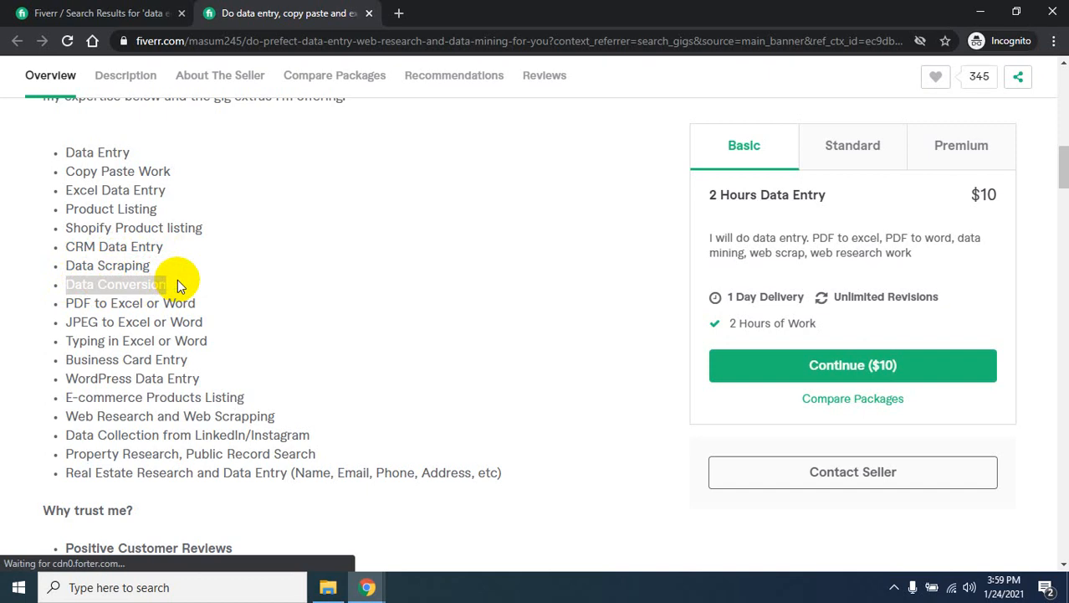
{"action": "left_click", "coordinate": [178, 279]}
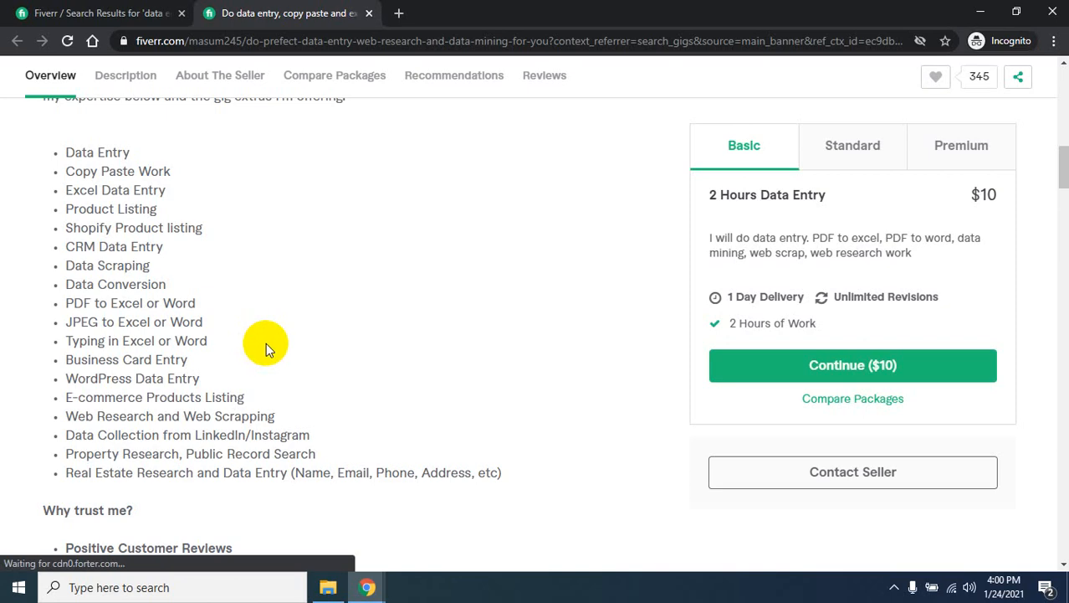
Step: Go back to the "data entry" search results, open the second gig in a new tab and switch to it
{"action": "scroll", "coordinate": [243, 381], "scroll_direction": "up", "scroll_amount": 3}
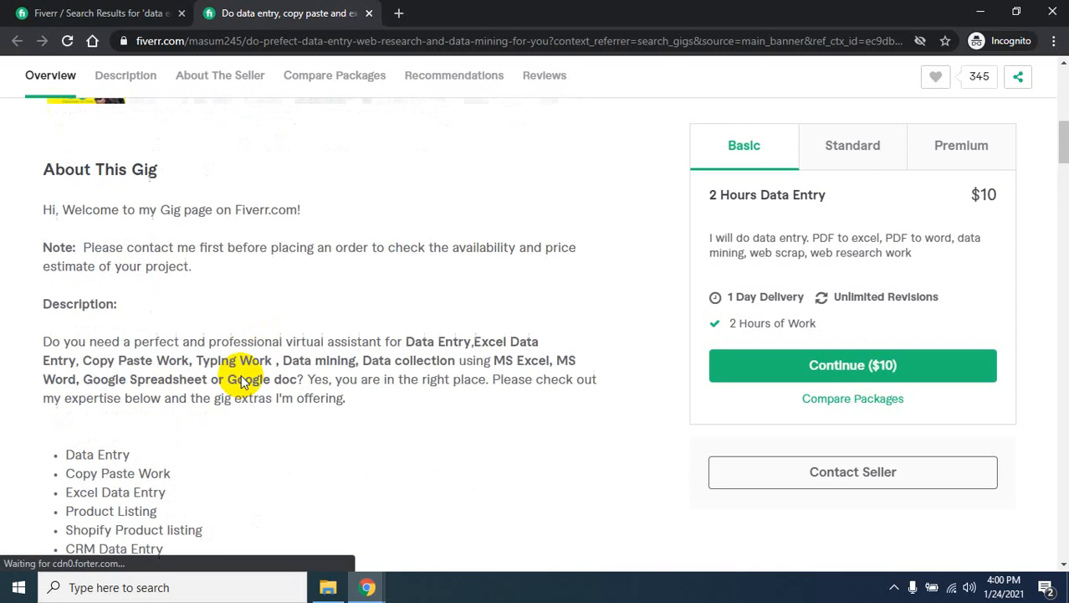
{"action": "scroll", "coordinate": [241, 381], "scroll_direction": "up", "scroll_amount": 6}
{"action": "left_click", "coordinate": [100, 14]}
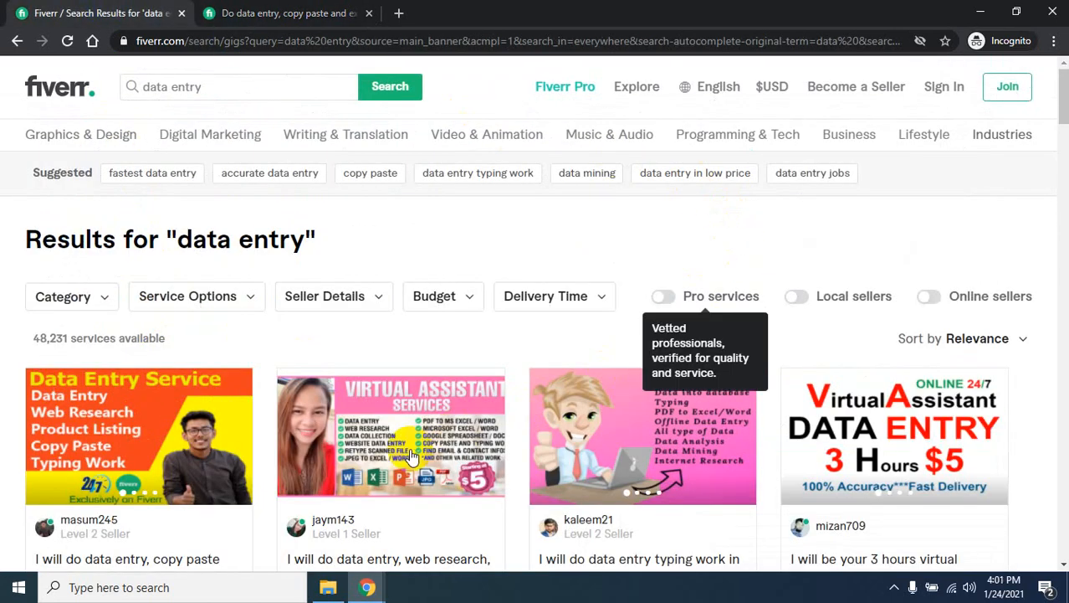
{"action": "scroll", "coordinate": [410, 456], "scroll_direction": "down", "scroll_amount": 1}
{"action": "right_click", "coordinate": [326, 489]}
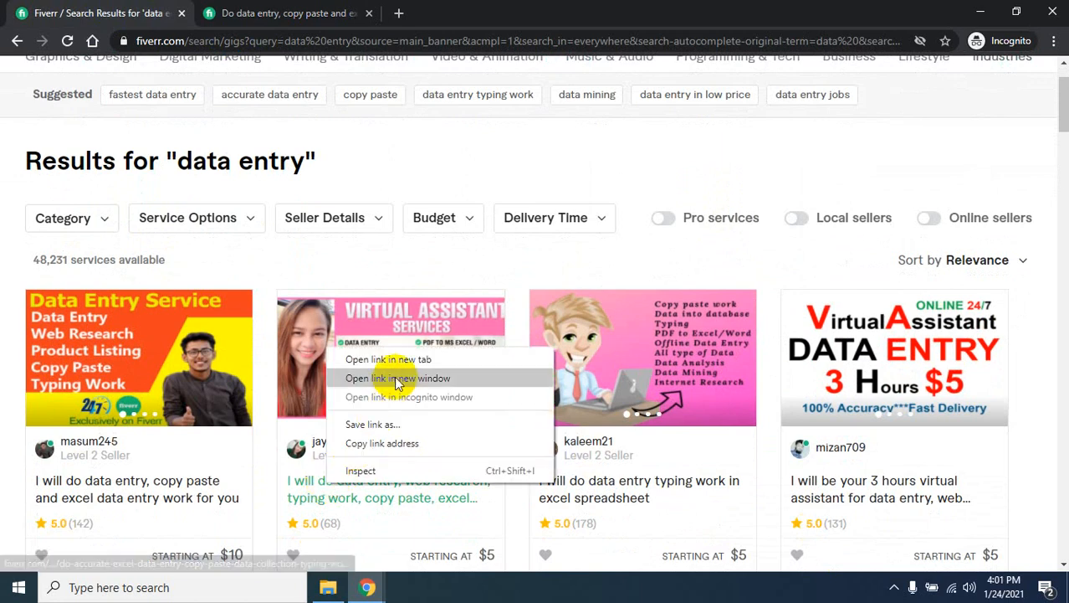
{"action": "left_click", "coordinate": [389, 358]}
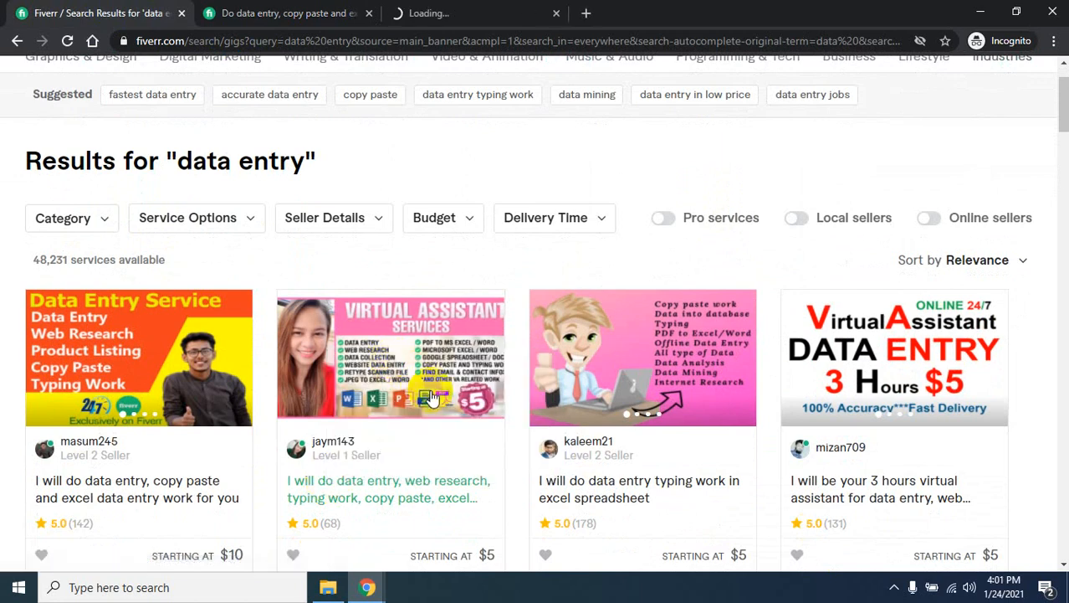
{"action": "left_click", "coordinate": [477, 12]}
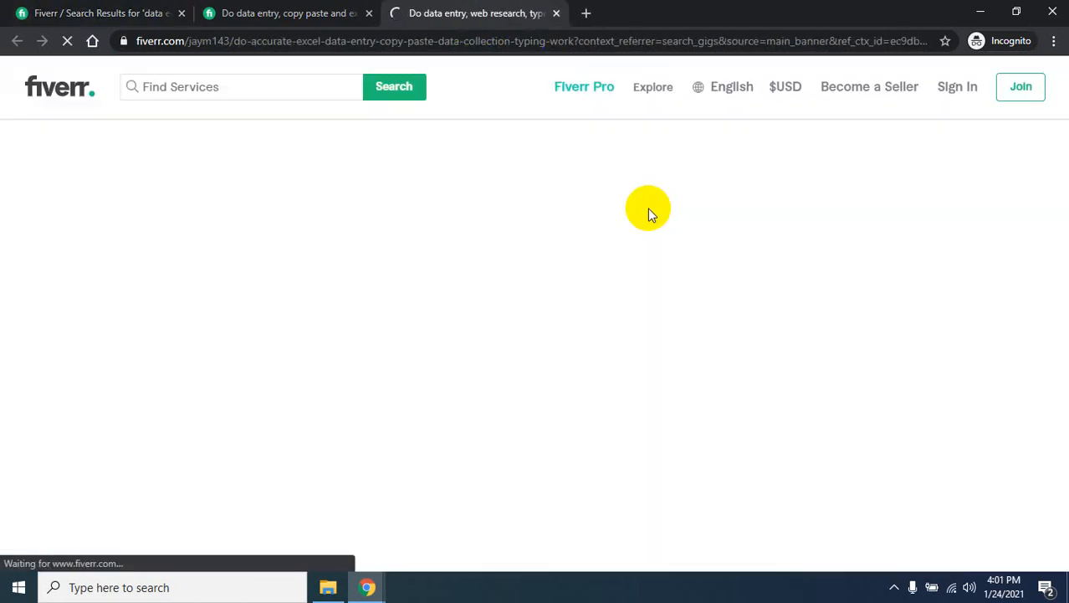
Step: Examine the second gig's image, About This Gig text and the Services I Offer list
{"action": "scroll", "coordinate": [592, 381], "scroll_direction": "down", "scroll_amount": 4}
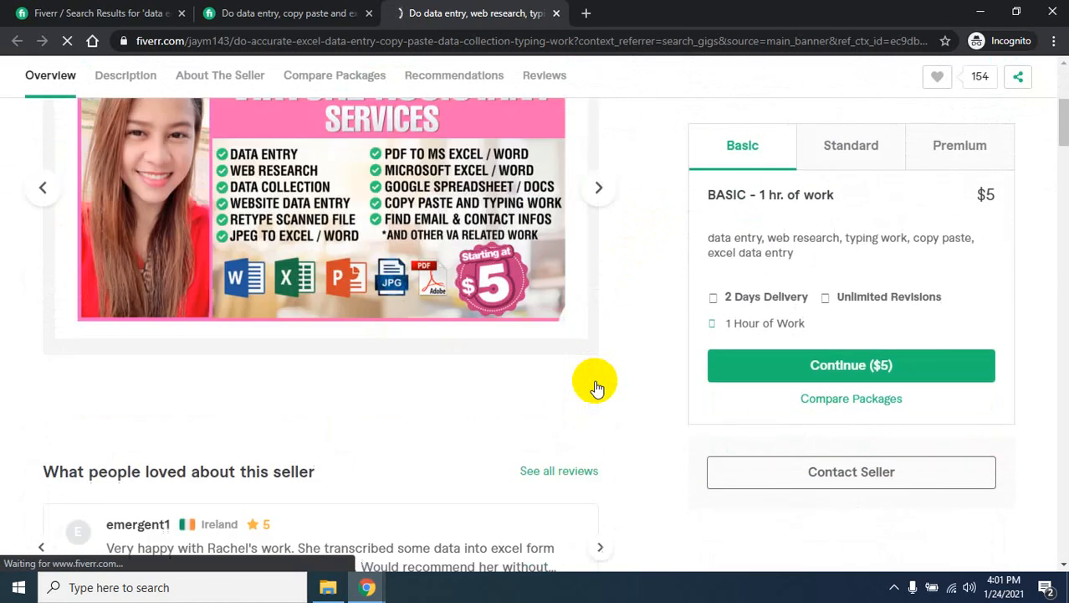
{"action": "scroll", "coordinate": [594, 380], "scroll_direction": "up", "scroll_amount": 4}
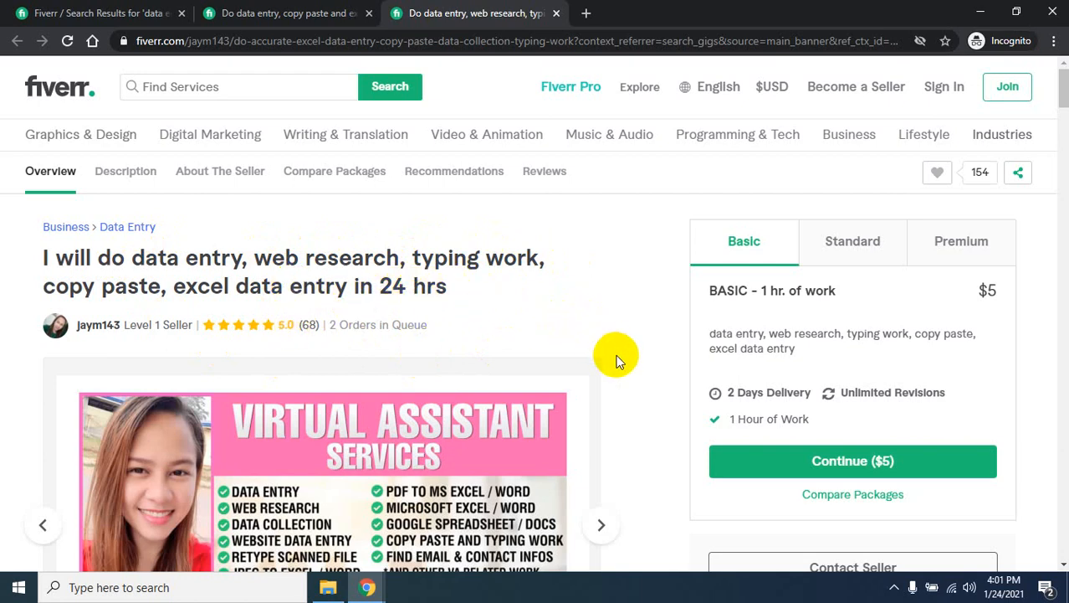
{"action": "scroll", "coordinate": [616, 359], "scroll_direction": "down", "scroll_amount": 1}
{"action": "scroll", "coordinate": [684, 281], "scroll_direction": "down", "scroll_amount": 1}
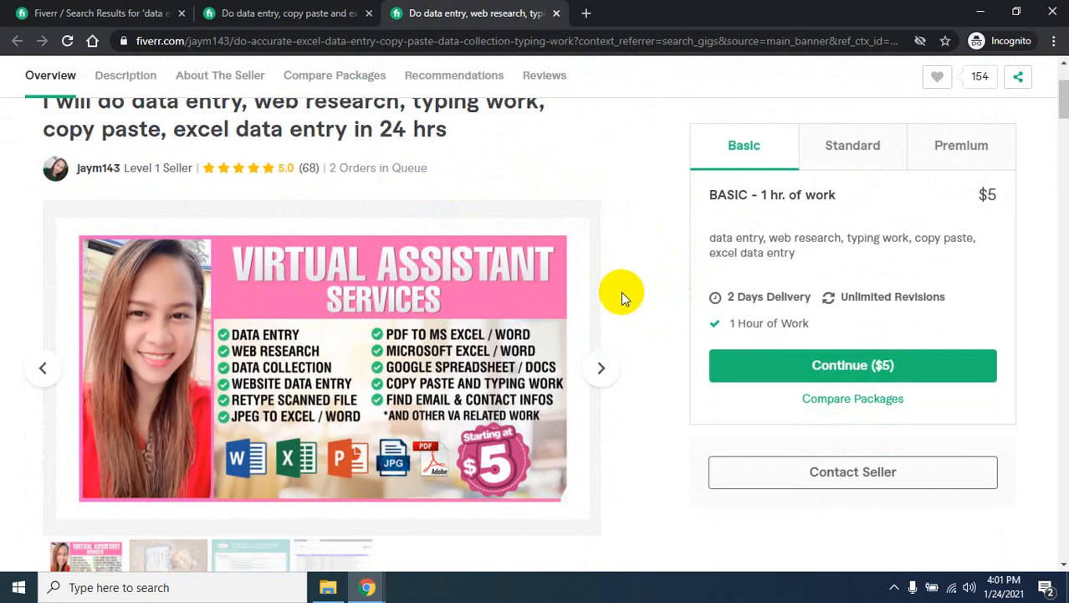
{"action": "scroll", "coordinate": [621, 288], "scroll_direction": "down", "scroll_amount": 1}
{"action": "scroll", "coordinate": [621, 287], "scroll_direction": "down", "scroll_amount": 1}
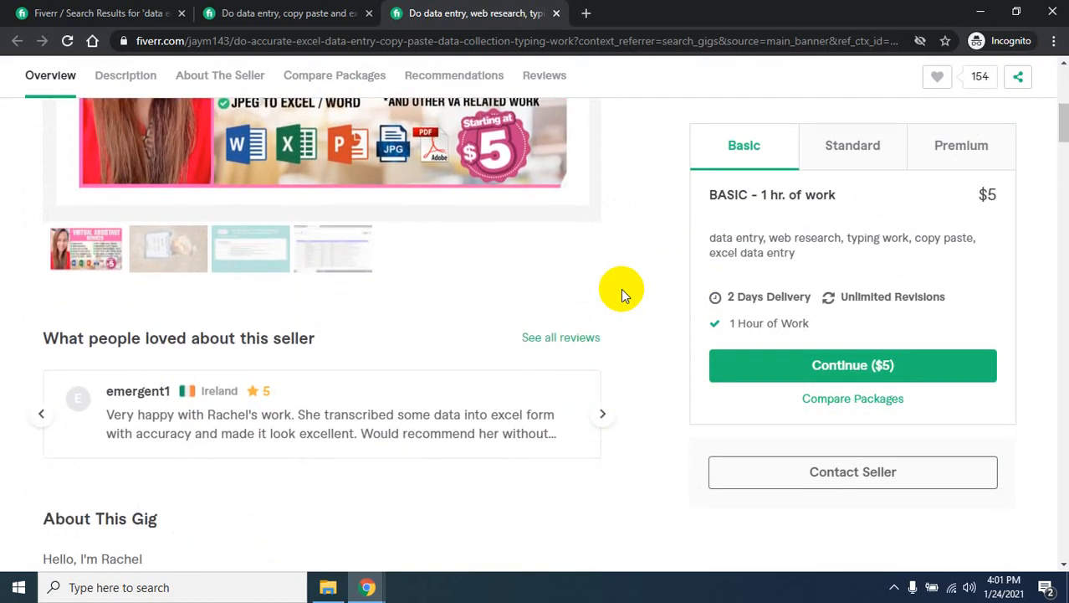
{"action": "scroll", "coordinate": [621, 290], "scroll_direction": "down", "scroll_amount": 3}
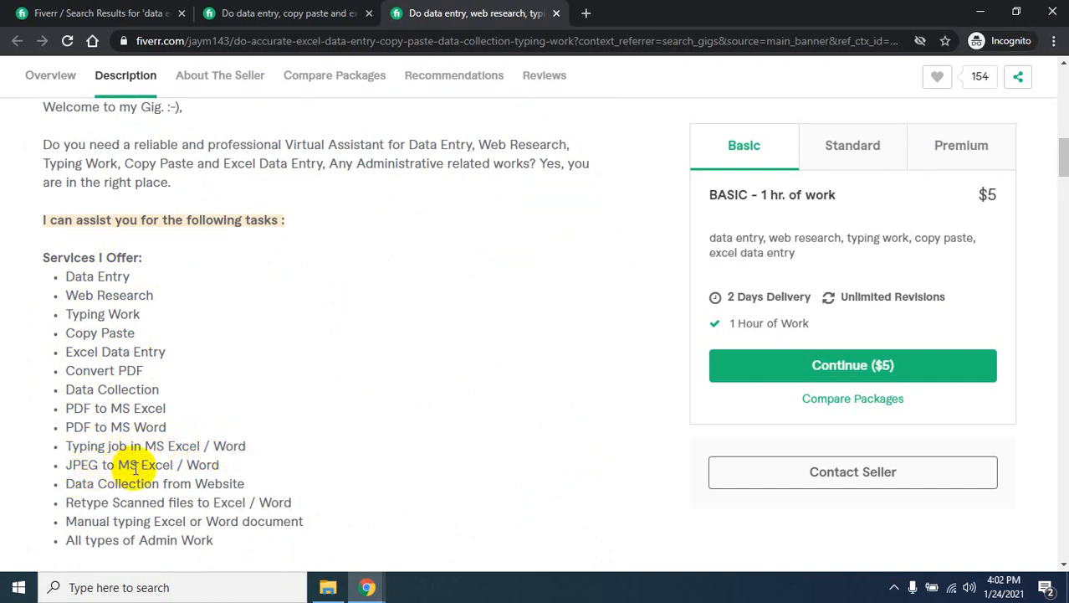
{"action": "scroll", "coordinate": [246, 480], "scroll_direction": "down", "scroll_amount": 1}
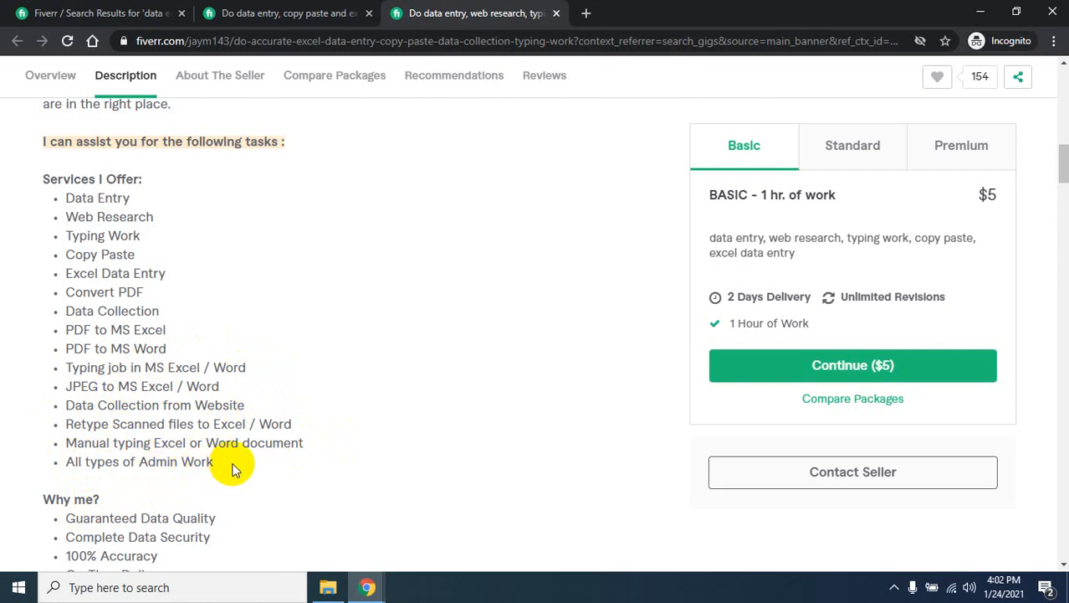
{"action": "scroll", "coordinate": [227, 425], "scroll_direction": "up", "scroll_amount": 5}
{"action": "scroll", "coordinate": [268, 442], "scroll_direction": "down", "scroll_amount": 3}
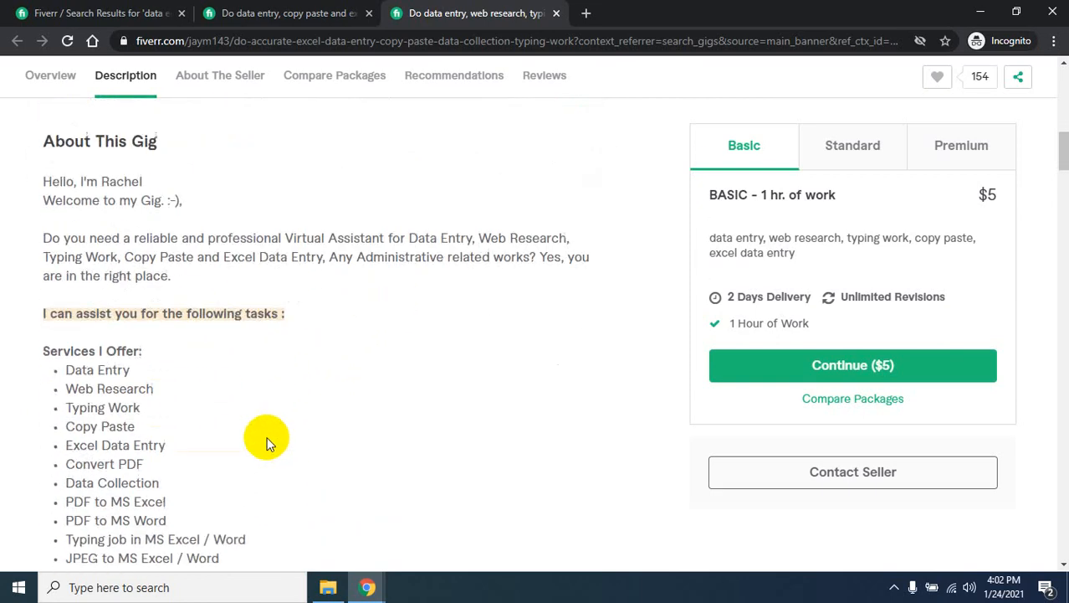
{"action": "scroll", "coordinate": [259, 424], "scroll_direction": "down", "scroll_amount": 3}
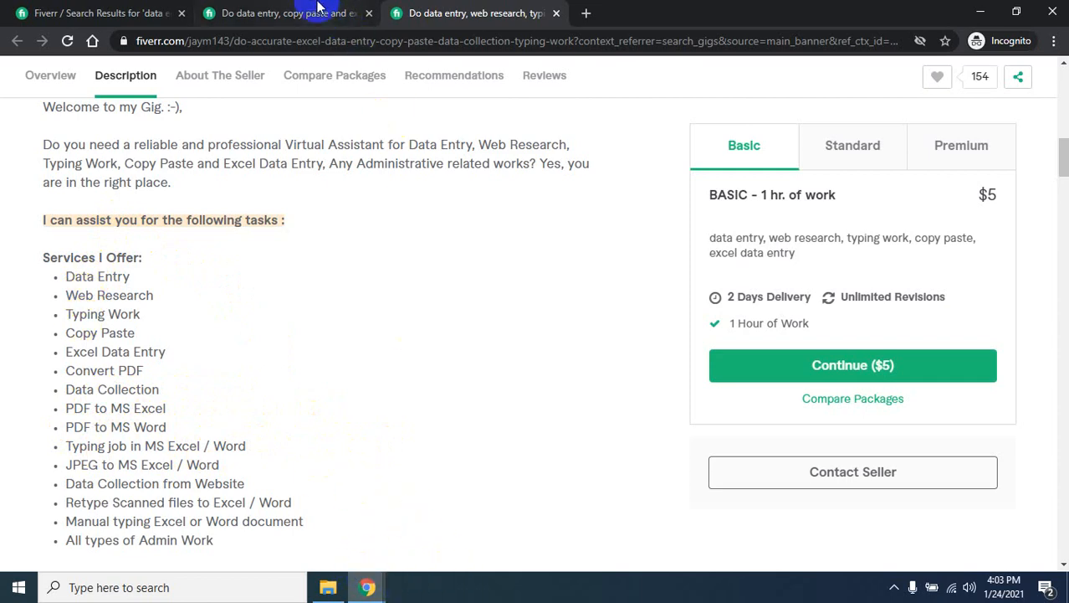
Step: Switch to the Google Meet class window to check the chat
{"action": "mouse_move", "coordinate": [370, 585]}
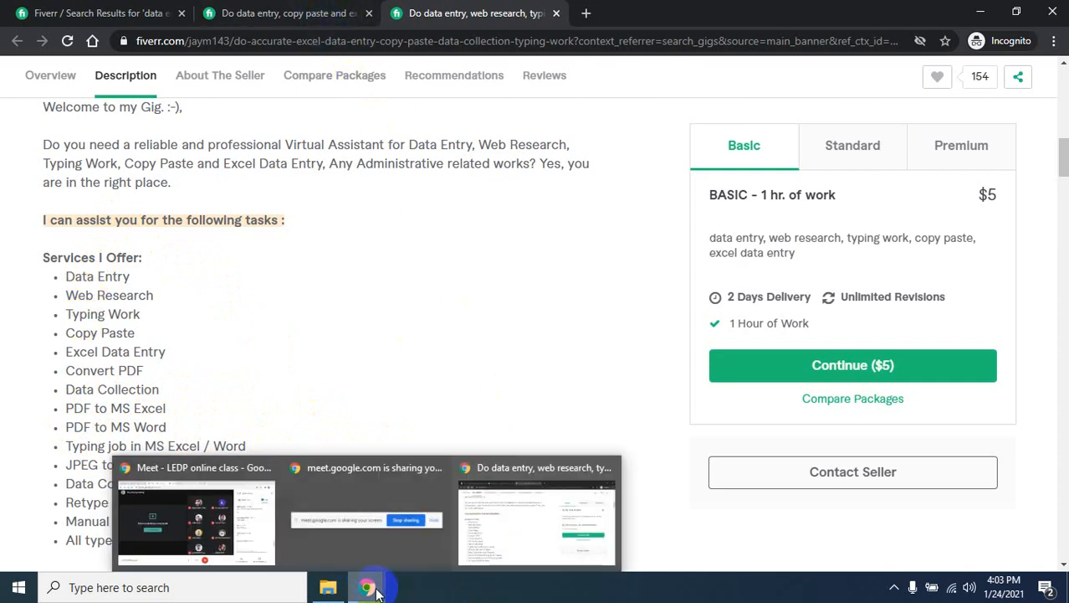
{"action": "left_click", "coordinate": [217, 519]}
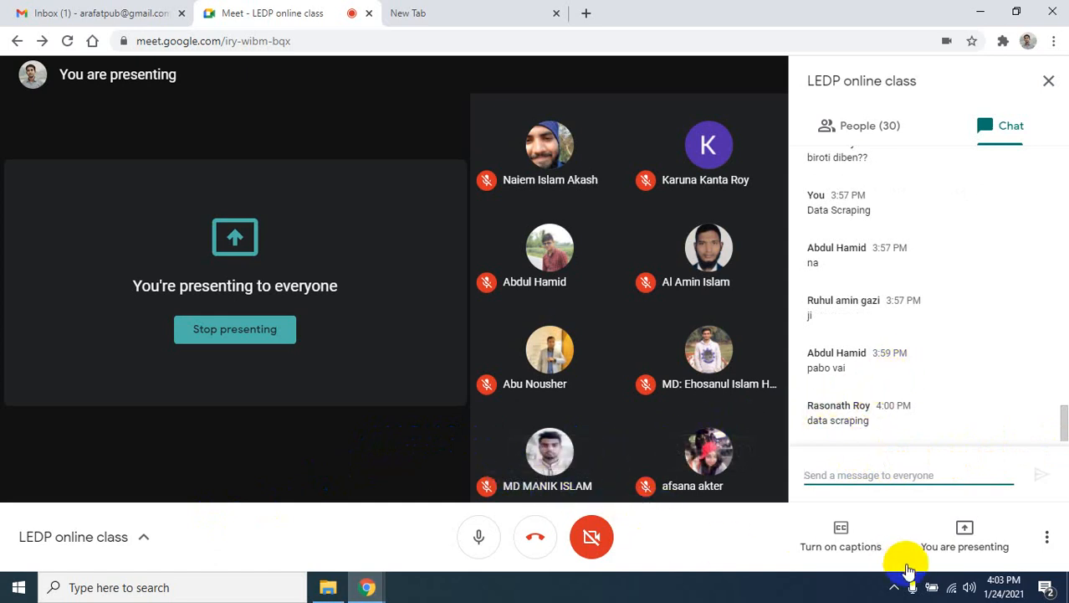
{"action": "left_click", "coordinate": [894, 587]}
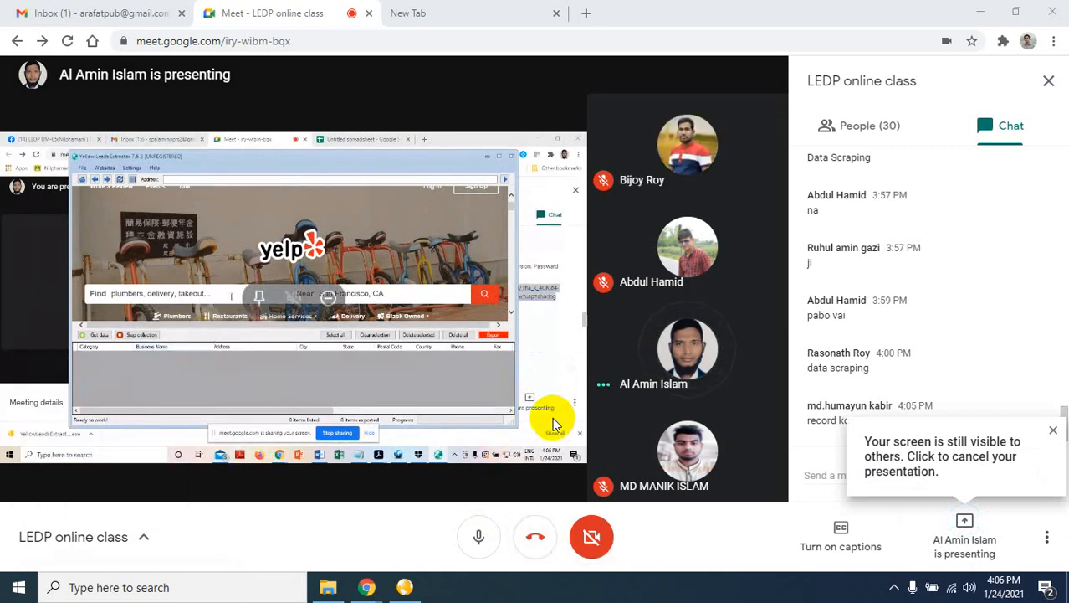
Step: Close the Yellow Pages Spider program while a student presents in the class
{"action": "mouse_move", "coordinate": [410, 590]}
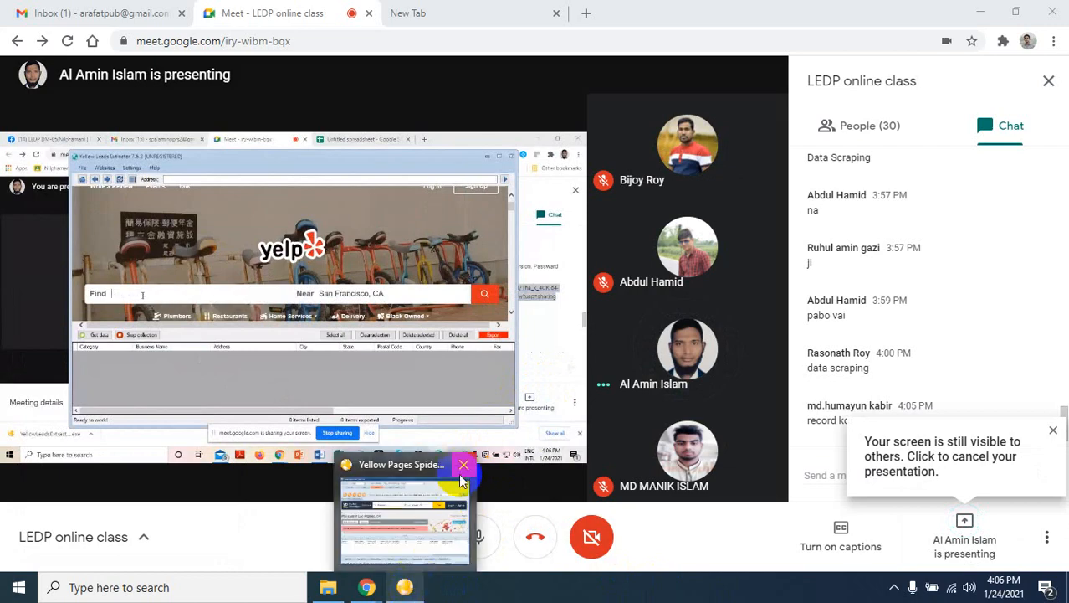
{"action": "left_click", "coordinate": [461, 455]}
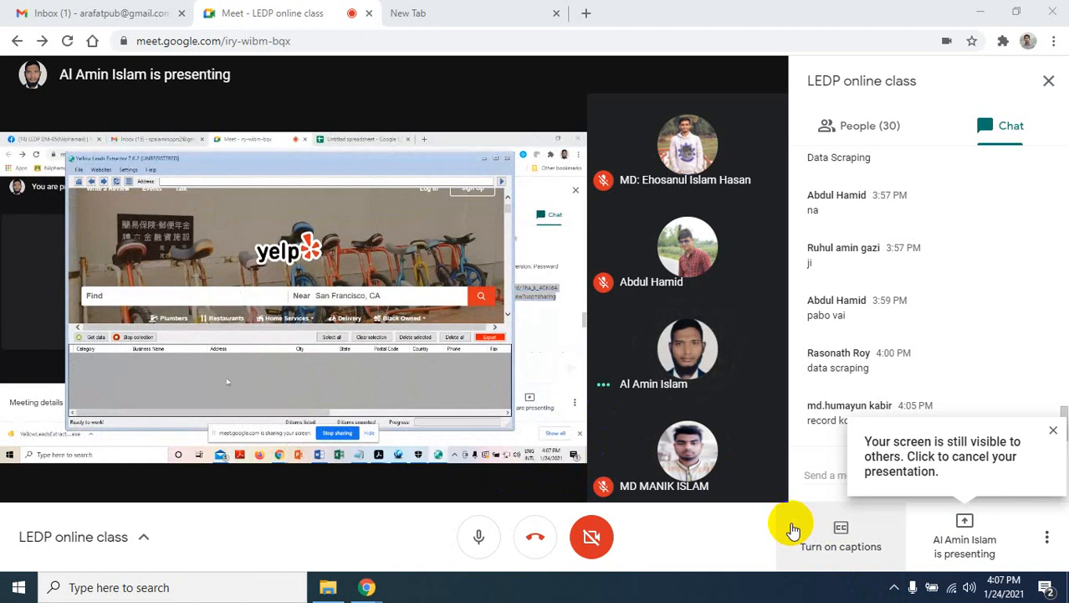
{"action": "mouse_move", "coordinate": [625, 368]}
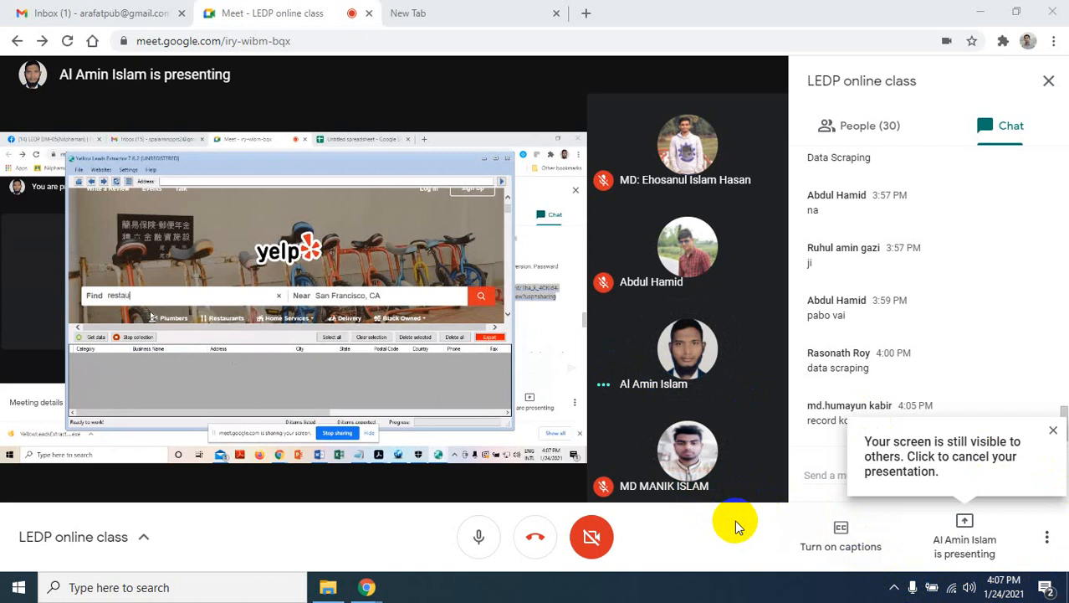
{"action": "left_click", "coordinate": [893, 588]}
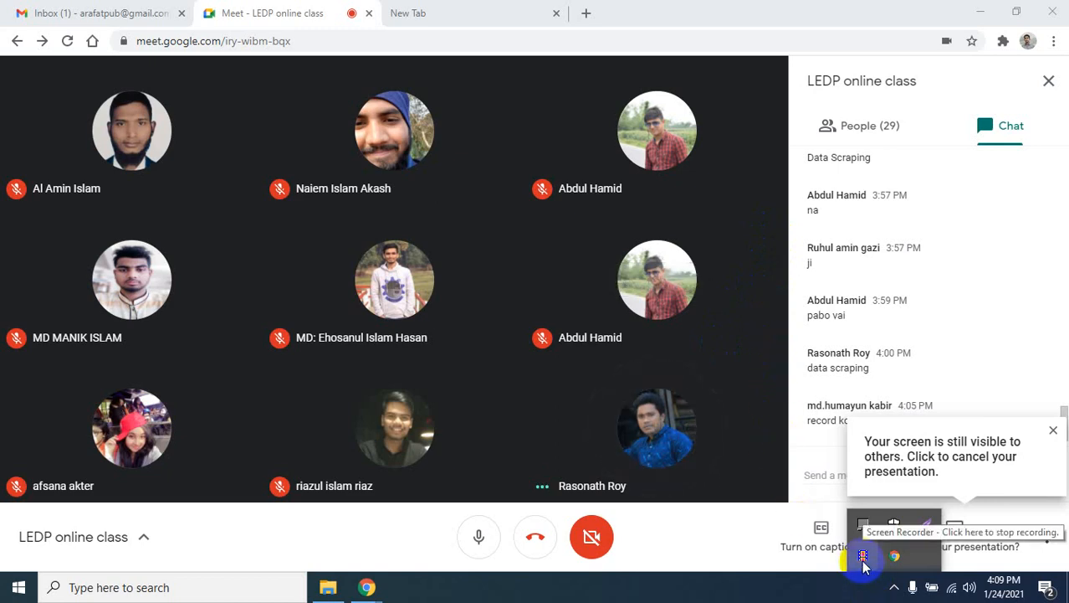
{"action": "left_click", "coordinate": [866, 566]}
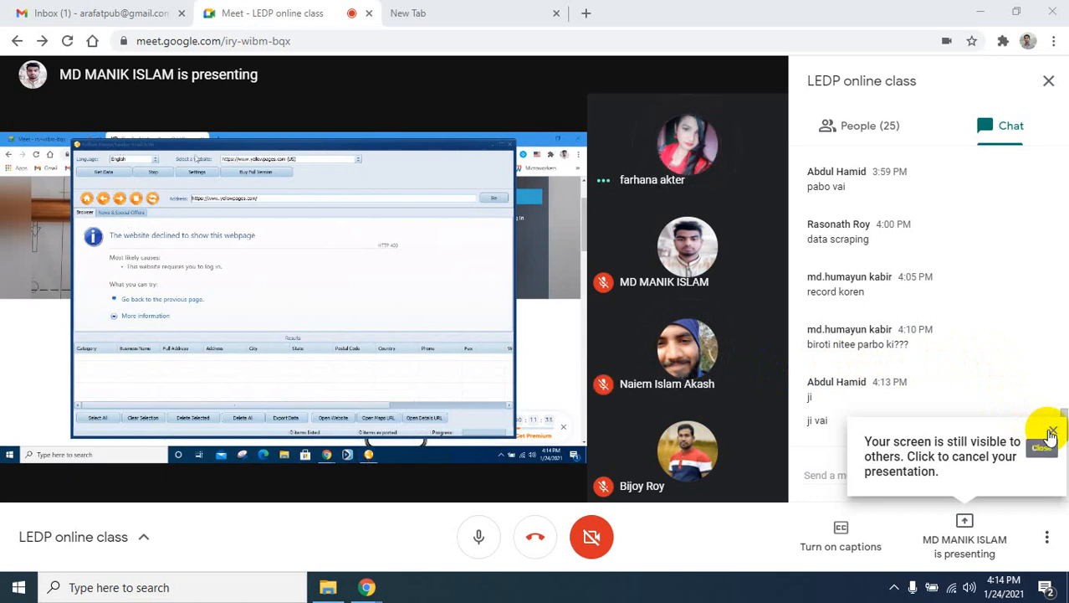
{"action": "left_click", "coordinate": [895, 589]}
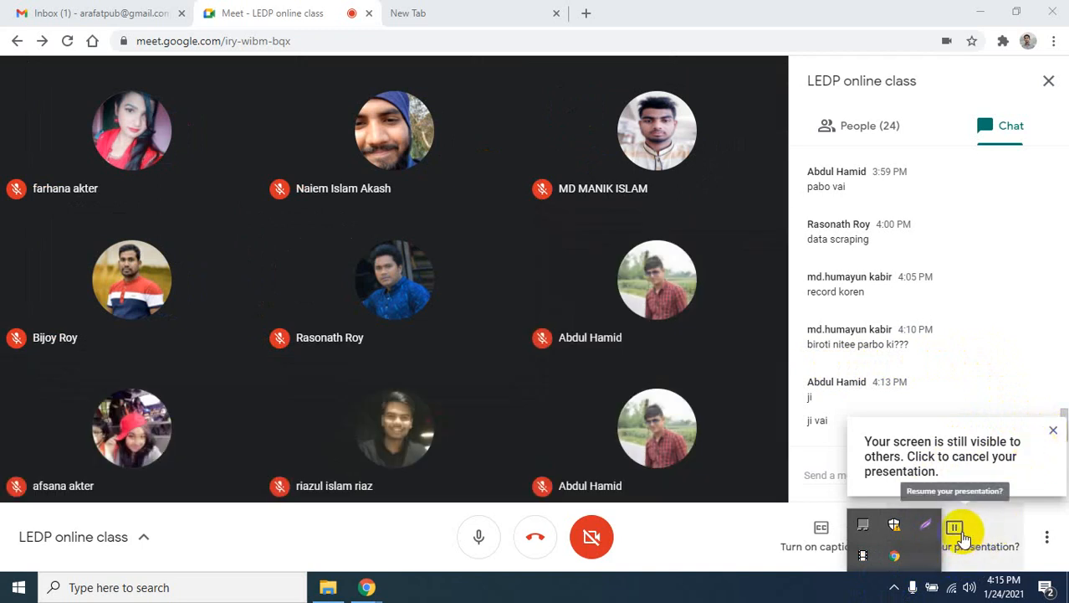
Step: Stop sharing the screen in the class instead of resuming the paused presentation
{"action": "left_click", "coordinate": [954, 531]}
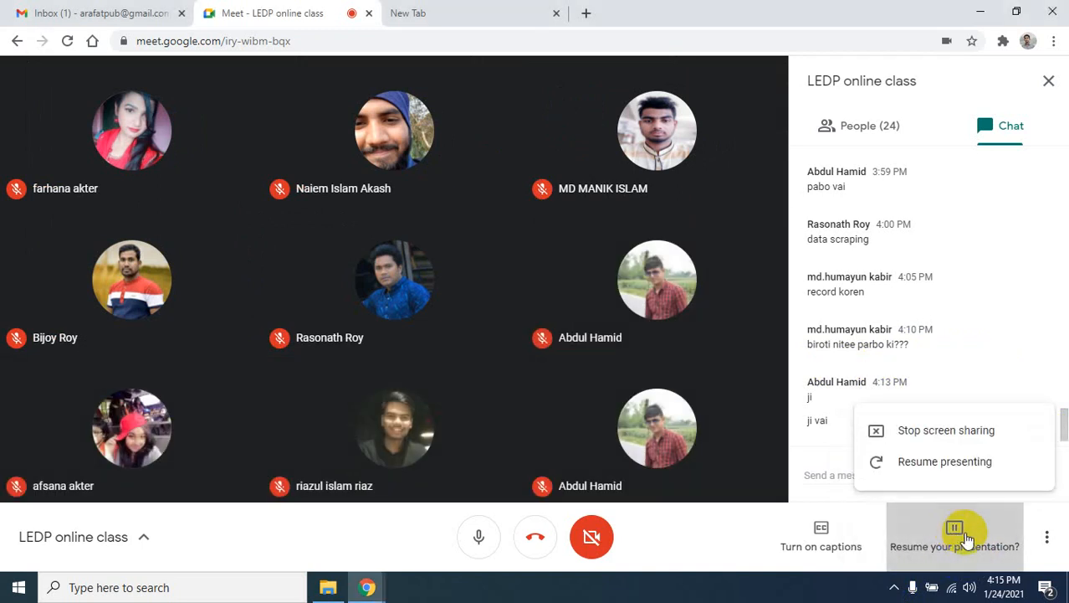
{"action": "left_click", "coordinate": [937, 428]}
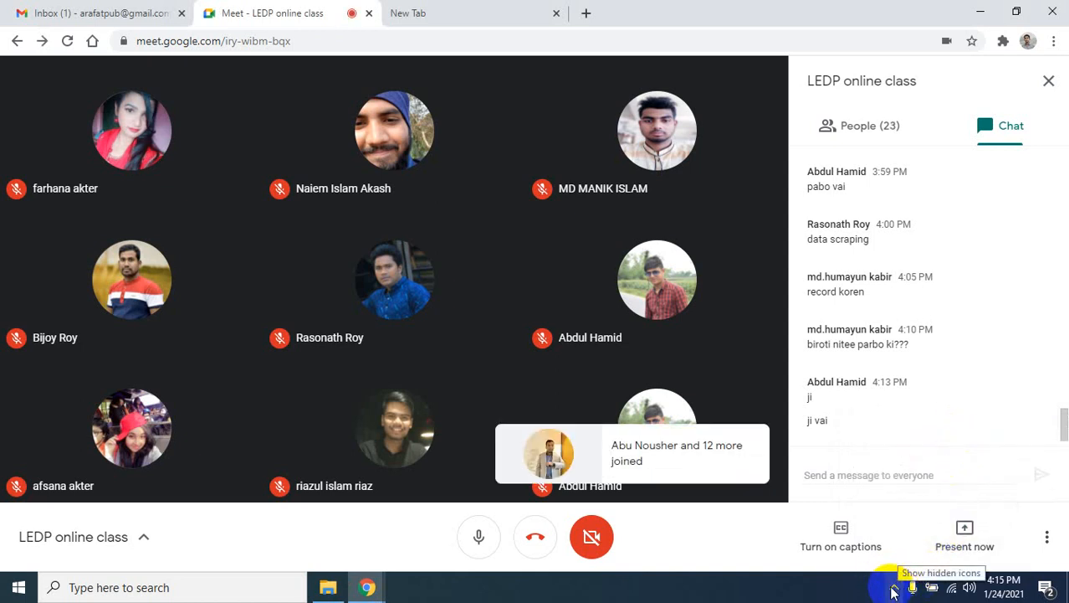
{"action": "left_click", "coordinate": [893, 588]}
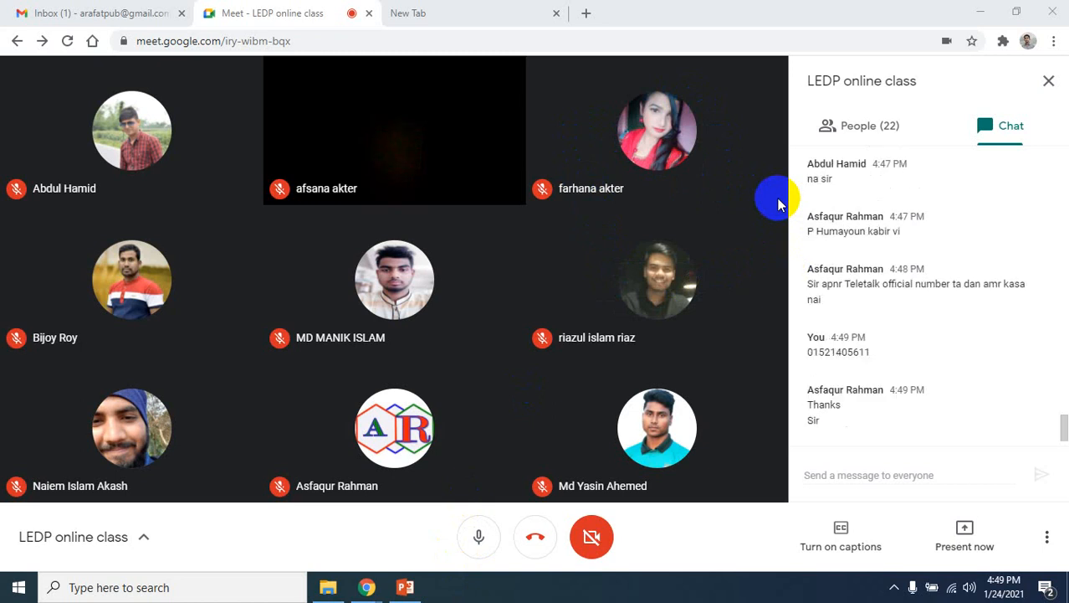
Step: Search Google for "instant data scraper extension" in the blank tab and return to the Meet class
{"action": "left_click", "coordinate": [467, 13]}
{"action": "left_click", "coordinate": [222, 41]}
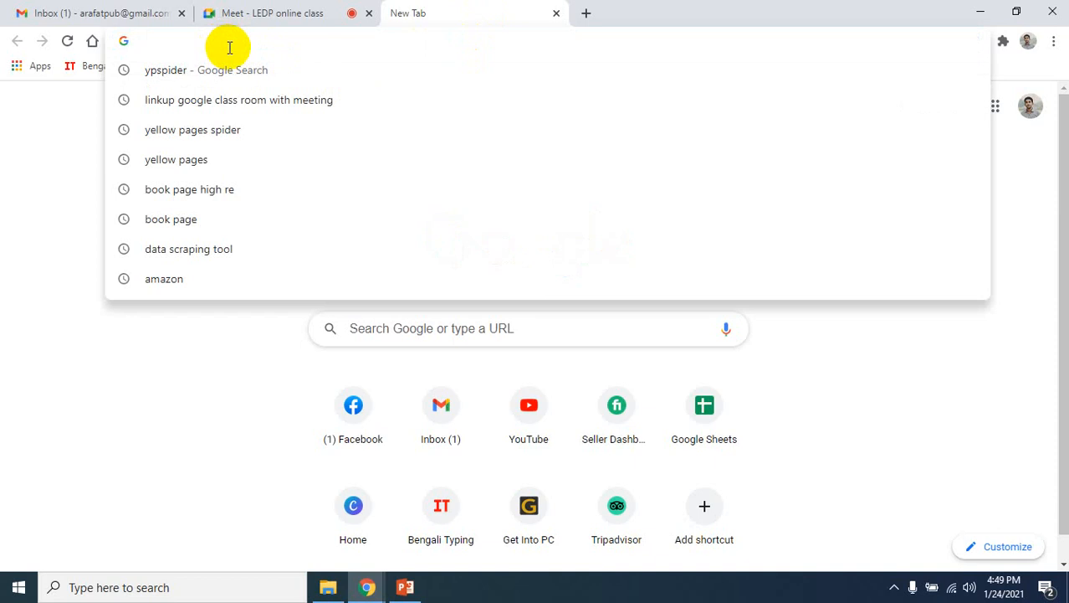
{"action": "type", "text": "insta"}
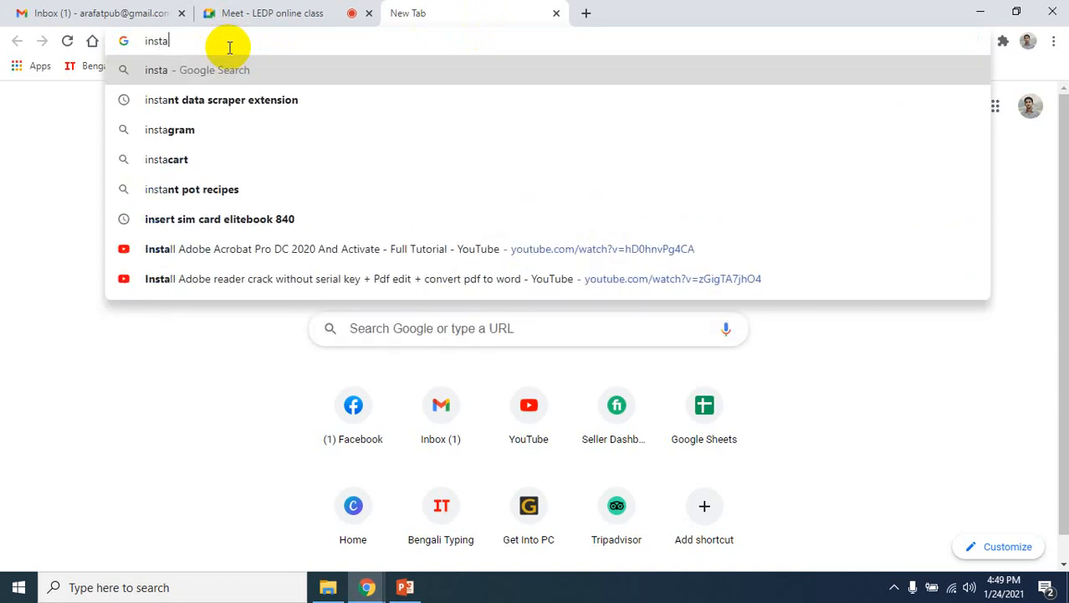
{"action": "key", "text": "Down"}
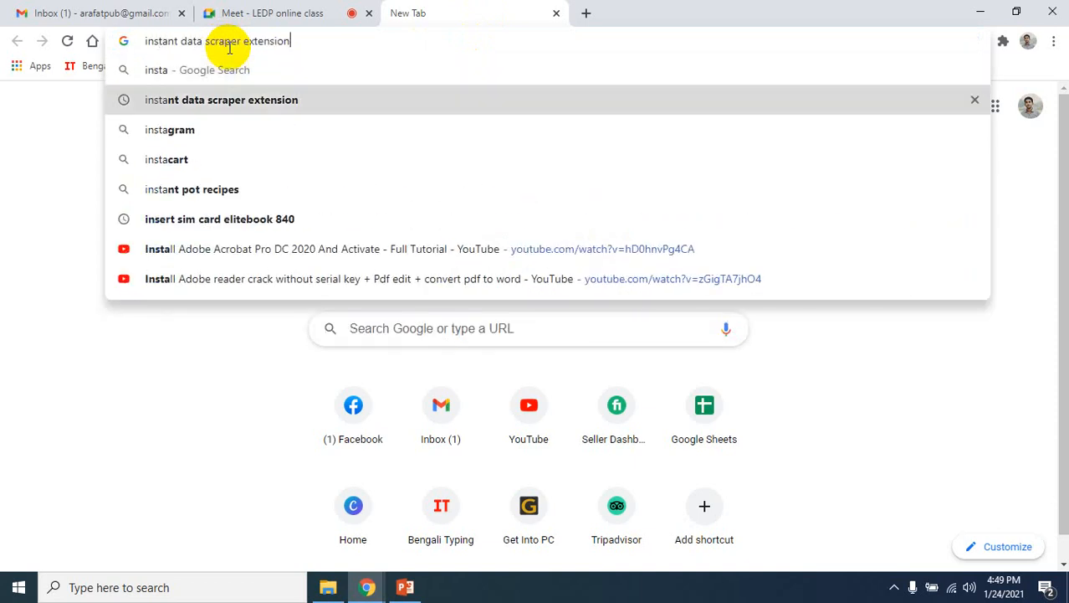
{"action": "key", "text": "Return"}
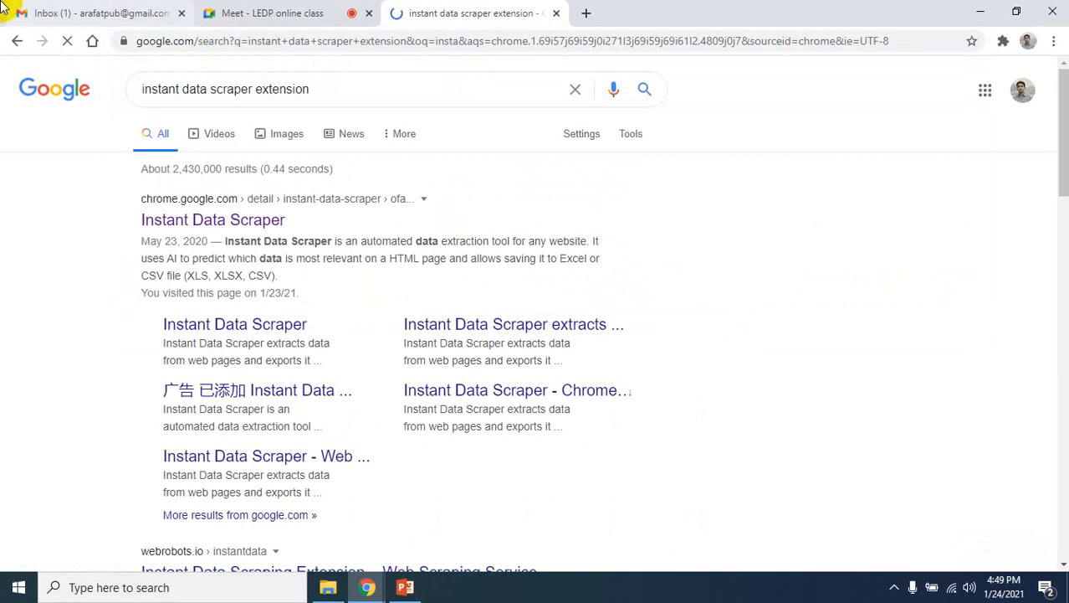
{"action": "left_click", "coordinate": [326, 13]}
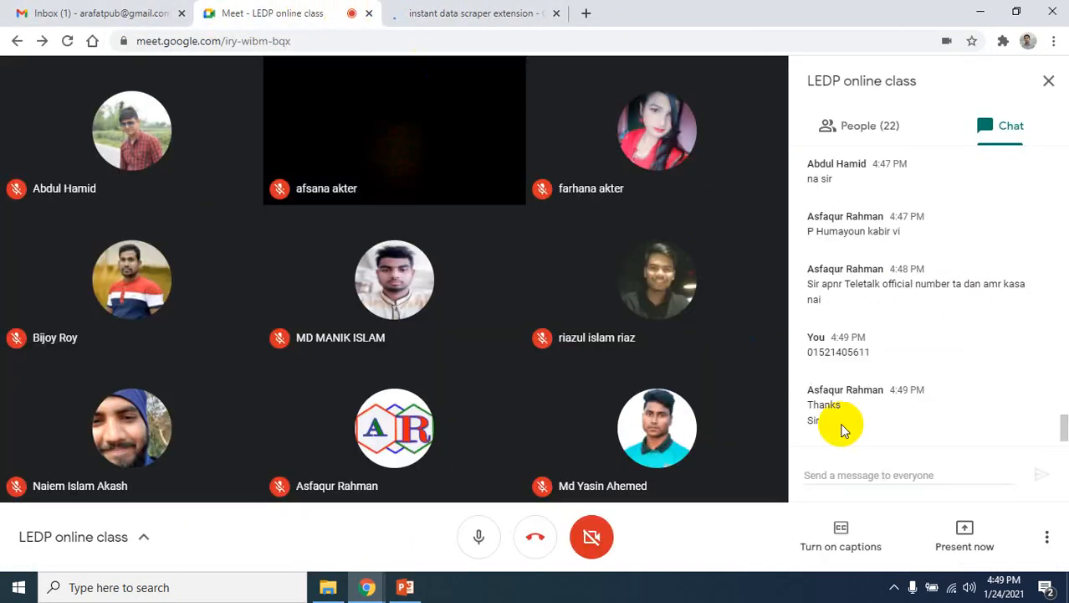
Step: Present the entire screen to the Meet class
{"action": "left_click", "coordinate": [965, 534]}
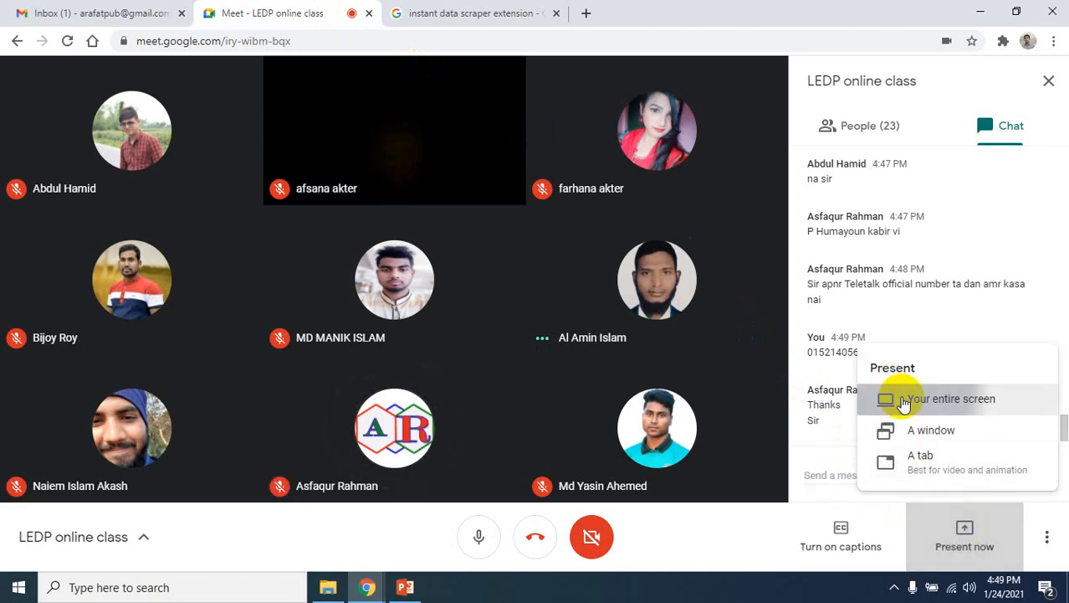
{"action": "left_click", "coordinate": [908, 402]}
{"action": "left_click", "coordinate": [511, 214]}
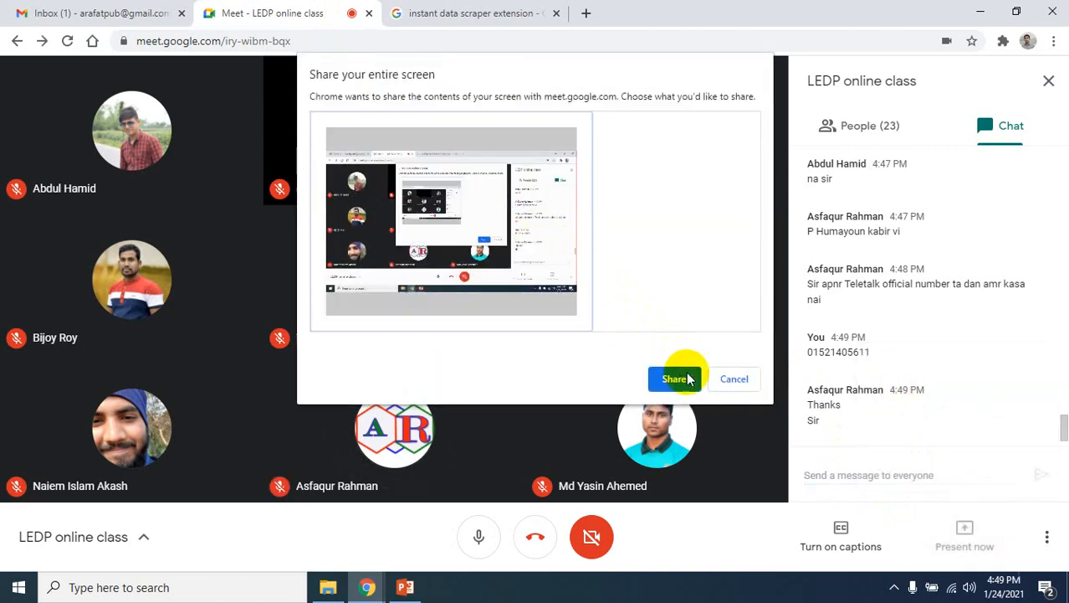
{"action": "left_click", "coordinate": [676, 383]}
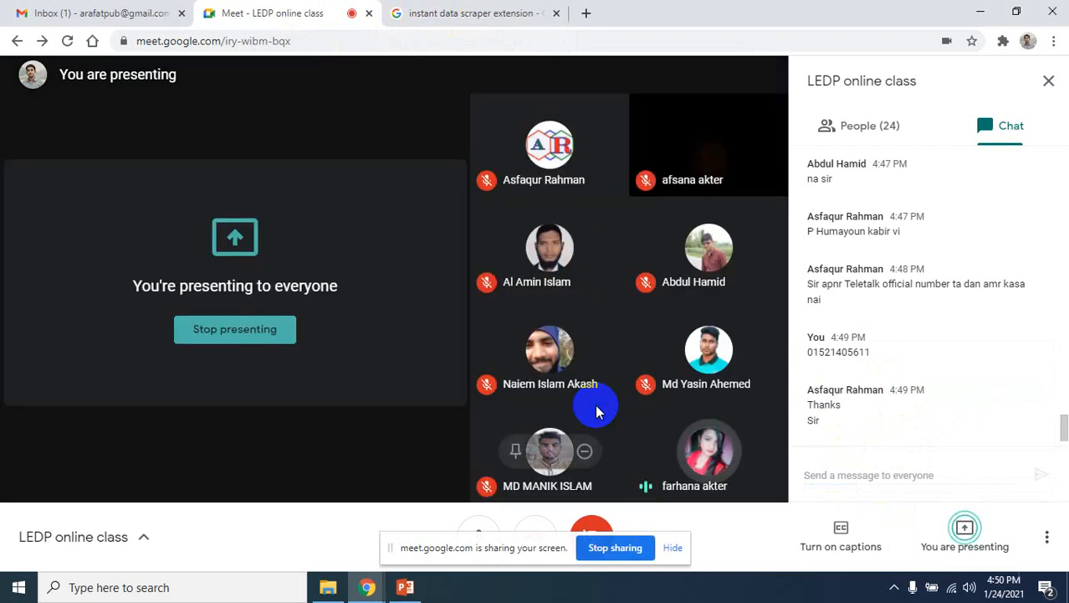
Step: Highlight the query "instant data scraper extension" in the Google results tab and run the search again
{"action": "left_click", "coordinate": [408, 12]}
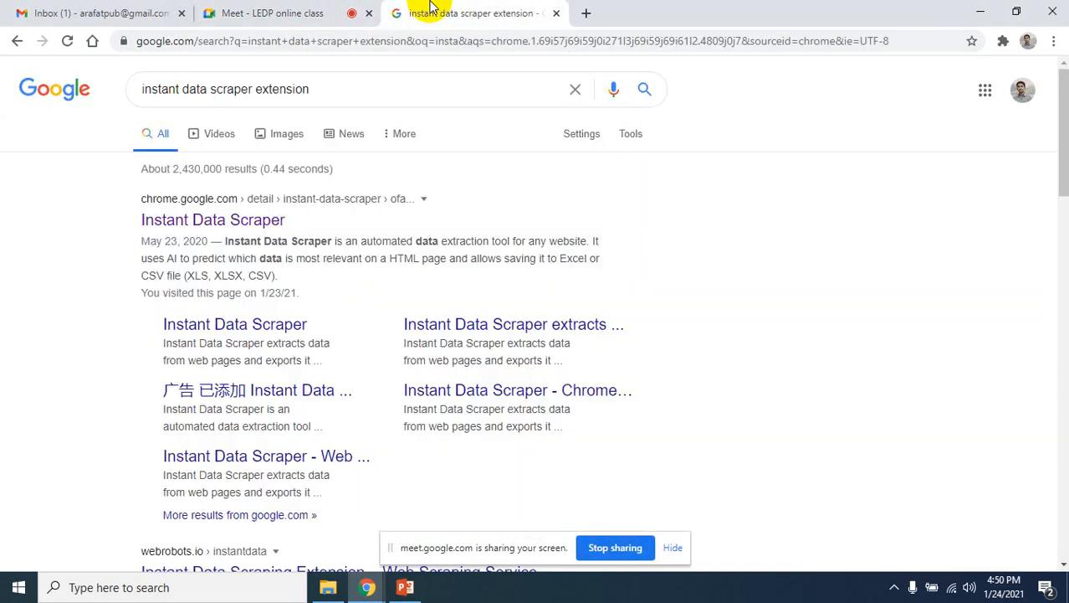
{"action": "double_click", "coordinate": [317, 89]}
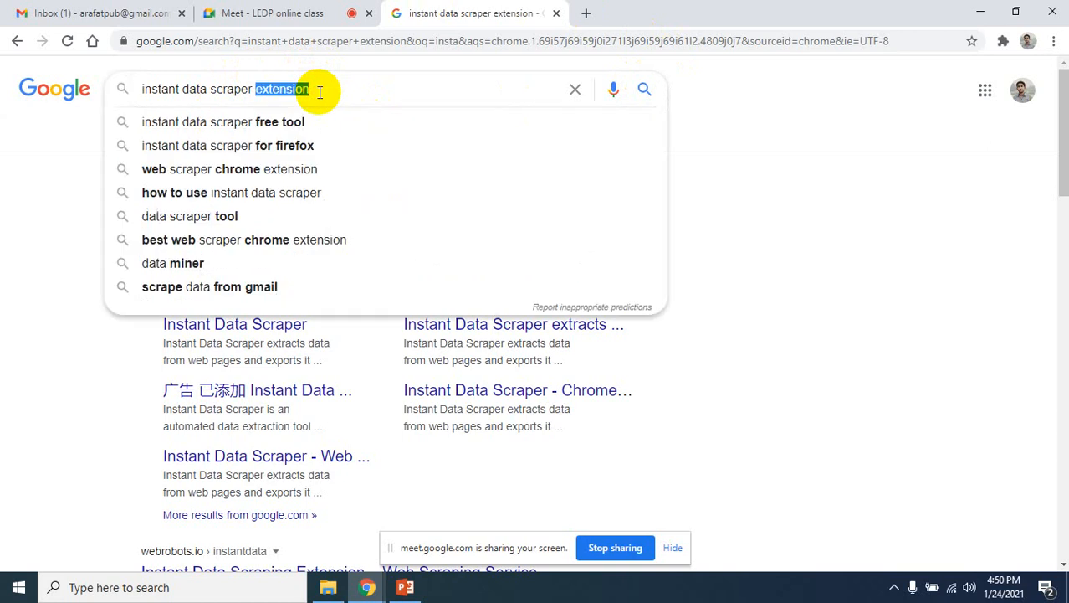
{"action": "triple_click", "coordinate": [343, 89]}
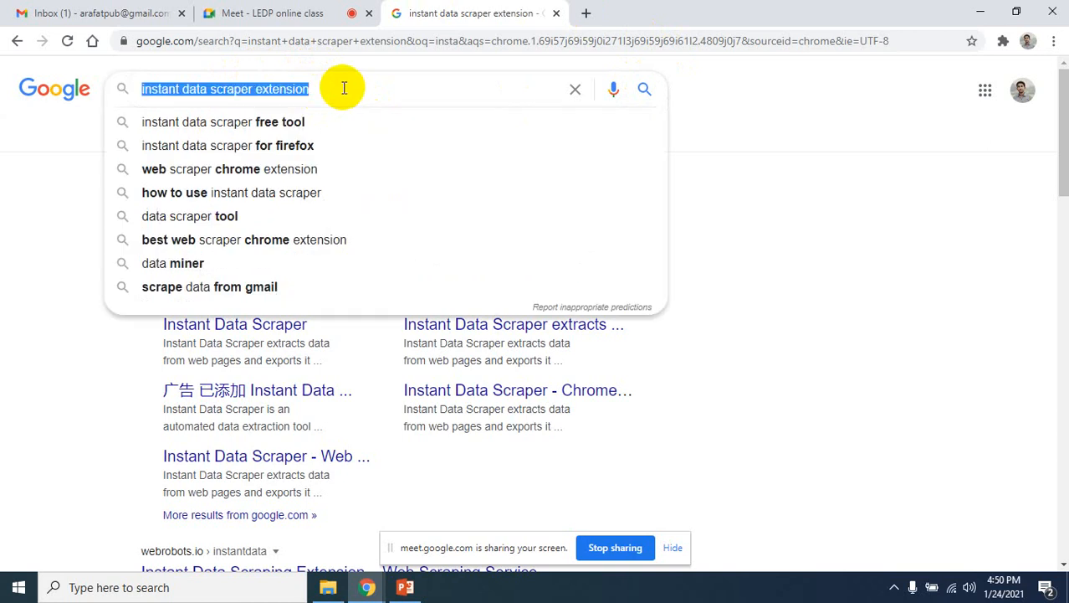
{"action": "left_click", "coordinate": [343, 88]}
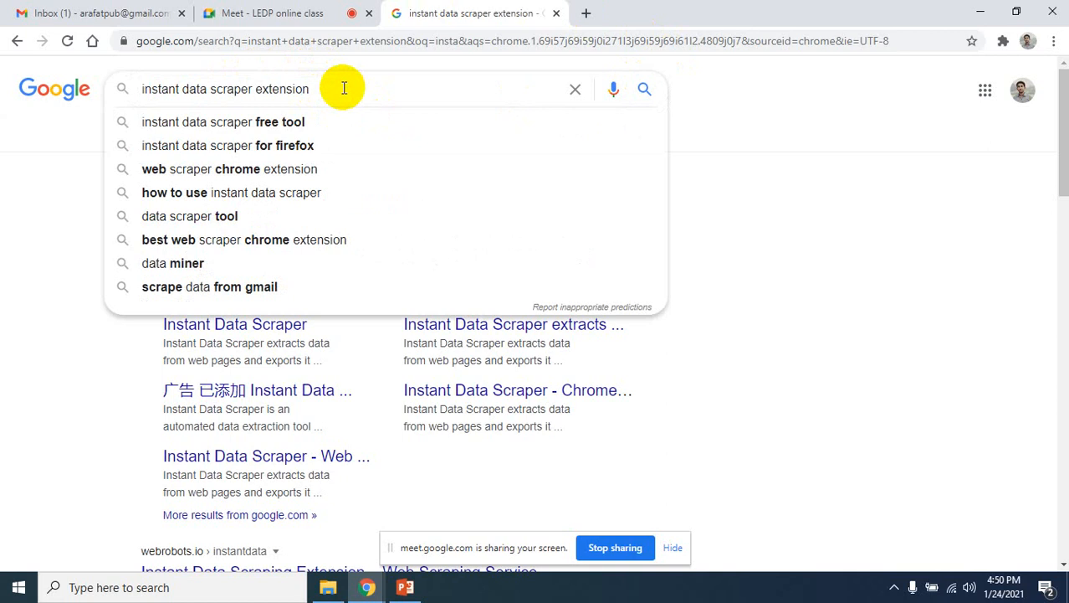
{"action": "key", "text": "Return"}
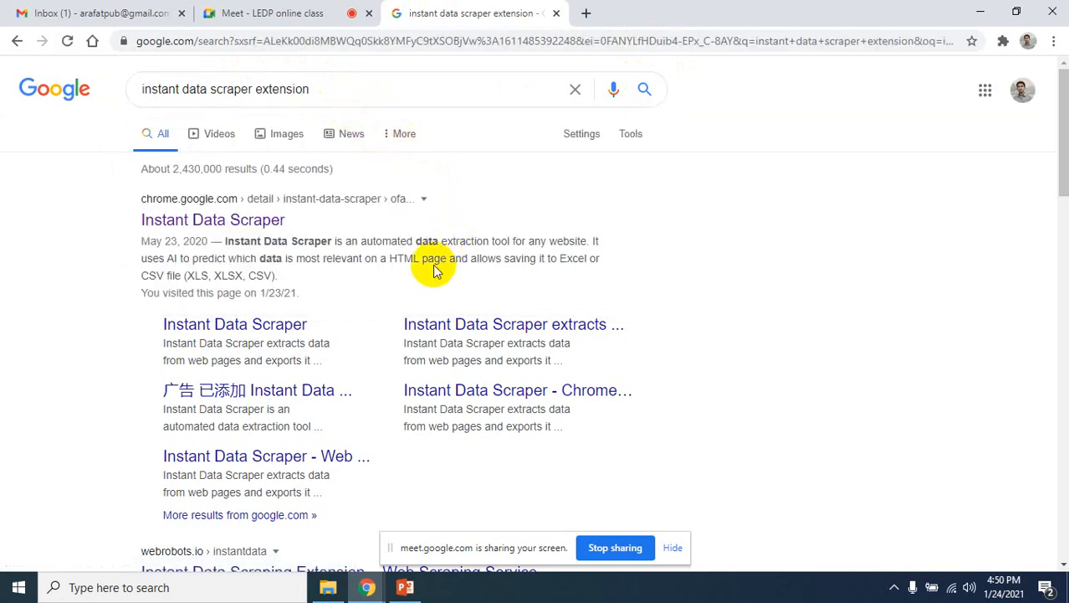
Step: Open the Instant Data Scraper web store result in a new tab and add the extension to Chrome
{"action": "right_click", "coordinate": [226, 220]}
{"action": "left_click", "coordinate": [267, 235]}
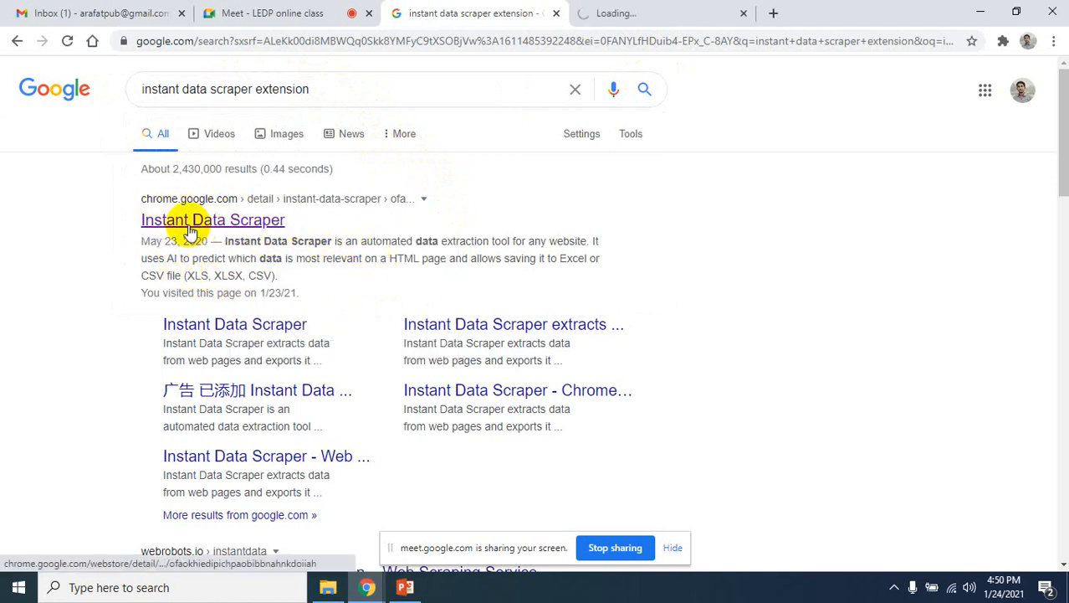
{"action": "left_click", "coordinate": [598, 12]}
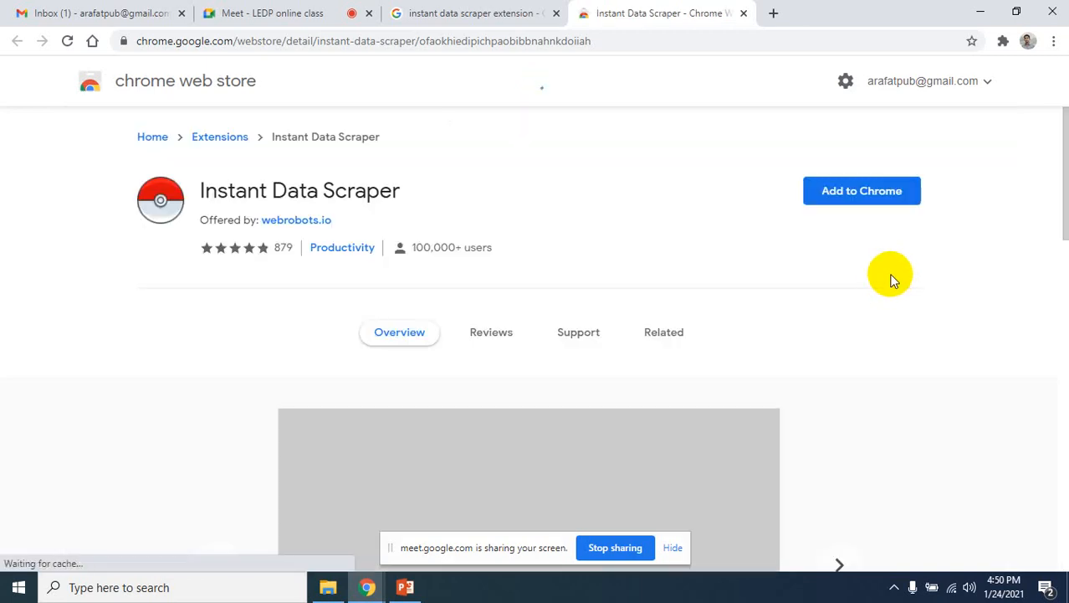
{"action": "left_click", "coordinate": [865, 200]}
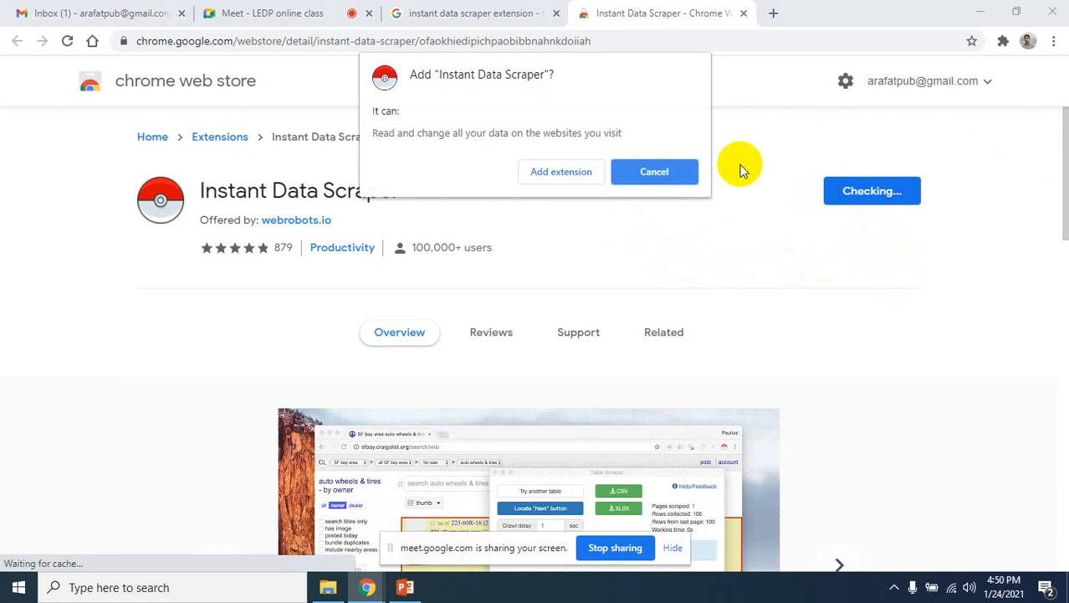
{"action": "left_click", "coordinate": [563, 171]}
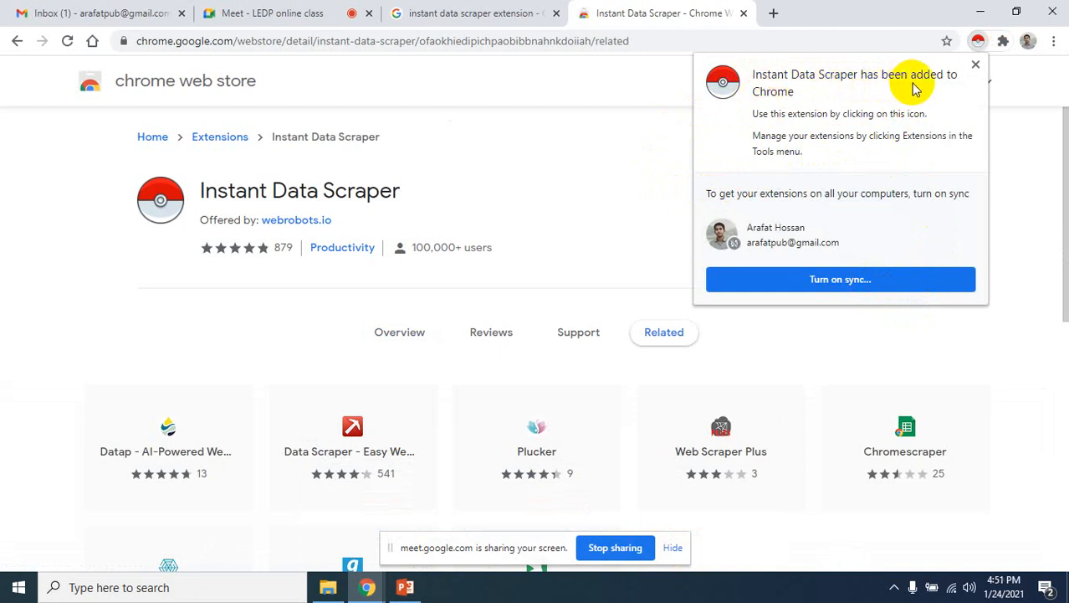
{"action": "left_click", "coordinate": [1012, 162]}
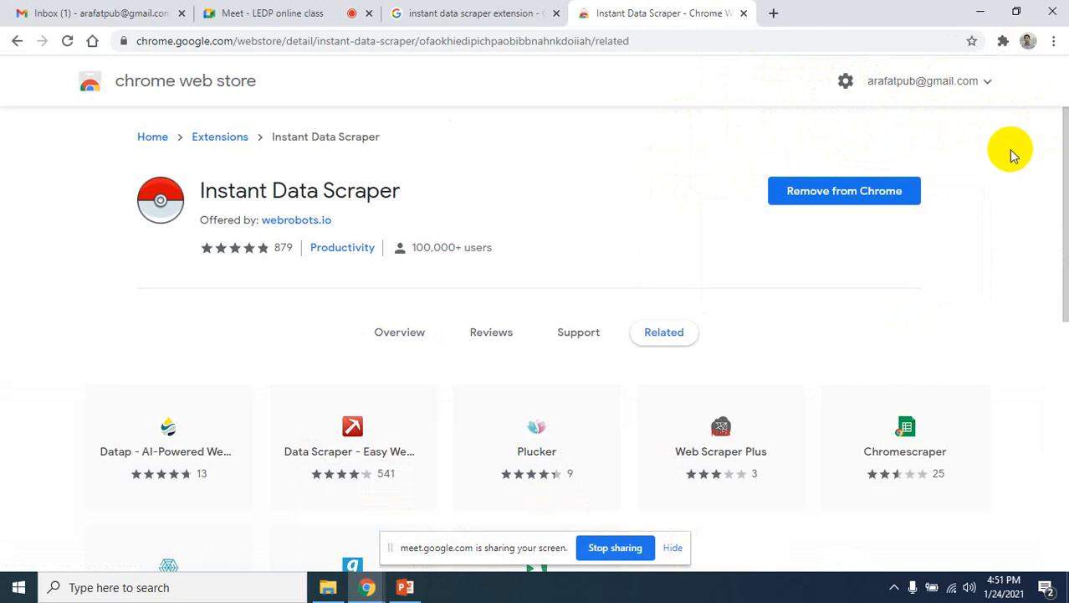
Step: Pin the Instant Data Scraper extension to the browser toolbar
{"action": "left_click", "coordinate": [1004, 44]}
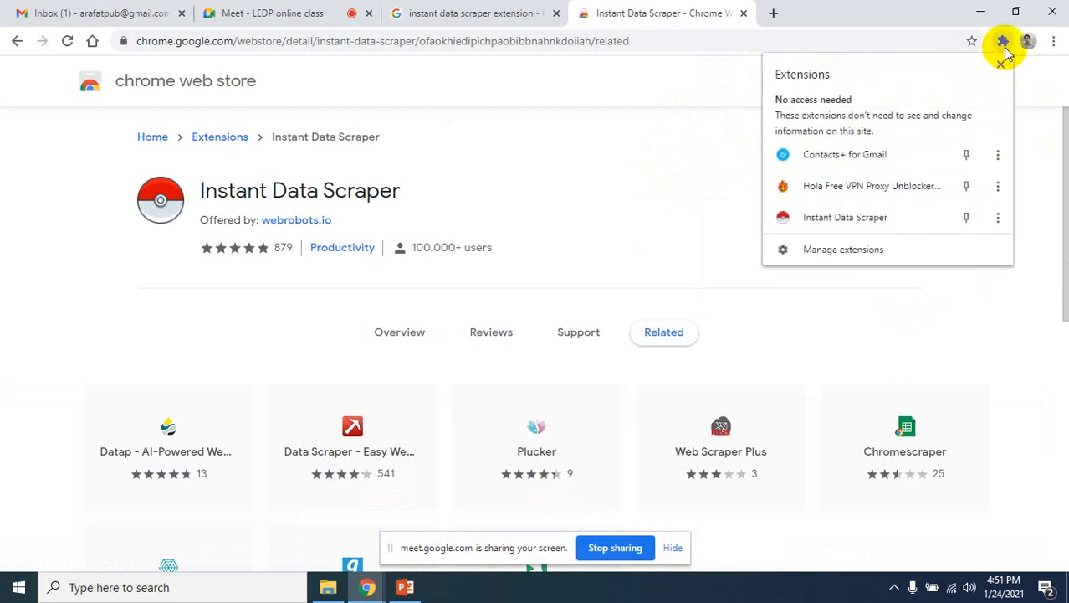
{"action": "left_click", "coordinate": [971, 218]}
{"action": "left_click", "coordinate": [1034, 175]}
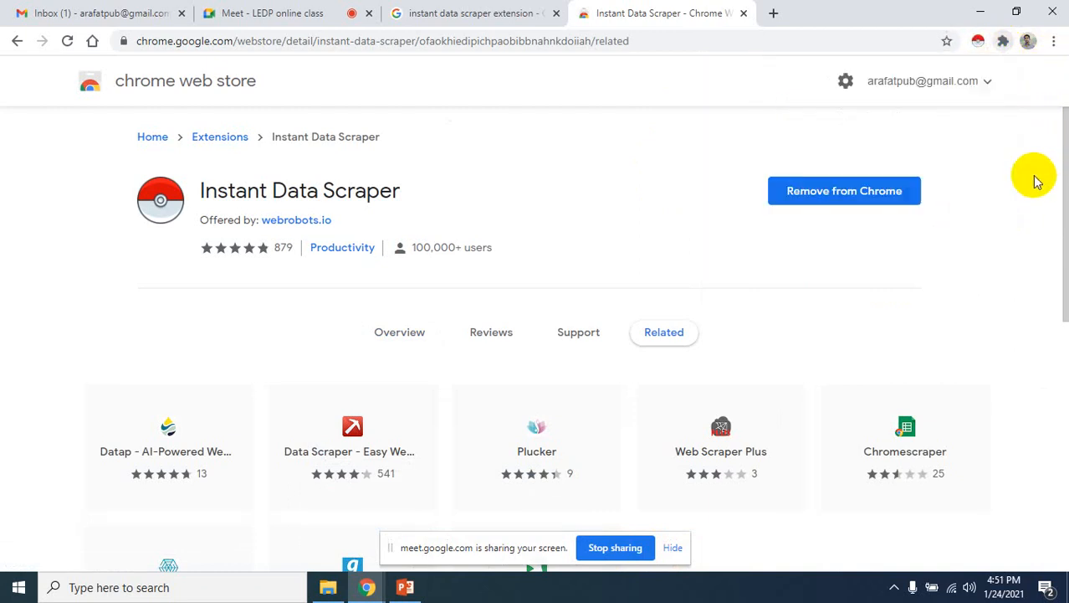
Step: Try running Instant Data Scraper on its web store page, then close its window and the web store page
{"action": "left_click", "coordinate": [978, 41]}
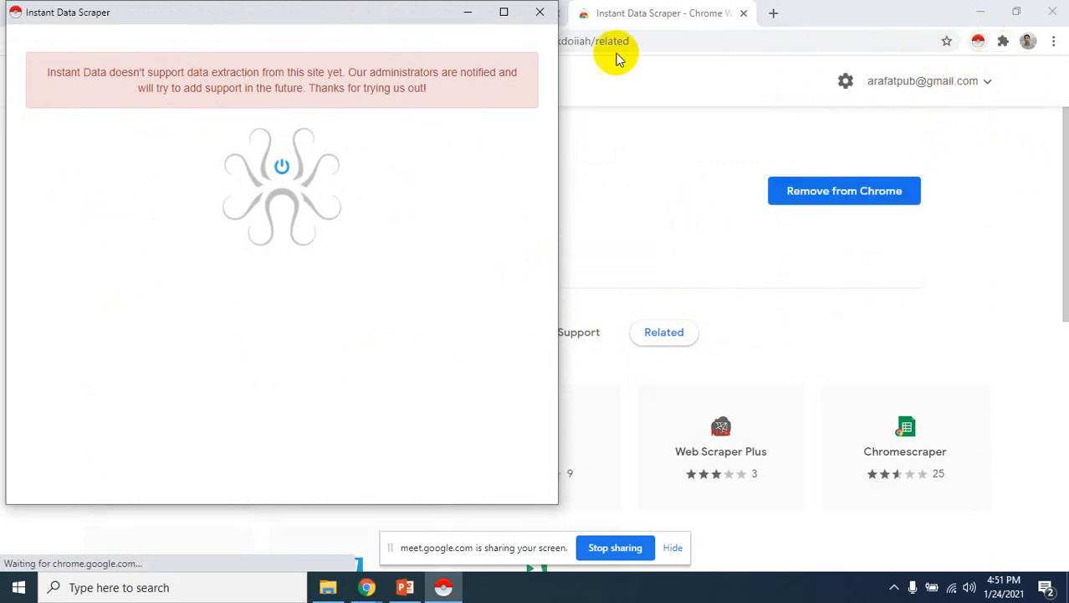
{"action": "left_click", "coordinate": [540, 12]}
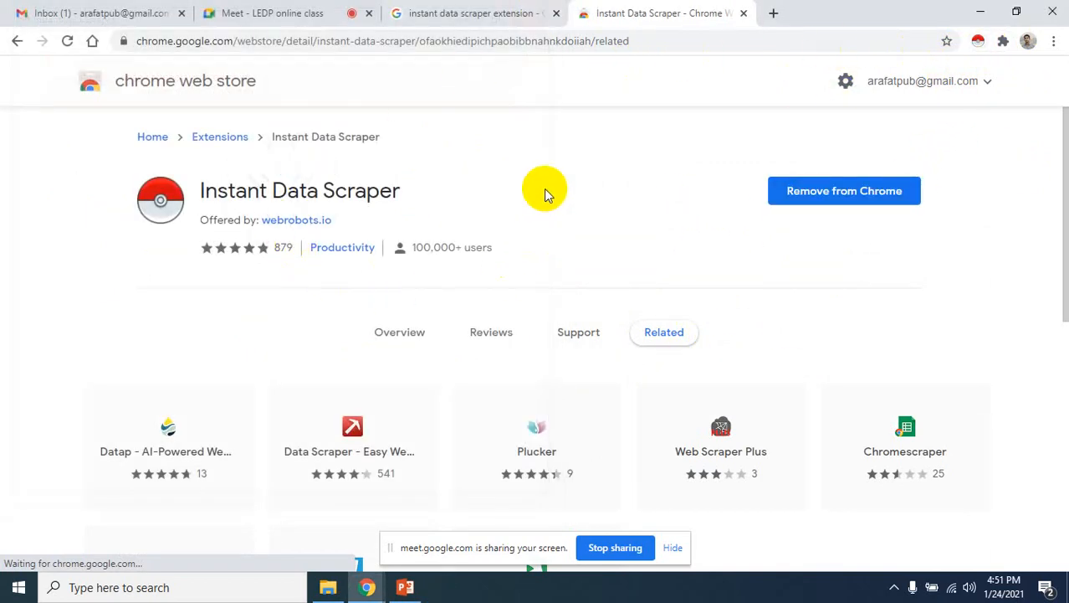
{"action": "scroll", "coordinate": [619, 468], "scroll_direction": "down", "scroll_amount": 5}
{"action": "scroll", "coordinate": [621, 452], "scroll_direction": "up", "scroll_amount": 5}
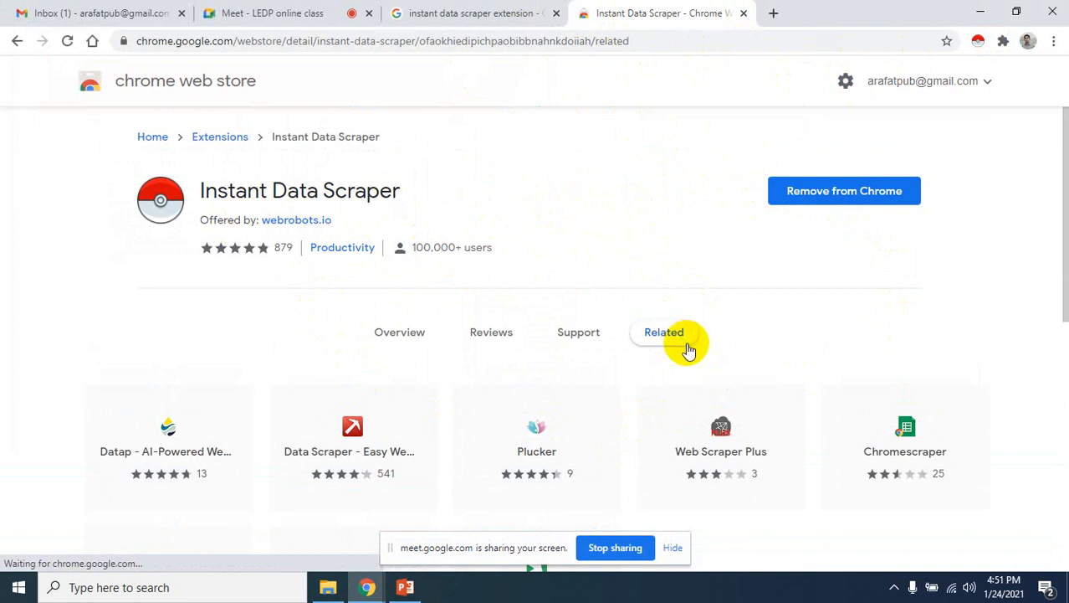
{"action": "left_click", "coordinate": [743, 12]}
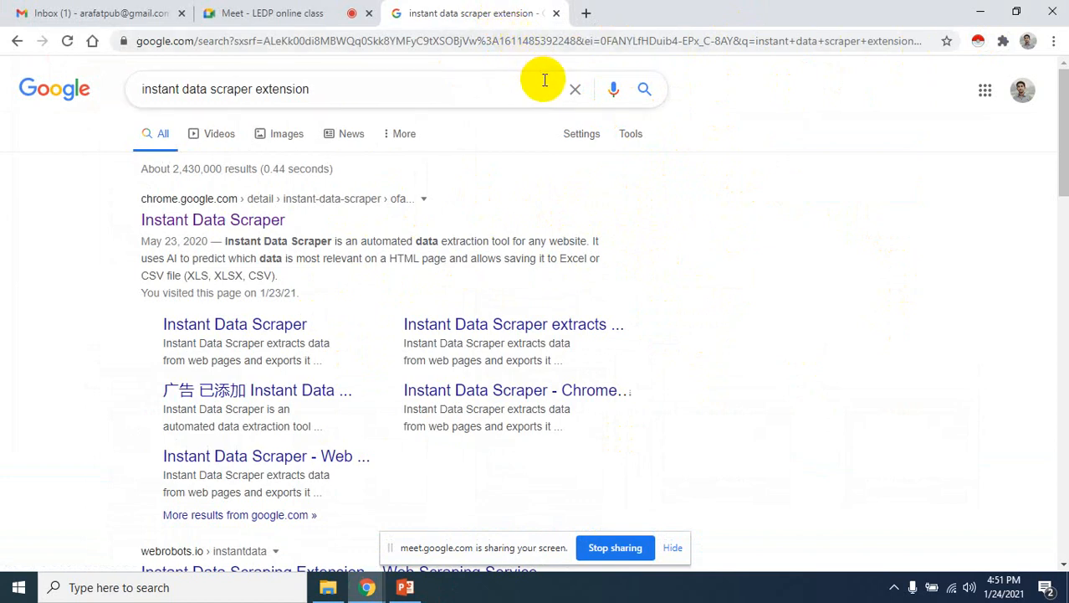
Step: Open yelp.com in a new tab and dismiss the Hola VPN pop-ups covering the page
{"action": "left_click", "coordinate": [585, 13]}
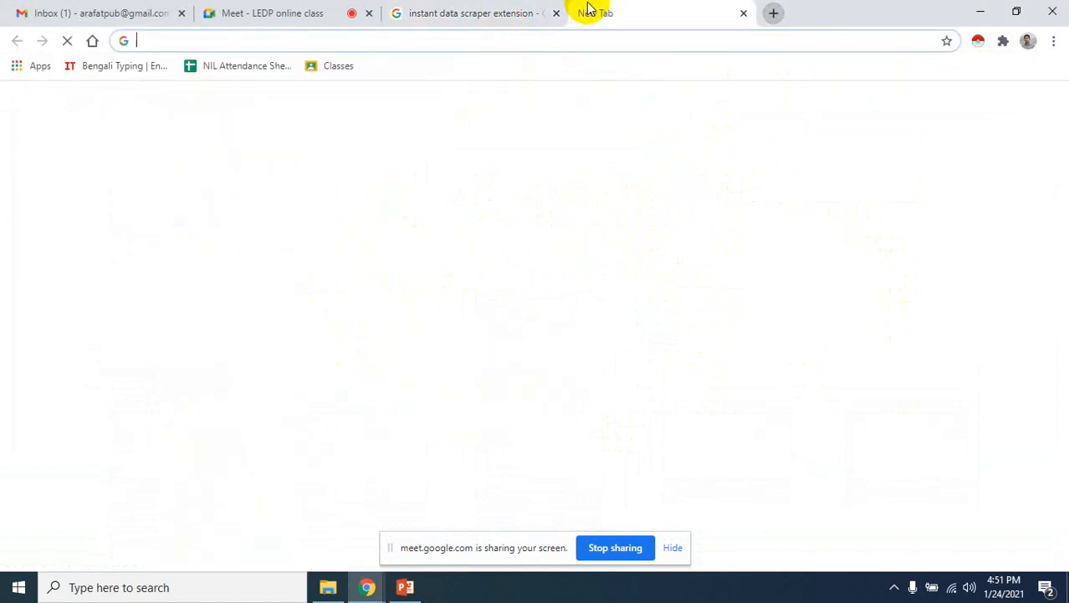
{"action": "type", "text": "ye"}
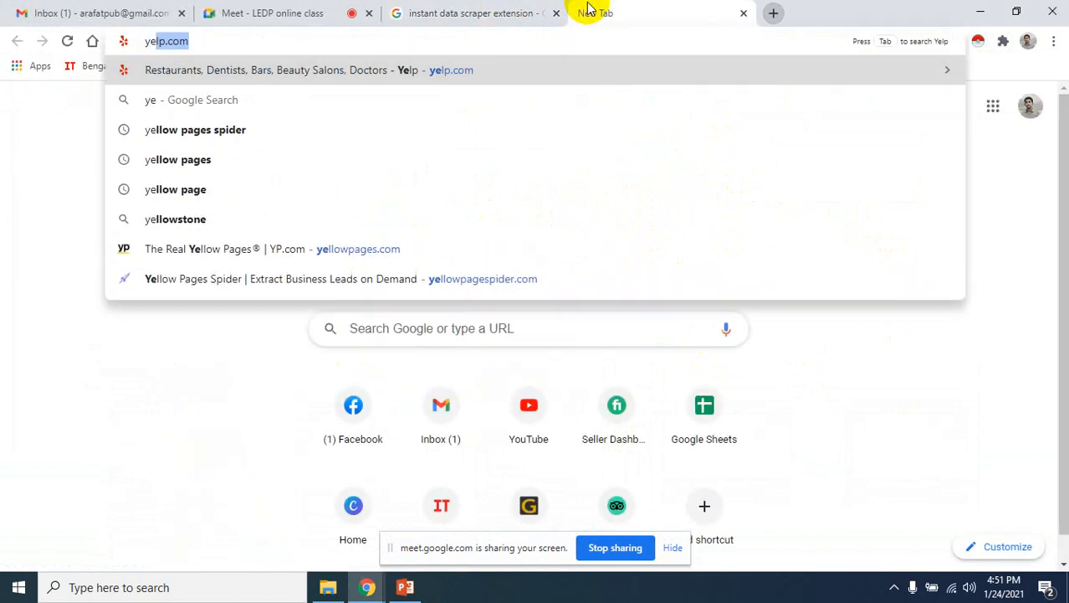
{"action": "key", "text": "Return"}
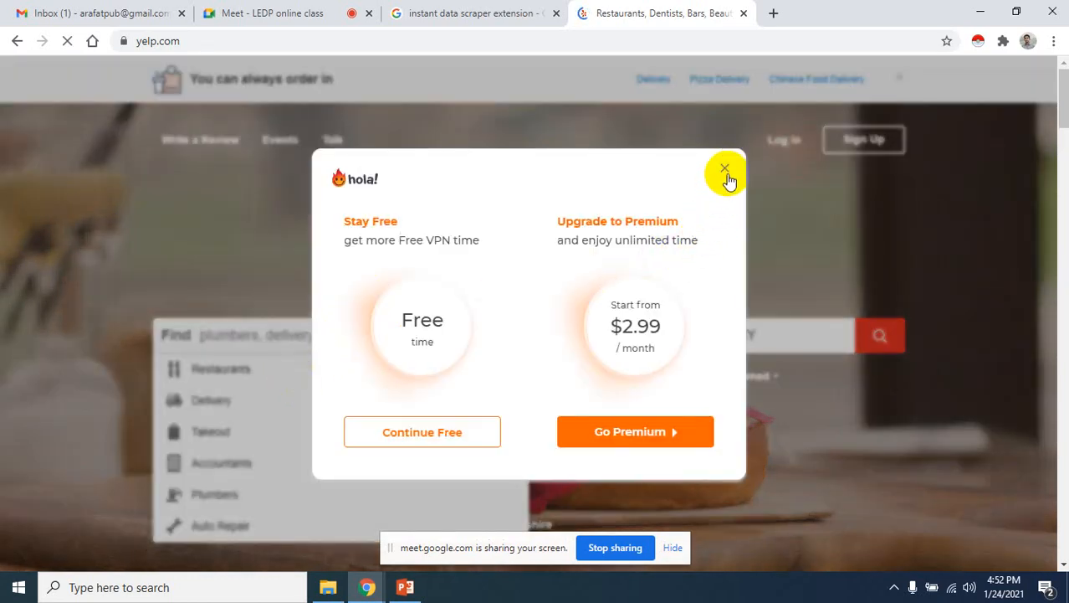
{"action": "left_click", "coordinate": [726, 170]}
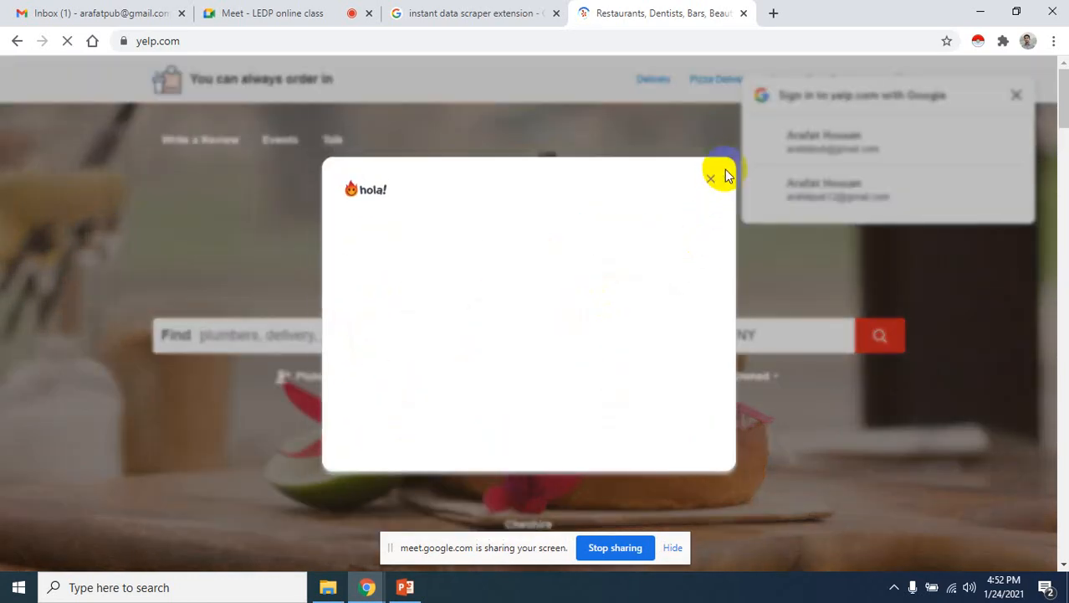
{"action": "left_click", "coordinate": [686, 201]}
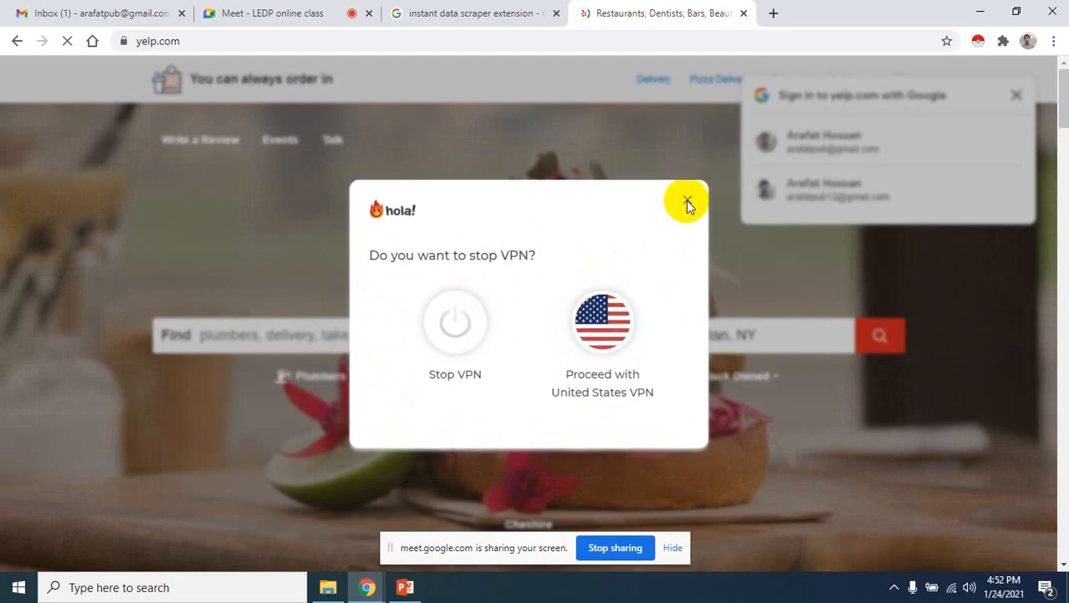
{"action": "left_click", "coordinate": [241, 338]}
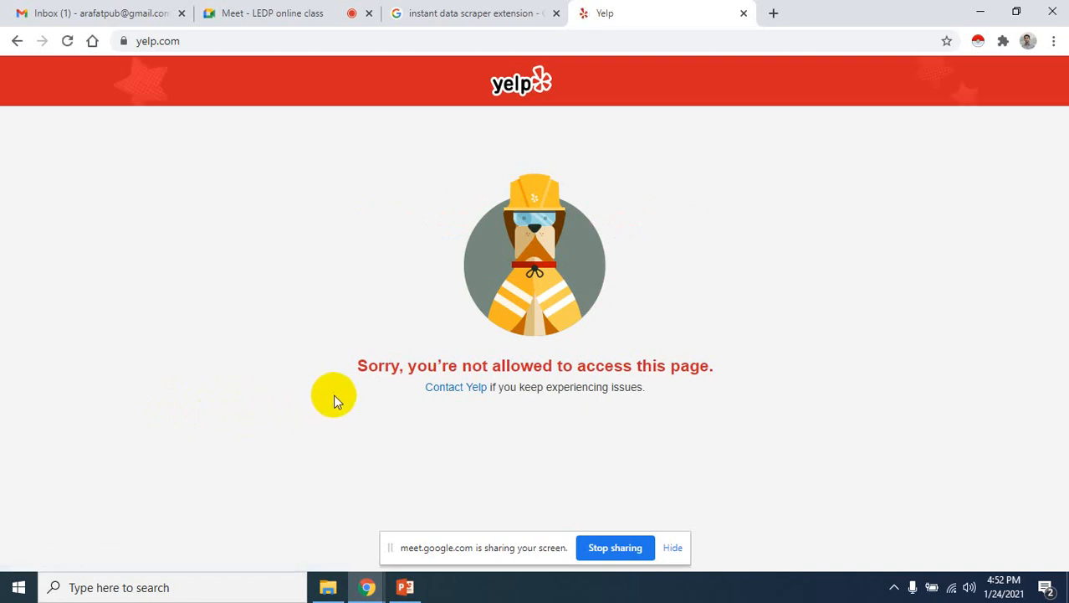
Step: Unblock yelp.com with the Hola VPN extension, choosing the free 12-hour option
{"action": "left_click", "coordinate": [1003, 41]}
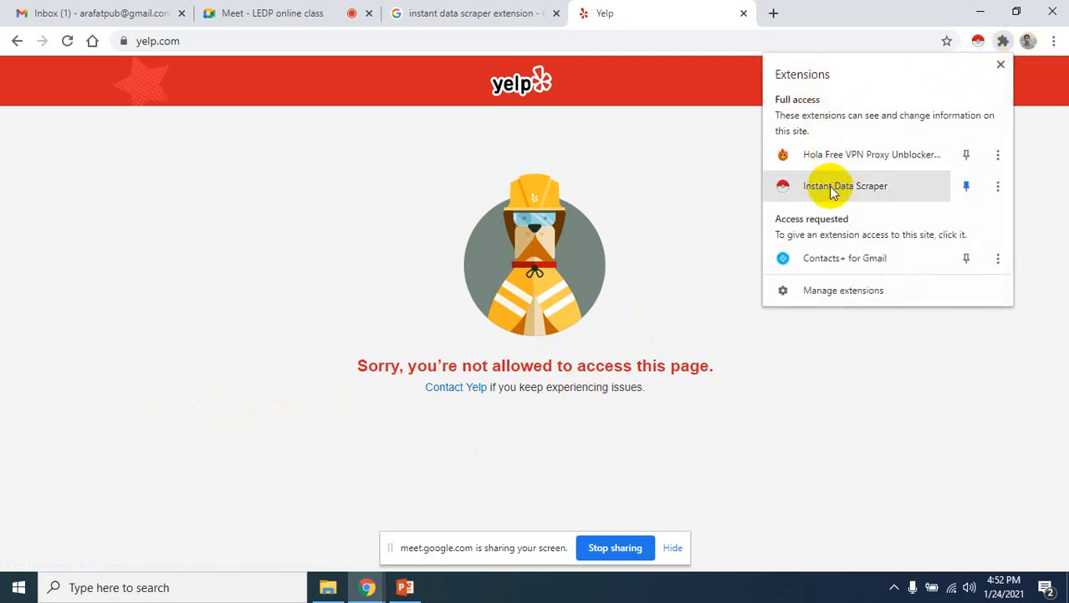
{"action": "left_click", "coordinate": [869, 155]}
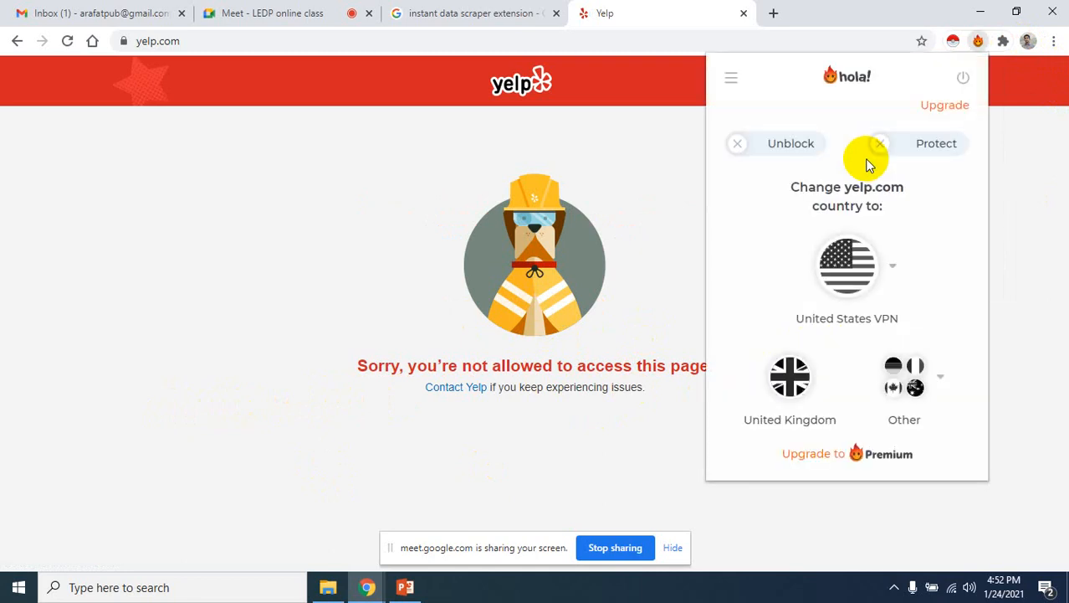
{"action": "left_click", "coordinate": [849, 268]}
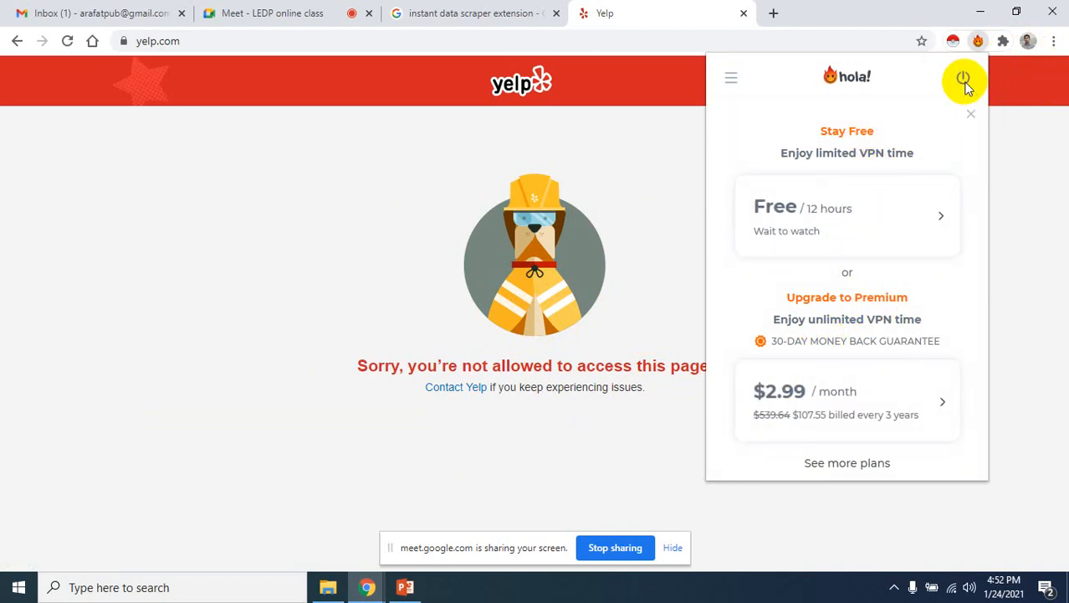
{"action": "left_click", "coordinate": [971, 115]}
{"action": "left_click", "coordinate": [848, 266]}
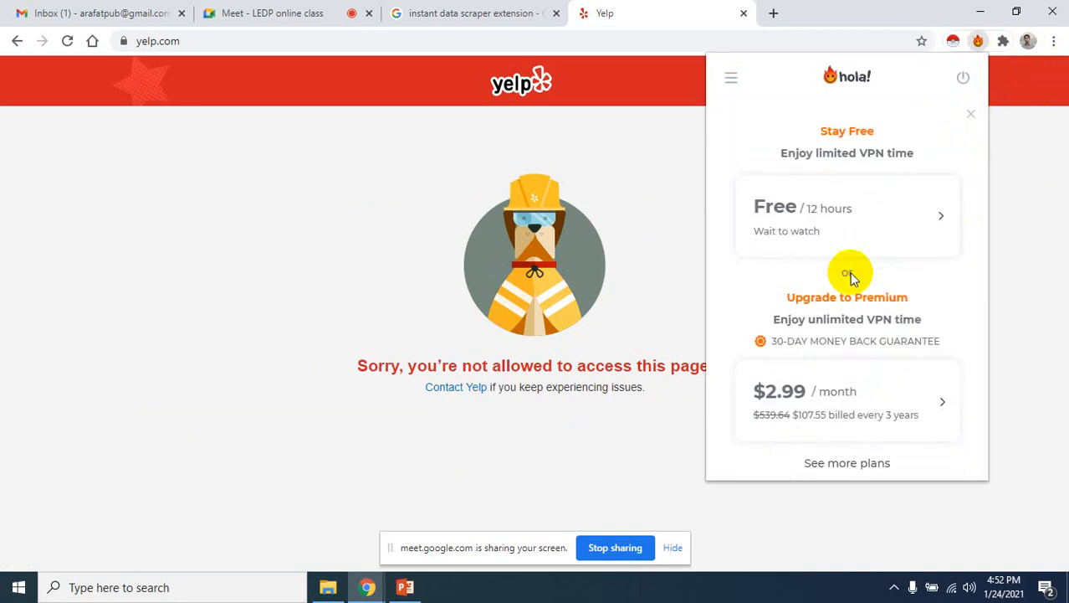
{"action": "left_click", "coordinate": [971, 115]}
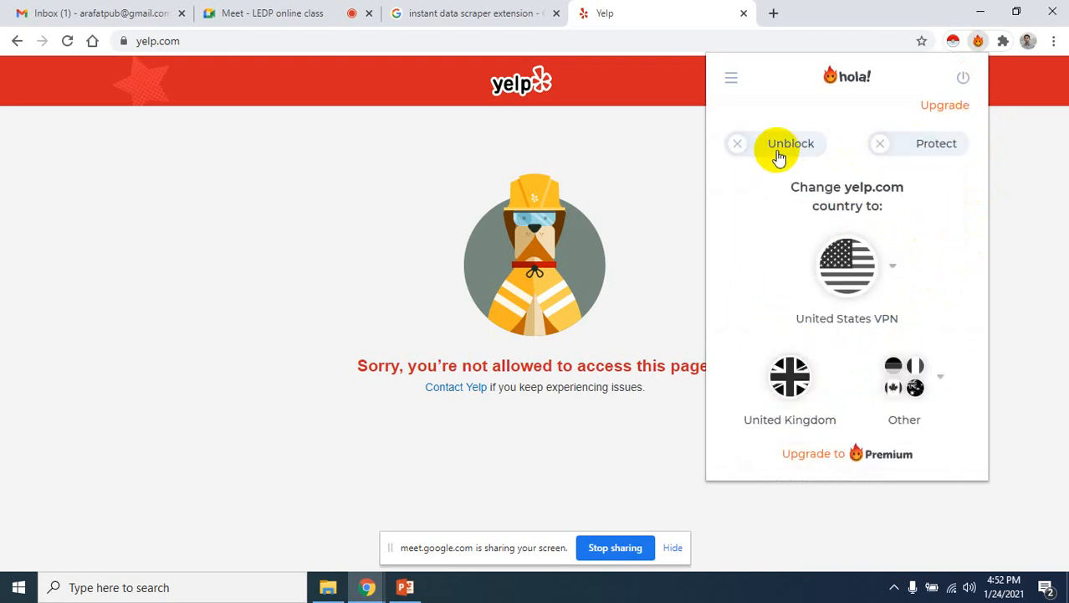
{"action": "left_click", "coordinate": [774, 148]}
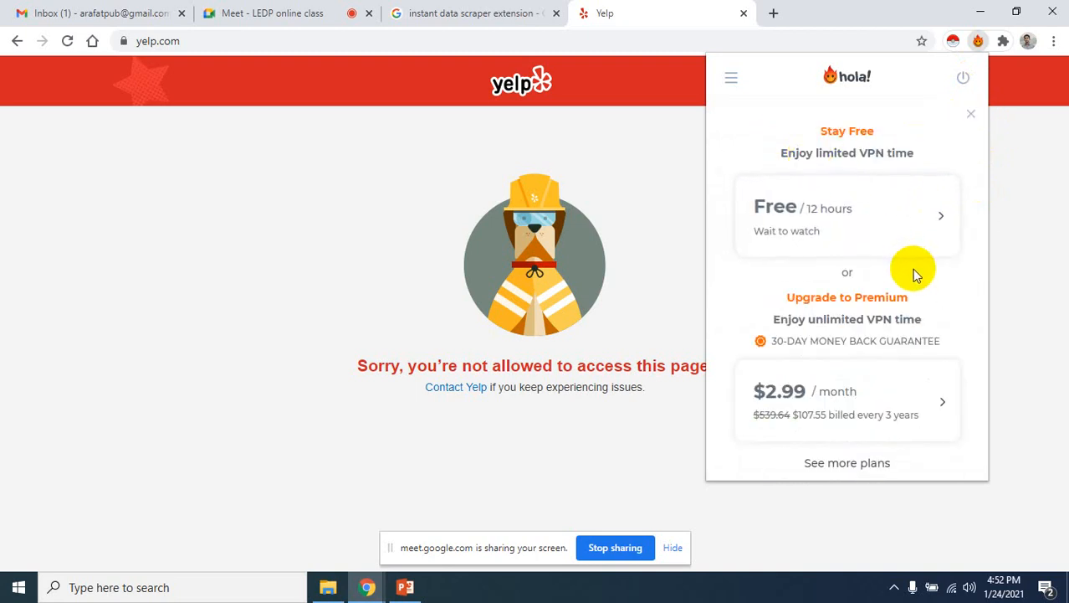
{"action": "left_click", "coordinate": [938, 220]}
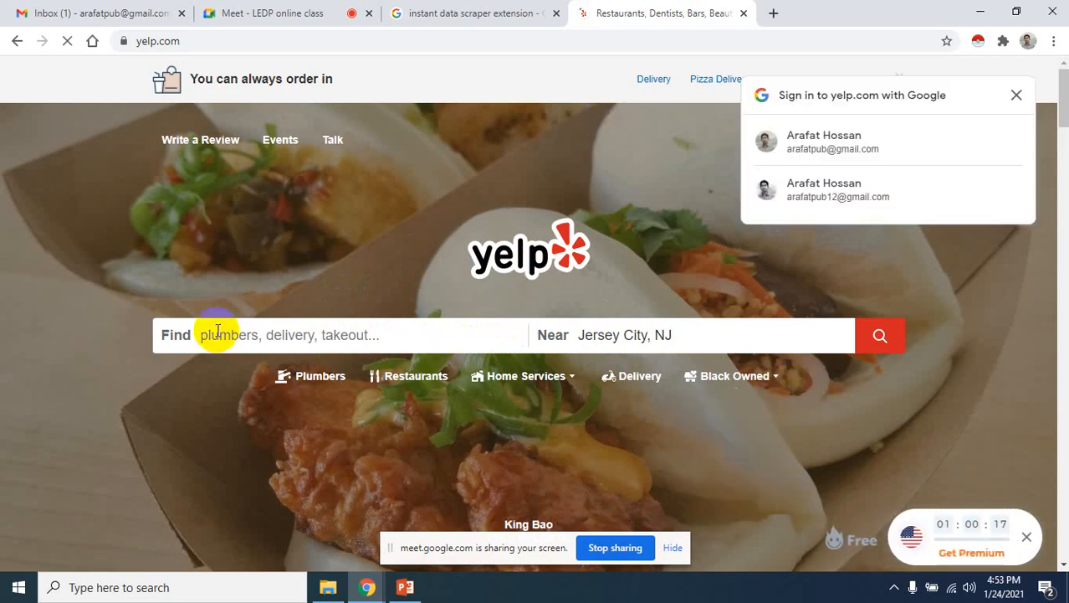
Step: Search Yelp for Restaurants near Jersey City, NJ
{"action": "left_click", "coordinate": [277, 336]}
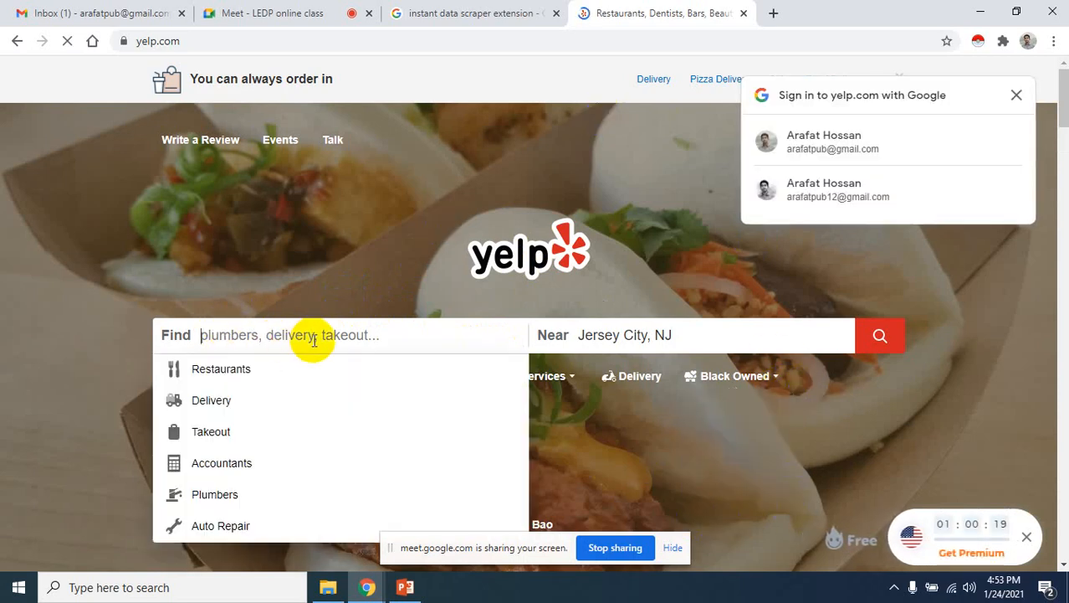
{"action": "left_click", "coordinate": [236, 375]}
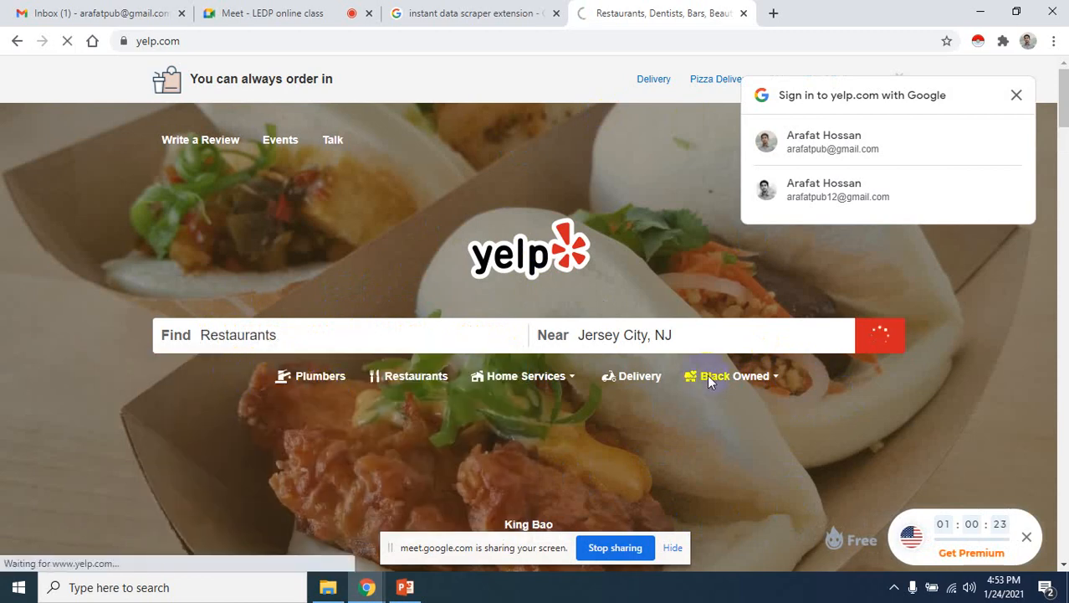
{"action": "mouse_move", "coordinate": [703, 375]}
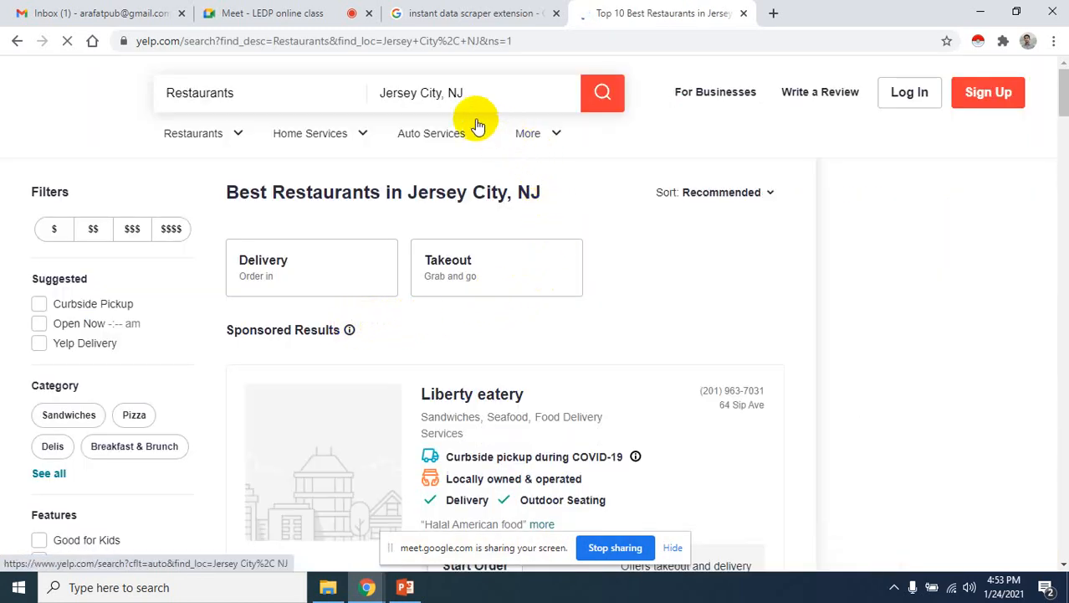
{"action": "left_click", "coordinate": [286, 97]}
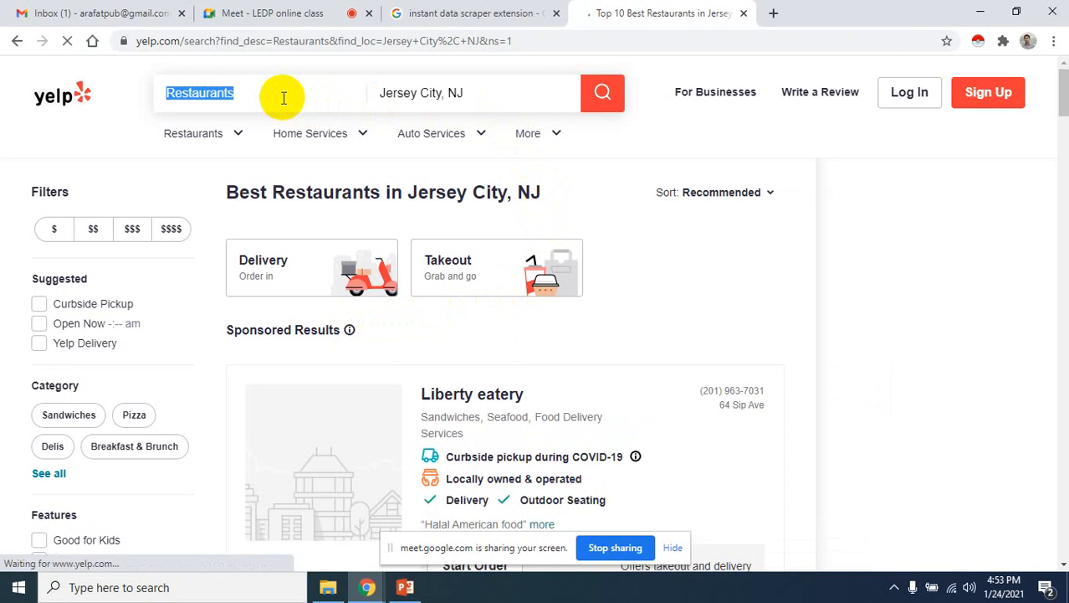
{"action": "type", "text": "de"}
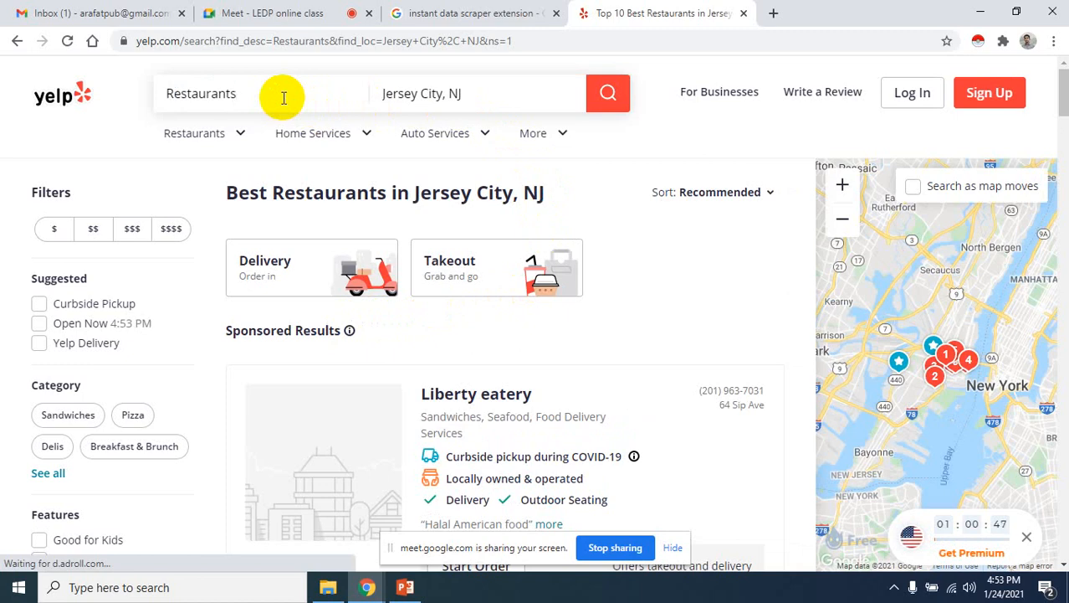
{"action": "left_click", "coordinate": [258, 90]}
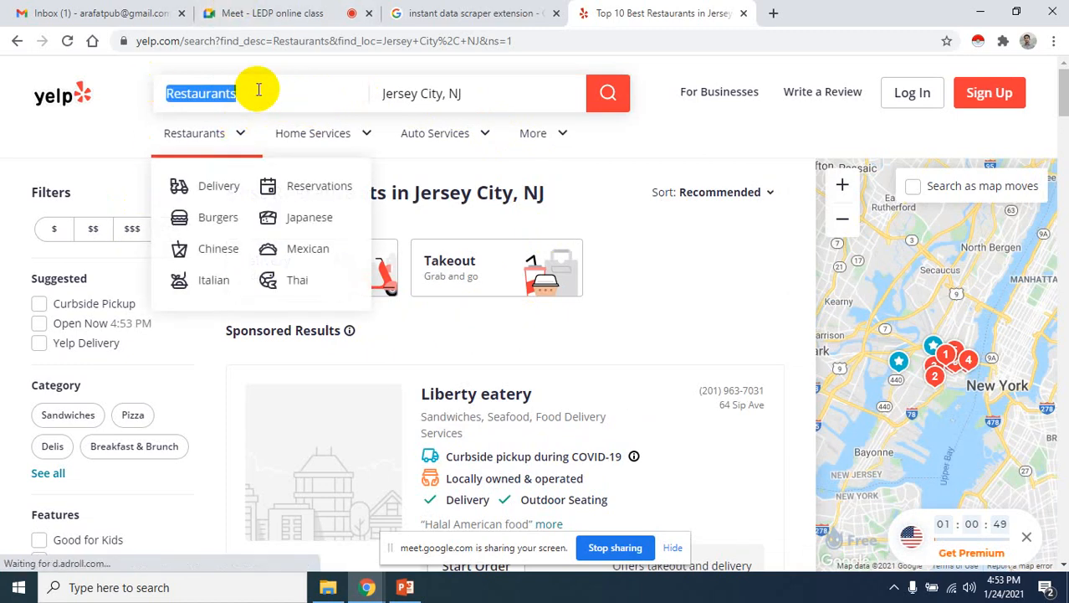
{"action": "left_click", "coordinate": [255, 94]}
{"action": "double_click", "coordinate": [255, 94]}
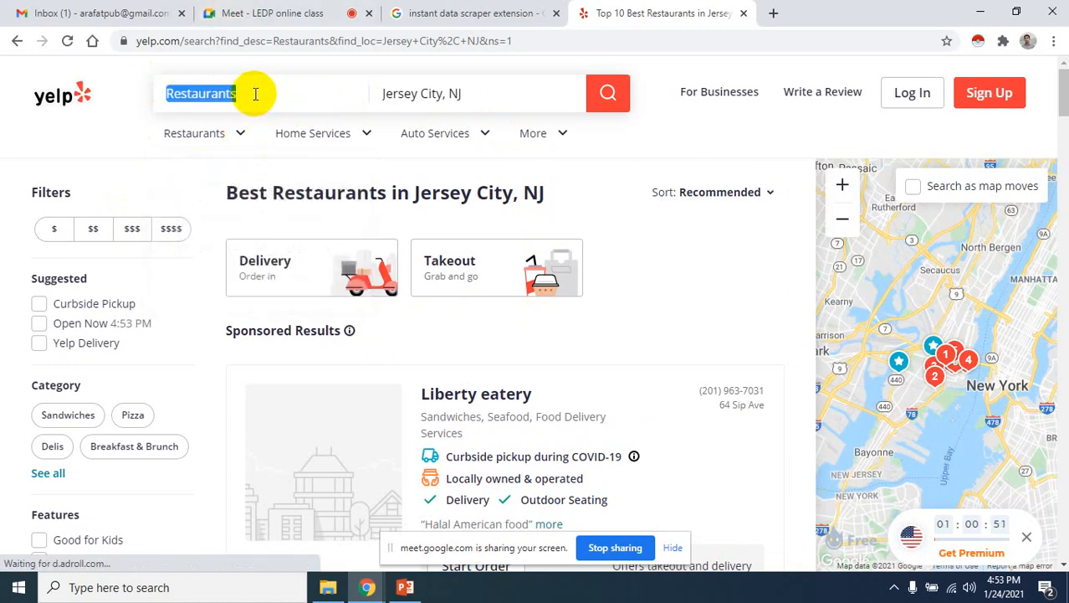
{"action": "left_click", "coordinate": [255, 94]}
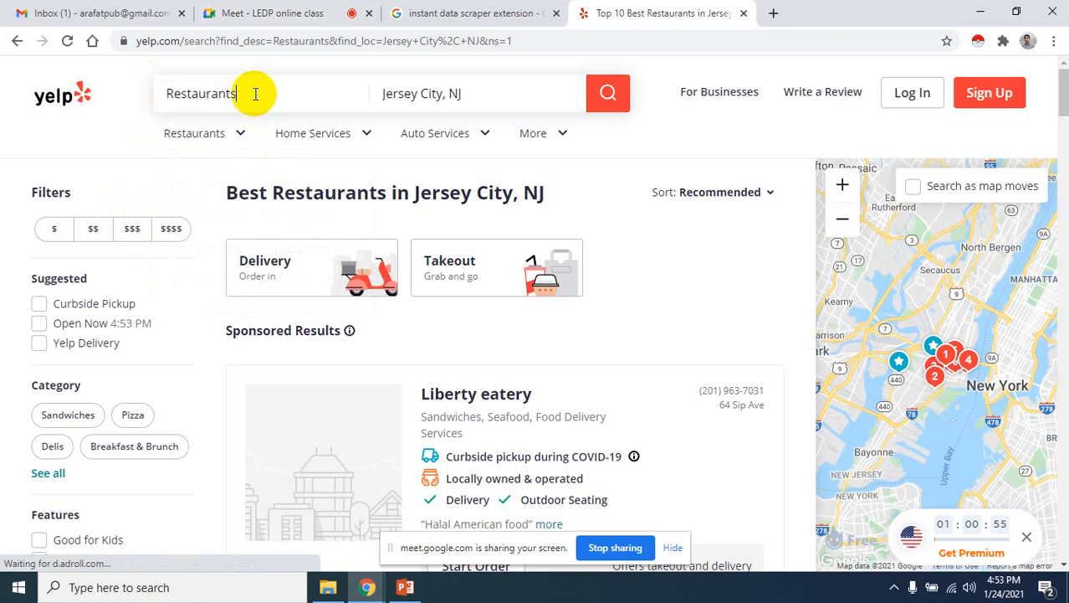
Step: Return to the Yelp home page and open the Delivery category for Jersey City, NJ
{"action": "left_click", "coordinate": [57, 96]}
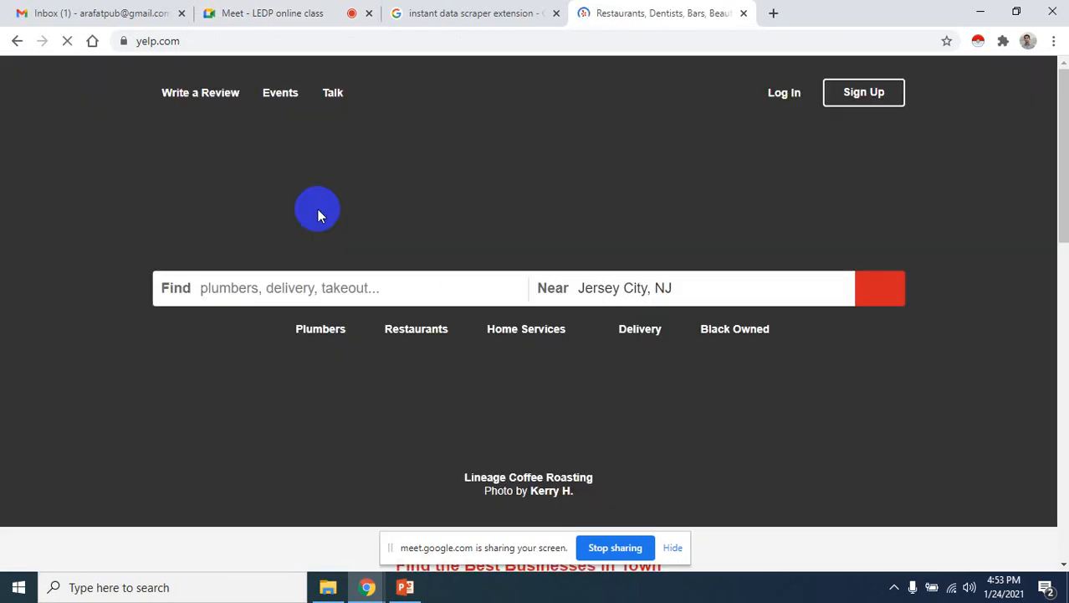
{"action": "left_click", "coordinate": [276, 287]}
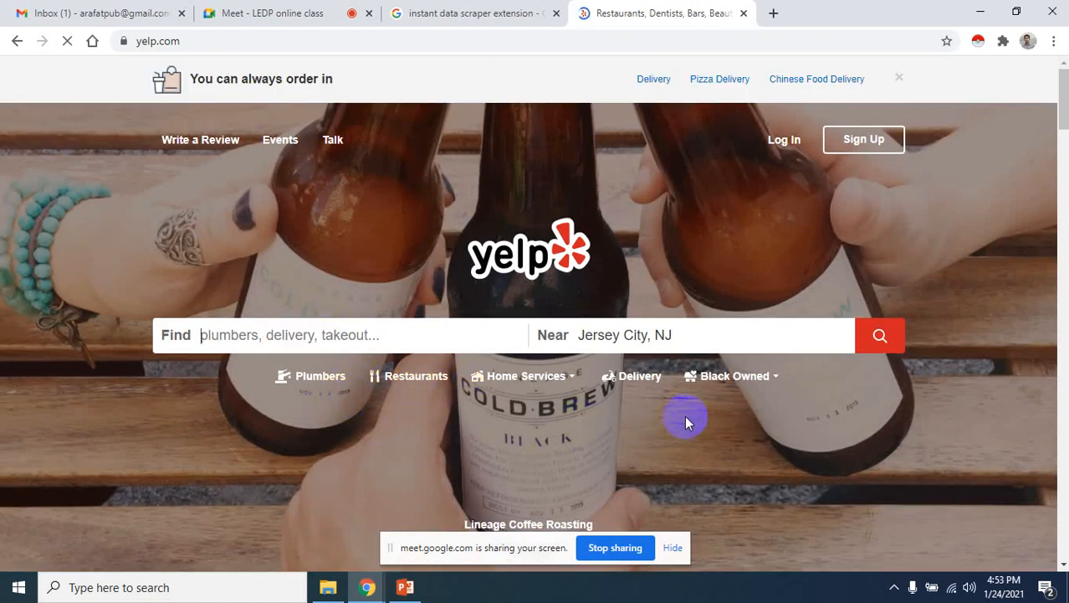
{"action": "left_click", "coordinate": [641, 381]}
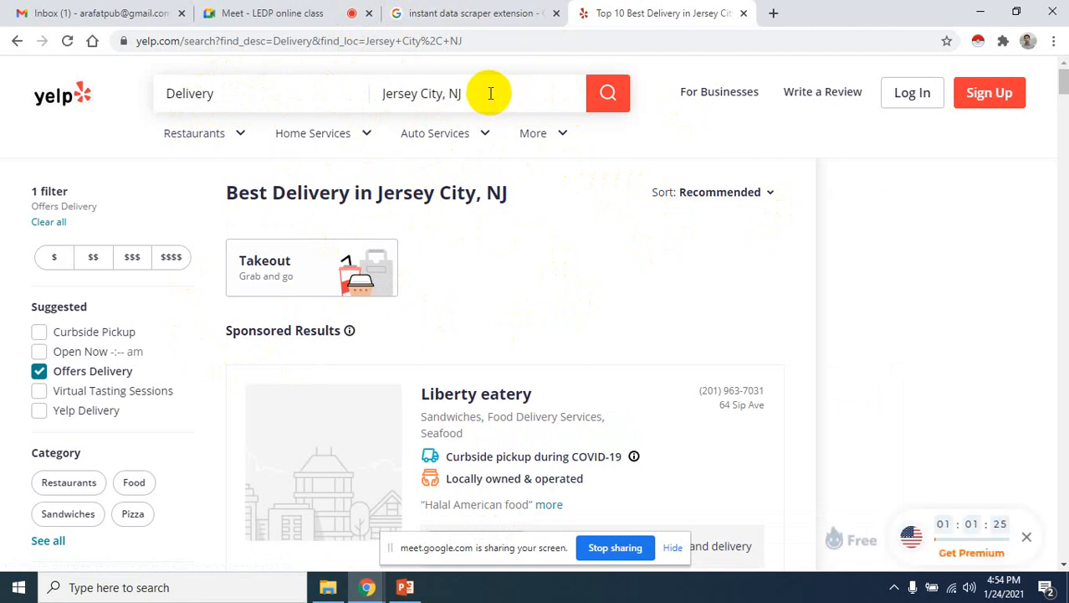
Step: Change the location of the Delivery search to New York, NY and hide the screen-sharing notice
{"action": "left_click", "coordinate": [569, 96]}
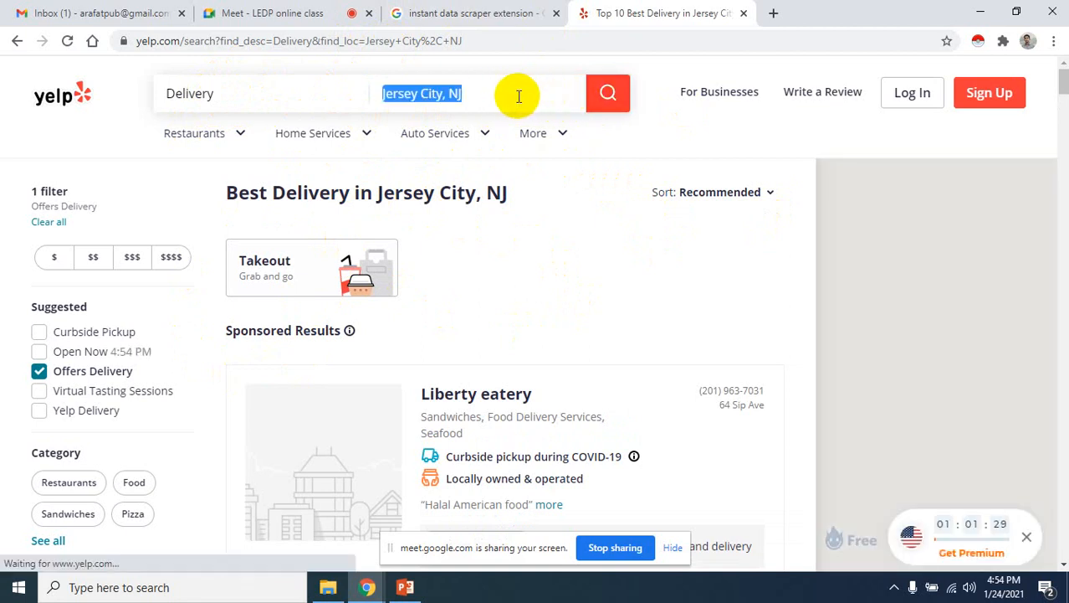
{"action": "type", "text": "new"}
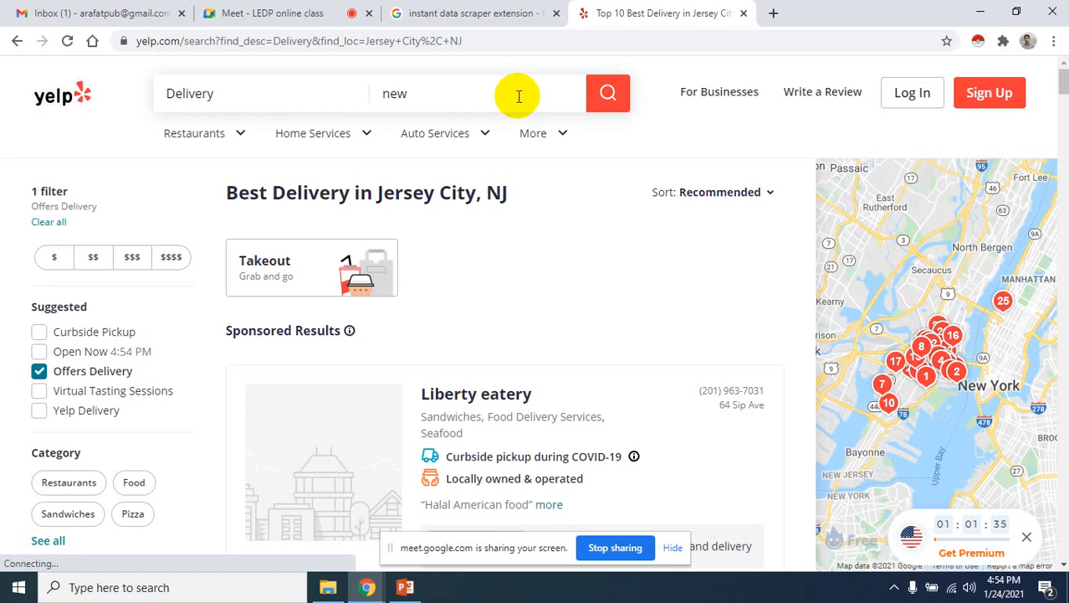
{"action": "type", "text": " yo"}
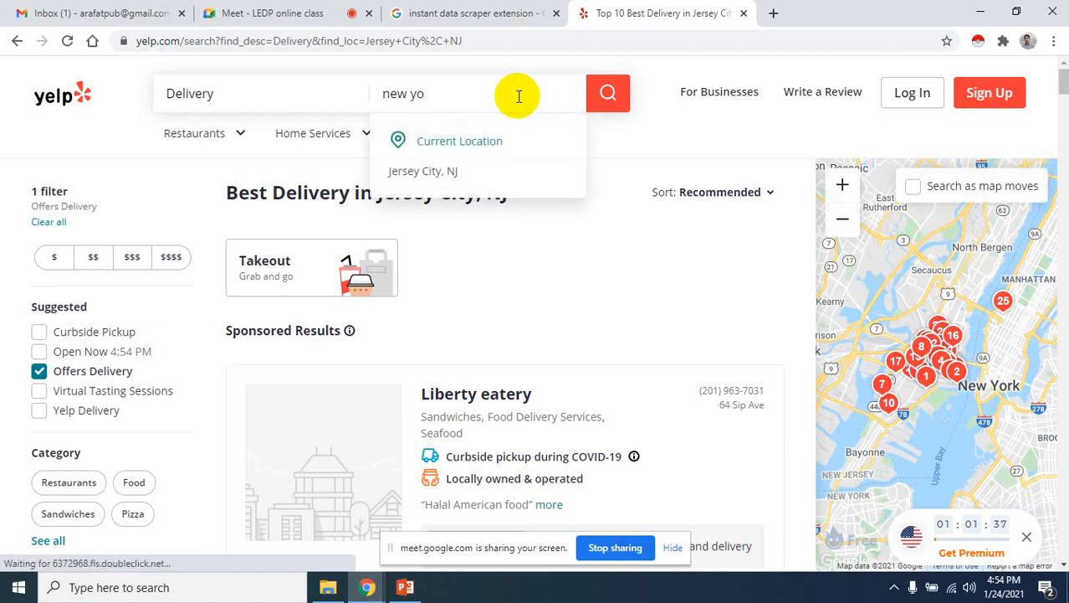
{"action": "left_click", "coordinate": [477, 170]}
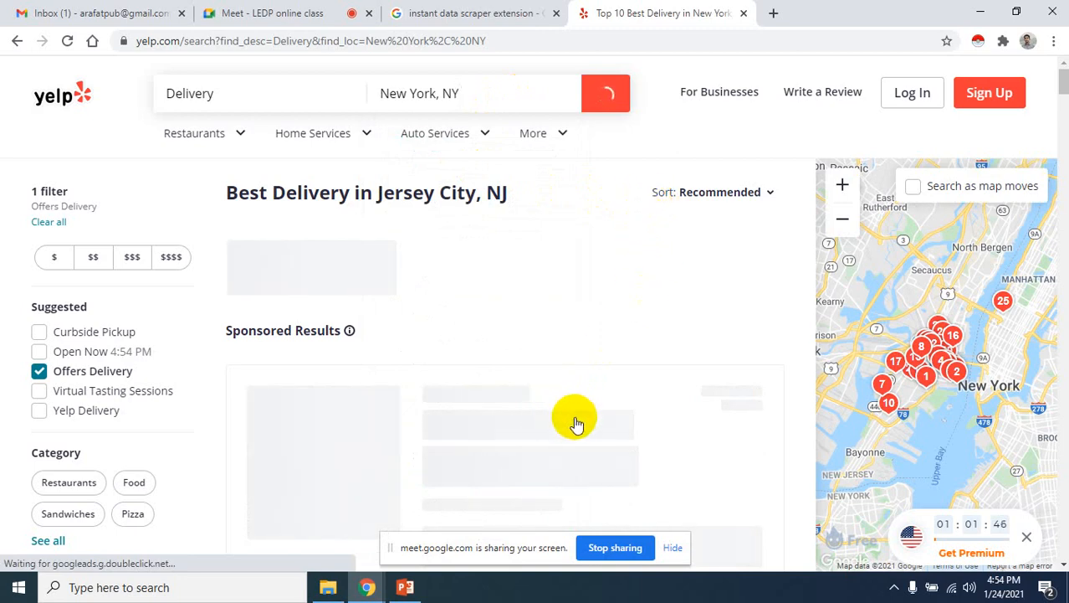
{"action": "left_click", "coordinate": [680, 552]}
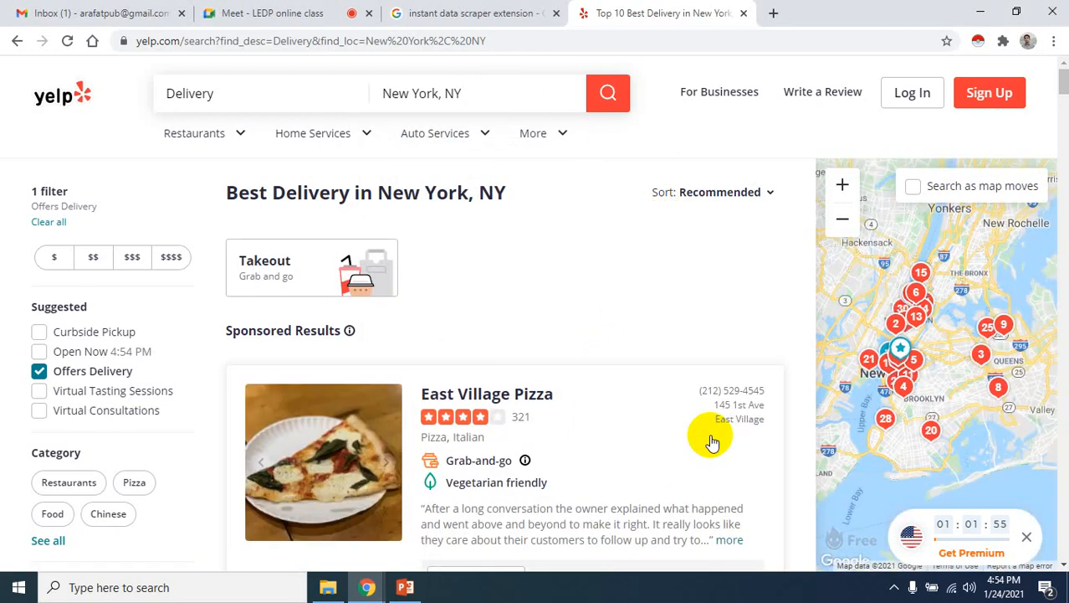
Step: Examine the New York delivery listings, including business names, contact details and the result pages at the end of the list
{"action": "scroll", "coordinate": [709, 439], "scroll_direction": "down", "scroll_amount": 4}
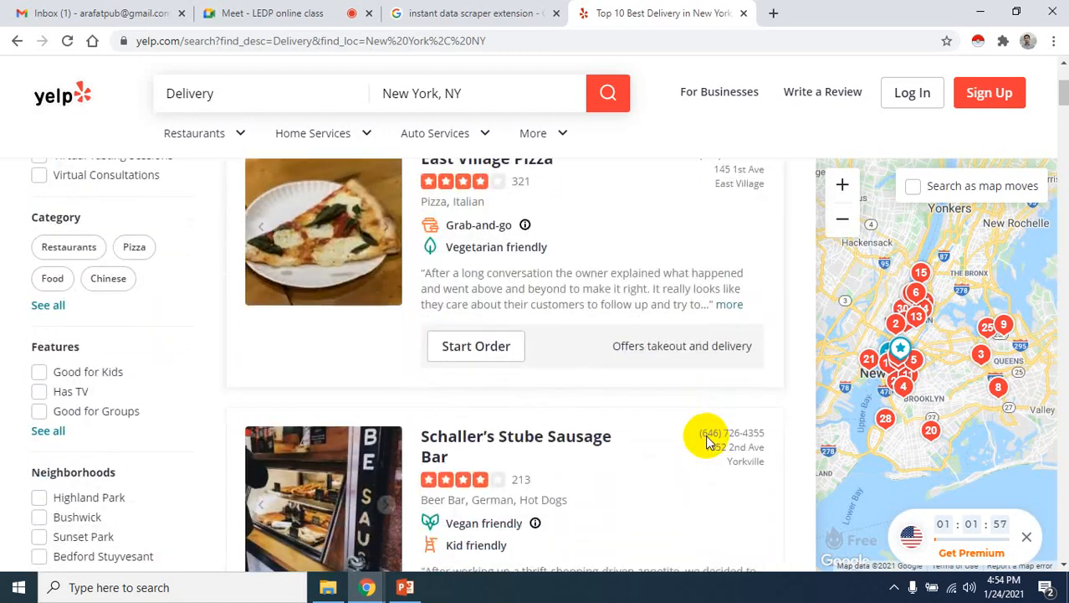
{"action": "scroll", "coordinate": [707, 440], "scroll_direction": "up", "scroll_amount": 4}
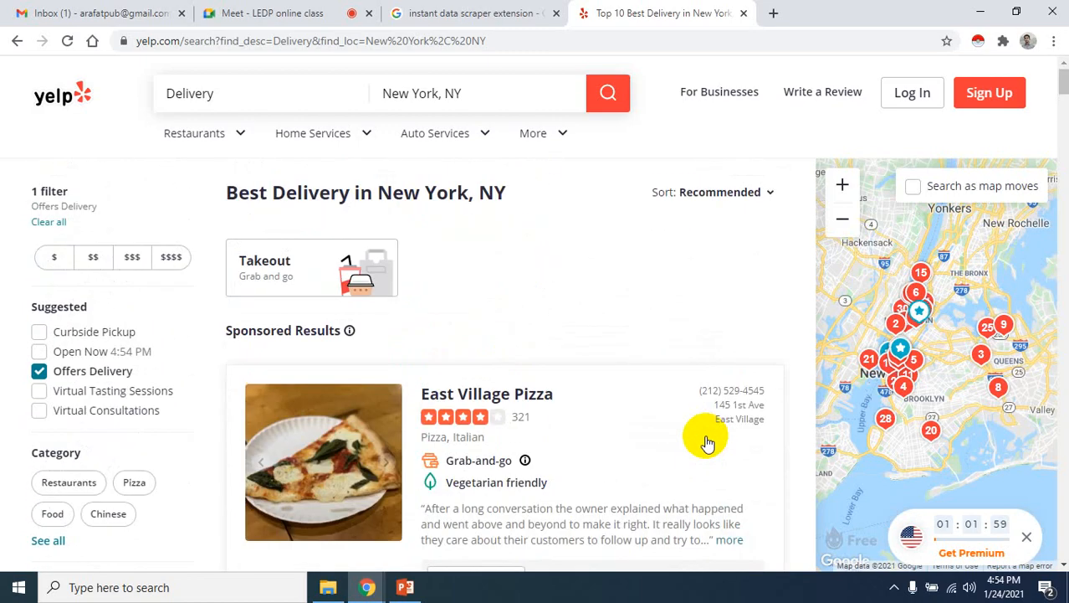
{"action": "scroll", "coordinate": [707, 442], "scroll_direction": "down", "scroll_amount": 4}
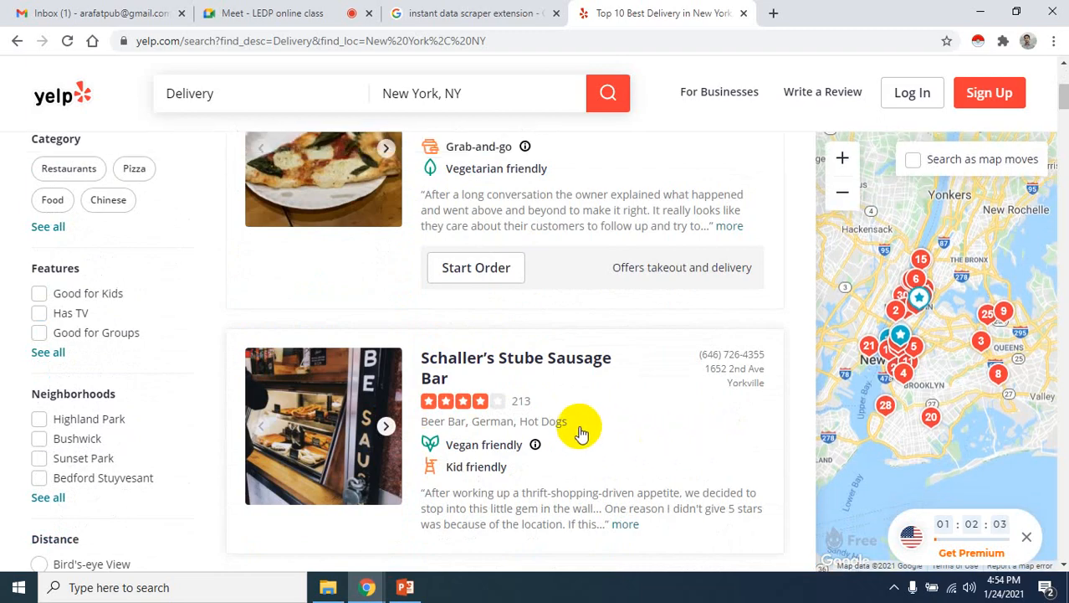
{"action": "scroll", "coordinate": [604, 406], "scroll_direction": "up", "scroll_amount": 4}
{"action": "scroll", "coordinate": [606, 407], "scroll_direction": "down", "scroll_amount": 5}
{"action": "scroll", "coordinate": [606, 407], "scroll_direction": "down", "scroll_amount": 20}
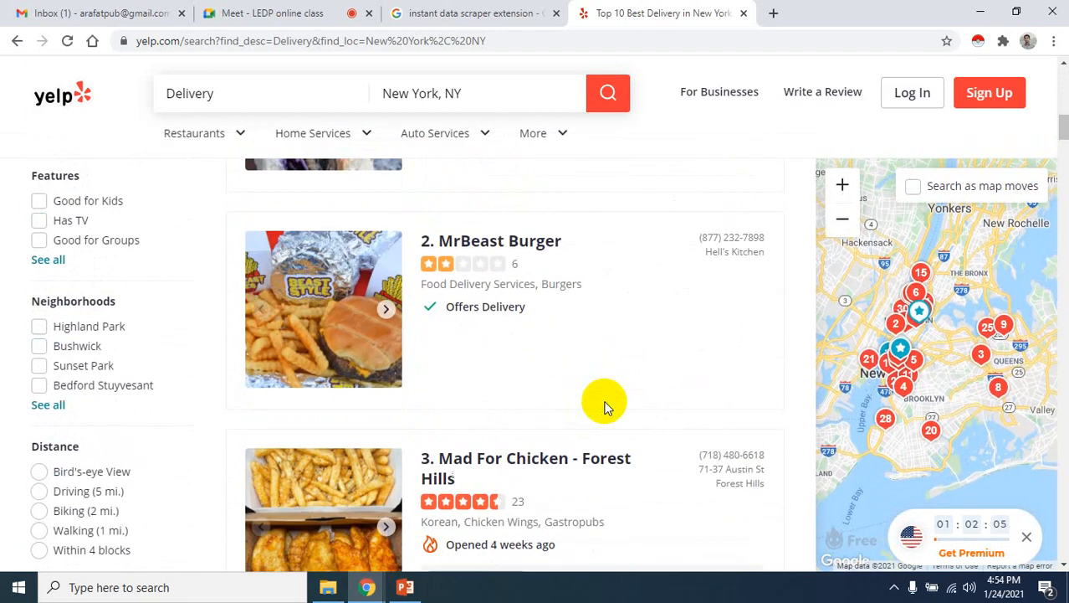
{"action": "scroll", "coordinate": [606, 408], "scroll_direction": "down", "scroll_amount": 20}
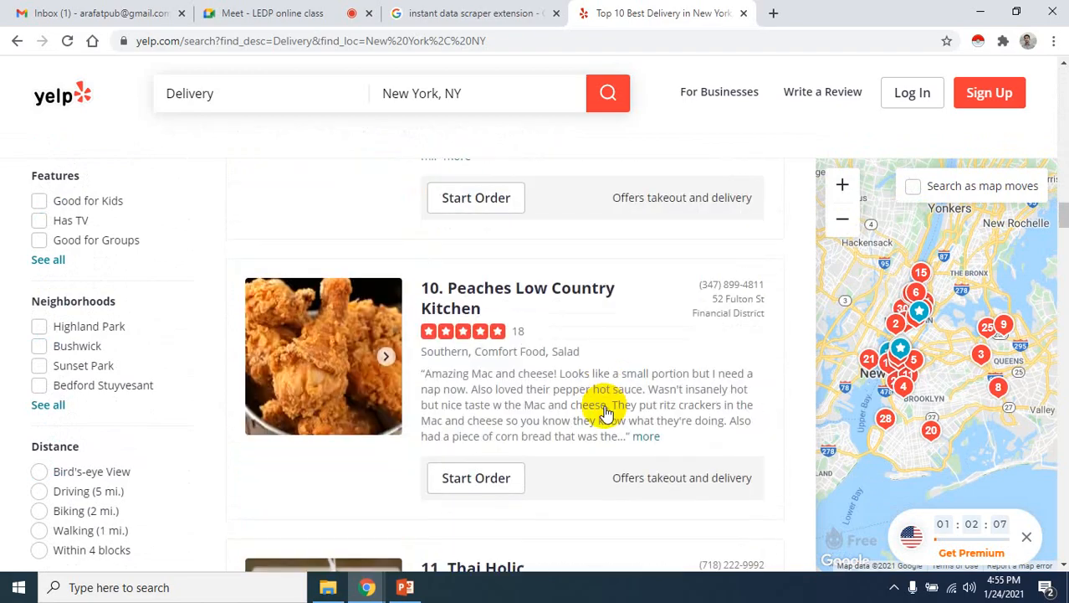
{"action": "scroll", "coordinate": [604, 410], "scroll_direction": "down", "scroll_amount": 6}
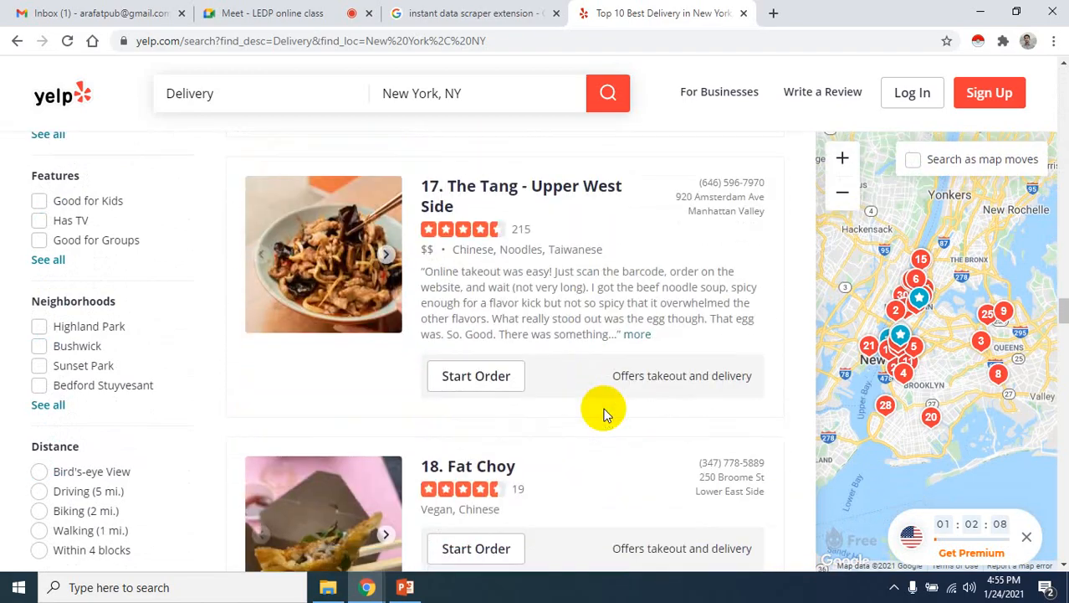
{"action": "scroll", "coordinate": [606, 414], "scroll_direction": "down", "scroll_amount": 6}
{"action": "scroll", "coordinate": [606, 414], "scroll_direction": "down", "scroll_amount": 20}
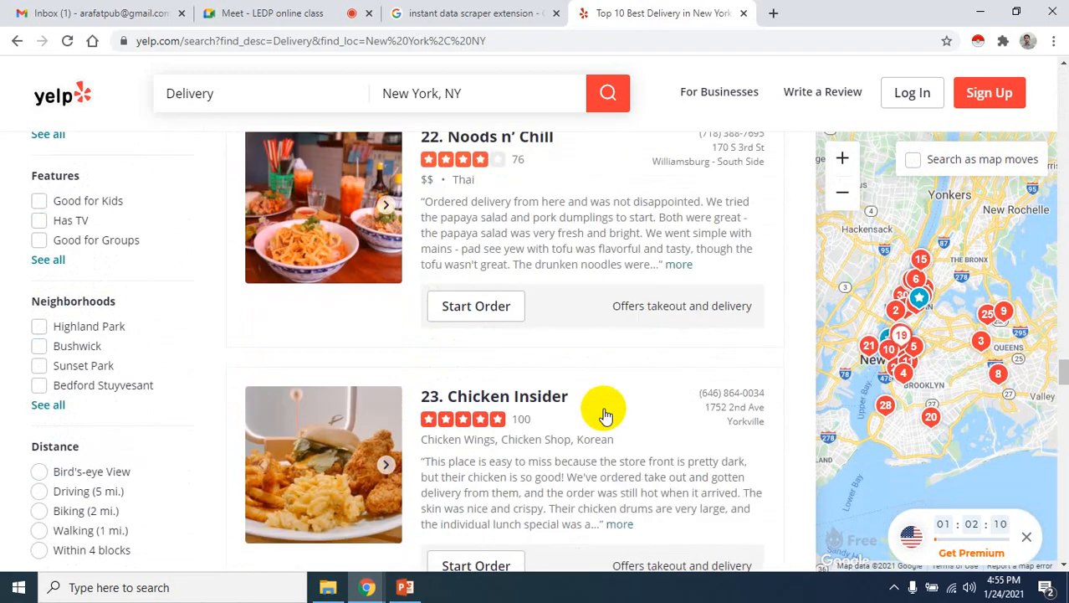
{"action": "scroll", "coordinate": [606, 416], "scroll_direction": "down", "scroll_amount": 8}
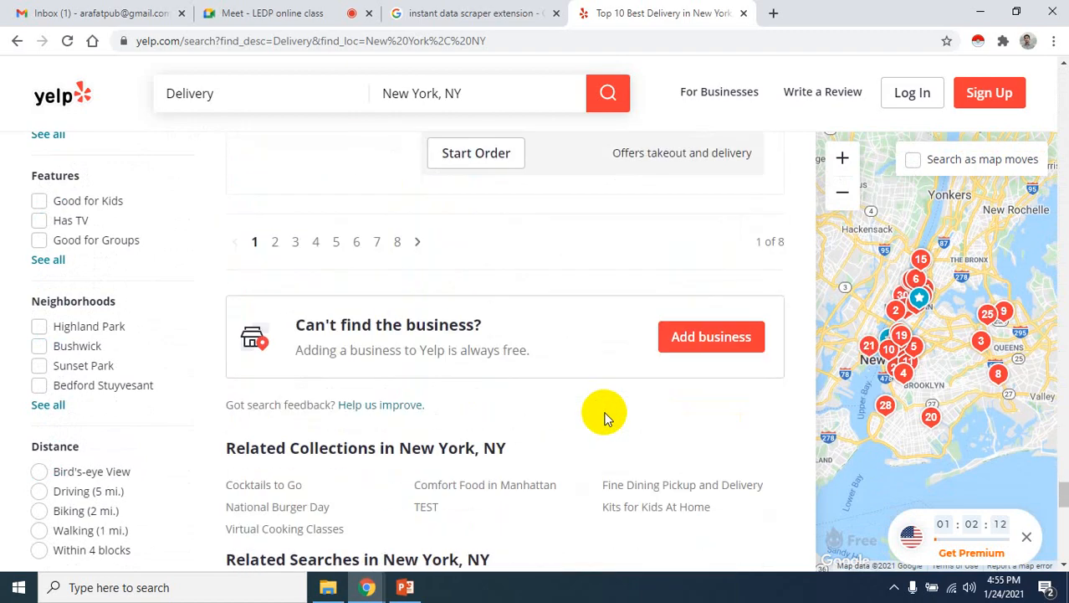
{"action": "scroll", "coordinate": [606, 417], "scroll_direction": "up", "scroll_amount": 3}
{"action": "scroll", "coordinate": [606, 418], "scroll_direction": "up", "scroll_amount": 4}
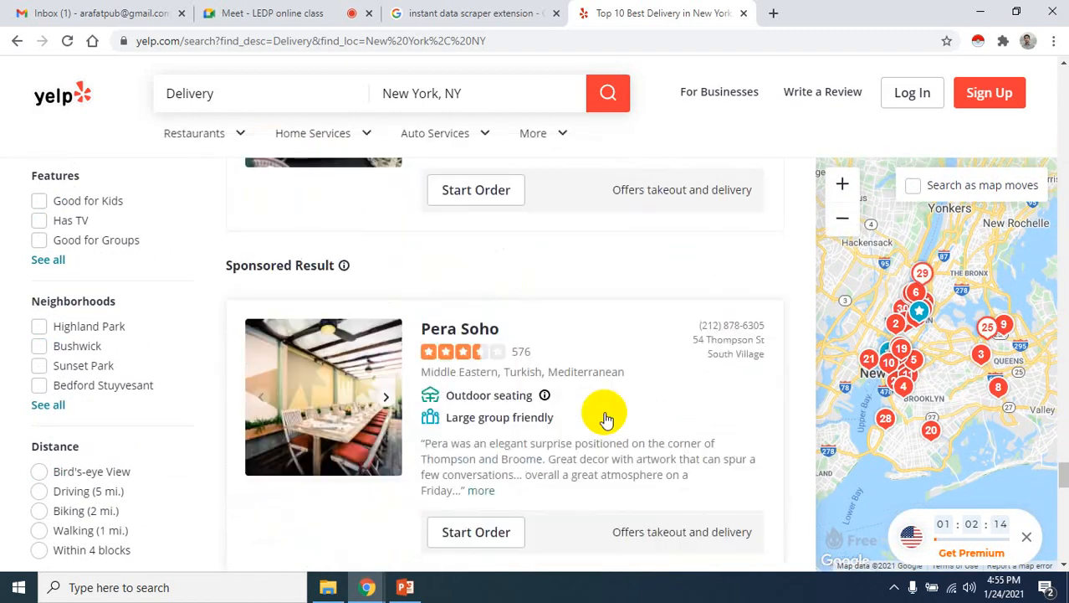
{"action": "scroll", "coordinate": [606, 419], "scroll_direction": "up", "scroll_amount": 20}
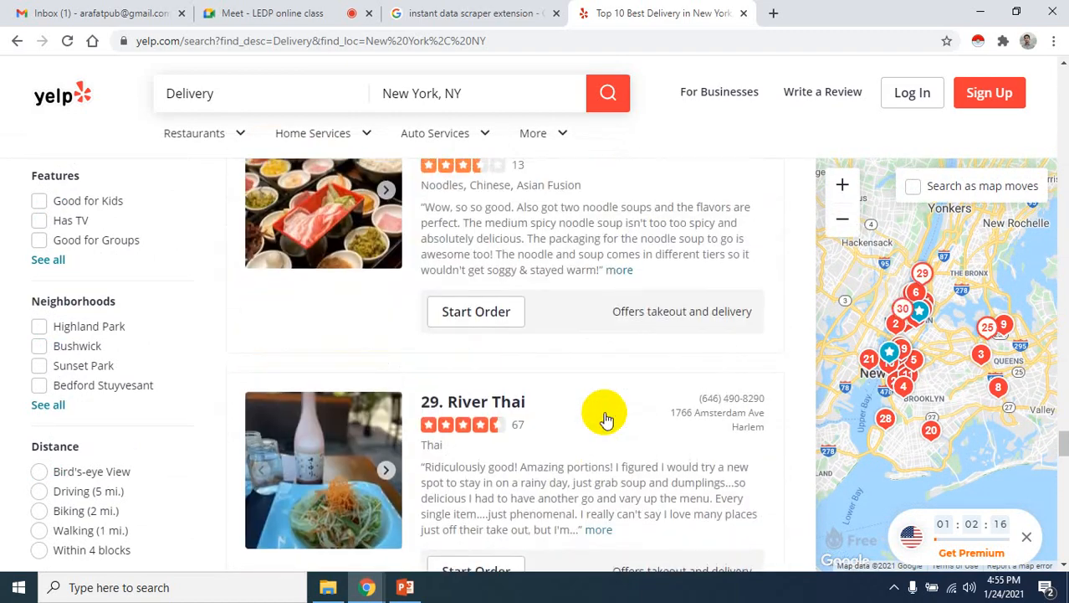
{"action": "scroll", "coordinate": [550, 326], "scroll_direction": "up", "scroll_amount": 15}
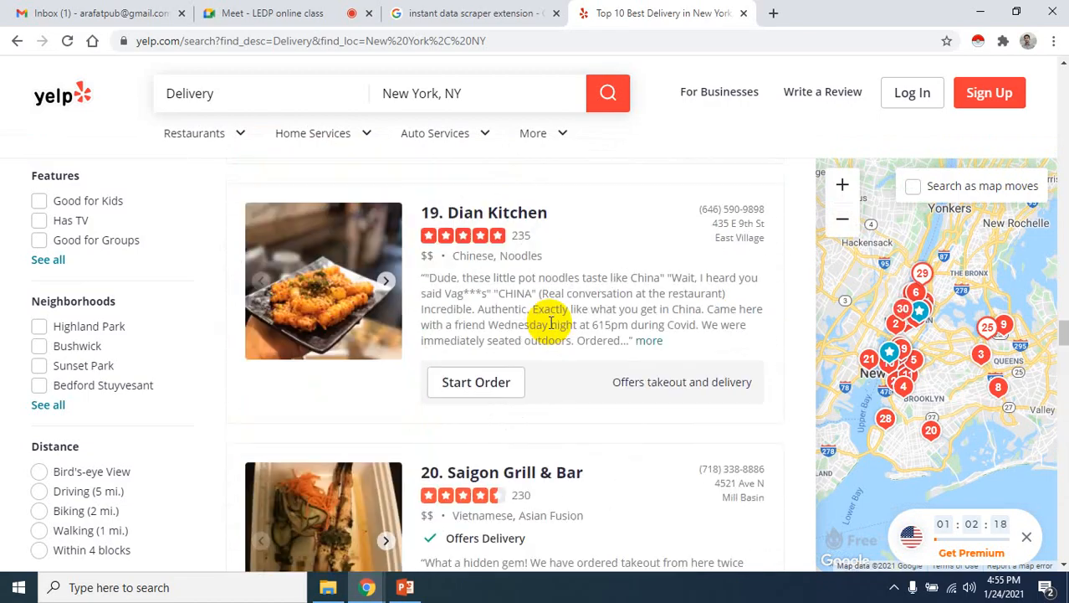
{"action": "scroll", "coordinate": [551, 329], "scroll_direction": "up", "scroll_amount": 15}
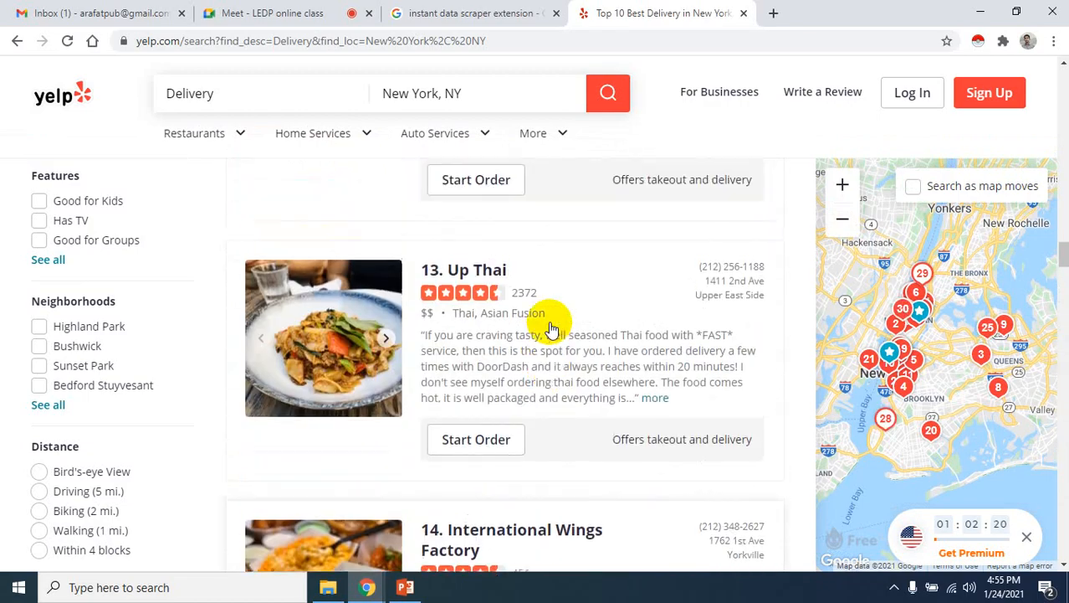
{"action": "scroll", "coordinate": [551, 329], "scroll_direction": "up", "scroll_amount": 15}
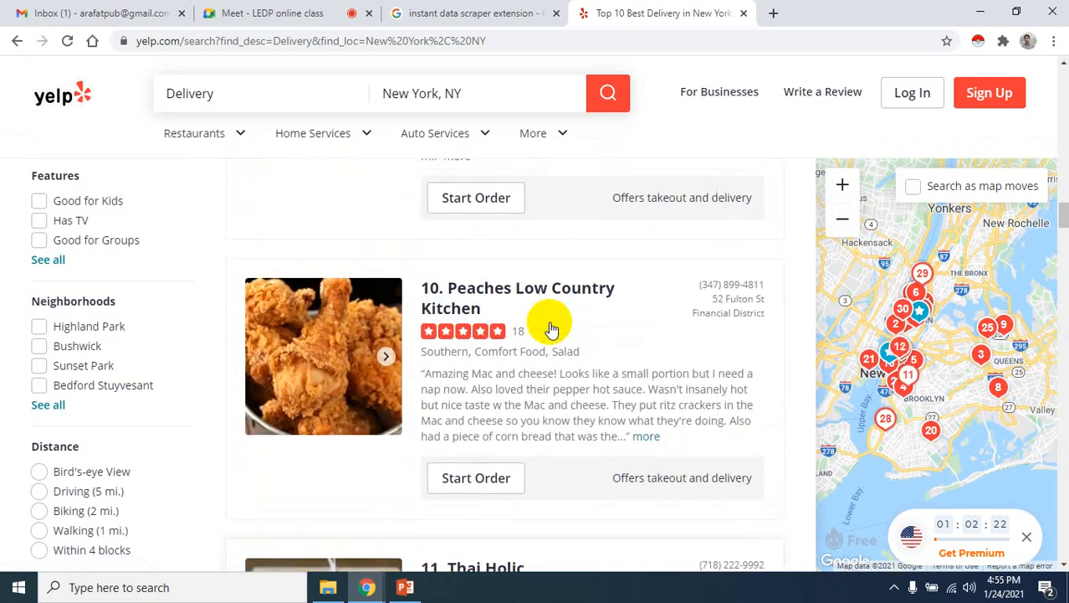
{"action": "scroll", "coordinate": [551, 329], "scroll_direction": "up", "scroll_amount": 4}
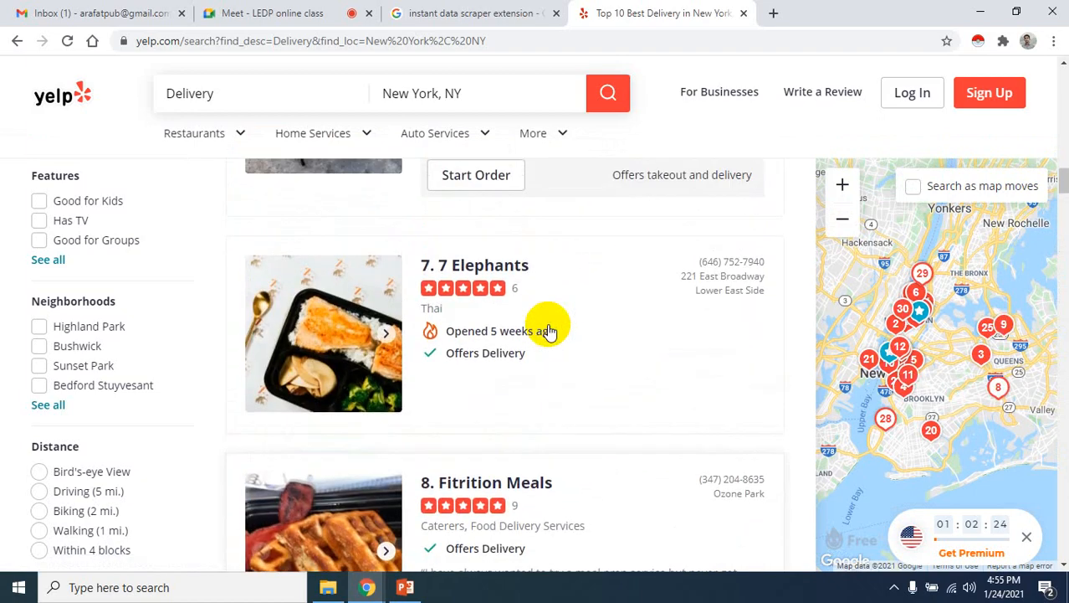
{"action": "scroll", "coordinate": [569, 317], "scroll_direction": "up", "scroll_amount": 5}
{"action": "scroll", "coordinate": [566, 308], "scroll_direction": "up", "scroll_amount": 15}
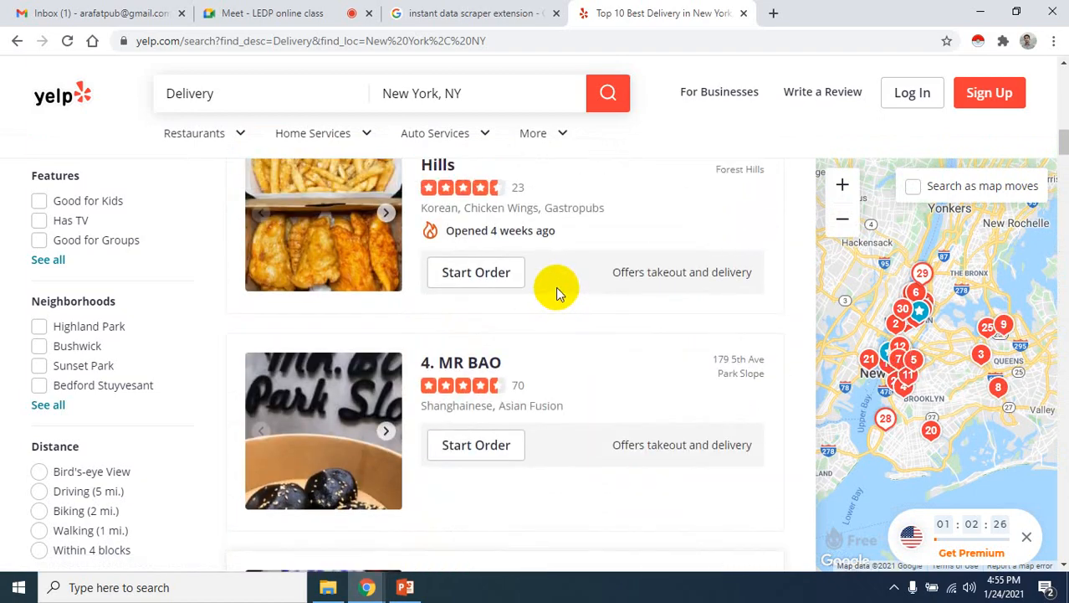
{"action": "scroll", "coordinate": [556, 286], "scroll_direction": "up", "scroll_amount": 2}
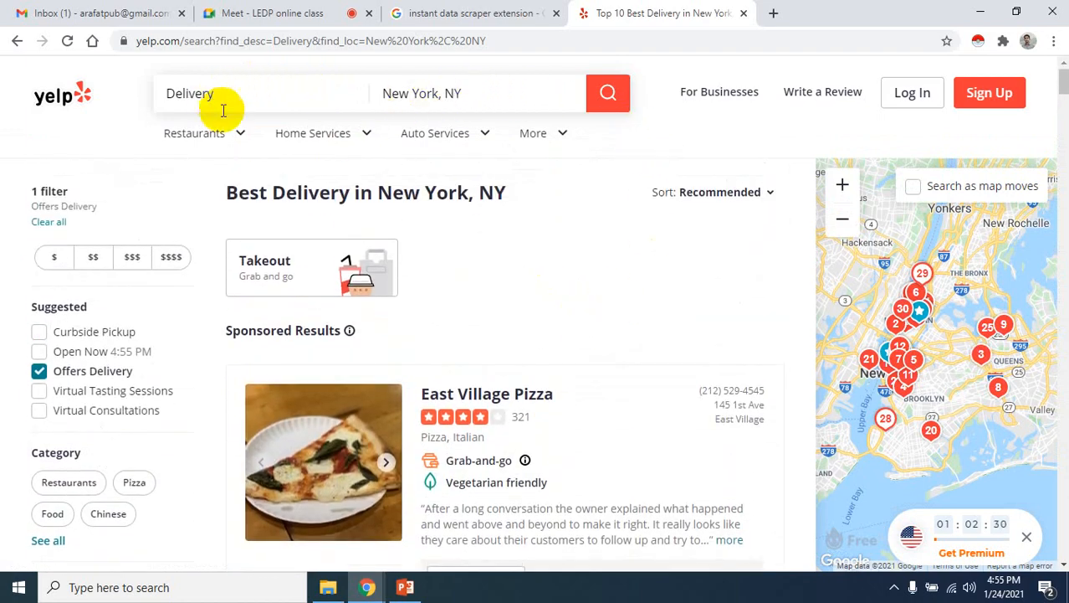
{"action": "scroll", "coordinate": [548, 372], "scroll_direction": "down", "scroll_amount": 2}
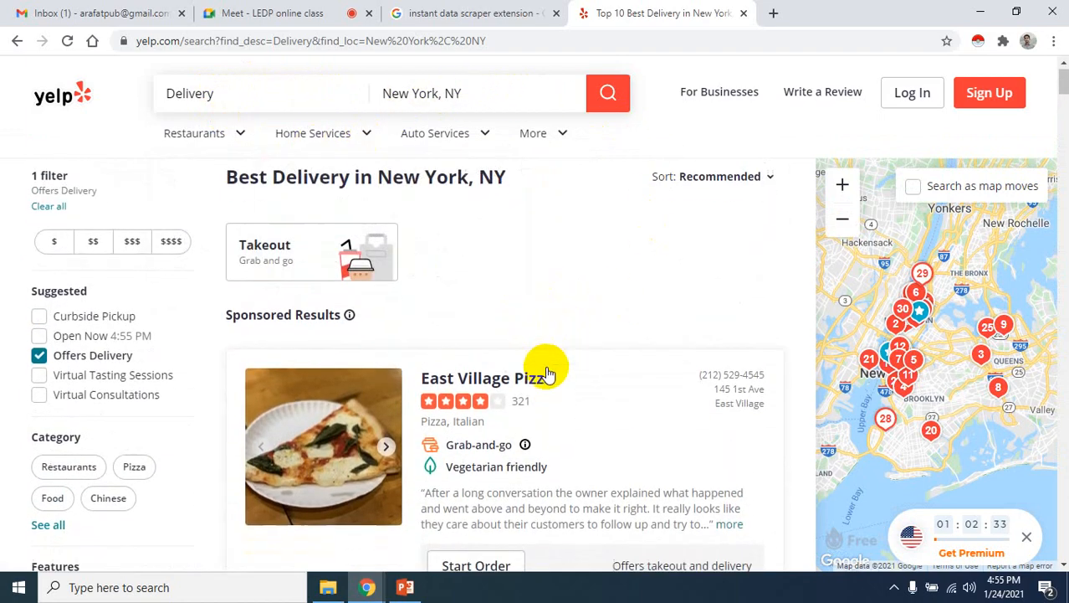
{"action": "scroll", "coordinate": [657, 404], "scroll_direction": "down", "scroll_amount": 1}
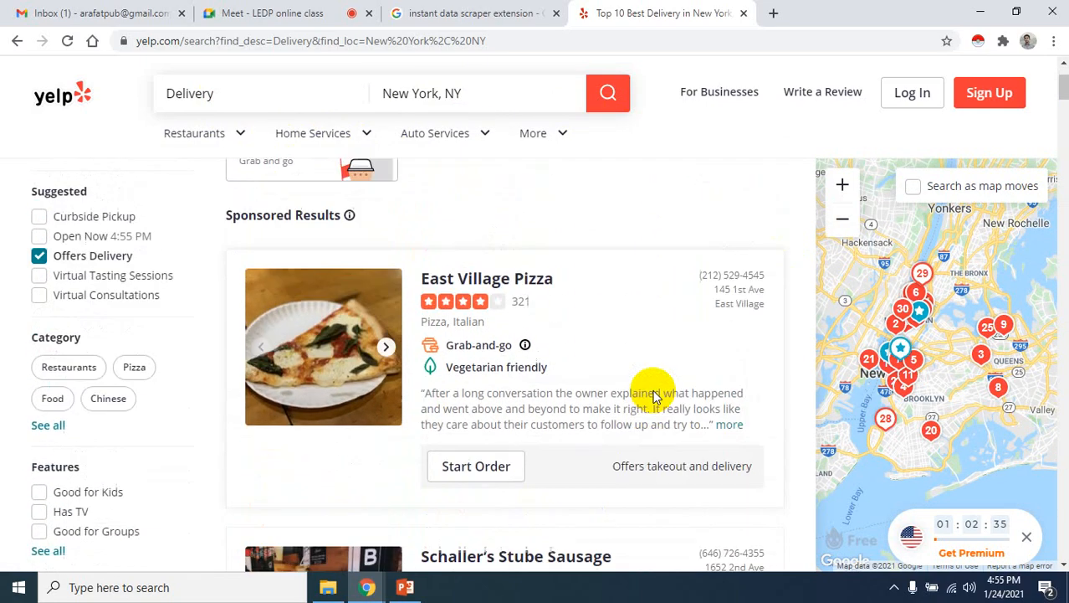
{"action": "scroll", "coordinate": [657, 404], "scroll_direction": "up", "scroll_amount": 2}
{"action": "scroll", "coordinate": [655, 387], "scroll_direction": "down", "scroll_amount": 1}
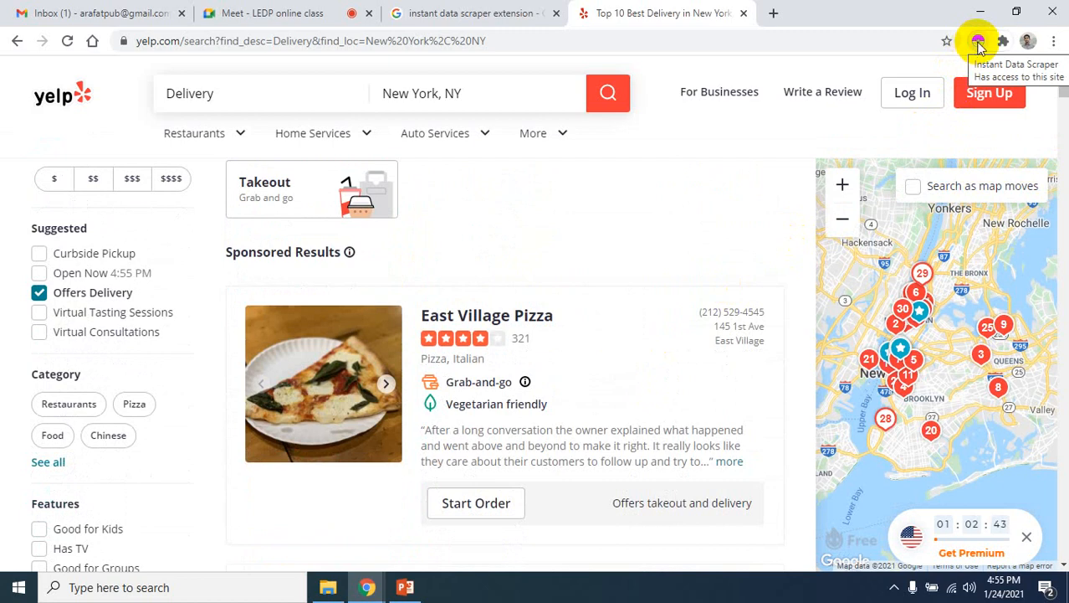
Step: Launch Instant Data Scraper on the Yelp delivery results and shift its window slightly away from the screen corner
{"action": "left_click", "coordinate": [978, 41]}
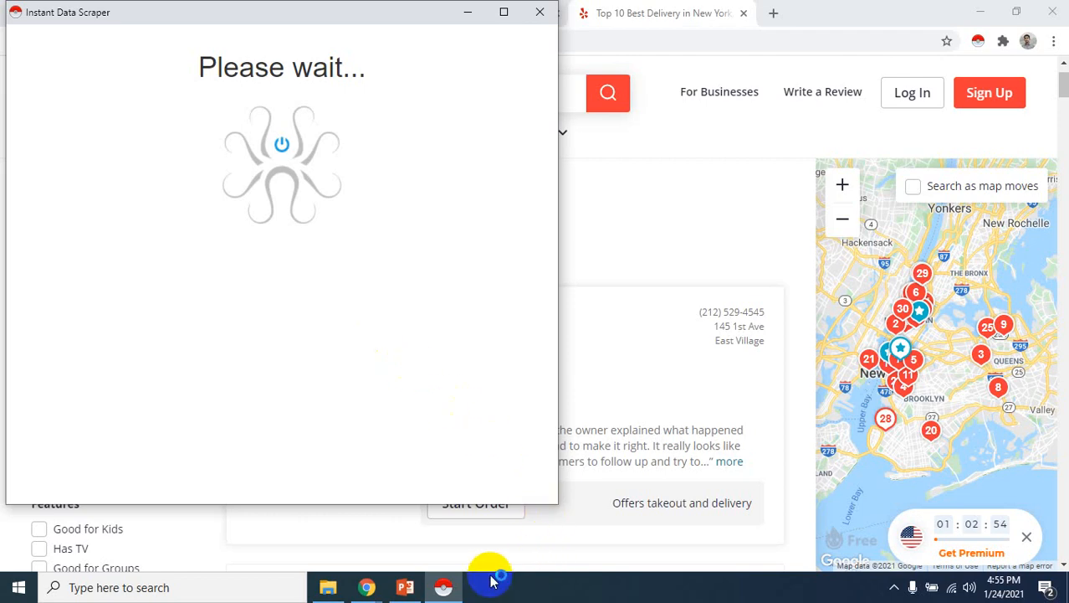
{"action": "mouse_move", "coordinate": [386, 590]}
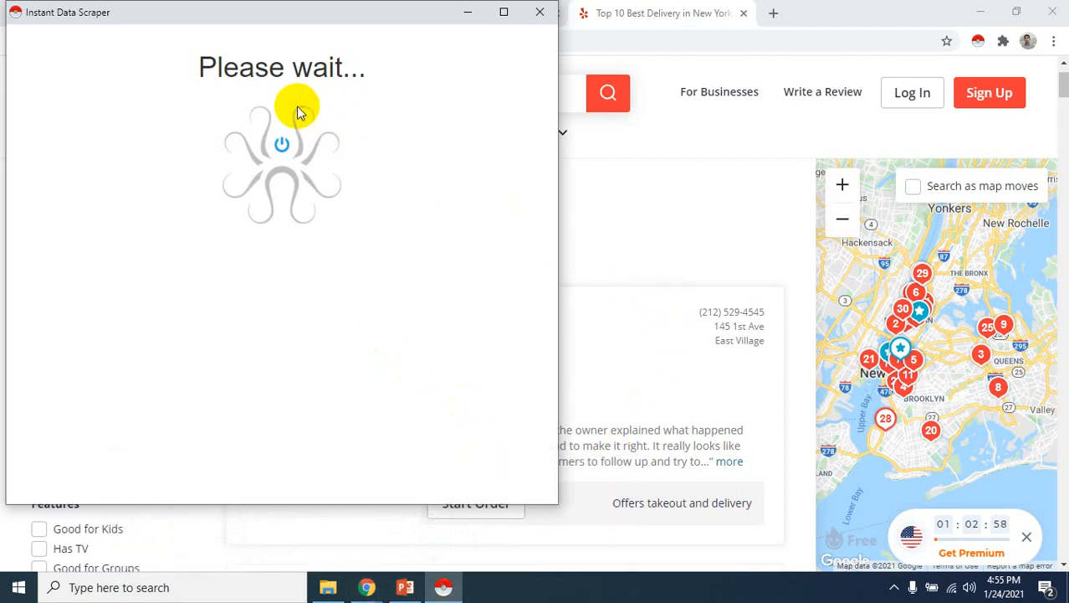
{"action": "left_click_drag", "start_coordinate": [307, 17], "coordinate": [337, 39]}
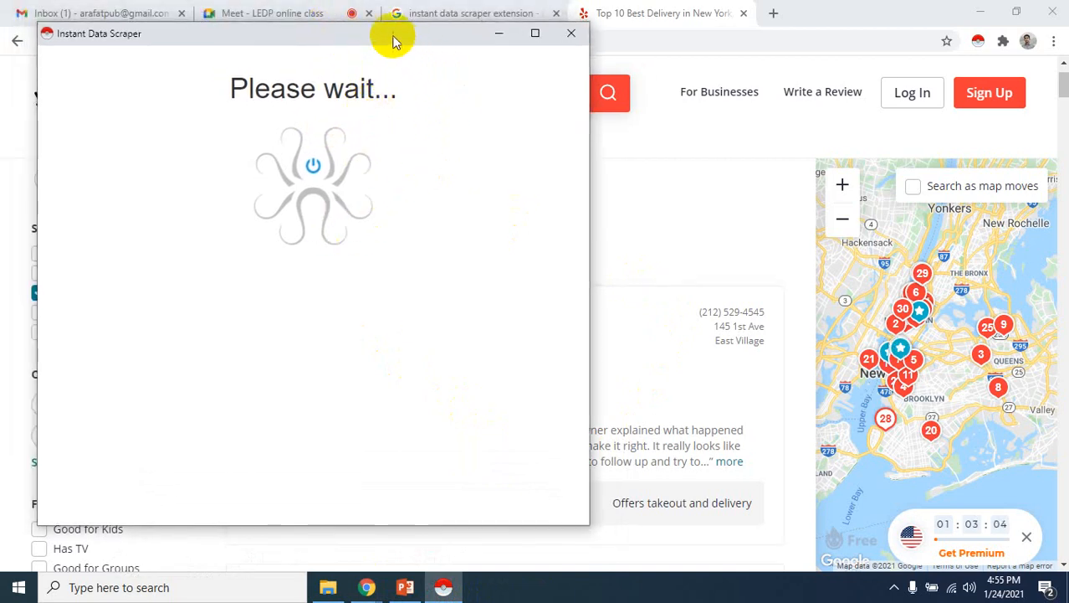
Step: Move the Instant Data Scraper window aside so the Yelp filters beside it are uncovered
{"action": "left_click_drag", "start_coordinate": [394, 39], "coordinate": [730, 45]}
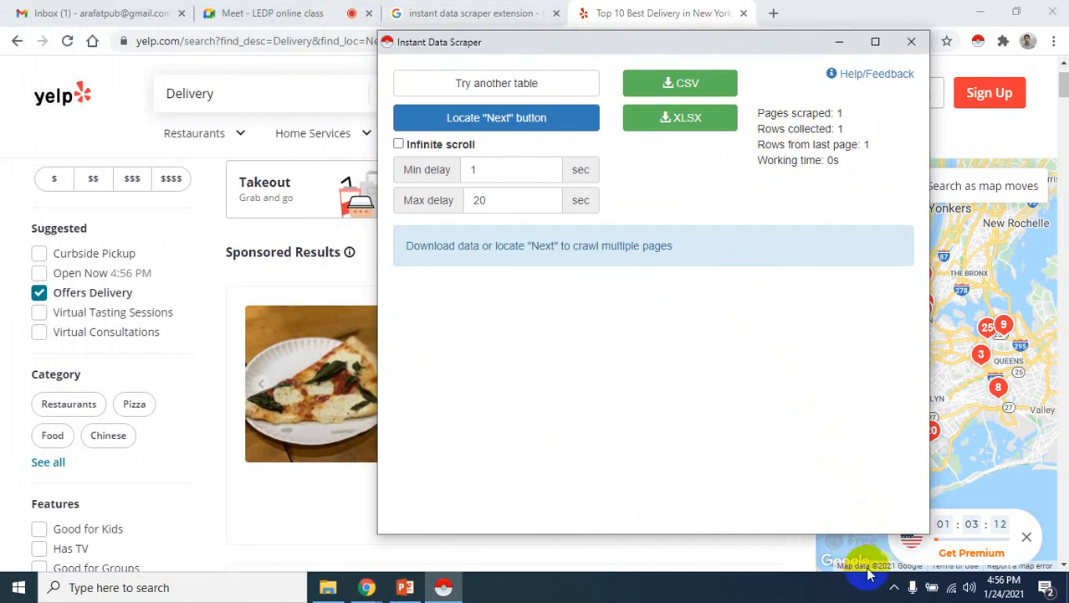
{"action": "left_click", "coordinate": [874, 560]}
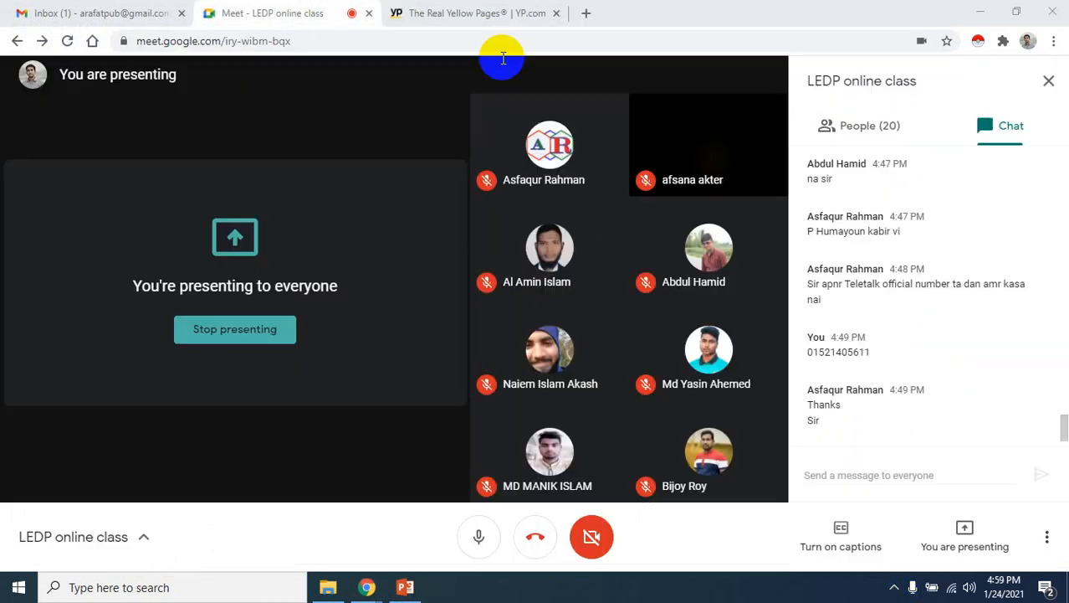
Step: Switch to the Yellow Pages site and search for Plumbers in Los Angeles, CA
{"action": "left_click", "coordinate": [477, 11]}
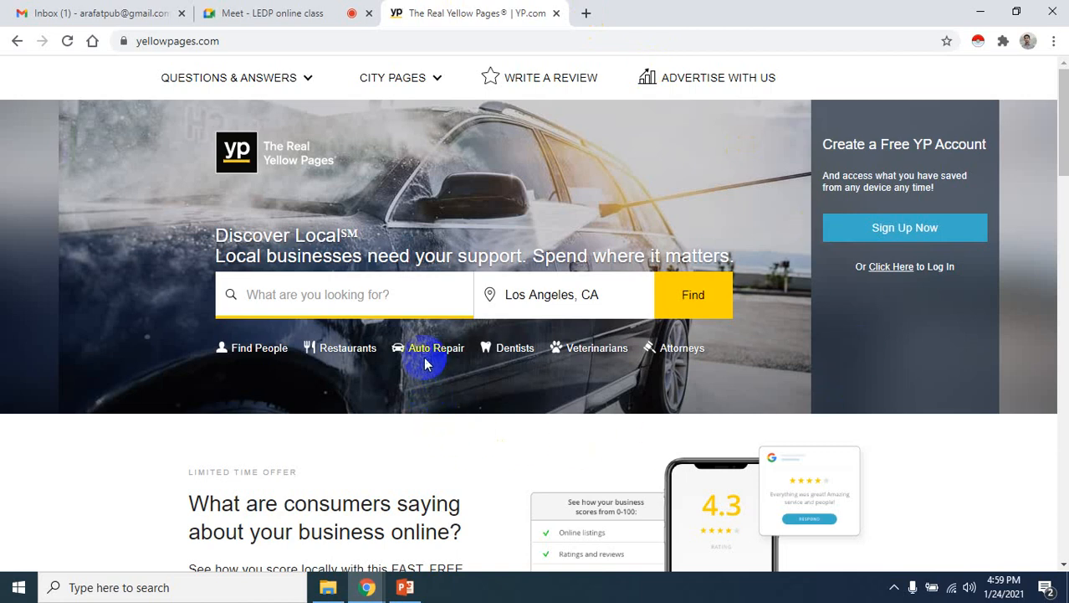
{"action": "left_click", "coordinate": [368, 293]}
{"action": "left_click", "coordinate": [334, 358]}
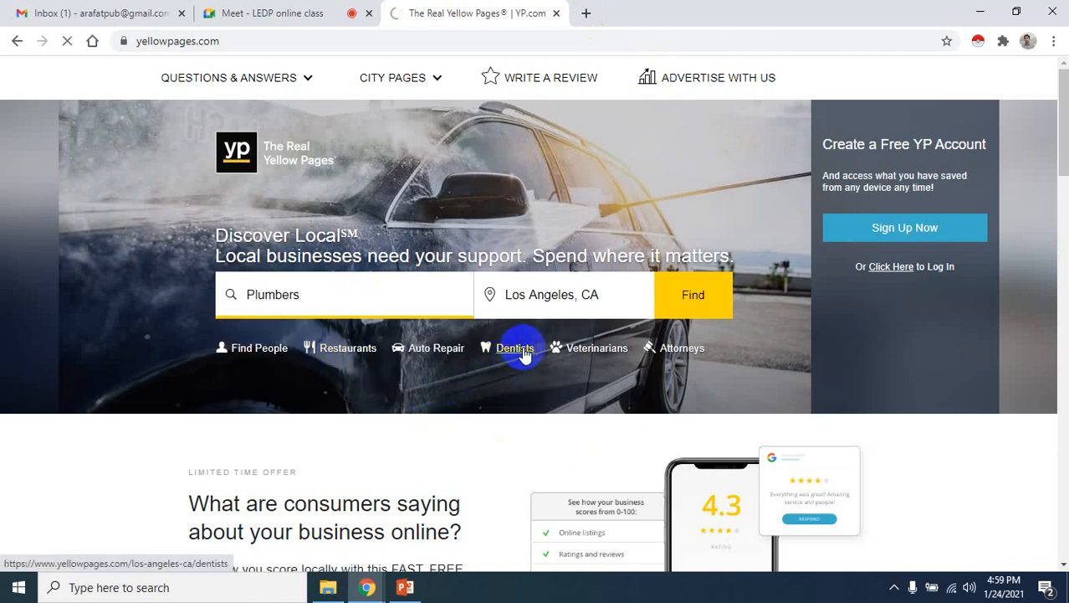
{"action": "left_click", "coordinate": [651, 294]}
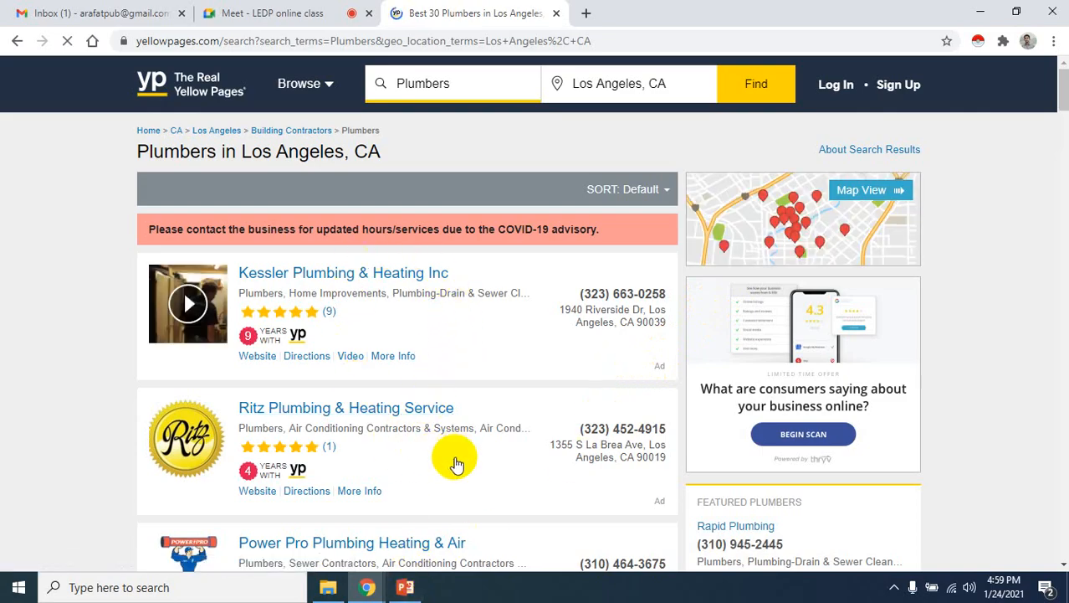
Step: Look over the Los Angeles plumber listings, launch Instant Data Scraper on them and maximize its window
{"action": "scroll", "coordinate": [455, 464], "scroll_direction": "down", "scroll_amount": 5}
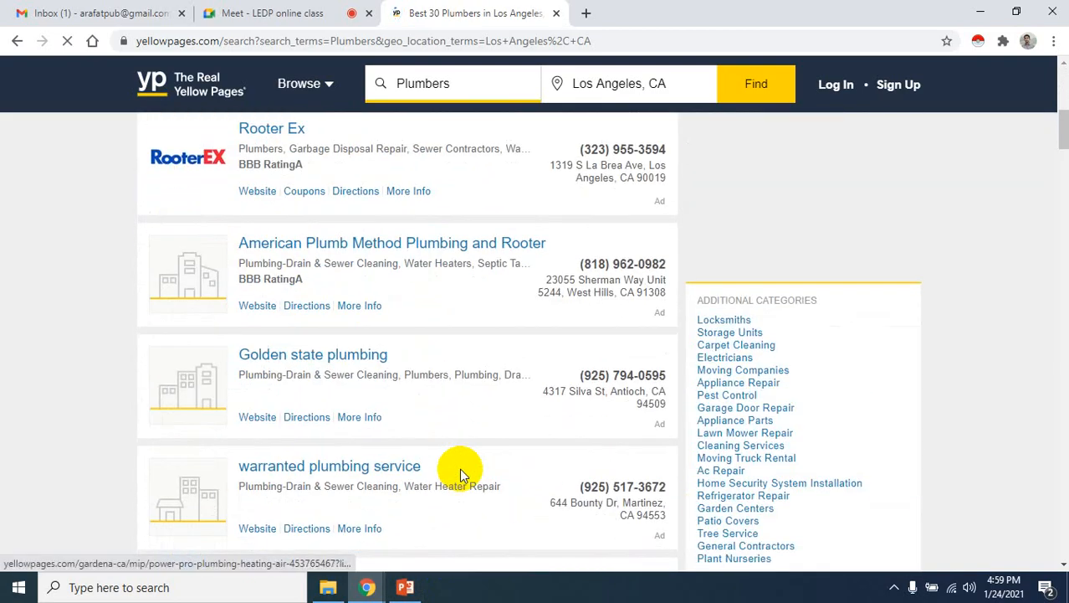
{"action": "scroll", "coordinate": [470, 475], "scroll_direction": "down", "scroll_amount": 12}
{"action": "scroll", "coordinate": [471, 475], "scroll_direction": "up", "scroll_amount": 19}
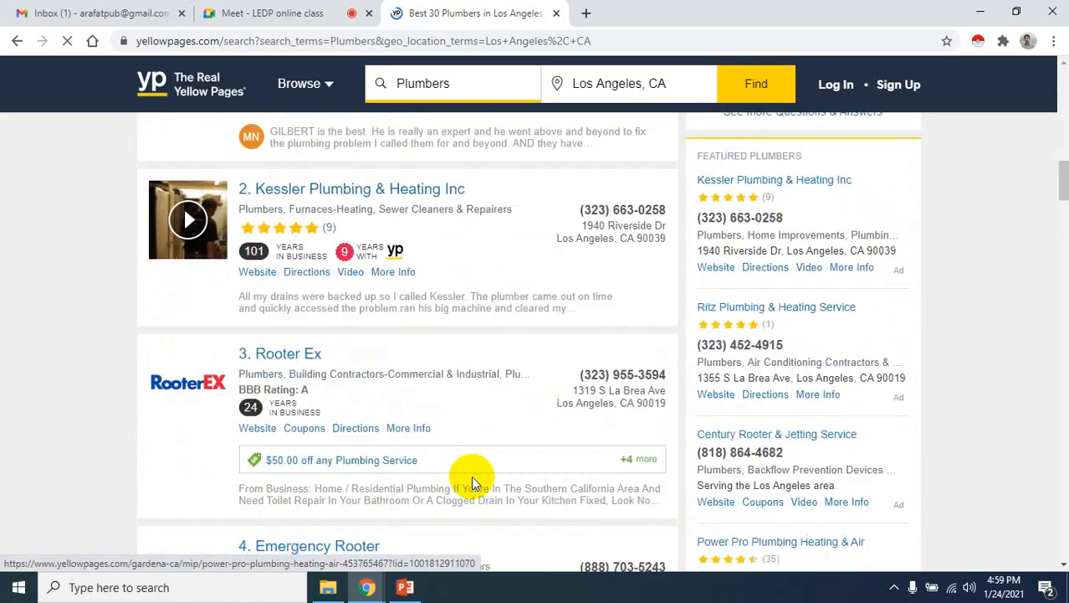
{"action": "scroll", "coordinate": [472, 477], "scroll_direction": "up", "scroll_amount": 5}
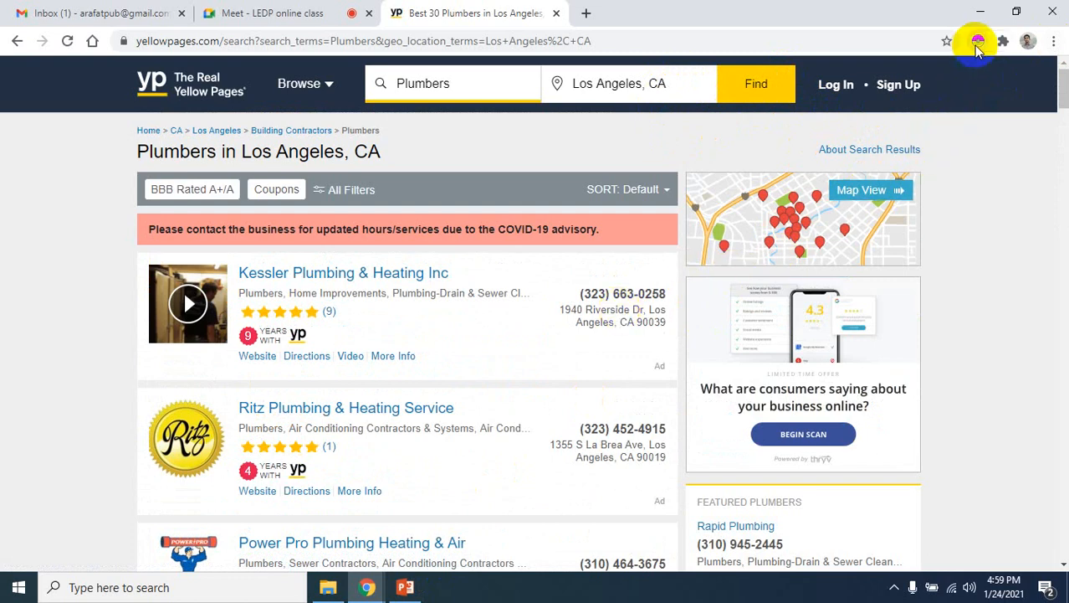
{"action": "left_click", "coordinate": [977, 45]}
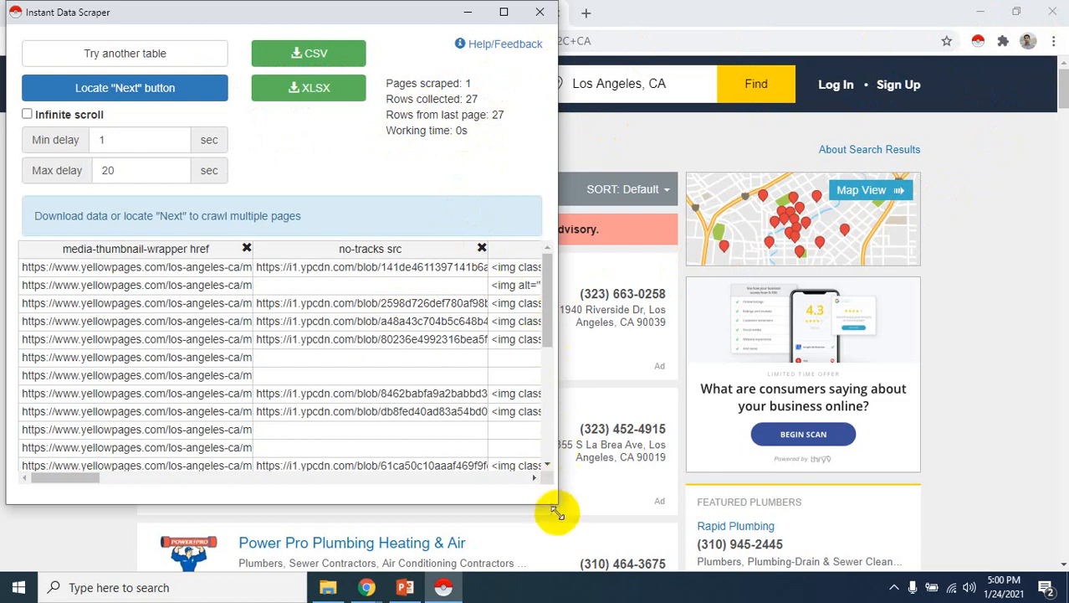
{"action": "left_click", "coordinate": [504, 12]}
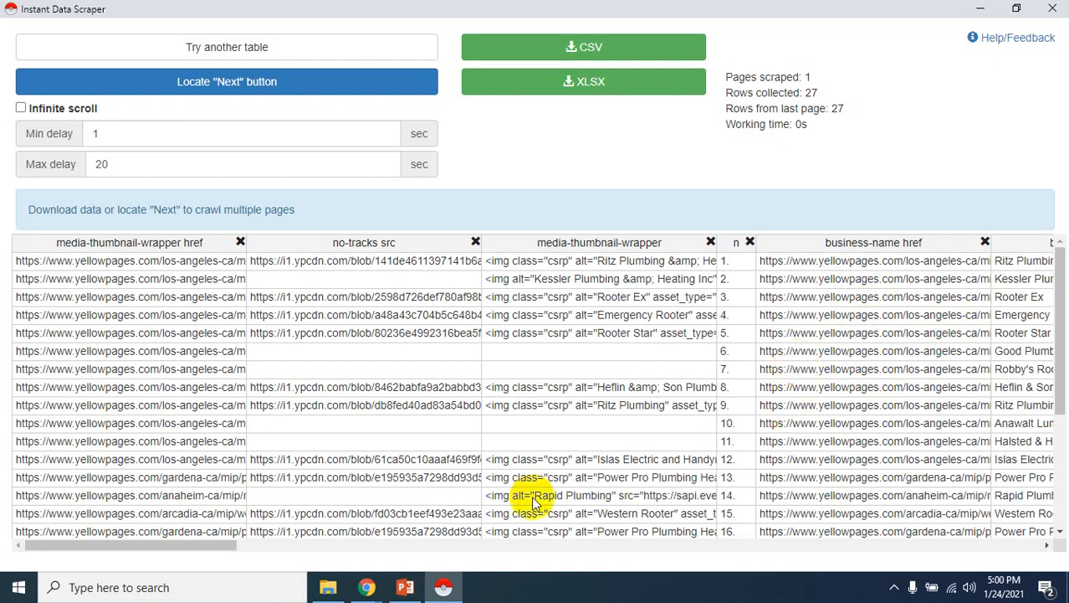
Step: Return to the Google Meet class, mute the microphone and turn it back on
{"action": "mouse_move", "coordinate": [365, 585]}
{"action": "mouse_move", "coordinate": [210, 523]}
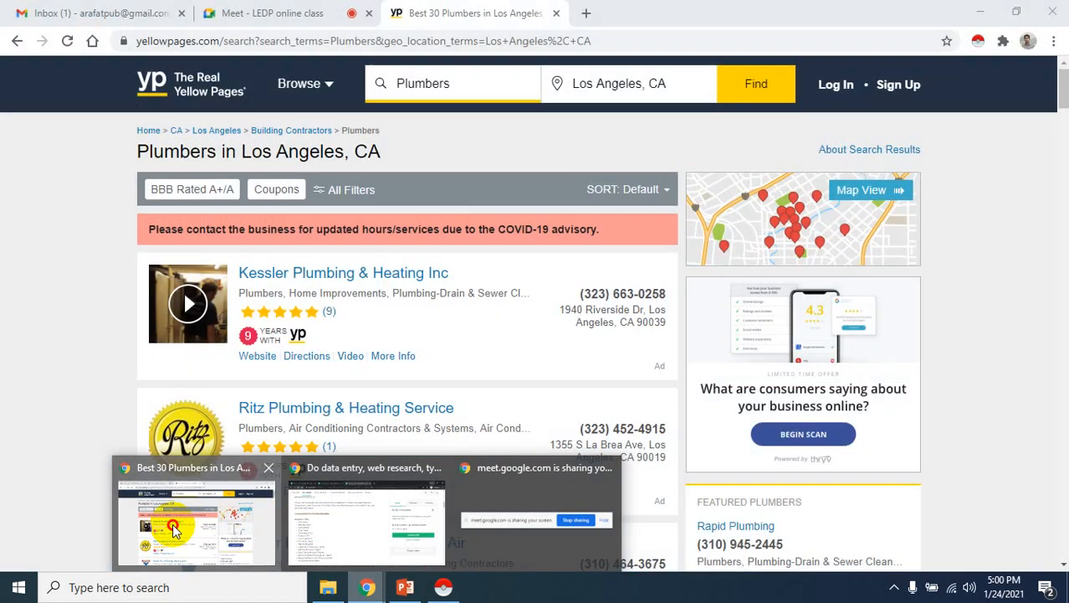
{"action": "left_click", "coordinate": [213, 520]}
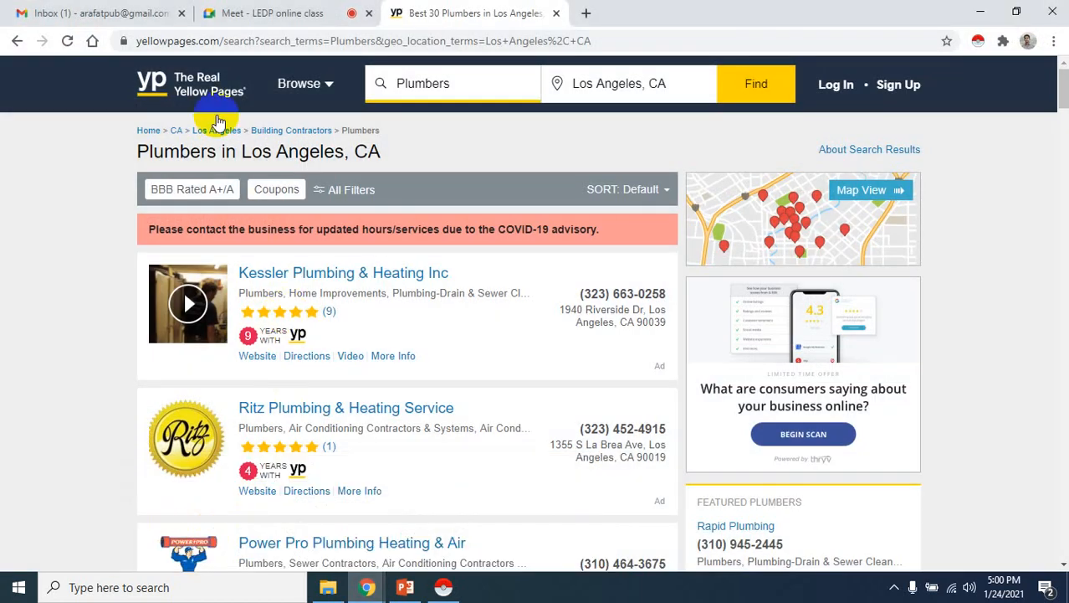
{"action": "left_click", "coordinate": [343, 8]}
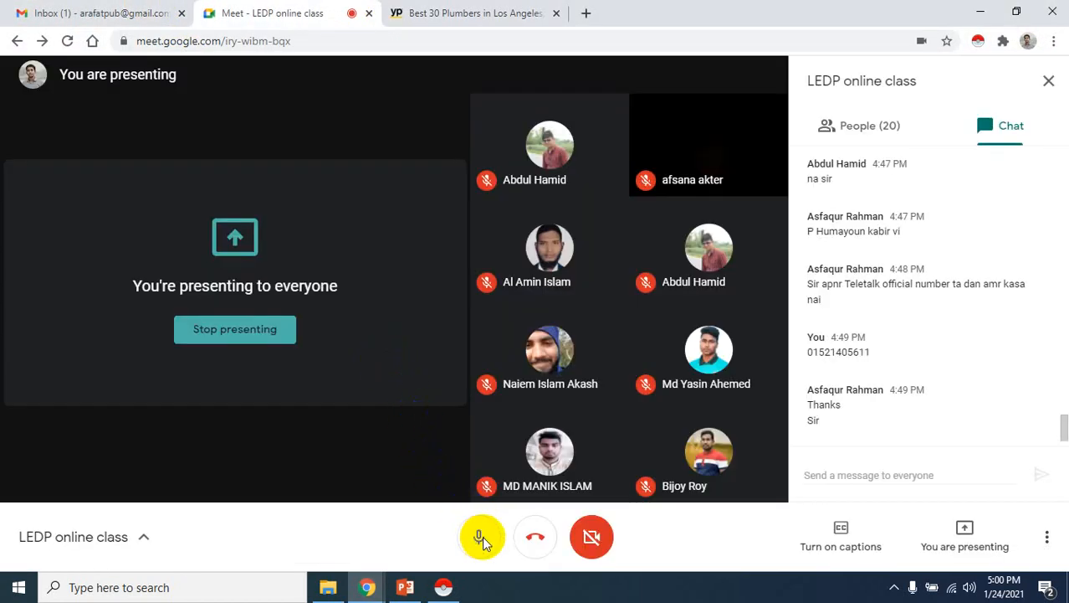
{"action": "left_click", "coordinate": [482, 550]}
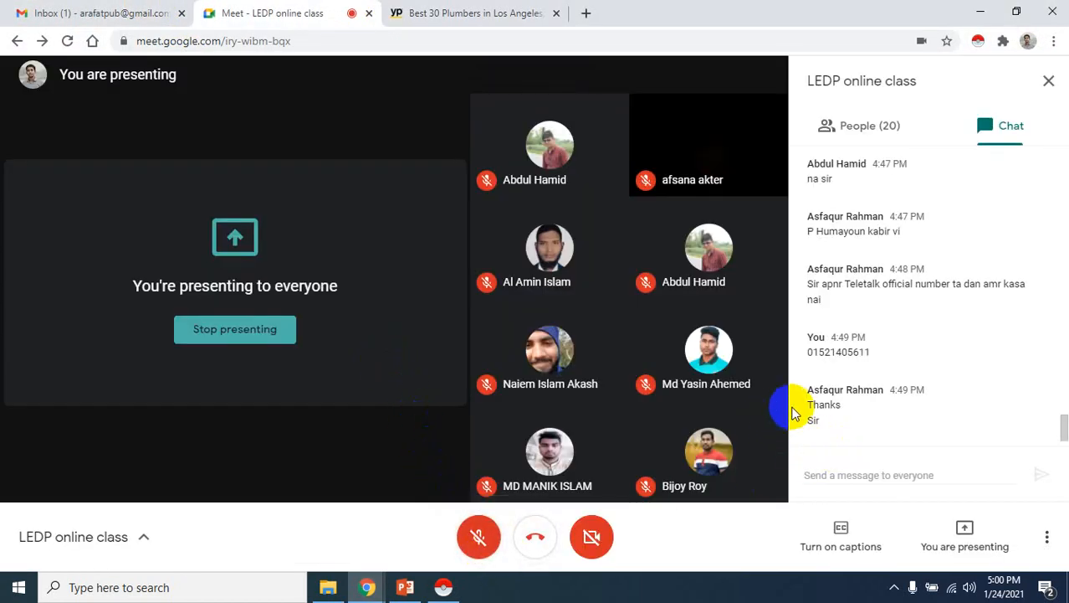
{"action": "left_click", "coordinate": [894, 588]}
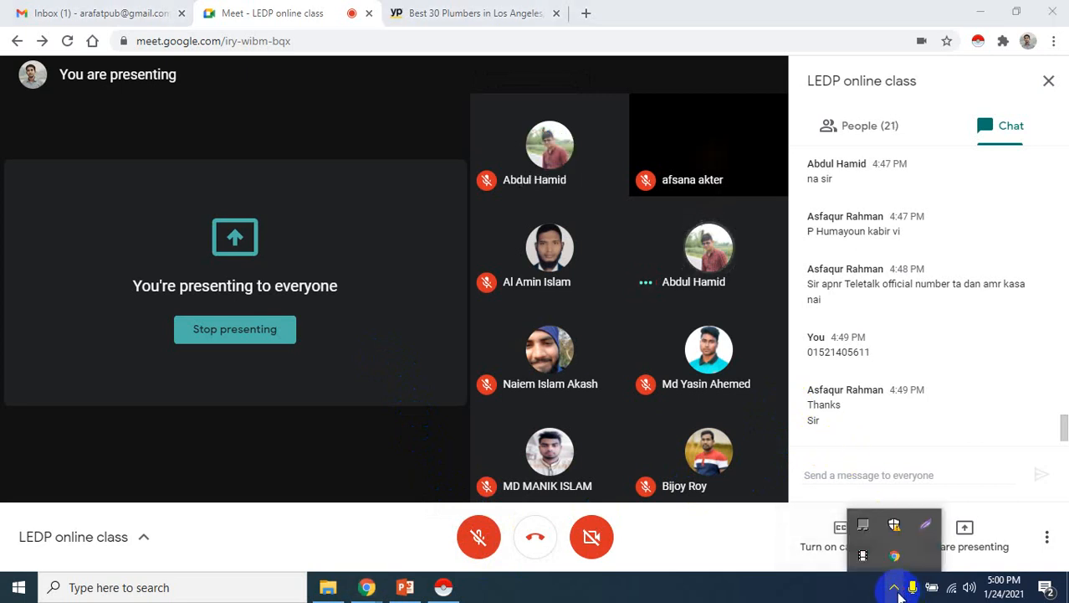
{"action": "left_click", "coordinate": [478, 544]}
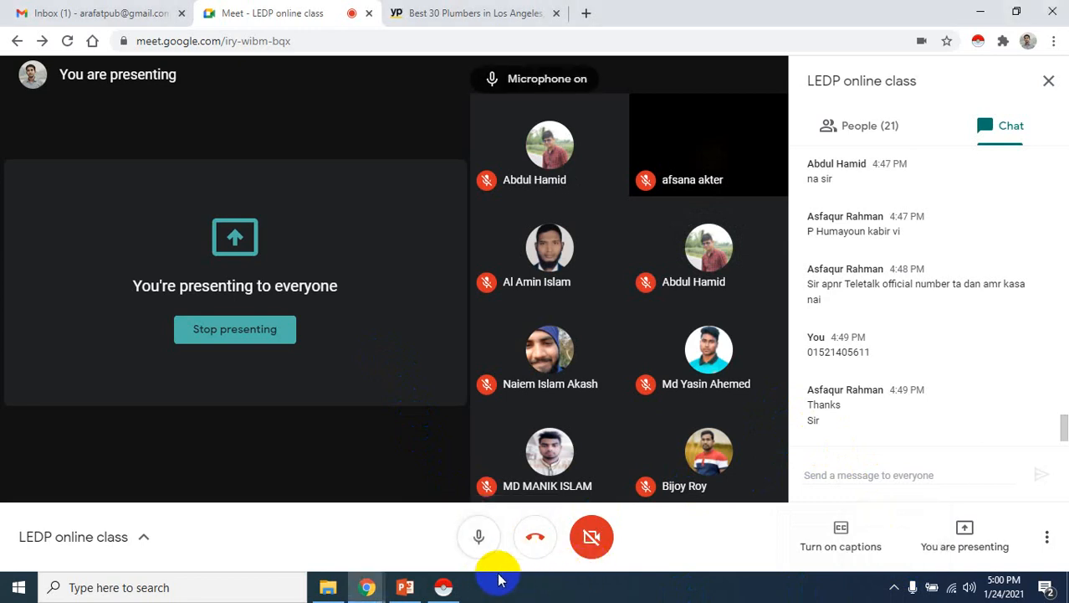
Step: Bring back Instant Data Scraper, restore its window to a smaller size and place it beside the Yellow Pages plumber listings
{"action": "left_click", "coordinate": [445, 588]}
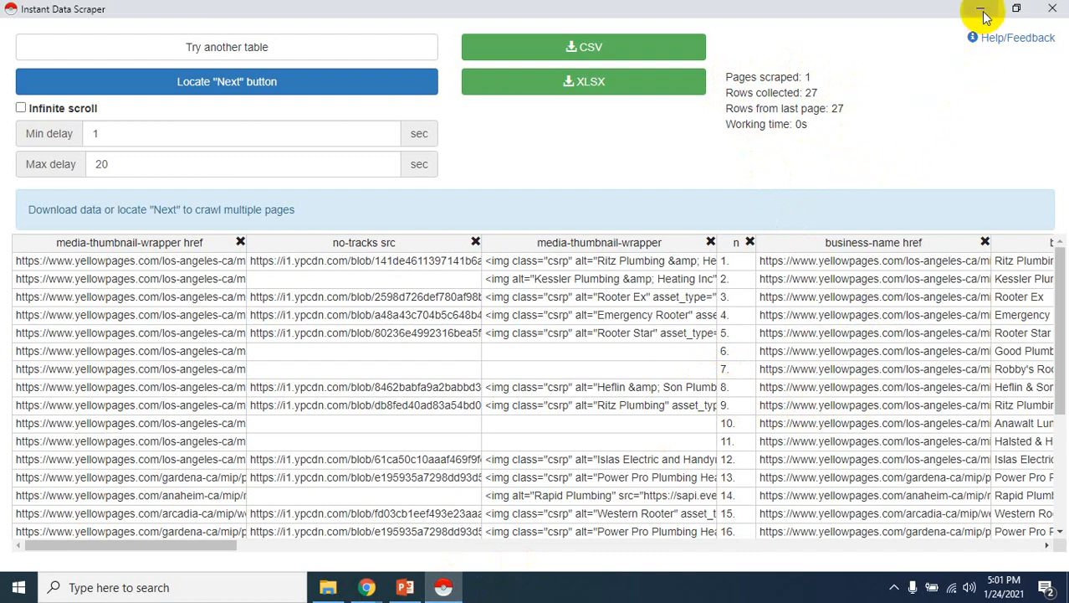
{"action": "left_click", "coordinate": [1016, 8]}
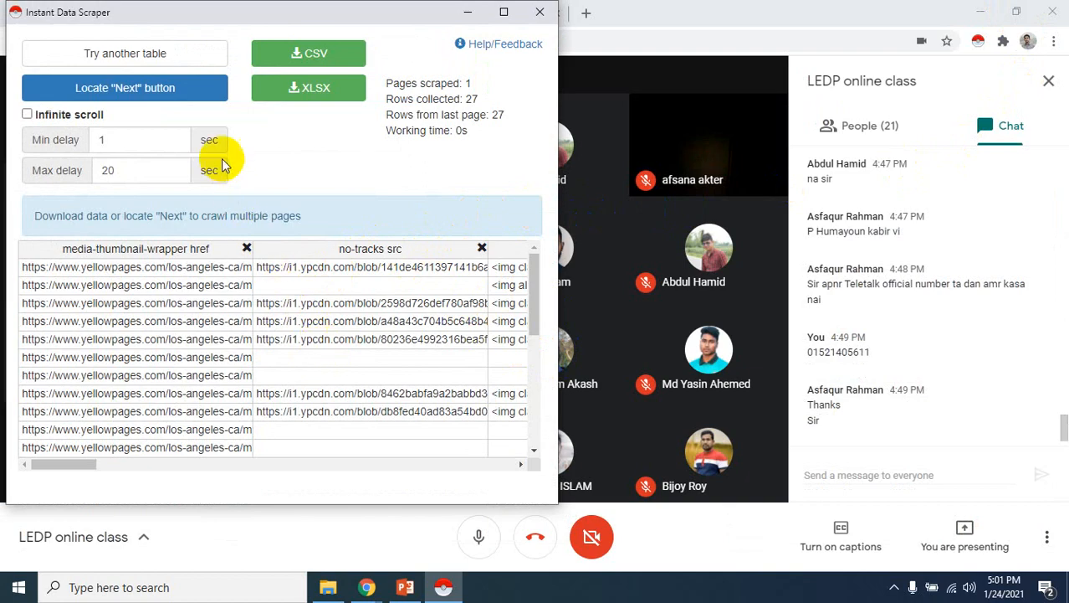
{"action": "left_click_drag", "start_coordinate": [249, 23], "coordinate": [411, 95]}
{"action": "left_click", "coordinate": [410, 15]}
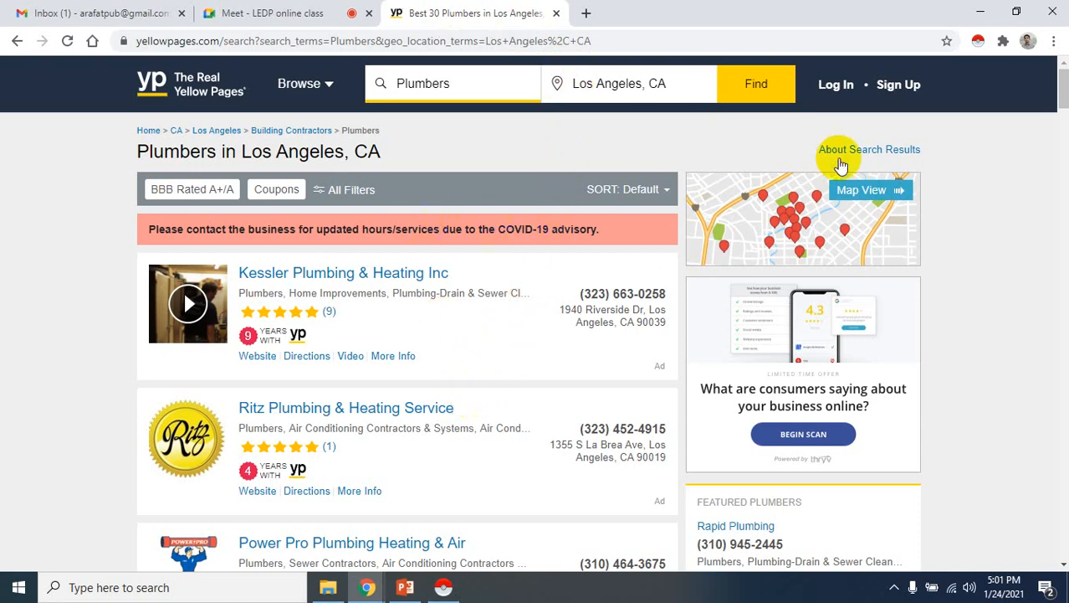
{"action": "left_click", "coordinate": [443, 587]}
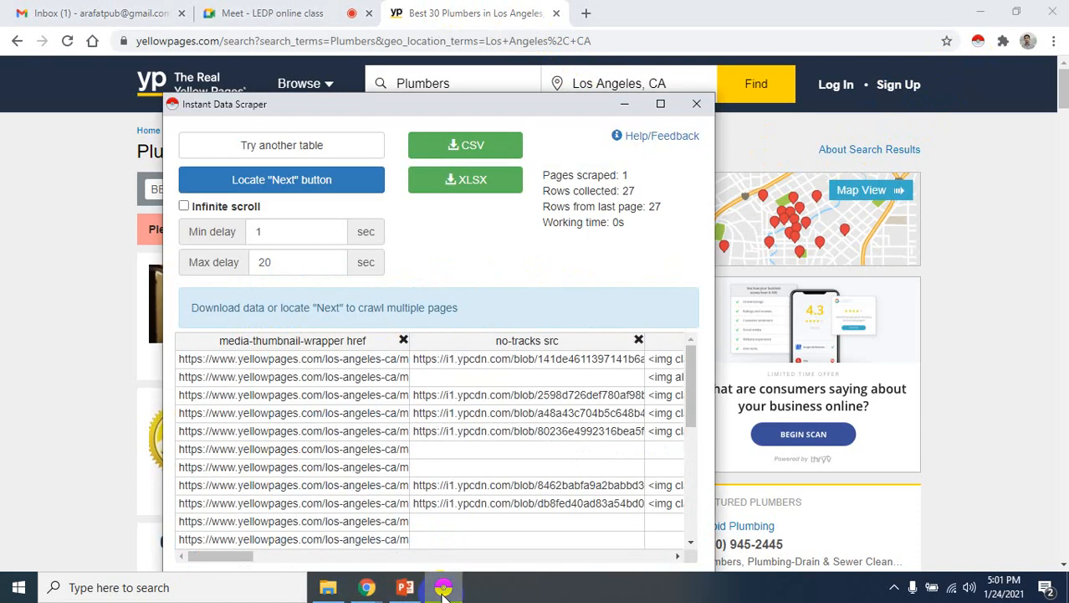
{"action": "left_click_drag", "start_coordinate": [504, 110], "coordinate": [831, 100]}
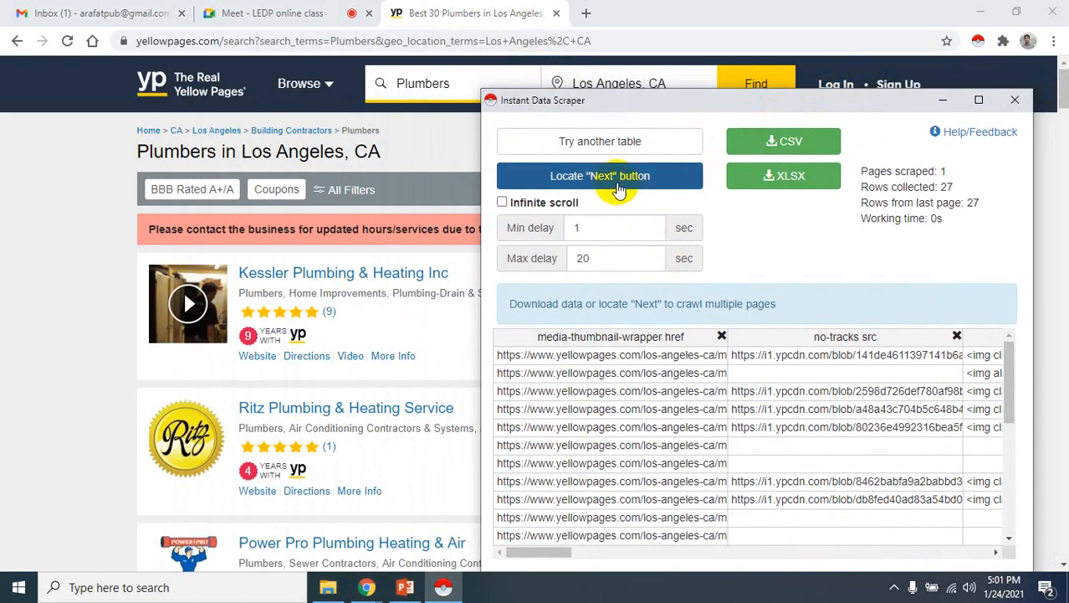
Step: Go through the highlighted plumber listings to the end of the results list
{"action": "scroll", "coordinate": [326, 335], "scroll_direction": "down", "scroll_amount": 20}
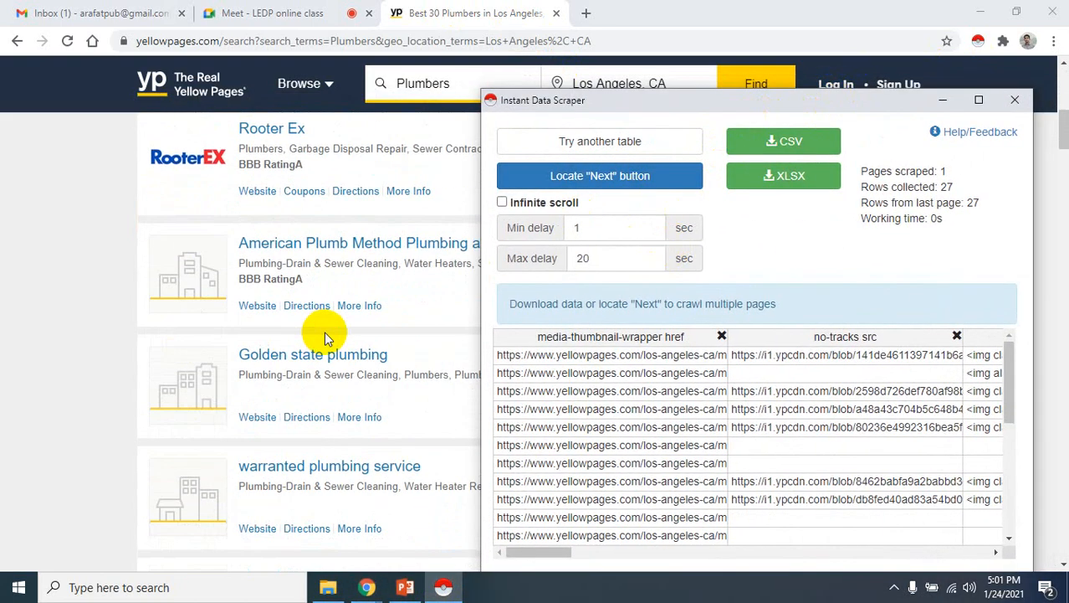
{"action": "scroll", "coordinate": [331, 339], "scroll_direction": "down", "scroll_amount": 20}
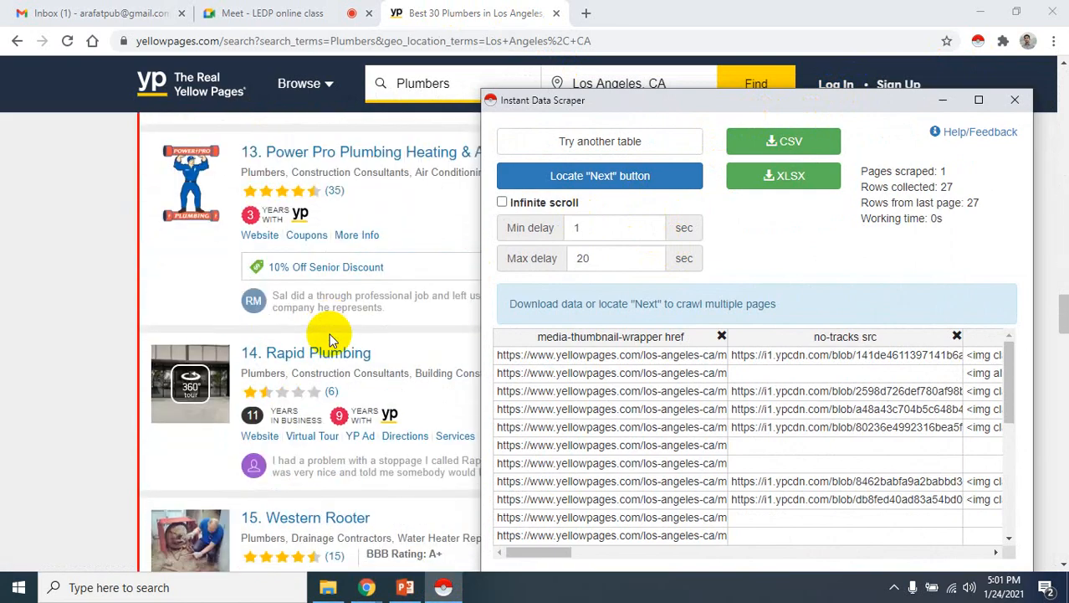
{"action": "scroll", "coordinate": [331, 339], "scroll_direction": "down", "scroll_amount": 12}
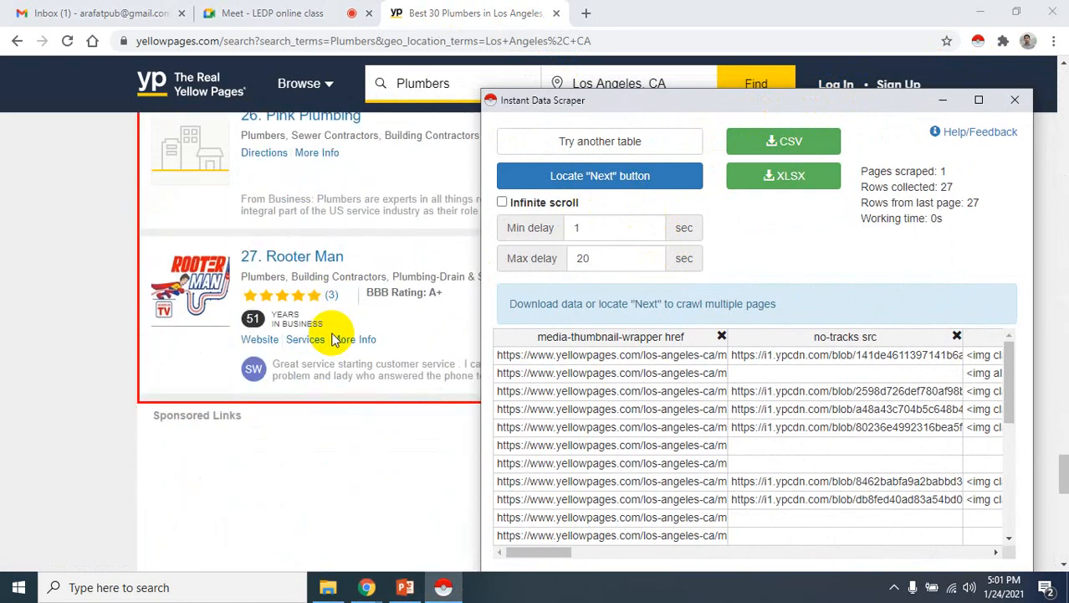
Step: Return to the first outlined plumber listing and minimize the Instant Data Scraper window to uncover the results page
{"action": "scroll", "coordinate": [332, 338], "scroll_direction": "up", "scroll_amount": 20}
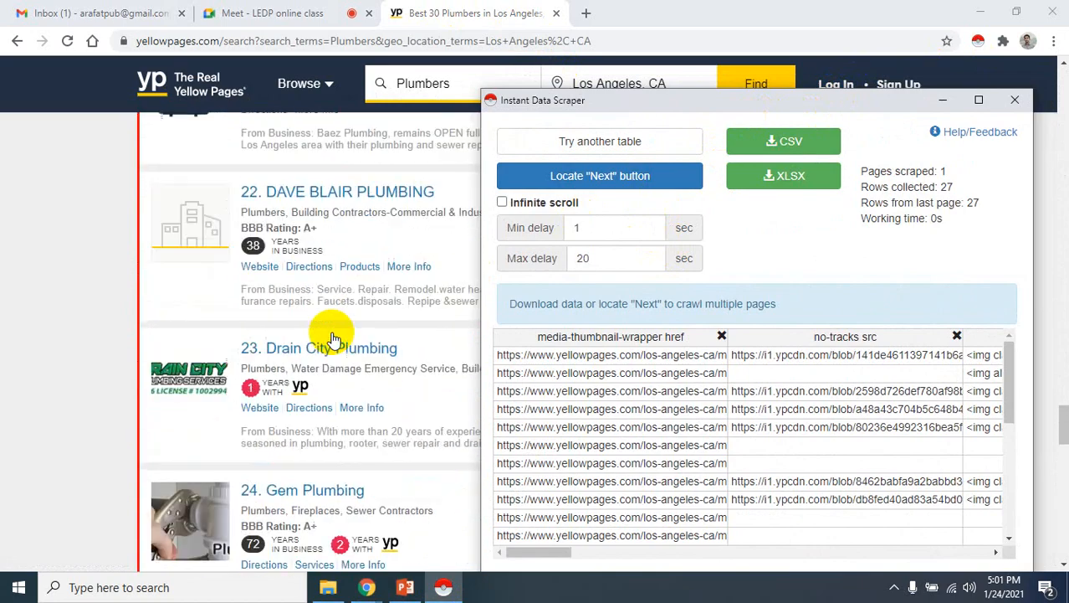
{"action": "scroll", "coordinate": [332, 335], "scroll_direction": "up", "scroll_amount": 20}
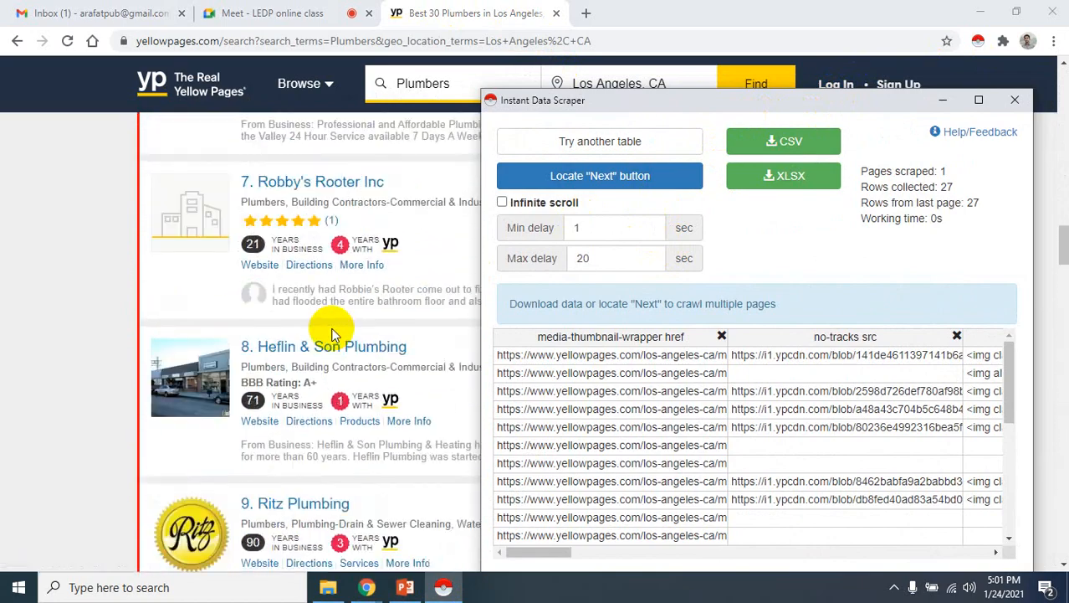
{"action": "scroll", "coordinate": [332, 335], "scroll_direction": "down", "scroll_amount": 2}
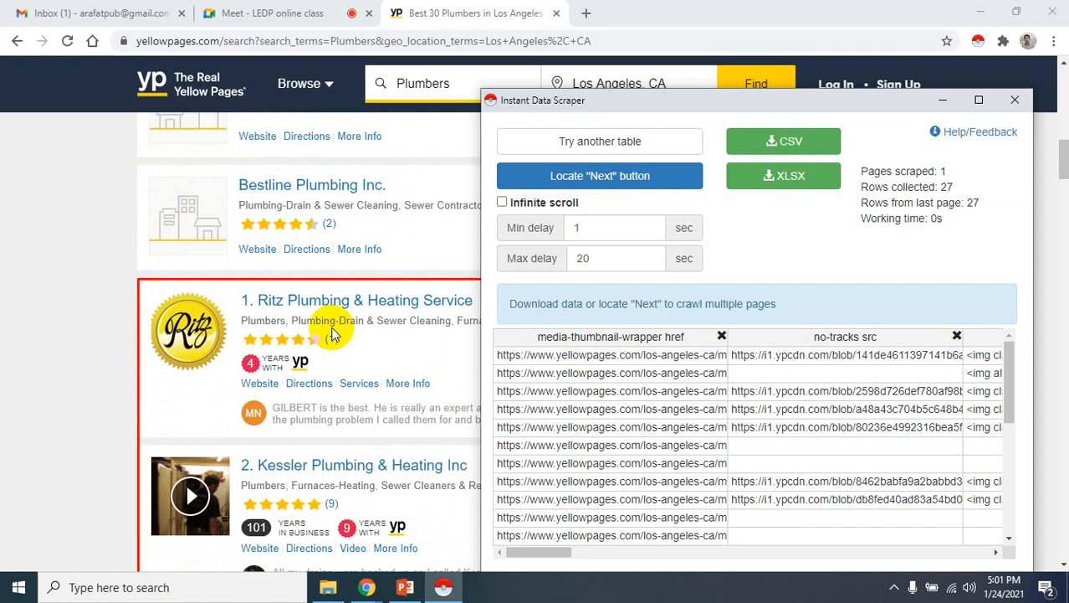
{"action": "left_click", "coordinate": [948, 100]}
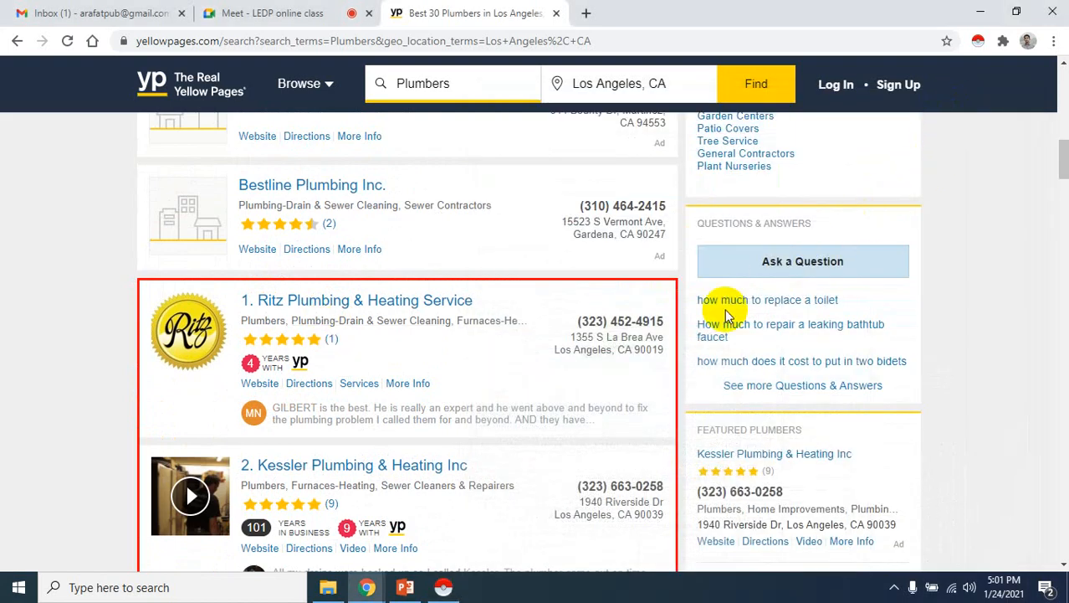
Step: Examine the outlined plumber listings, the sponsored links below them and the page navigation at the end of the results
{"action": "scroll", "coordinate": [725, 309], "scroll_direction": "down", "scroll_amount": 2}
{"action": "scroll", "coordinate": [408, 296], "scroll_direction": "up", "scroll_amount": 2}
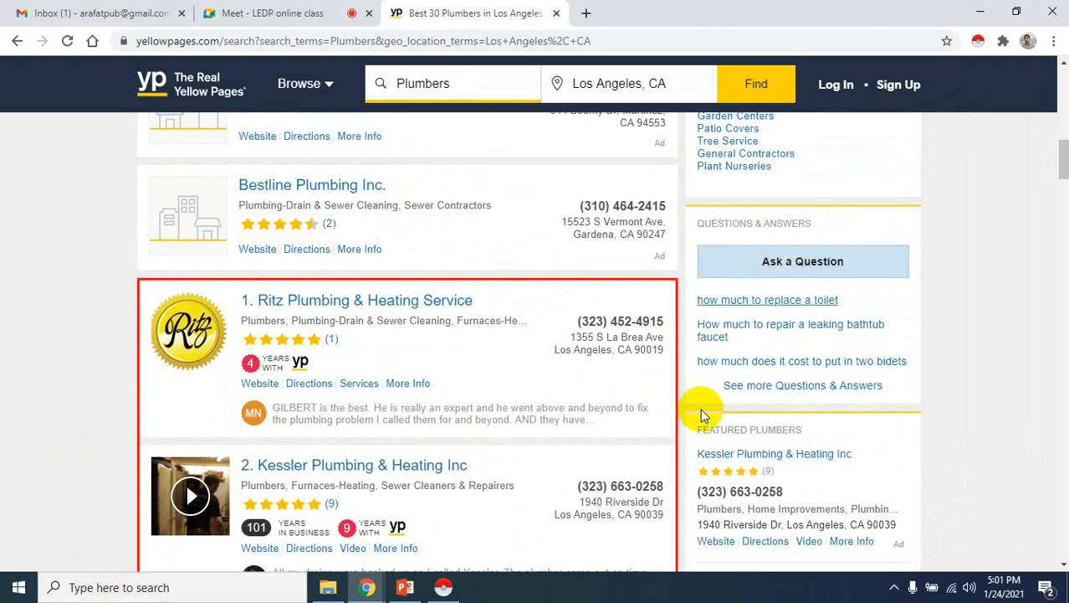
{"action": "scroll", "coordinate": [698, 408], "scroll_direction": "down", "scroll_amount": 10}
{"action": "scroll", "coordinate": [693, 407], "scroll_direction": "down", "scroll_amount": 13}
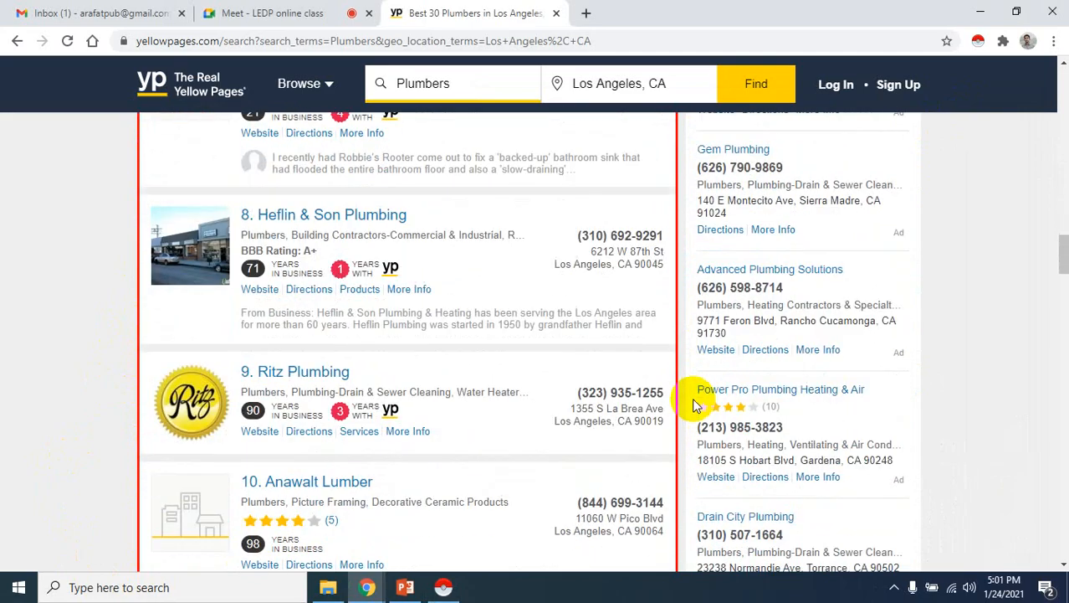
{"action": "scroll", "coordinate": [693, 402], "scroll_direction": "down", "scroll_amount": 13}
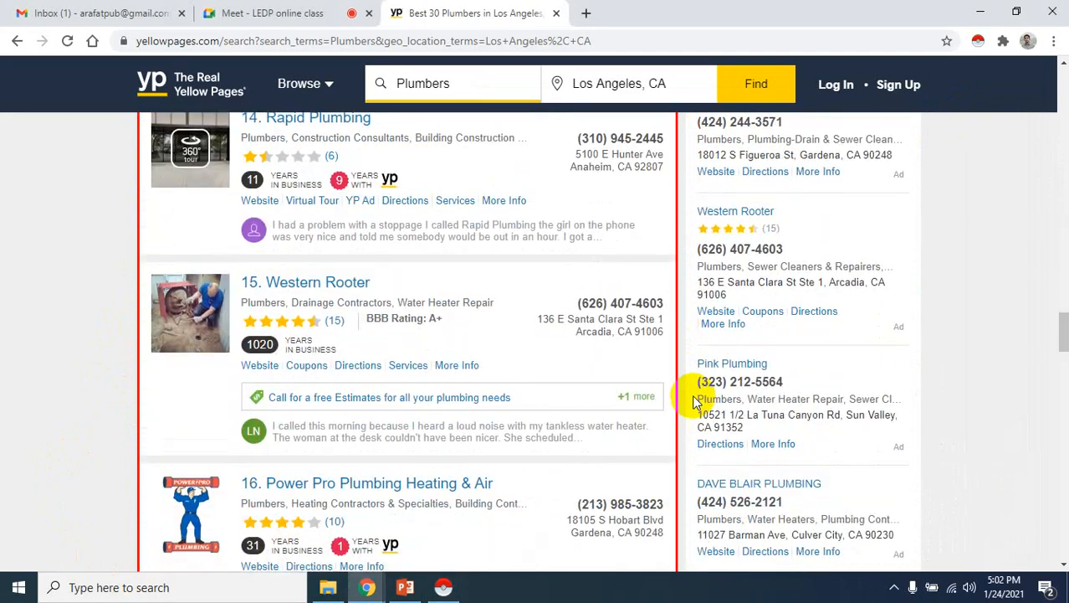
{"action": "scroll", "coordinate": [687, 389], "scroll_direction": "down", "scroll_amount": 20}
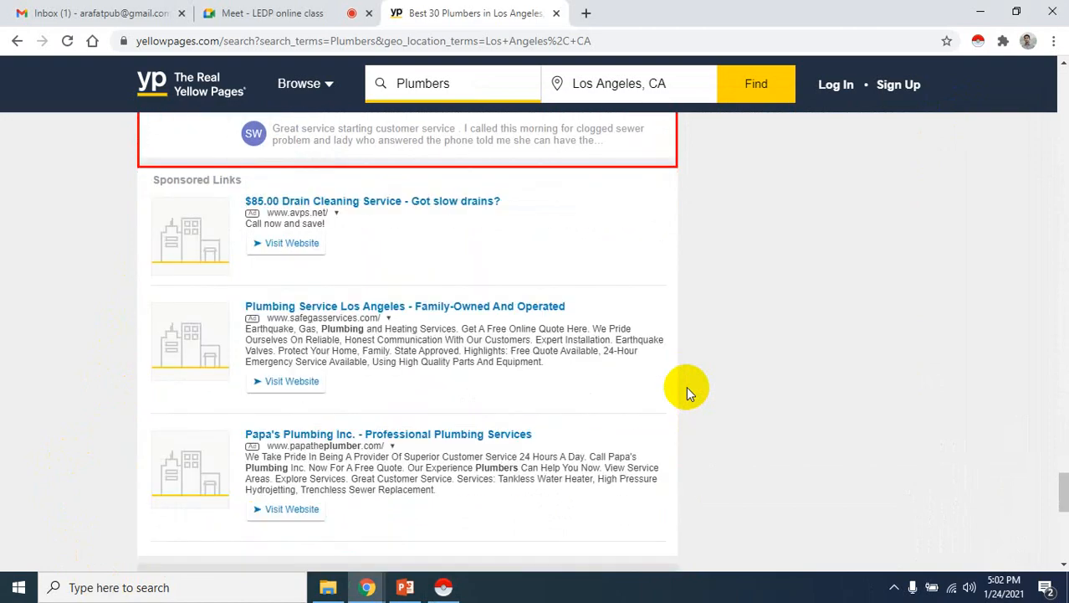
{"action": "scroll", "coordinate": [685, 385], "scroll_direction": "up", "scroll_amount": 2}
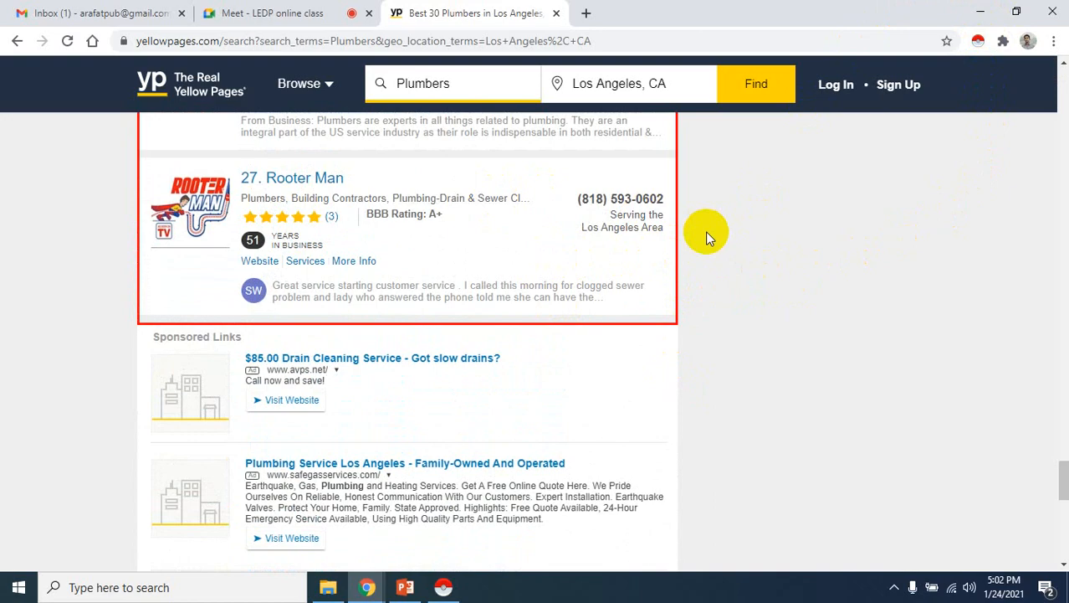
{"action": "scroll", "coordinate": [706, 232], "scroll_direction": "down", "scroll_amount": 5}
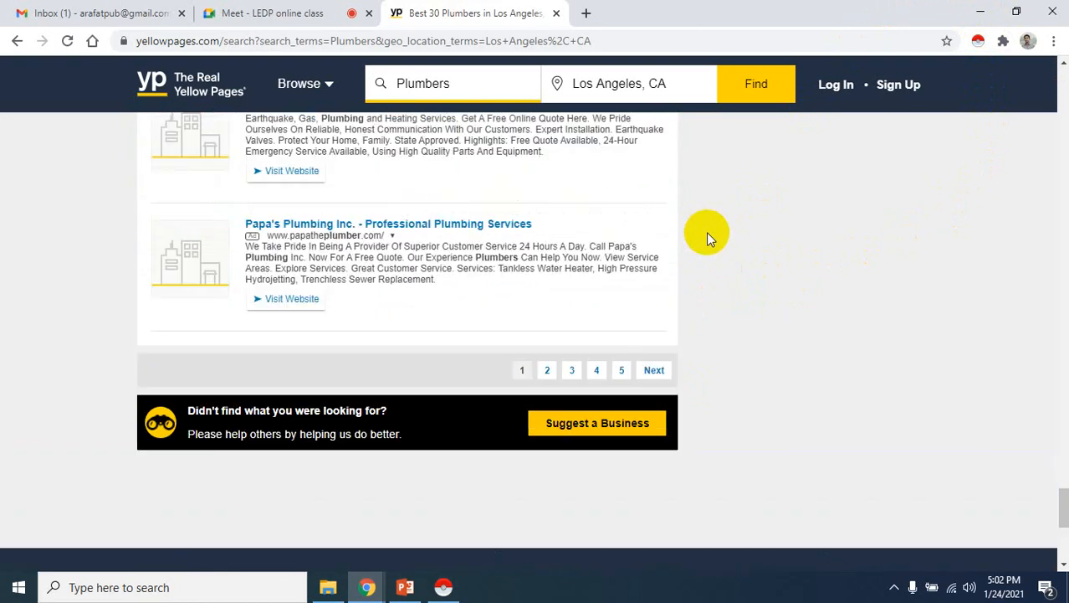
{"action": "scroll", "coordinate": [706, 231], "scroll_direction": "up", "scroll_amount": 3}
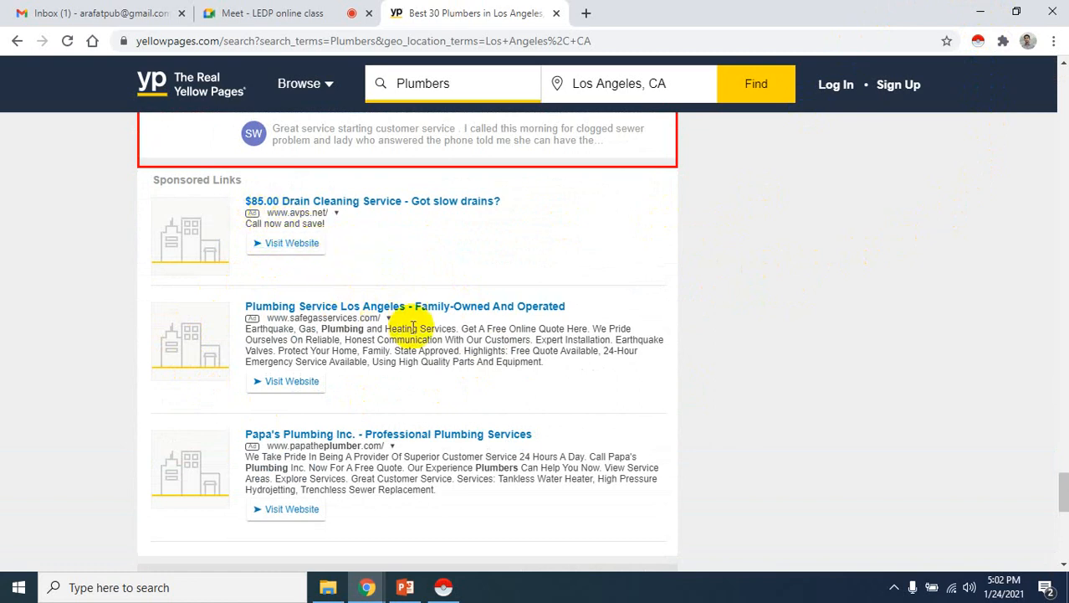
{"action": "scroll", "coordinate": [636, 318], "scroll_direction": "down", "scroll_amount": 2}
{"action": "scroll", "coordinate": [663, 340], "scroll_direction": "down", "scroll_amount": 2}
{"action": "scroll", "coordinate": [680, 336], "scroll_direction": "up", "scroll_amount": 1}
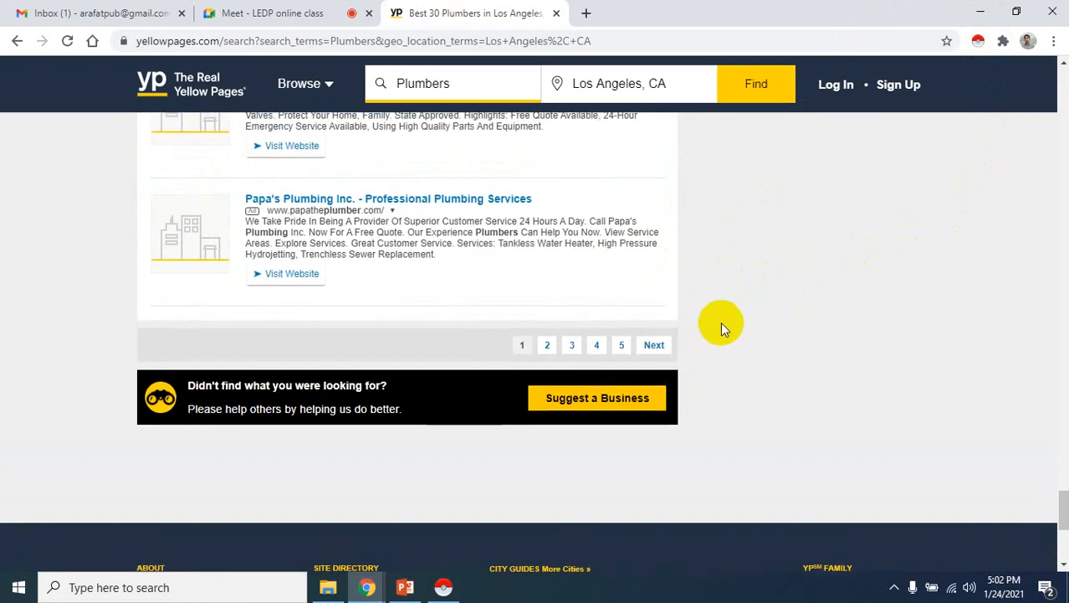
Step: Try to mark the results page's Next link as the scraper's next-page button, and bring the scraper window back
{"action": "left_click", "coordinate": [443, 587]}
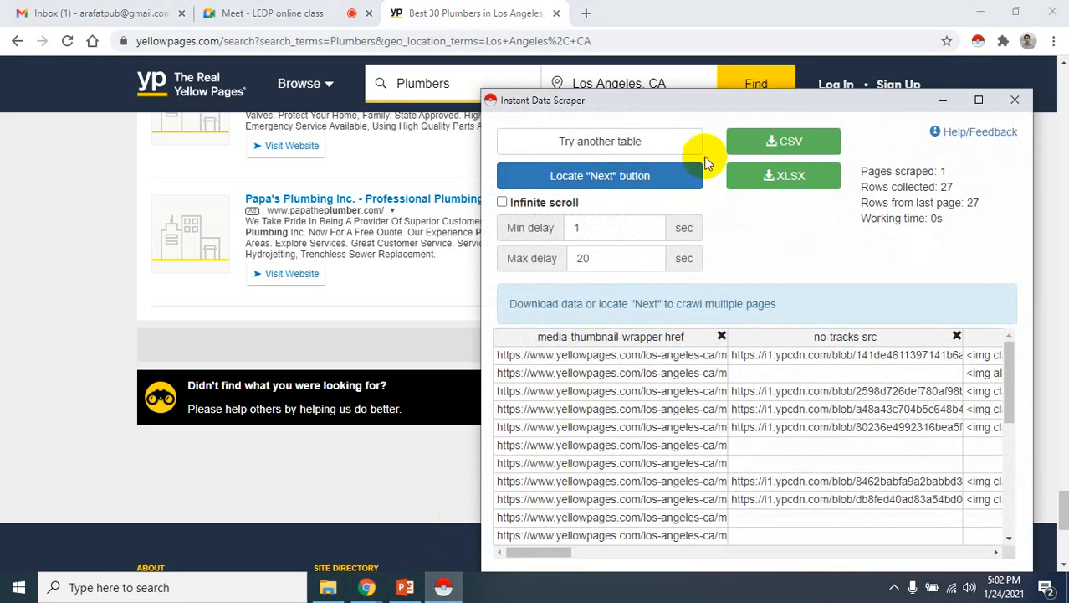
{"action": "left_click_drag", "start_coordinate": [746, 100], "coordinate": [890, 106]}
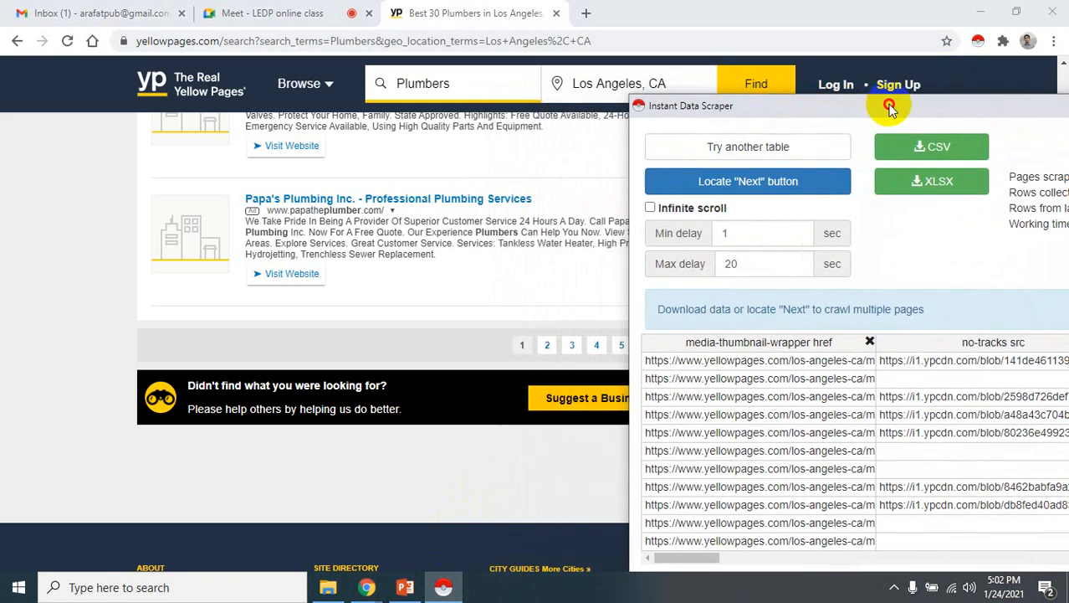
{"action": "left_click", "coordinate": [772, 192]}
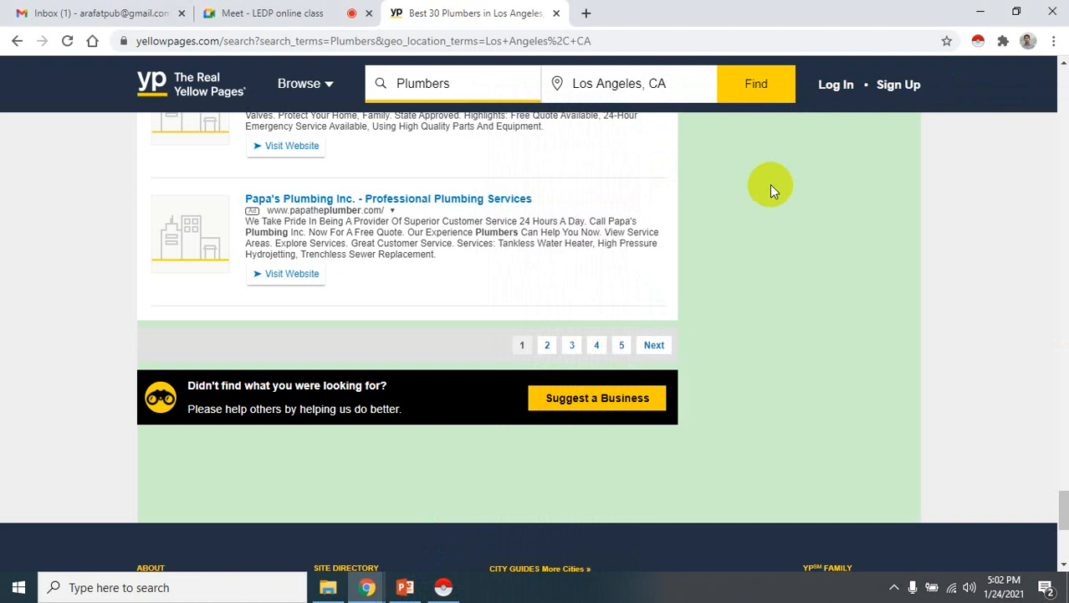
{"action": "left_click", "coordinate": [657, 345]}
{"action": "mouse_move", "coordinate": [444, 587]}
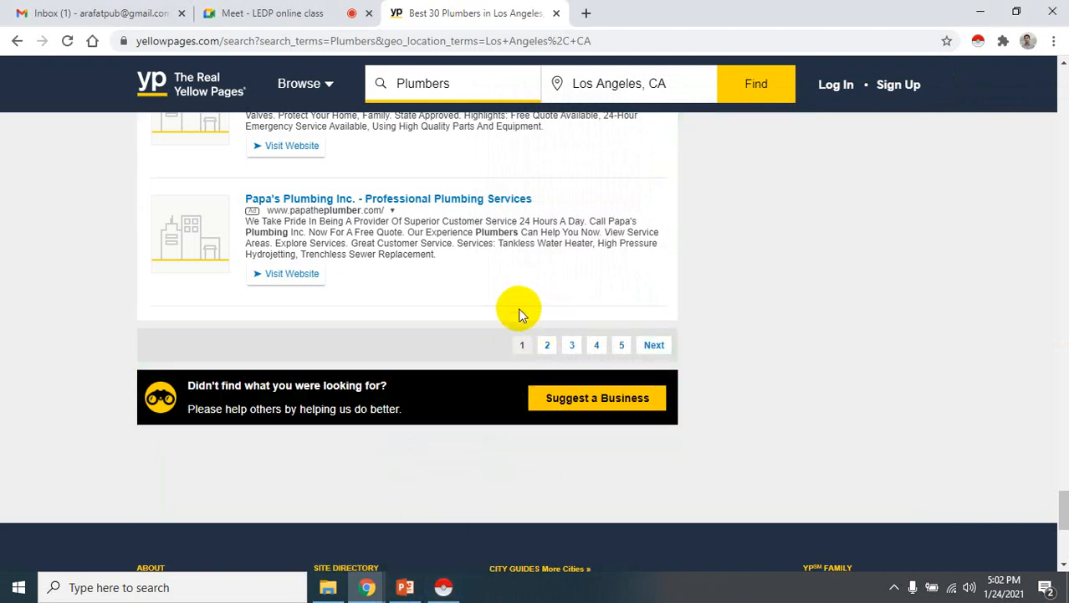
{"action": "left_click", "coordinate": [436, 589]}
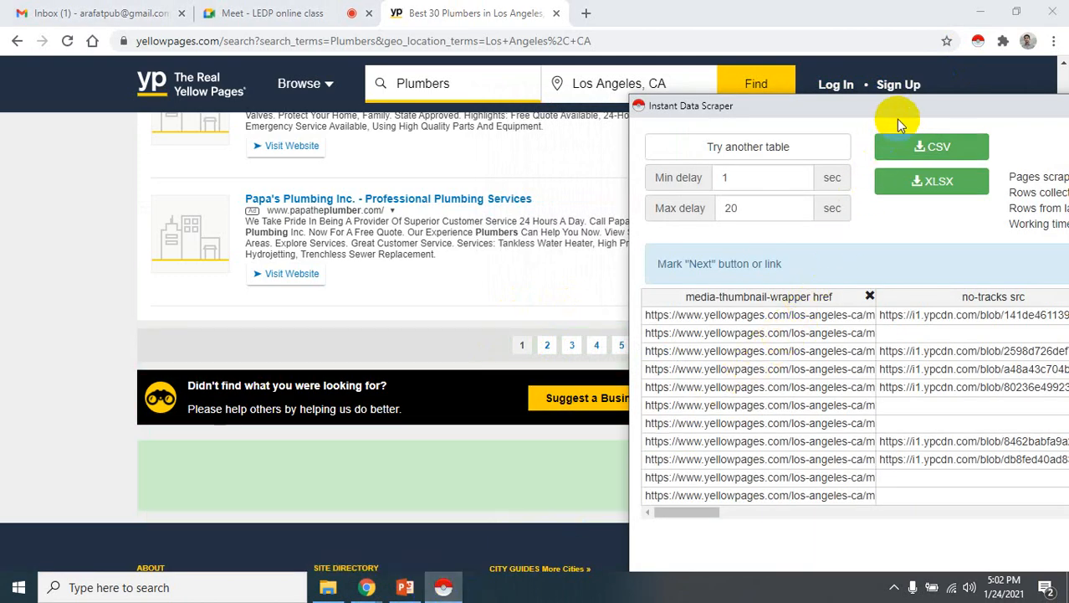
Step: Reposition the scraper window over the page and review the collected rows in its data preview
{"action": "left_click_drag", "start_coordinate": [906, 108], "coordinate": [549, 73]}
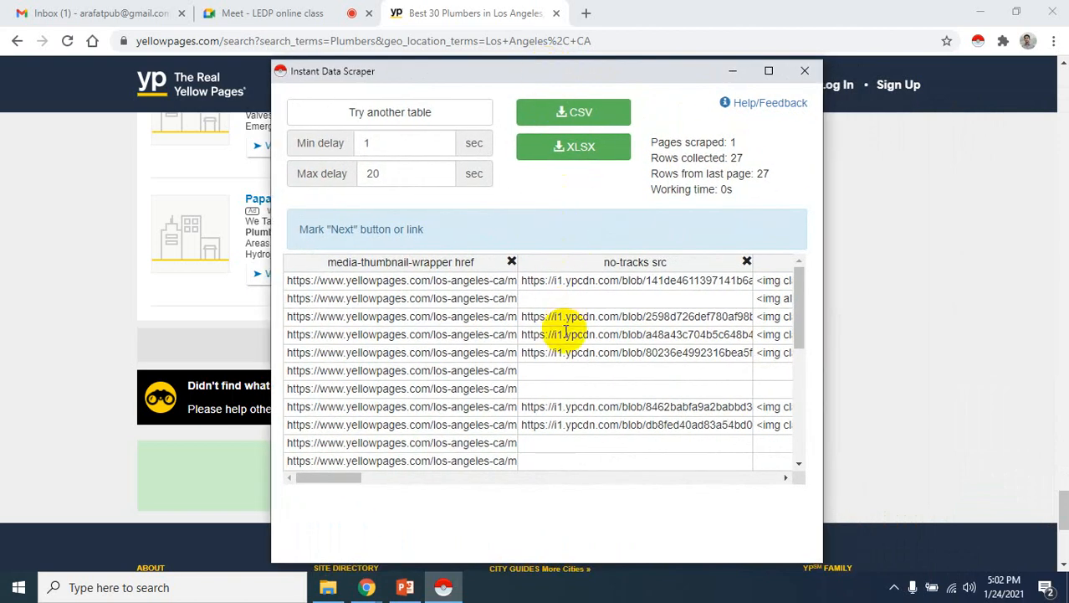
{"action": "scroll", "coordinate": [597, 372], "scroll_direction": "down", "scroll_amount": 4}
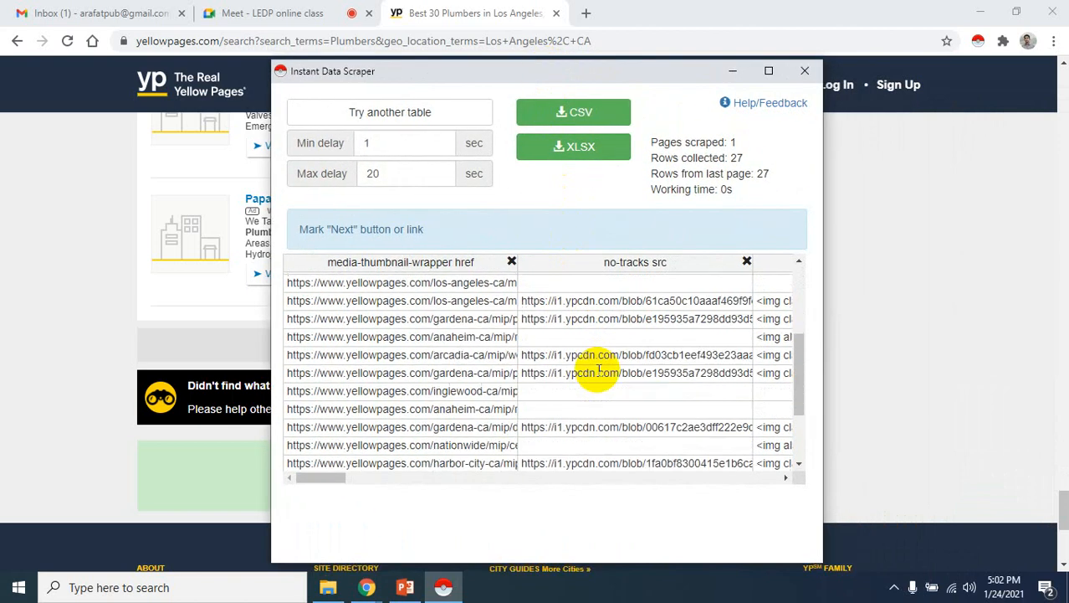
{"action": "scroll", "coordinate": [597, 372], "scroll_direction": "up", "scroll_amount": 4}
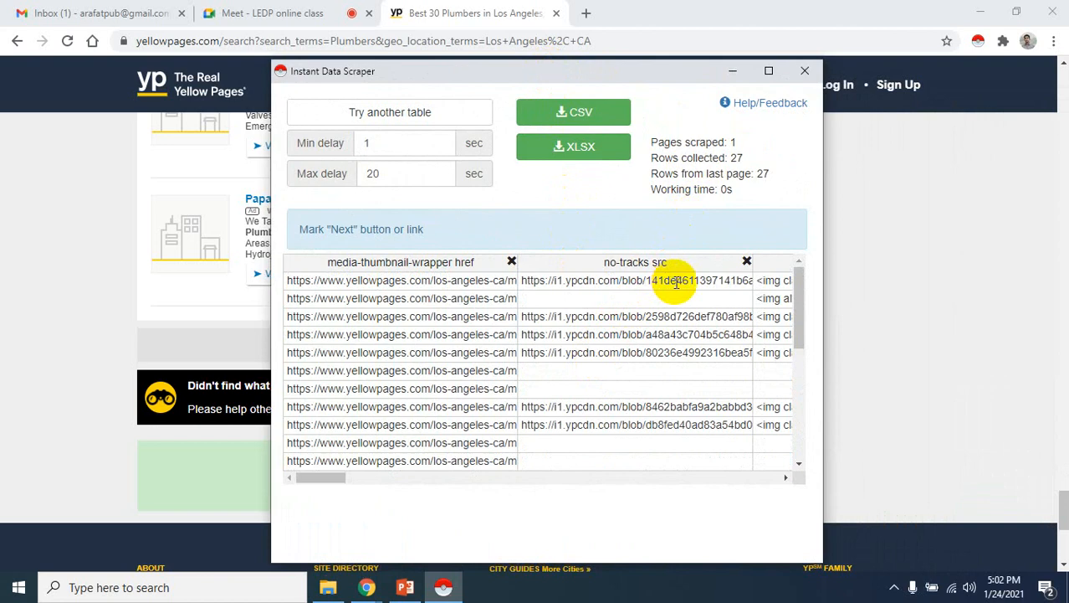
{"action": "left_click_drag", "start_coordinate": [602, 71], "coordinate": [740, 69]}
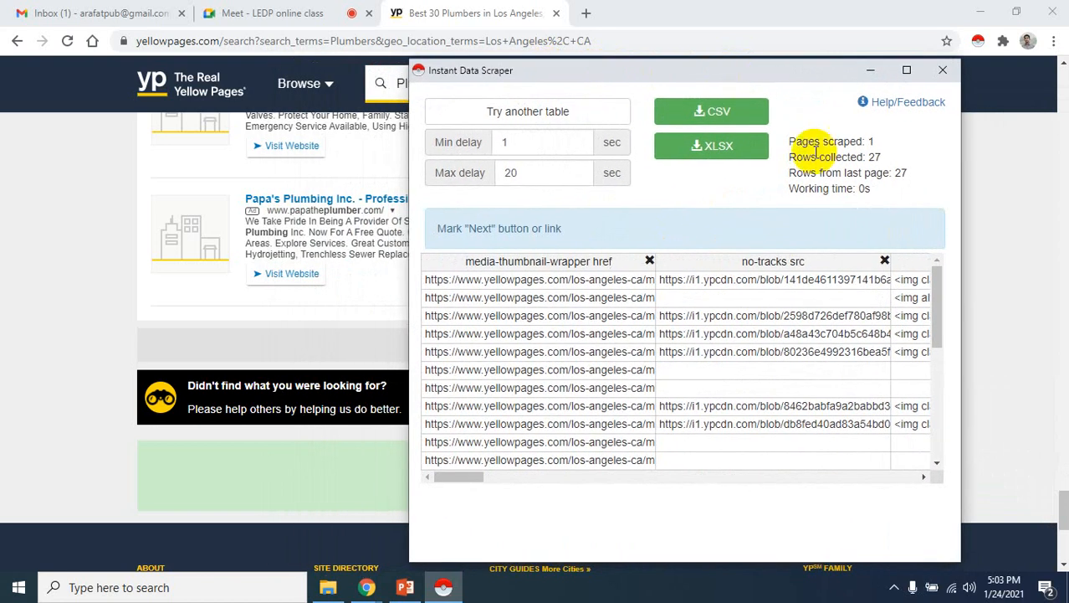
Step: Export the scraped data as XLSX and open the downloaded file in Excel, accepting recovery of its content
{"action": "left_click", "coordinate": [710, 162]}
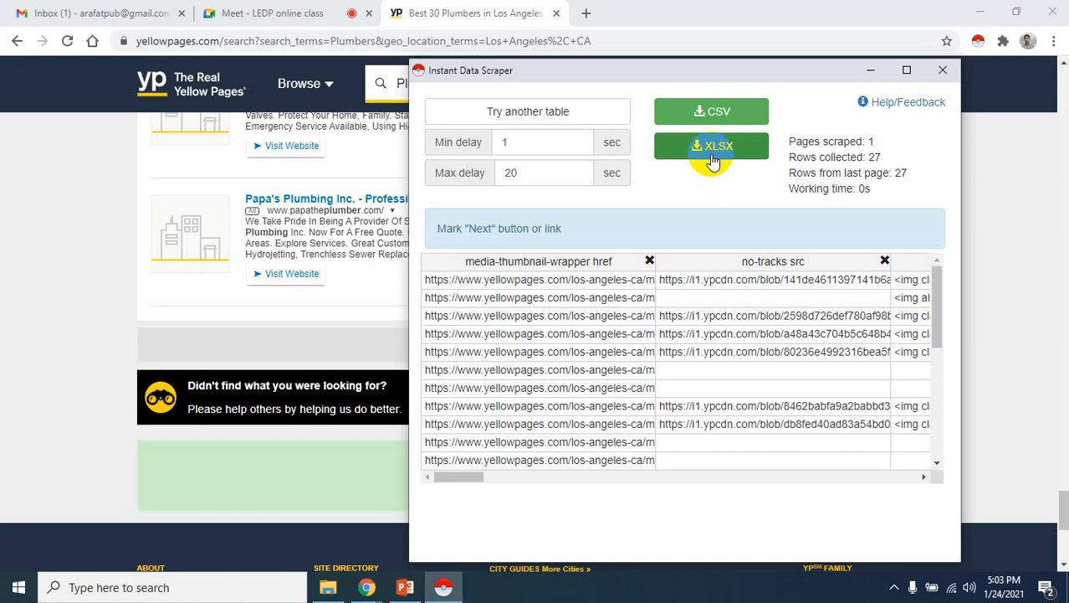
{"action": "left_click", "coordinate": [711, 161]}
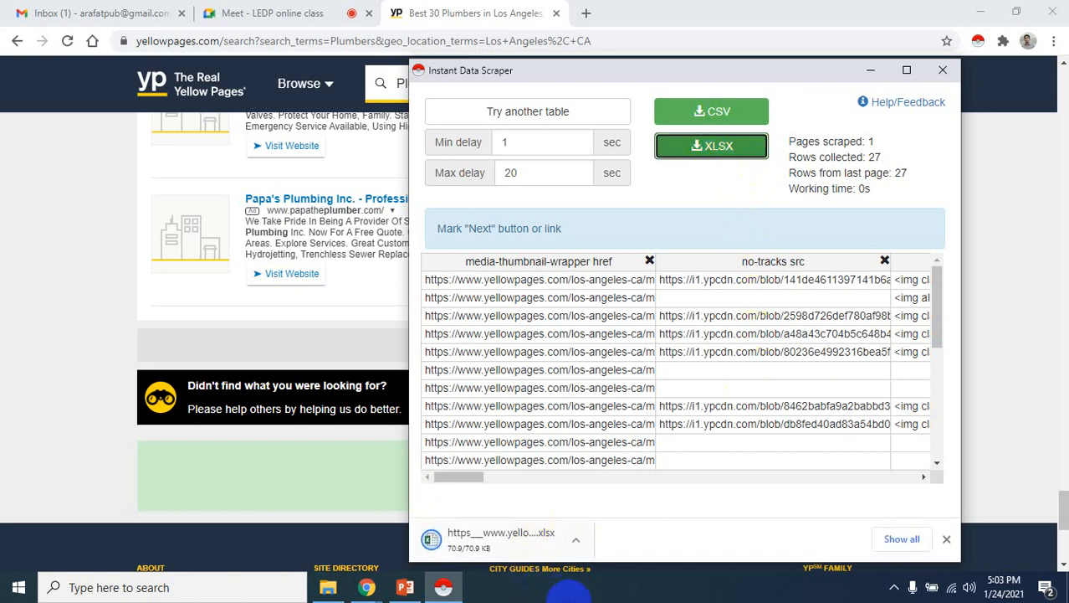
{"action": "left_click", "coordinate": [575, 540]}
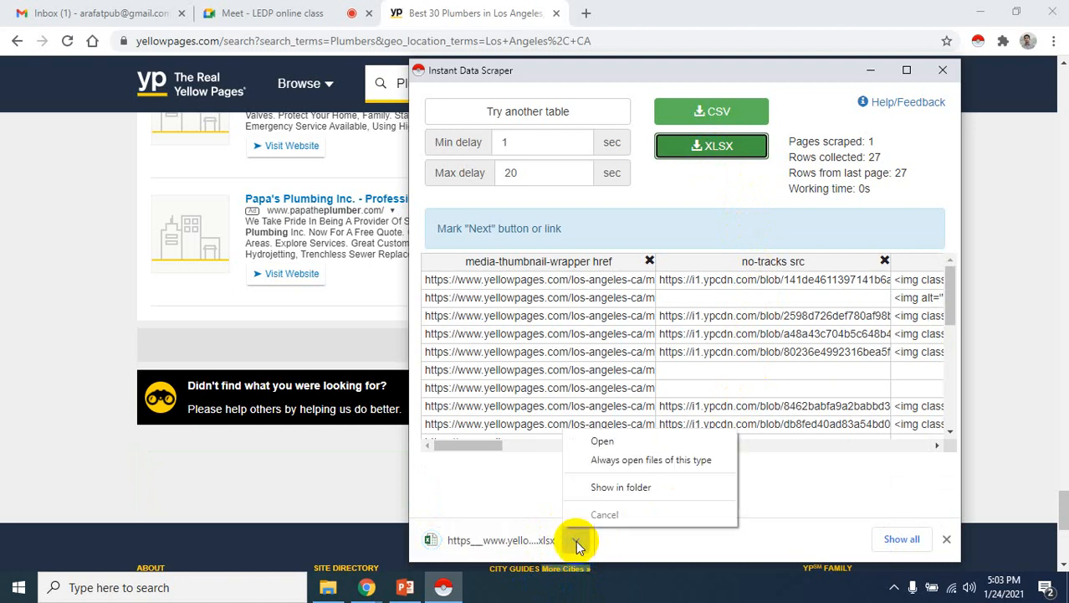
{"action": "left_click", "coordinate": [623, 442]}
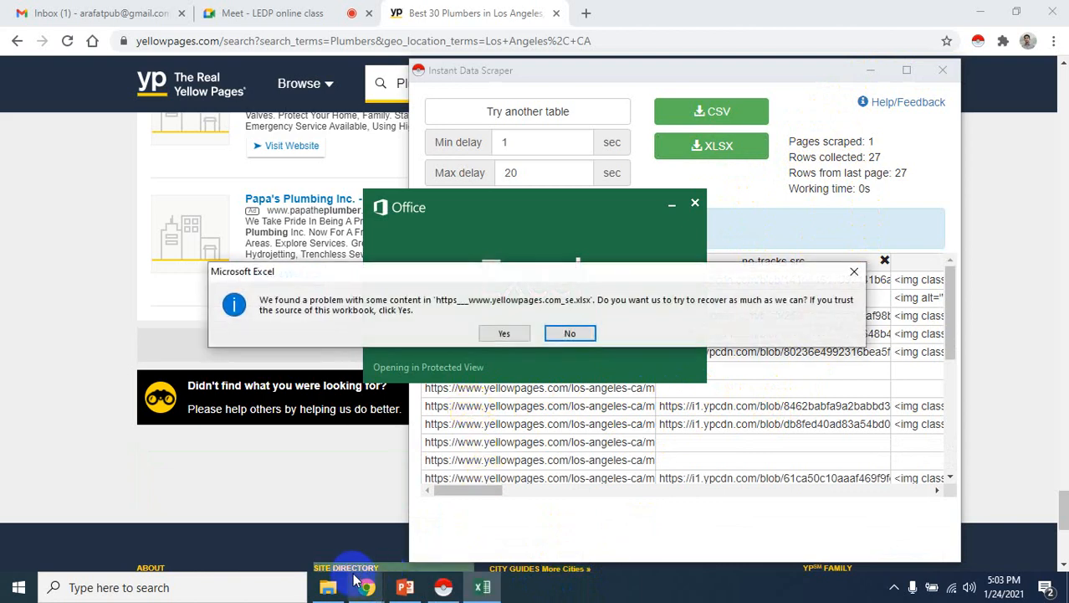
{"action": "left_click", "coordinate": [510, 333]}
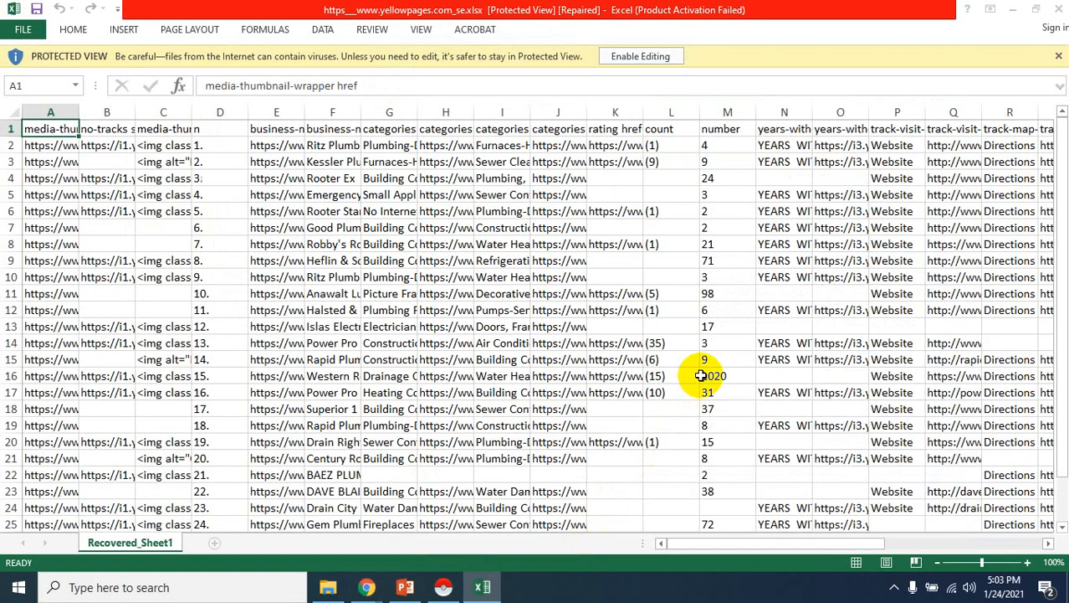
Step: Look over the exported columns, enable editing of the protected workbook and dismiss the repair report
{"action": "left_click", "coordinate": [694, 441]}
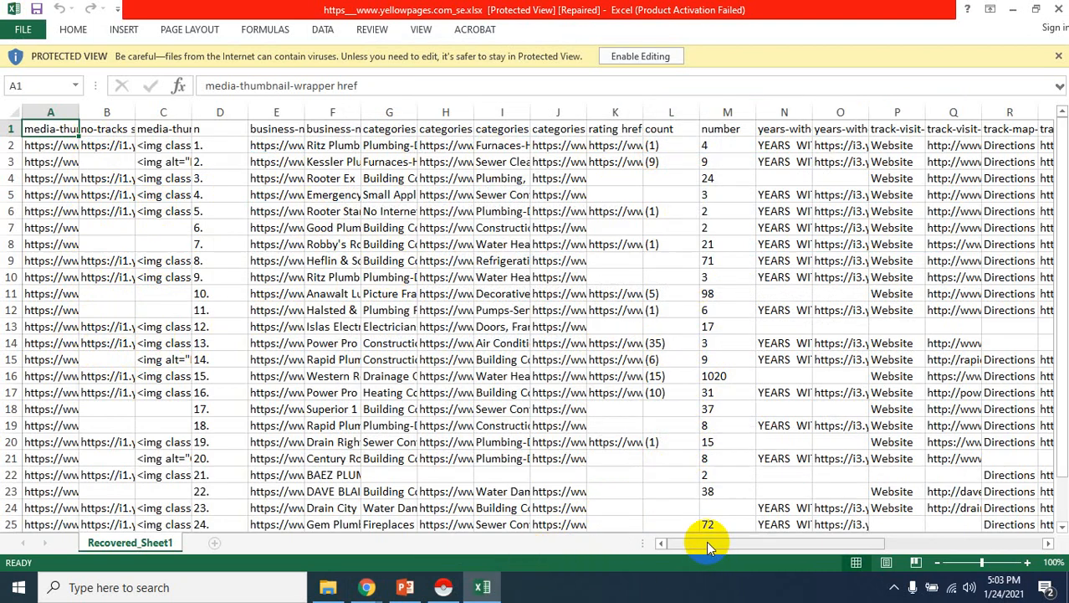
{"action": "left_click_drag", "start_coordinate": [710, 544], "coordinate": [758, 544]}
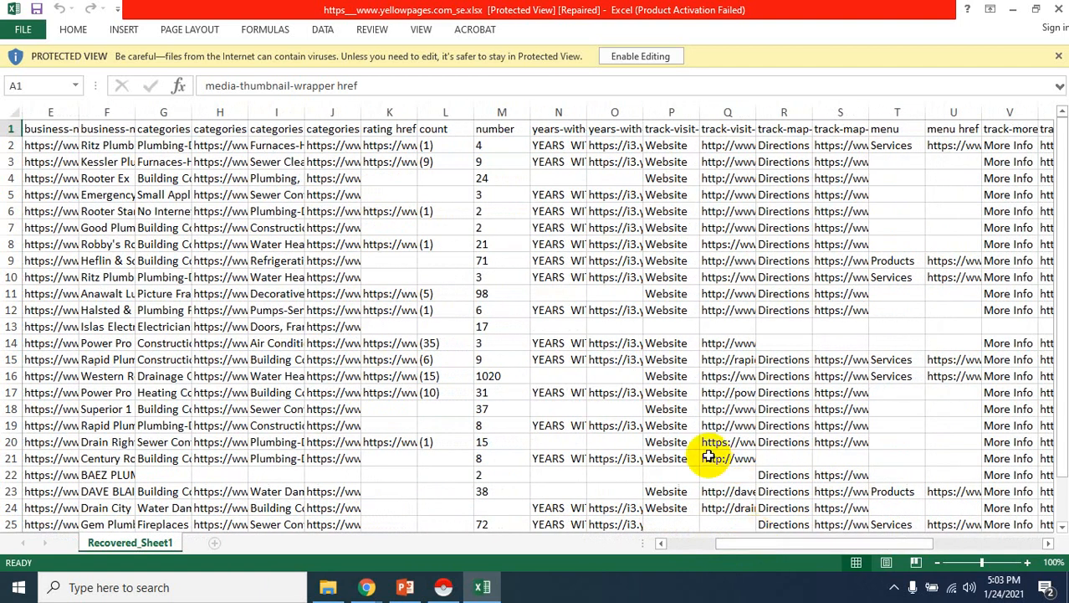
{"action": "left_click", "coordinate": [550, 149]}
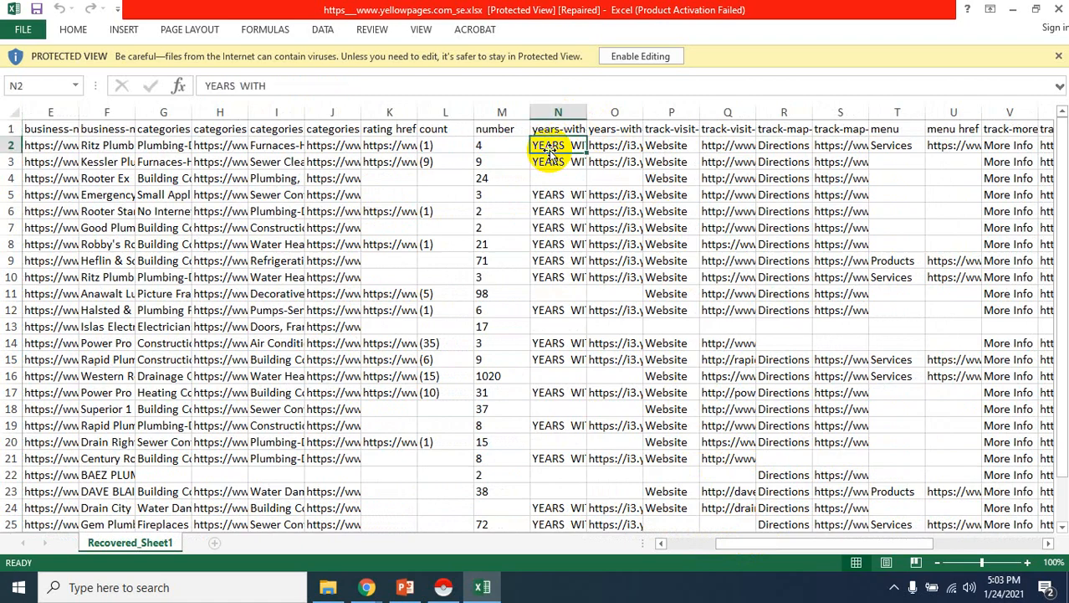
{"action": "left_click", "coordinate": [641, 57]}
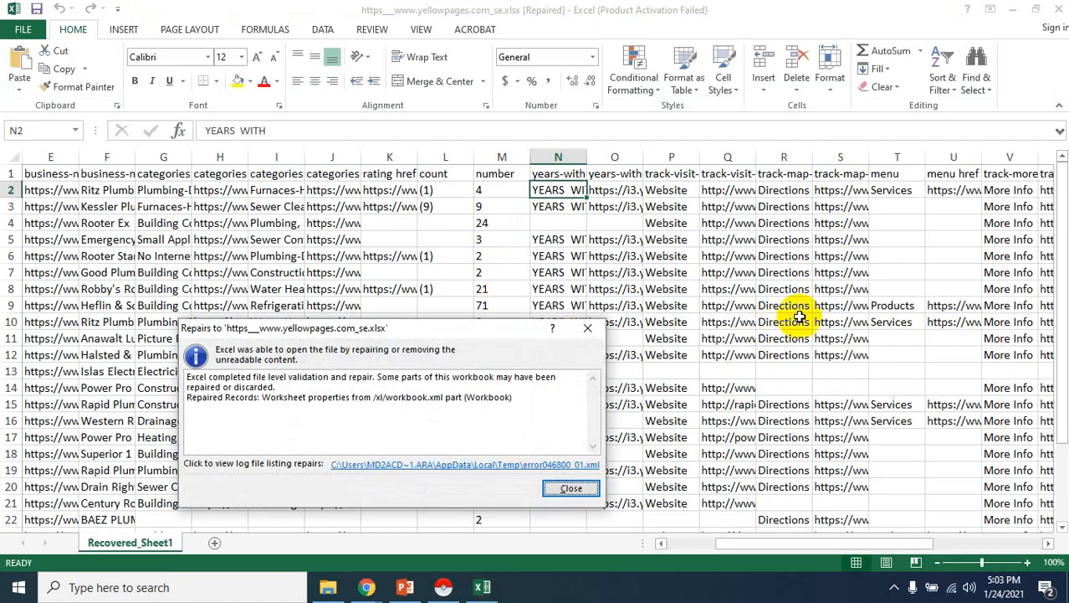
{"action": "left_click", "coordinate": [569, 491]}
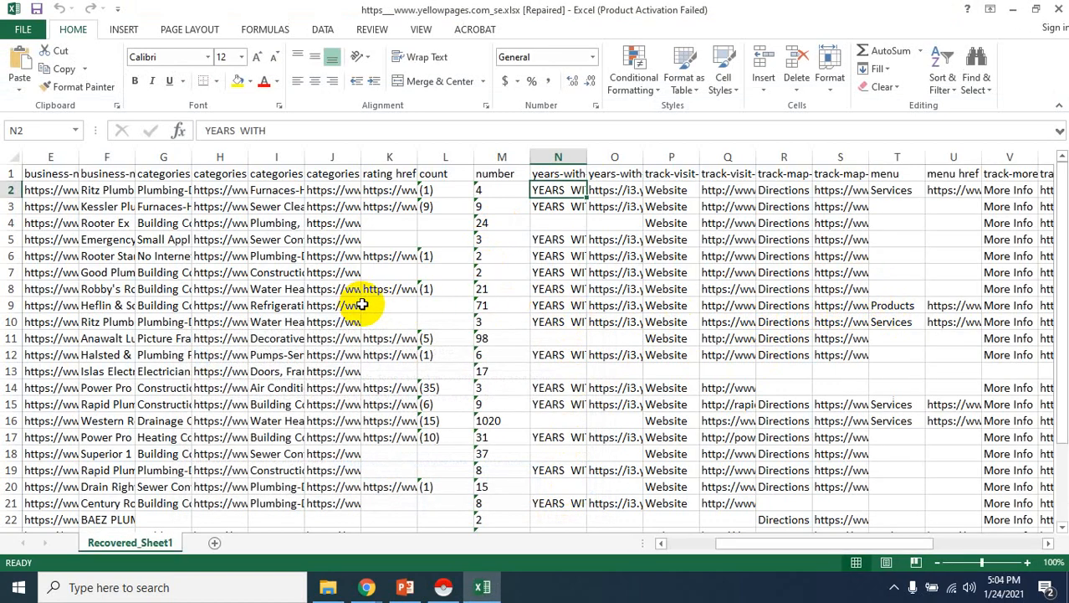
Step: Switch to the Instant Data Scraper window and examine the thumbnail and business-link columns of its data preview
{"action": "left_click", "coordinate": [443, 586]}
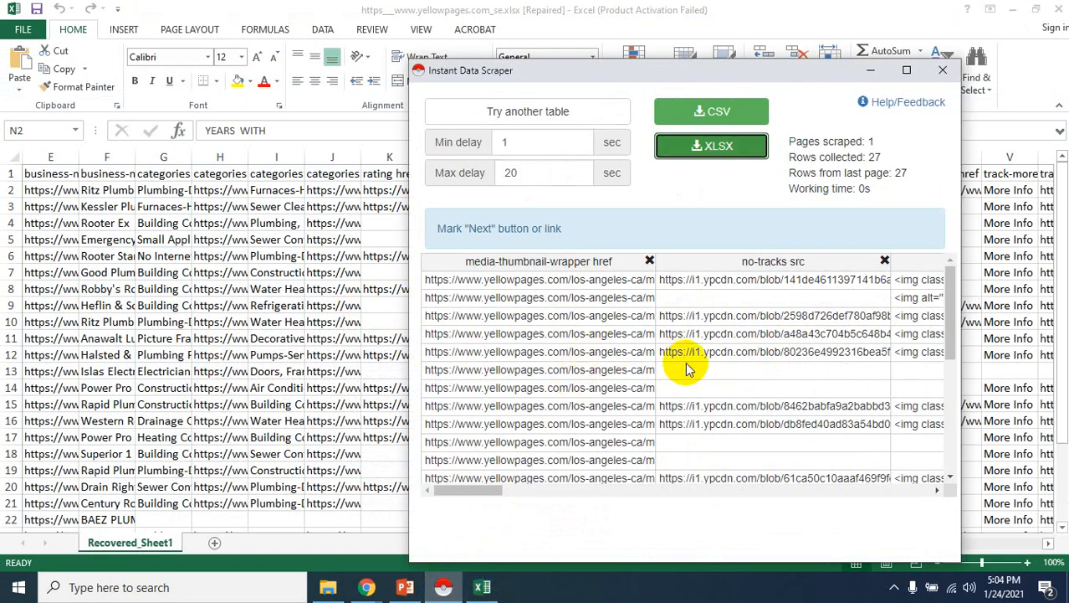
{"action": "left_click_drag", "start_coordinate": [484, 492], "coordinate": [447, 492]}
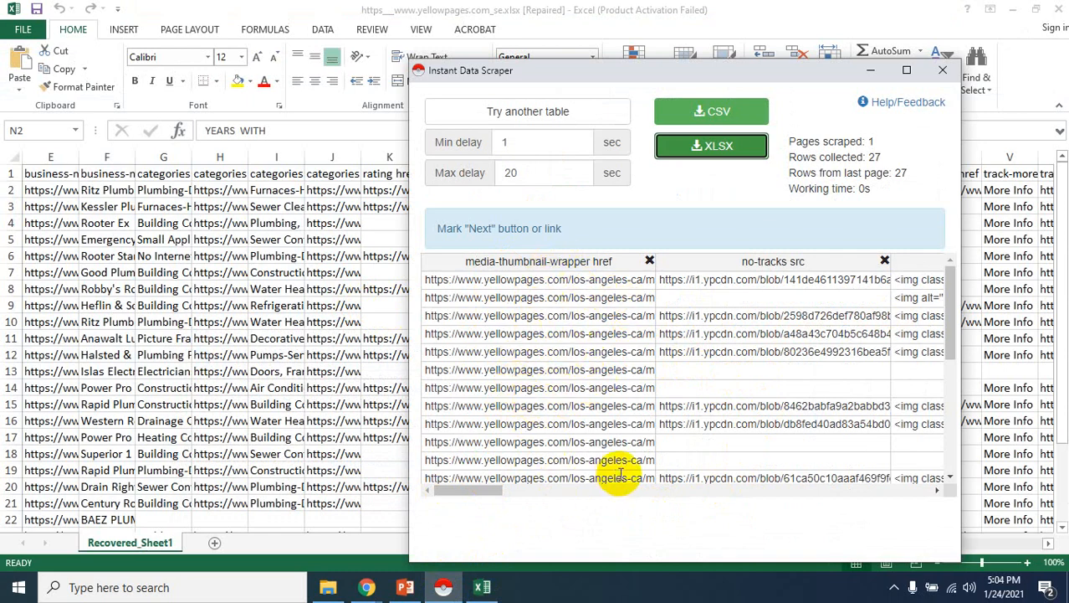
{"action": "left_click_drag", "start_coordinate": [447, 492], "coordinate": [511, 495]}
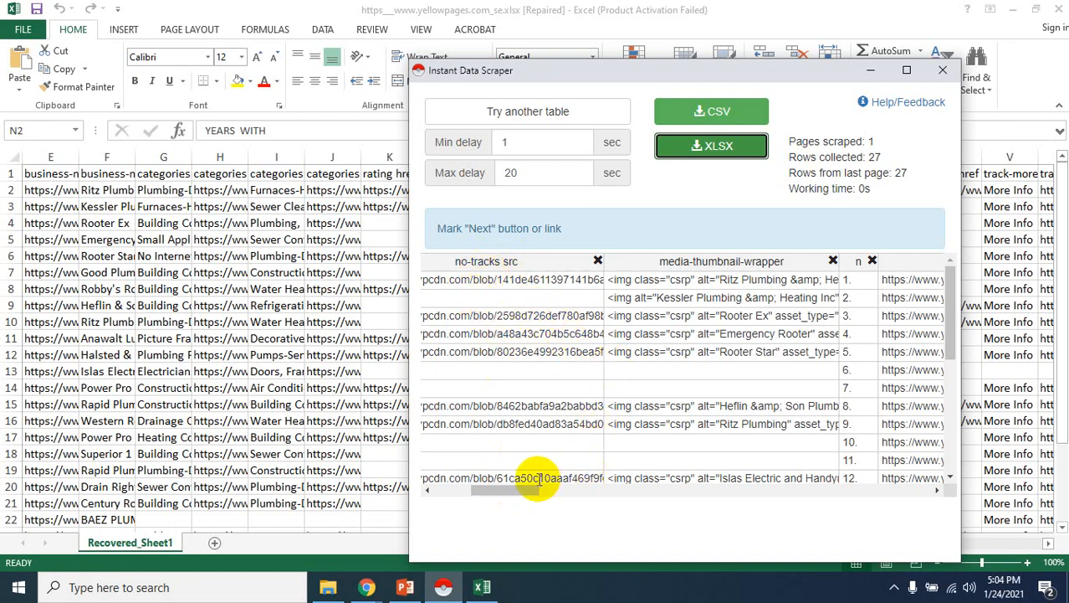
{"action": "left_click_drag", "start_coordinate": [514, 495], "coordinate": [538, 493]}
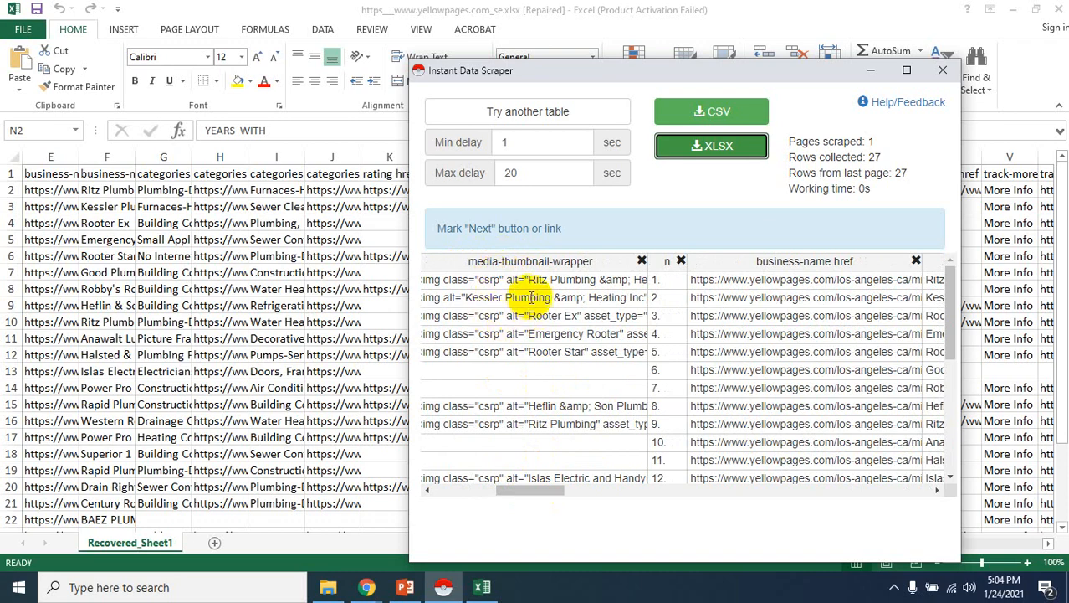
Step: Switch to the Chrome window with the Yellow Pages plumber results and look back up through the outlined listings
{"action": "left_click", "coordinate": [366, 586]}
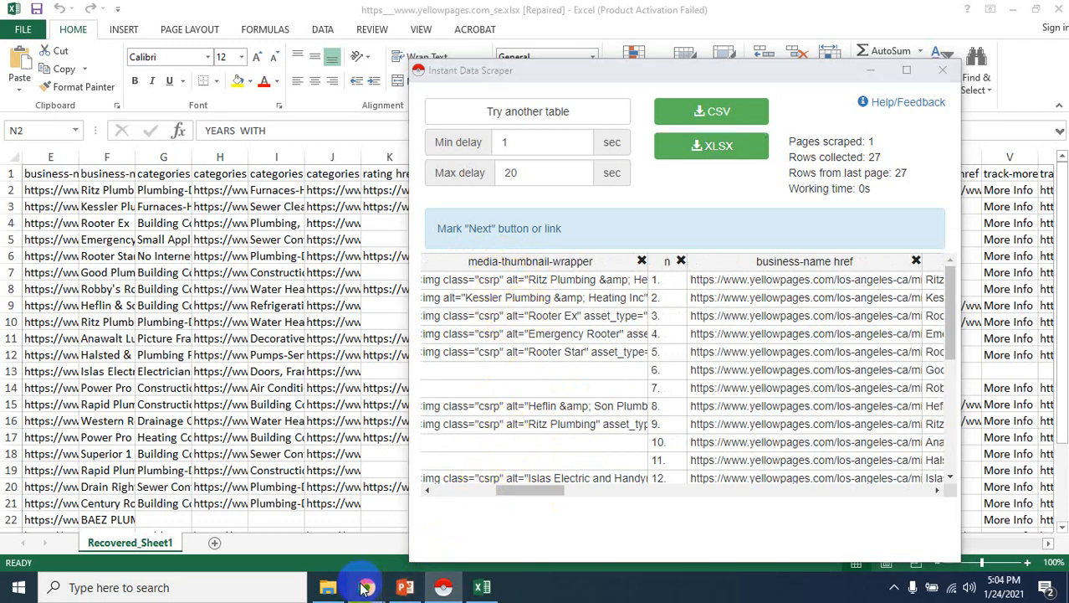
{"action": "left_click", "coordinate": [359, 537]}
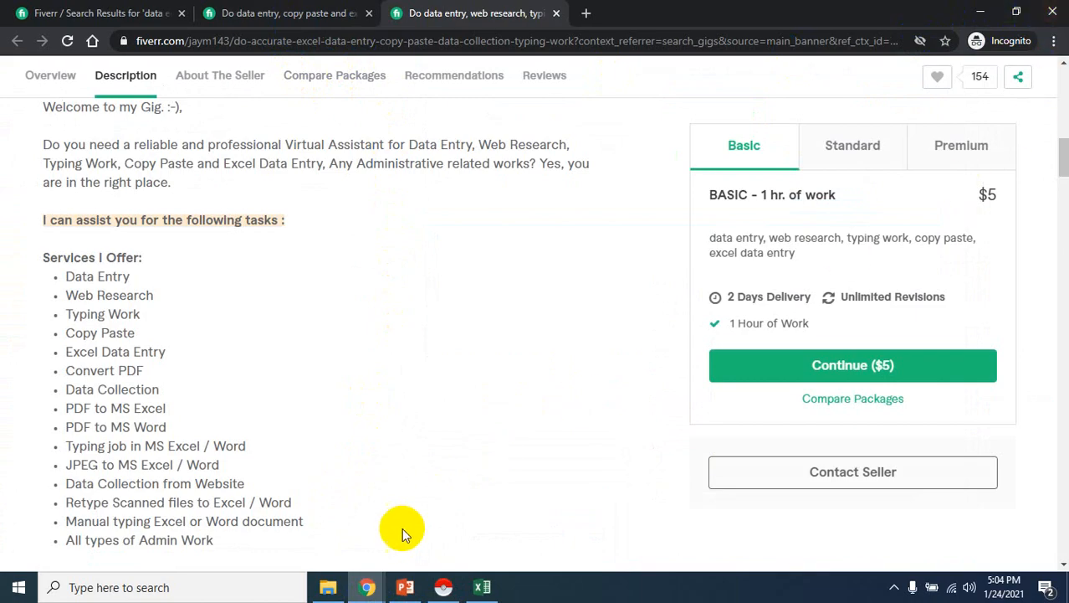
{"action": "left_click", "coordinate": [372, 590]}
{"action": "mouse_move", "coordinate": [368, 588]}
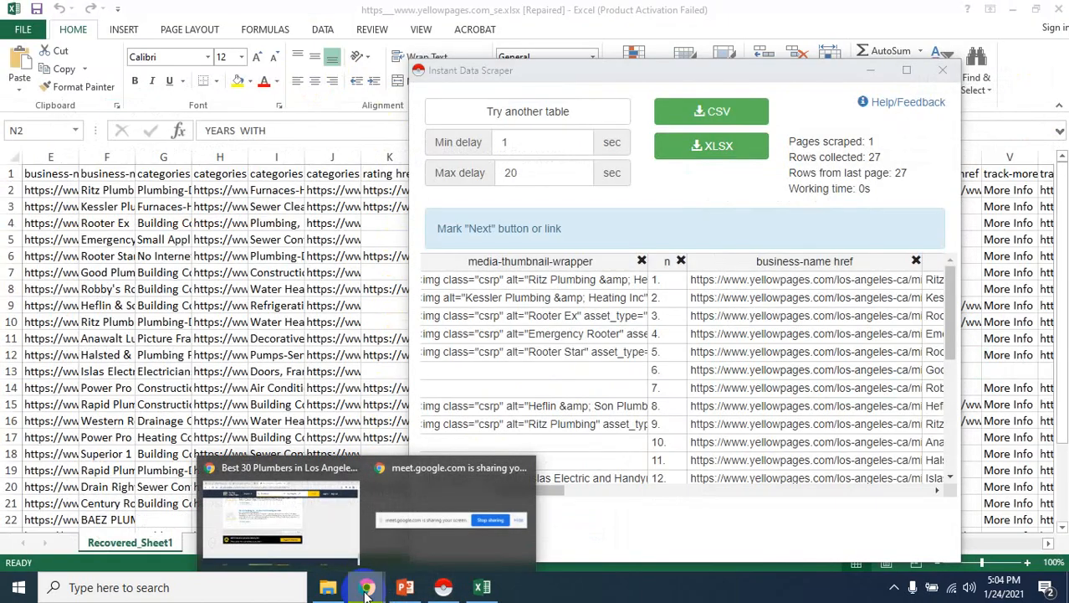
{"action": "left_click", "coordinate": [287, 529]}
{"action": "scroll", "coordinate": [424, 375], "scroll_direction": "up", "scroll_amount": 15}
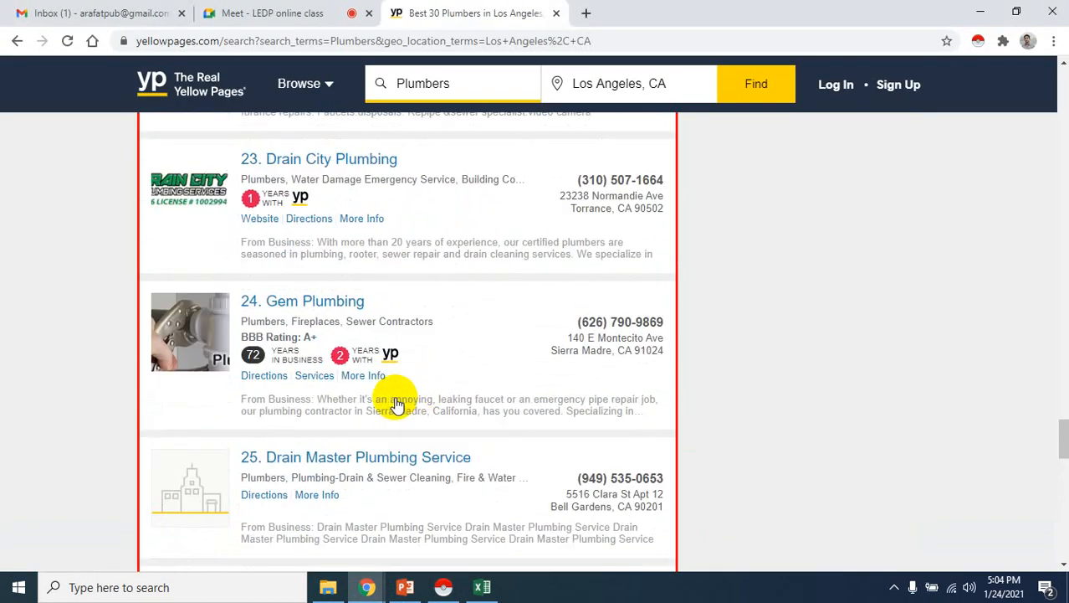
{"action": "scroll", "coordinate": [218, 348], "scroll_direction": "up", "scroll_amount": 3}
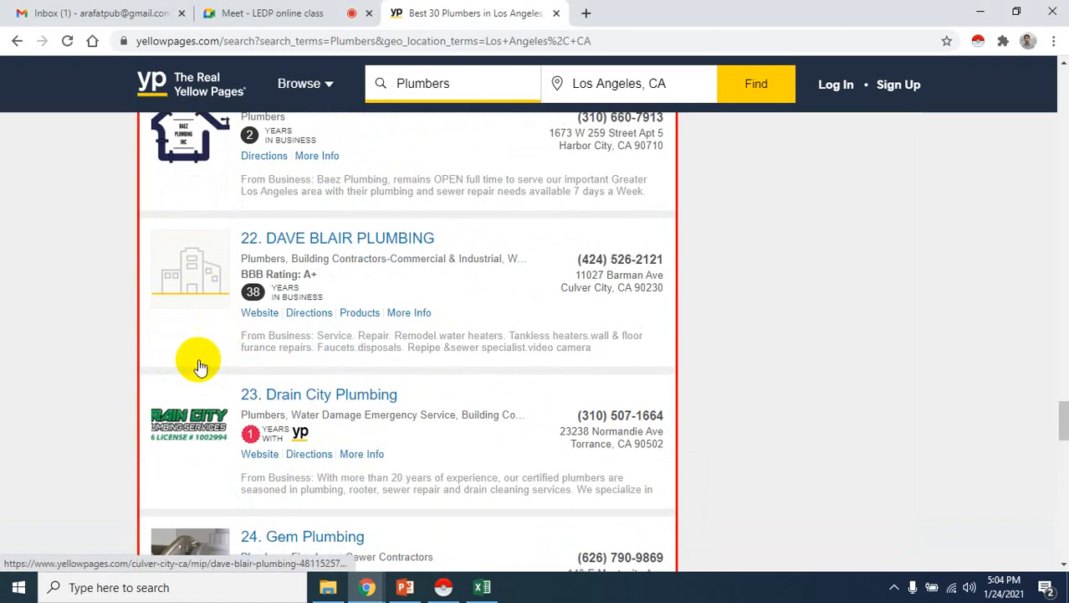
Step: Return to the scraper, find its business-name column and view the first outlined listings on the results page alongside it
{"action": "left_click", "coordinate": [443, 587]}
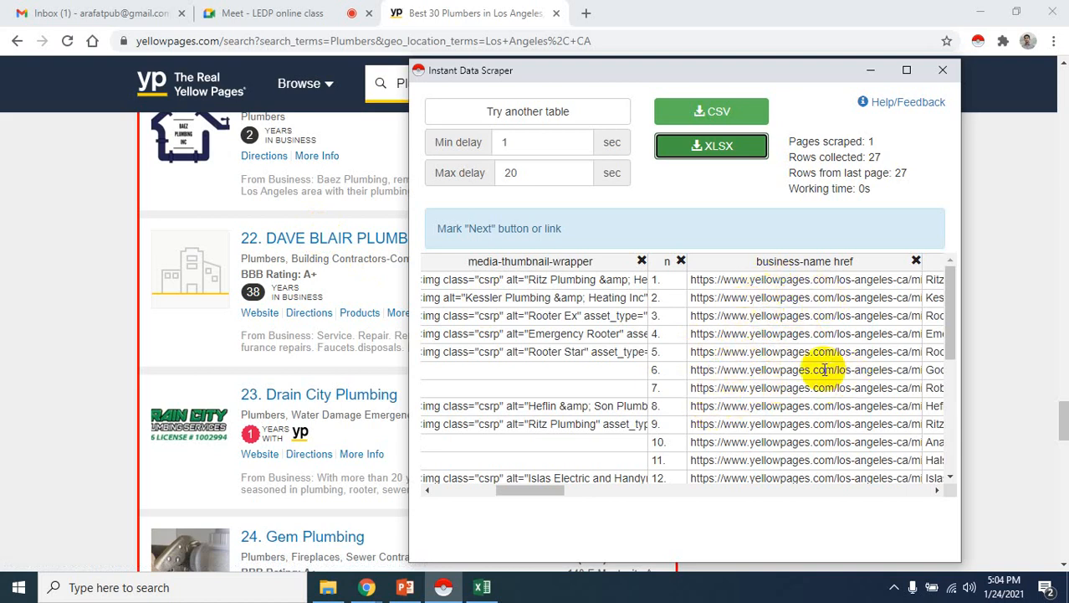
{"action": "left_click_drag", "start_coordinate": [524, 486], "coordinate": [568, 486]}
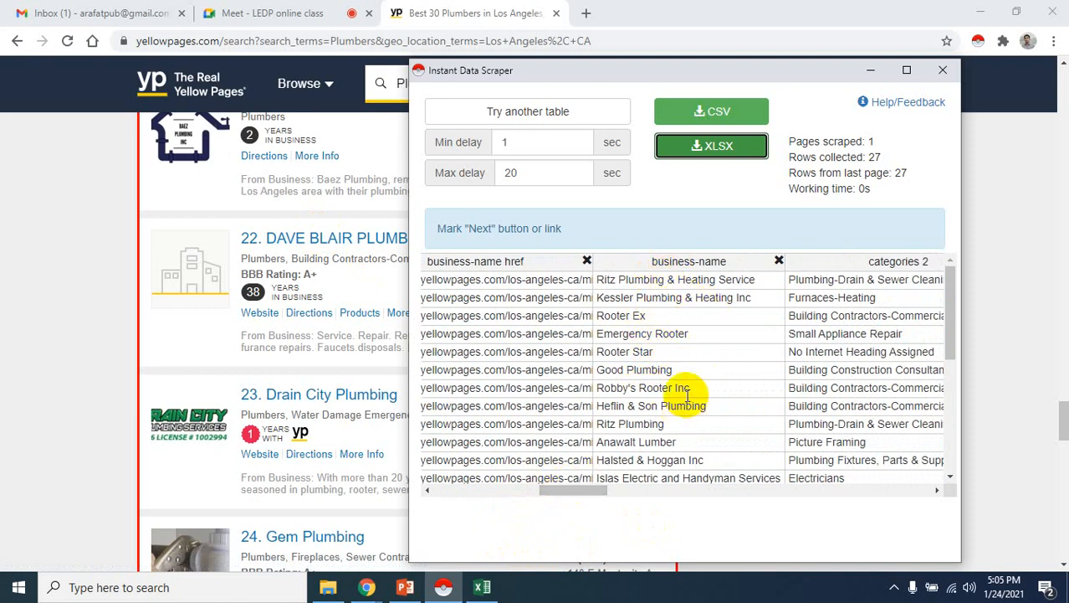
{"action": "scroll", "coordinate": [289, 390], "scroll_direction": "up", "scroll_amount": 18}
{"action": "scroll", "coordinate": [295, 394], "scroll_direction": "up", "scroll_amount": 18}
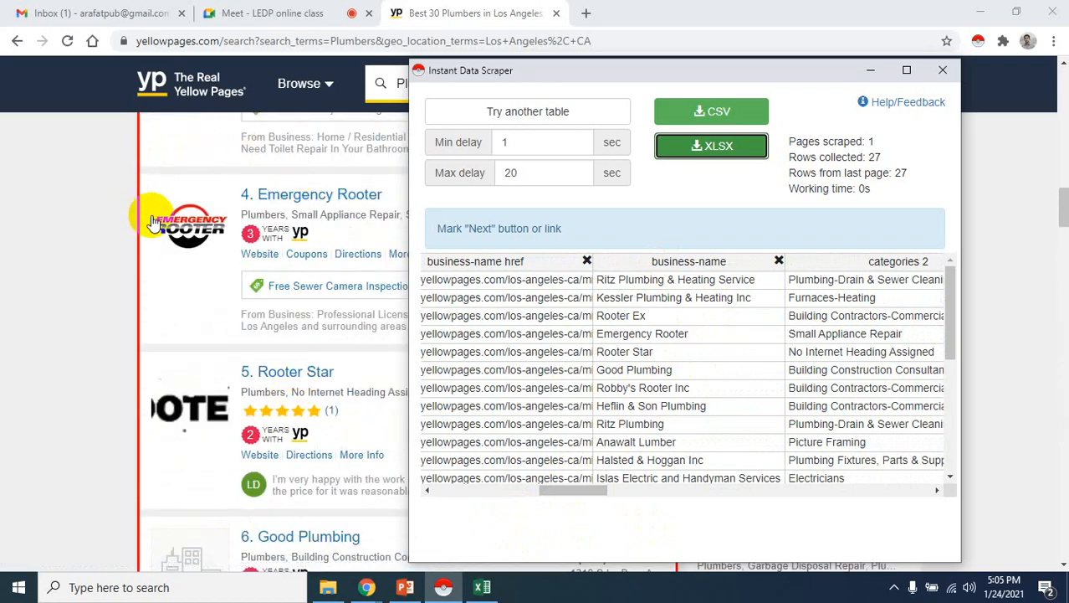
{"action": "scroll", "coordinate": [289, 381], "scroll_direction": "up", "scroll_amount": 7}
{"action": "scroll", "coordinate": [279, 356], "scroll_direction": "up", "scroll_amount": 1}
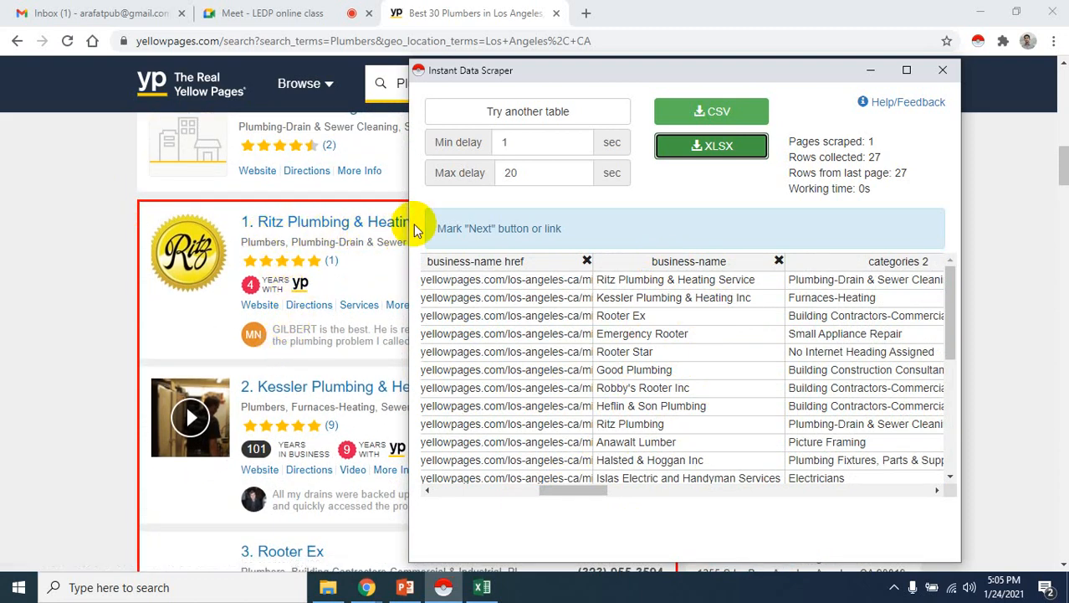
Step: Move the scraper window off the listing titles and compare the scraped business names with the listings on the page
{"action": "left_click_drag", "start_coordinate": [618, 74], "coordinate": [652, 66]}
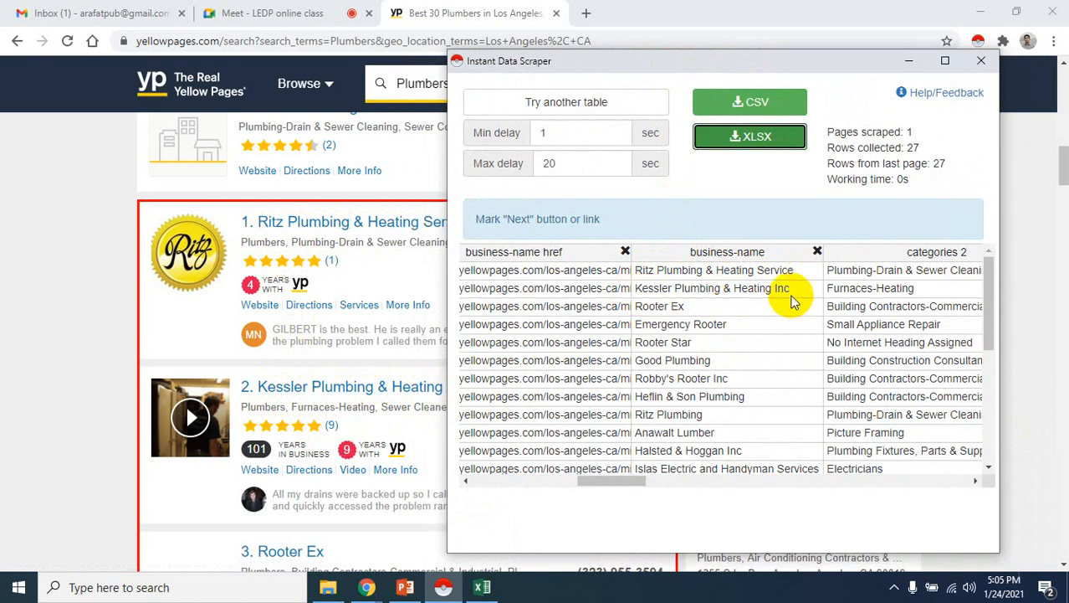
{"action": "scroll", "coordinate": [335, 381], "scroll_direction": "down", "scroll_amount": 1}
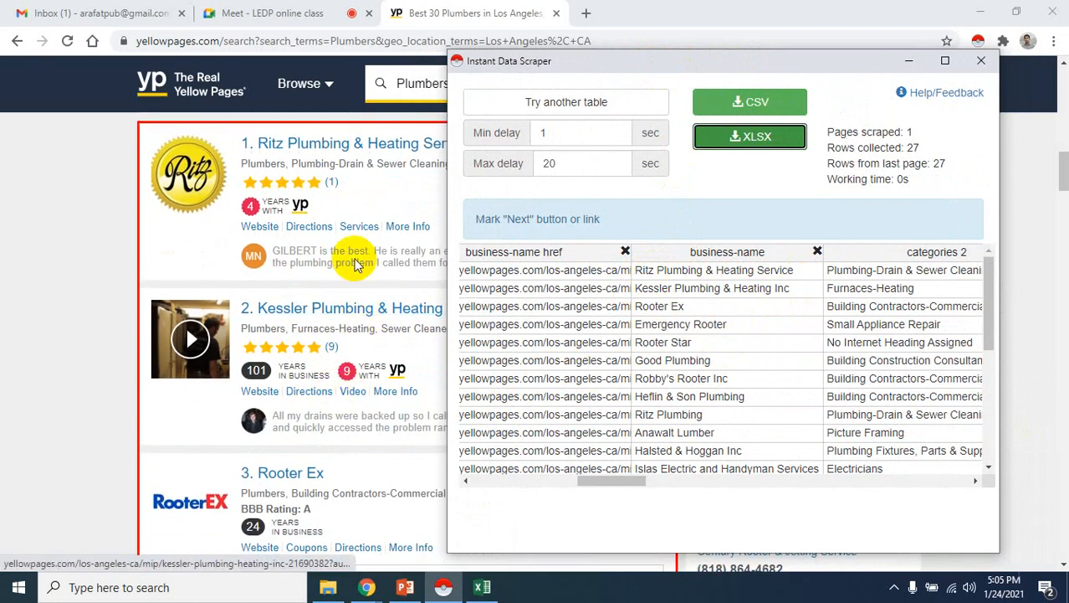
{"action": "scroll", "coordinate": [312, 492], "scroll_direction": "down", "scroll_amount": 1}
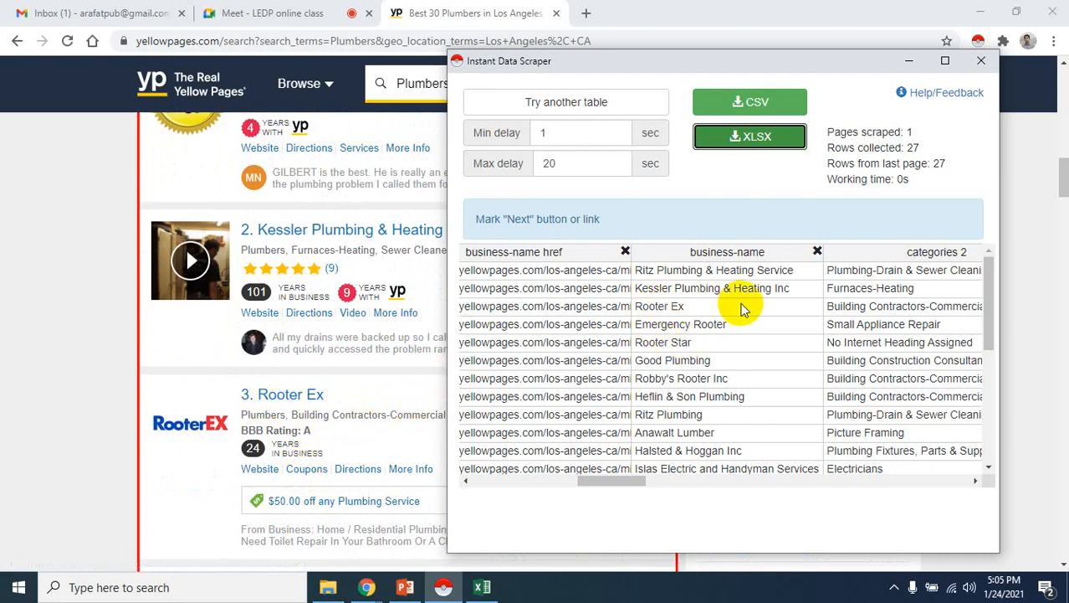
{"action": "scroll", "coordinate": [370, 452], "scroll_direction": "down", "scroll_amount": 4}
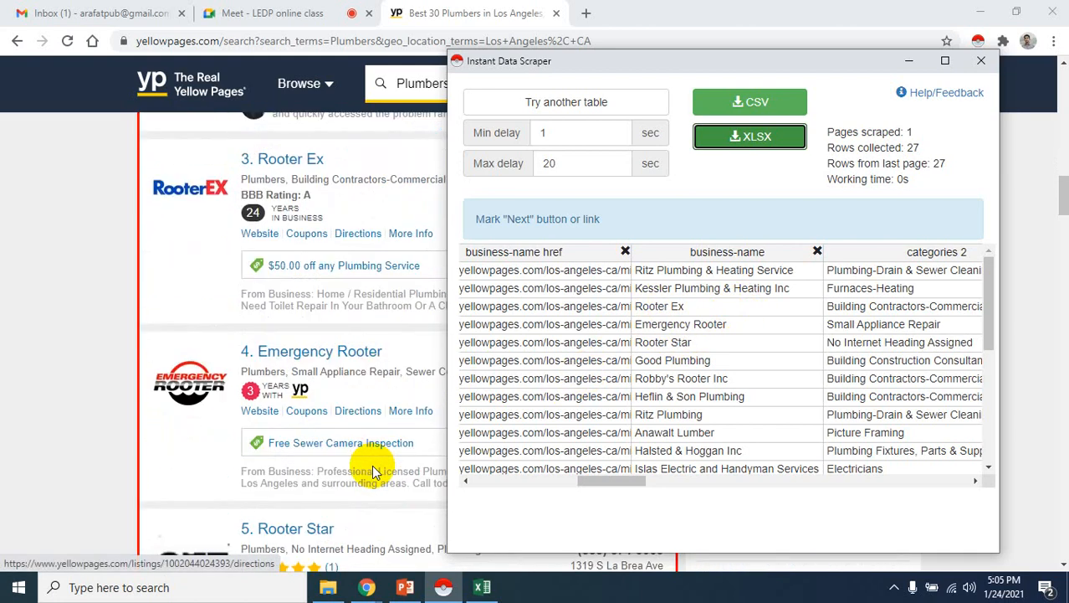
{"action": "scroll", "coordinate": [366, 418], "scroll_direction": "up", "scroll_amount": 1}
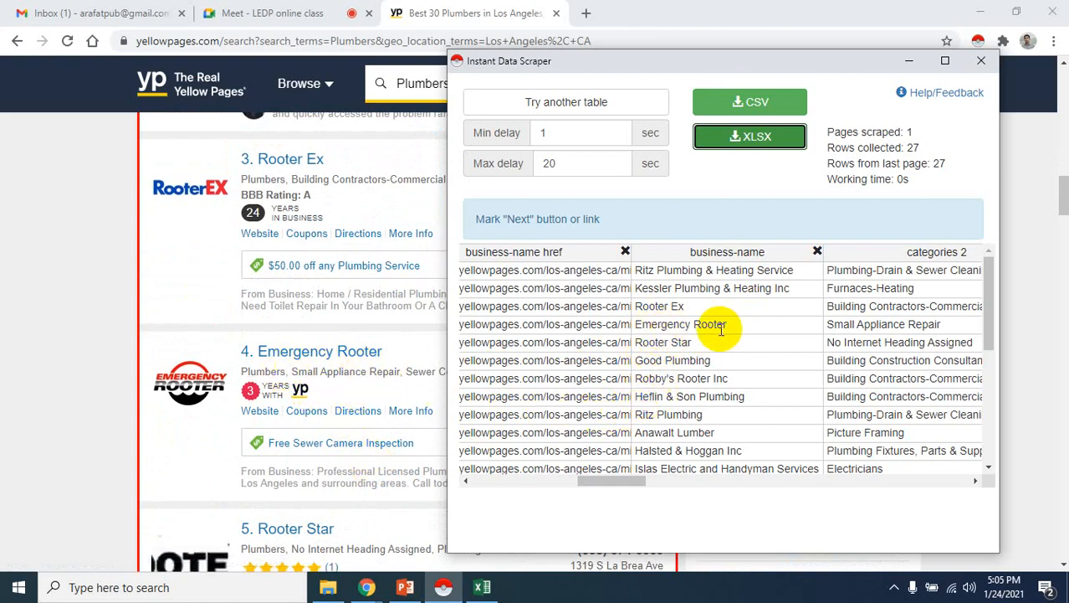
{"action": "scroll", "coordinate": [703, 368], "scroll_direction": "down", "scroll_amount": 5}
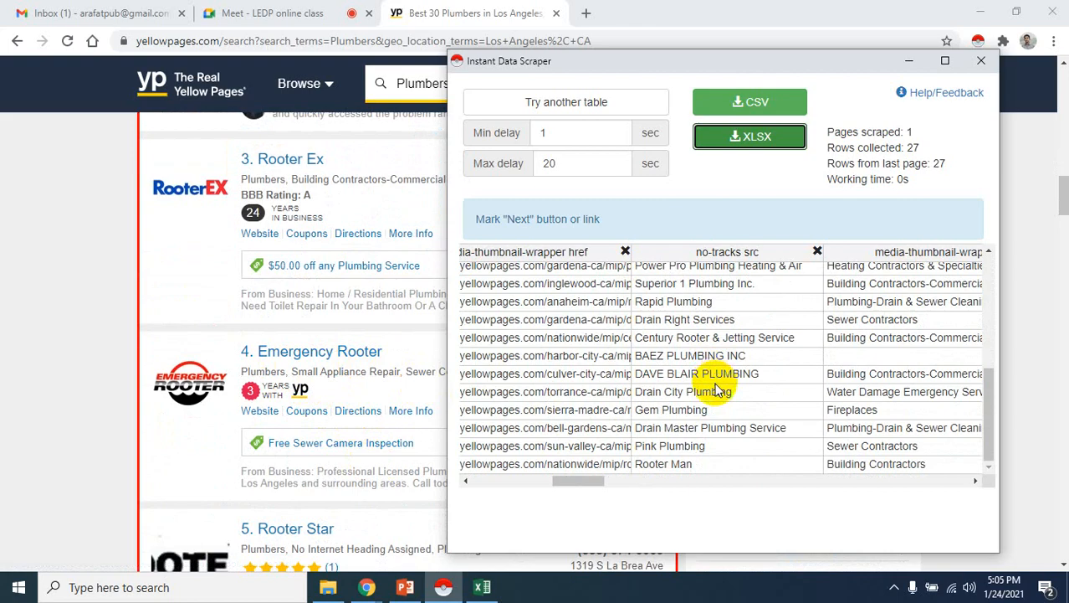
{"action": "scroll", "coordinate": [715, 389], "scroll_direction": "up", "scroll_amount": 5}
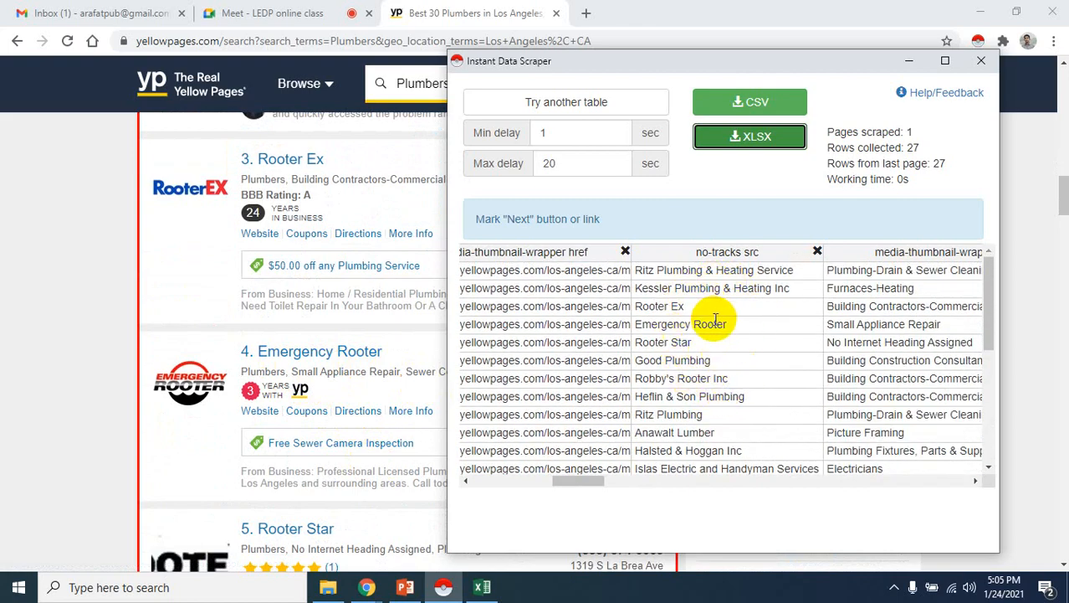
Step: Check the scraped category, review count and years columns in the preview against the first plumber listings
{"action": "left_click_drag", "start_coordinate": [568, 484], "coordinate": [593, 484]}
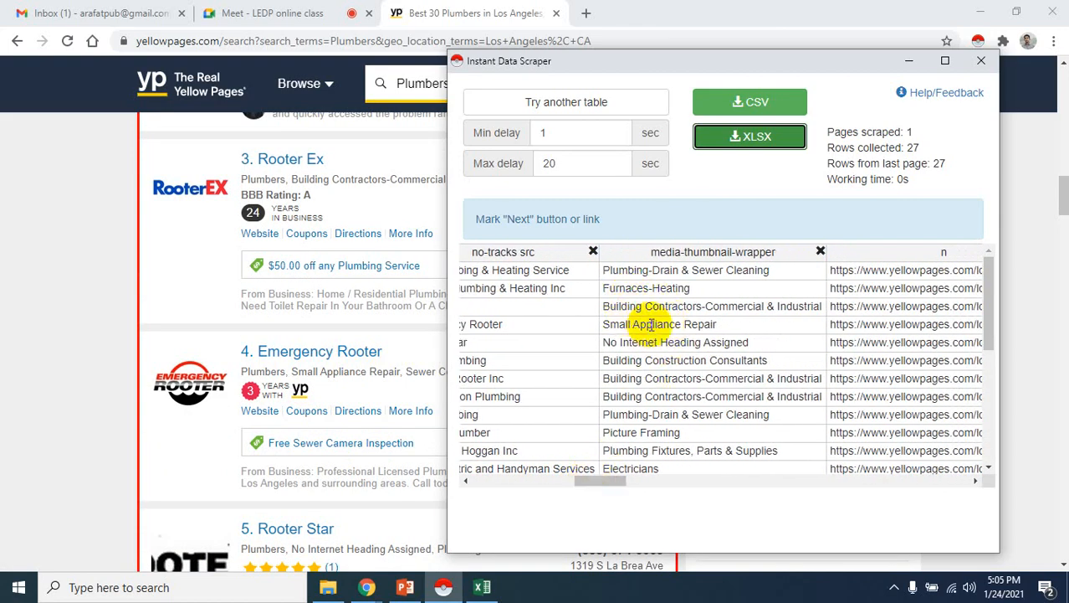
{"action": "scroll", "coordinate": [301, 368], "scroll_direction": "up", "scroll_amount": 1}
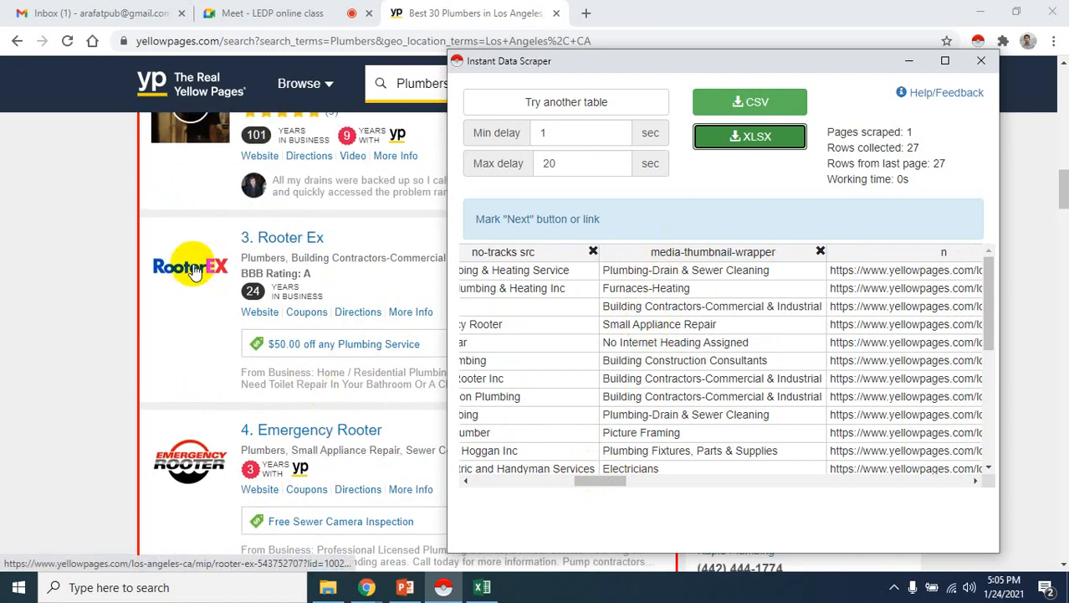
{"action": "scroll", "coordinate": [204, 301], "scroll_direction": "up", "scroll_amount": 3}
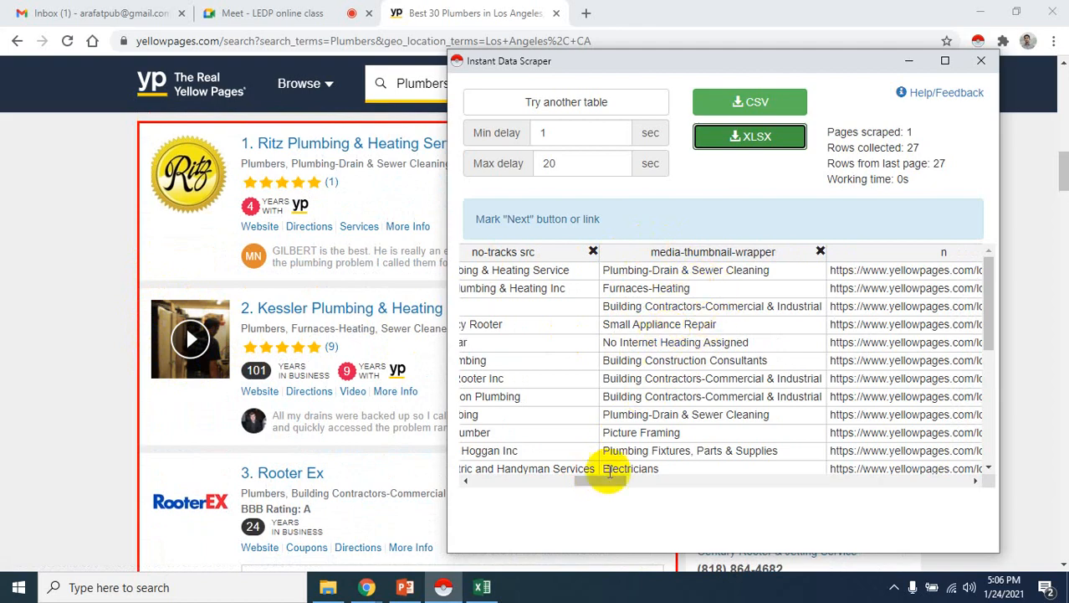
{"action": "left_click_drag", "start_coordinate": [606, 480], "coordinate": [656, 489]}
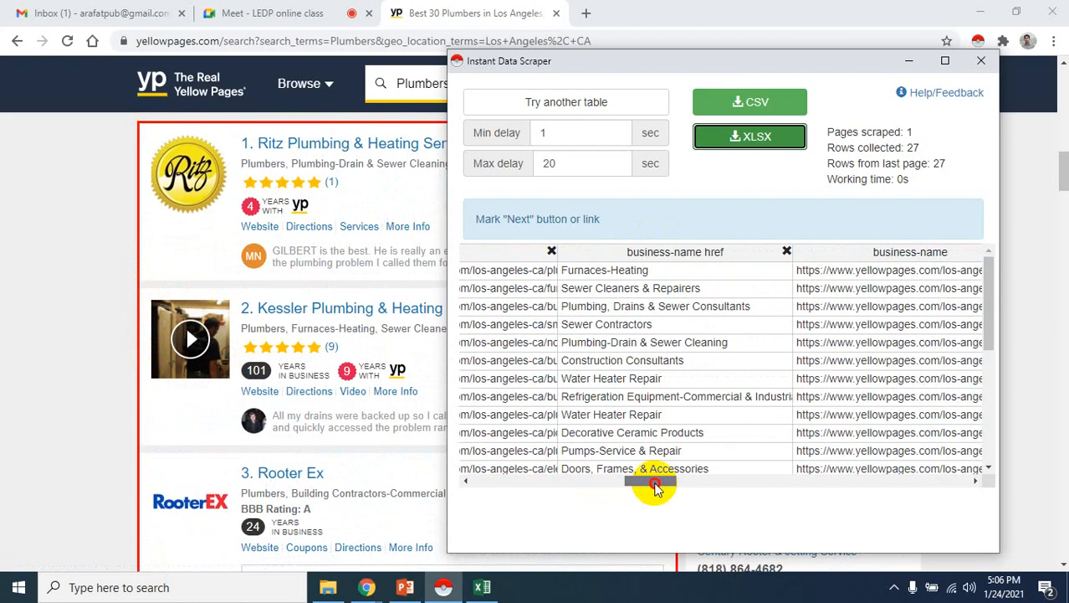
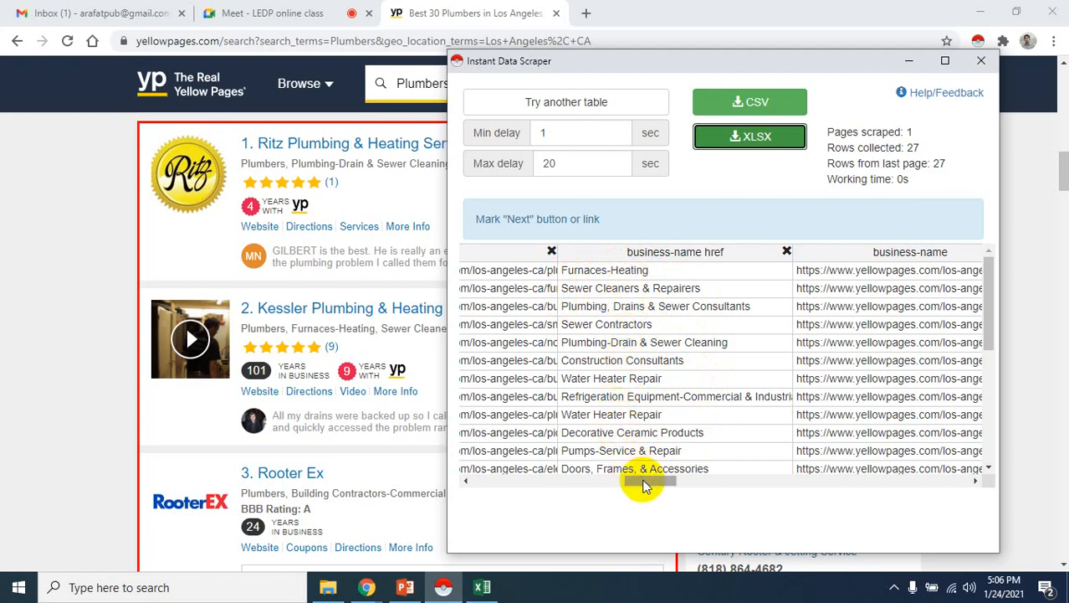
{"action": "left_click_drag", "start_coordinate": [645, 485], "coordinate": [700, 489]}
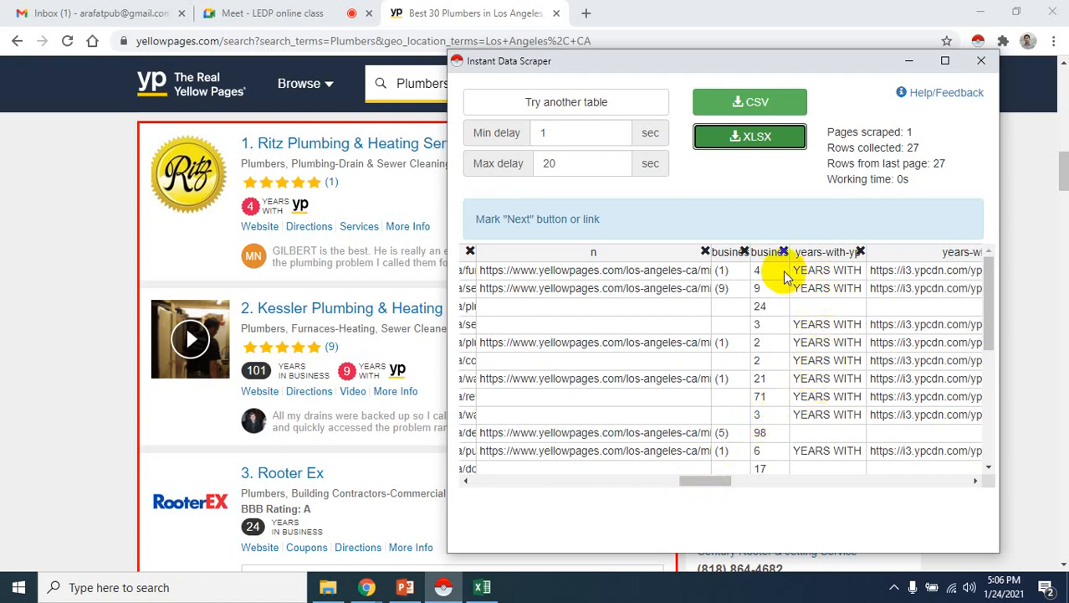
{"action": "left_click", "coordinate": [827, 272]}
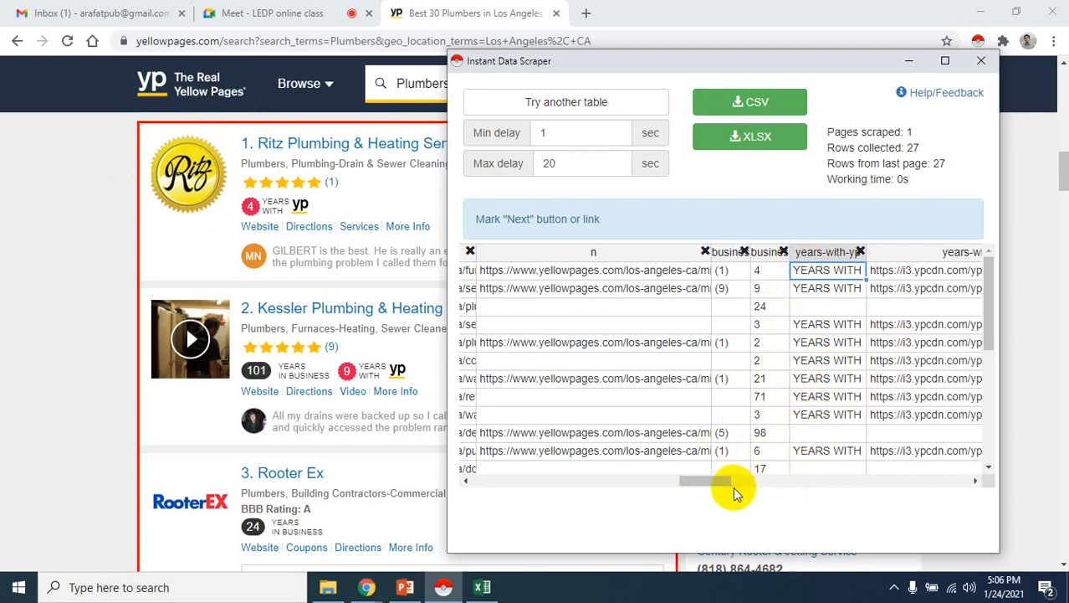
Step: Examine the website address column in the scraper preview, starting with the Ritz Plumbing address in the first row
{"action": "left_click_drag", "start_coordinate": [710, 480], "coordinate": [760, 481]}
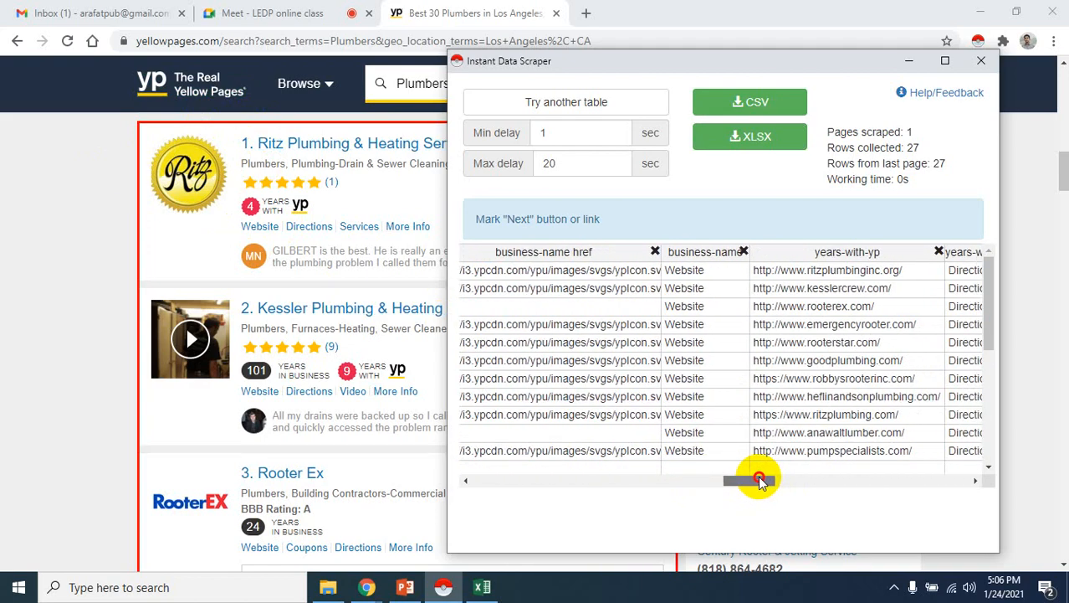
{"action": "left_click_drag", "start_coordinate": [761, 480], "coordinate": [770, 481]}
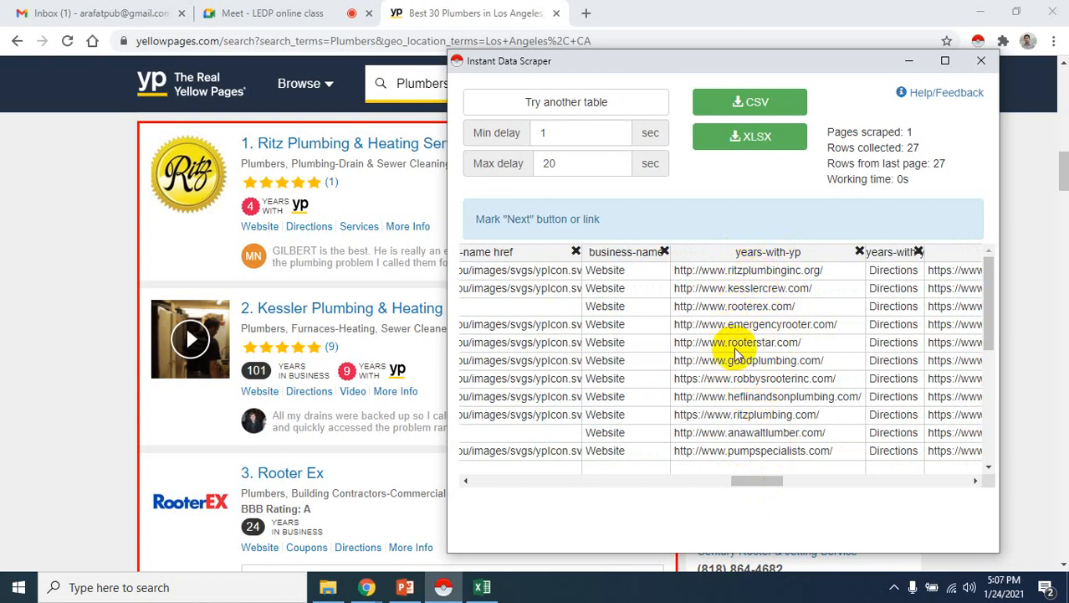
{"action": "left_click", "coordinate": [746, 270]}
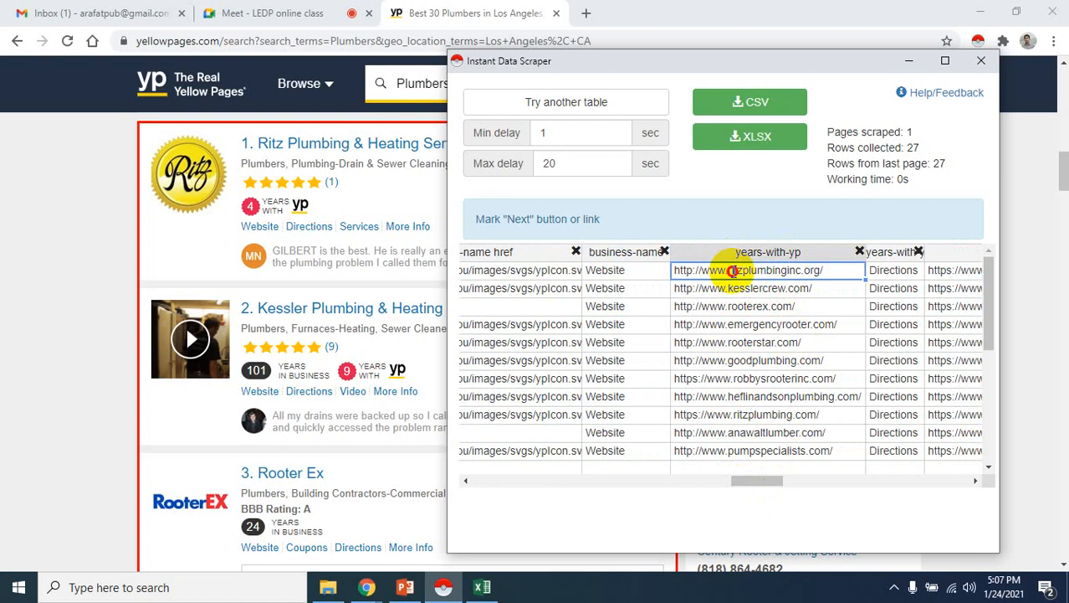
{"action": "left_click", "coordinate": [777, 272]}
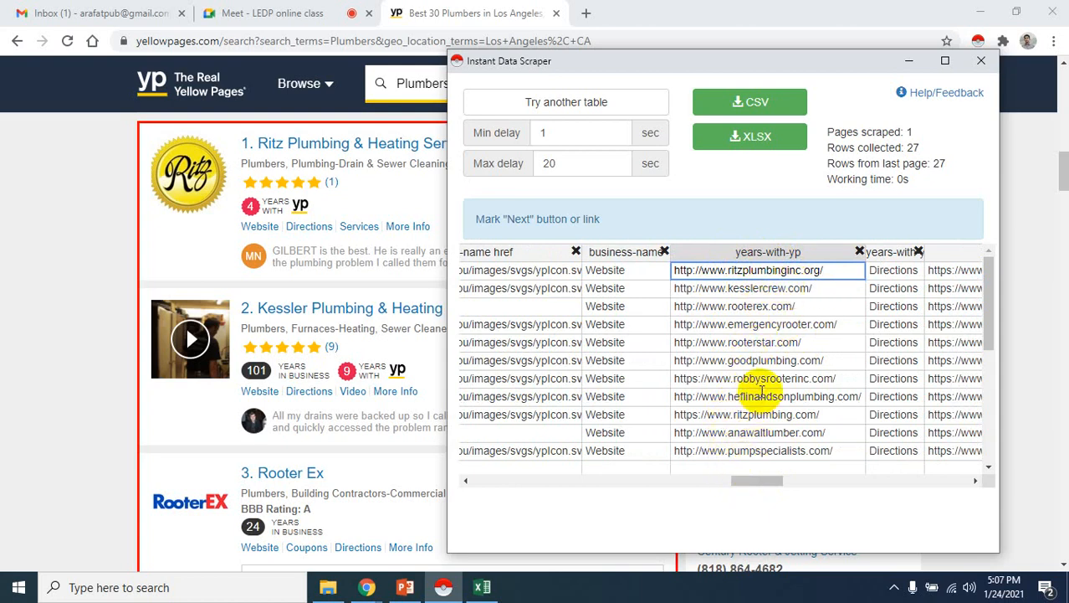
{"action": "scroll", "coordinate": [760, 387], "scroll_direction": "down", "scroll_amount": 1}
{"action": "scroll", "coordinate": [762, 389], "scroll_direction": "up", "scroll_amount": 1}
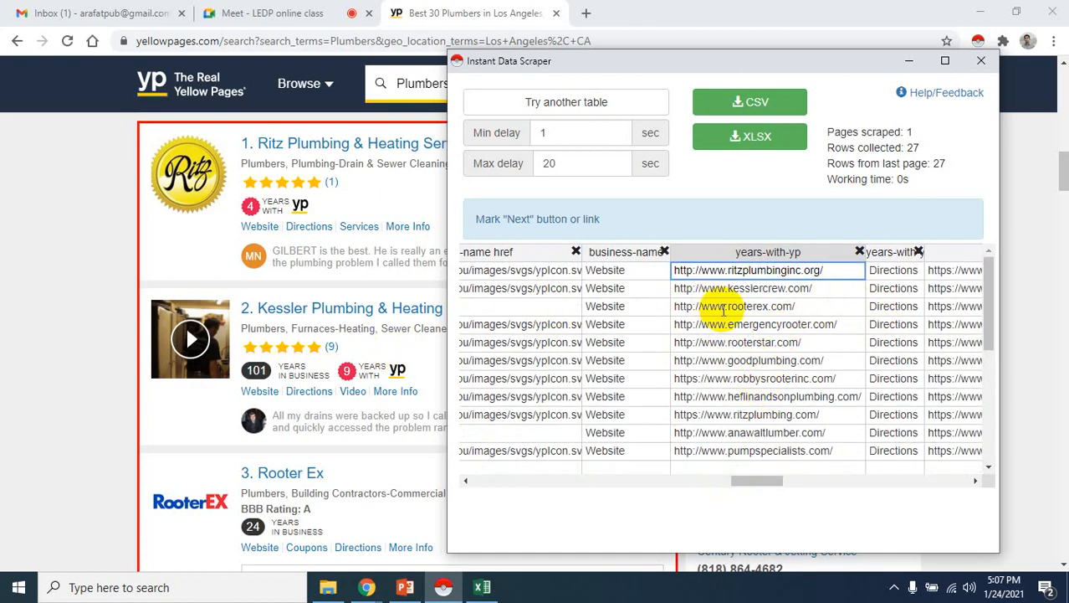
Step: Open the Ritz Plumbing & Heating Service listing in a new browser tab and bring the scraper window back
{"action": "scroll", "coordinate": [299, 339], "scroll_direction": "up", "scroll_amount": 5}
{"action": "scroll", "coordinate": [293, 351], "scroll_direction": "down", "scroll_amount": 3}
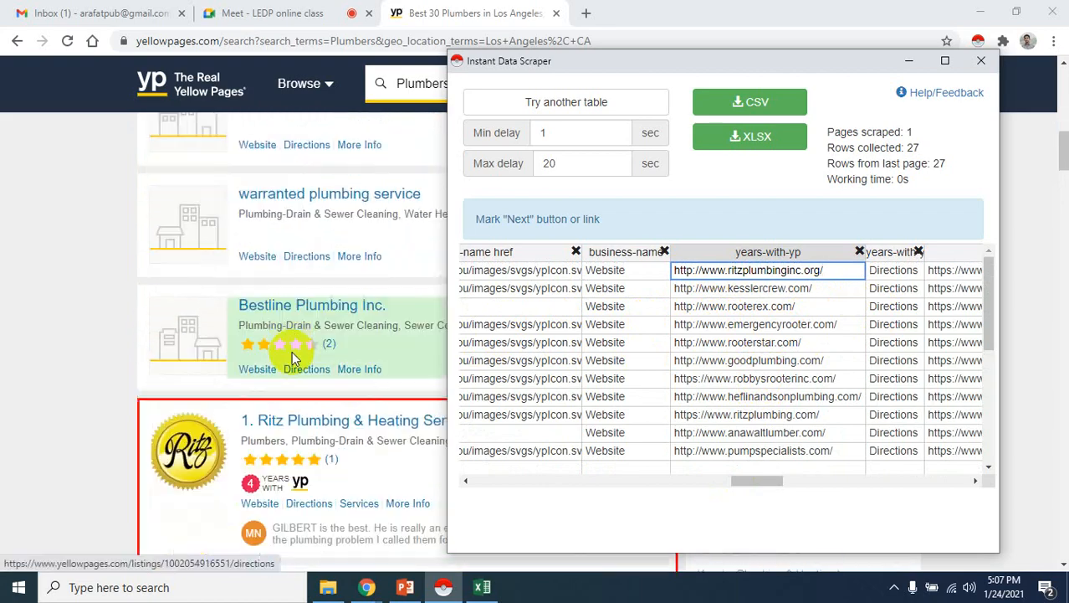
{"action": "right_click", "coordinate": [310, 379]}
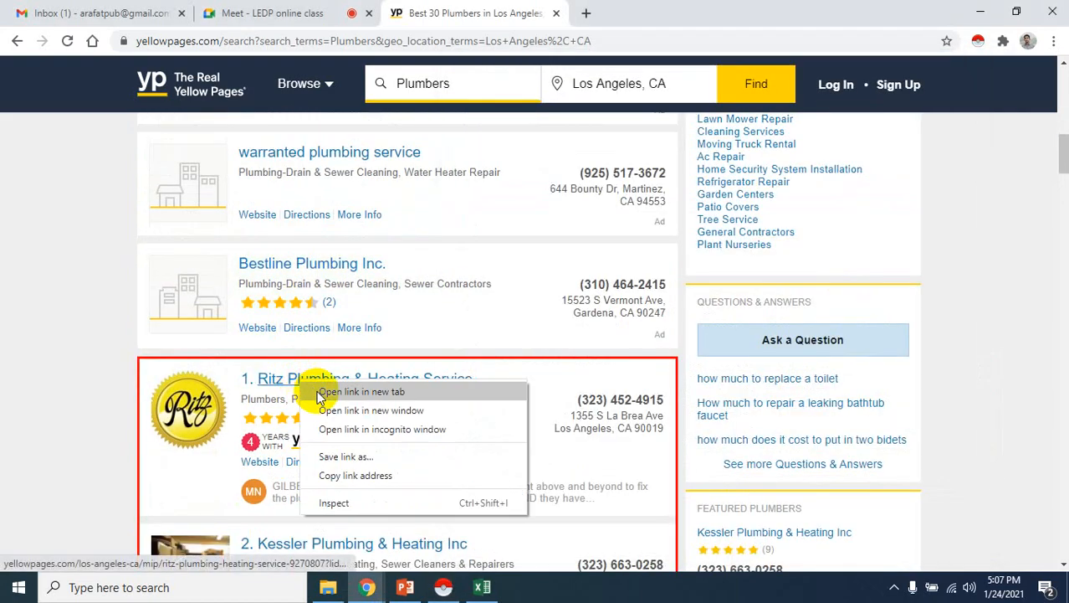
{"action": "left_click", "coordinate": [320, 392]}
{"action": "left_click", "coordinate": [444, 587]}
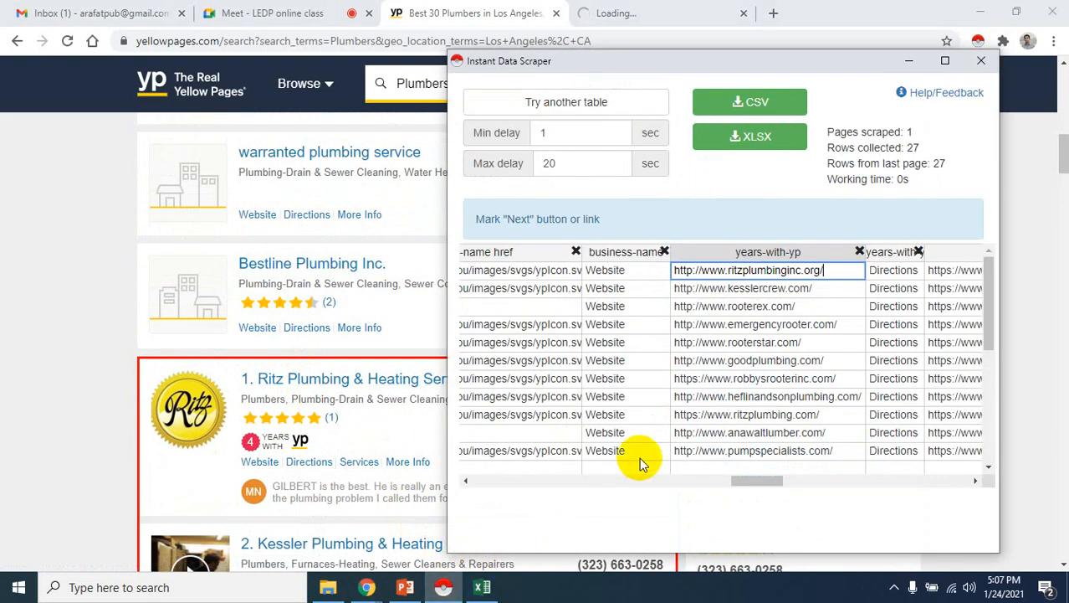
Step: Open the Ritz Plumbing website from its Yellow Pages listing and look over the listing's contact and business details
{"action": "left_click", "coordinate": [633, 15]}
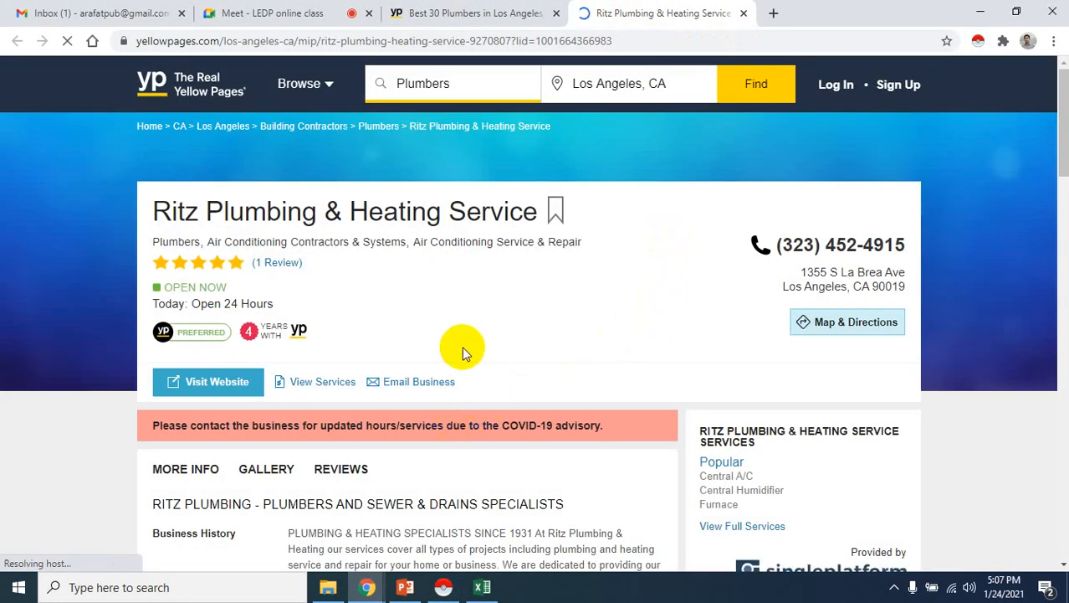
{"action": "scroll", "coordinate": [461, 368], "scroll_direction": "down", "scroll_amount": 1}
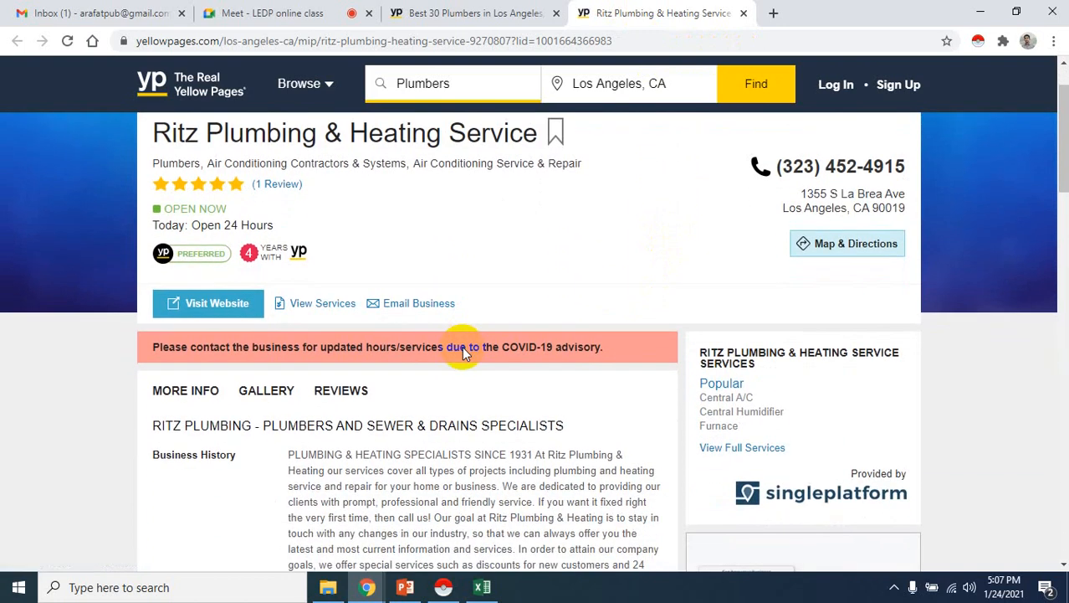
{"action": "left_click", "coordinate": [226, 303]}
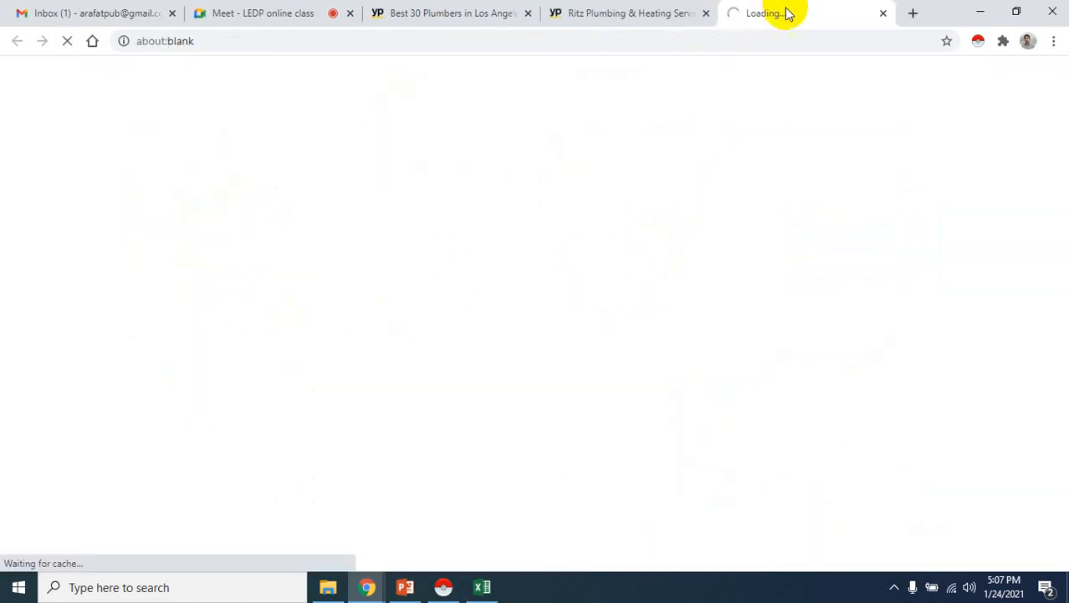
{"action": "left_click", "coordinate": [611, 15]}
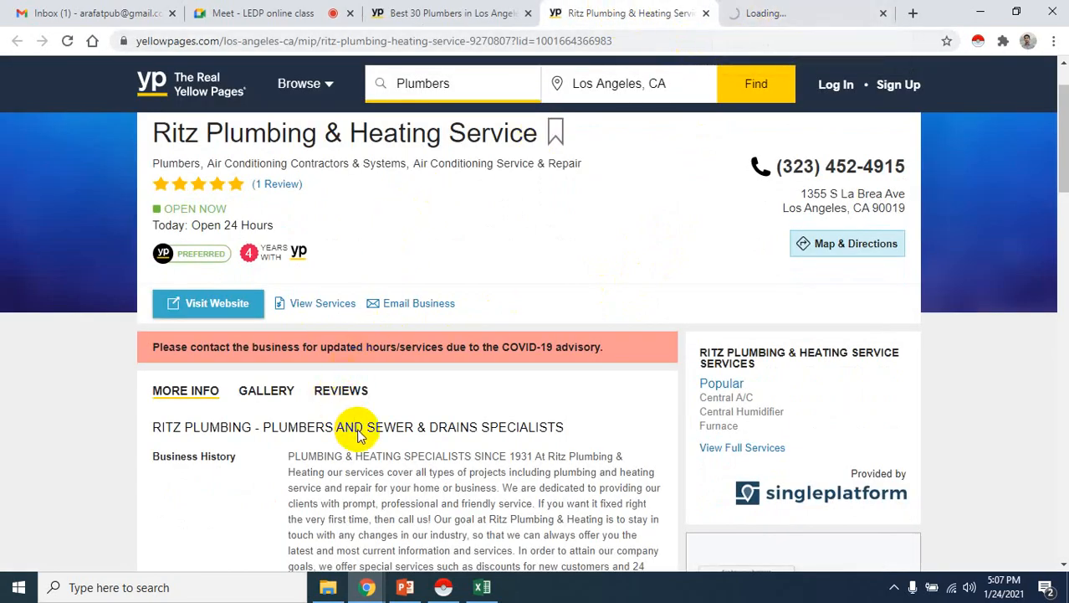
{"action": "scroll", "coordinate": [358, 435], "scroll_direction": "down", "scroll_amount": 1}
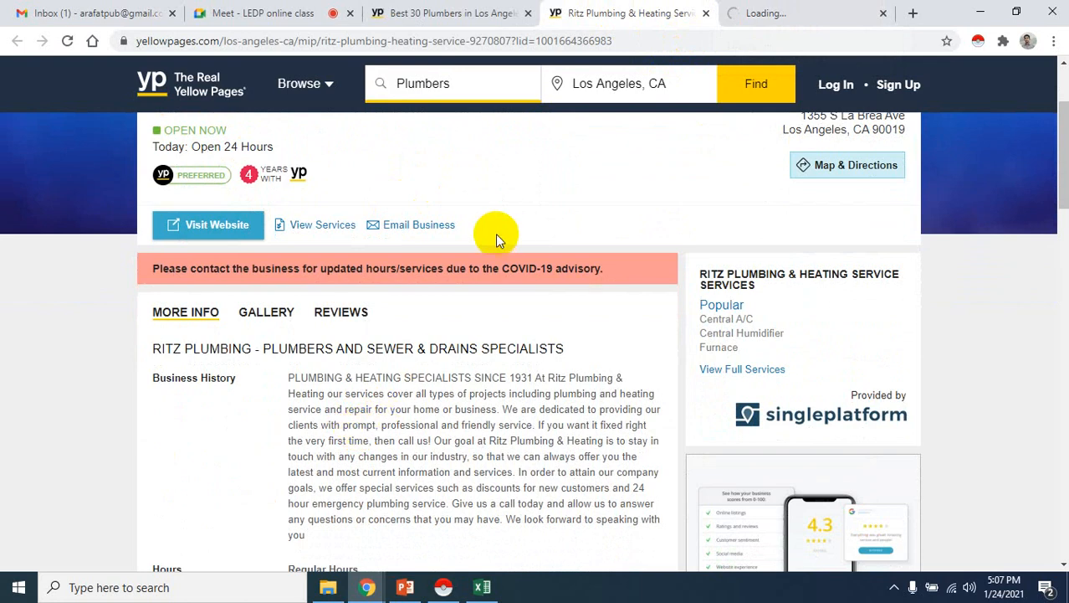
{"action": "scroll", "coordinate": [471, 456], "scroll_direction": "up", "scroll_amount": 2}
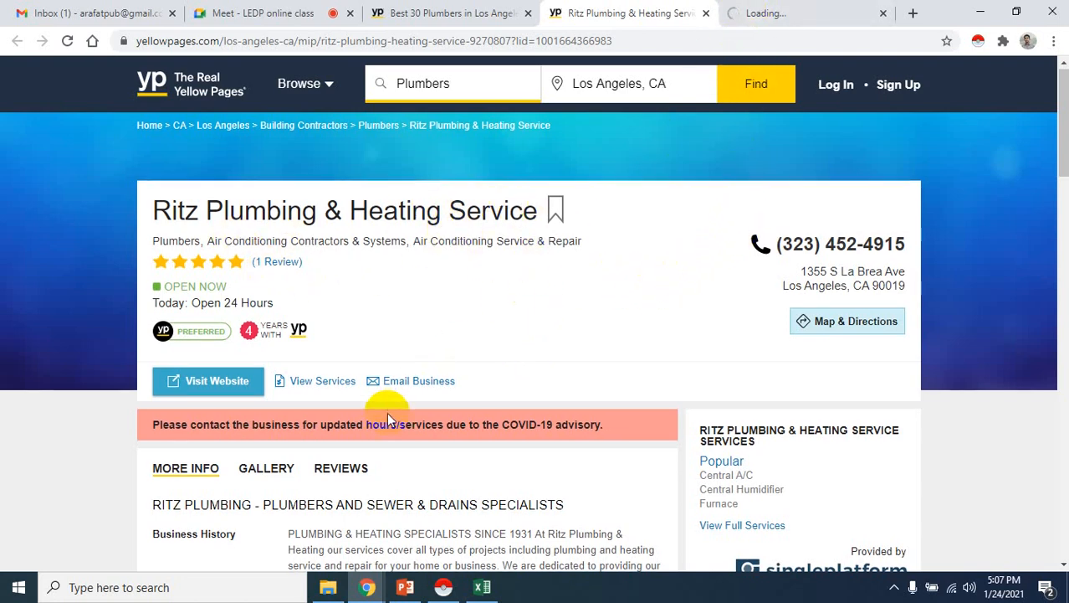
{"action": "scroll", "coordinate": [386, 411], "scroll_direction": "down", "scroll_amount": 1}
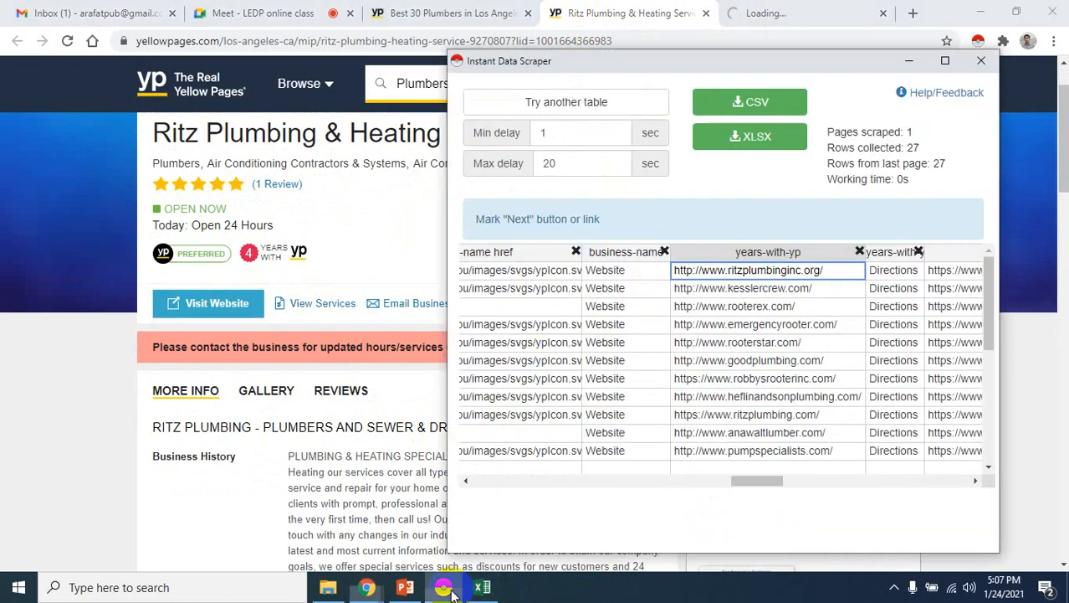
Step: Bring back the scraper window and examine the scraped phone number and street address columns
{"action": "left_click", "coordinate": [444, 587]}
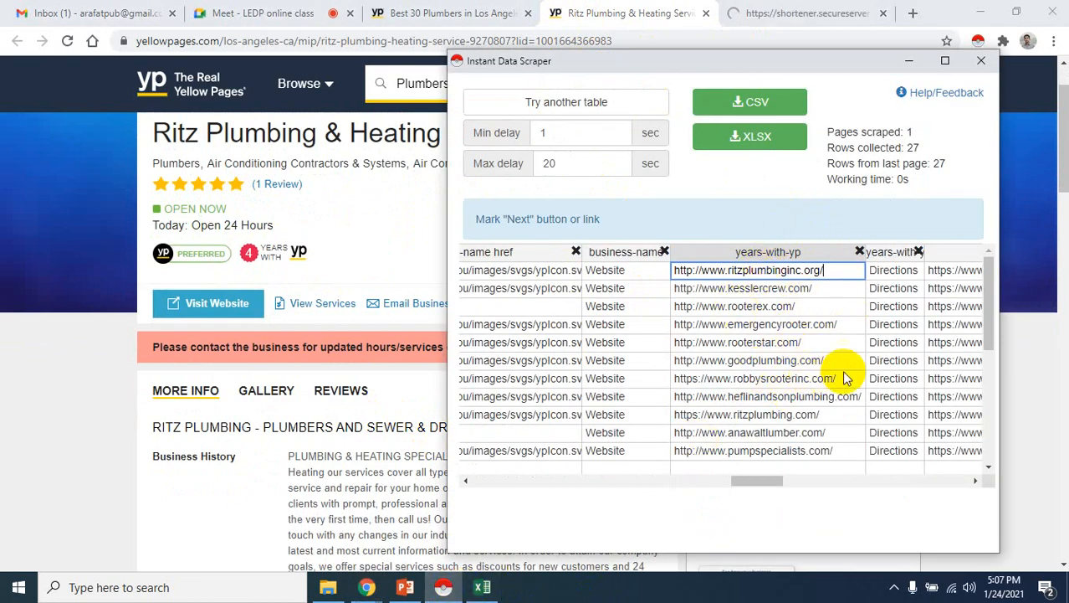
{"action": "left_click_drag", "start_coordinate": [744, 479], "coordinate": [849, 477]}
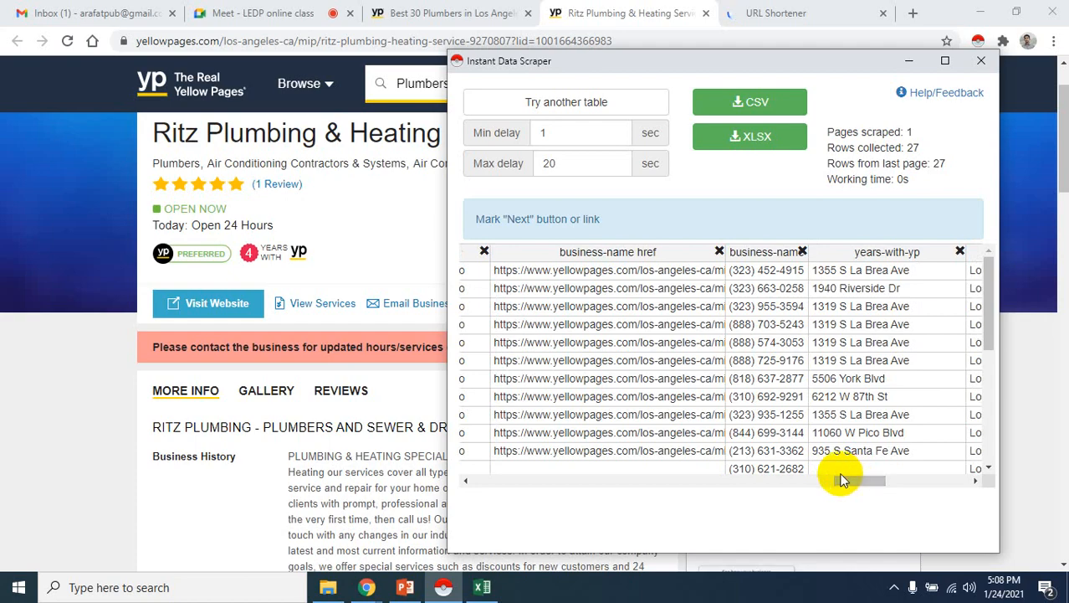
{"action": "scroll", "coordinate": [776, 389], "scroll_direction": "down", "scroll_amount": 2}
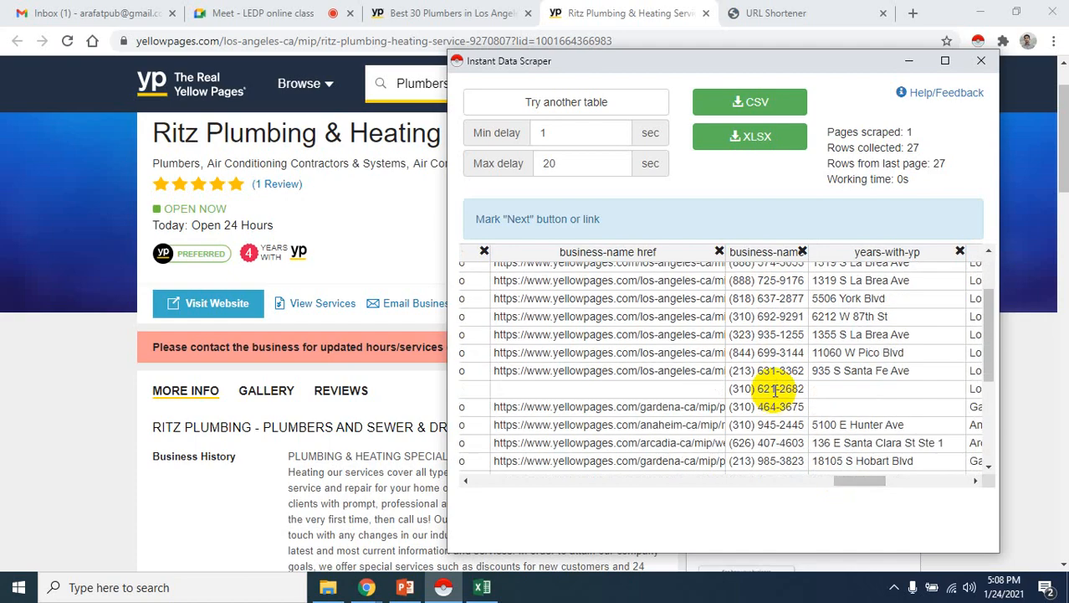
{"action": "scroll", "coordinate": [775, 391], "scroll_direction": "up", "scroll_amount": 2}
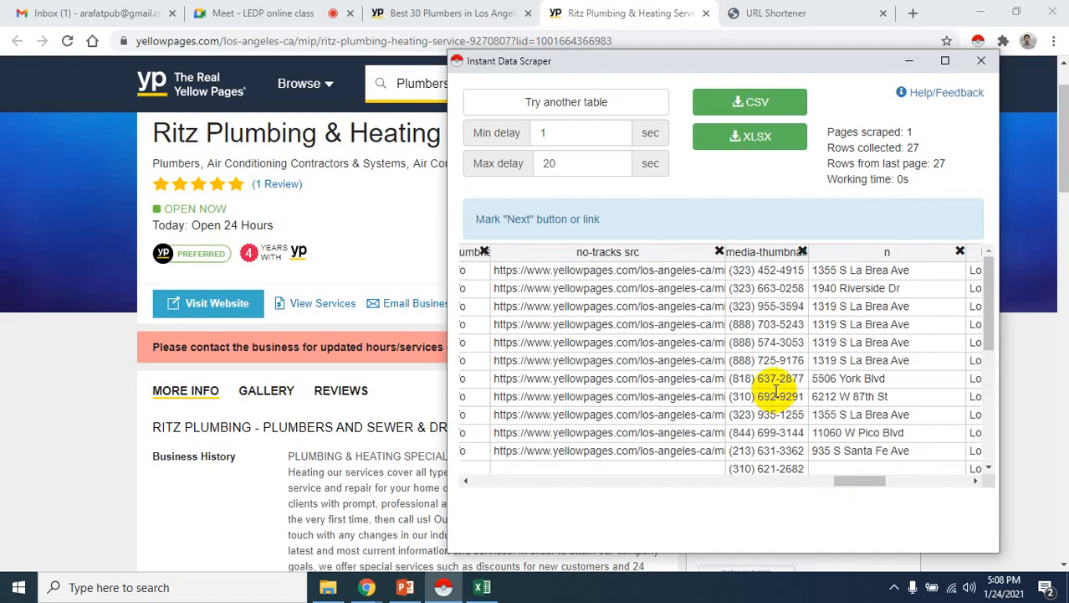
Step: Reload the opened Ritz website page and read the Ritz listing down to its other links and categories
{"action": "left_click", "coordinate": [799, 12]}
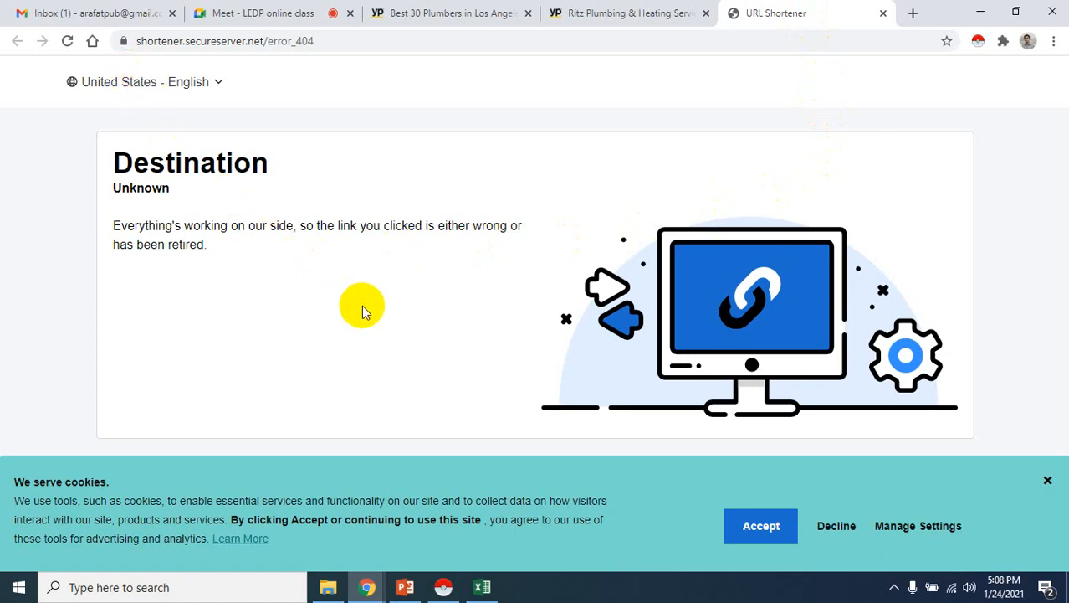
{"action": "left_click", "coordinate": [65, 41]}
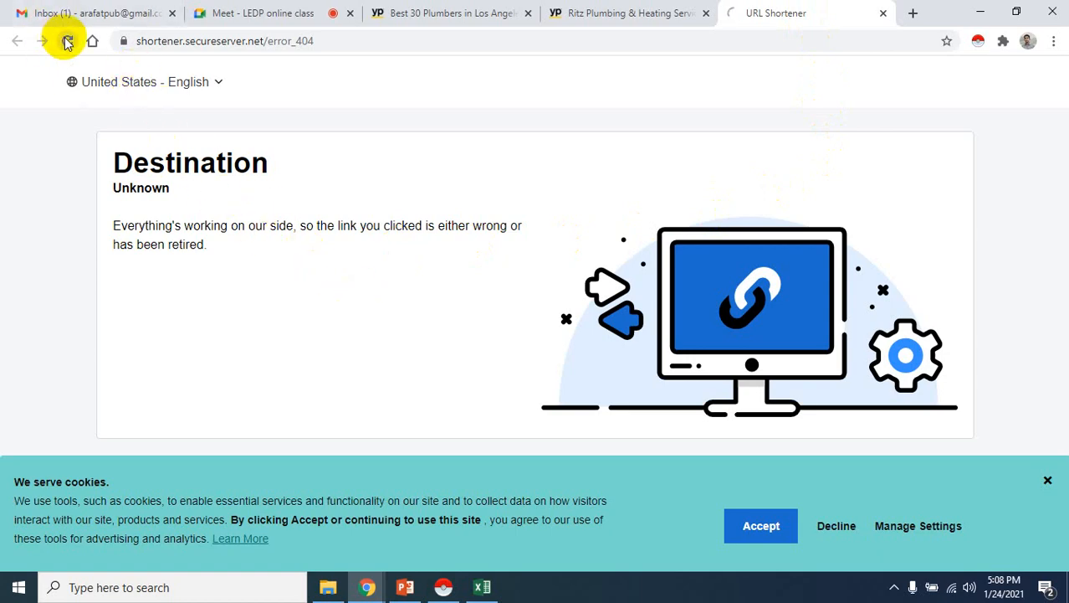
{"action": "left_click", "coordinate": [569, 13]}
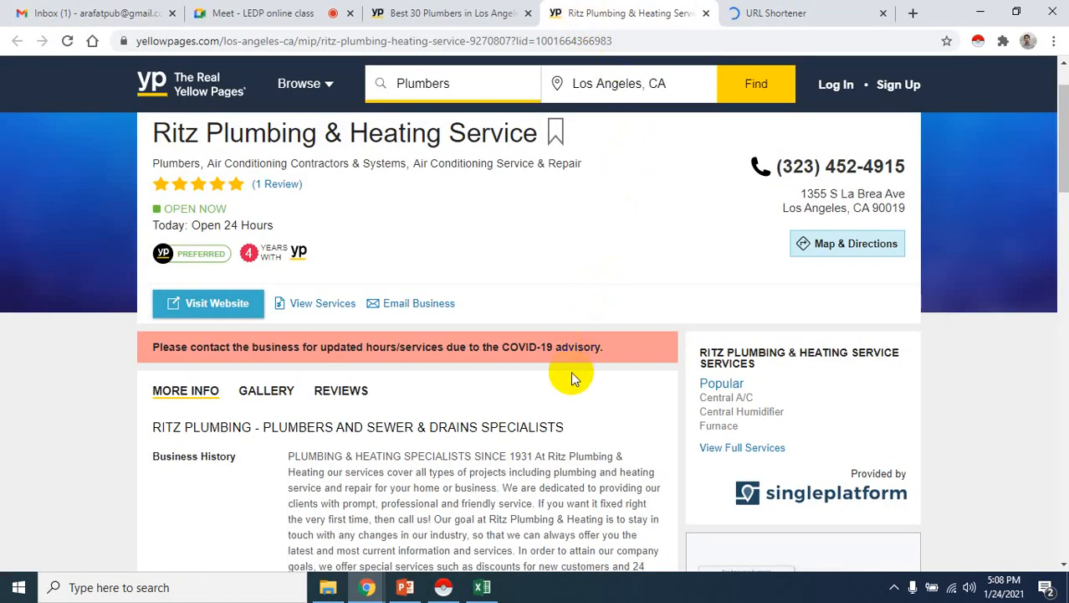
{"action": "scroll", "coordinate": [577, 381], "scroll_direction": "down", "scroll_amount": 3}
{"action": "scroll", "coordinate": [584, 384], "scroll_direction": "down", "scroll_amount": 5}
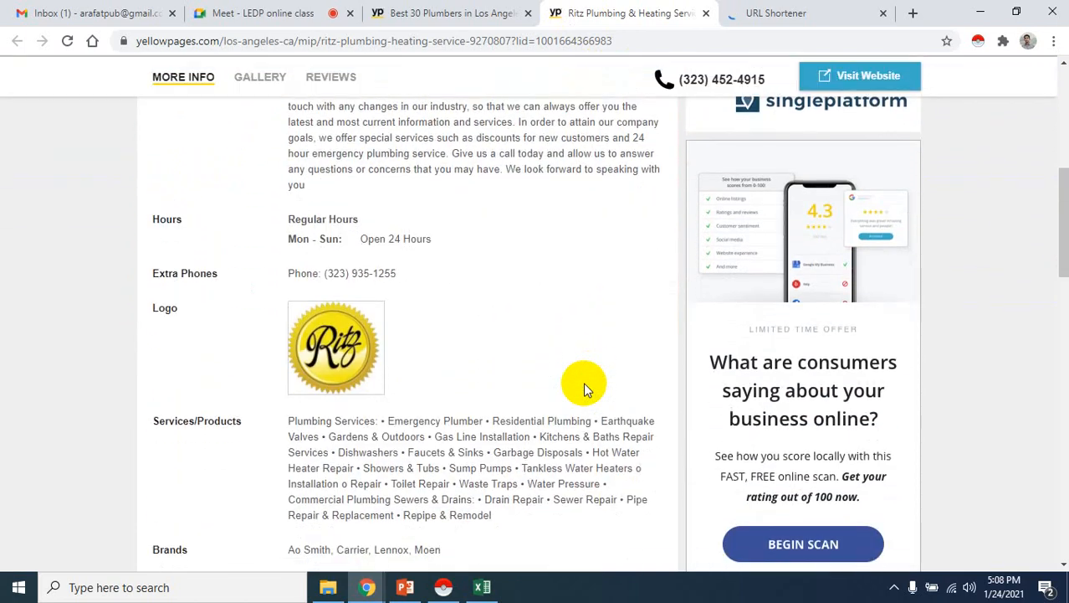
{"action": "scroll", "coordinate": [585, 387], "scroll_direction": "down", "scroll_amount": 3}
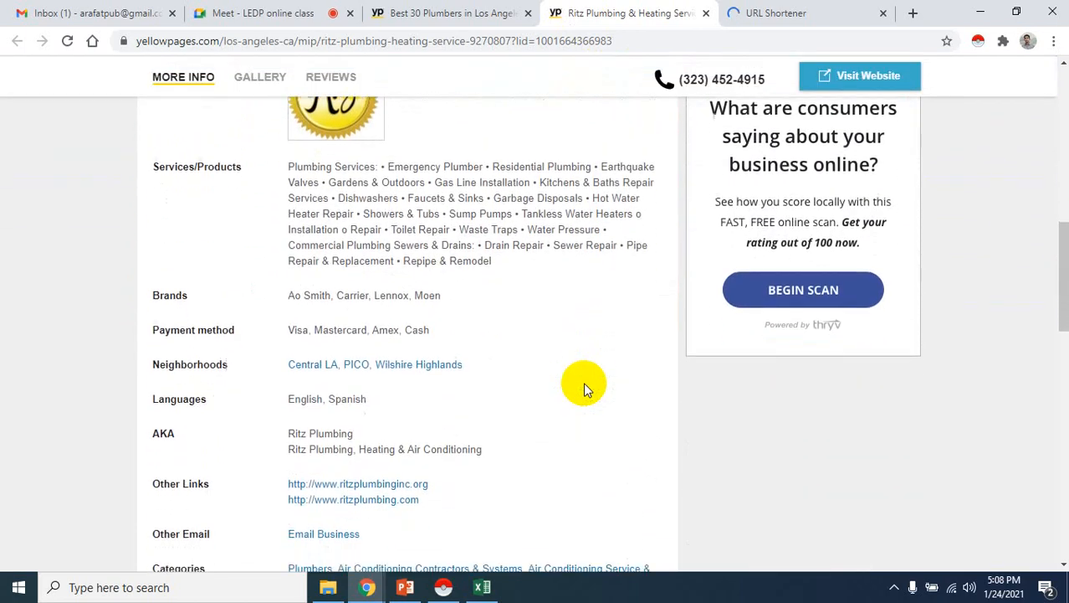
{"action": "scroll", "coordinate": [584, 382], "scroll_direction": "down", "scroll_amount": 2}
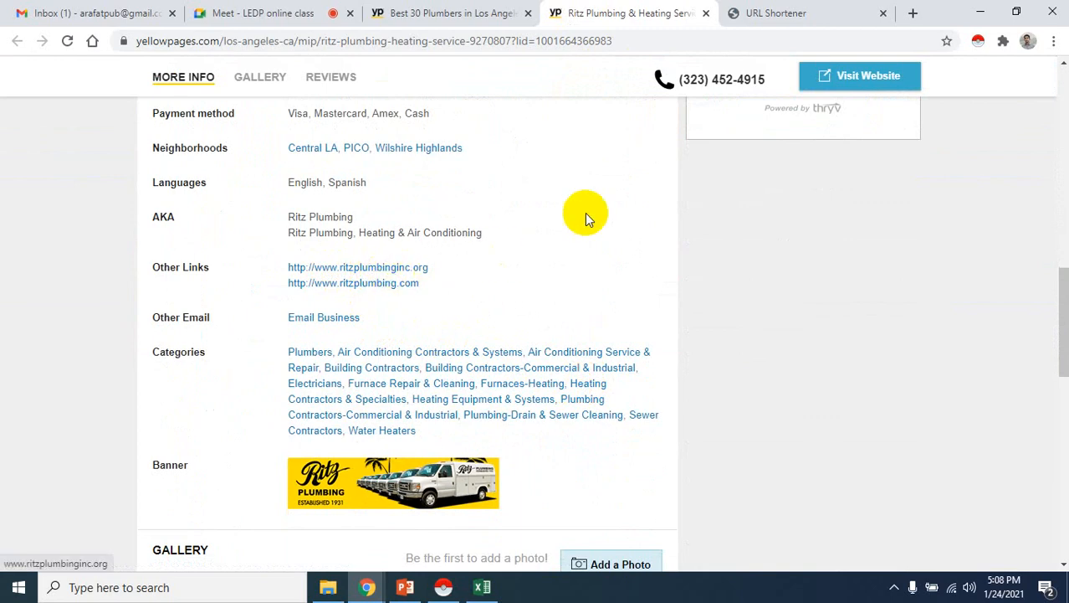
Step: View the Ritz website page, the Yellow Pages listing and the exported Excel workbook in turn
{"action": "left_click", "coordinate": [777, 11]}
{"action": "left_click", "coordinate": [483, 587]}
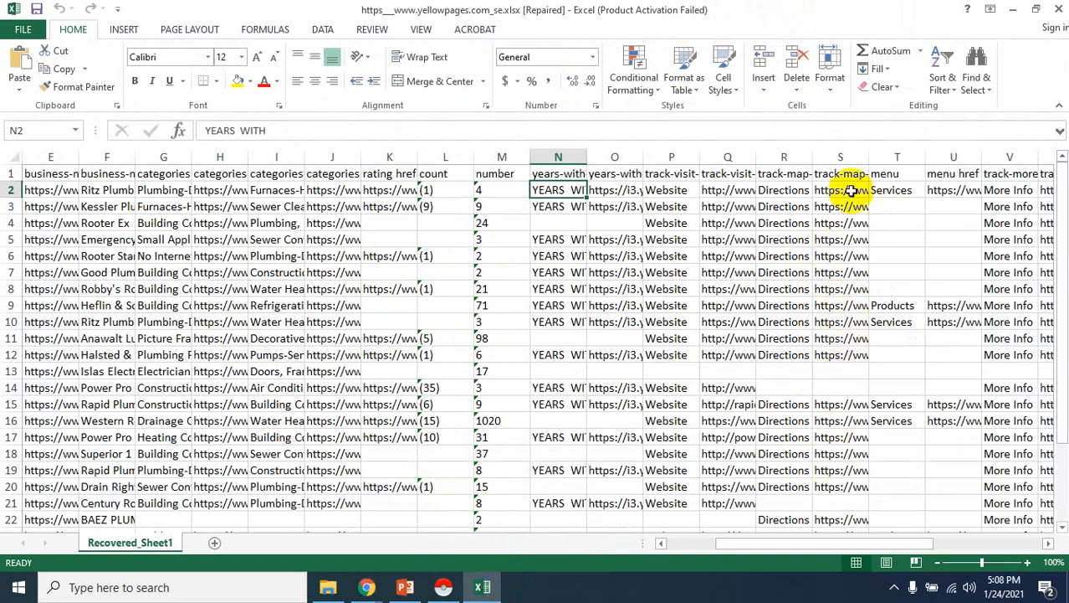
{"action": "mouse_move", "coordinate": [369, 590]}
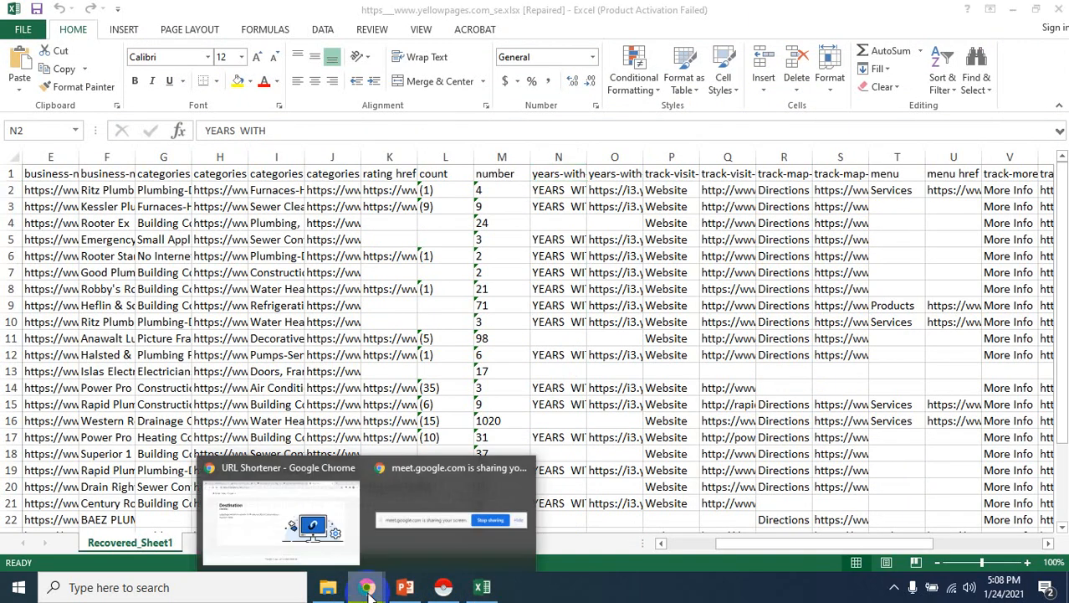
{"action": "left_click", "coordinate": [311, 521]}
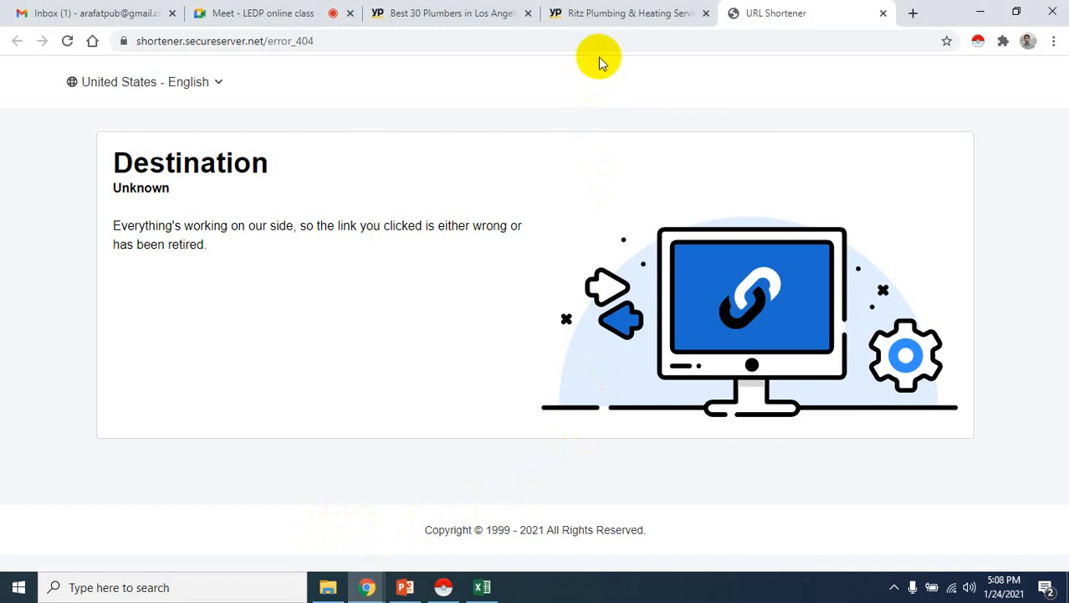
{"action": "left_click", "coordinate": [624, 12]}
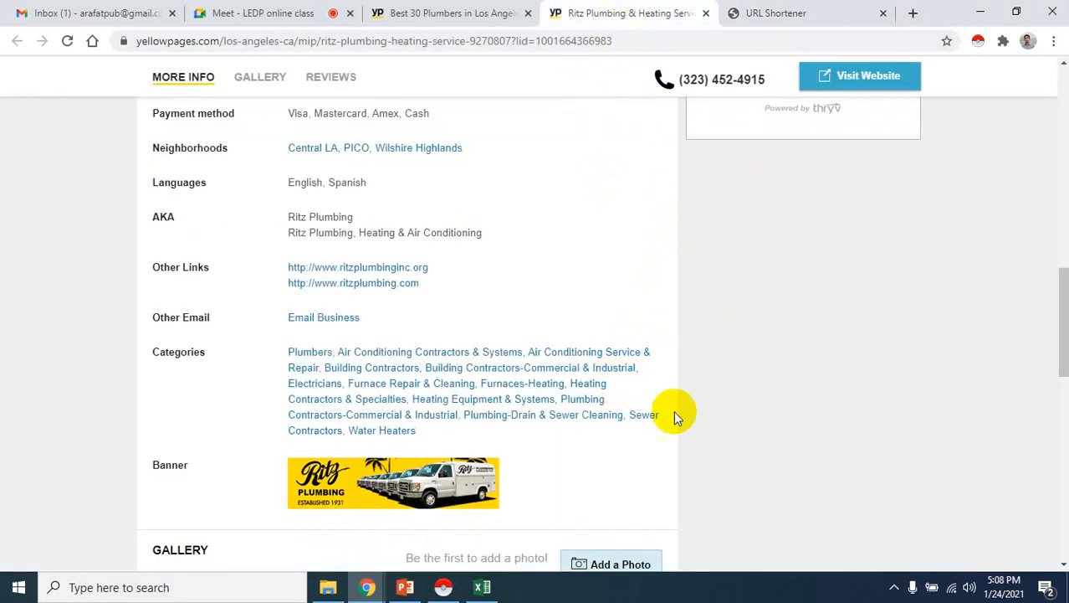
{"action": "left_click", "coordinate": [482, 585]}
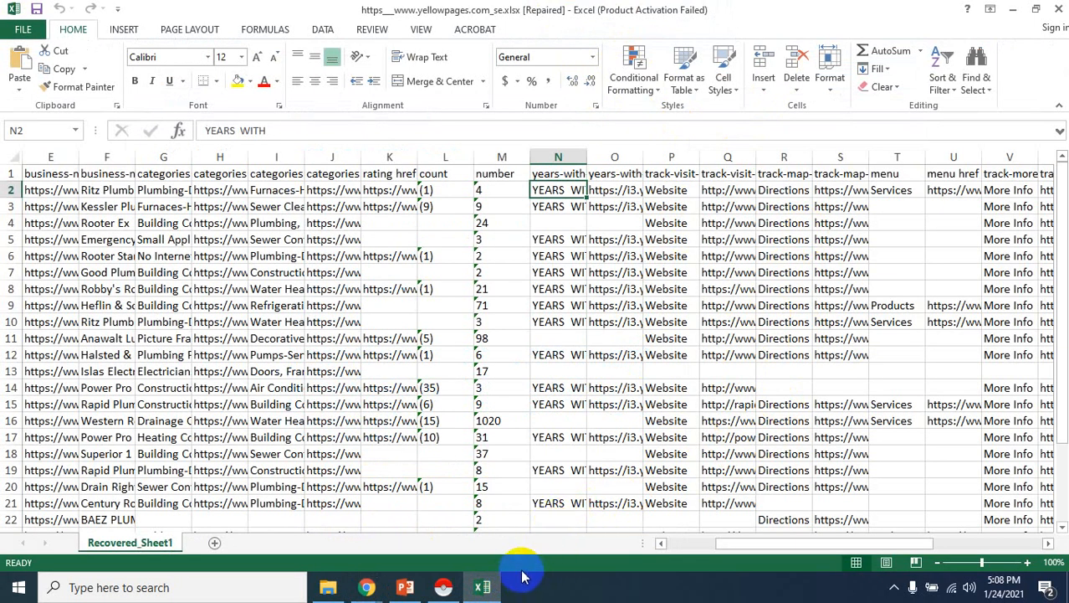
Step: Bring the scraper over the workbook and check the phone and address values down the preview rows
{"action": "left_click", "coordinate": [445, 588]}
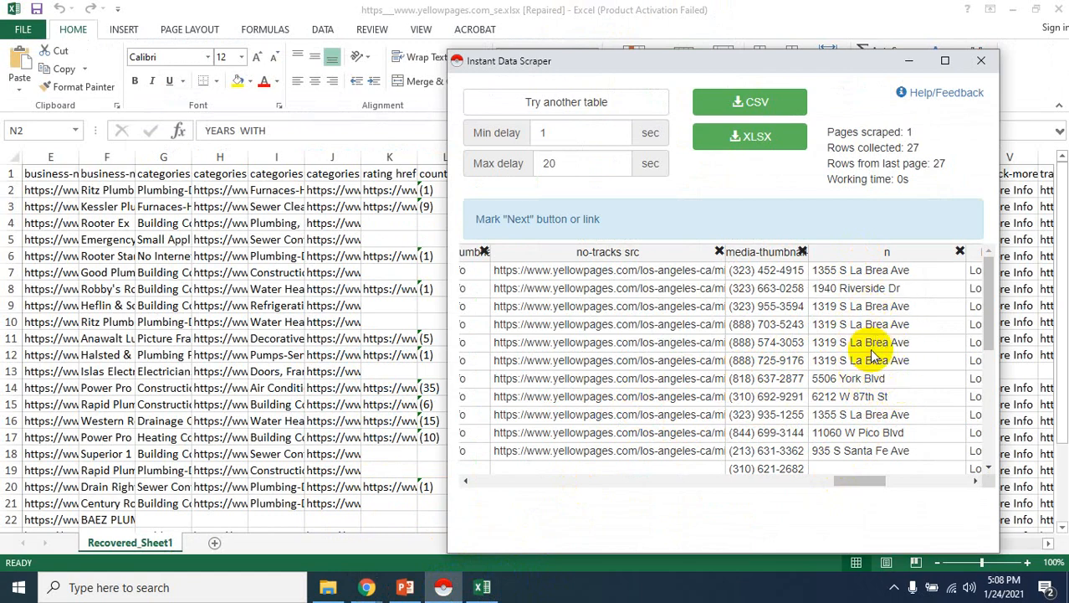
{"action": "scroll", "coordinate": [895, 407], "scroll_direction": "down", "scroll_amount": 1}
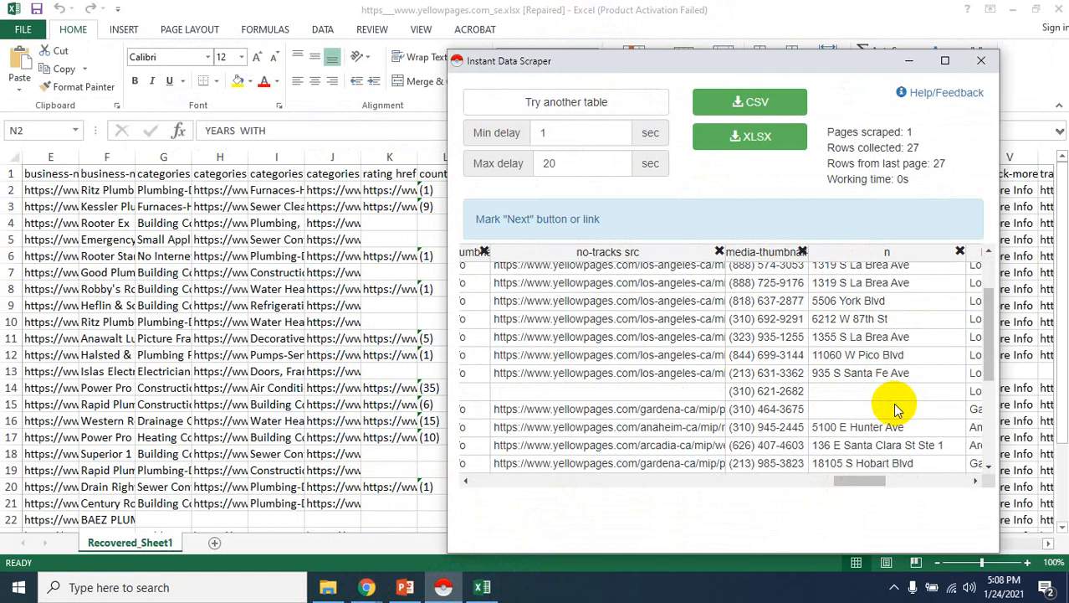
{"action": "scroll", "coordinate": [895, 407], "scroll_direction": "down", "scroll_amount": 3}
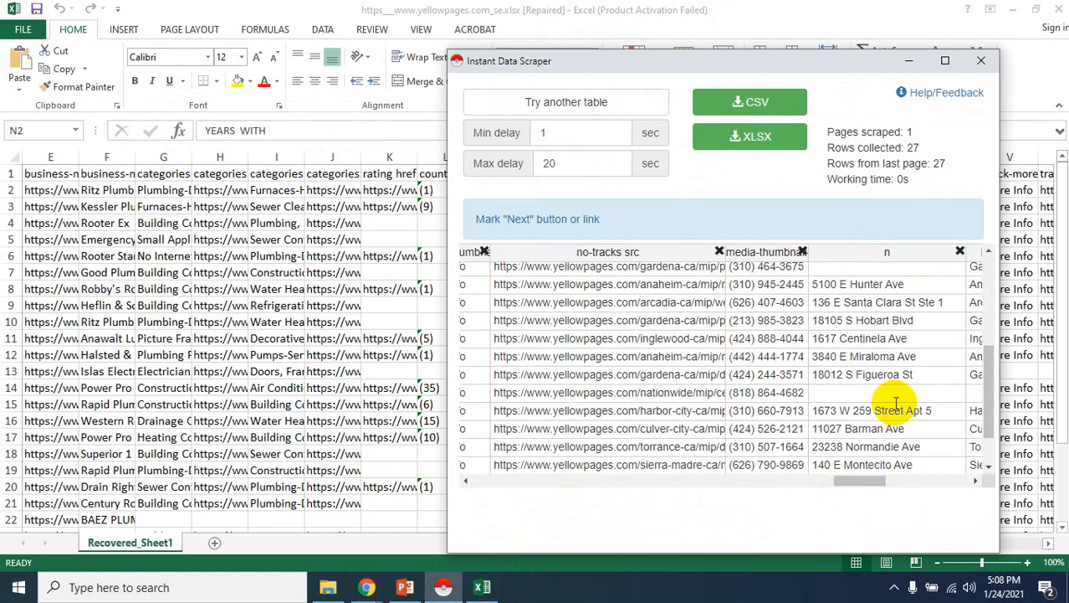
{"action": "scroll", "coordinate": [896, 407], "scroll_direction": "up", "scroll_amount": 4}
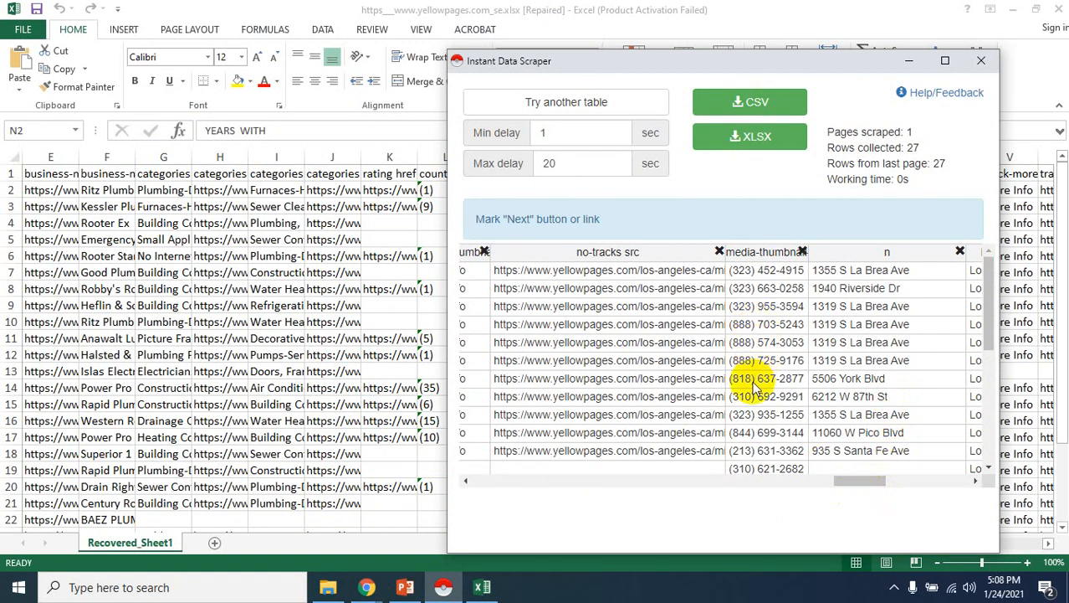
Step: Review the scraped name, category, city and review text columns across the preview, and minimise the scraper window
{"action": "left_click_drag", "start_coordinate": [868, 479], "coordinate": [608, 474]}
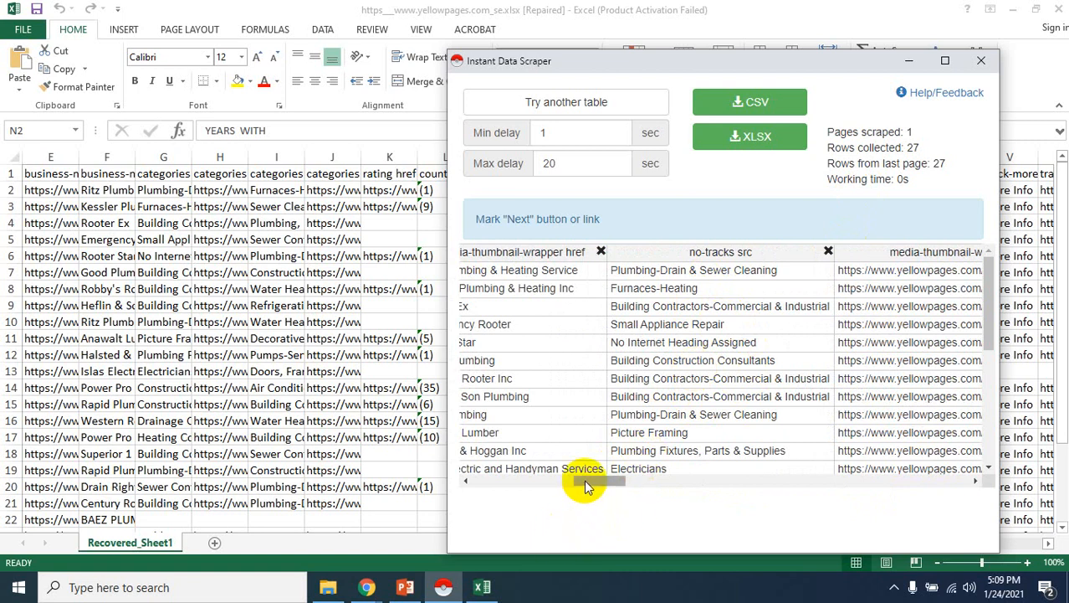
{"action": "left_click_drag", "start_coordinate": [586, 483], "coordinate": [851, 551]}
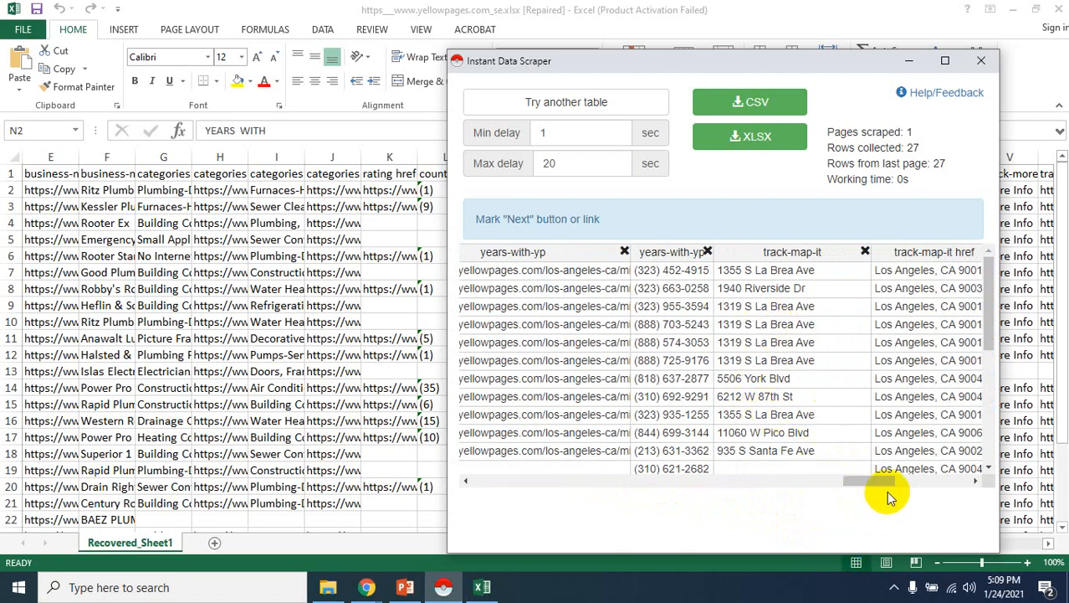
{"action": "left_click_drag", "start_coordinate": [878, 485], "coordinate": [895, 477]}
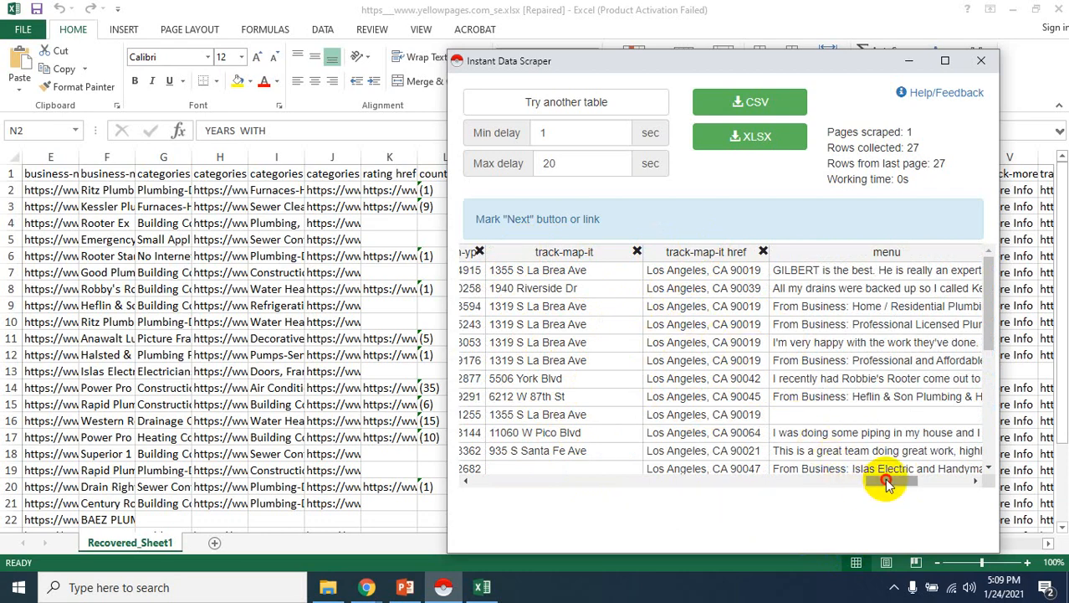
{"action": "left_click_drag", "start_coordinate": [887, 484], "coordinate": [902, 481]}
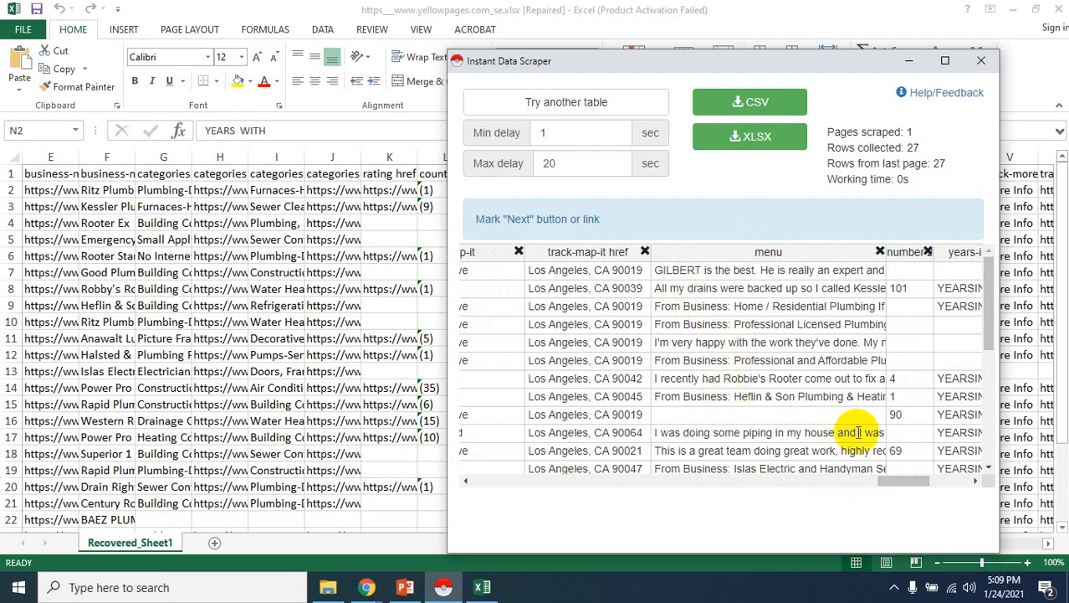
{"action": "left_click_drag", "start_coordinate": [887, 481], "coordinate": [616, 462]}
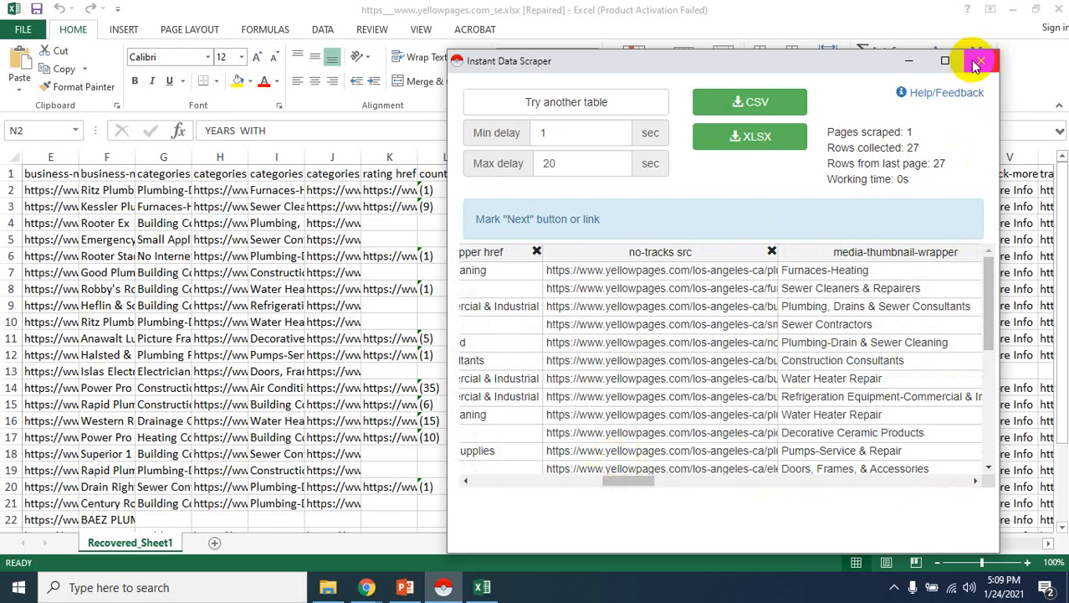
{"action": "left_click", "coordinate": [907, 64]}
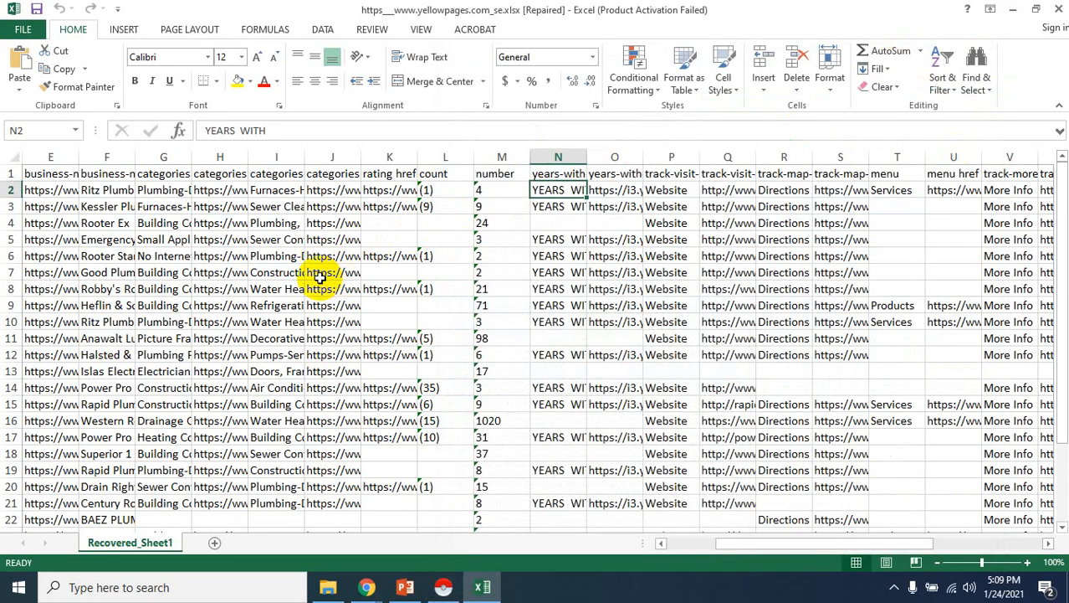
Step: Clear the header and all listing links from column E of the exported sheet
{"action": "left_click", "coordinate": [53, 174]}
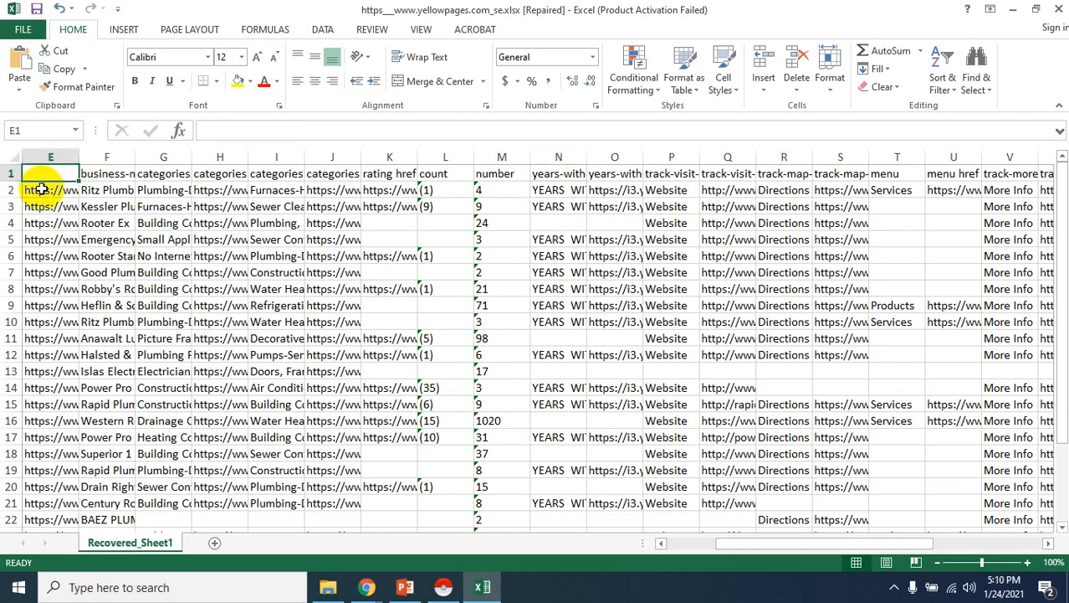
{"action": "left_click", "coordinate": [41, 157]}
{"action": "key", "text": "Delete"}
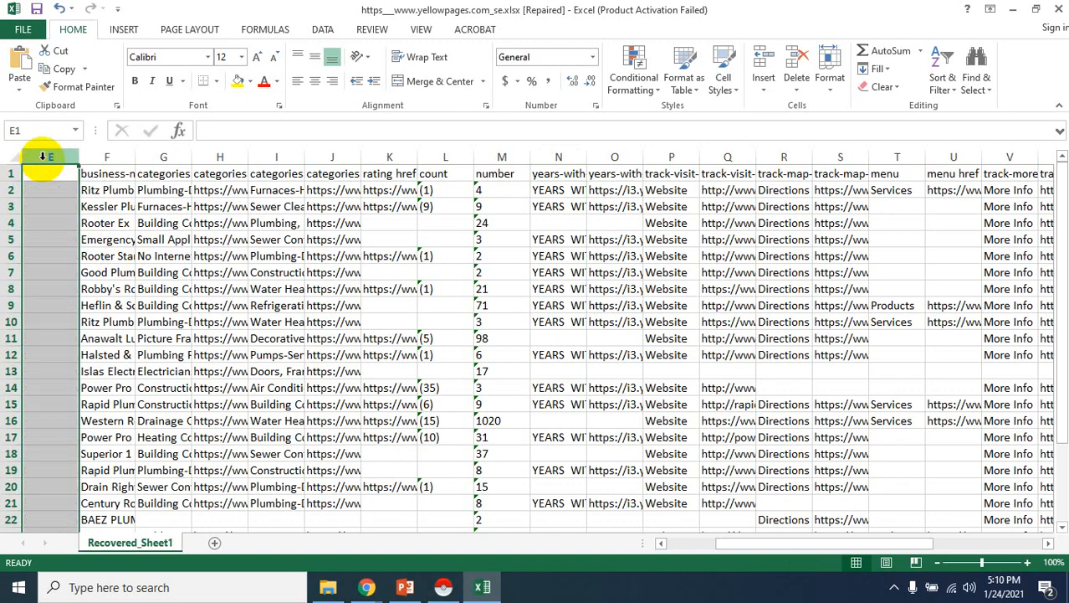
Step: Clear the business-name column F and the categories columns G through J, including their headers
{"action": "left_click", "coordinate": [106, 157]}
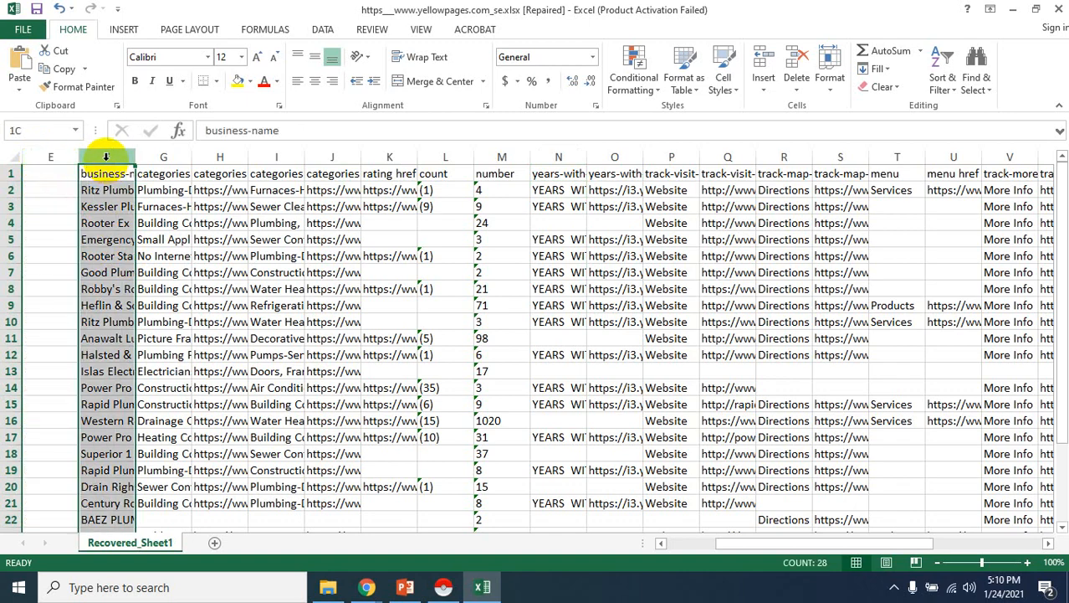
{"action": "key", "text": "Delete"}
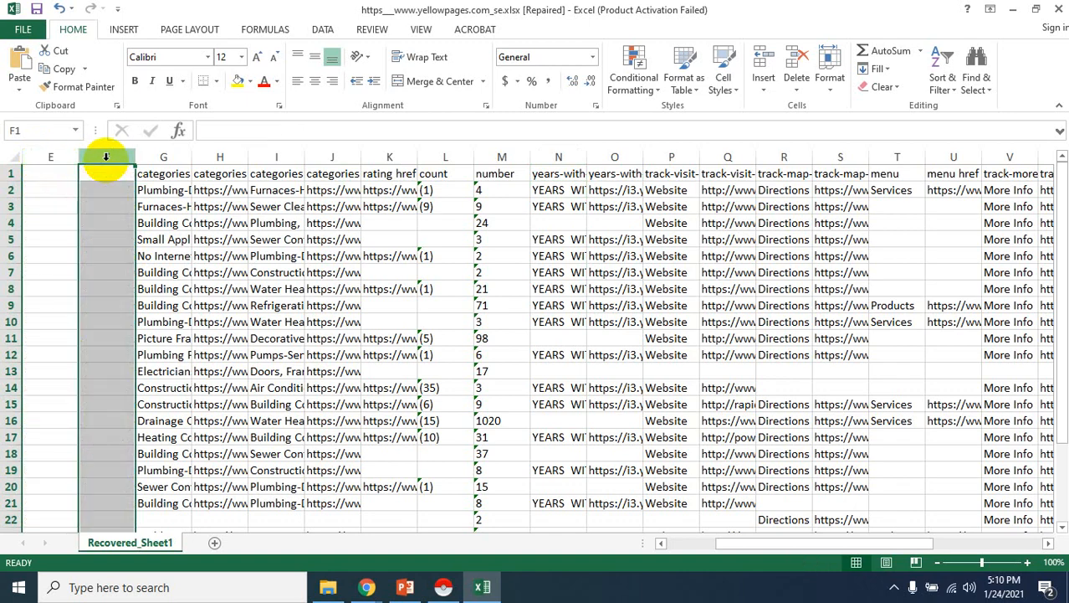
{"action": "left_click", "coordinate": [163, 158]}
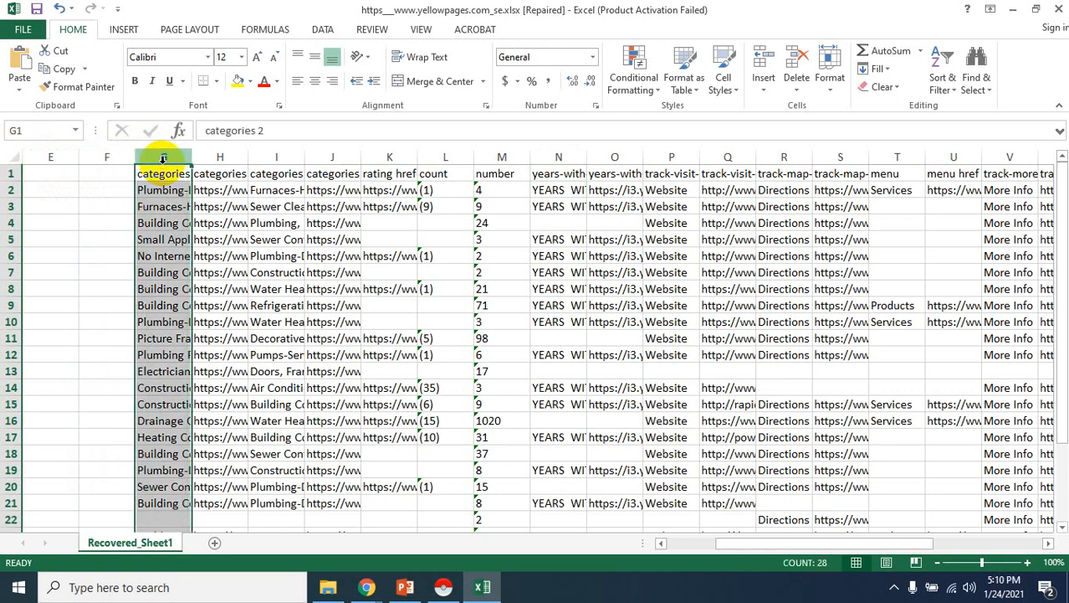
{"action": "key", "text": "Delete"}
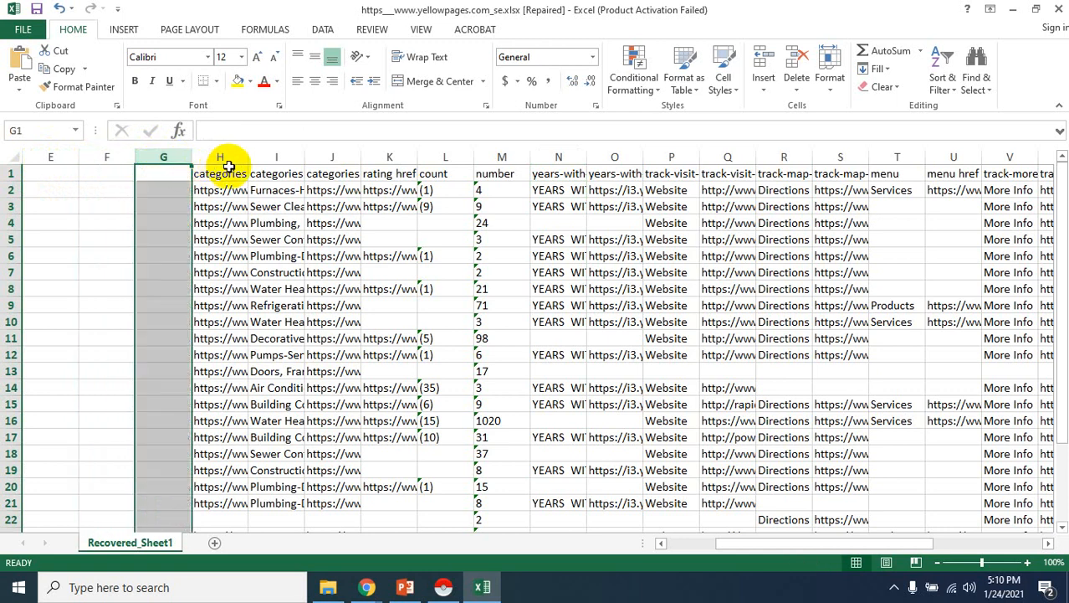
{"action": "left_click", "coordinate": [219, 158]}
{"action": "key", "text": "Delete"}
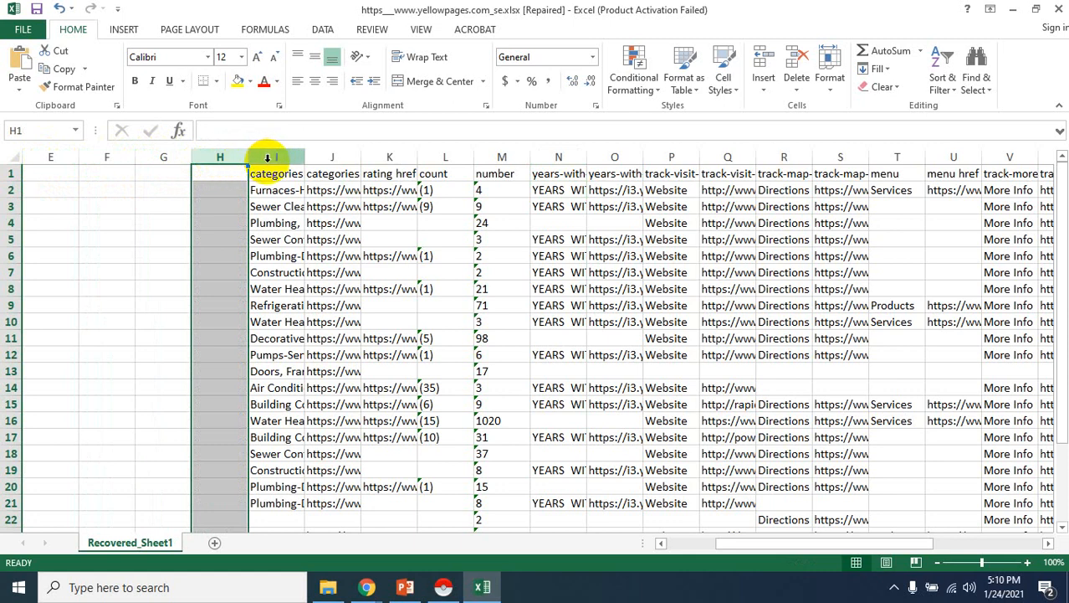
{"action": "left_click", "coordinate": [267, 158]}
{"action": "key", "text": "Delete"}
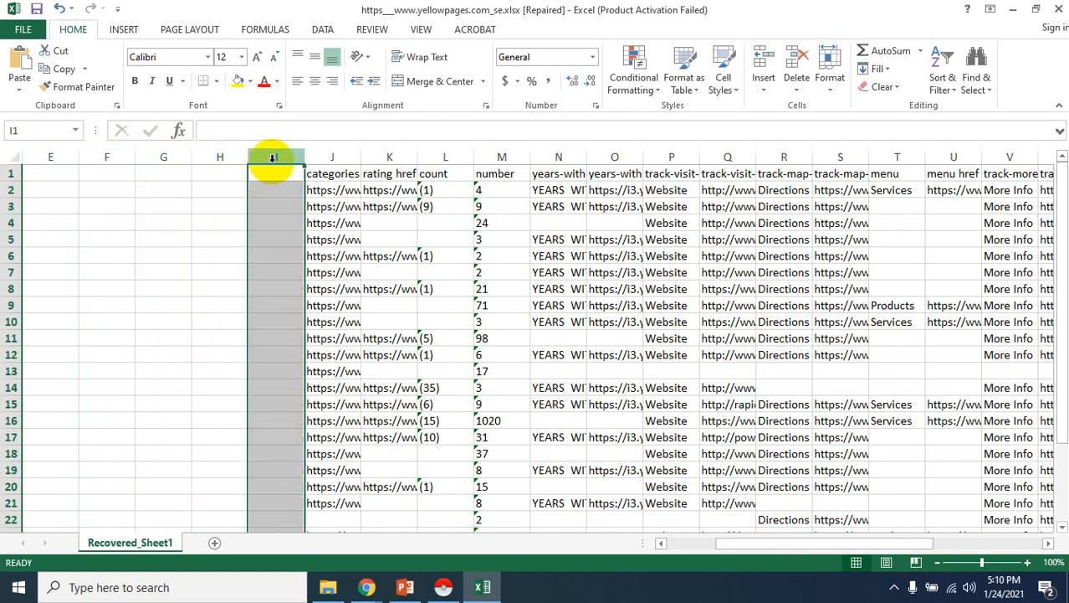
{"action": "left_click", "coordinate": [337, 157]}
{"action": "key", "text": "Delete"}
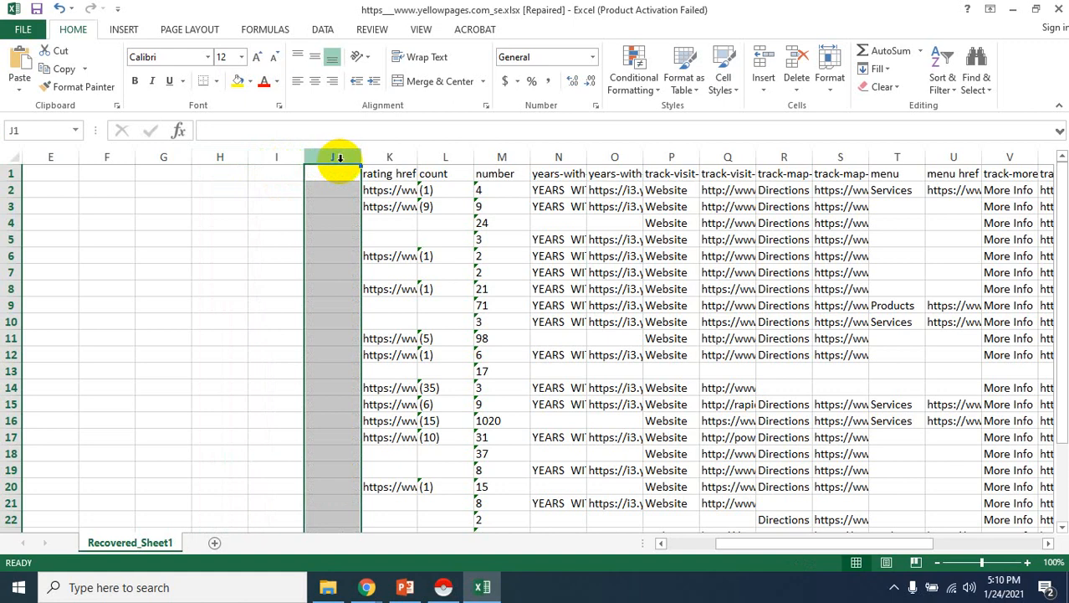
Step: Clear the rating href, count, number and years-with columns, K through O, including their headers
{"action": "left_click", "coordinate": [402, 157]}
{"action": "key", "text": "Delete"}
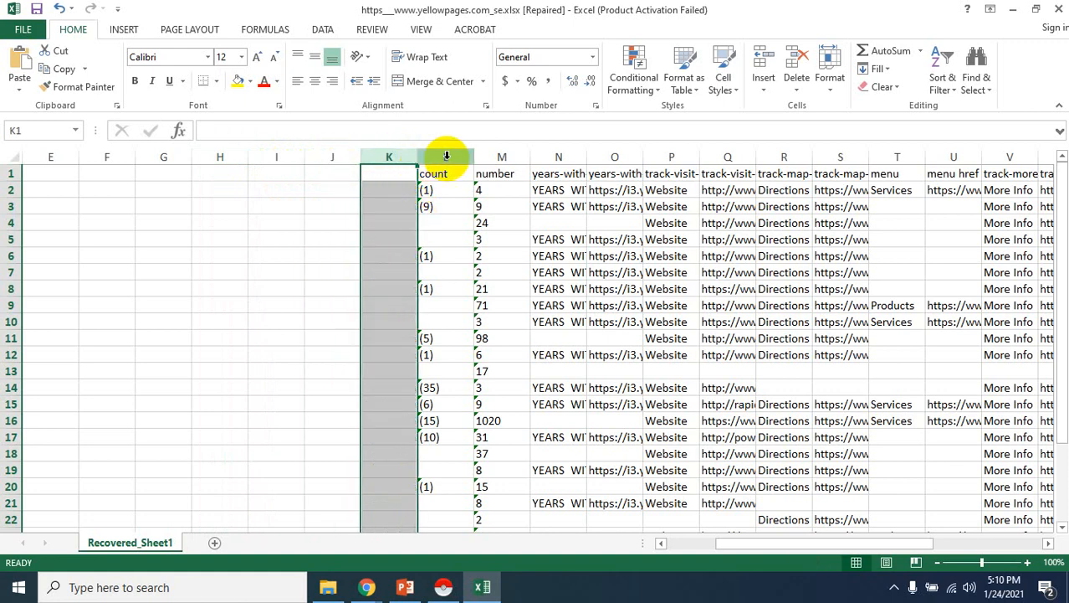
{"action": "left_click", "coordinate": [446, 157]}
{"action": "key", "text": "Delete"}
{"action": "left_click", "coordinate": [500, 158]}
{"action": "key", "text": "Delete"}
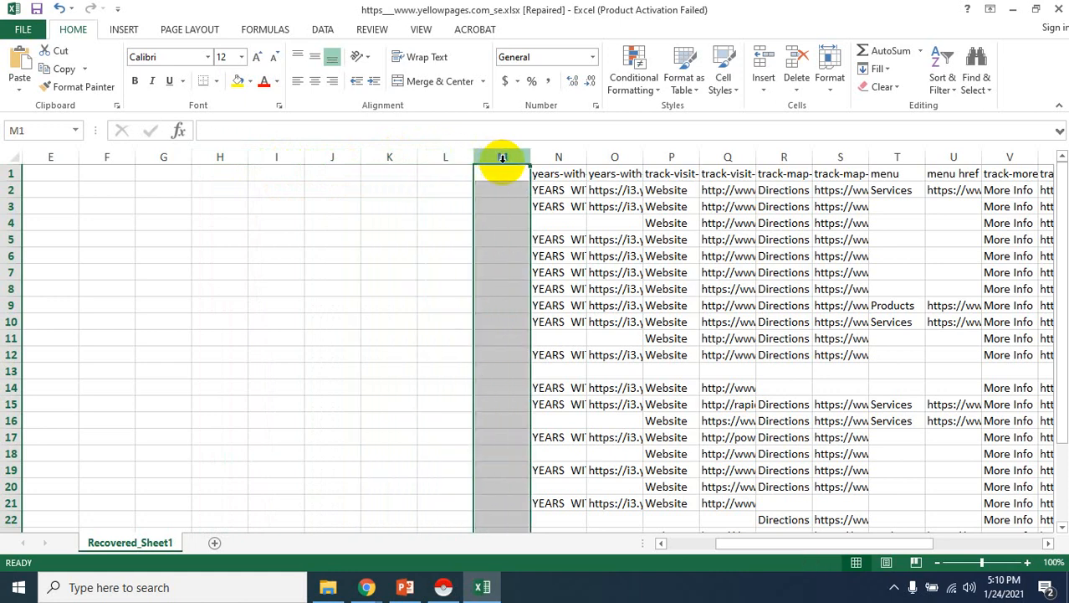
{"action": "left_click", "coordinate": [550, 158]}
{"action": "key", "text": "Delete"}
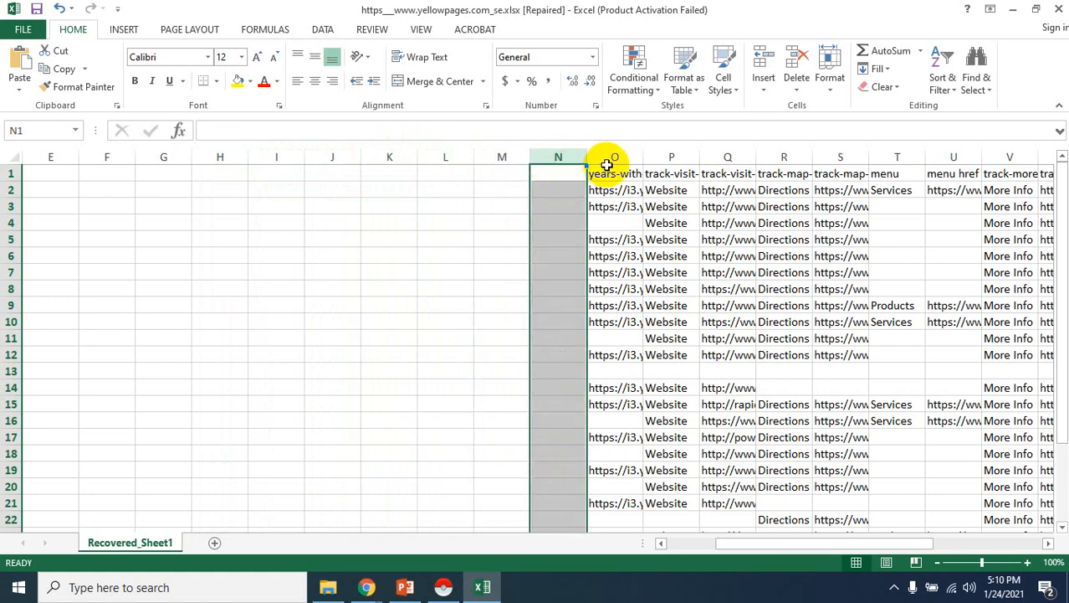
{"action": "left_click", "coordinate": [613, 159]}
{"action": "key", "text": "Delete"}
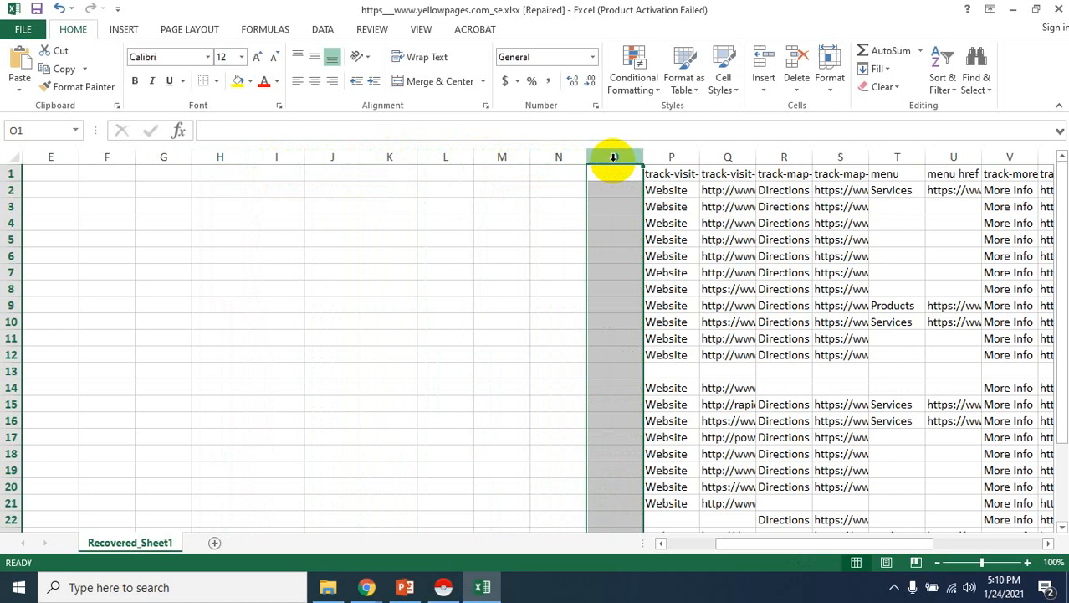
Step: Clear and collapse column P with the Website labels, and widen column Q holding the website addresses
{"action": "left_click", "coordinate": [671, 159]}
{"action": "key", "text": "Delete"}
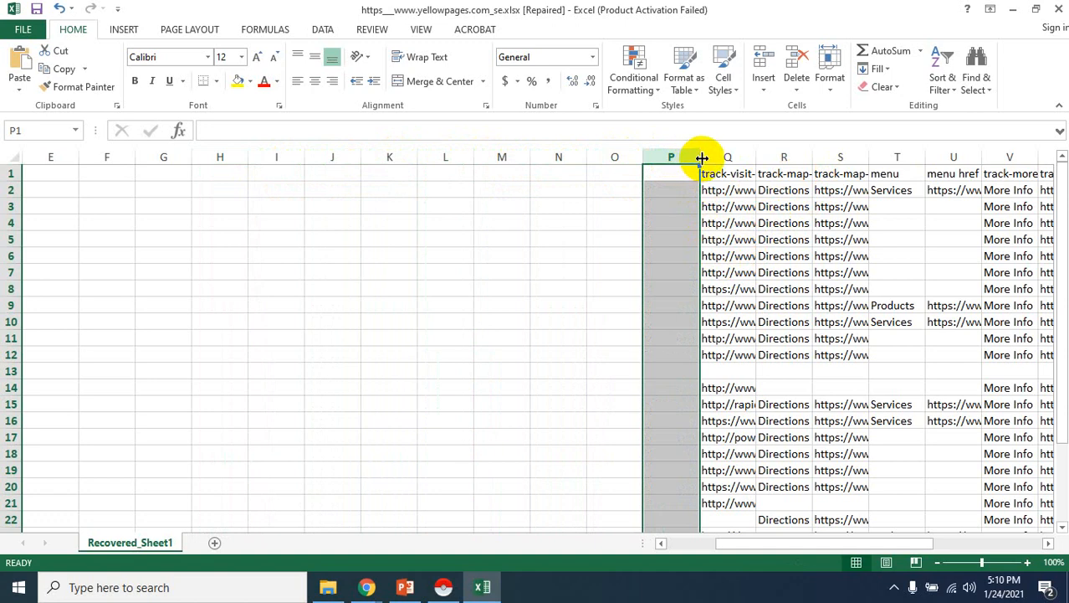
{"action": "left_click_drag", "start_coordinate": [756, 157], "coordinate": [793, 157]}
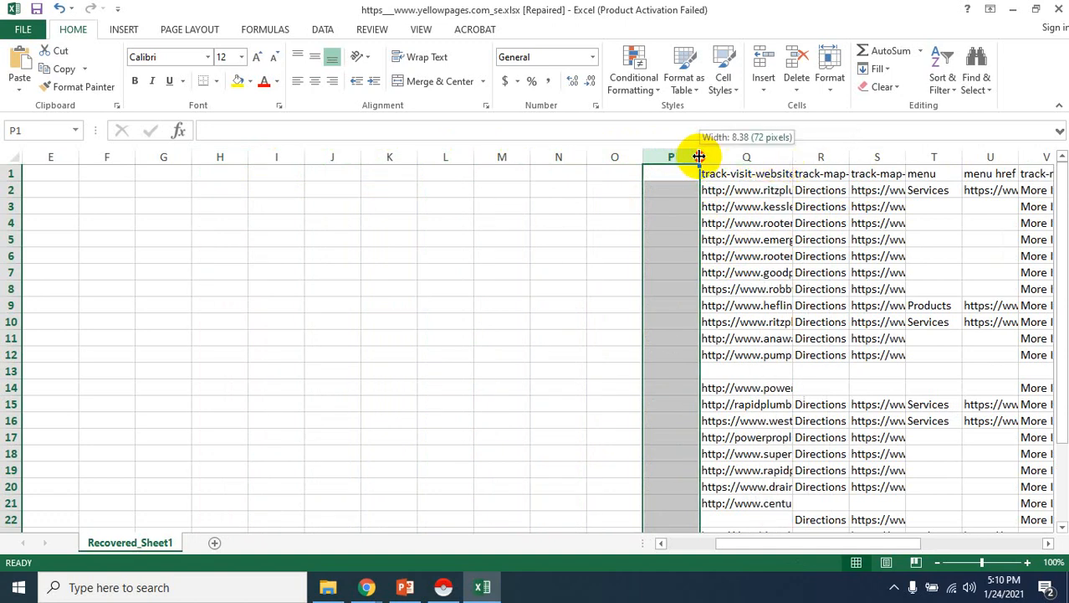
{"action": "left_click_drag", "start_coordinate": [699, 157], "coordinate": [596, 159]}
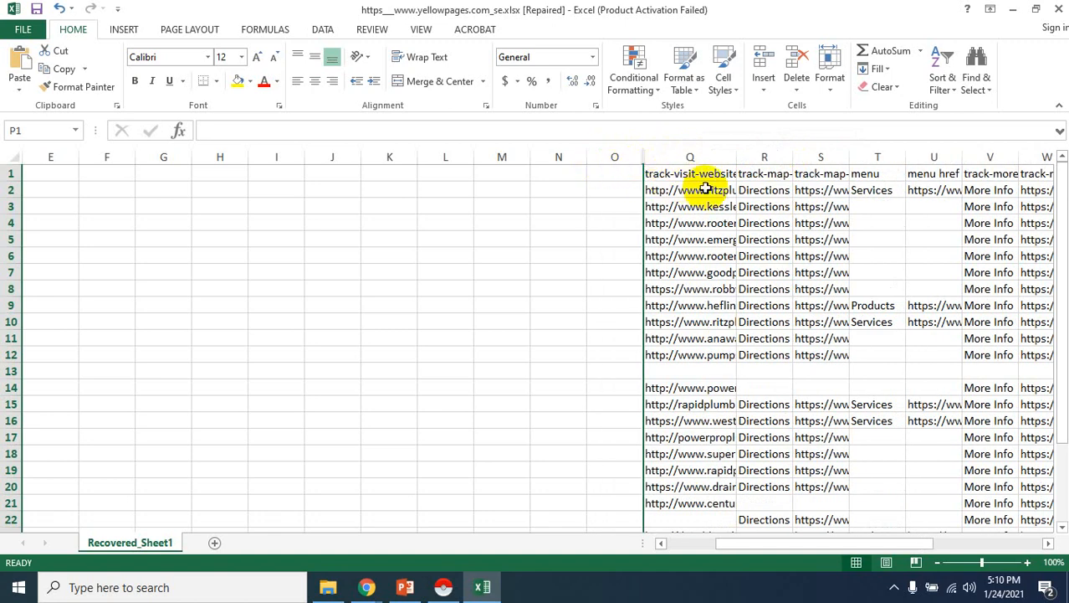
Step: Clear the Directions labels in column R, the track-map-it href column S and the menu column T
{"action": "left_click", "coordinate": [765, 157]}
{"action": "key", "text": "Delete"}
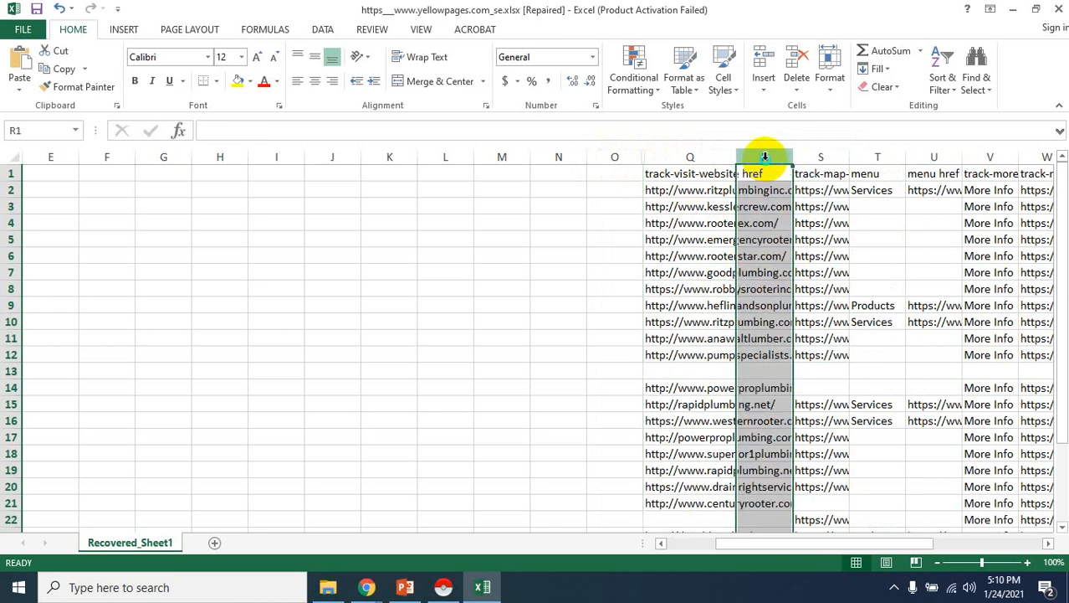
{"action": "right_click", "coordinate": [768, 157]}
{"action": "left_click", "coordinate": [764, 156]}
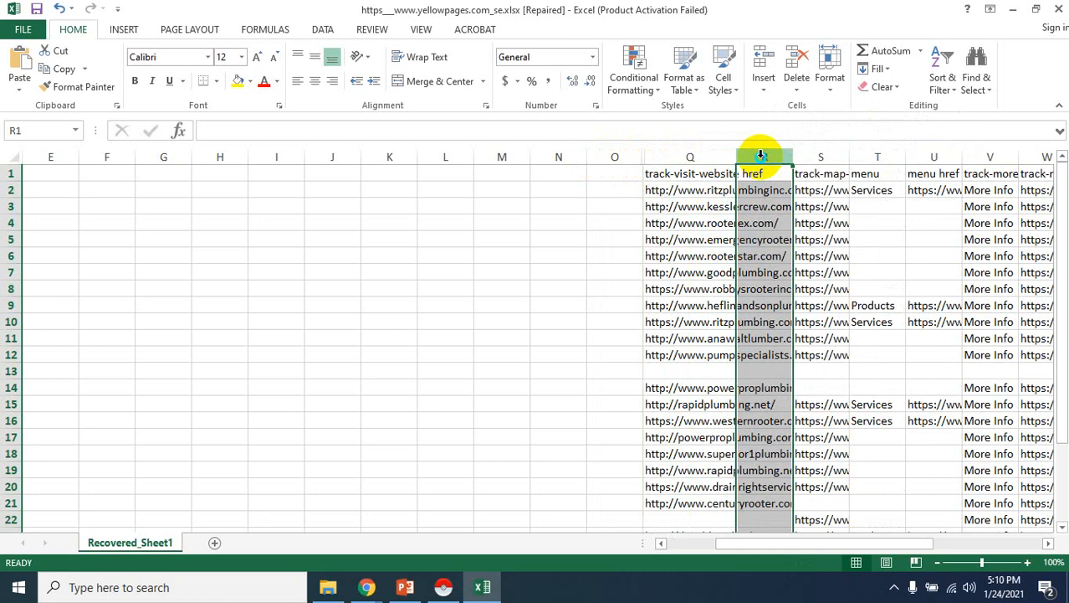
{"action": "left_click", "coordinate": [816, 156]}
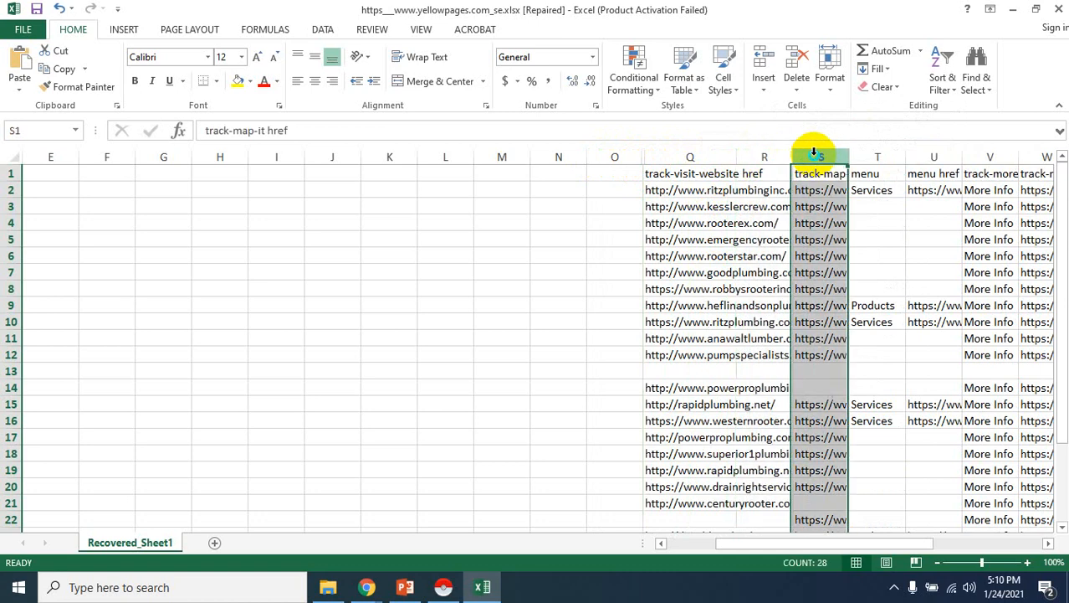
{"action": "key", "text": "Delete"}
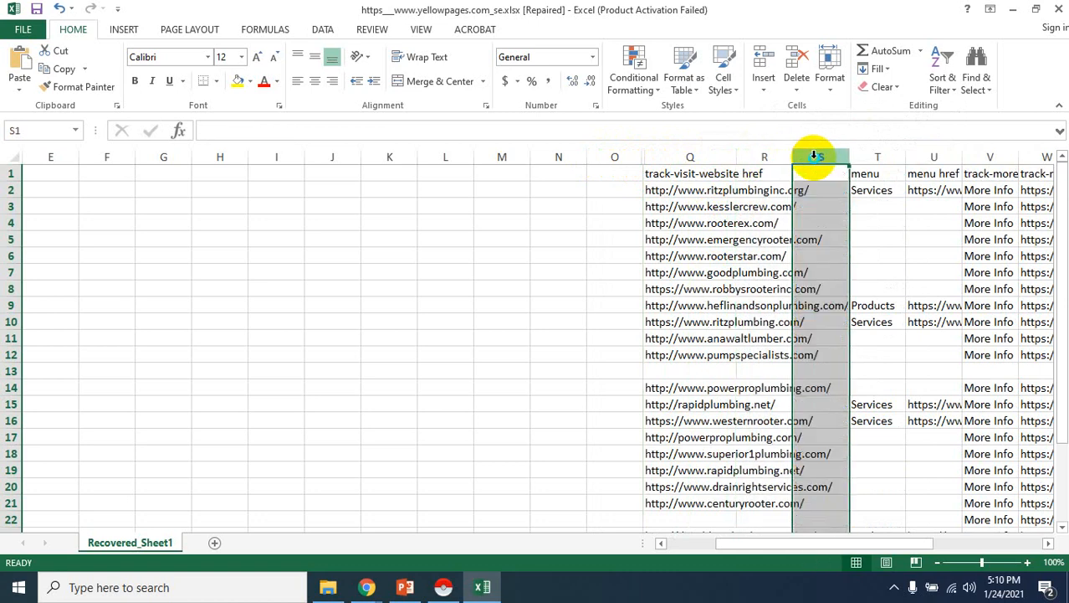
{"action": "left_click", "coordinate": [879, 158]}
{"action": "key", "text": "Delete"}
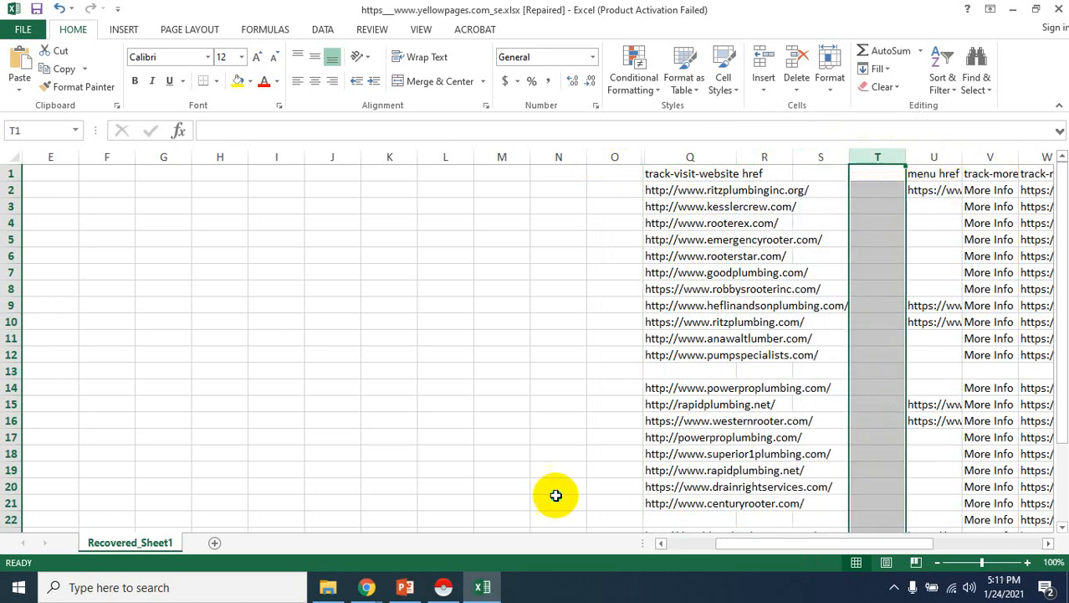
Step: Clear the track-more-info columns V and W and the menu href column U
{"action": "left_click_drag", "start_coordinate": [778, 546], "coordinate": [894, 547]}
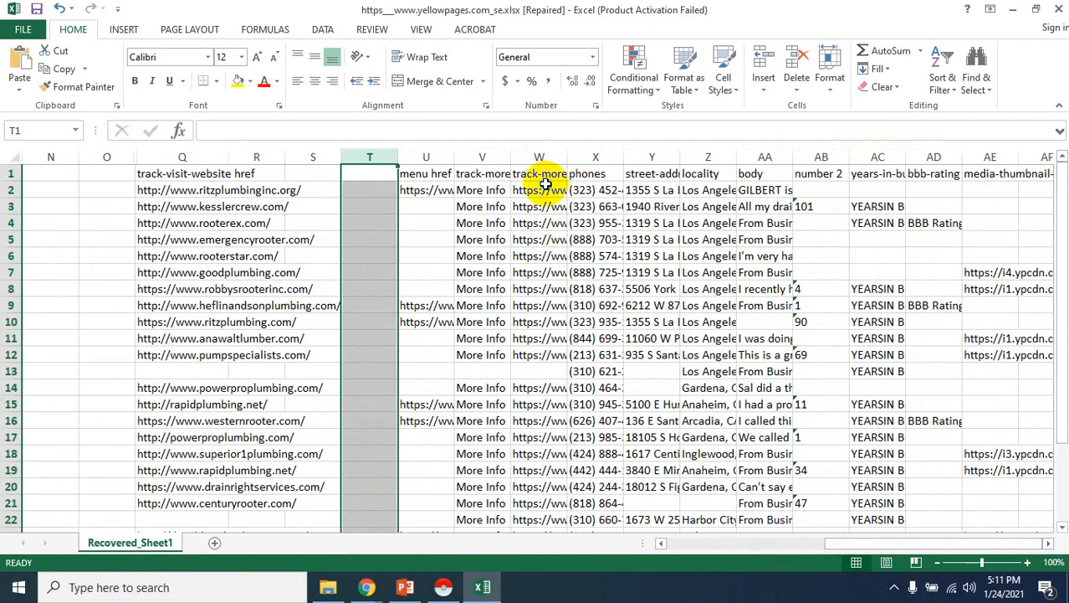
{"action": "left_click", "coordinate": [539, 159]}
{"action": "key", "text": "Delete"}
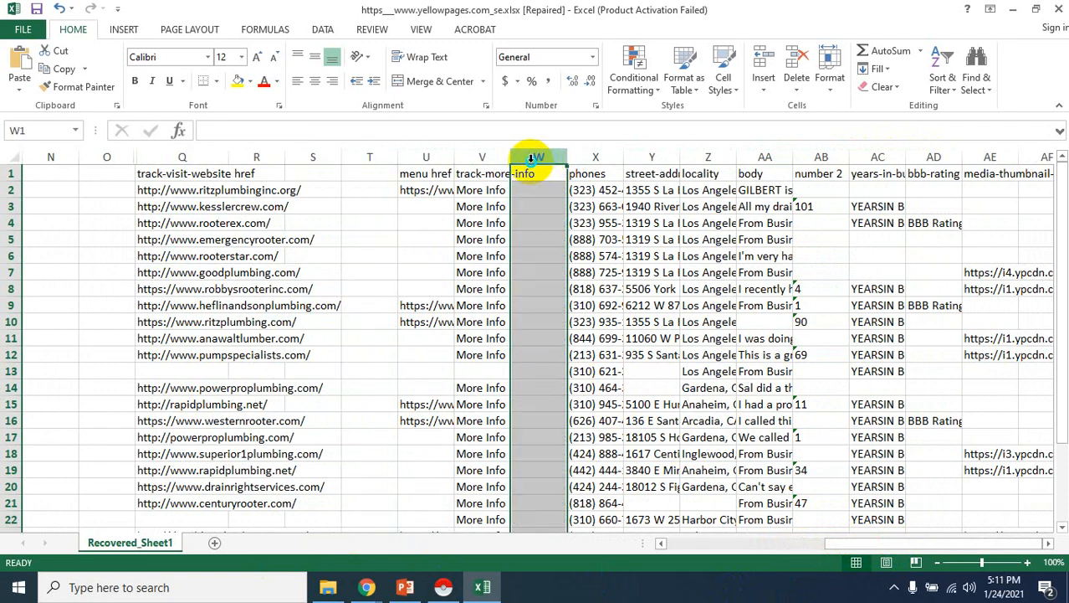
{"action": "left_click", "coordinate": [489, 158]}
{"action": "key", "text": "Delete"}
{"action": "left_click", "coordinate": [427, 158]}
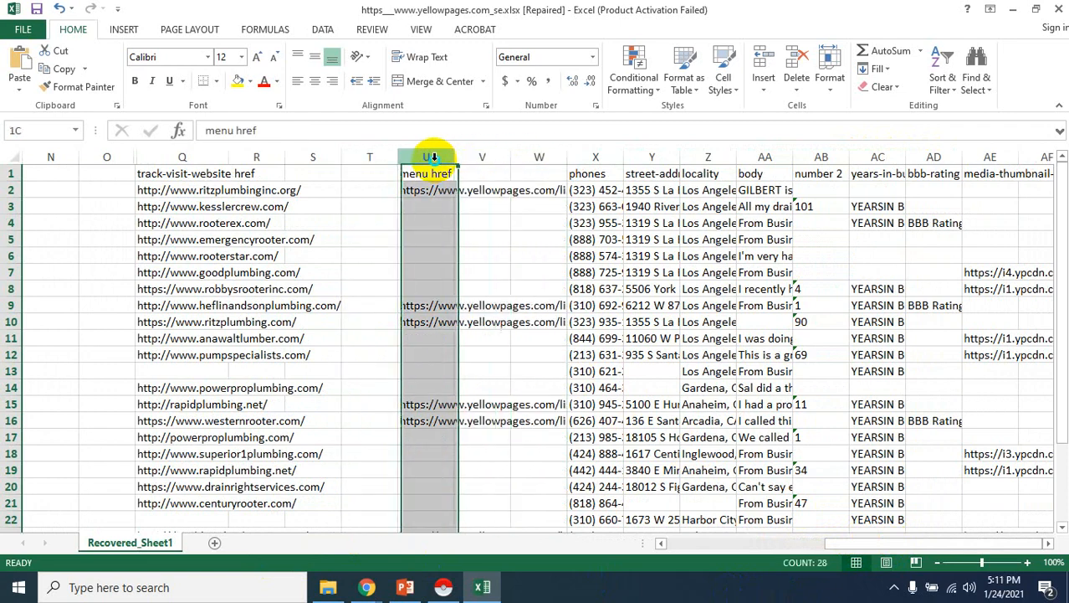
{"action": "key", "text": "Delete"}
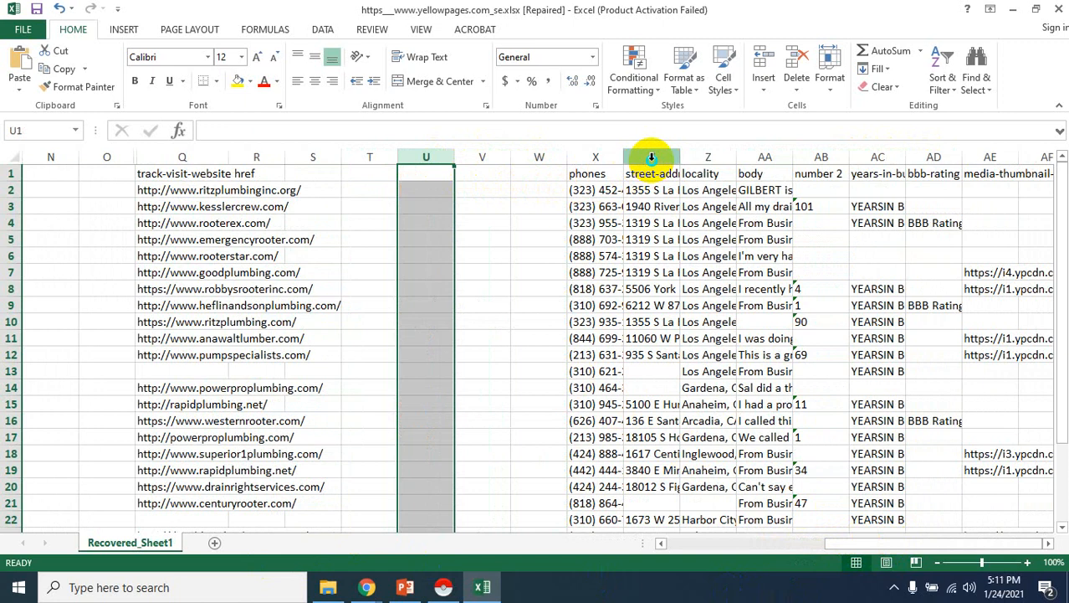
Step: Clear the body, number 2, years-in-business and bbb-rating columns, AA through AD
{"action": "left_click", "coordinate": [767, 157]}
{"action": "key", "text": "Delete"}
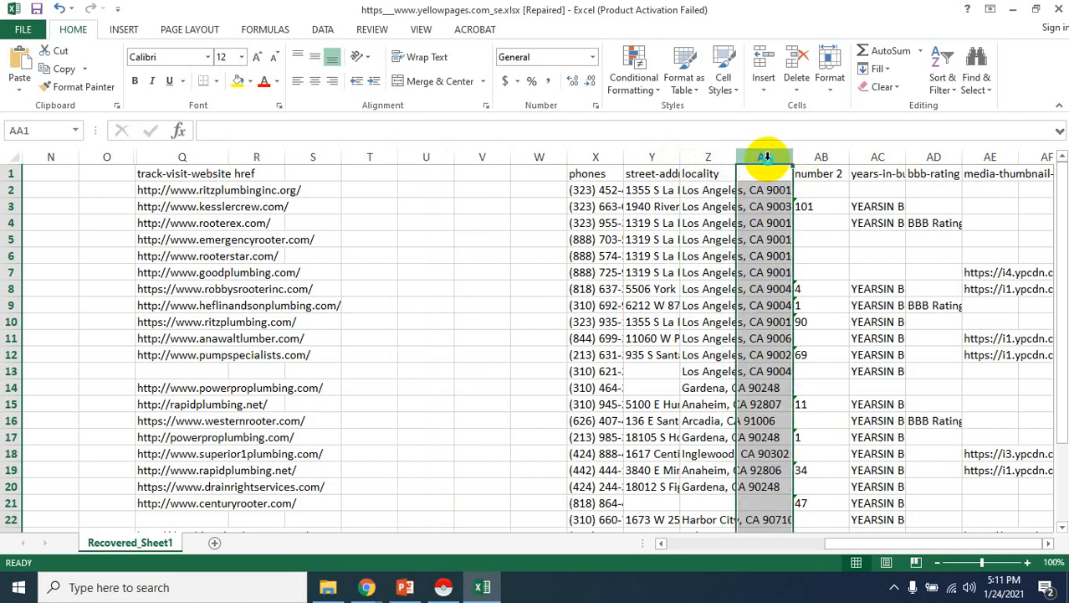
{"action": "left_click", "coordinate": [820, 158]}
{"action": "key", "text": "Delete"}
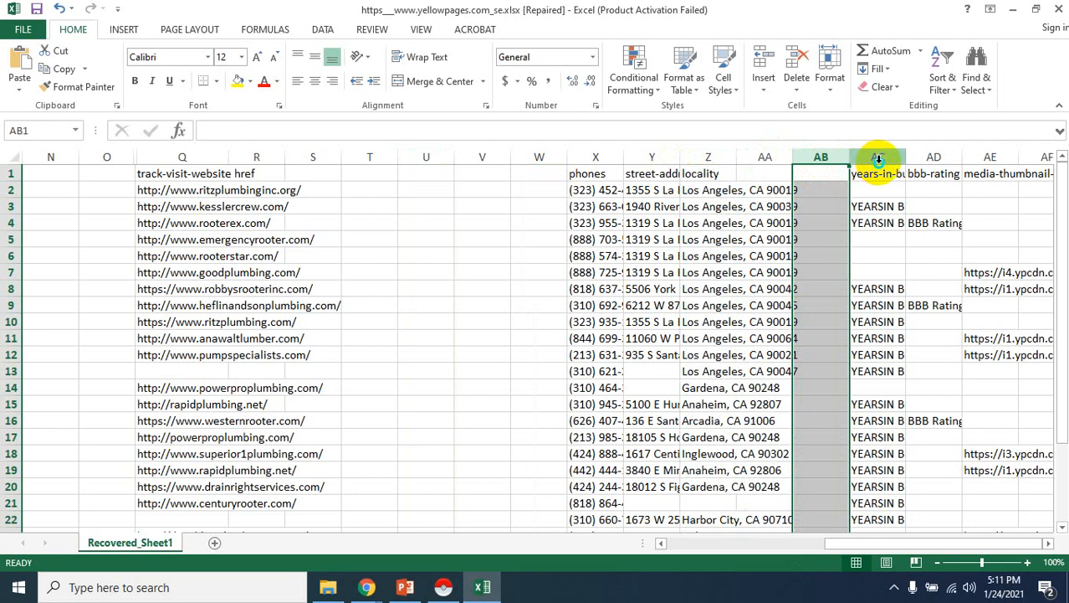
{"action": "left_click", "coordinate": [878, 159]}
{"action": "key", "text": "Delete"}
{"action": "left_click", "coordinate": [931, 158]}
{"action": "key", "text": "Delete"}
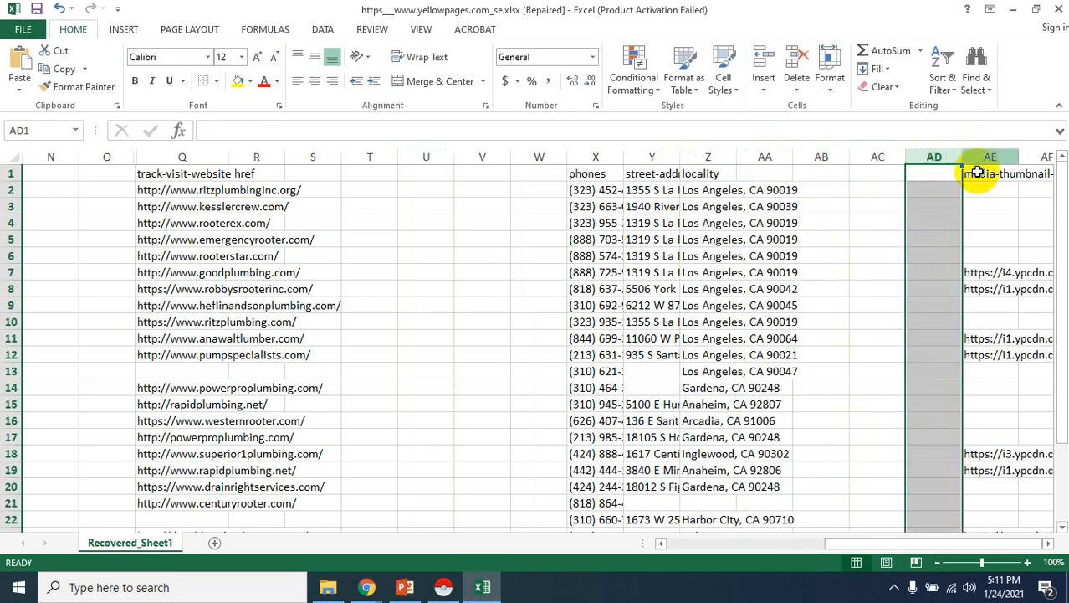
Step: Clear the media-thumbnail-wrapper src header and image links from column AE
{"action": "left_click_drag", "start_coordinate": [828, 544], "coordinate": [887, 556]}
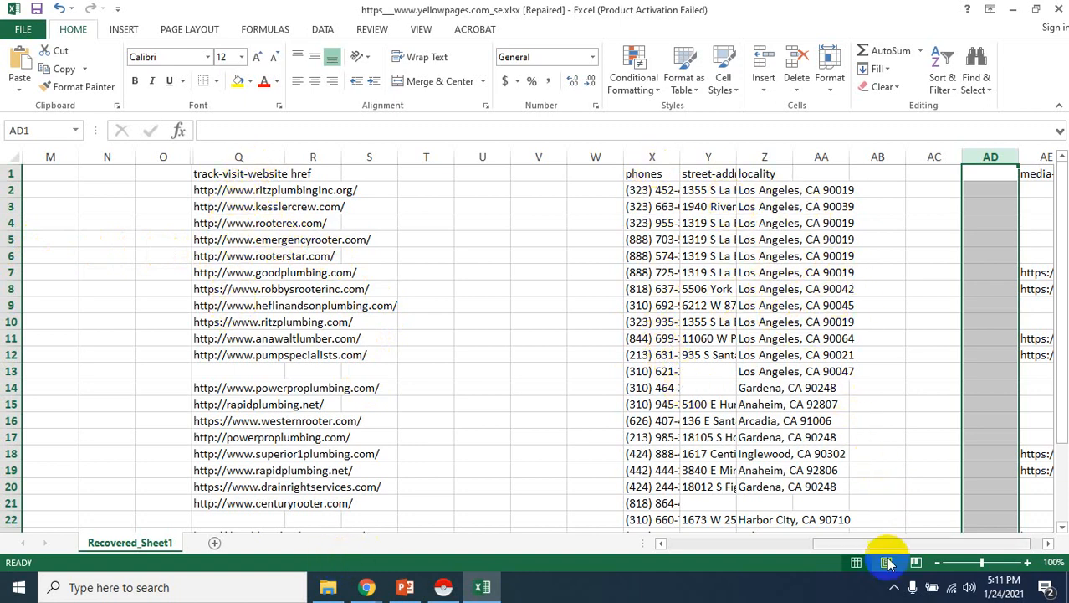
{"action": "left_click_drag", "start_coordinate": [873, 544], "coordinate": [938, 544]}
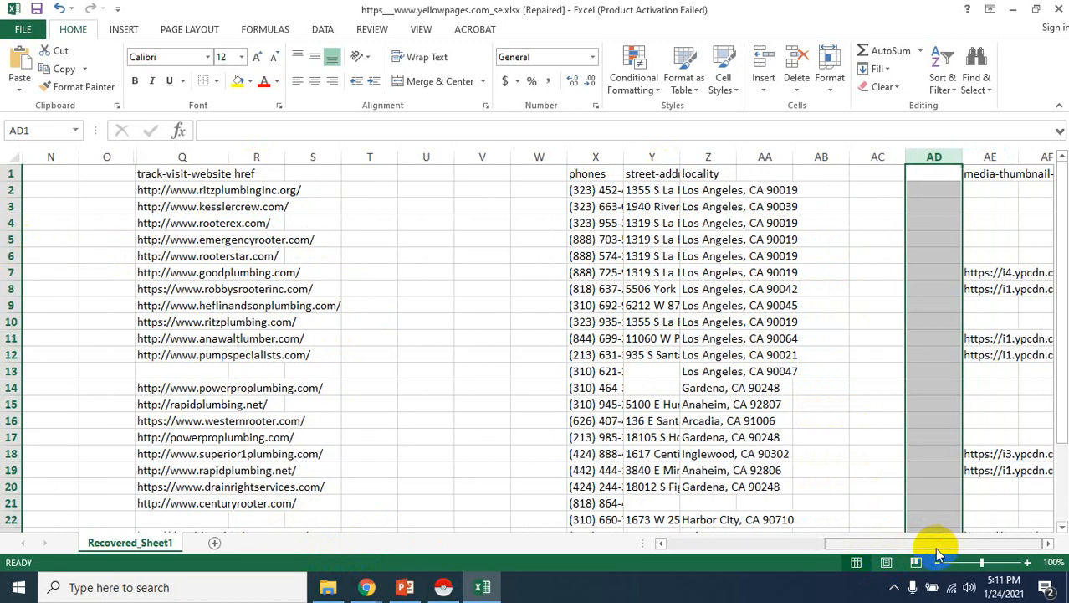
{"action": "left_click_drag", "start_coordinate": [1007, 174], "coordinate": [1007, 190]}
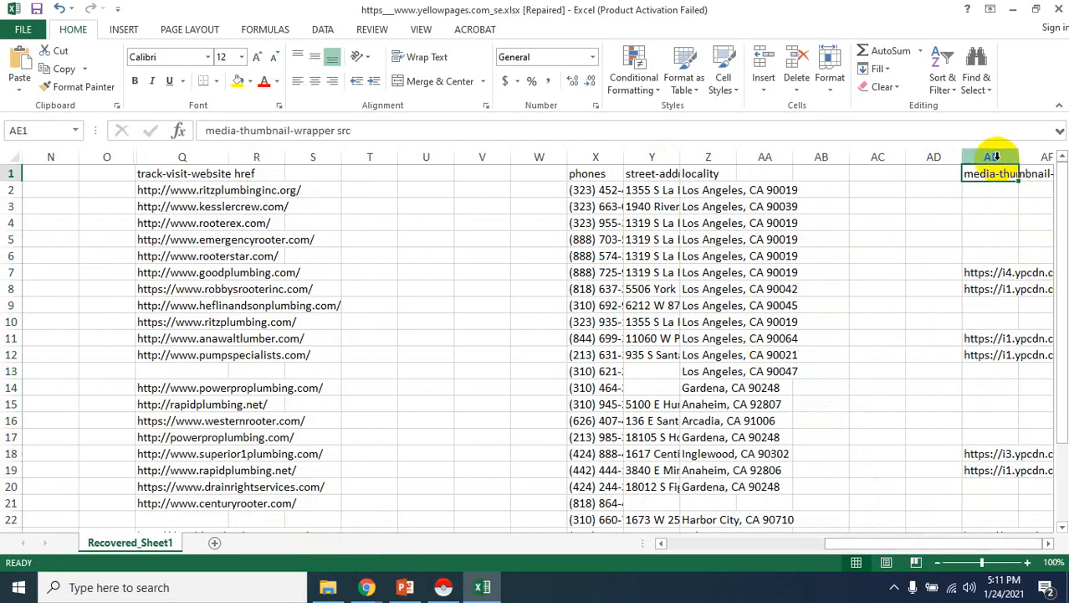
{"action": "left_click", "coordinate": [994, 157]}
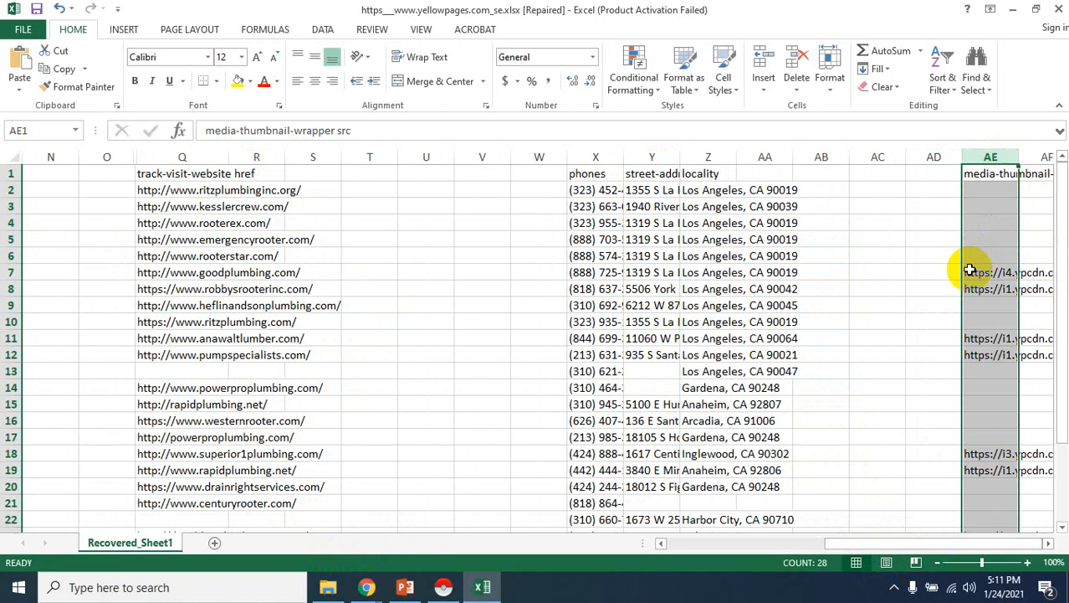
{"action": "key", "text": "Delete"}
Step: Switch to PowerPoint, close the Break time presentation, and return to the exported Excel workbook
{"action": "left_click", "coordinate": [444, 587]}
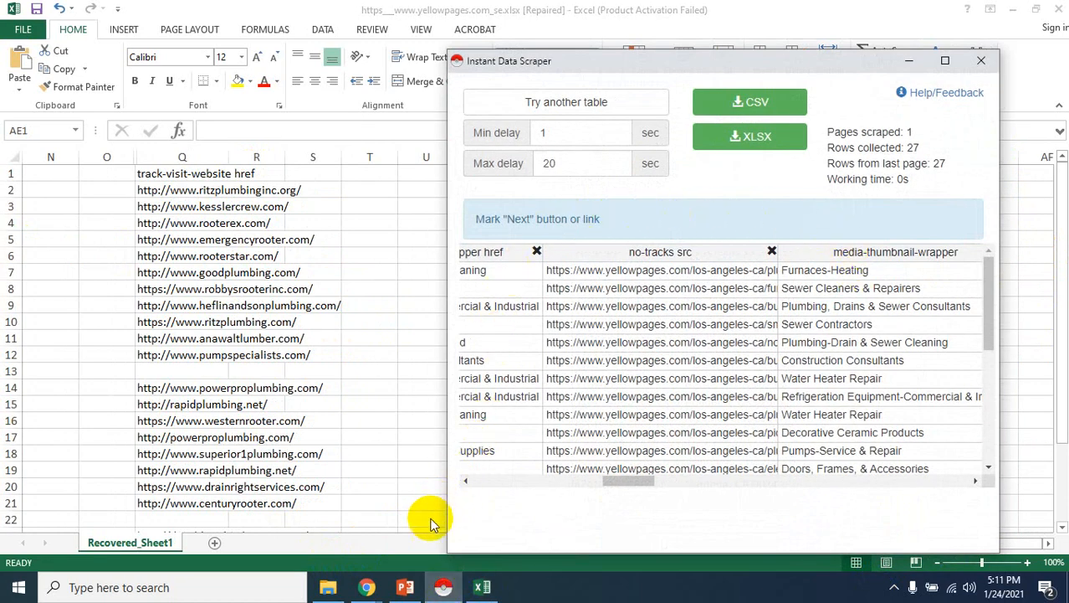
{"action": "left_click", "coordinate": [405, 587]}
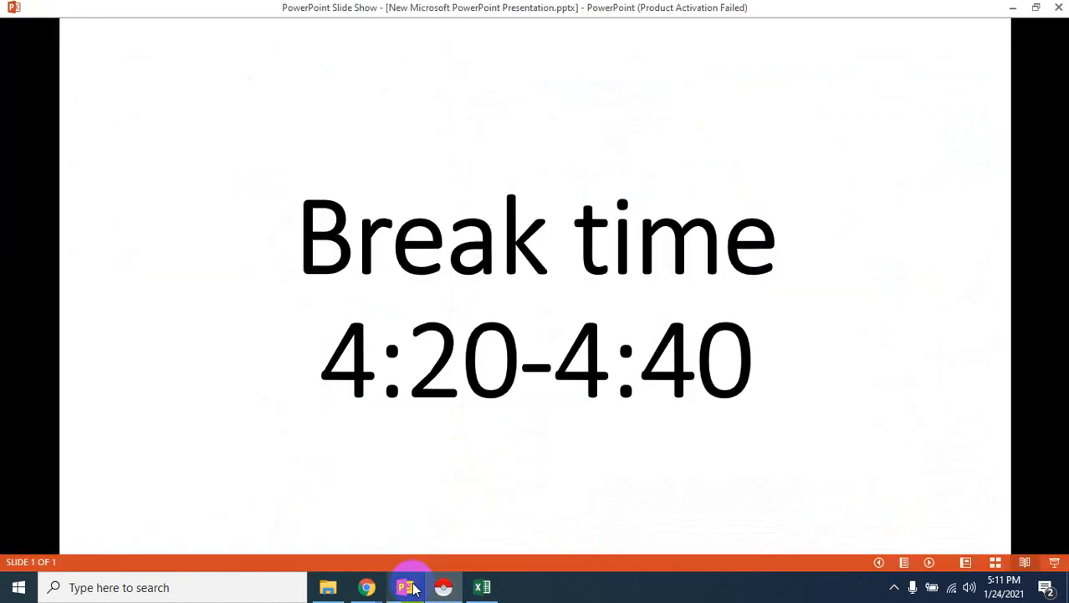
{"action": "left_click", "coordinate": [1060, 8]}
{"action": "left_click", "coordinate": [484, 326]}
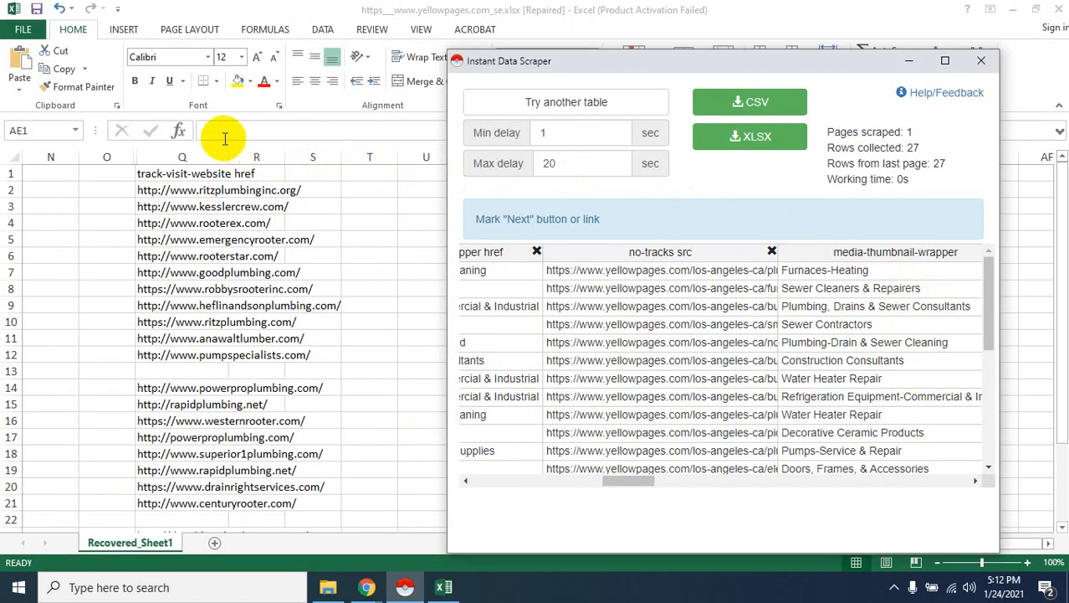
{"action": "left_click", "coordinate": [186, 147]}
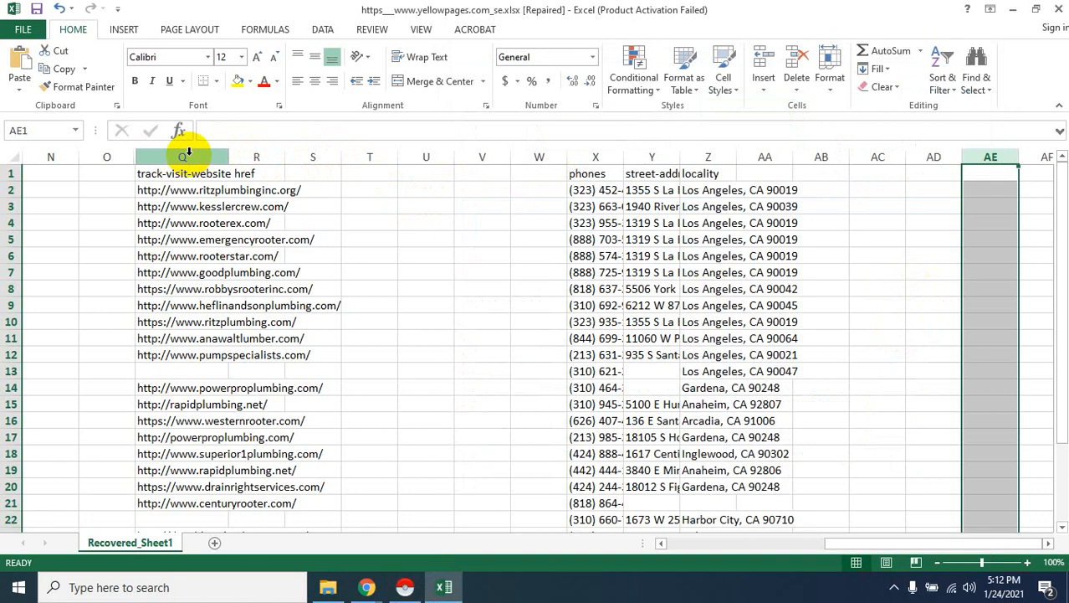
{"action": "right_click", "coordinate": [429, 58]}
{"action": "key", "text": "Escape"}
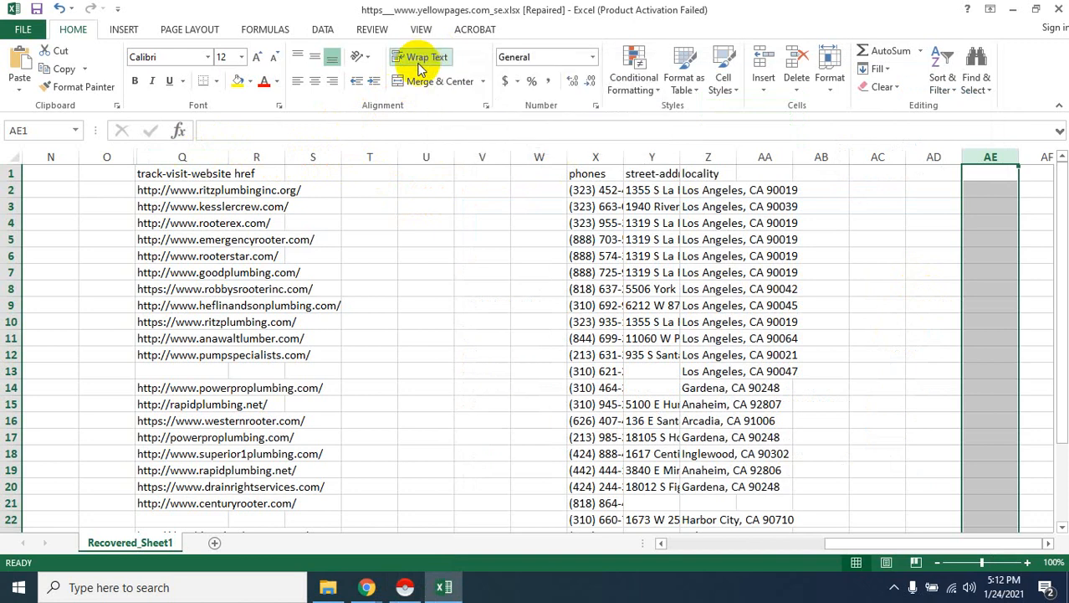
Step: Switch from the workbook to Chrome and bring up the LEDP online class meeting
{"action": "left_click", "coordinate": [182, 157]}
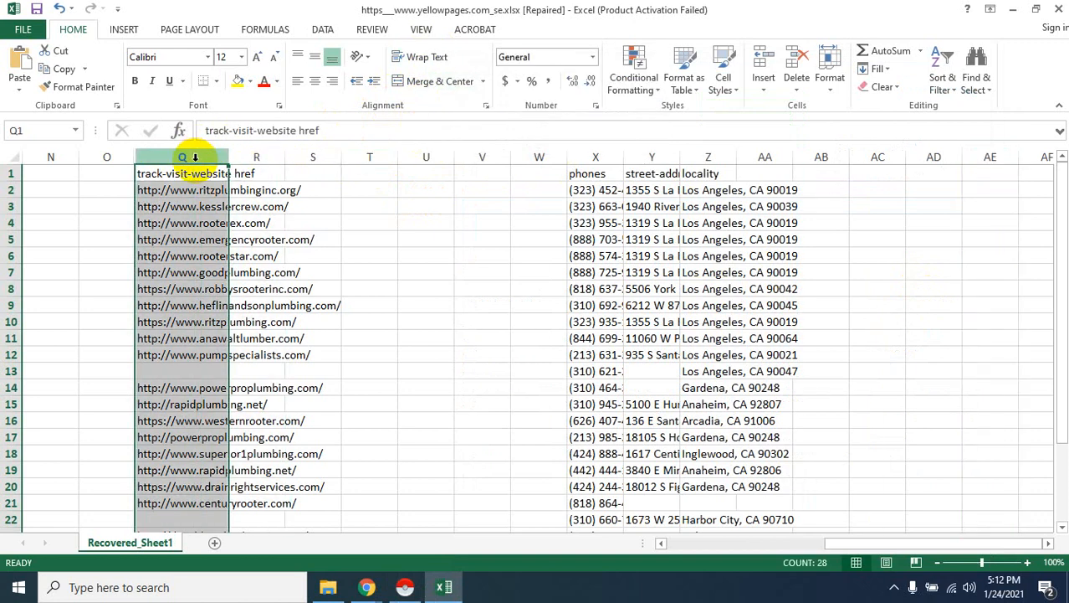
{"action": "left_click", "coordinate": [371, 587]}
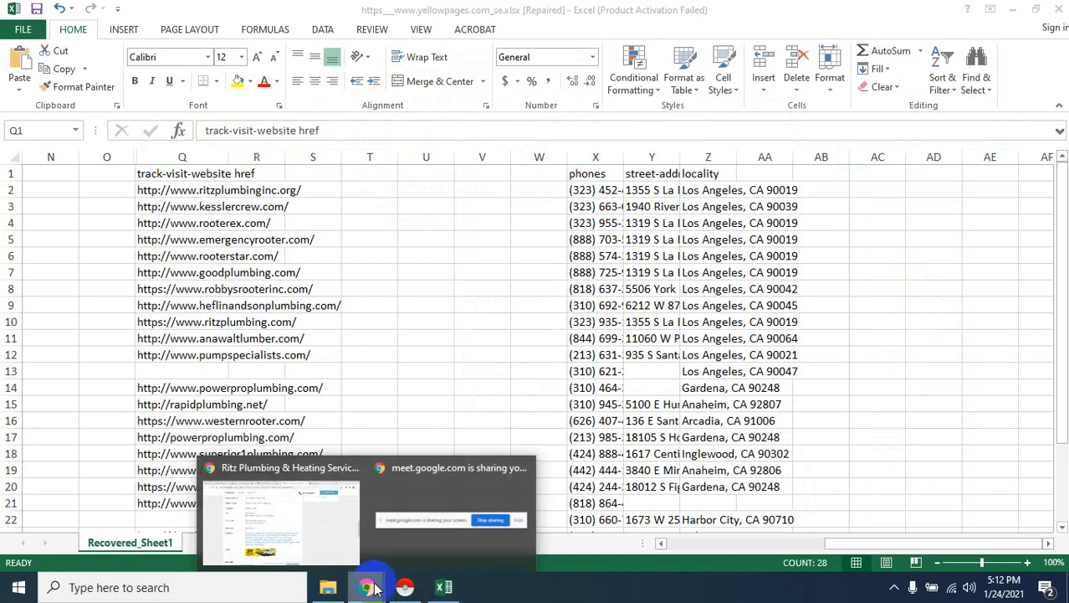
{"action": "left_click", "coordinate": [323, 525]}
{"action": "left_click", "coordinate": [243, 15]}
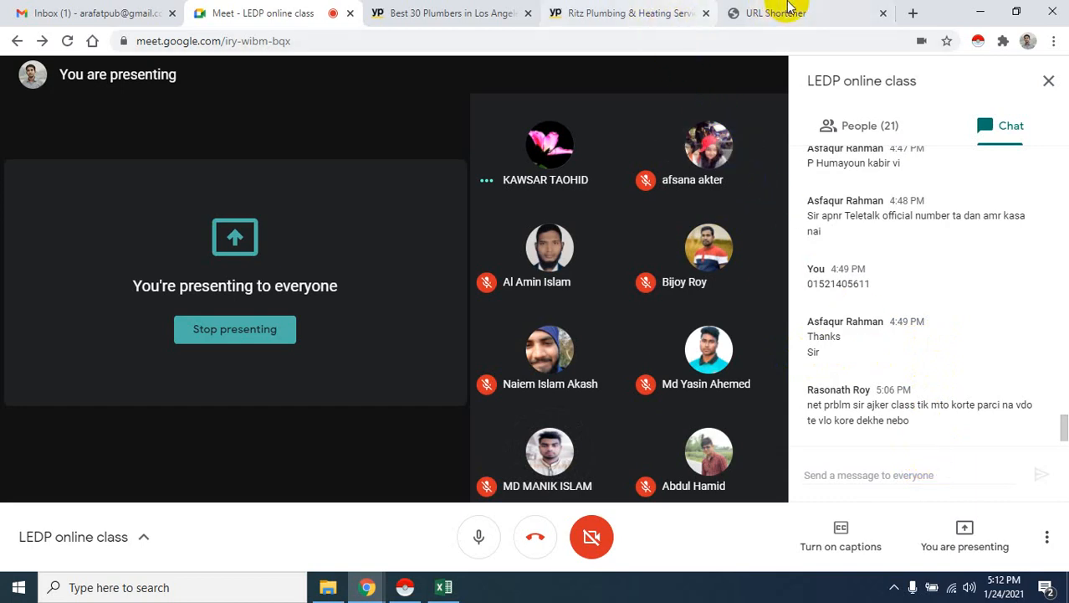
Step: Close the URL Shortener and Ritz Plumbing & Heating Service tabs and show the start of the Los Angeles plumbers results
{"action": "left_click", "coordinate": [883, 13]}
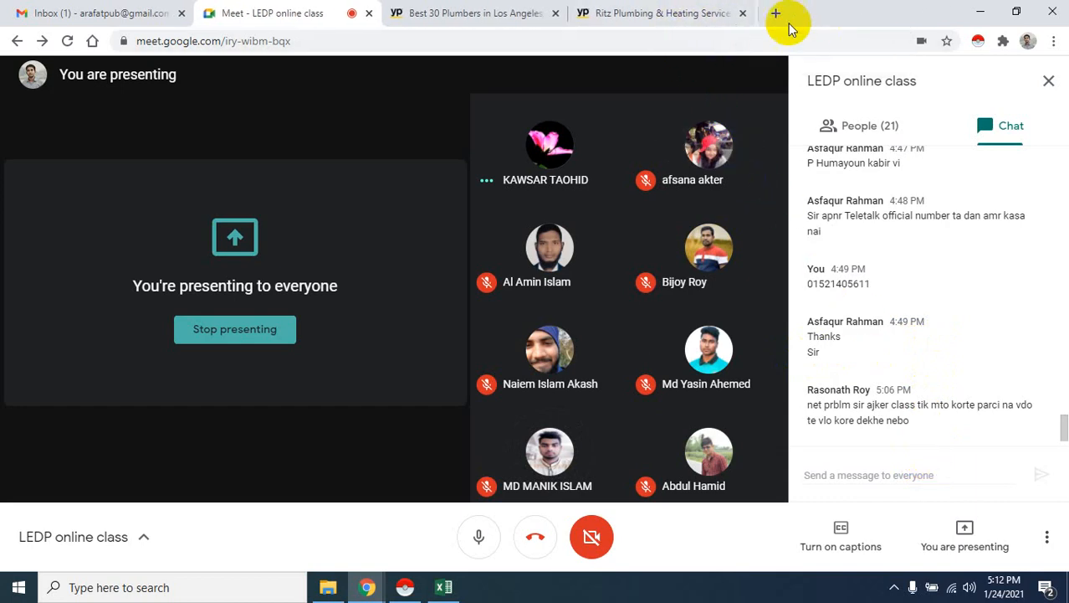
{"action": "left_click", "coordinate": [745, 15]}
{"action": "left_click", "coordinate": [520, 13]}
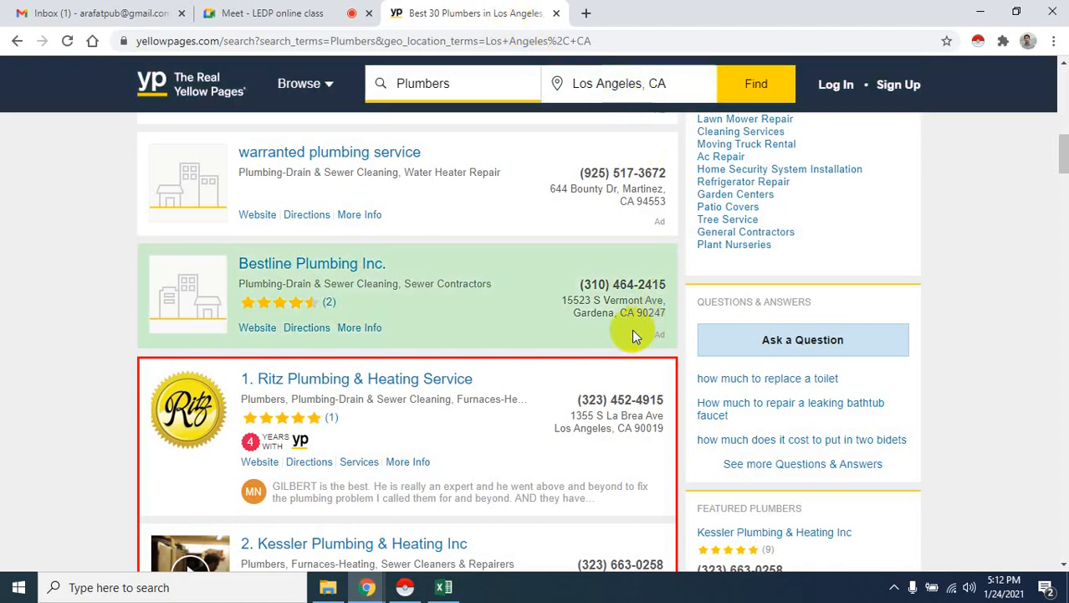
{"action": "scroll", "coordinate": [582, 329], "scroll_direction": "up", "scroll_amount": 5}
{"action": "scroll", "coordinate": [581, 329], "scroll_direction": "up", "scroll_amount": 5}
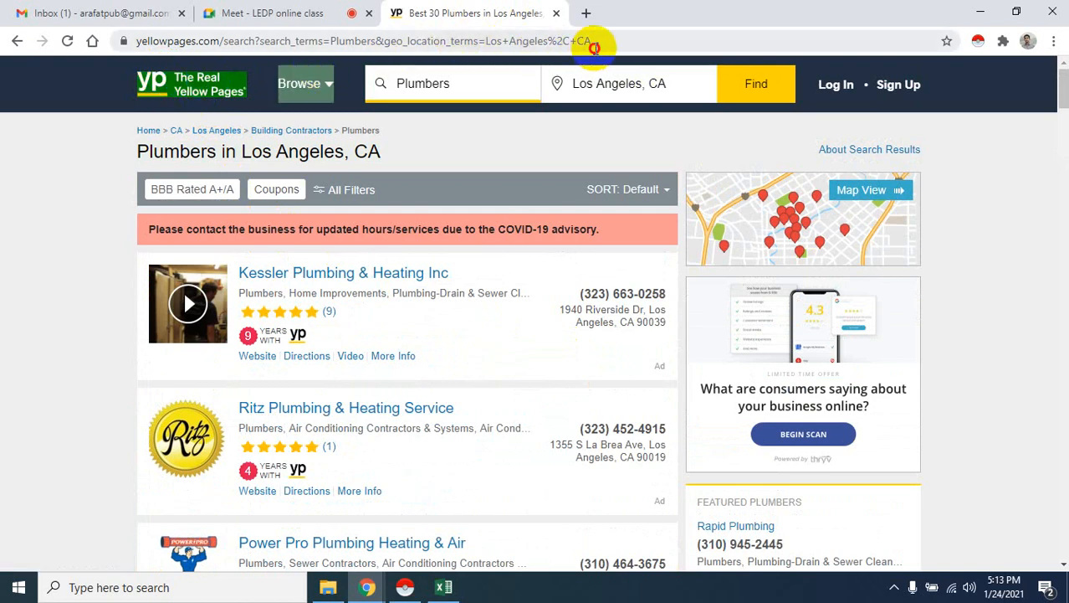
{"action": "left_click", "coordinate": [607, 41]}
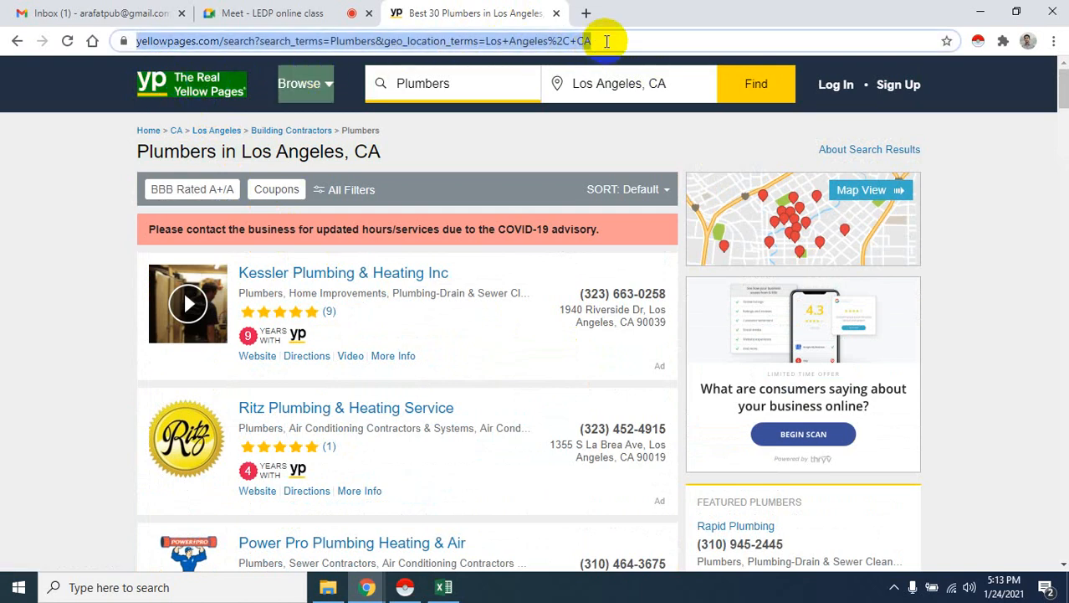
{"action": "type", "text": "phone "}
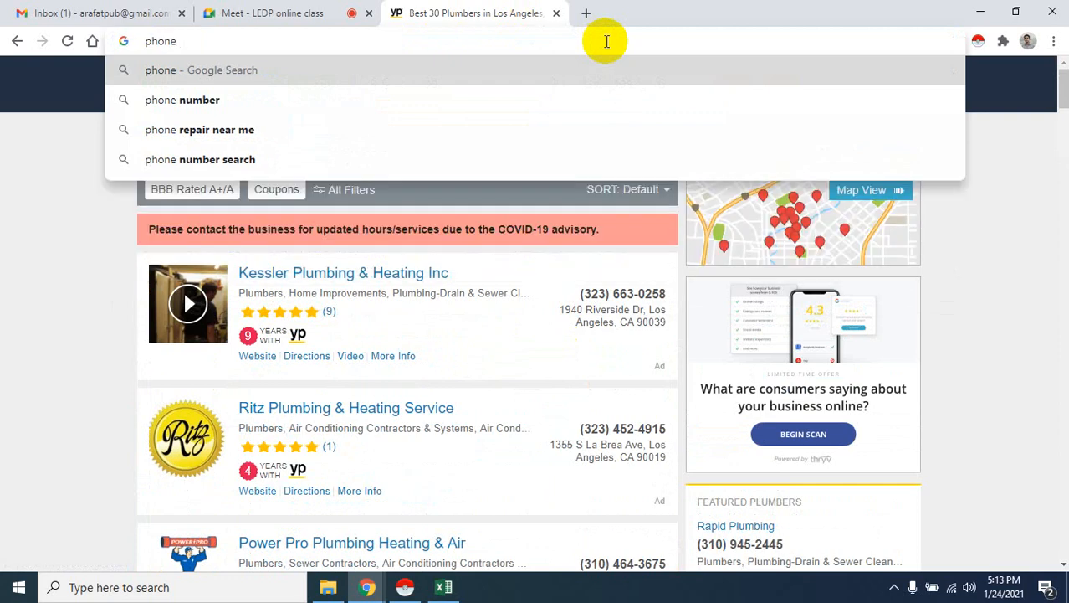
{"action": "type", "text": "l"}
{"action": "key", "text": "BackSpace"}
{"action": "key", "text": "BackSpace"}
{"action": "key", "text": "BackSpace"}
{"action": "key", "text": "BackSpace"}
{"action": "key", "text": "BackSpace"}
{"action": "key", "text": "BackSpace"}
{"action": "key", "text": "BackSpace"}
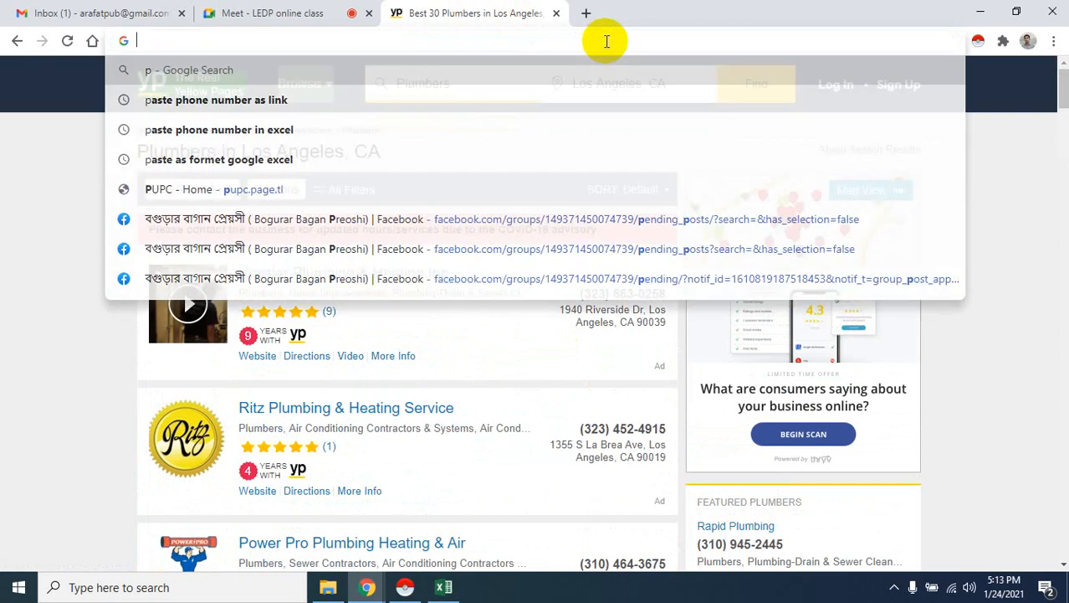
Step: Search Google for amazon and open the Amazon.com online shopping site
{"action": "type", "text": "ama"}
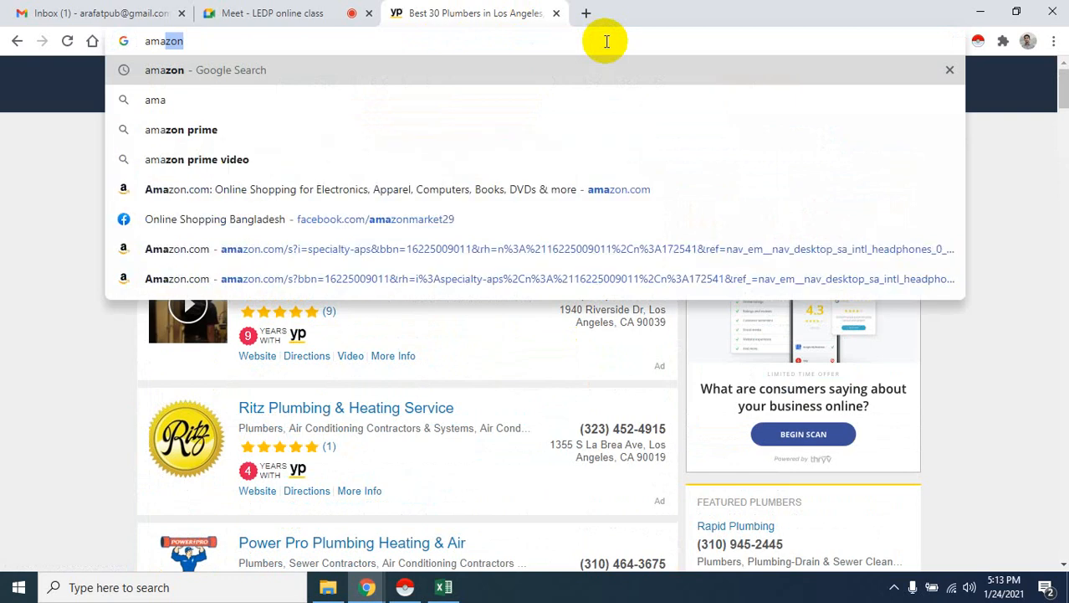
{"action": "type", "text": "zon"}
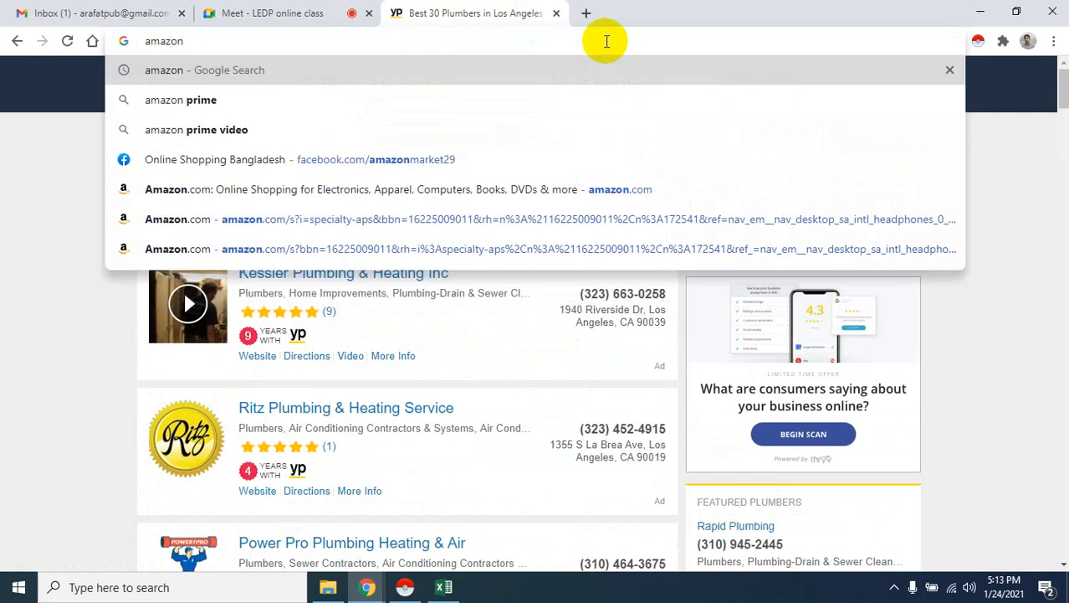
{"action": "key", "text": "Return"}
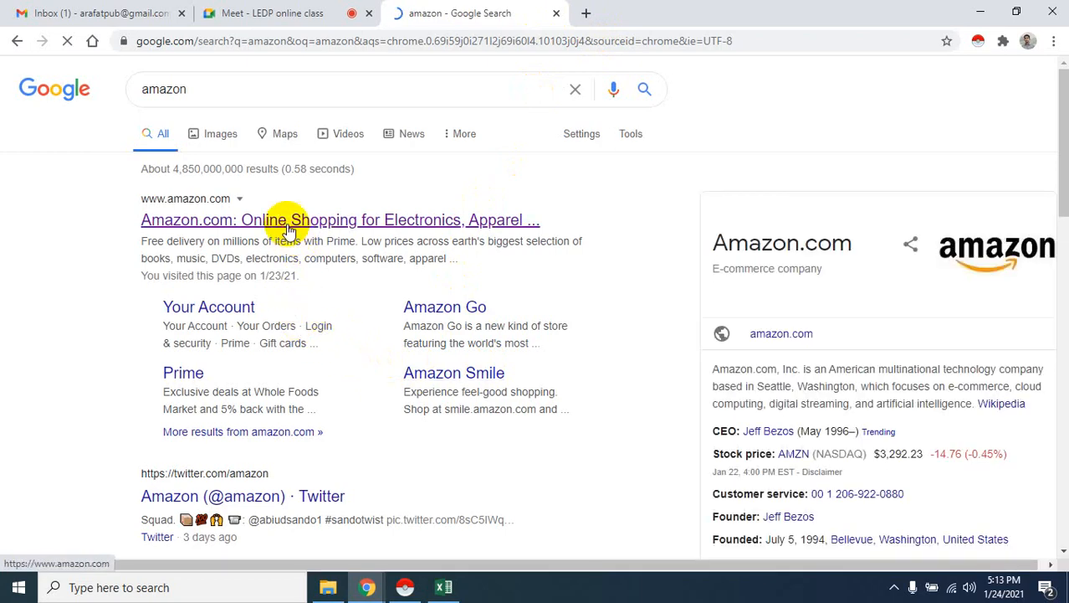
{"action": "left_click", "coordinate": [285, 222]}
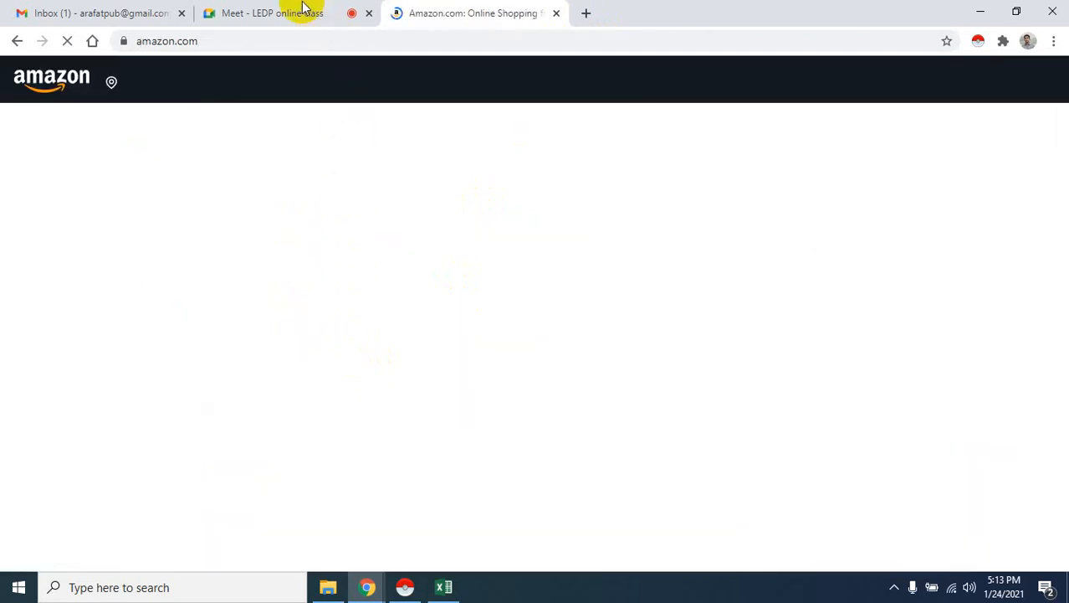
Step: Check the LEDP online class meeting and return to the Amazon home page
{"action": "left_click", "coordinate": [303, 10]}
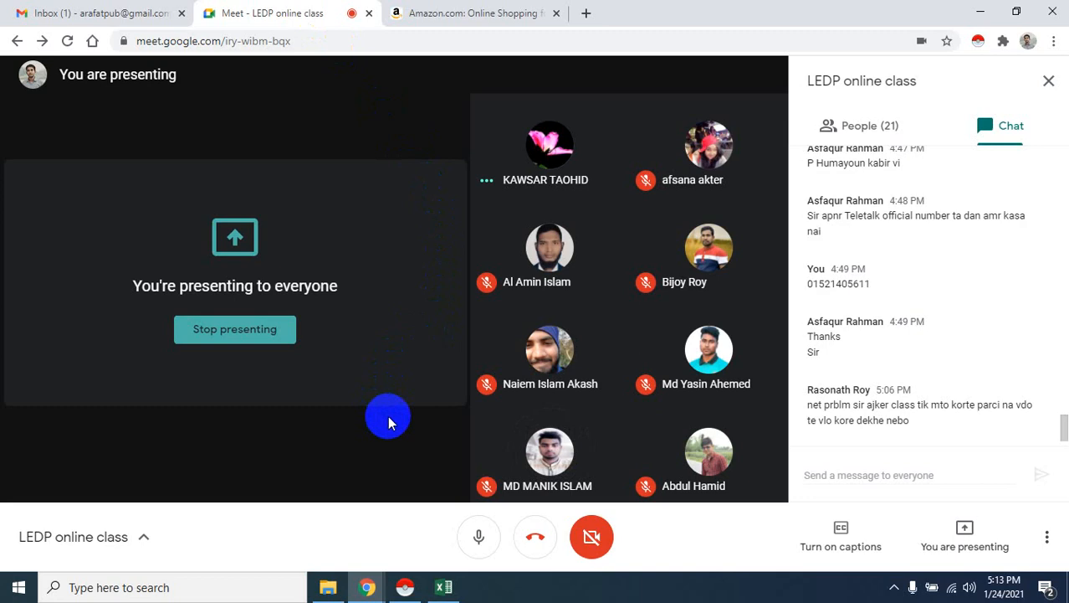
{"action": "left_click", "coordinate": [459, 13]}
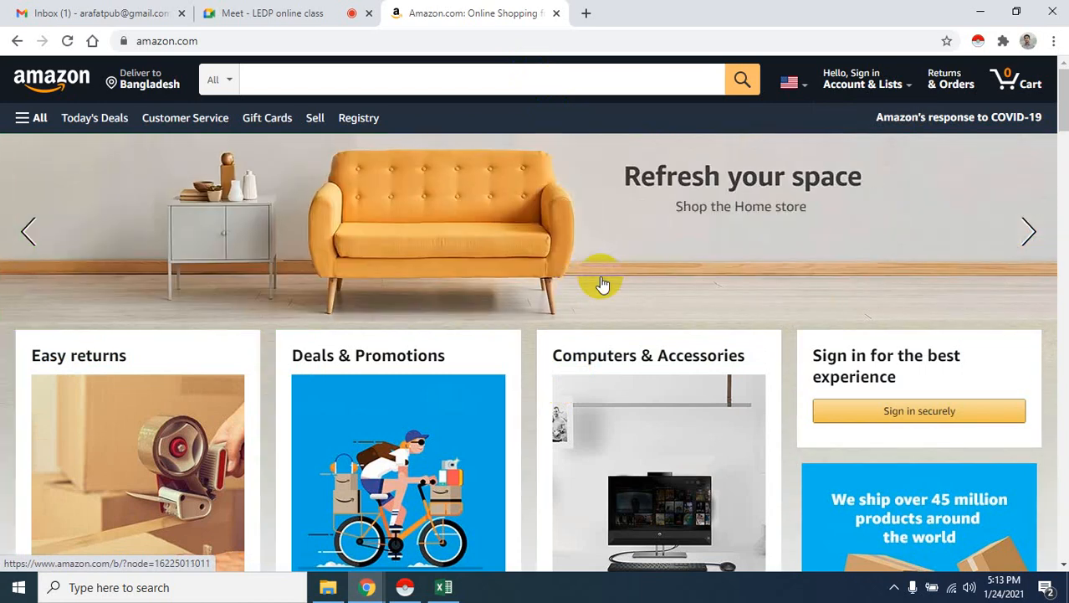
{"action": "left_click", "coordinate": [603, 285]}
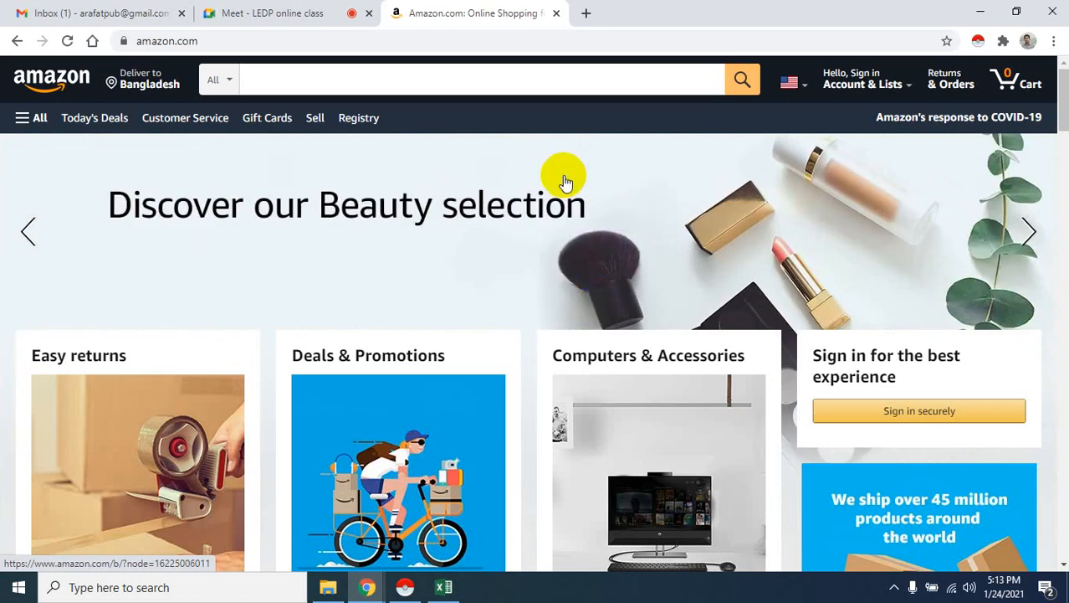
Step: Open Amazon's Electronics department list and choose Cell Phones & Accessories
{"action": "left_click", "coordinate": [28, 119]}
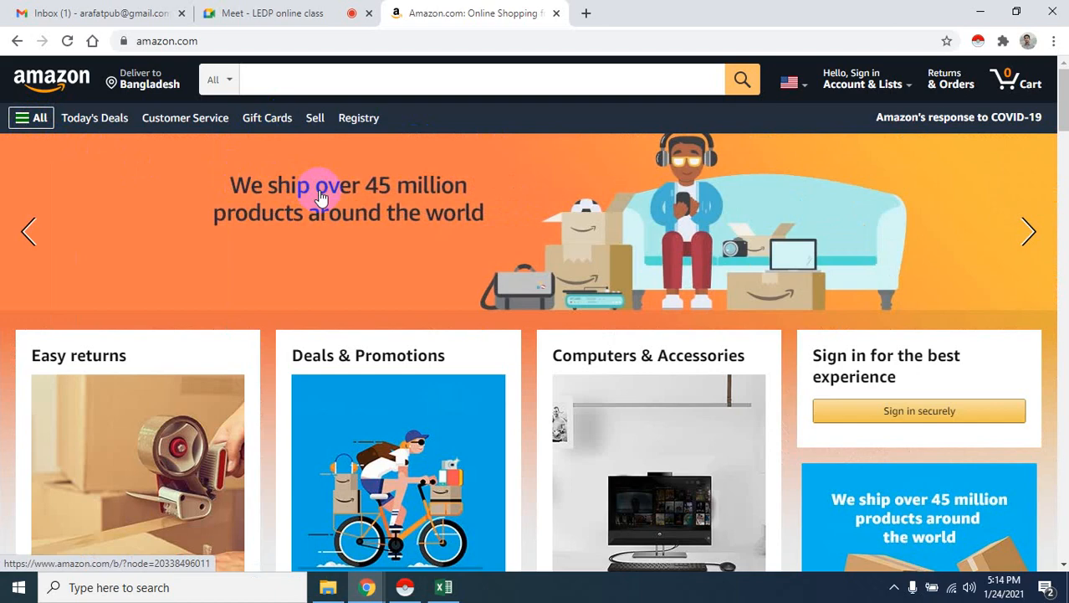
{"action": "left_click", "coordinate": [17, 117]}
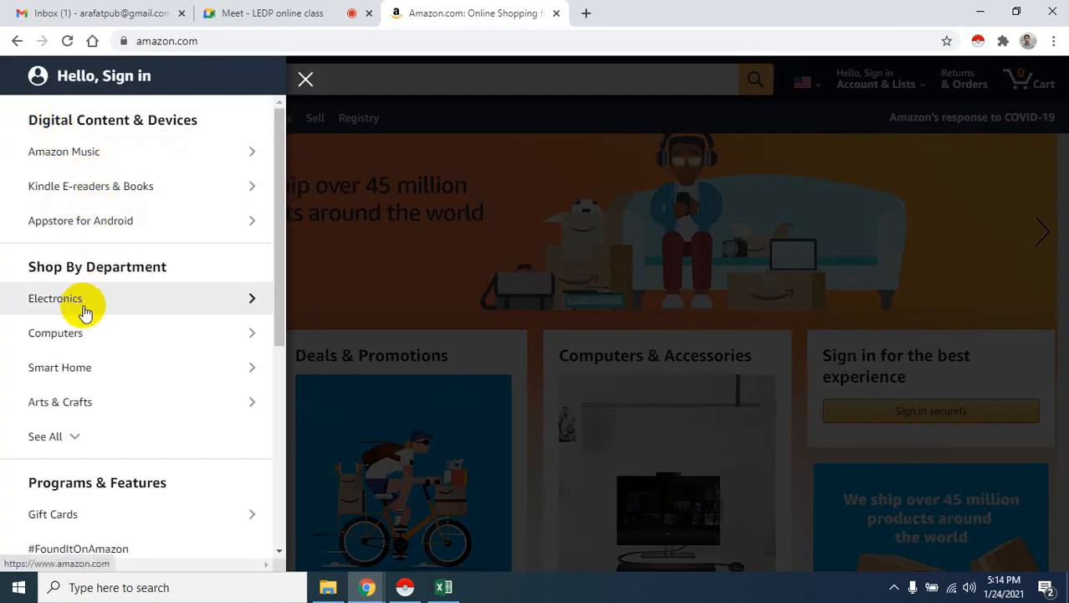
{"action": "left_click", "coordinate": [244, 304]}
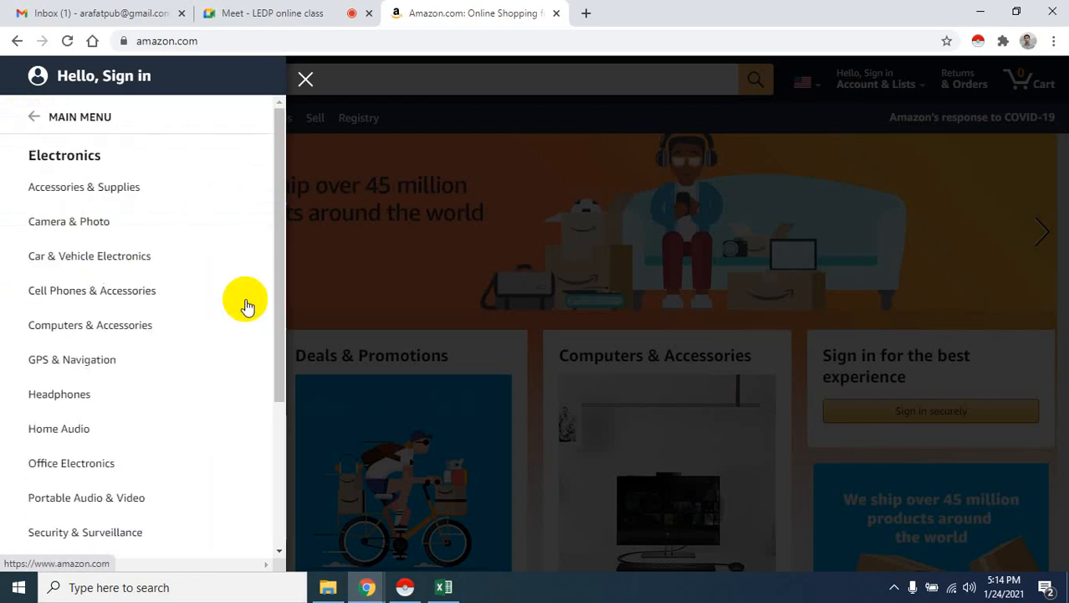
{"action": "left_click", "coordinate": [134, 303]}
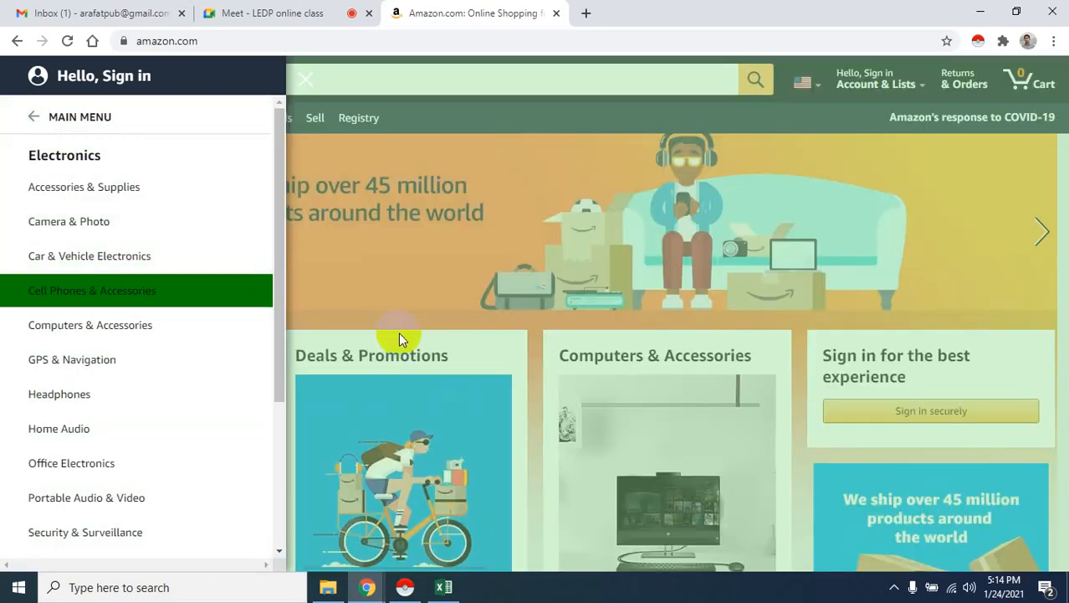
{"action": "left_click", "coordinate": [55, 299]}
Step: Examine the rows and columns of scraped Samsung products in Instant Data Scraper
{"action": "left_click", "coordinate": [895, 586]}
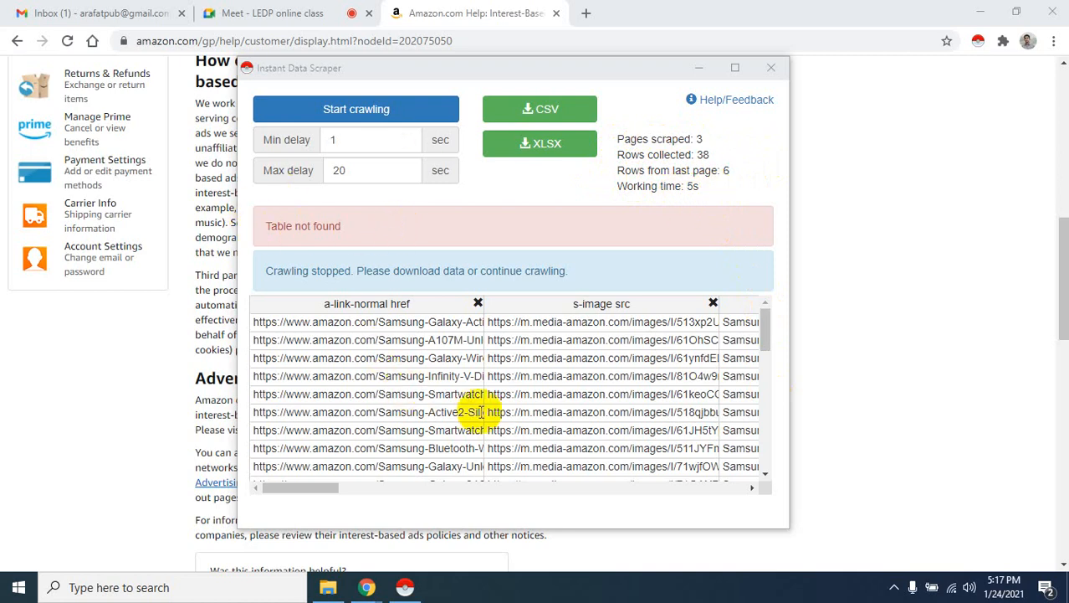
{"action": "scroll", "coordinate": [439, 391], "scroll_direction": "down", "scroll_amount": 10}
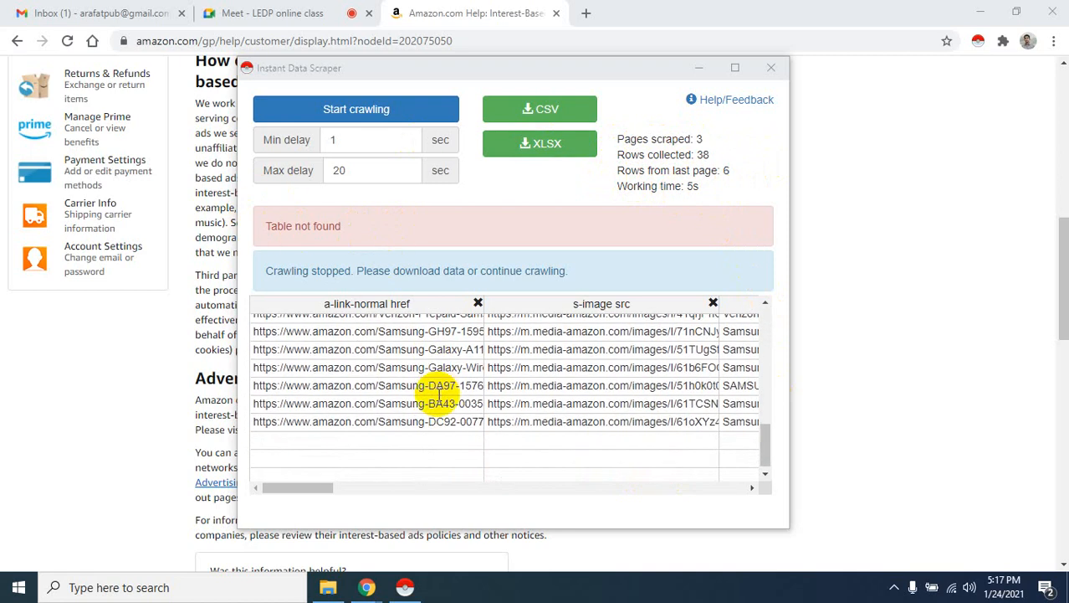
{"action": "scroll", "coordinate": [438, 392], "scroll_direction": "up", "scroll_amount": 5}
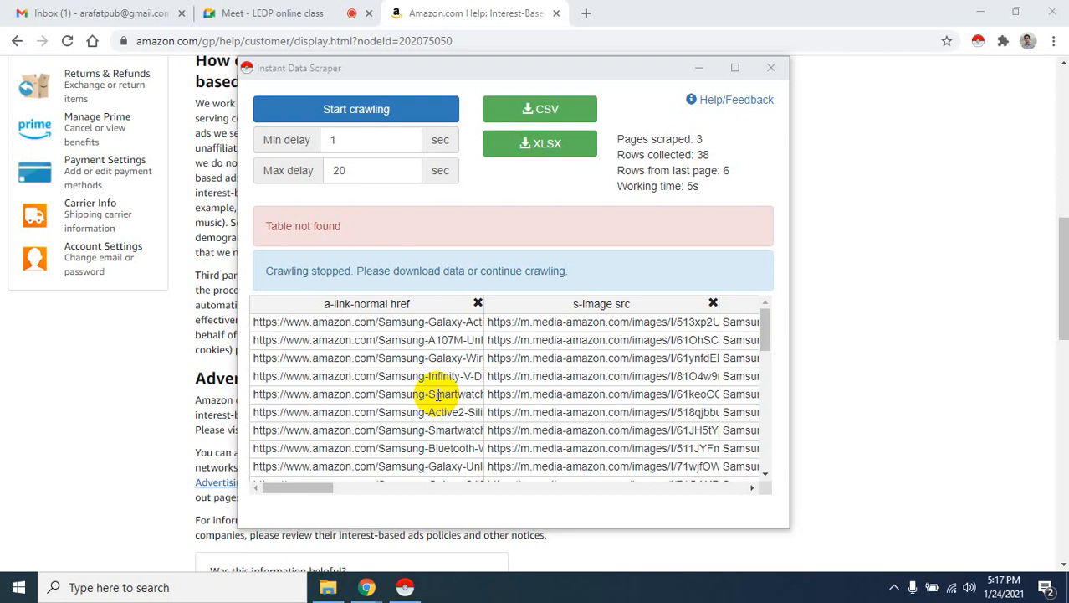
{"action": "left_click_drag", "start_coordinate": [293, 487], "coordinate": [316, 489]}
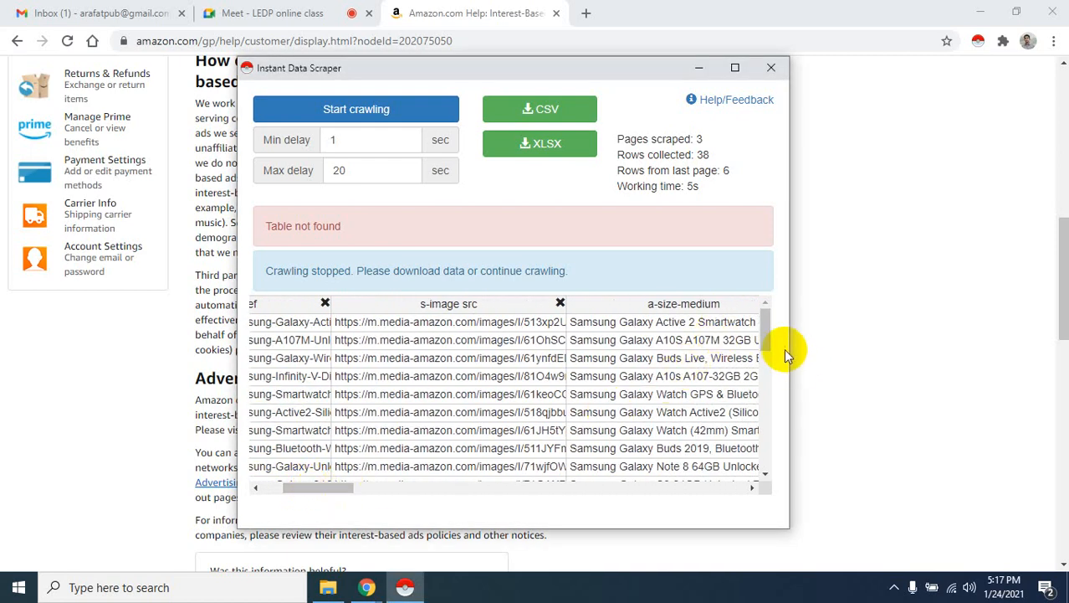
{"action": "left_click", "coordinate": [894, 587]}
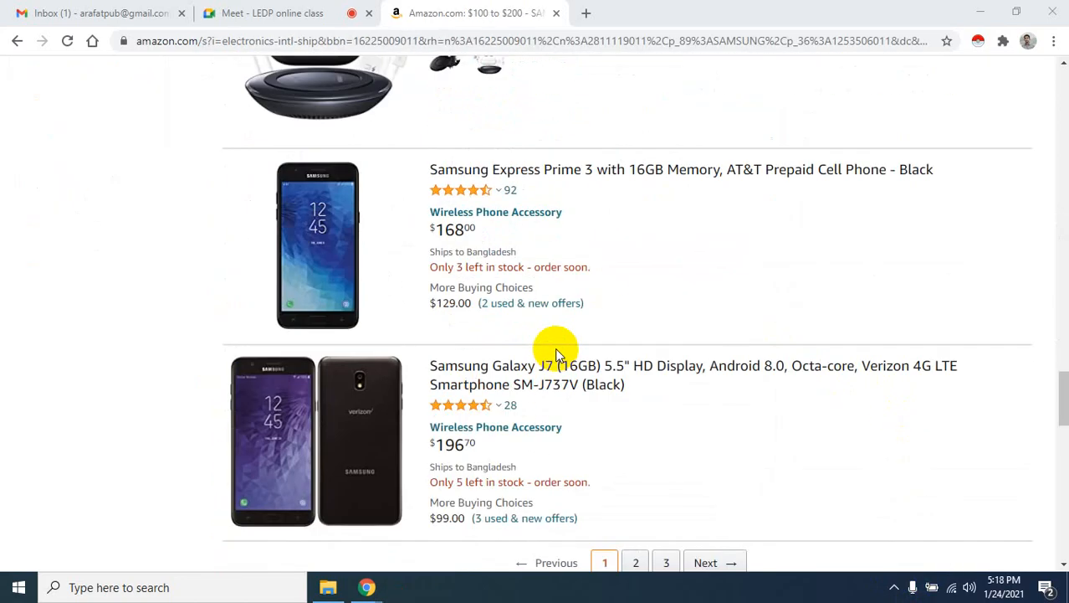
Step: Look through the Samsung $100 to $200 product listings down to the page navigation and return to the start of the results
{"action": "scroll", "coordinate": [554, 351], "scroll_direction": "up", "scroll_amount": 15}
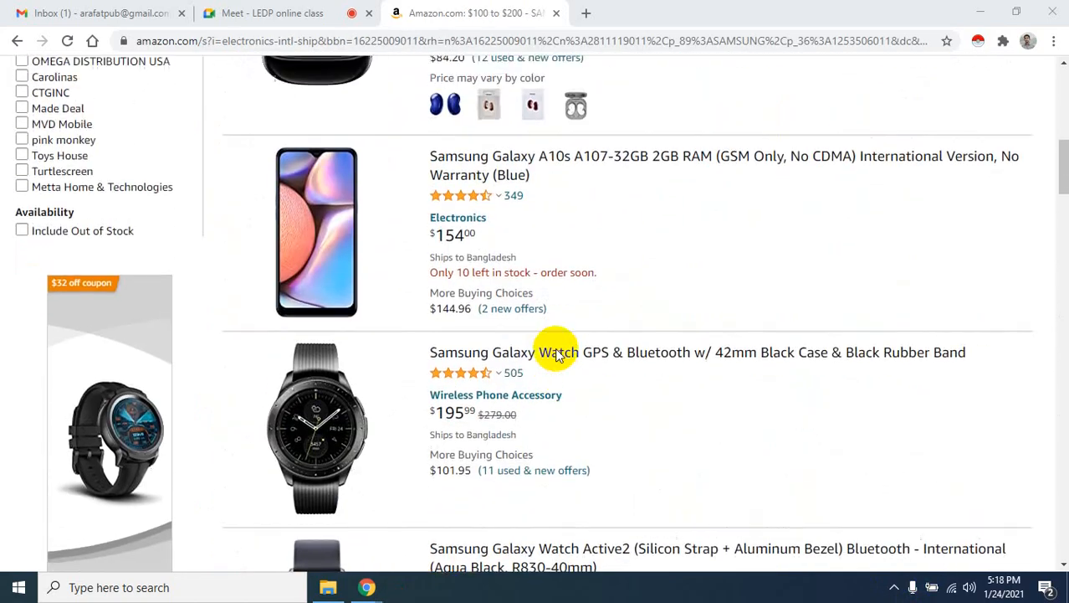
{"action": "scroll", "coordinate": [554, 352], "scroll_direction": "up", "scroll_amount": 10}
{"action": "scroll", "coordinate": [555, 351], "scroll_direction": "down", "scroll_amount": 15}
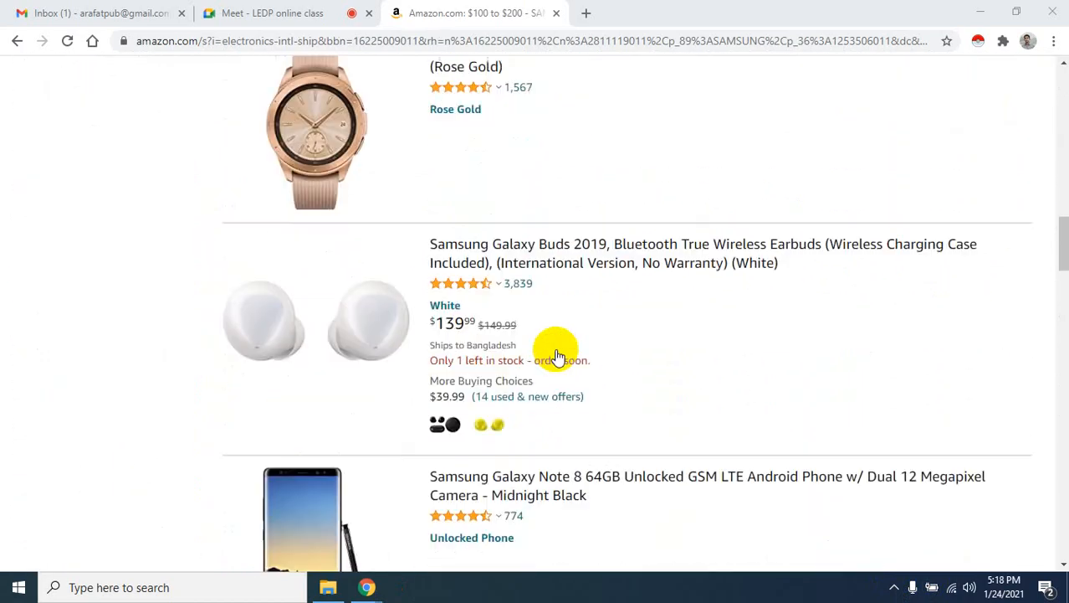
{"action": "scroll", "coordinate": [554, 357], "scroll_direction": "down", "scroll_amount": 20}
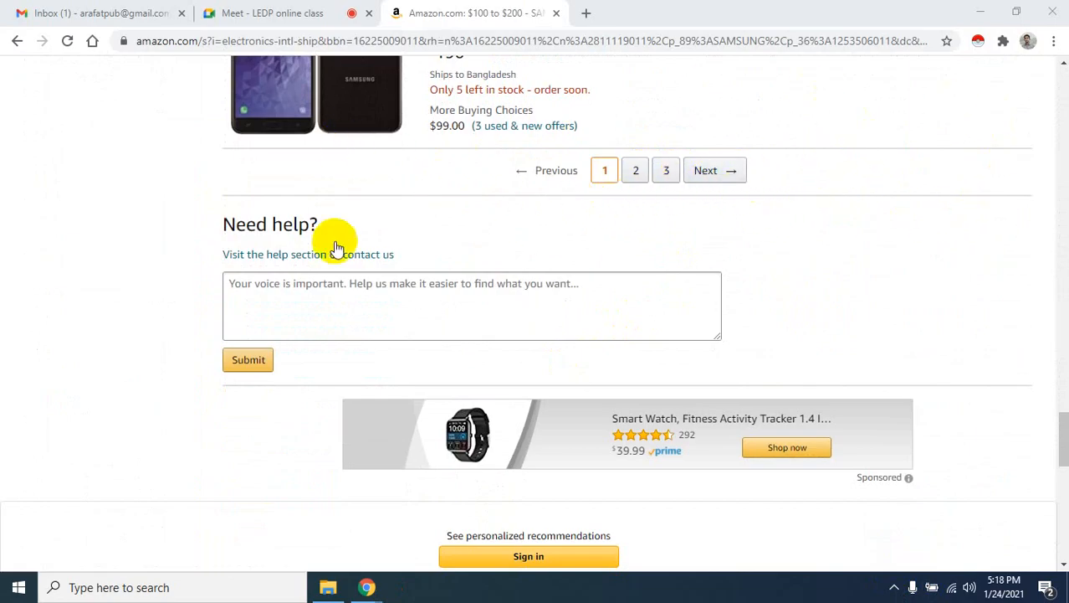
{"action": "scroll", "coordinate": [585, 261], "scroll_direction": "up", "scroll_amount": 15}
{"action": "scroll", "coordinate": [586, 258], "scroll_direction": "up", "scroll_amount": 15}
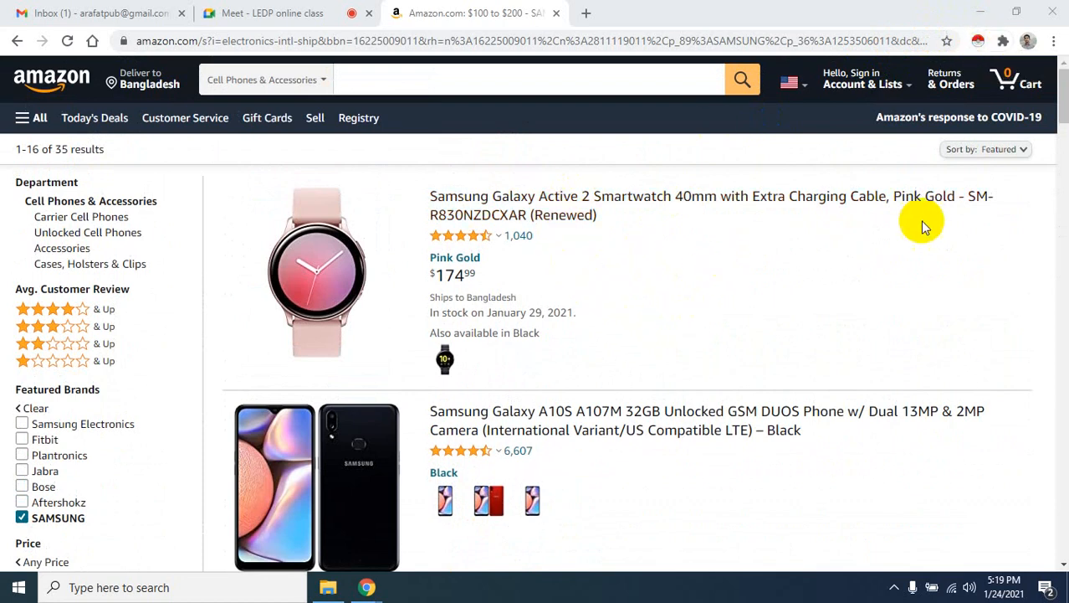
Step: Run Instant Data Scraper on the Samsung $100 to $200 results and mark the page navigation's Next link for crawling
{"action": "left_click", "coordinate": [978, 41]}
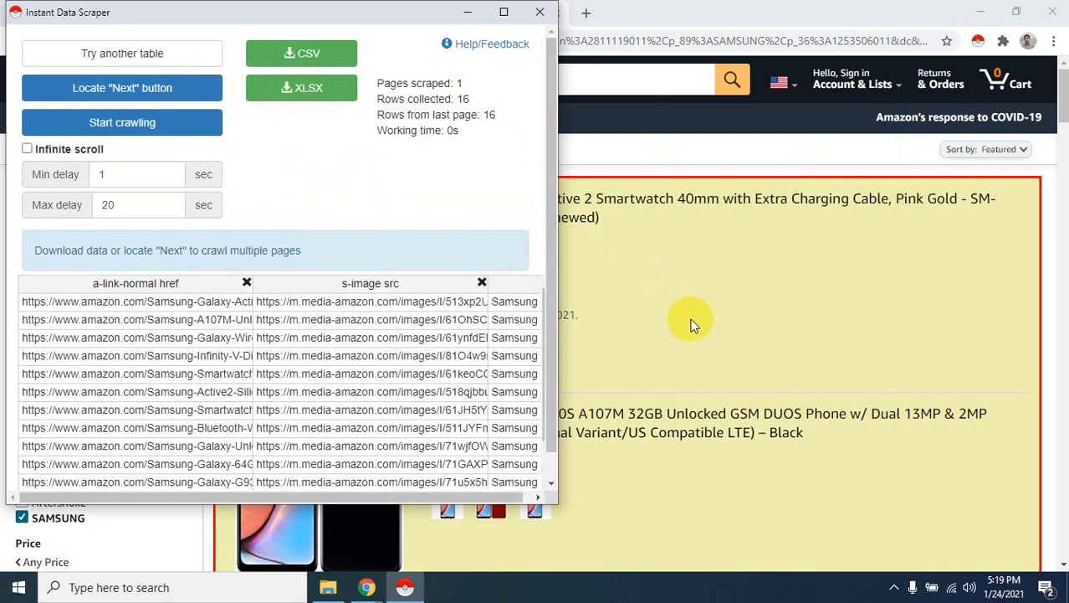
{"action": "scroll", "coordinate": [933, 295], "scroll_direction": "down", "scroll_amount": 10}
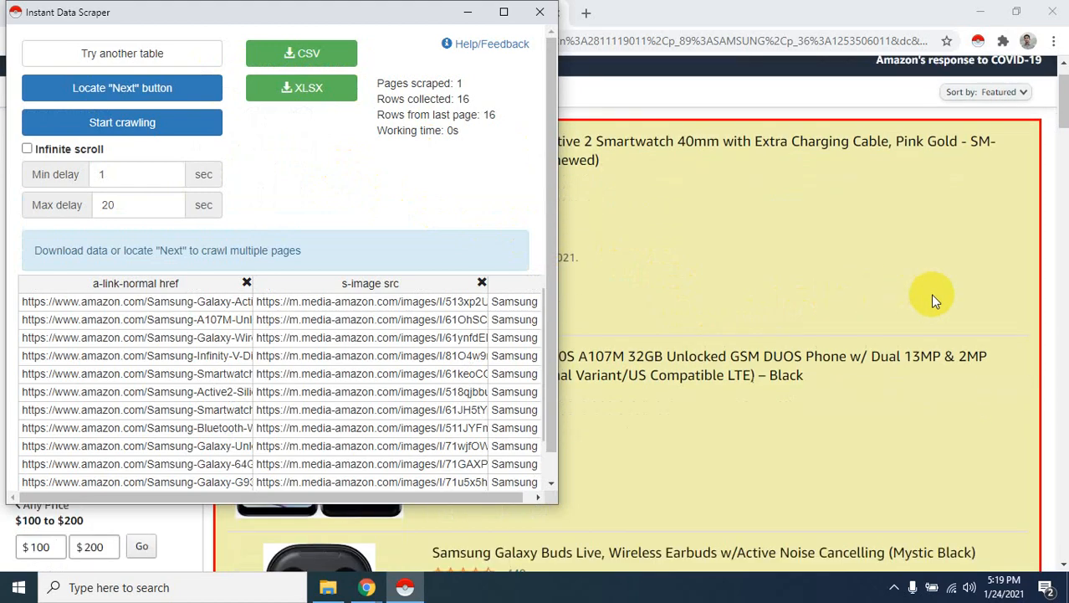
{"action": "scroll", "coordinate": [936, 300], "scroll_direction": "down", "scroll_amount": 15}
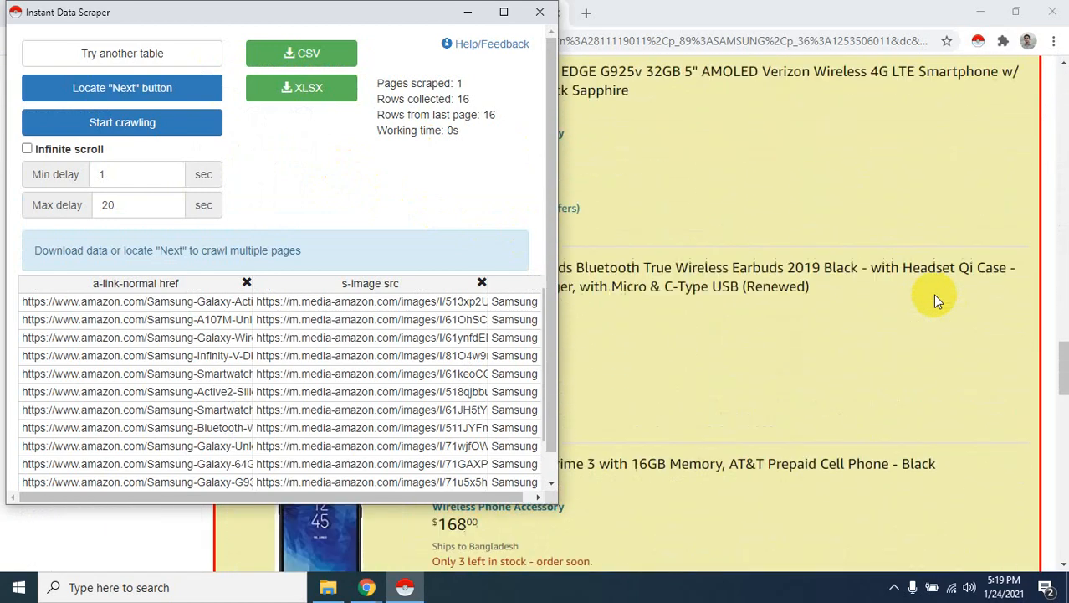
{"action": "scroll", "coordinate": [936, 298], "scroll_direction": "up", "scroll_amount": 9}
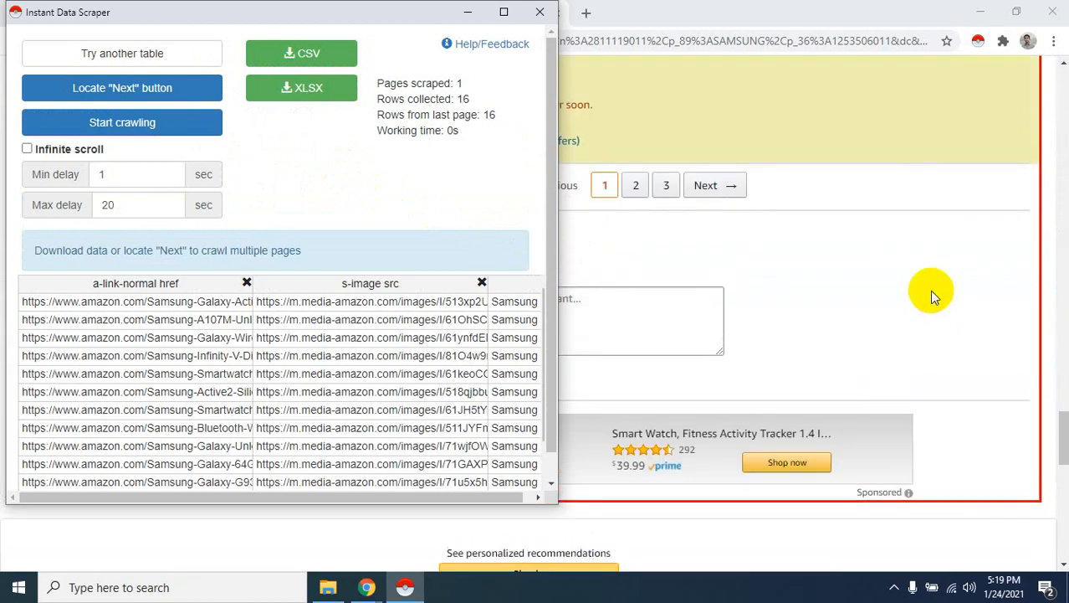
{"action": "scroll", "coordinate": [932, 292], "scroll_direction": "down", "scroll_amount": 3}
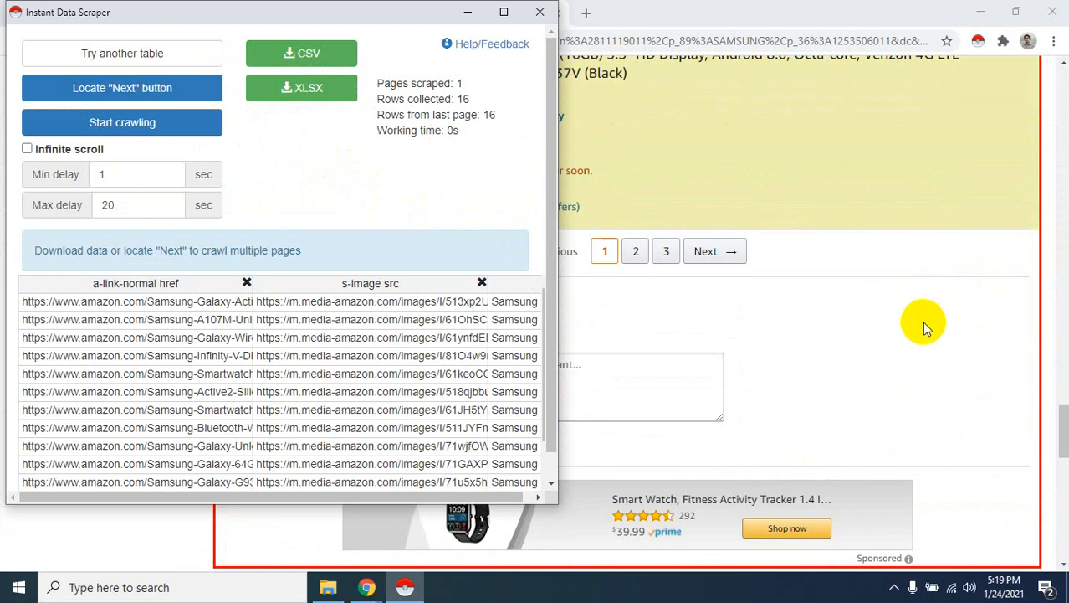
{"action": "left_click", "coordinate": [120, 90]}
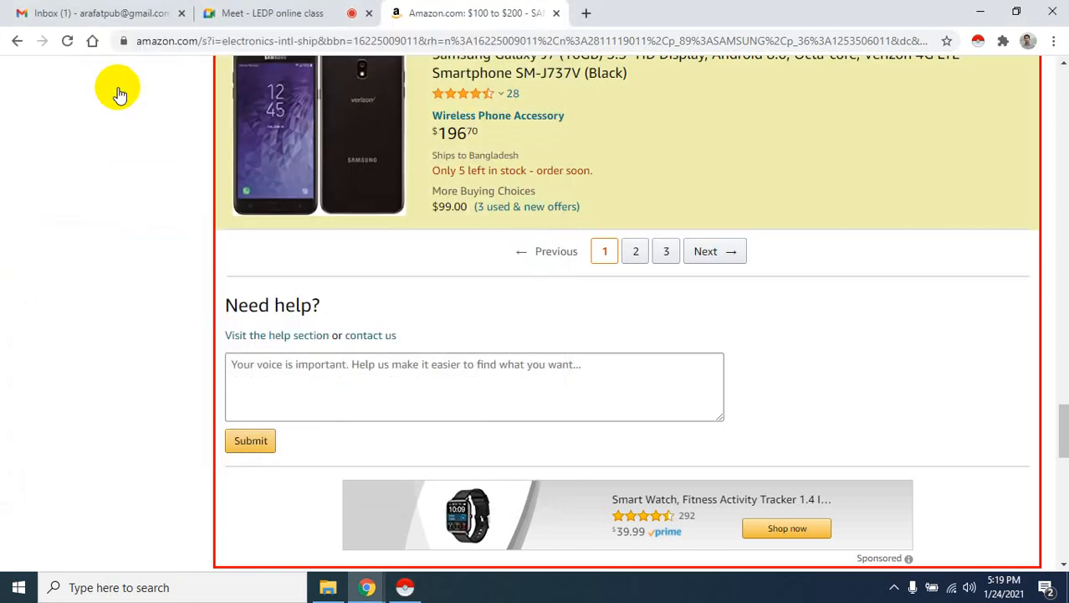
{"action": "left_click", "coordinate": [726, 253]}
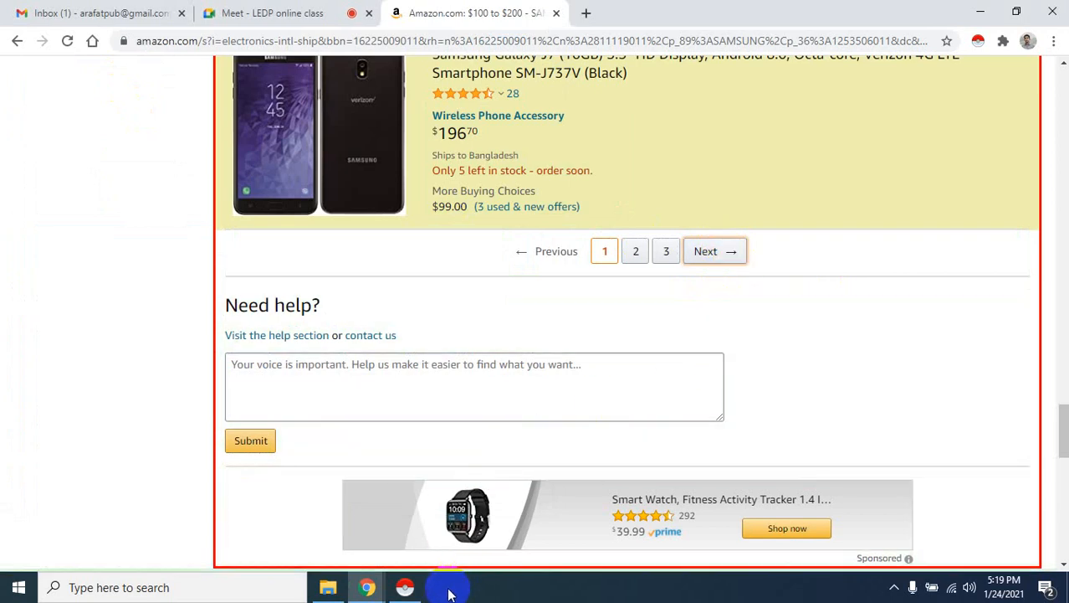
{"action": "left_click", "coordinate": [407, 586]}
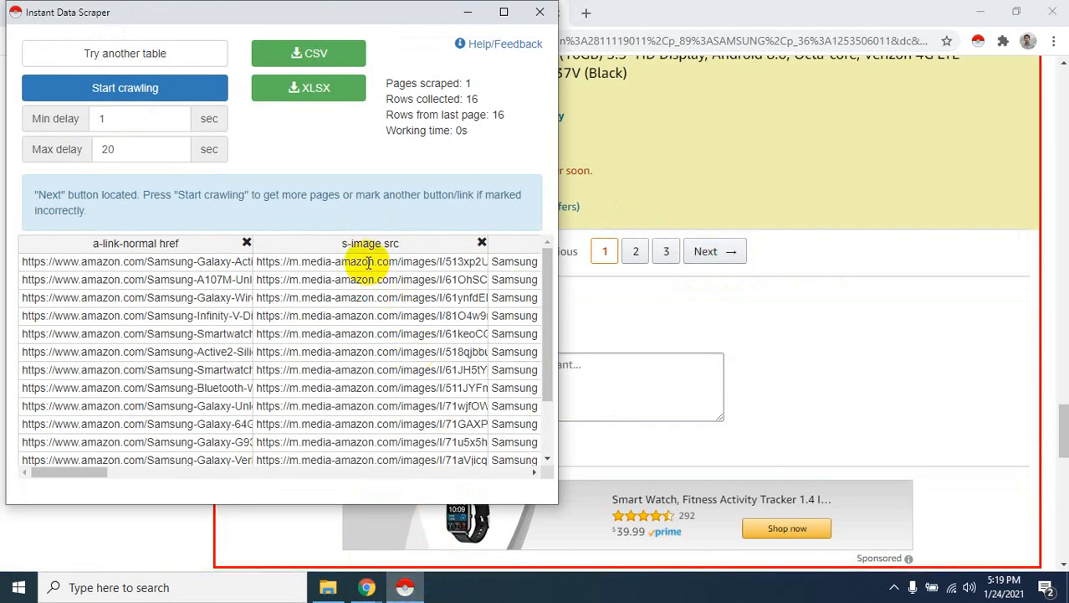
Step: Crawl the remaining result pages and review the collected rows in the maximized scraper window
{"action": "left_click", "coordinate": [106, 92]}
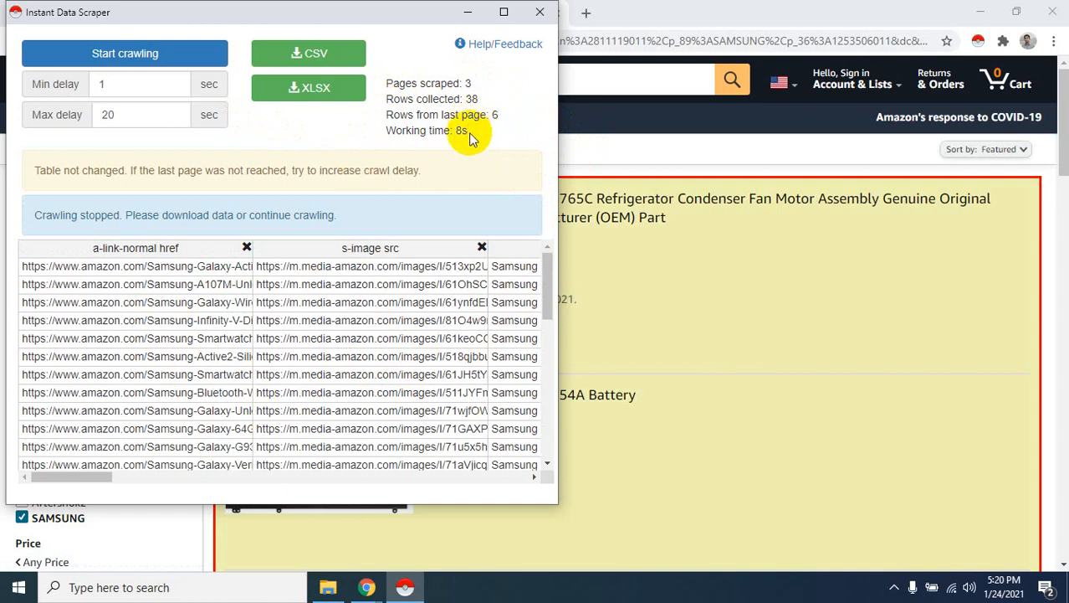
{"action": "left_click", "coordinate": [502, 12]}
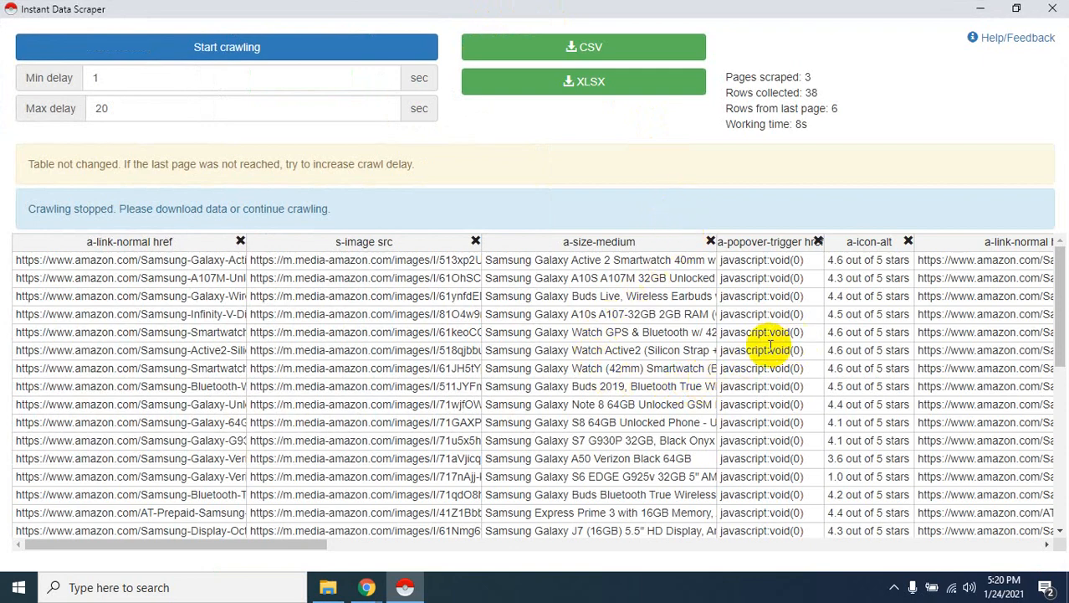
{"action": "scroll", "coordinate": [609, 384], "scroll_direction": "down", "scroll_amount": 5}
{"action": "scroll", "coordinate": [609, 383], "scroll_direction": "up", "scroll_amount": 5}
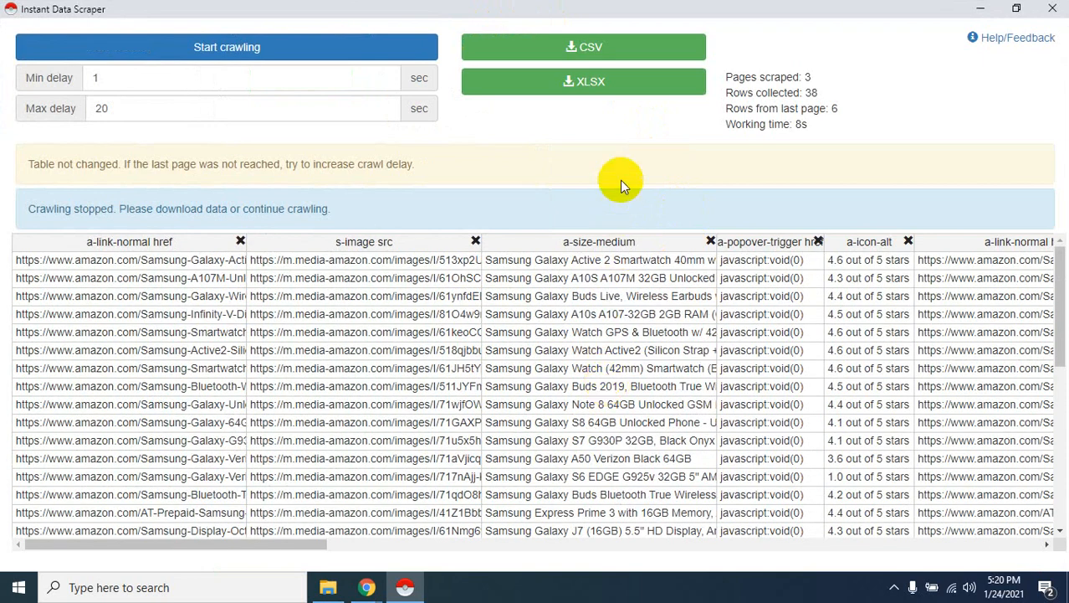
Step: Remove the a-link-normal href, s-image src and a-link-normal href 2 columns from the scraped table
{"action": "left_click", "coordinate": [241, 242]}
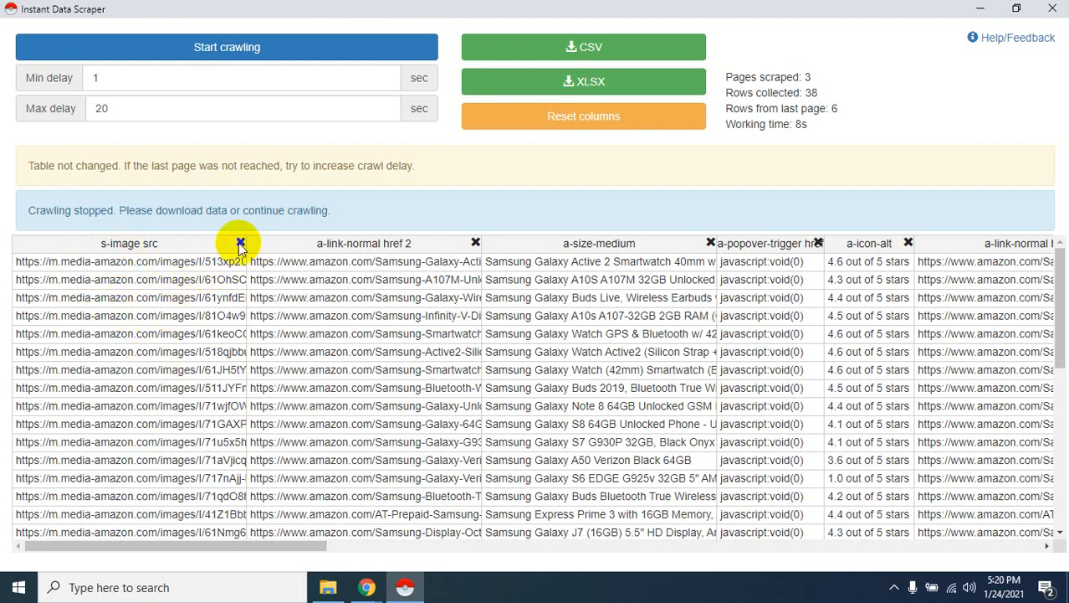
{"action": "left_click", "coordinate": [241, 243]}
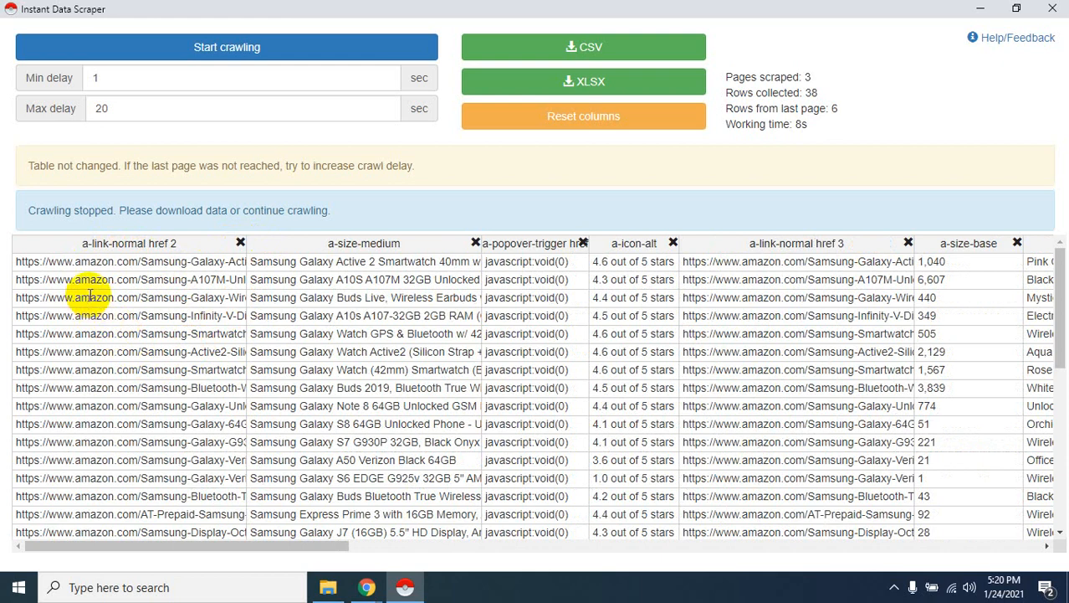
{"action": "left_click", "coordinate": [241, 242]}
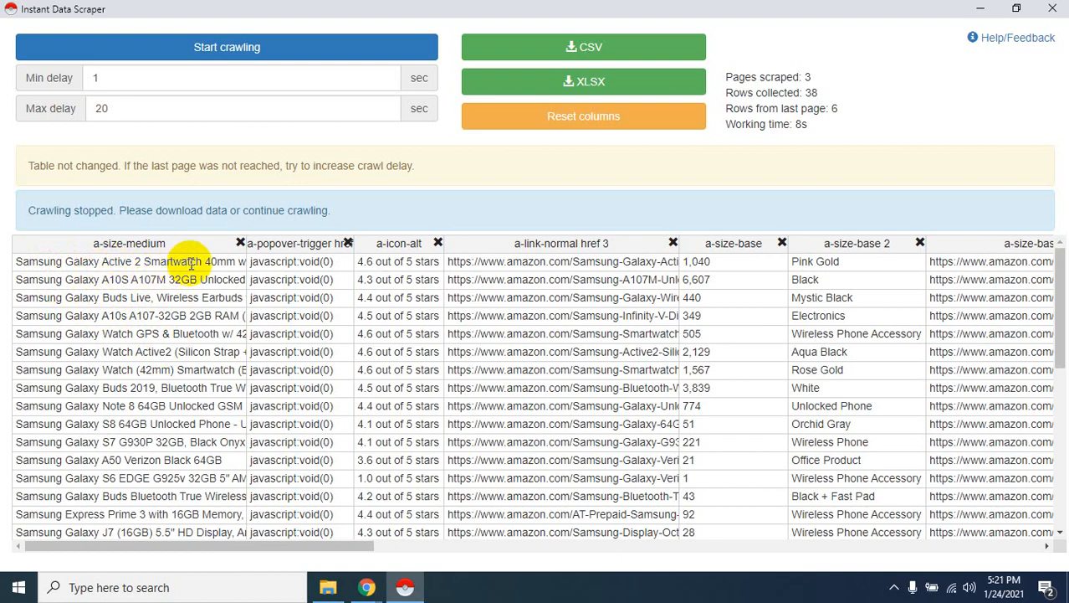
Step: Return Amazon's Samsung results to page 1 and compare the listings with the product names in the scraped table
{"action": "left_click", "coordinate": [979, 8]}
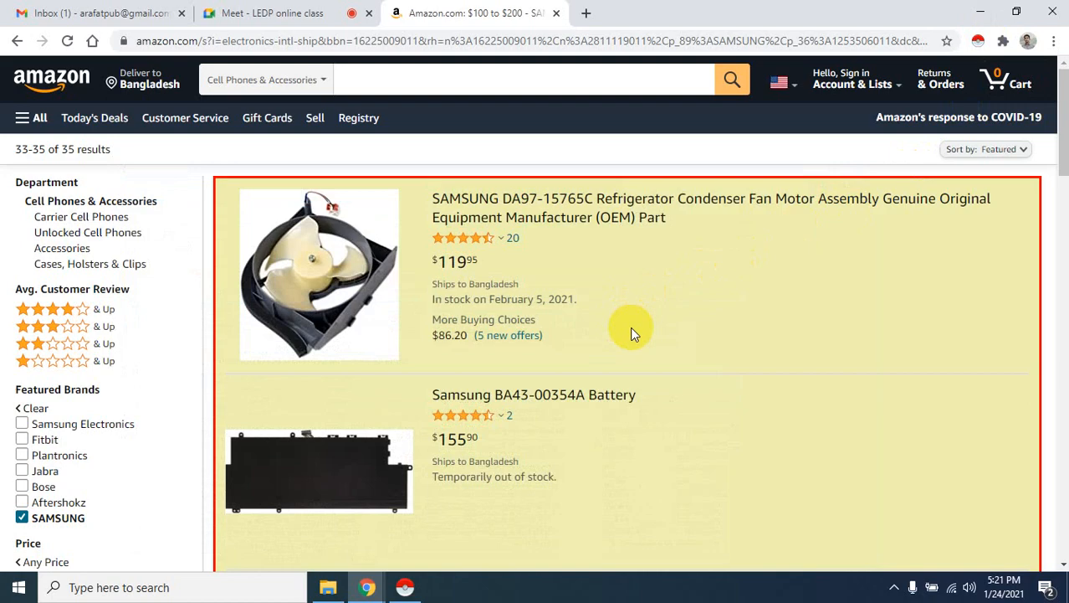
{"action": "scroll", "coordinate": [632, 333], "scroll_direction": "down", "scroll_amount": 10}
{"action": "scroll", "coordinate": [632, 333], "scroll_direction": "up", "scroll_amount": 3}
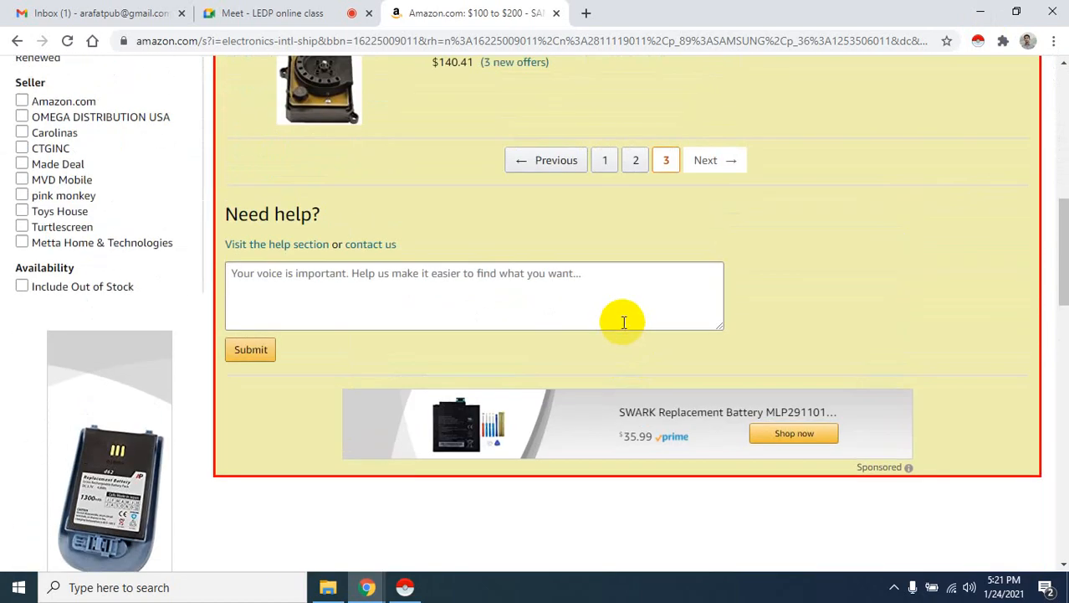
{"action": "left_click", "coordinate": [609, 160]}
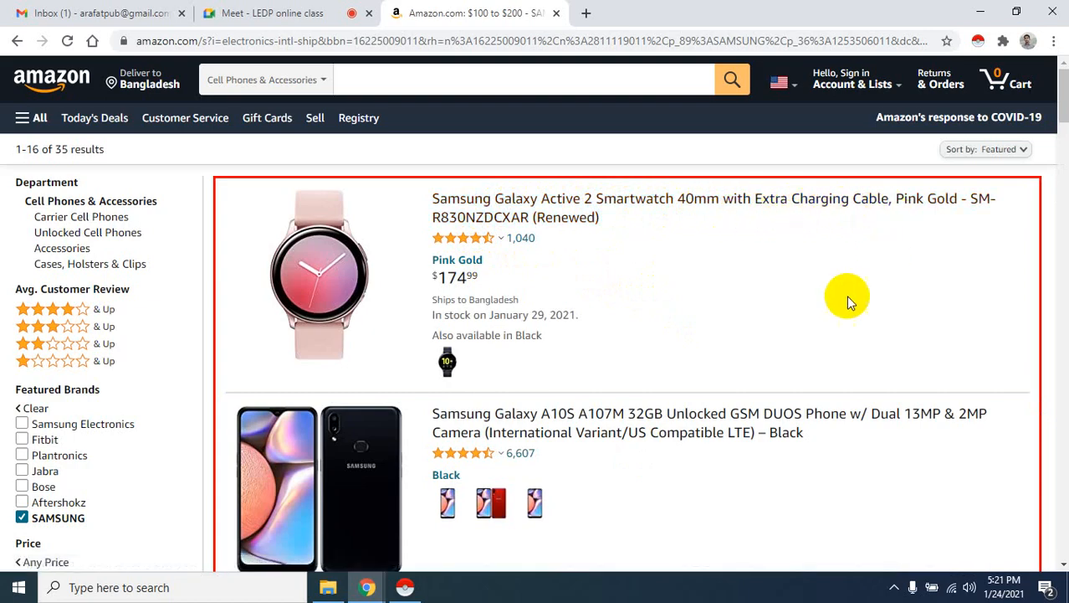
{"action": "left_click", "coordinate": [405, 588]}
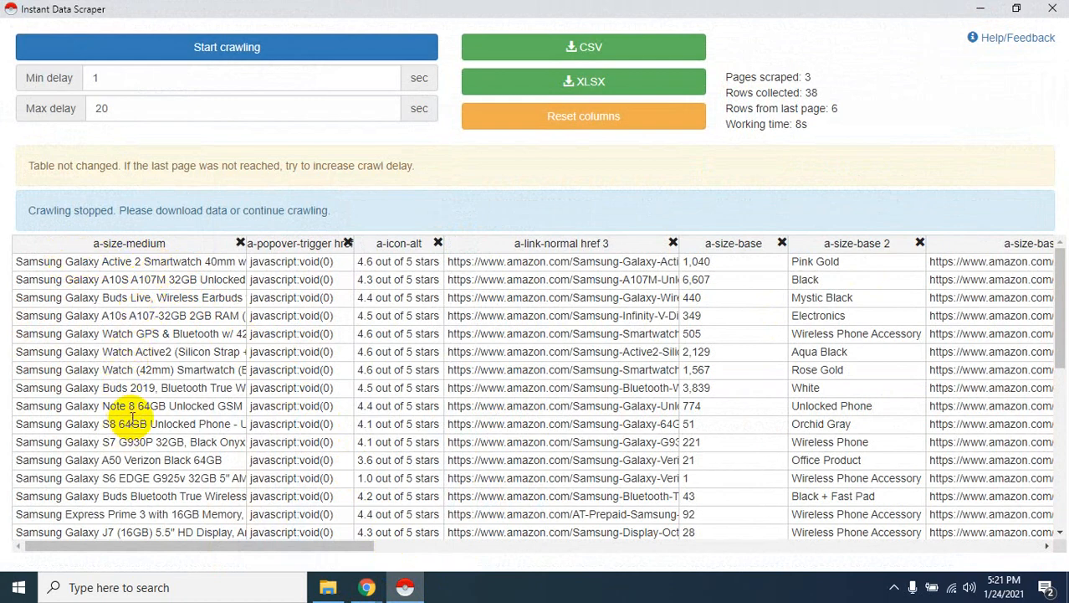
{"action": "scroll", "coordinate": [146, 415], "scroll_direction": "down", "scroll_amount": 5}
{"action": "scroll", "coordinate": [148, 414], "scroll_direction": "up", "scroll_amount": 8}
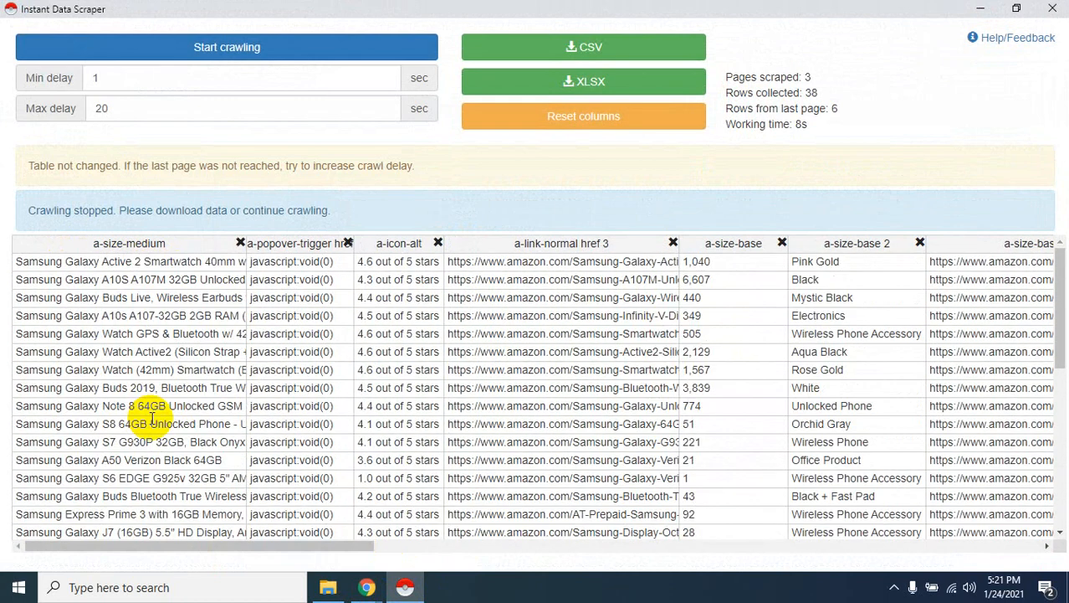
Step: Remove the a-popover-trigger href and a-link-normal href 3 columns, checking the star ratings against the Amazon listings in between
{"action": "left_click", "coordinate": [349, 244]}
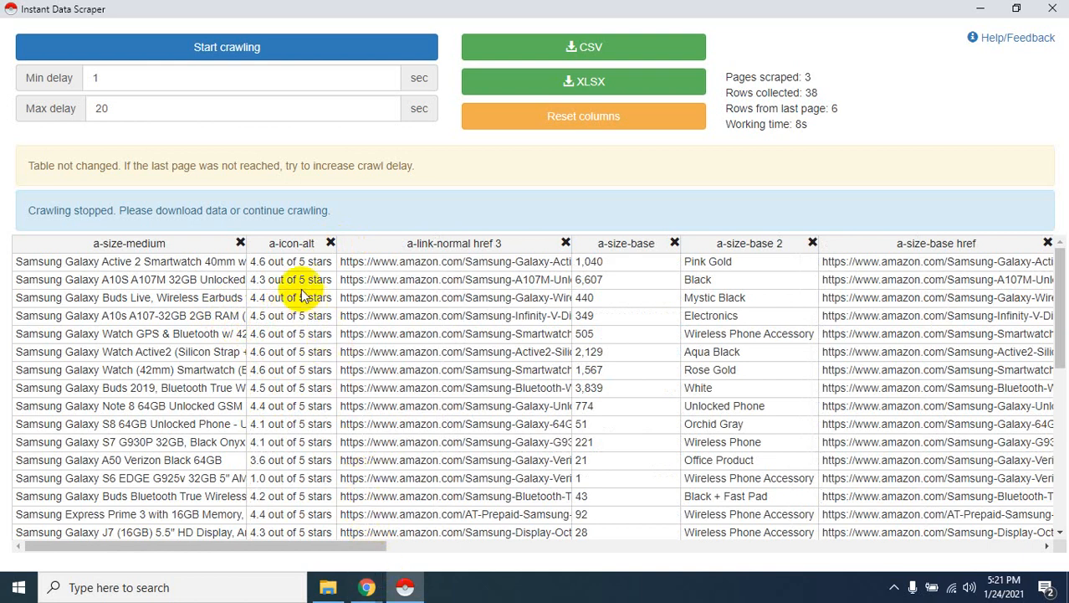
{"action": "left_click", "coordinate": [372, 584]}
{"action": "left_click", "coordinate": [297, 511]}
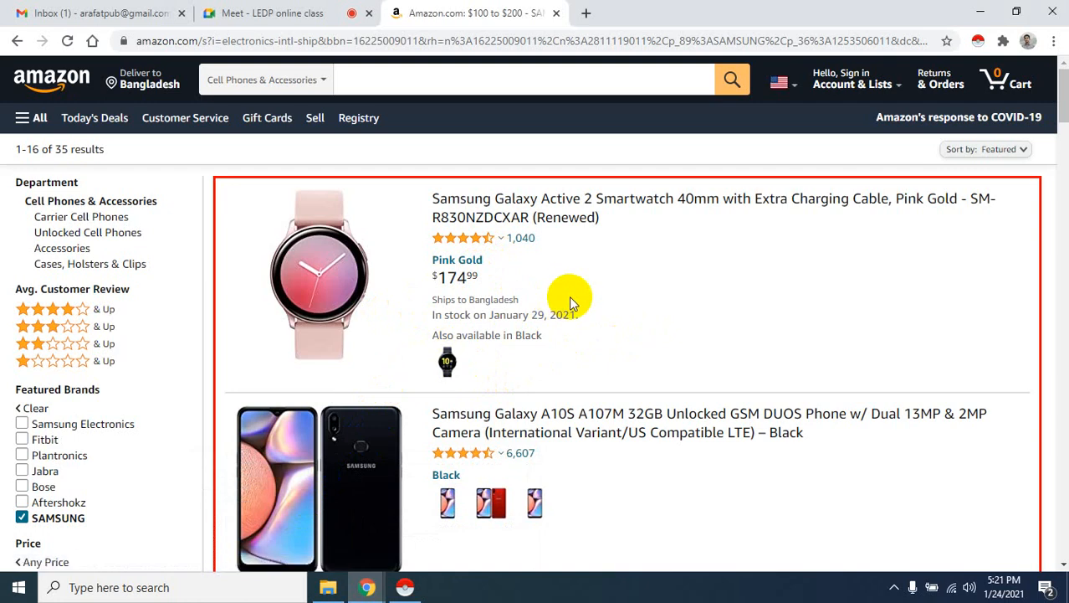
{"action": "mouse_move", "coordinate": [489, 243]}
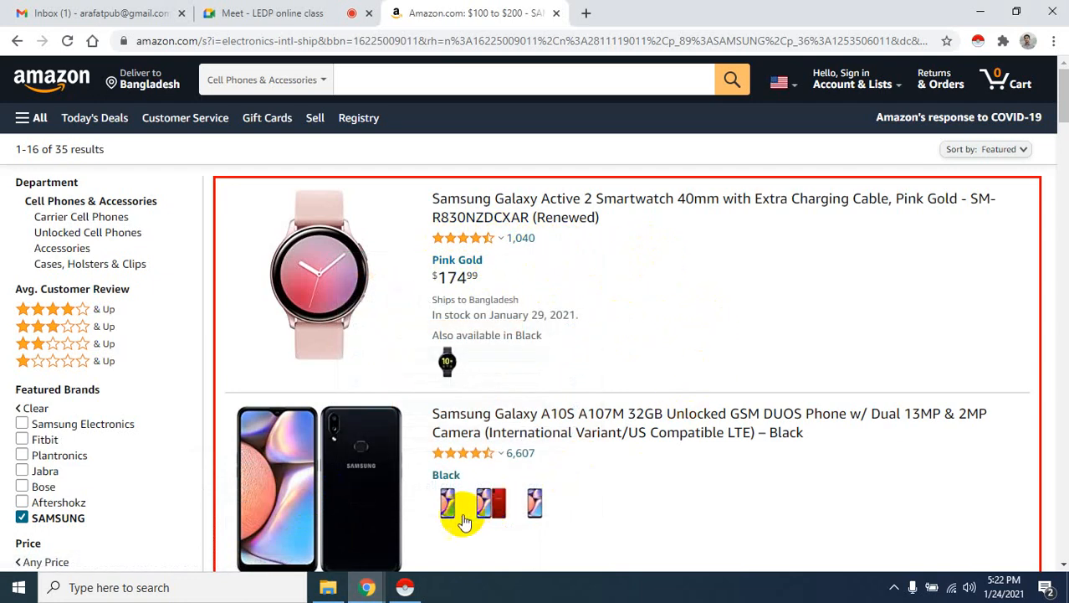
{"action": "right_click", "coordinate": [382, 581]}
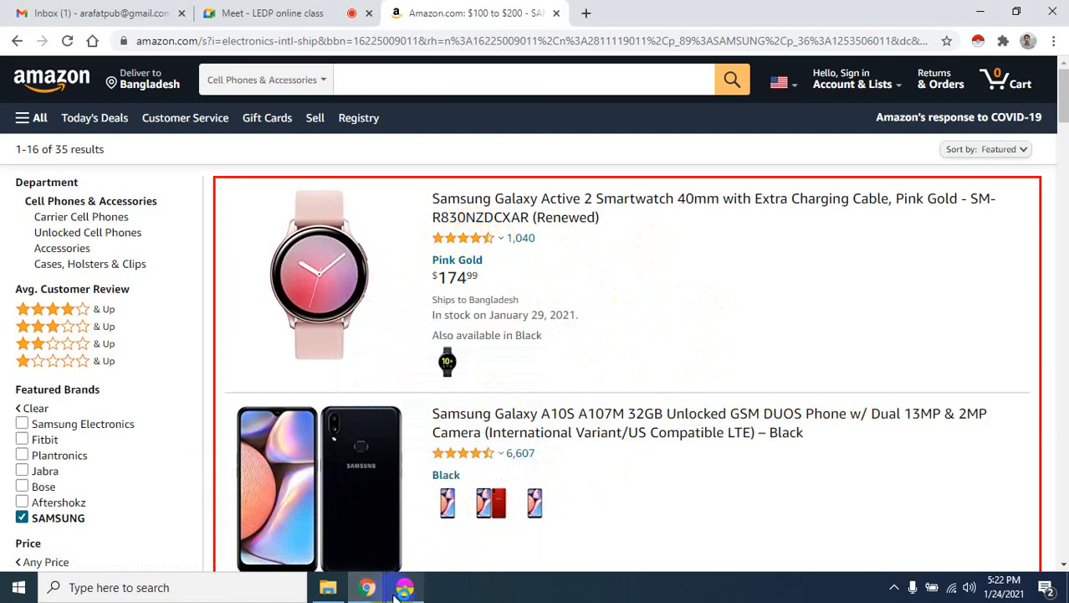
{"action": "left_click", "coordinate": [405, 587]}
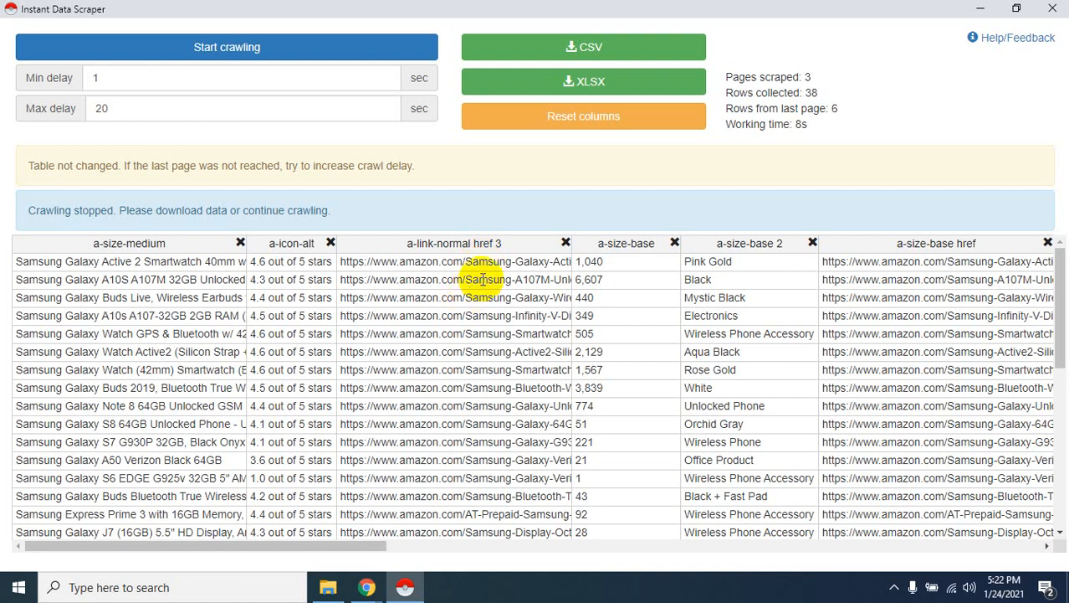
{"action": "left_click", "coordinate": [567, 242]}
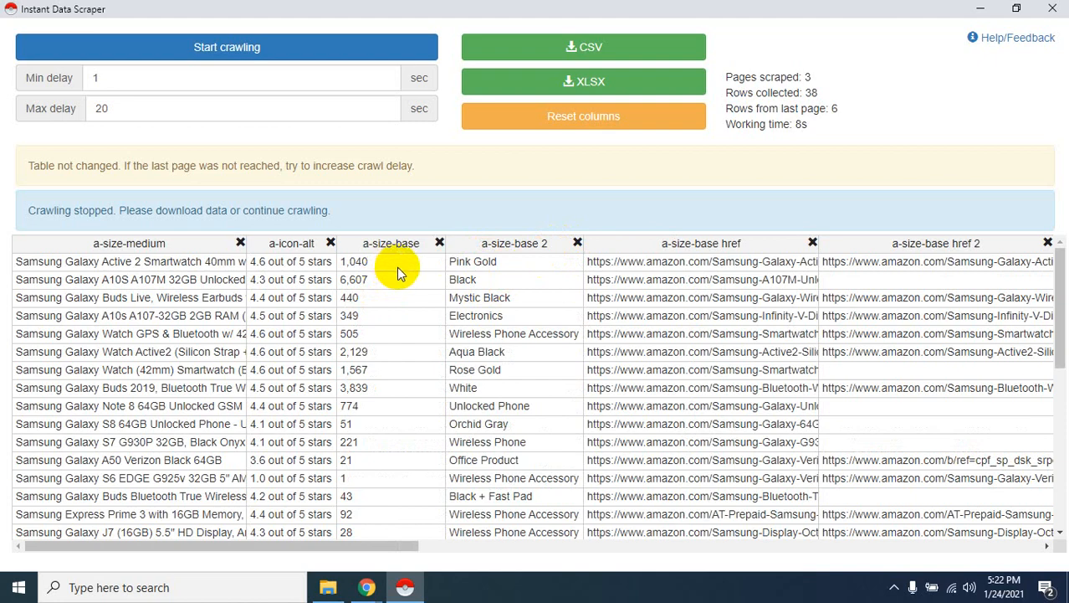
Step: Review the a-size-base columns down the table and remove a-size-base, a-size-base href and a-size-base href 2
{"action": "scroll", "coordinate": [399, 307], "scroll_direction": "down", "scroll_amount": 2}
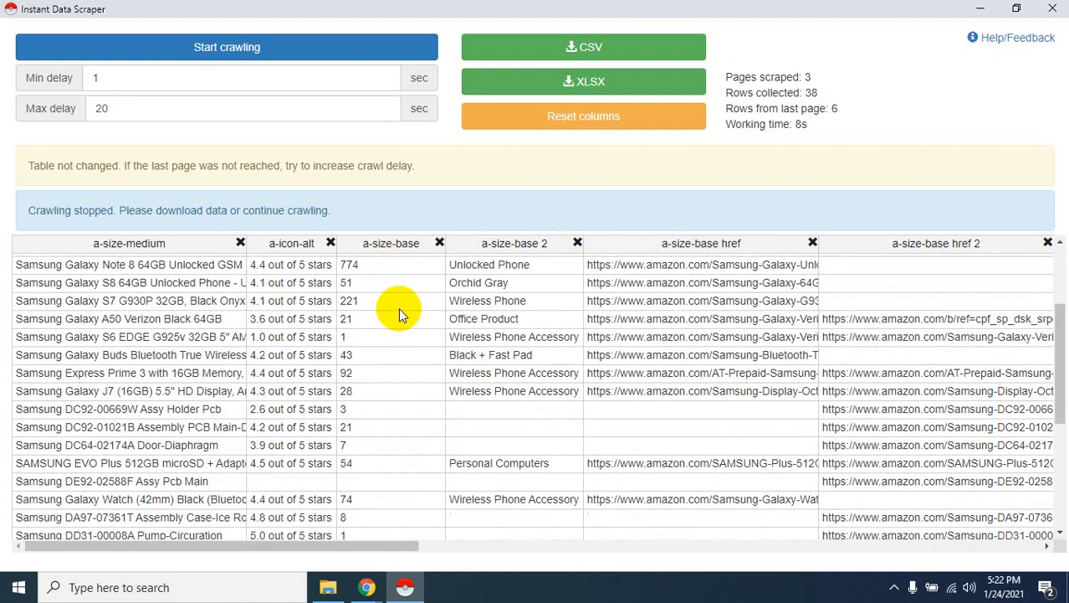
{"action": "scroll", "coordinate": [398, 308], "scroll_direction": "up", "scroll_amount": 2}
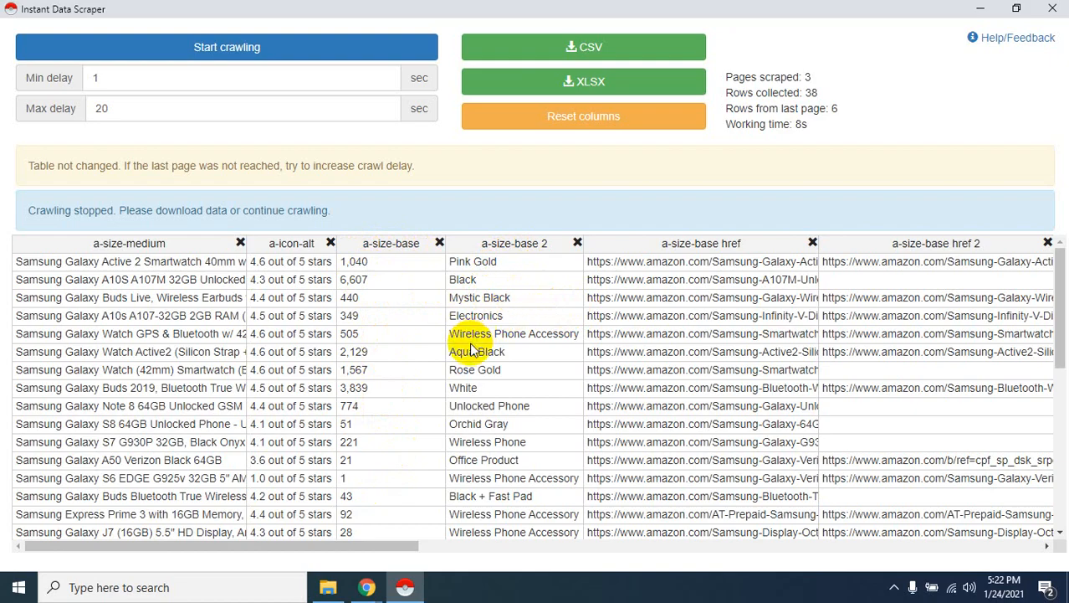
{"action": "scroll", "coordinate": [512, 353], "scroll_direction": "down", "scroll_amount": 3}
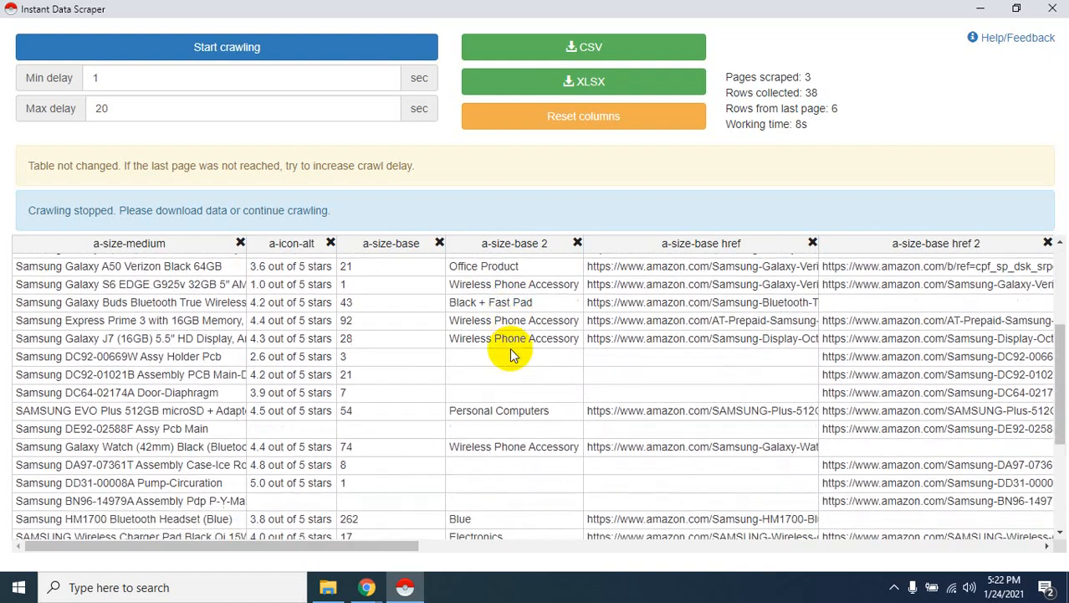
{"action": "scroll", "coordinate": [512, 353], "scroll_direction": "up", "scroll_amount": 3}
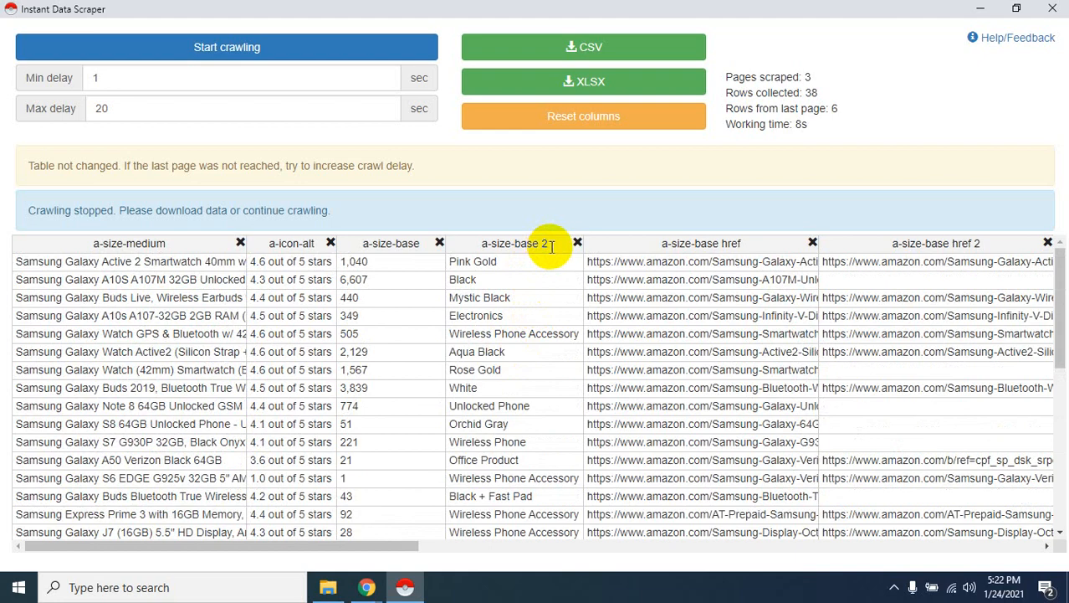
{"action": "left_click", "coordinate": [439, 243]}
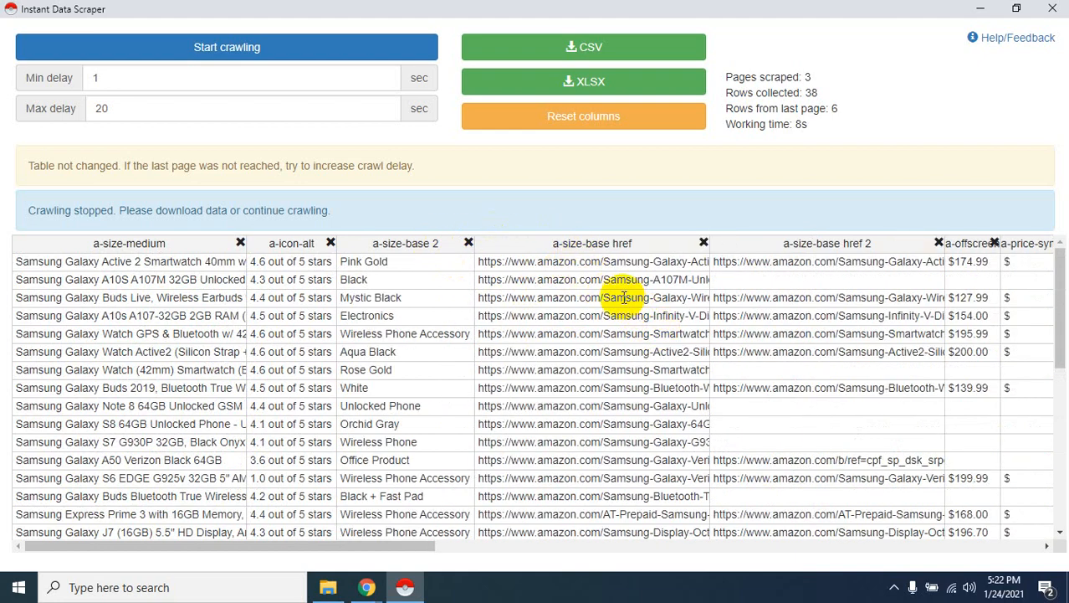
{"action": "left_click", "coordinate": [703, 242]}
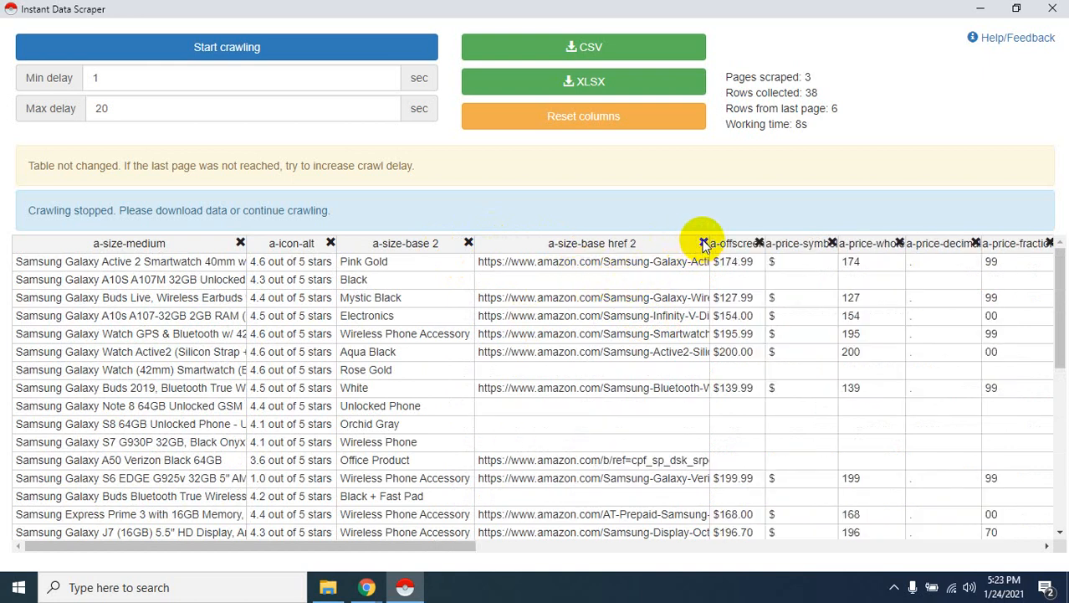
{"action": "left_click", "coordinate": [703, 243]}
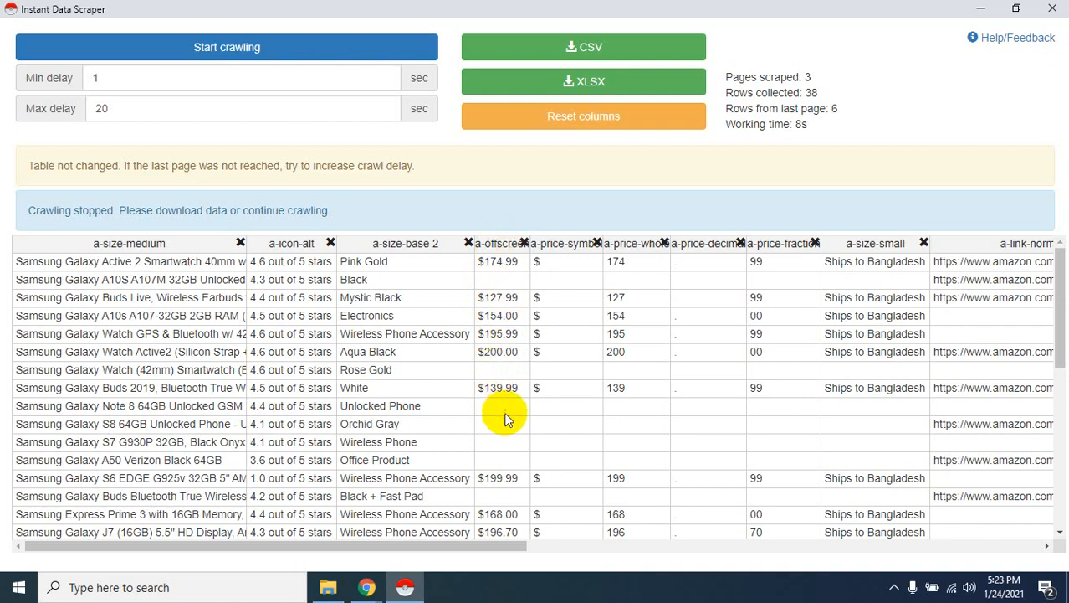
Step: Review the prices down to the last scraped rows and remove the a-price-symbol column
{"action": "scroll", "coordinate": [502, 419], "scroll_direction": "down", "scroll_amount": 1}
{"action": "scroll", "coordinate": [505, 419], "scroll_direction": "down", "scroll_amount": 5}
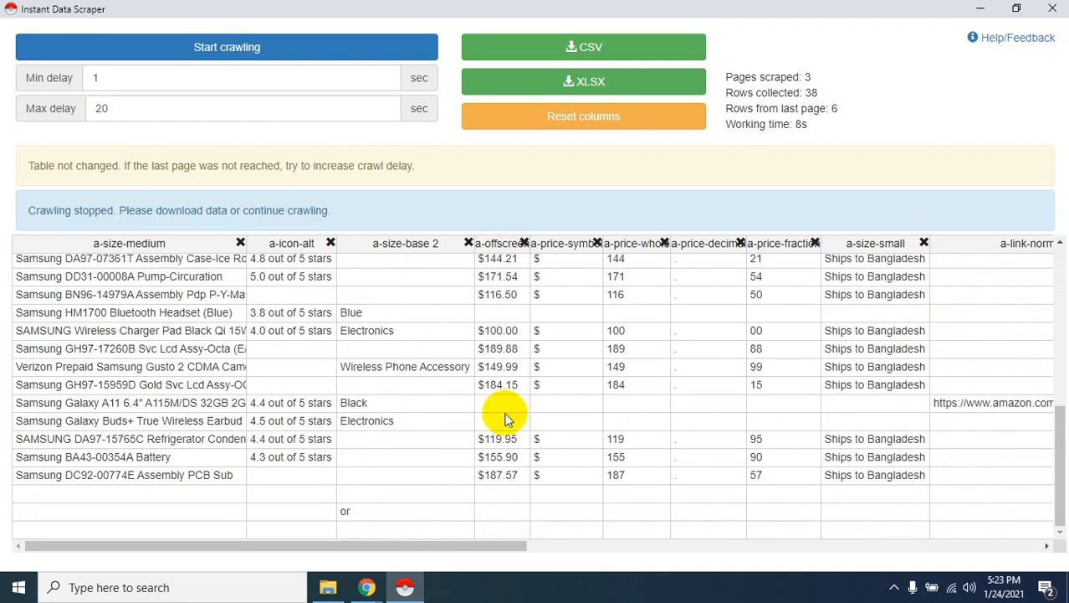
{"action": "scroll", "coordinate": [504, 418], "scroll_direction": "up", "scroll_amount": 6}
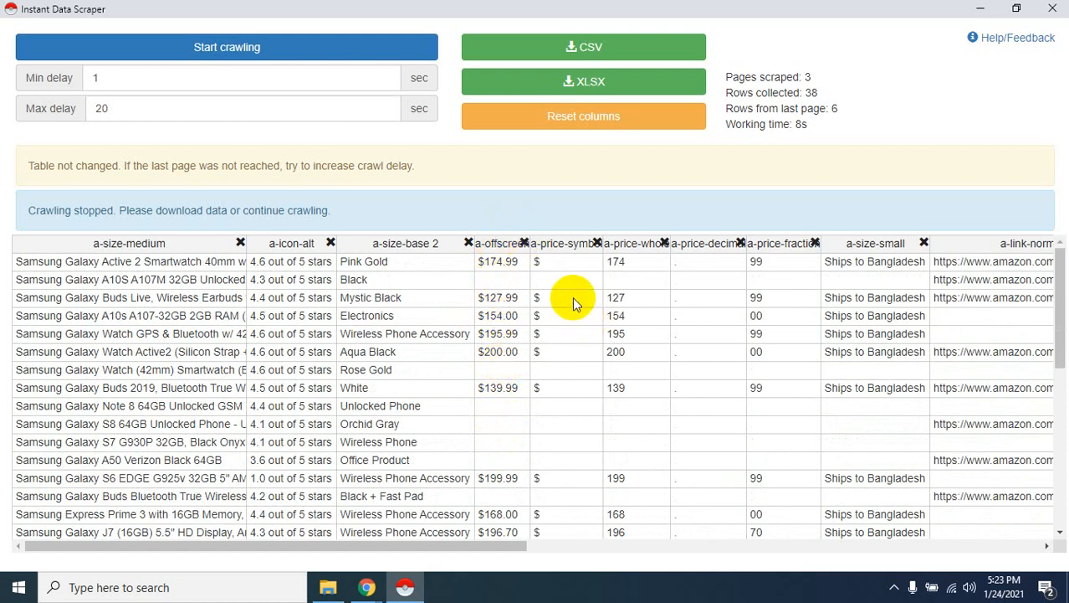
{"action": "left_click", "coordinate": [597, 242]}
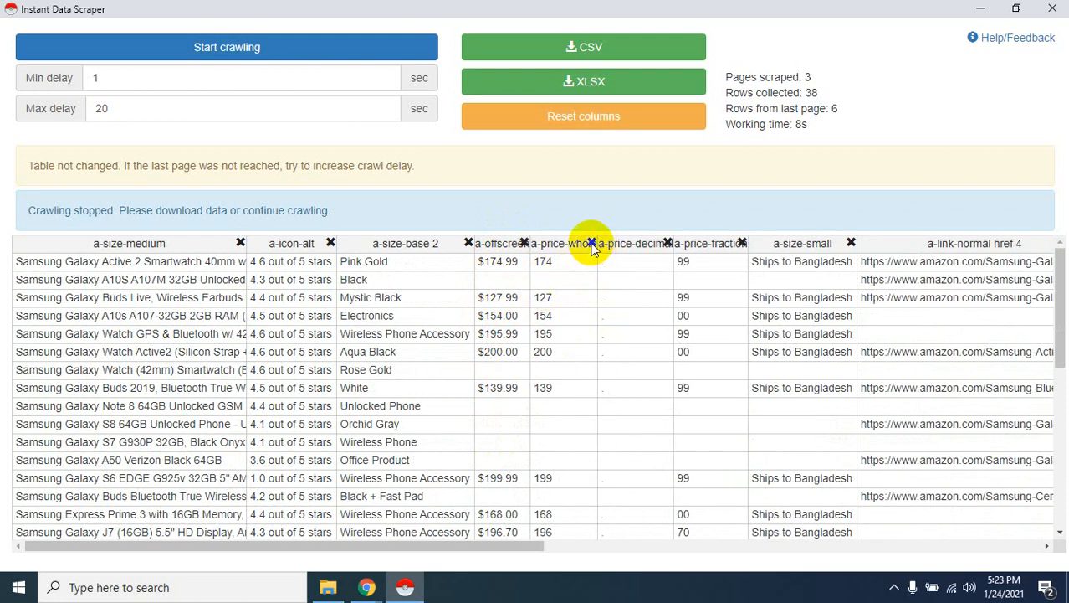
Step: Remove the a-price-whole, a-price-decimal, a-price-fraction, a-link-normal href 4 and s-image src 2 columns from the scraped table
{"action": "left_click", "coordinate": [591, 243]}
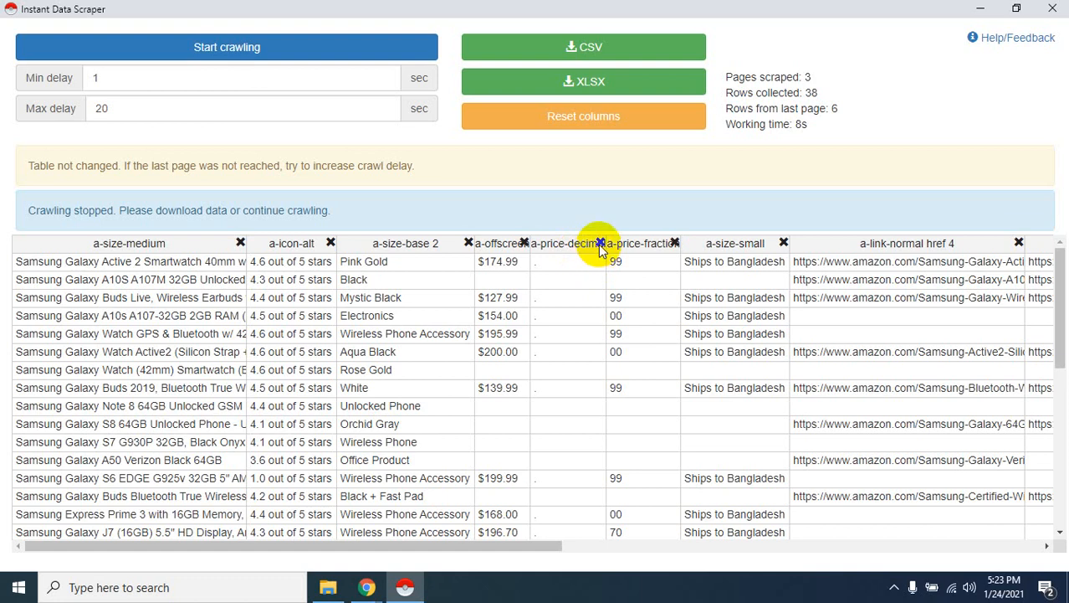
{"action": "left_click", "coordinate": [600, 244]}
{"action": "left_click", "coordinate": [600, 244]}
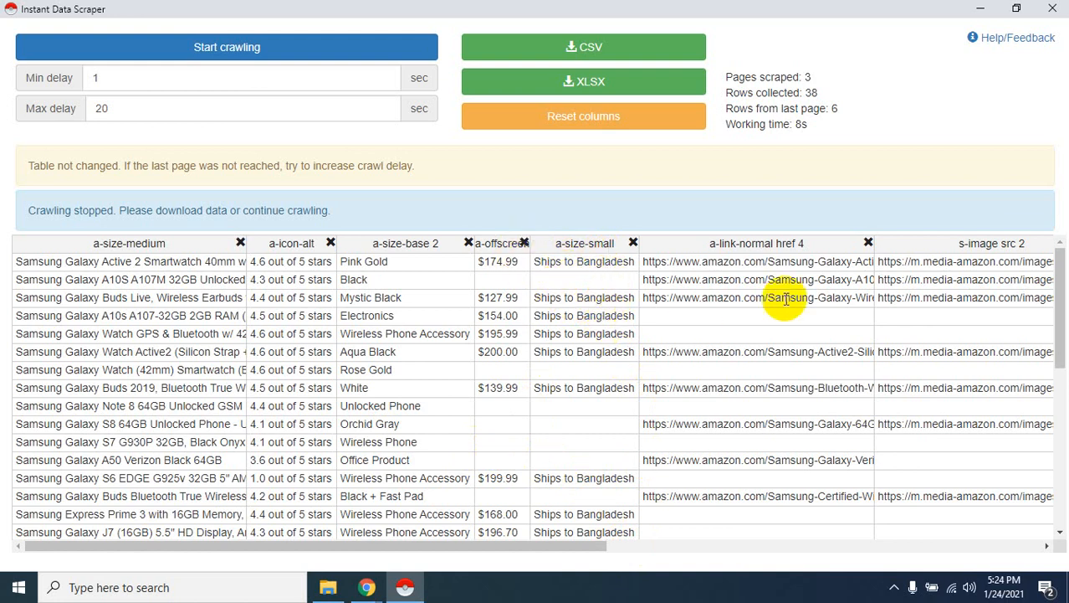
{"action": "left_click", "coordinate": [869, 243]}
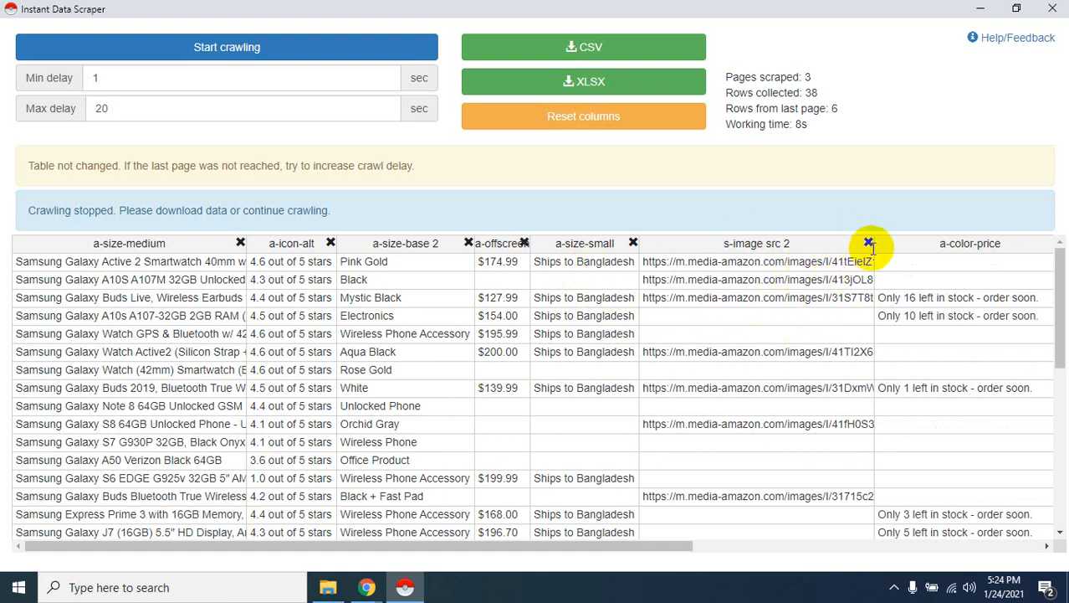
{"action": "left_click", "coordinate": [869, 242]}
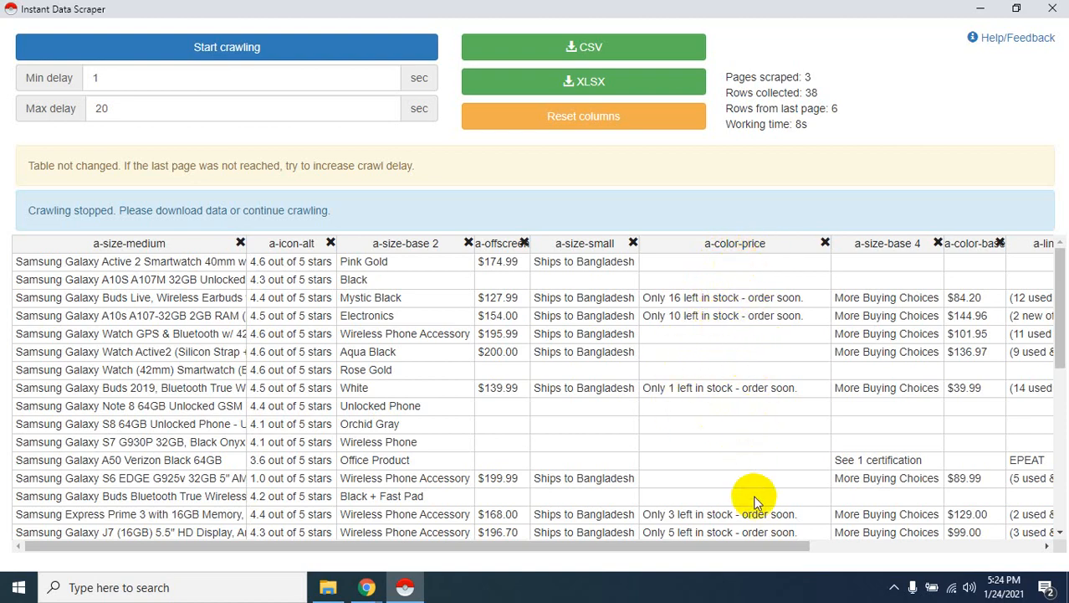
Step: Review the a-color-price values down the table and remove the a-size-base 4, a-color-base and a-link-normal columns
{"action": "scroll", "coordinate": [755, 500], "scroll_direction": "down", "scroll_amount": 1}
{"action": "scroll", "coordinate": [756, 507], "scroll_direction": "down", "scroll_amount": 5}
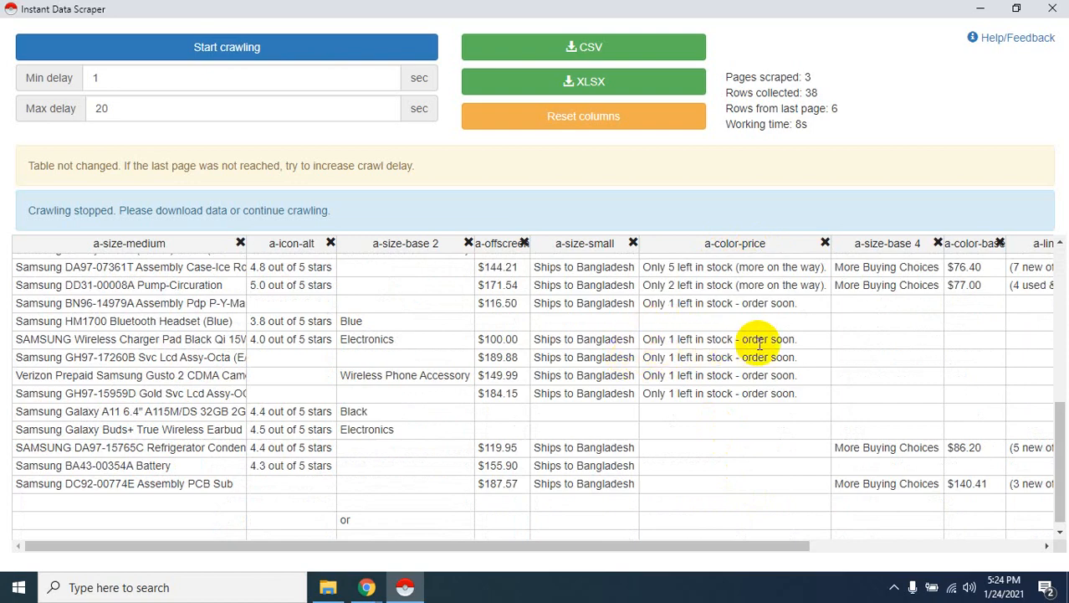
{"action": "scroll", "coordinate": [695, 486], "scroll_direction": "up", "scroll_amount": 2}
{"action": "scroll", "coordinate": [695, 481], "scroll_direction": "up", "scroll_amount": 4}
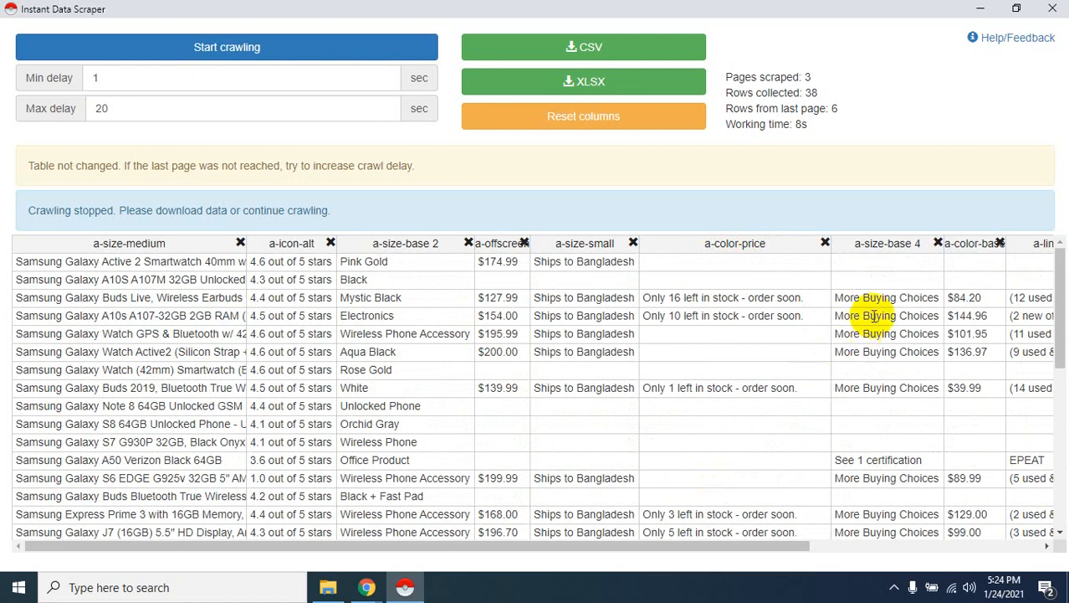
{"action": "left_click", "coordinate": [938, 243]}
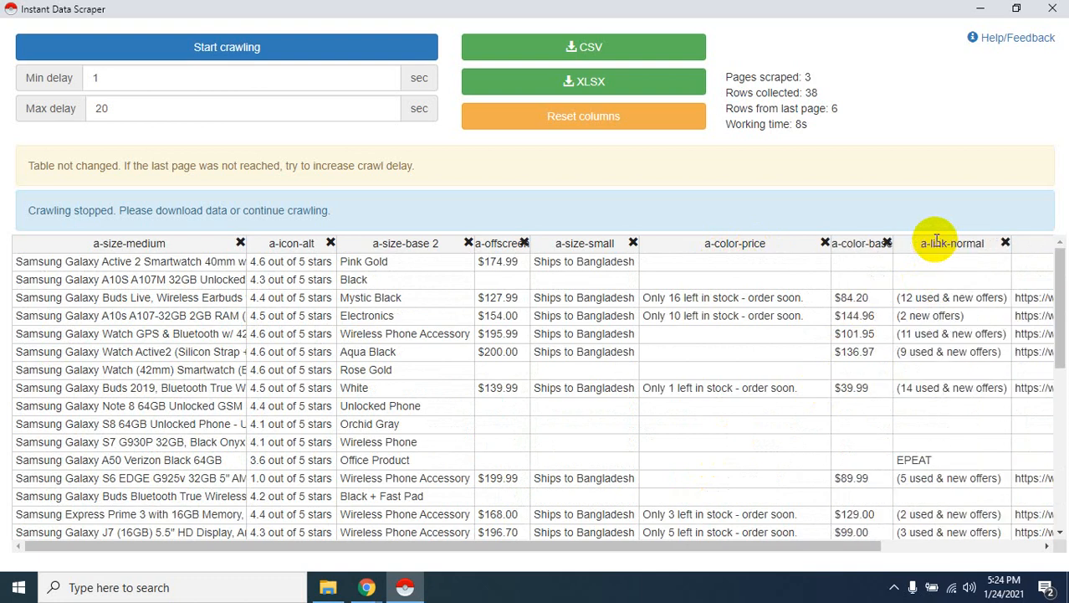
{"action": "left_click", "coordinate": [887, 243]}
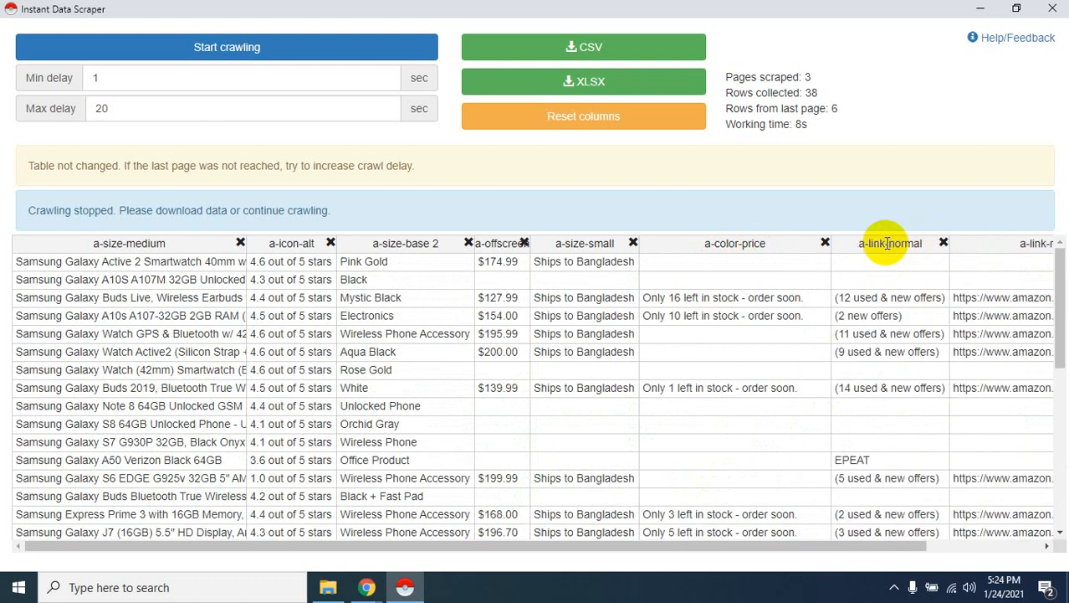
{"action": "left_click", "coordinate": [943, 243]}
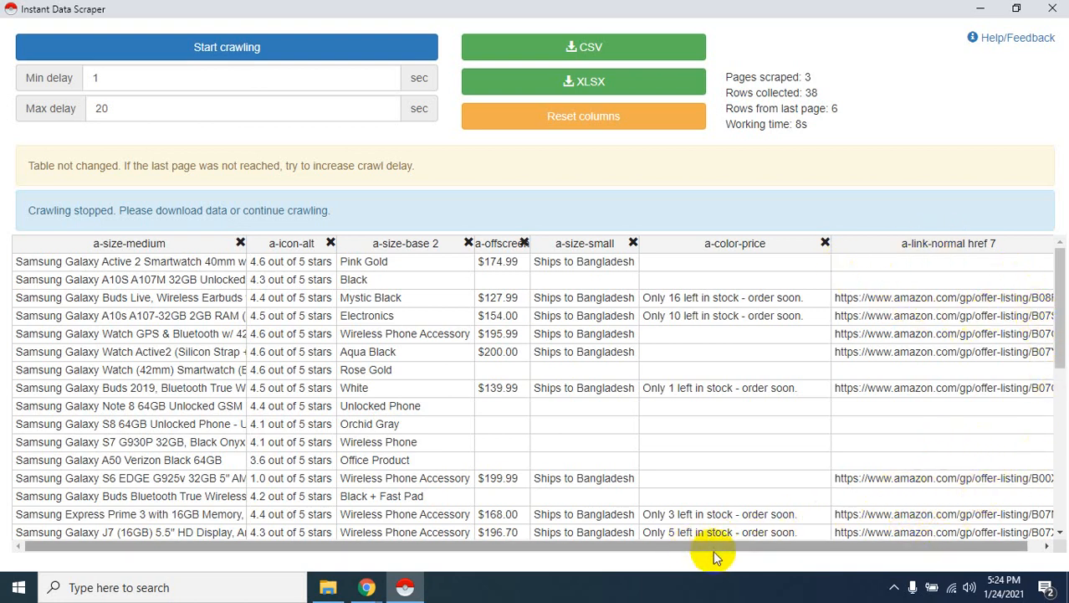
Step: Download the trimmed table as an XLSX file and reset the scraper's columns
{"action": "left_click_drag", "start_coordinate": [728, 546], "coordinate": [824, 547]}
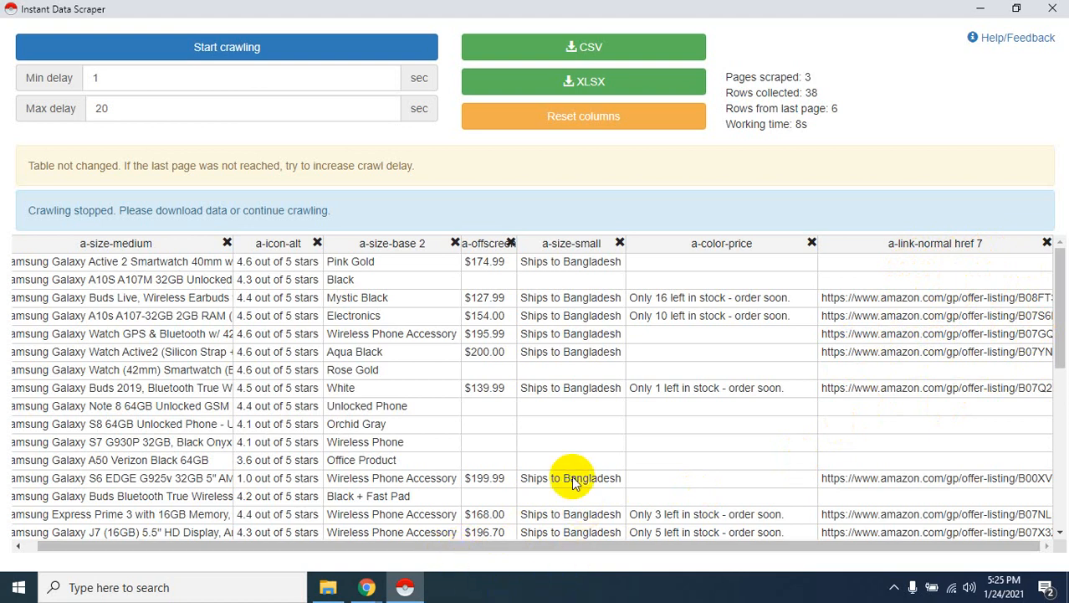
{"action": "left_click", "coordinate": [573, 85]}
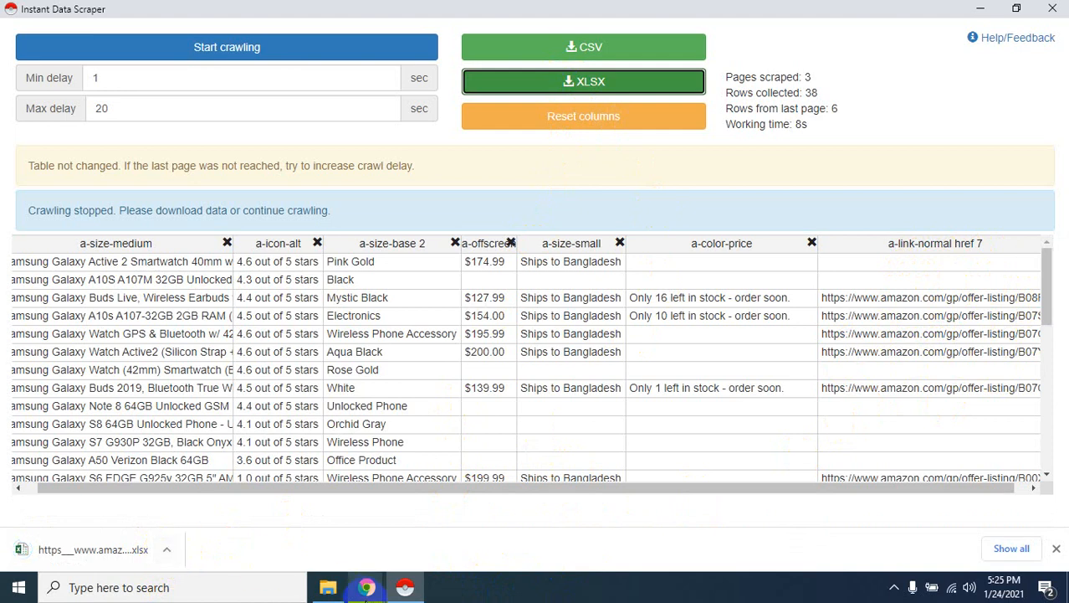
{"action": "mouse_move", "coordinate": [367, 587]}
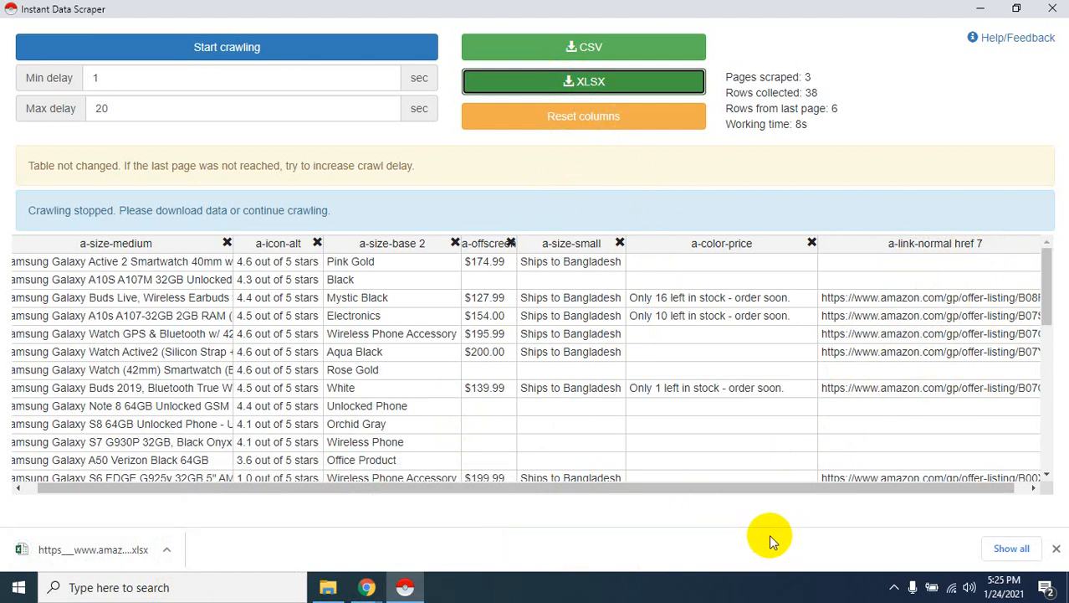
{"action": "left_click", "coordinate": [574, 125]}
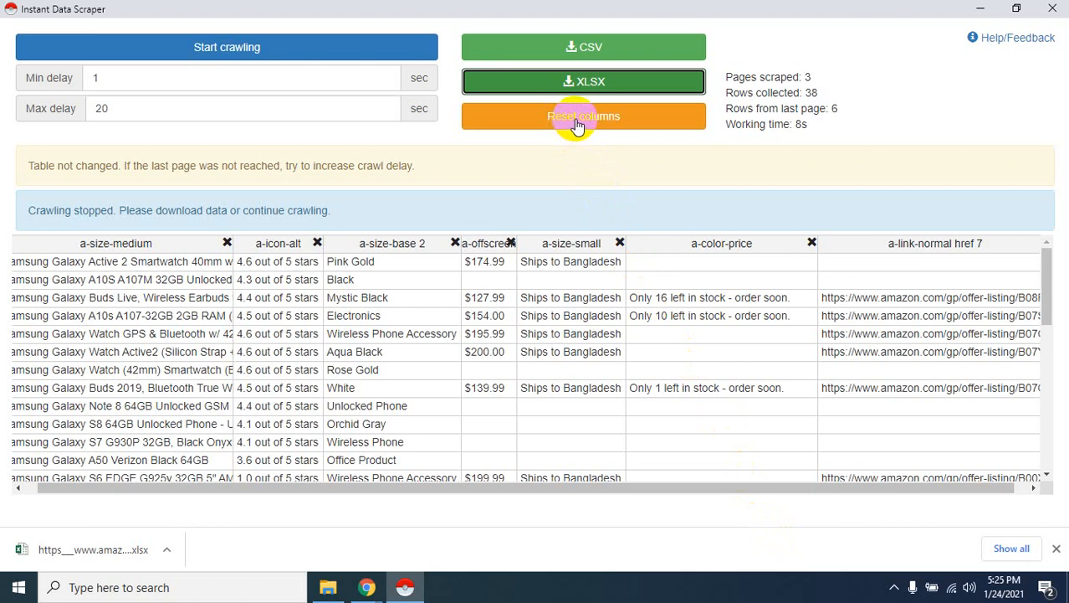
{"action": "left_click", "coordinate": [576, 119]}
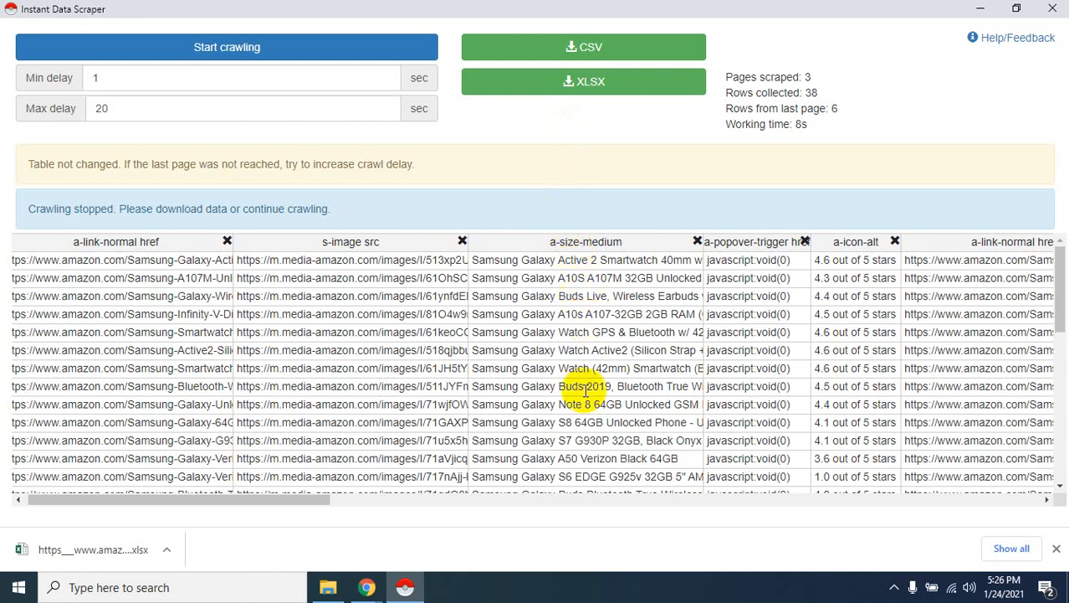
Step: Open the downloaded XLSX file in Excel, accepting recovery of its content and dismissing the Office activation wizard
{"action": "mouse_move", "coordinate": [431, 581]}
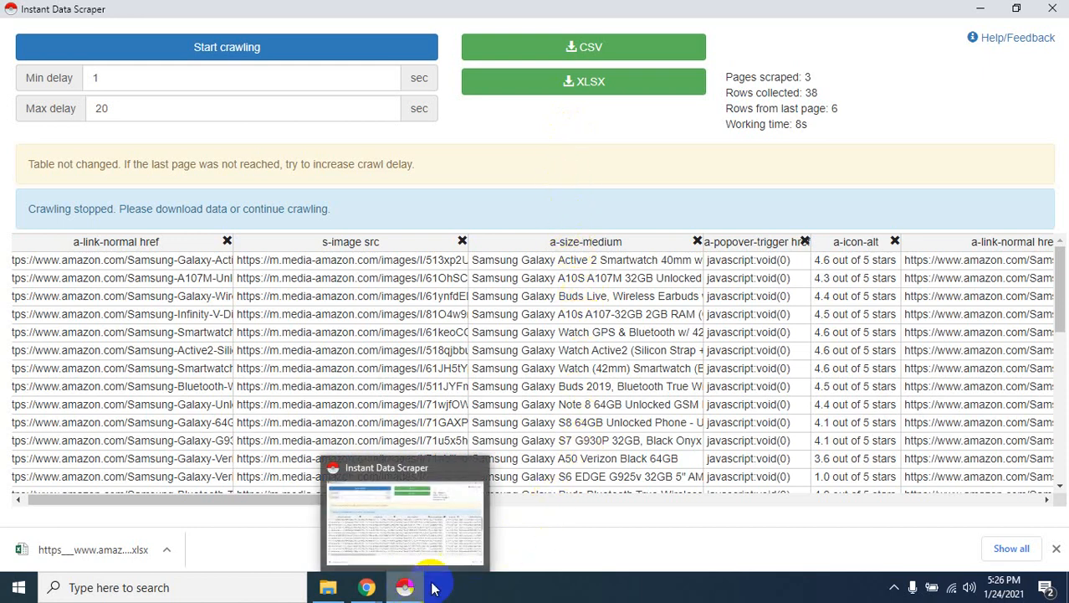
{"action": "left_click", "coordinate": [167, 549]}
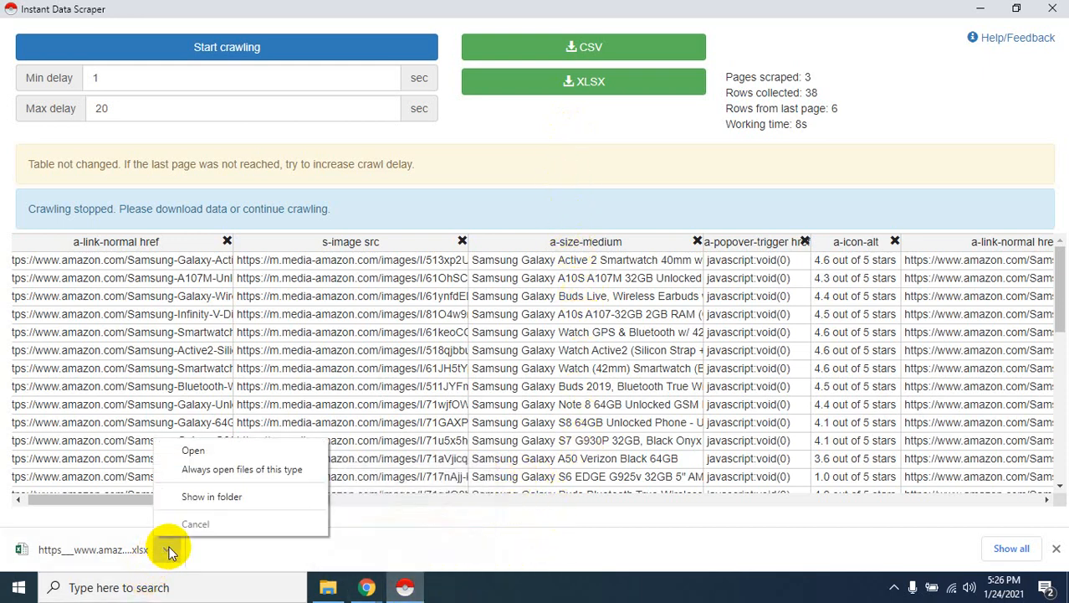
{"action": "left_click", "coordinate": [216, 449]}
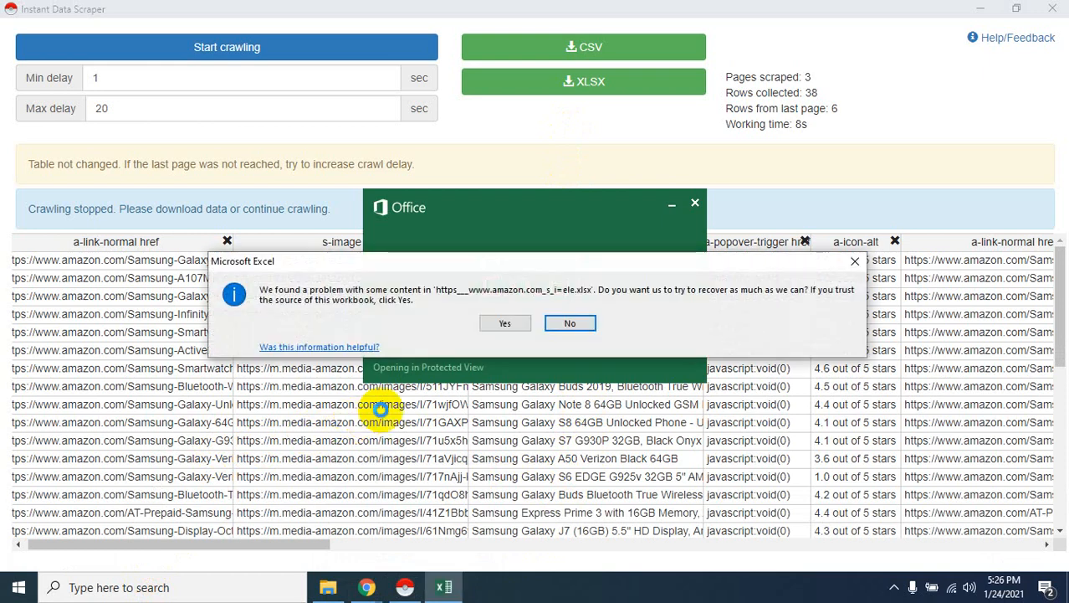
{"action": "left_click", "coordinate": [506, 323]}
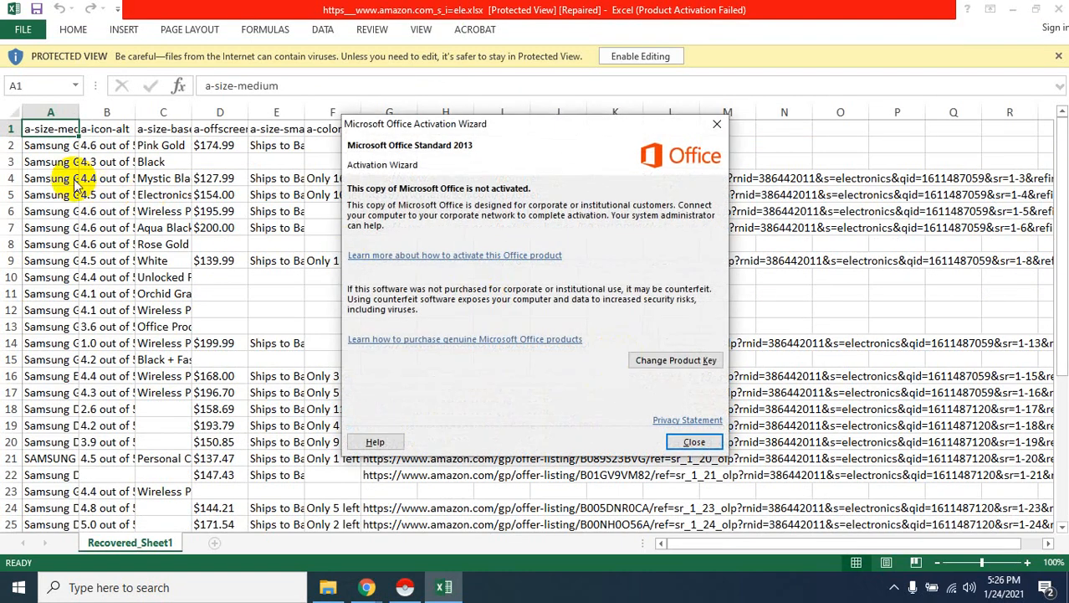
{"action": "left_click", "coordinate": [688, 442]}
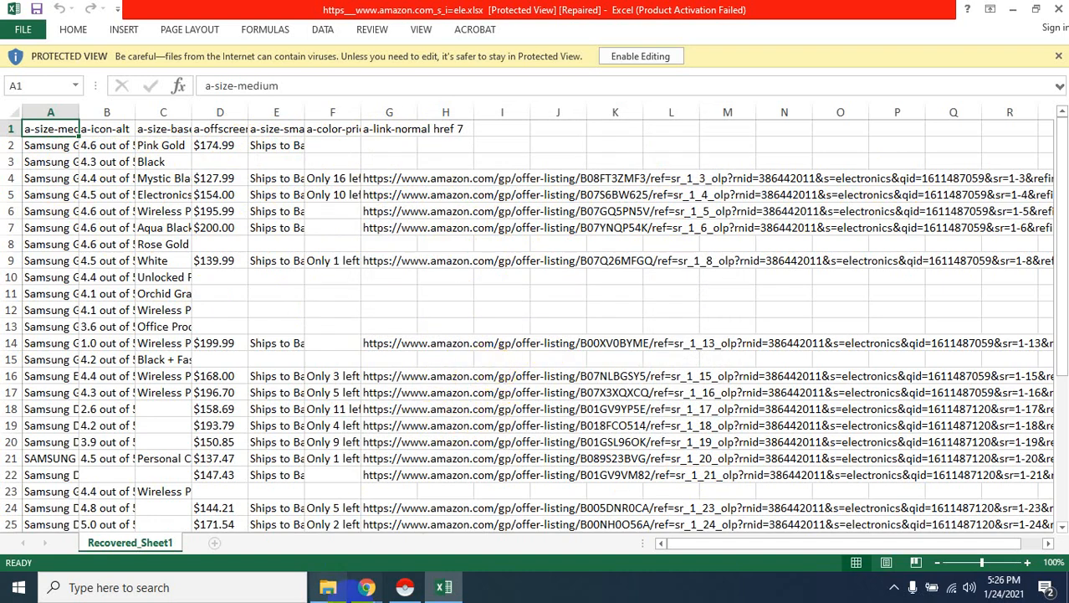
Step: Compare the workbook with the scraper's table, and enable editing to open header cell A1 for changes
{"action": "left_click", "coordinate": [404, 587]}
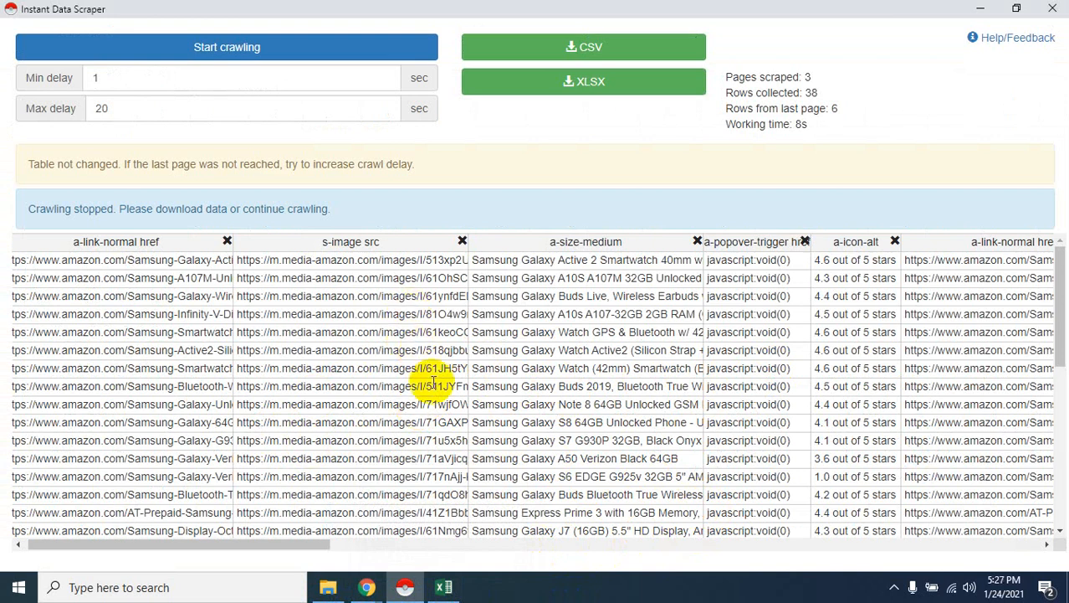
{"action": "left_click", "coordinate": [450, 591]}
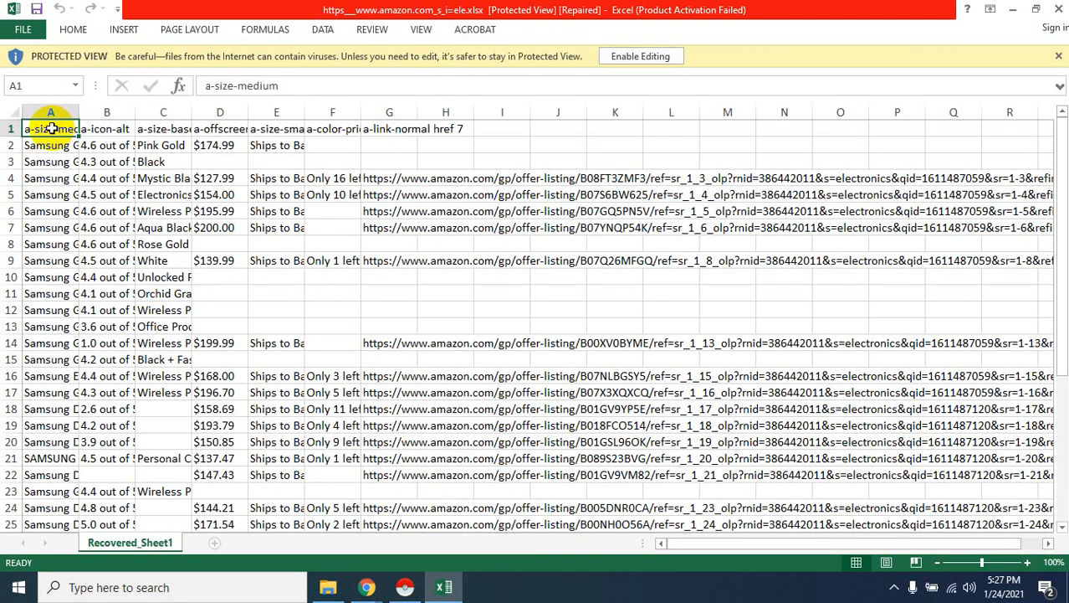
{"action": "left_click", "coordinate": [630, 56]}
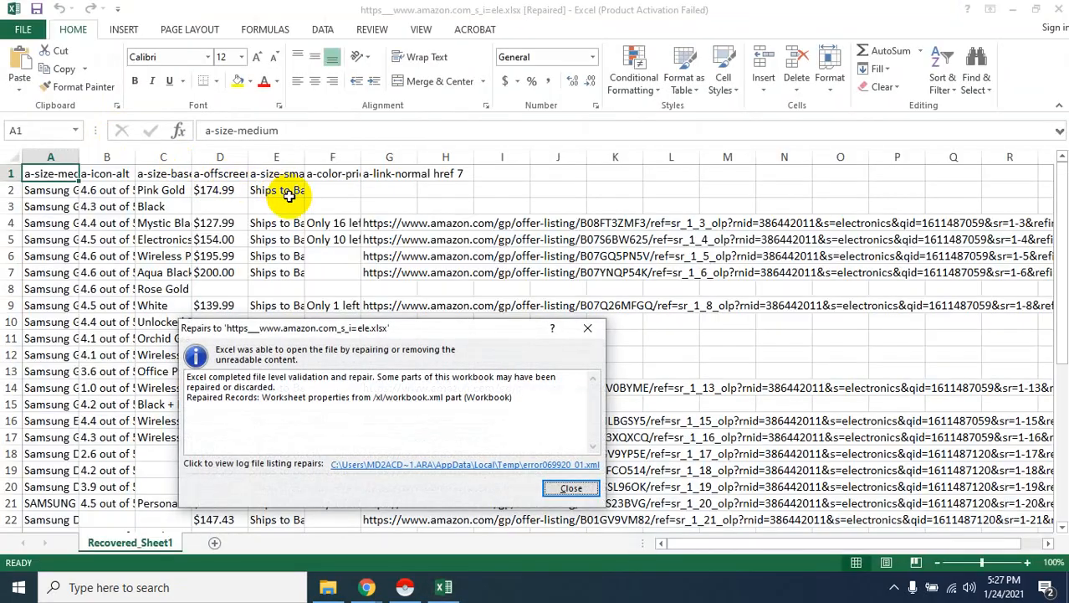
{"action": "left_click", "coordinate": [569, 488]}
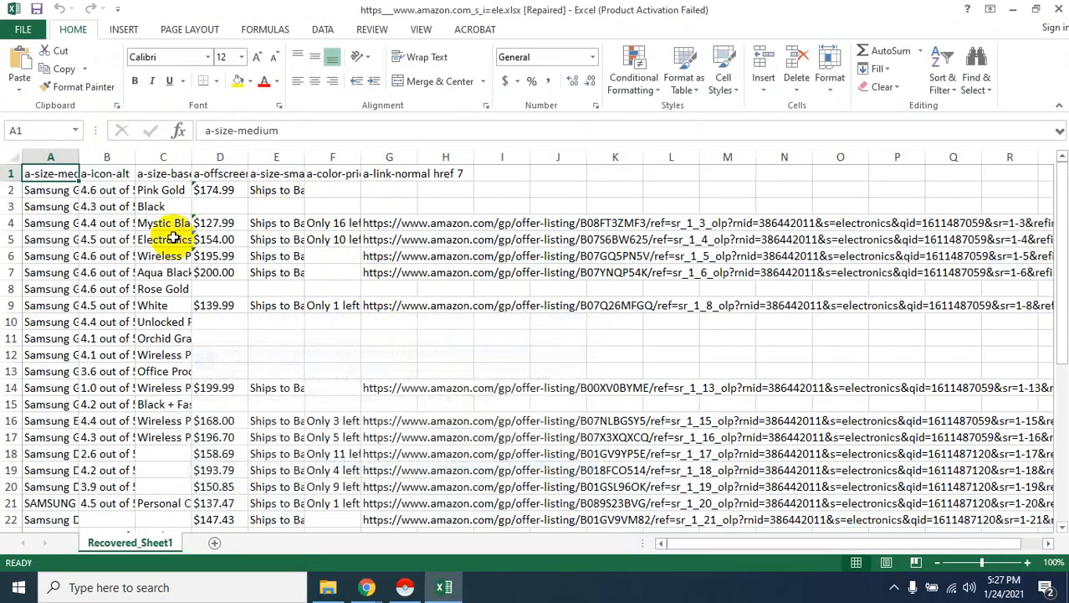
{"action": "double_click", "coordinate": [50, 174]}
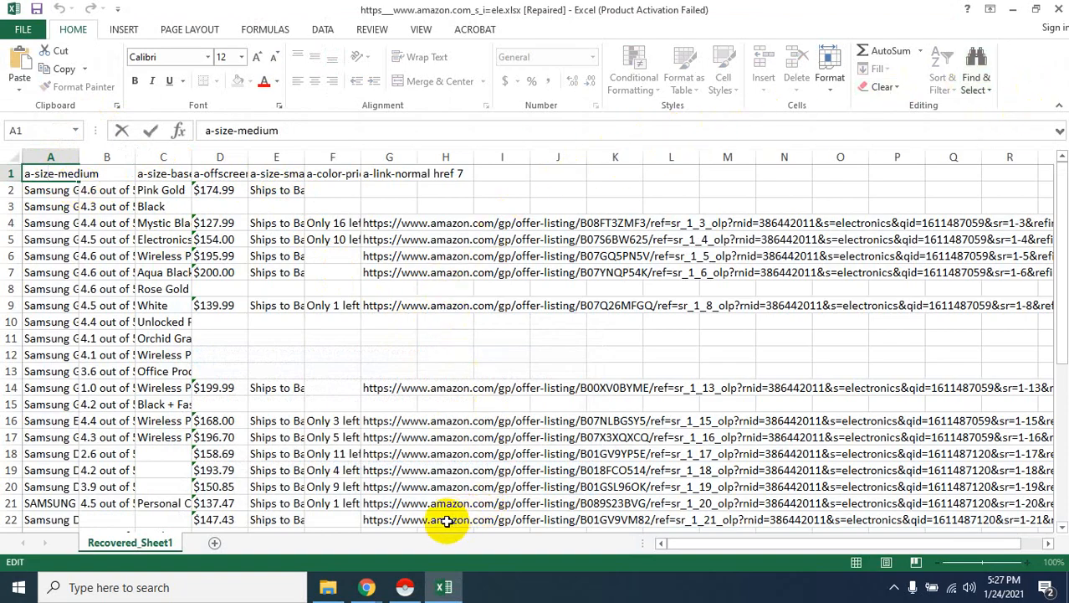
Step: Close the Instant Data Scraper window and close the Excel workbook without saving changes
{"action": "left_click", "coordinate": [408, 587]}
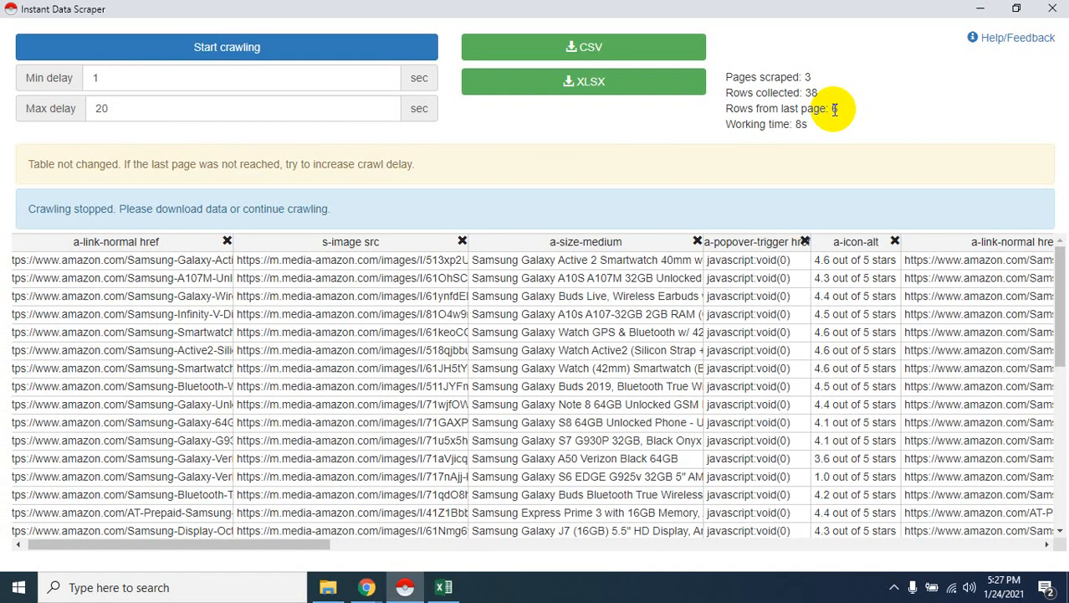
{"action": "left_click", "coordinate": [1053, 9]}
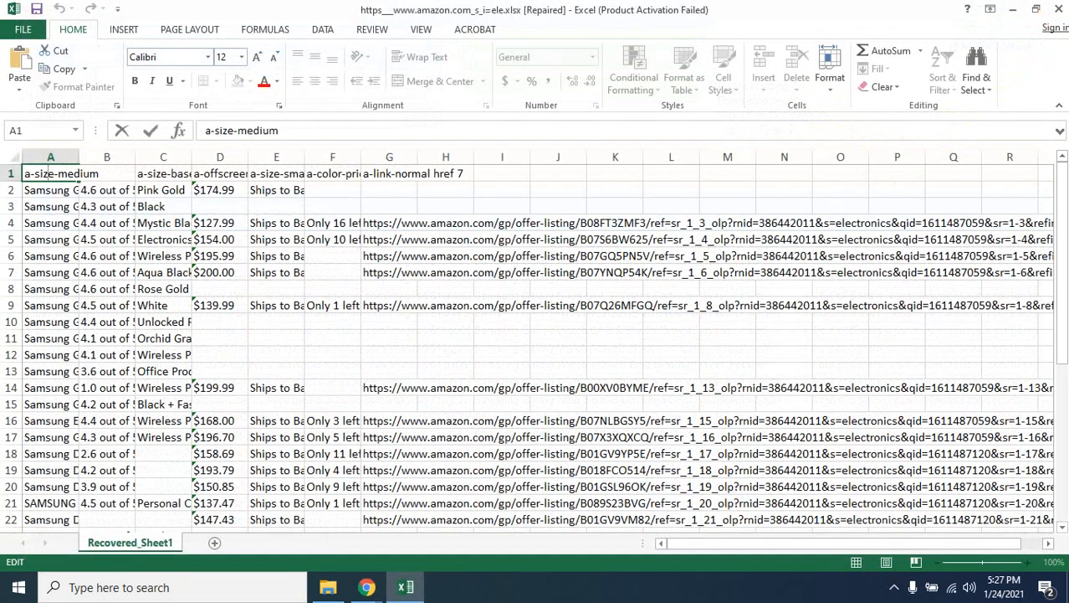
{"action": "left_click", "coordinate": [1061, 6]}
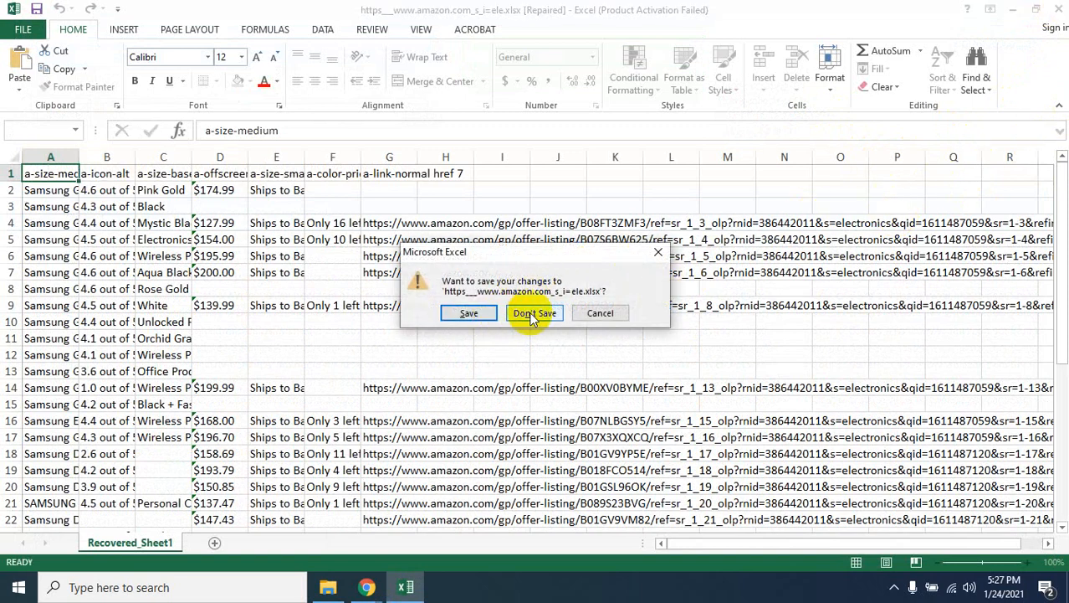
{"action": "left_click", "coordinate": [533, 315]}
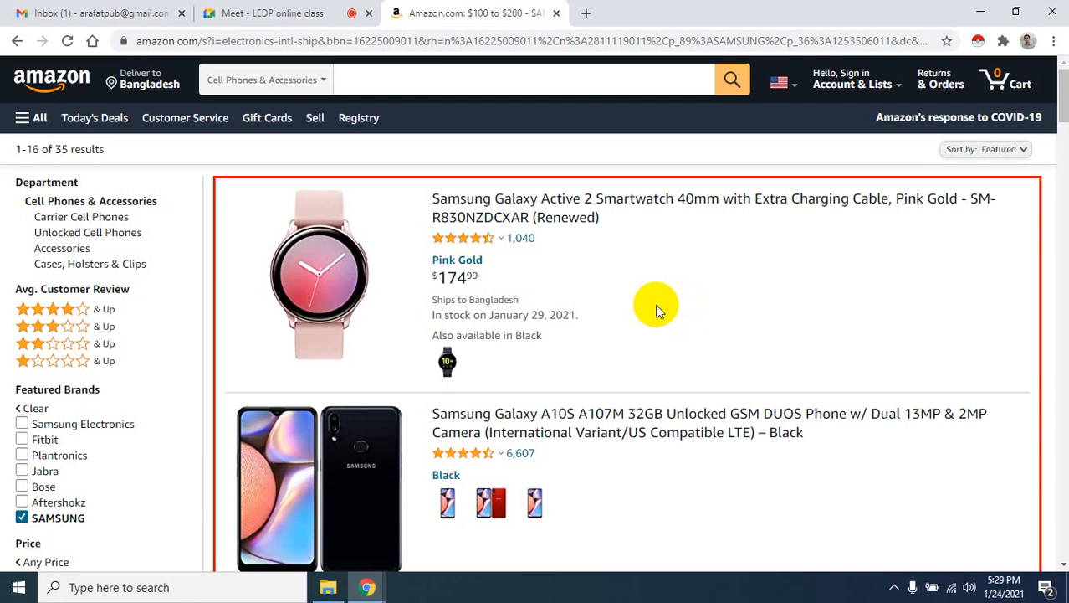
Step: Switch to the Google Meet class call and turn off the microphone
{"action": "left_click", "coordinate": [264, 12]}
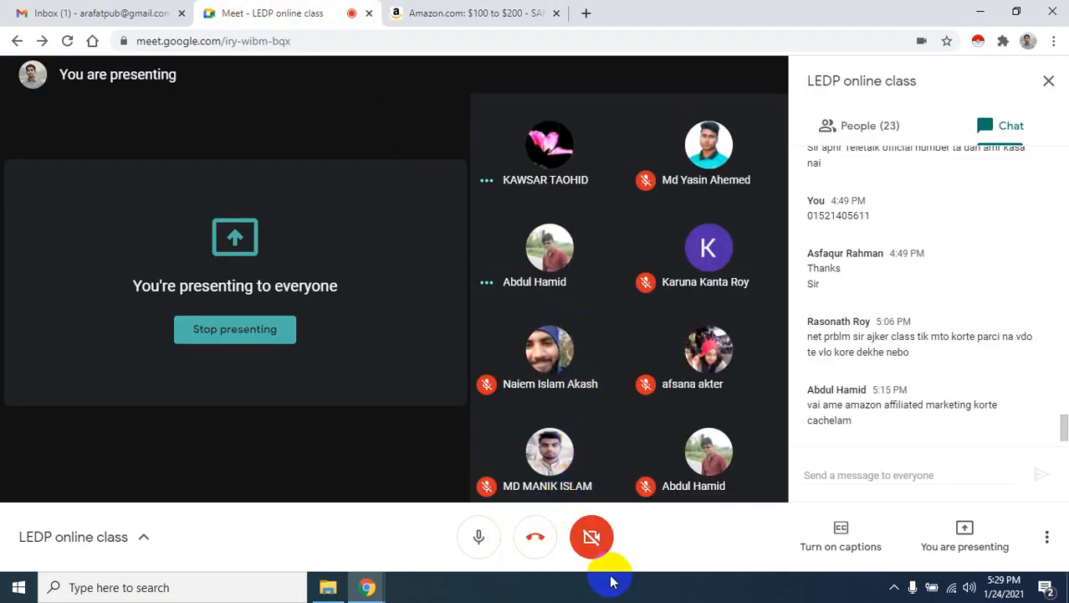
{"action": "left_click", "coordinate": [478, 535]}
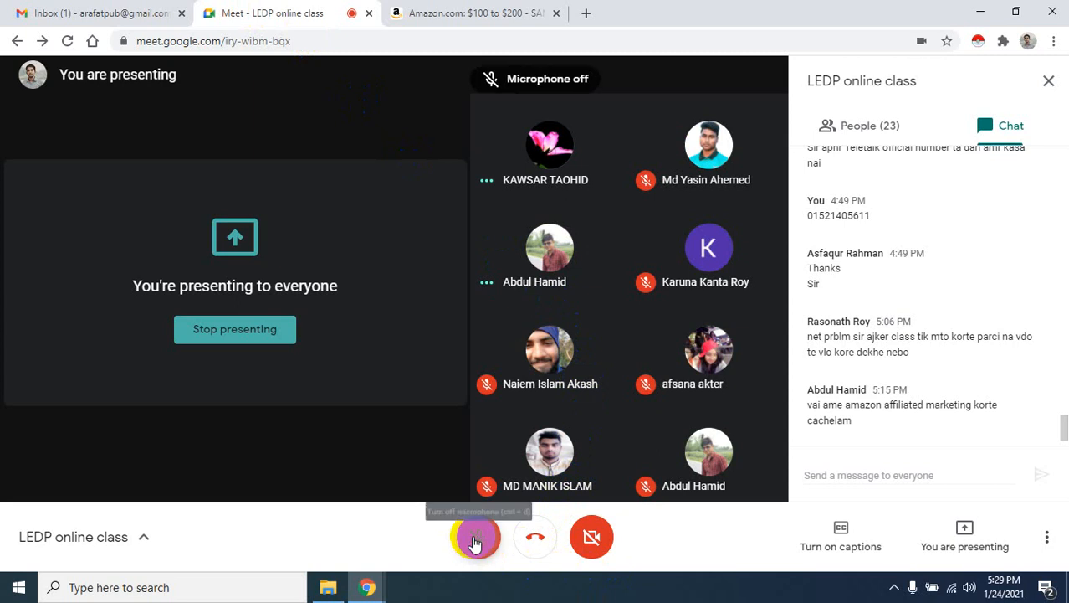
{"action": "left_click", "coordinate": [893, 588]}
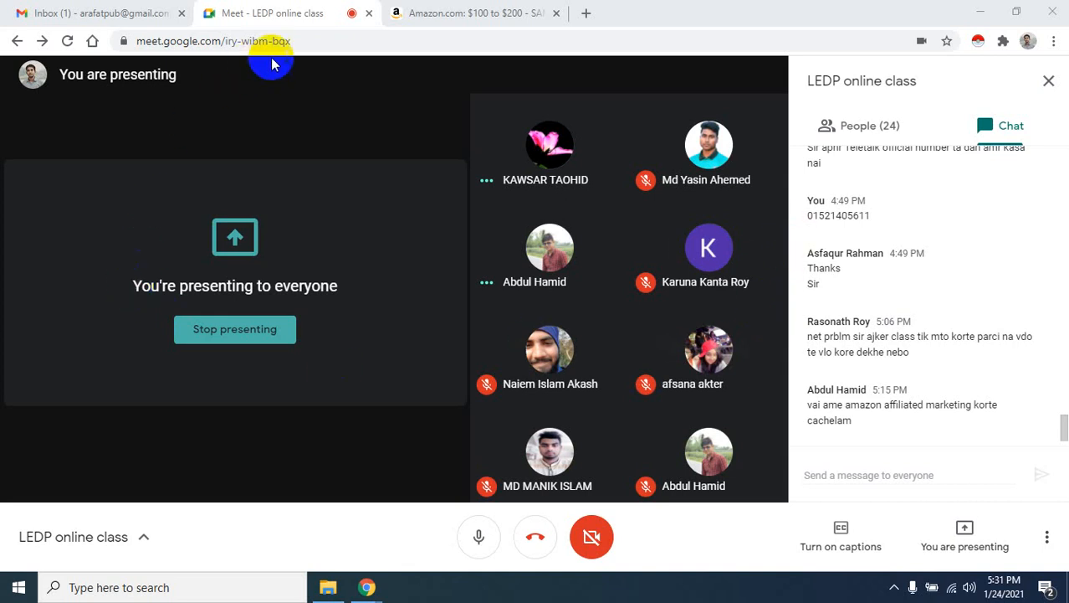
Step: Look over Amazon's Samsung results once more, close that page and open a new blank browser tab
{"action": "left_click", "coordinate": [529, 13]}
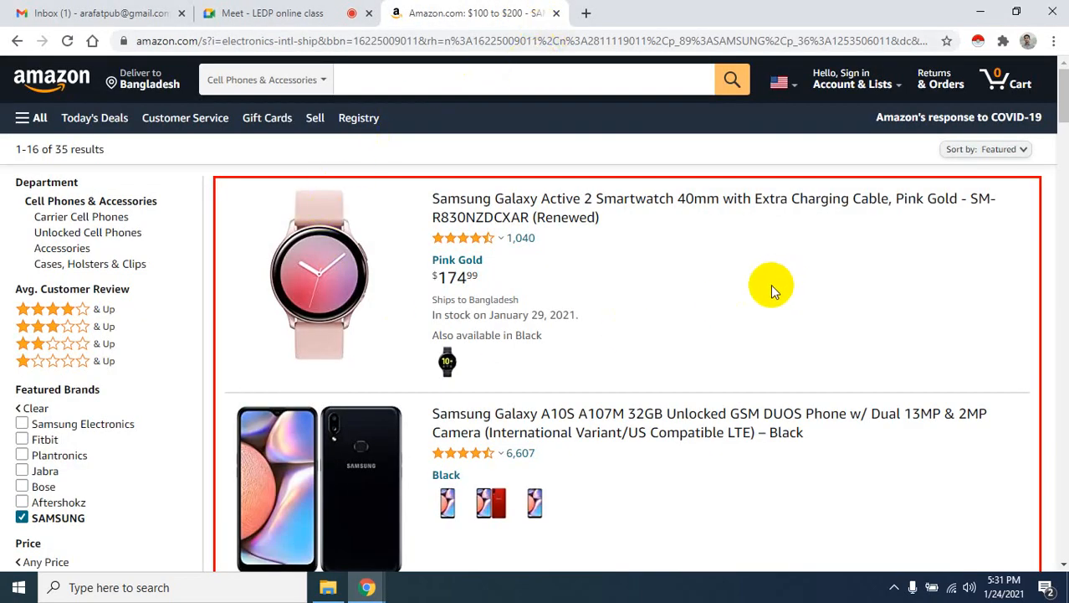
{"action": "scroll", "coordinate": [814, 303], "scroll_direction": "down", "scroll_amount": 3}
{"action": "scroll", "coordinate": [816, 303], "scroll_direction": "down", "scroll_amount": 4}
{"action": "scroll", "coordinate": [816, 303], "scroll_direction": "up", "scroll_amount": 7}
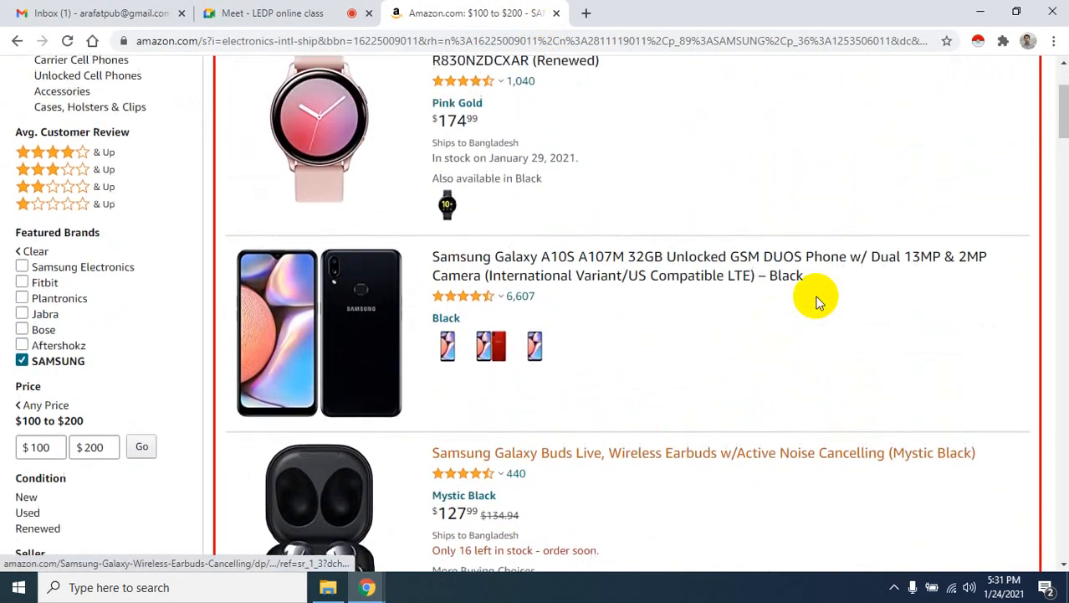
{"action": "left_click", "coordinate": [556, 13]}
{"action": "left_click", "coordinate": [399, 13]}
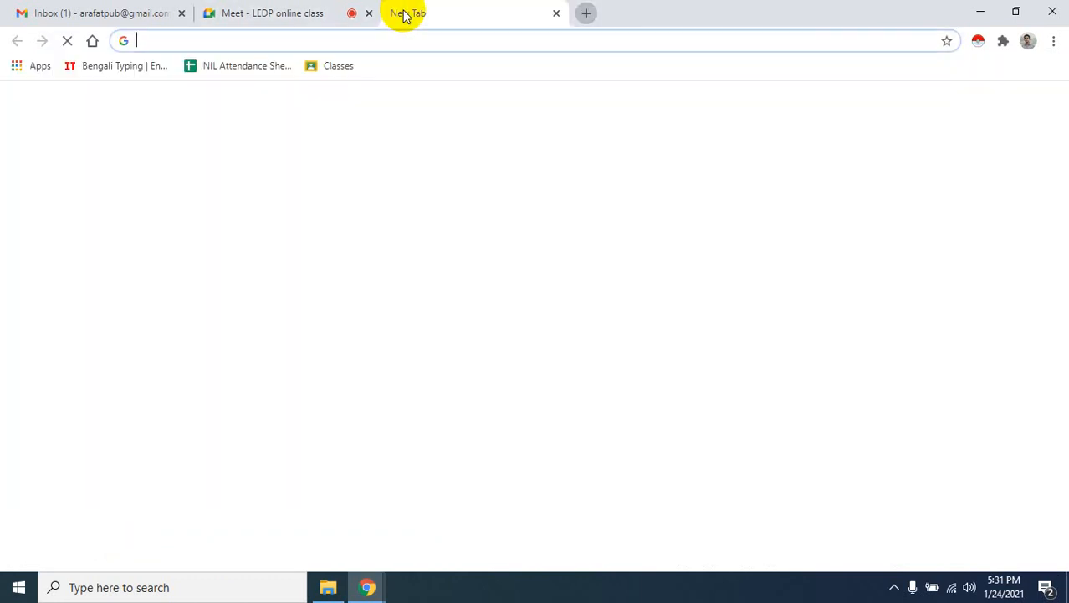
{"action": "left_click", "coordinate": [405, 38]}
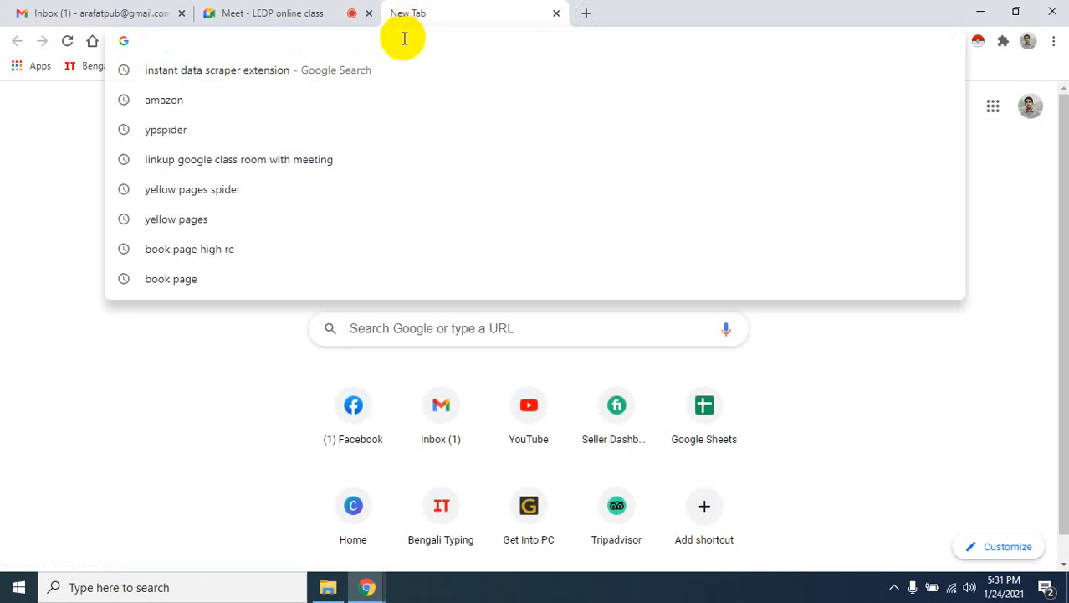
Step: Find AliExpress through a Google search and open its Men's Fashion category Hoodies & Sweatshirts
{"action": "type", "text": "ali"}
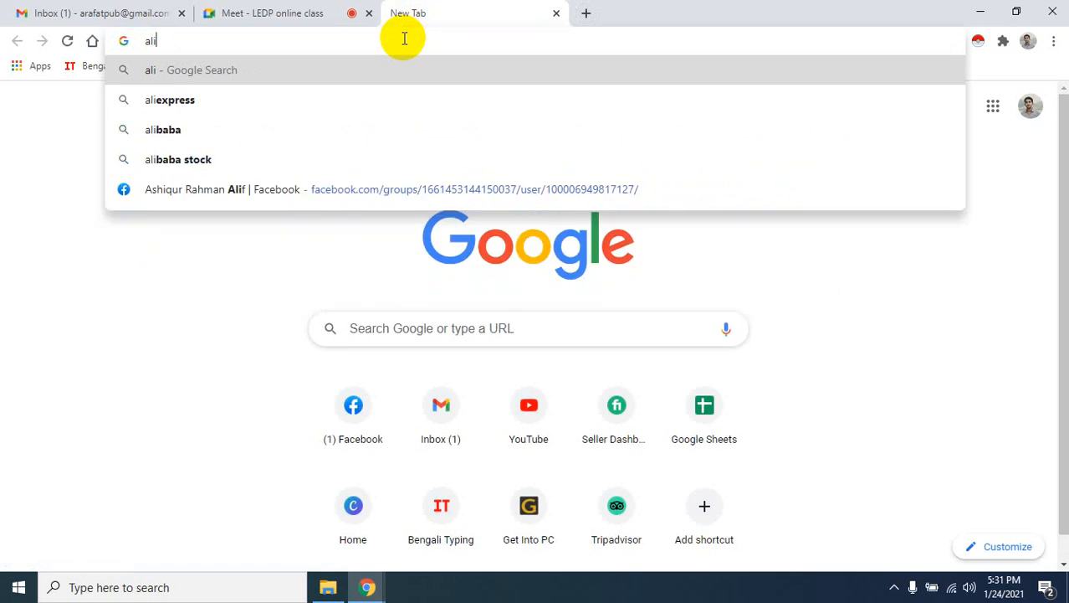
{"action": "key", "text": "Down"}
{"action": "key", "text": "Return"}
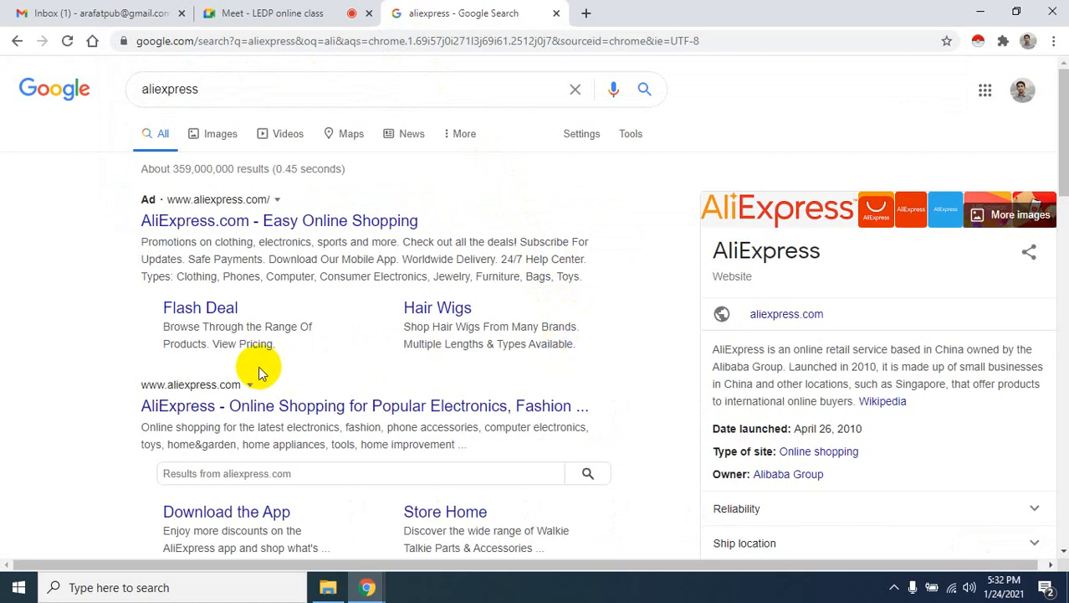
{"action": "scroll", "coordinate": [255, 351], "scroll_direction": "down", "scroll_amount": 1}
{"action": "left_click", "coordinate": [267, 333]}
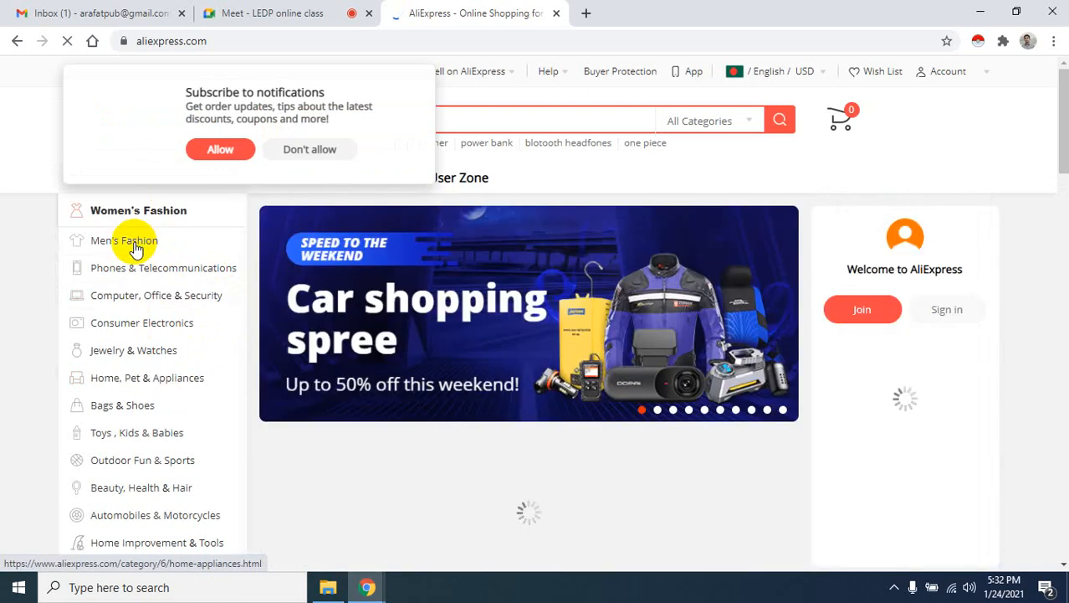
{"action": "mouse_move", "coordinate": [134, 248]}
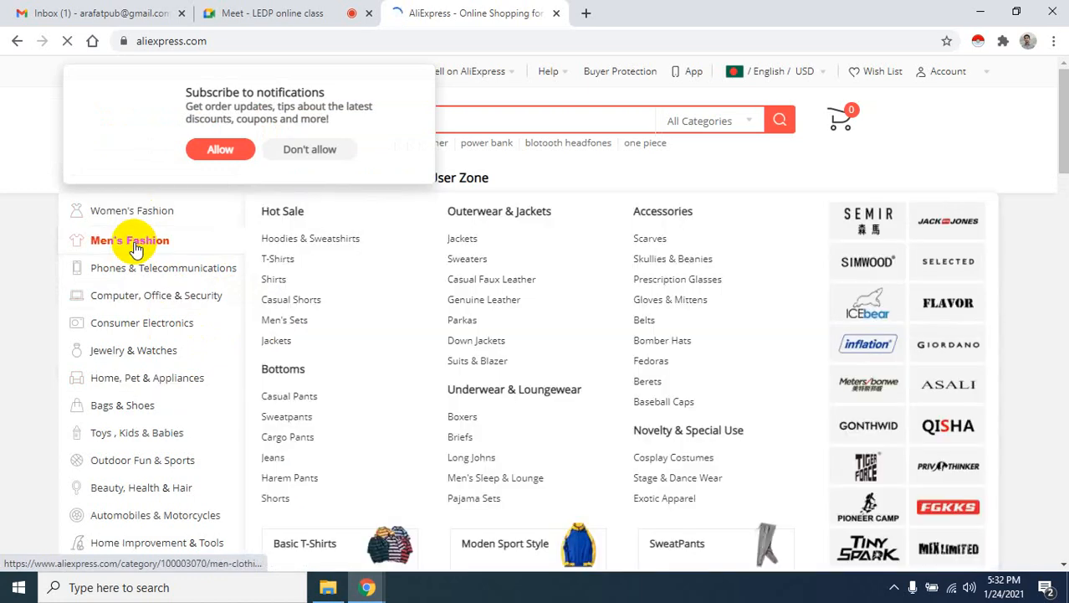
{"action": "left_click", "coordinate": [303, 244]}
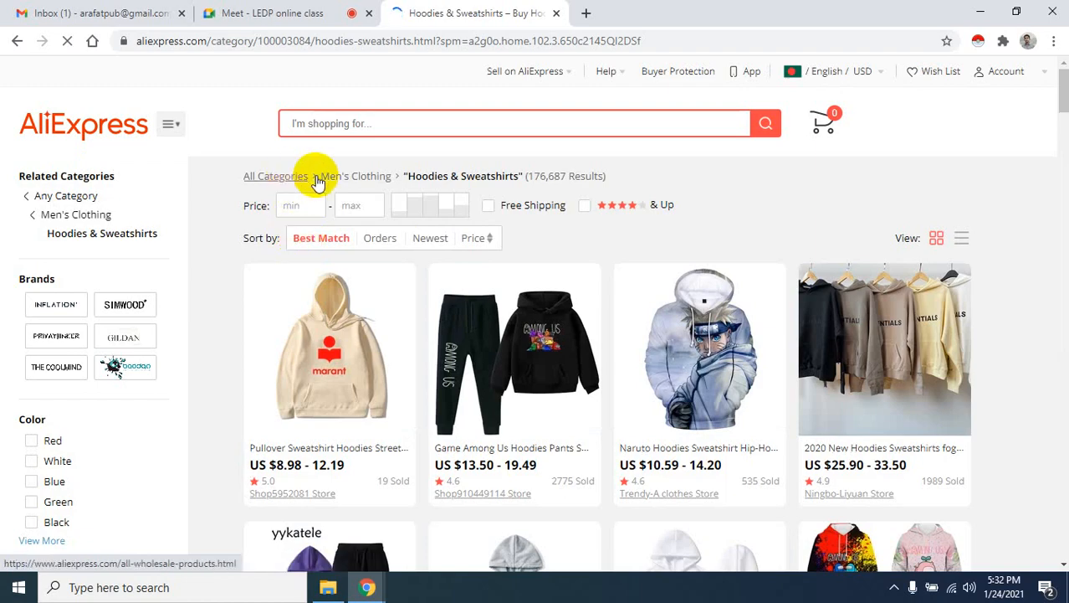
Step: Look through the Hoodies & Sweatshirts listings as far as the page navigation, and return to the first products
{"action": "scroll", "coordinate": [502, 352], "scroll_direction": "down", "scroll_amount": 9}
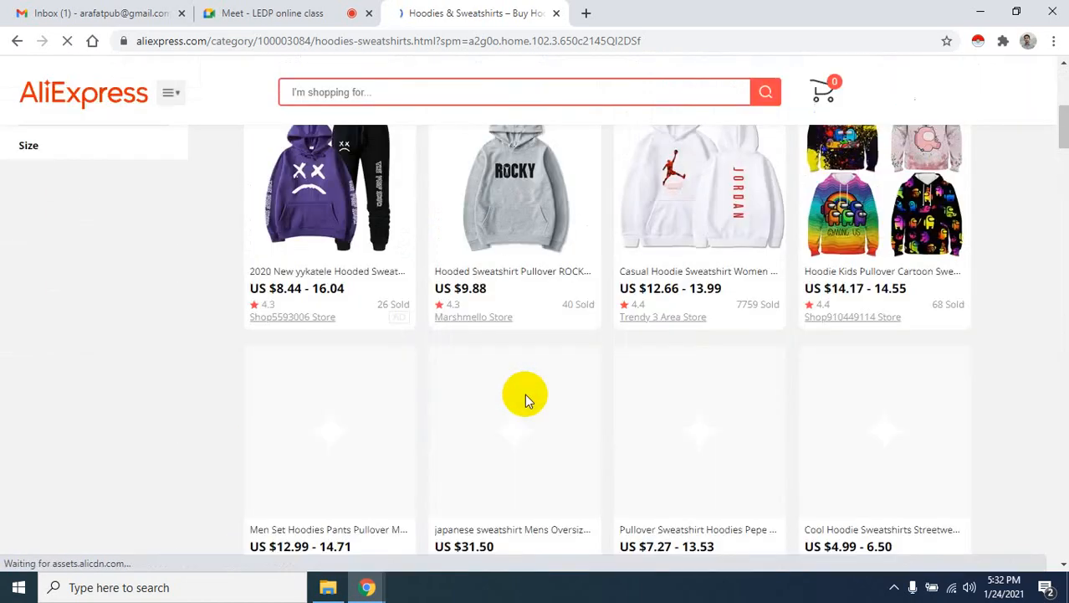
{"action": "scroll", "coordinate": [525, 393], "scroll_direction": "down", "scroll_amount": 8}
{"action": "scroll", "coordinate": [525, 390], "scroll_direction": "down", "scroll_amount": 10}
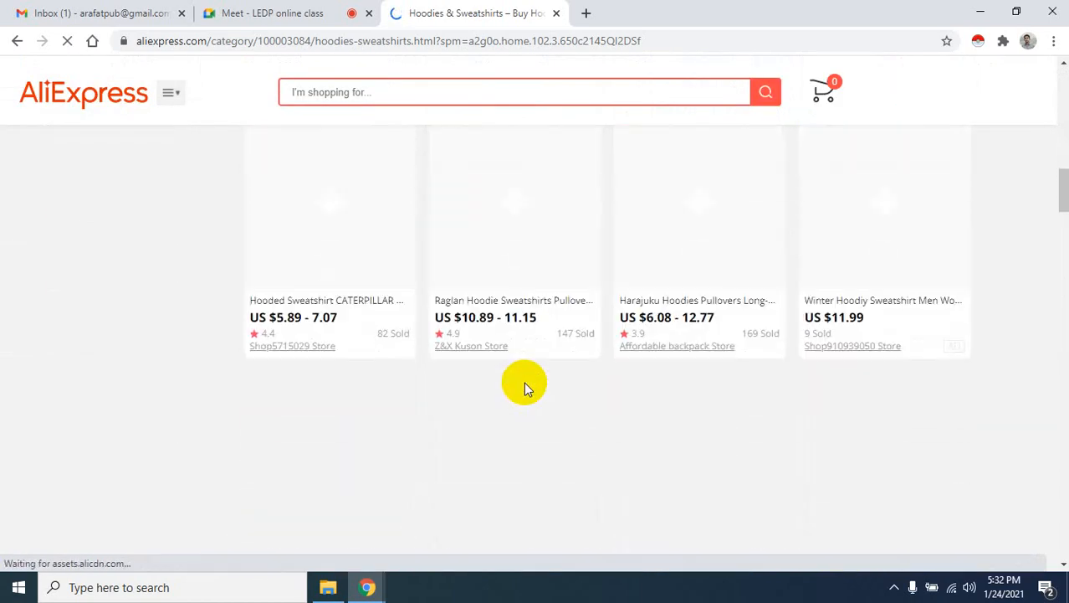
{"action": "scroll", "coordinate": [524, 389], "scroll_direction": "down", "scroll_amount": 10}
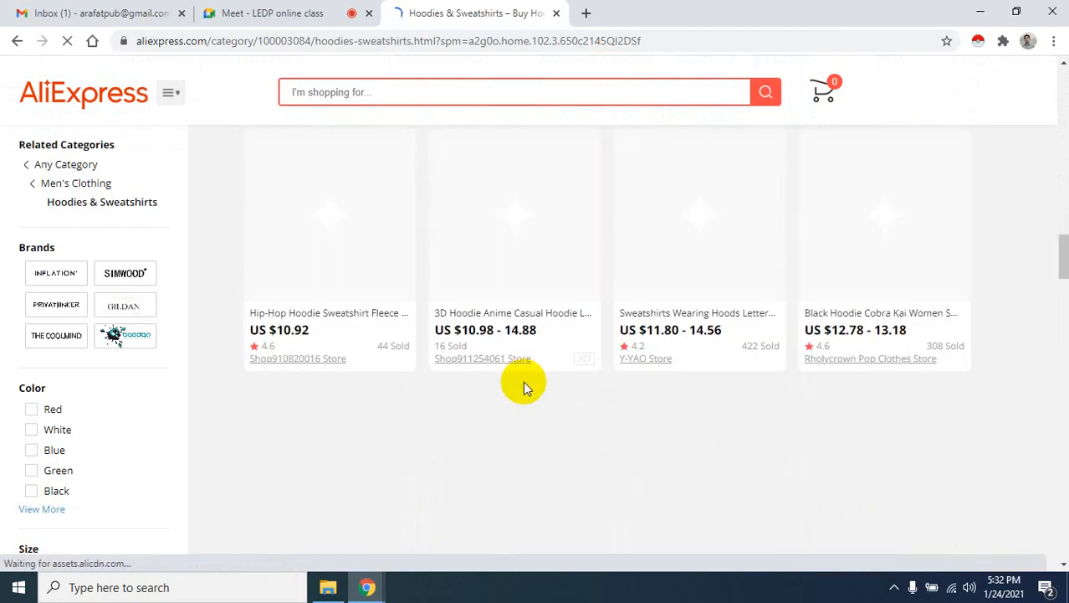
{"action": "scroll", "coordinate": [525, 389], "scroll_direction": "down", "scroll_amount": 6}
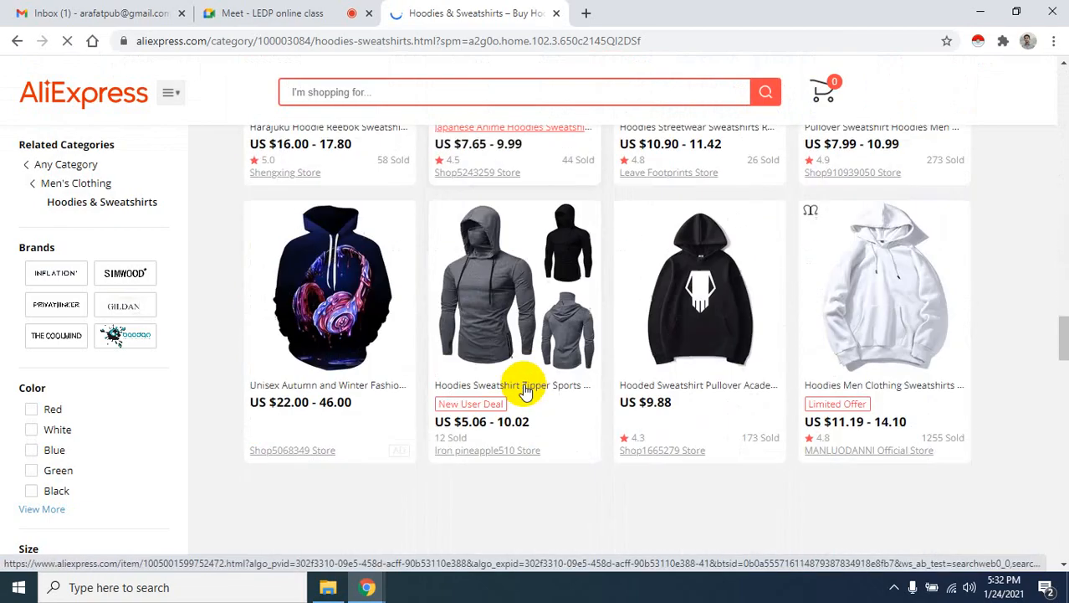
{"action": "scroll", "coordinate": [524, 390], "scroll_direction": "down", "scroll_amount": 12}
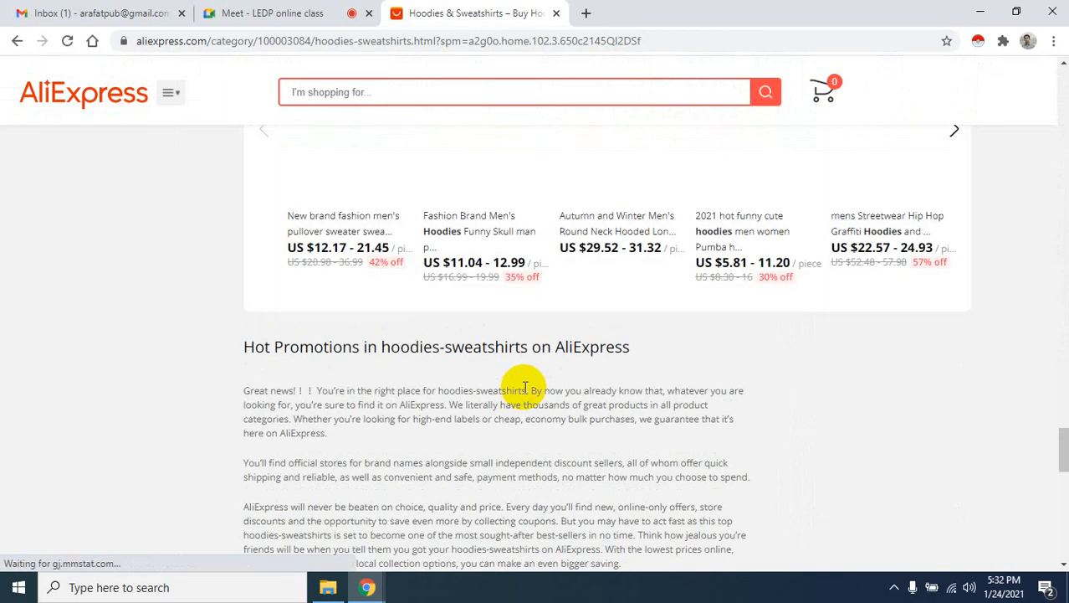
{"action": "scroll", "coordinate": [525, 389], "scroll_direction": "up", "scroll_amount": 5}
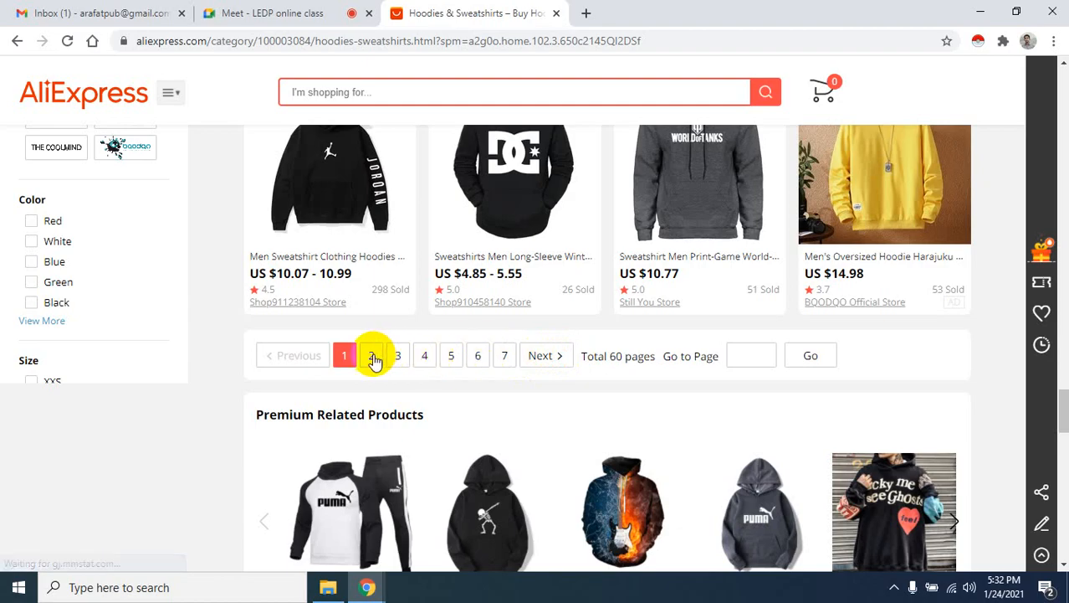
{"action": "scroll", "coordinate": [639, 325], "scroll_direction": "up", "scroll_amount": 10}
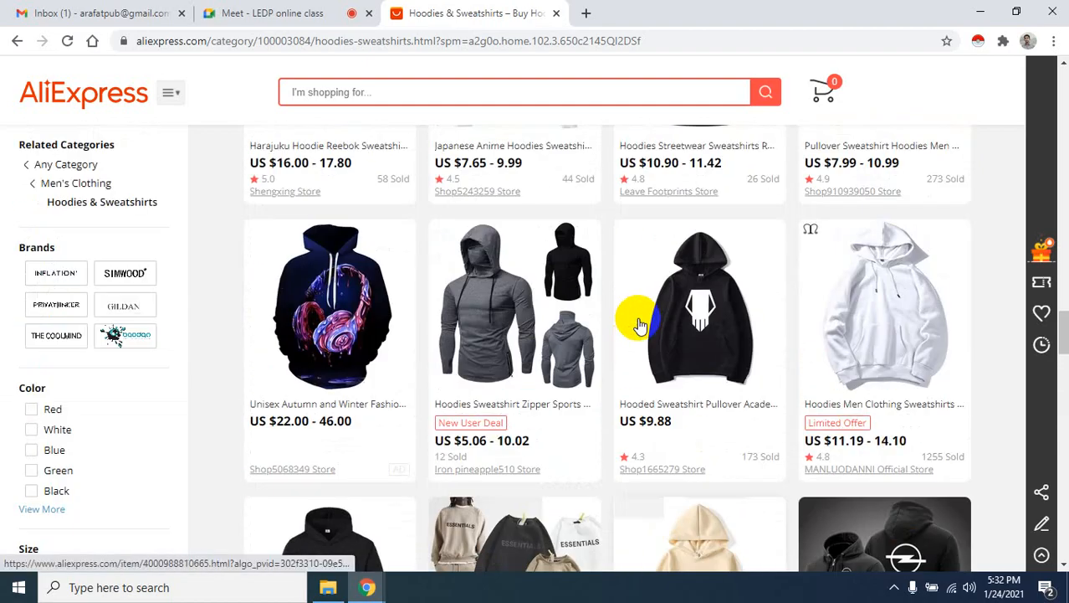
{"action": "scroll", "coordinate": [640, 325], "scroll_direction": "up", "scroll_amount": 15}
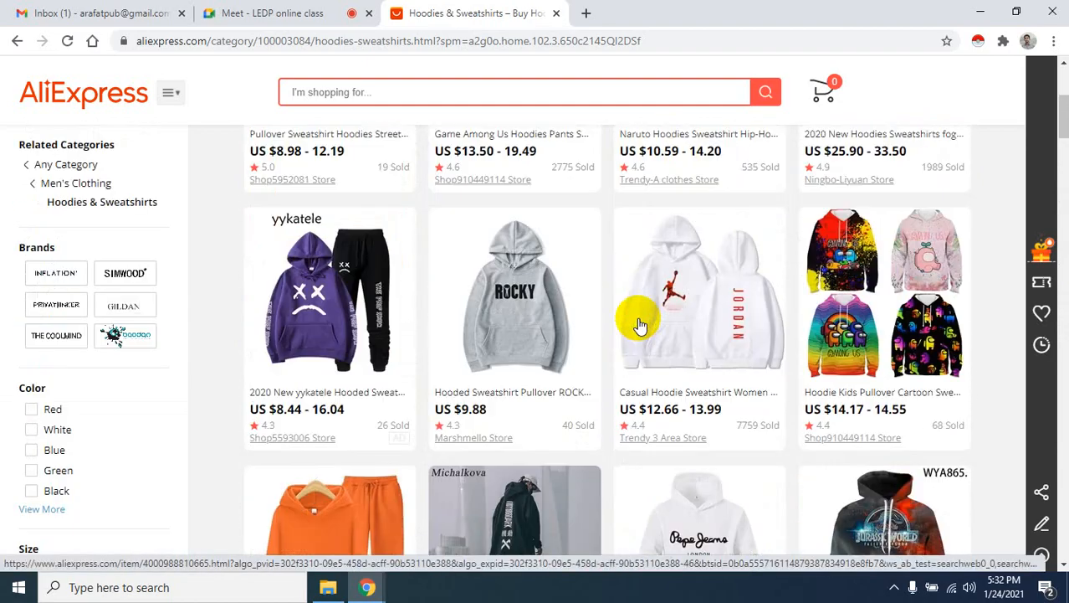
{"action": "scroll", "coordinate": [639, 324], "scroll_direction": "up", "scroll_amount": 4}
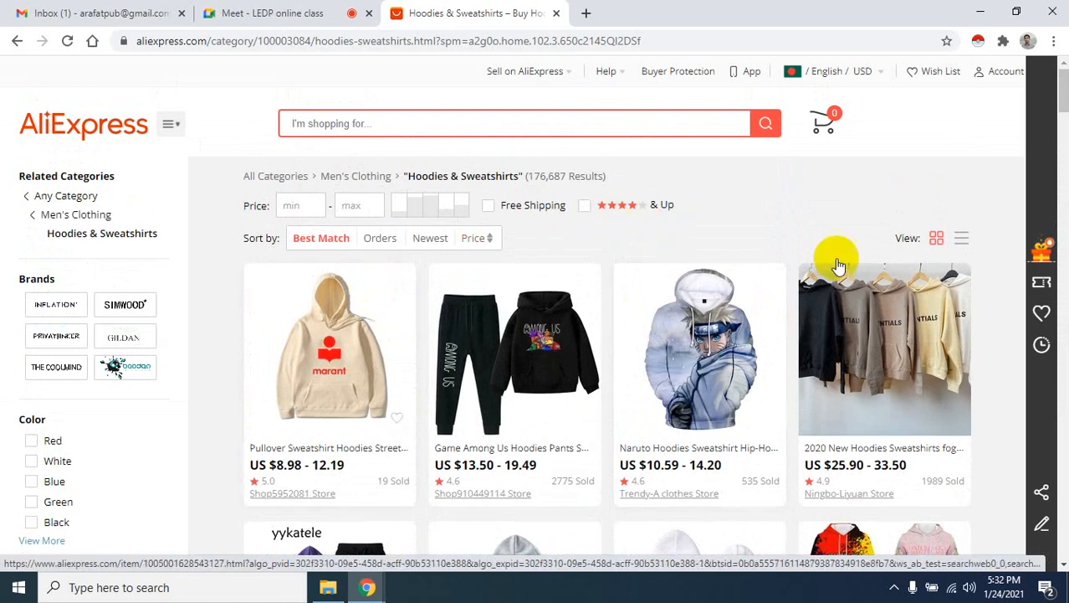
Step: Run Instant Data Scraper on the Hoodies & Sweatshirts results and check which products the highlighted area covers, down to the page navigation
{"action": "left_click", "coordinate": [978, 42]}
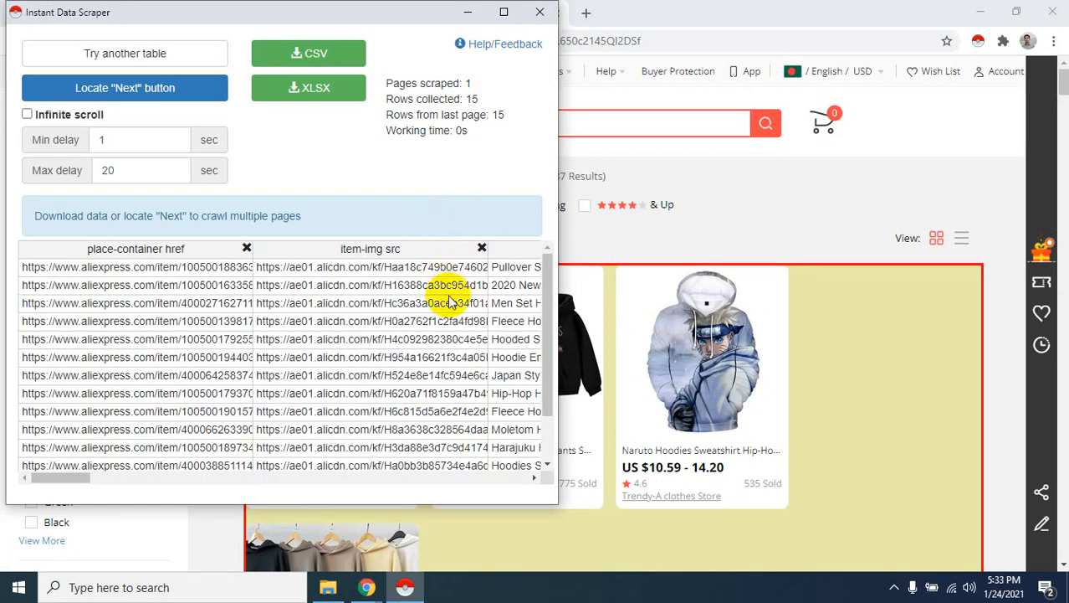
{"action": "scroll", "coordinate": [956, 337], "scroll_direction": "down", "scroll_amount": 15}
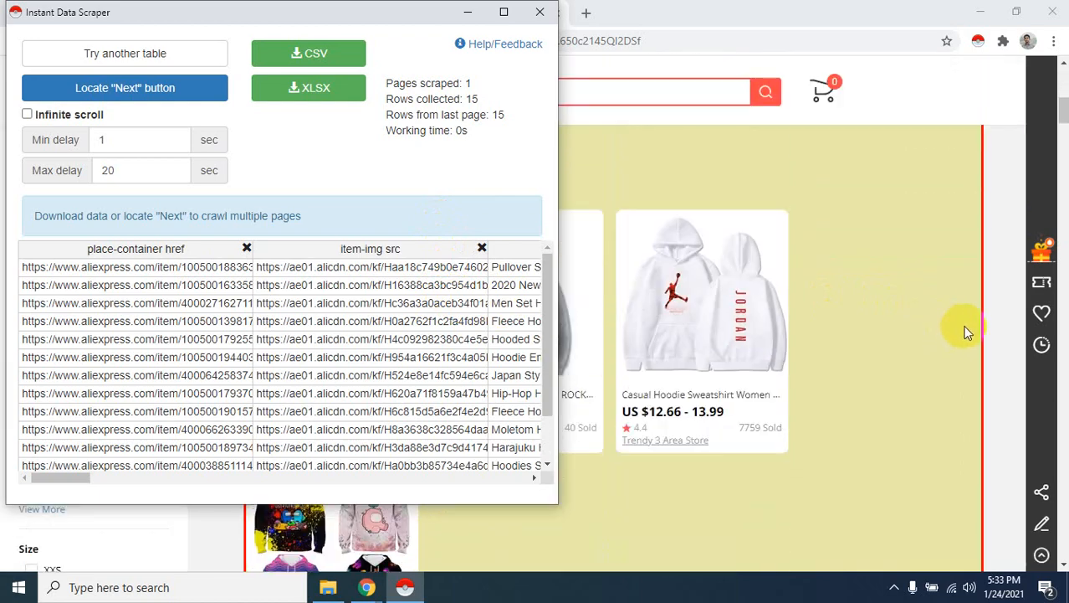
{"action": "scroll", "coordinate": [965, 326], "scroll_direction": "down", "scroll_amount": 15}
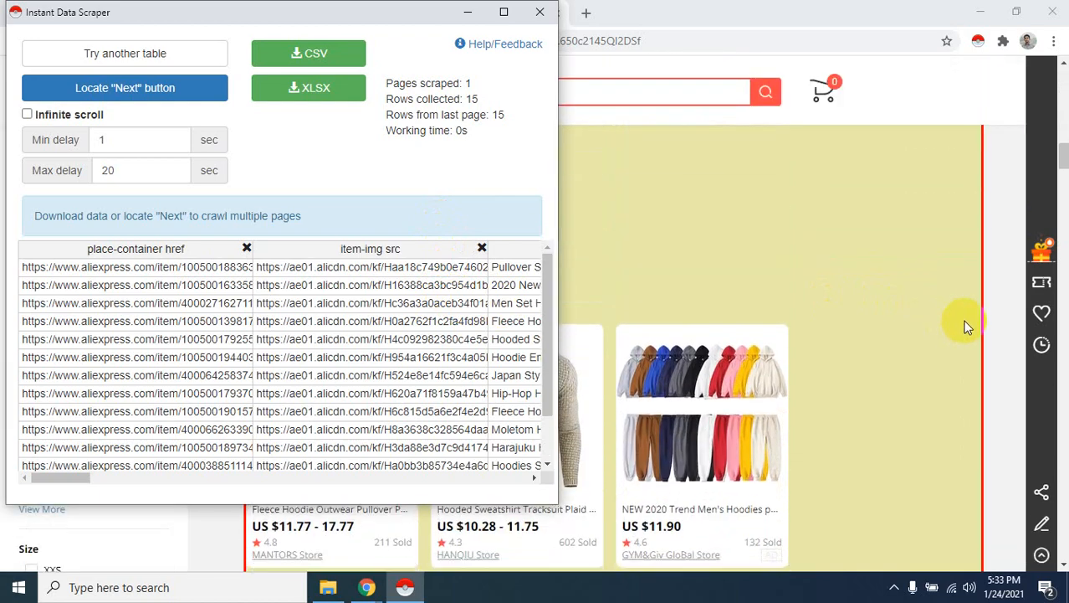
{"action": "scroll", "coordinate": [965, 323], "scroll_direction": "down", "scroll_amount": 15}
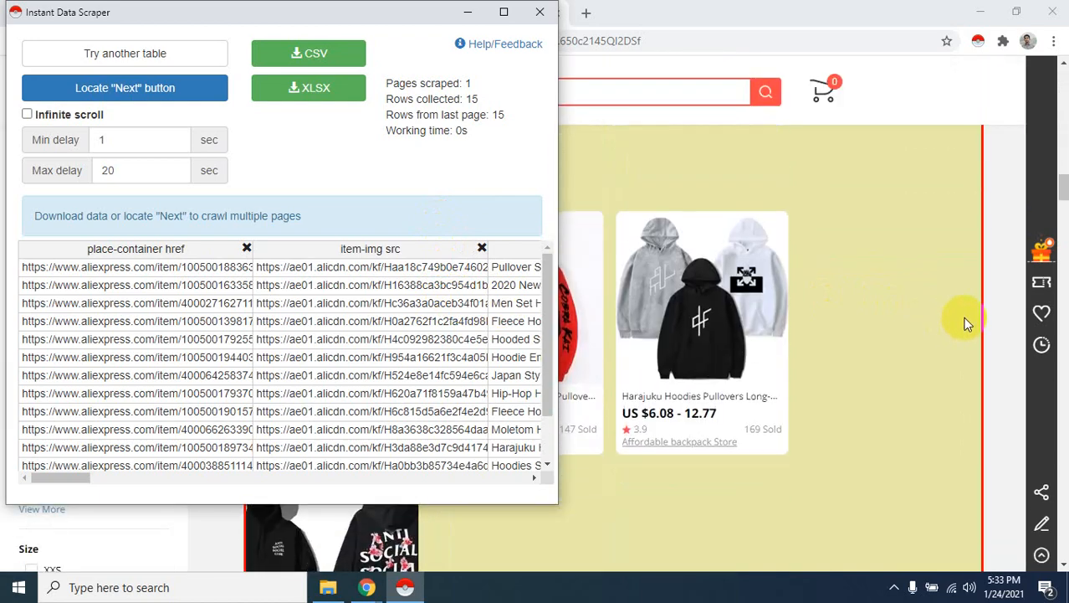
{"action": "scroll", "coordinate": [965, 321], "scroll_direction": "down", "scroll_amount": 15}
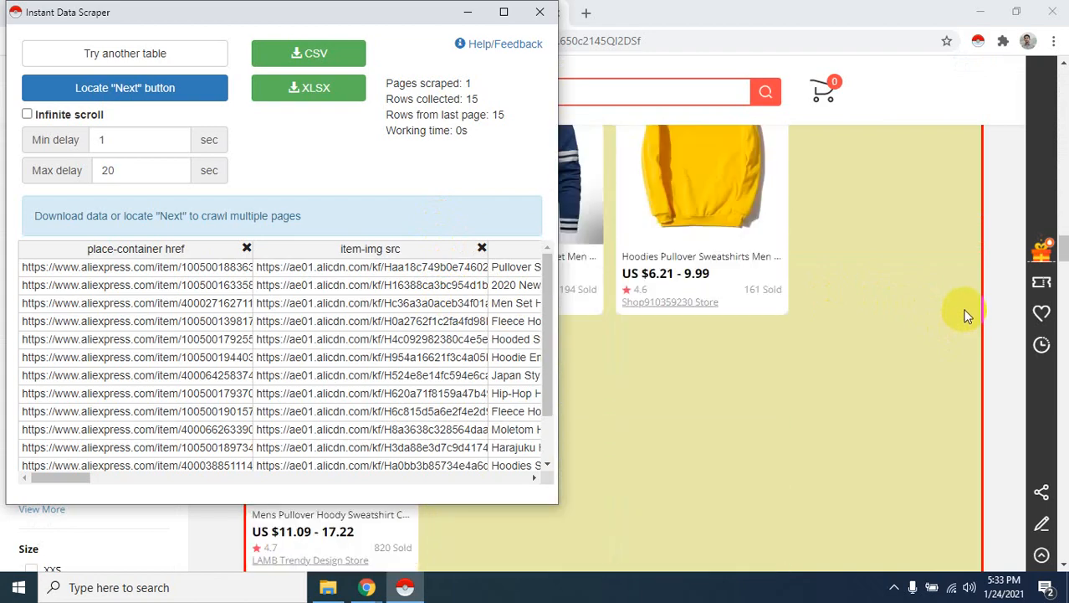
{"action": "scroll", "coordinate": [965, 314], "scroll_direction": "down", "scroll_amount": 15}
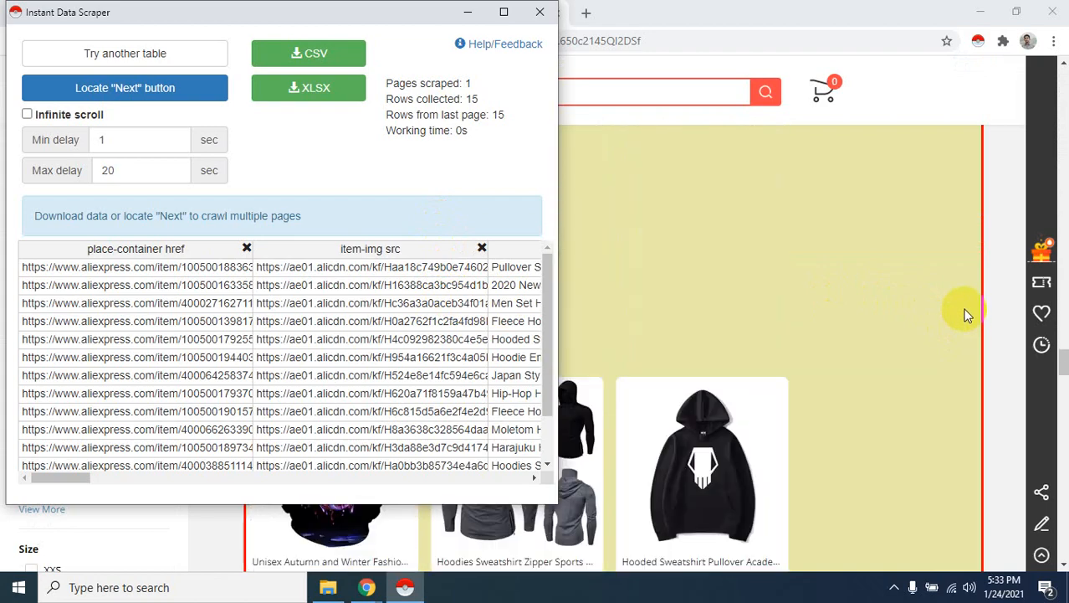
{"action": "scroll", "coordinate": [965, 310], "scroll_direction": "down", "scroll_amount": 4}
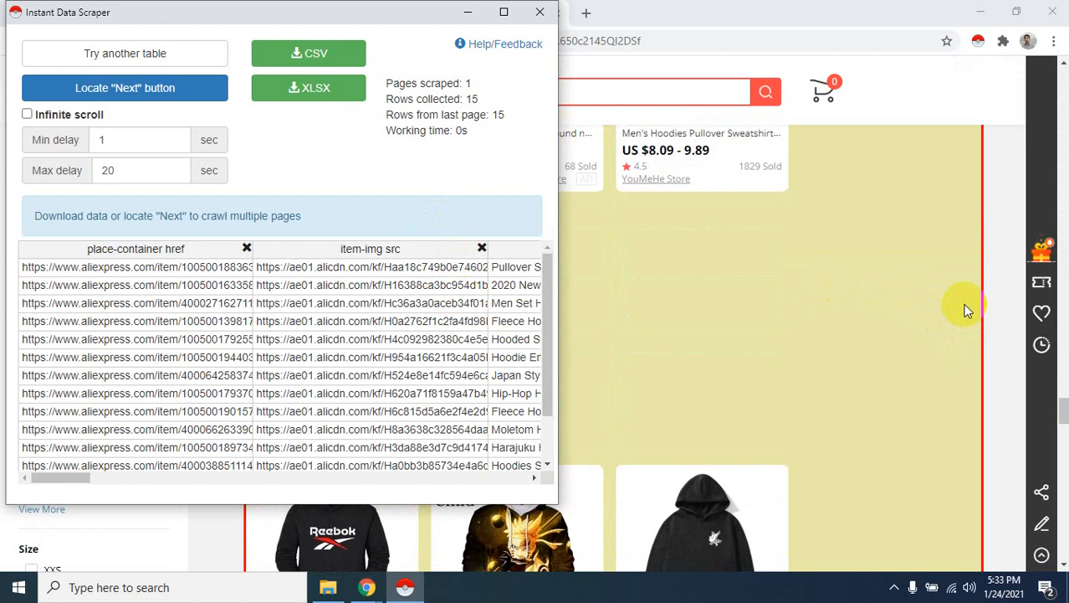
{"action": "scroll", "coordinate": [502, 305], "scroll_direction": "down", "scroll_amount": 2}
{"action": "scroll", "coordinate": [506, 319], "scroll_direction": "up", "scroll_amount": 1}
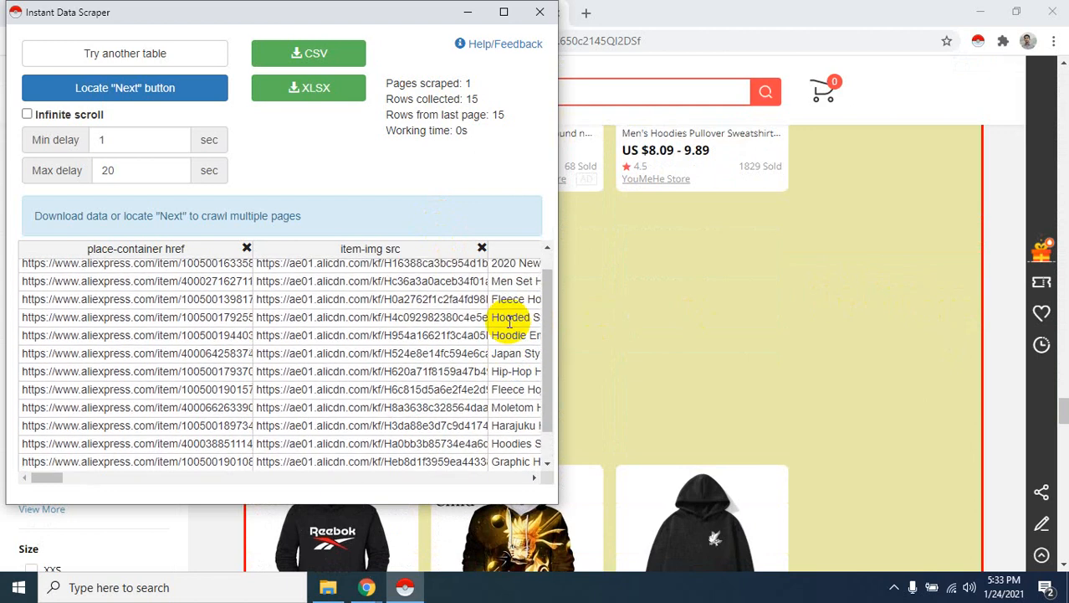
{"action": "scroll", "coordinate": [510, 318], "scroll_direction": "up", "scroll_amount": 1}
{"action": "scroll", "coordinate": [821, 368], "scroll_direction": "down", "scroll_amount": 4}
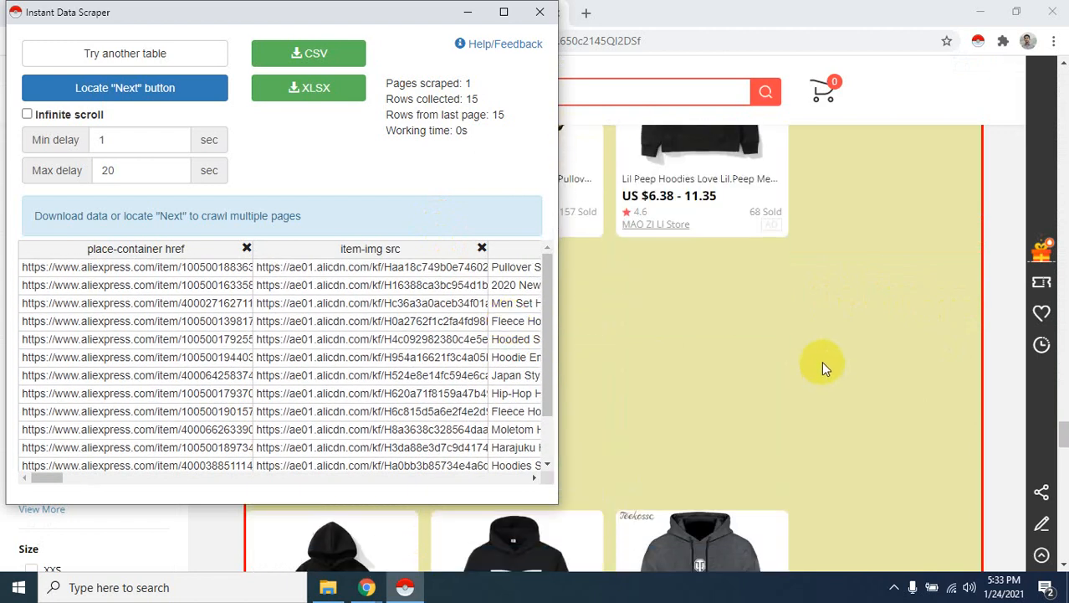
{"action": "scroll", "coordinate": [821, 361], "scroll_direction": "down", "scroll_amount": 1}
{"action": "scroll", "coordinate": [812, 348], "scroll_direction": "down", "scroll_amount": 1}
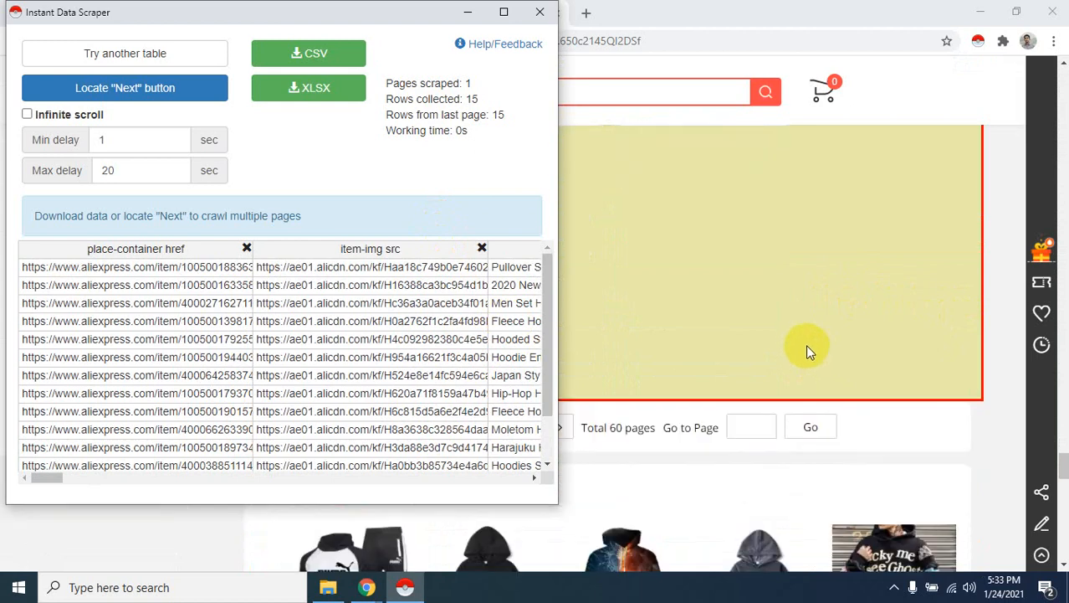
Step: Mark the Next link in the results' page navigation as the scraper's next-page button and start crawling
{"action": "left_click", "coordinate": [152, 88]}
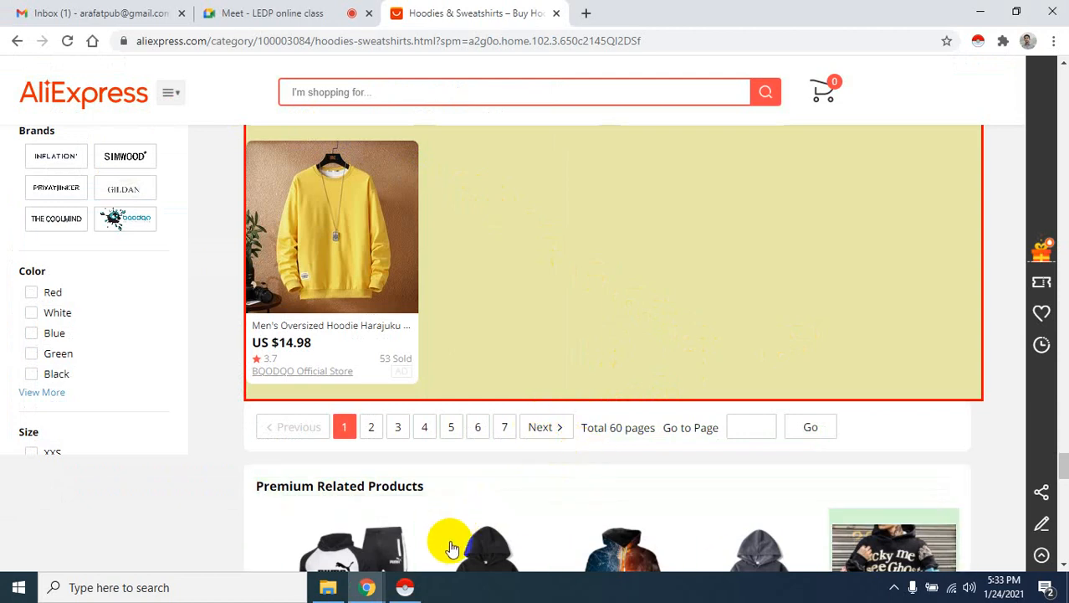
{"action": "left_click", "coordinate": [405, 587]}
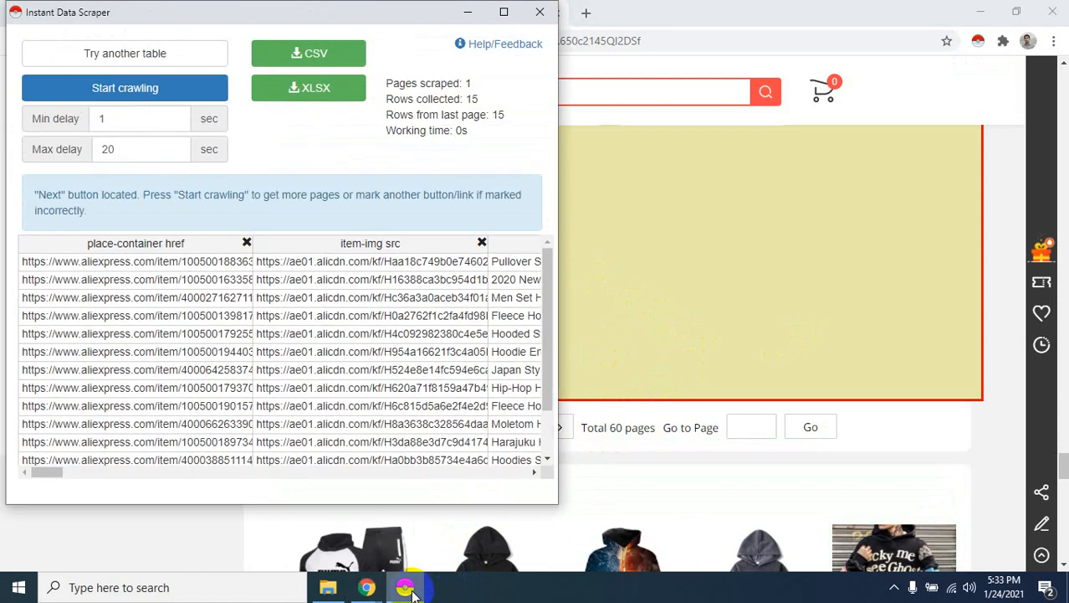
{"action": "left_click", "coordinate": [138, 89]}
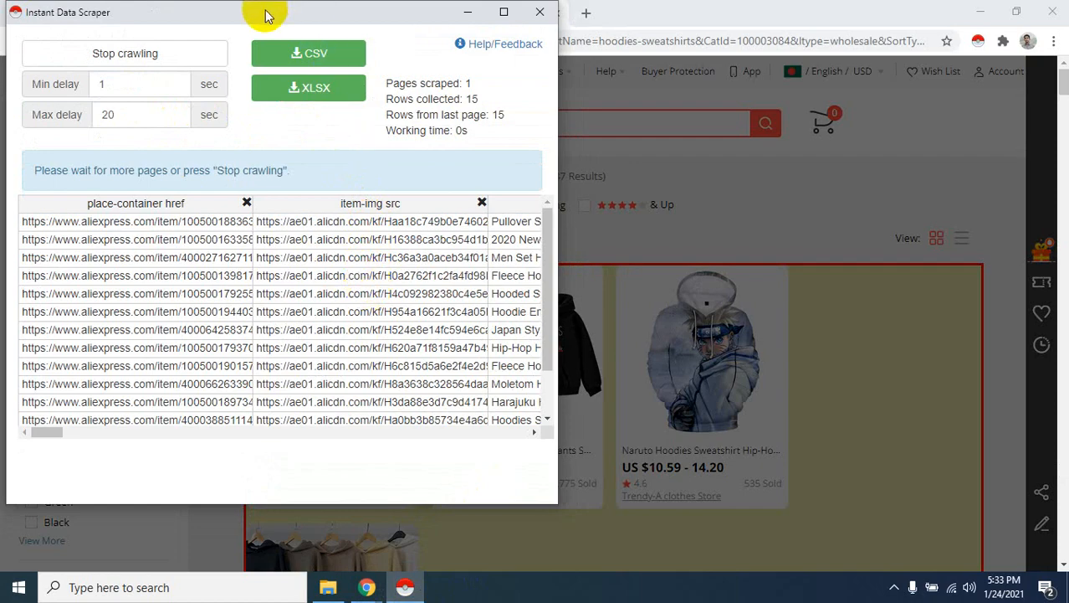
Step: Move the scraper window lower on the screen, monitor the rows being collected, and stop the crawl
{"action": "left_click_drag", "start_coordinate": [264, 15], "coordinate": [275, 100]}
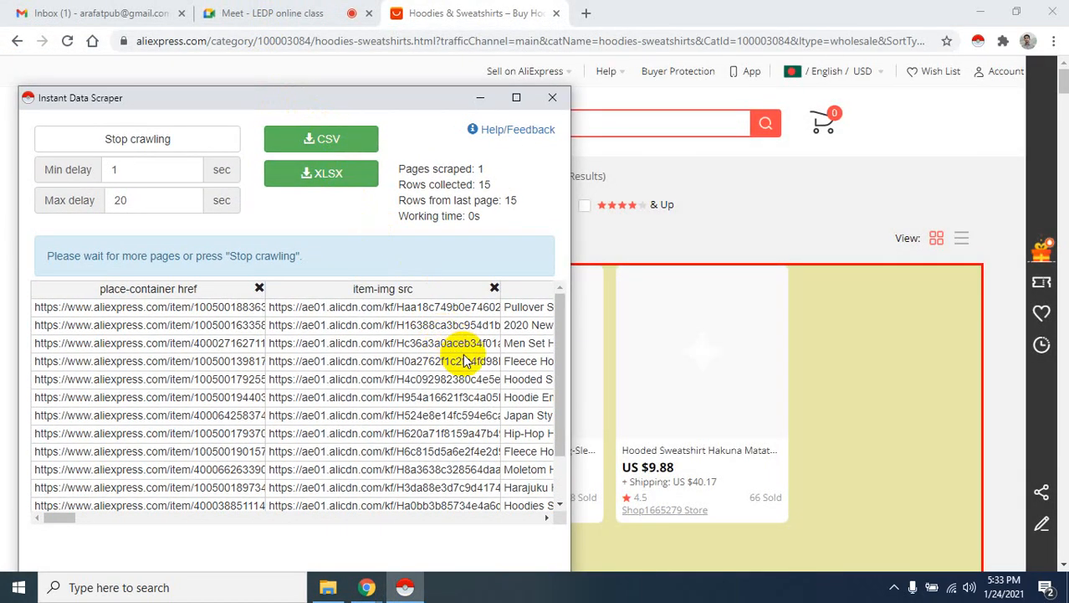
{"action": "scroll", "coordinate": [465, 358], "scroll_direction": "down", "scroll_amount": 2}
{"action": "scroll", "coordinate": [465, 357], "scroll_direction": "up", "scroll_amount": 2}
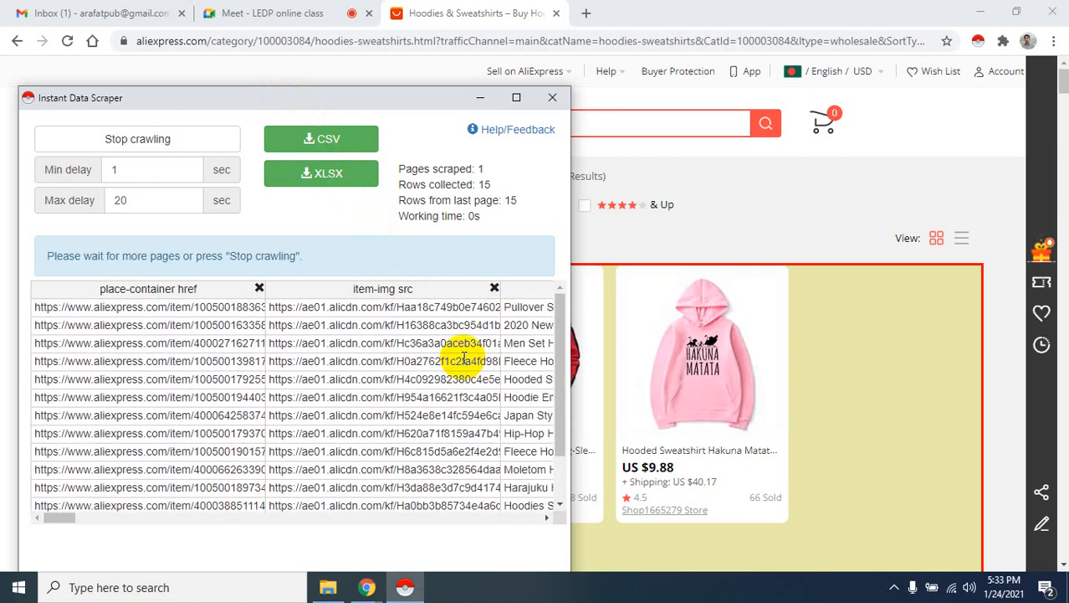
{"action": "scroll", "coordinate": [464, 358], "scroll_direction": "down", "scroll_amount": 4}
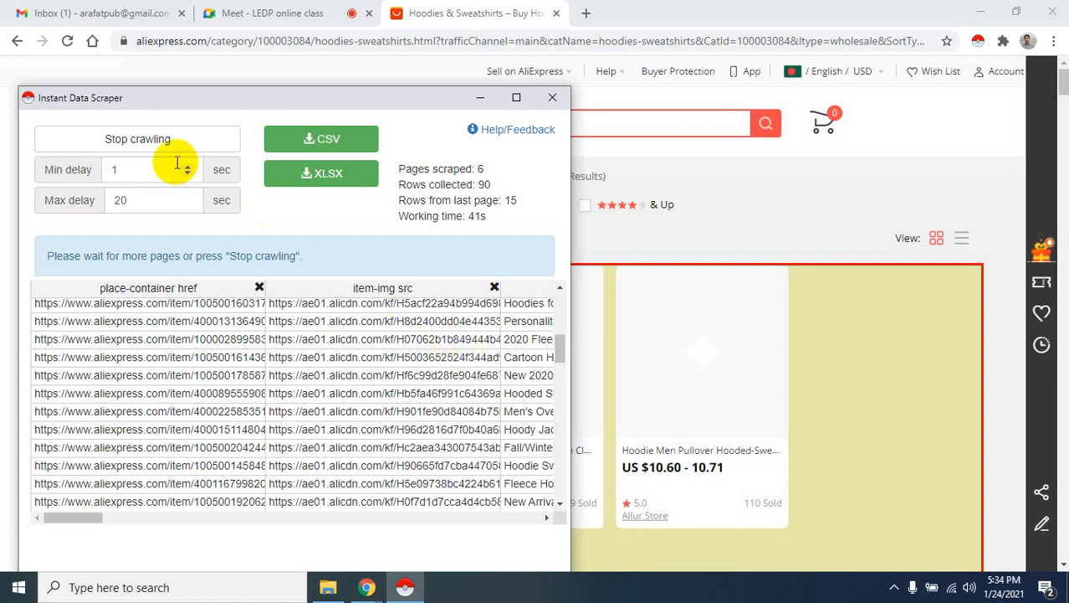
{"action": "left_click", "coordinate": [132, 142]}
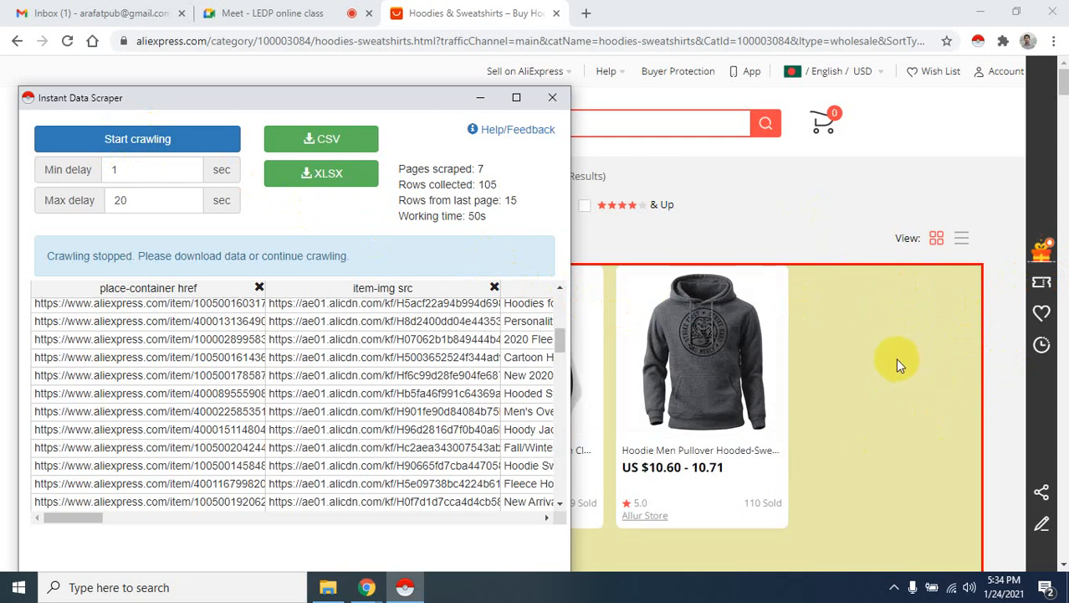
Step: Maximize the scraper window, remove the item-img src column and review the remaining scraped data
{"action": "left_click", "coordinate": [517, 99]}
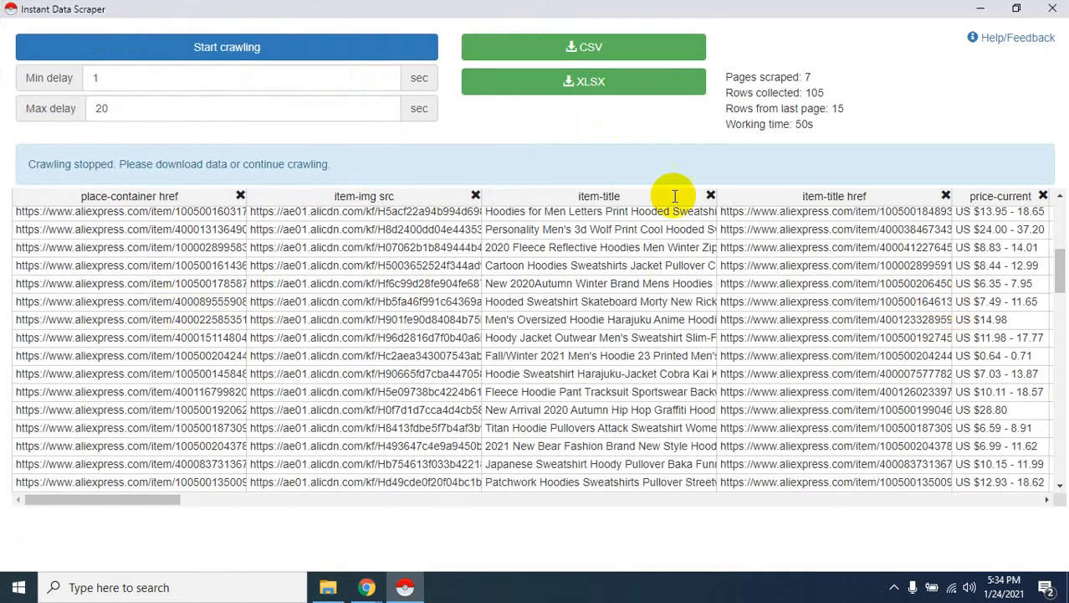
{"action": "scroll", "coordinate": [314, 322], "scroll_direction": "up", "scroll_amount": 10}
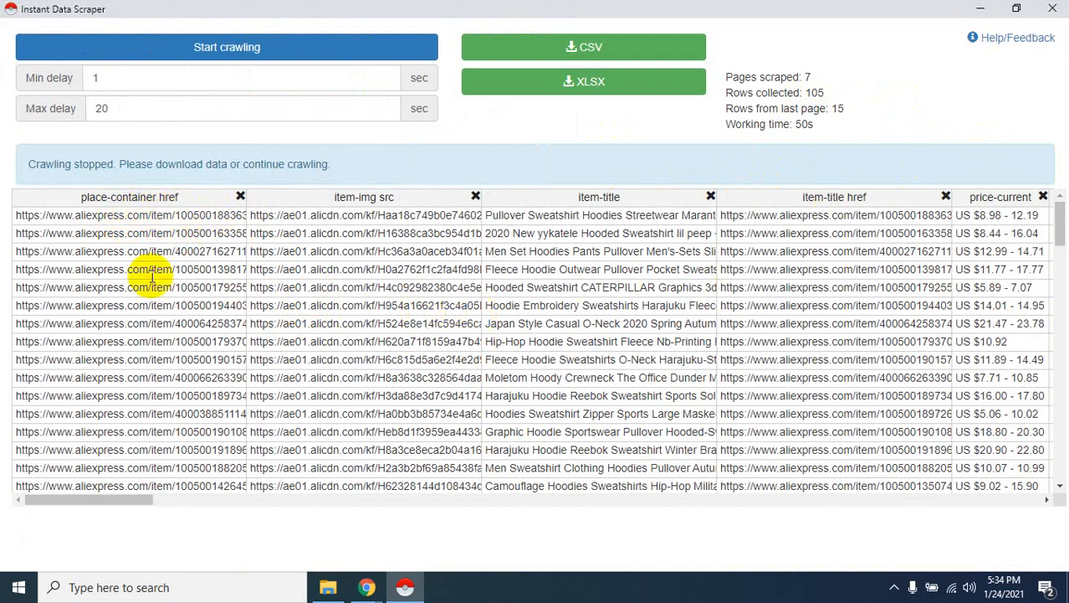
{"action": "left_click", "coordinate": [476, 197]}
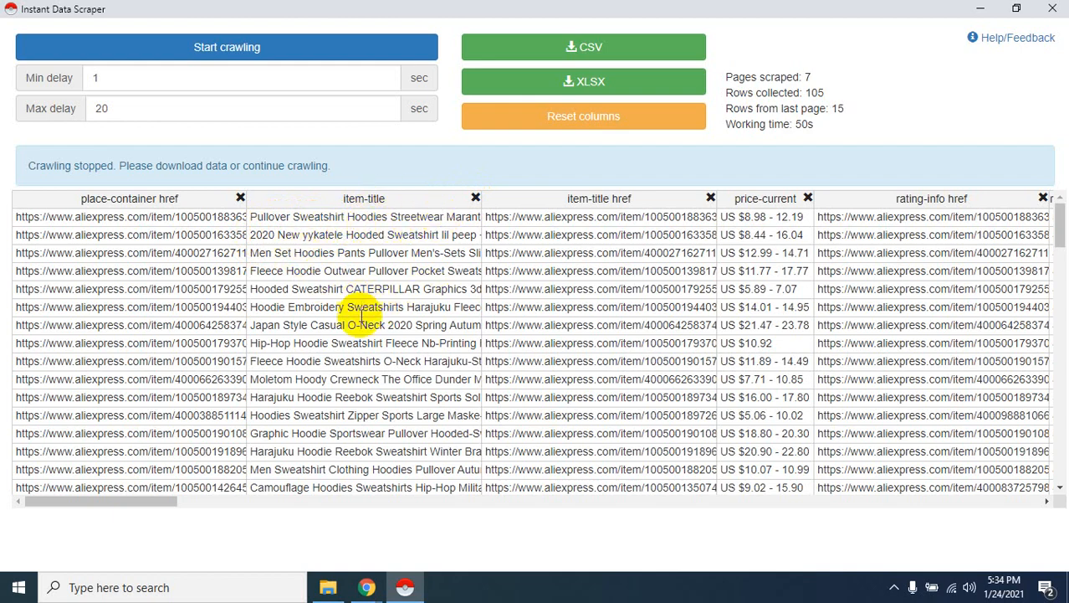
{"action": "scroll", "coordinate": [391, 358], "scroll_direction": "down", "scroll_amount": 6}
{"action": "scroll", "coordinate": [391, 358], "scroll_direction": "up", "scroll_amount": 7}
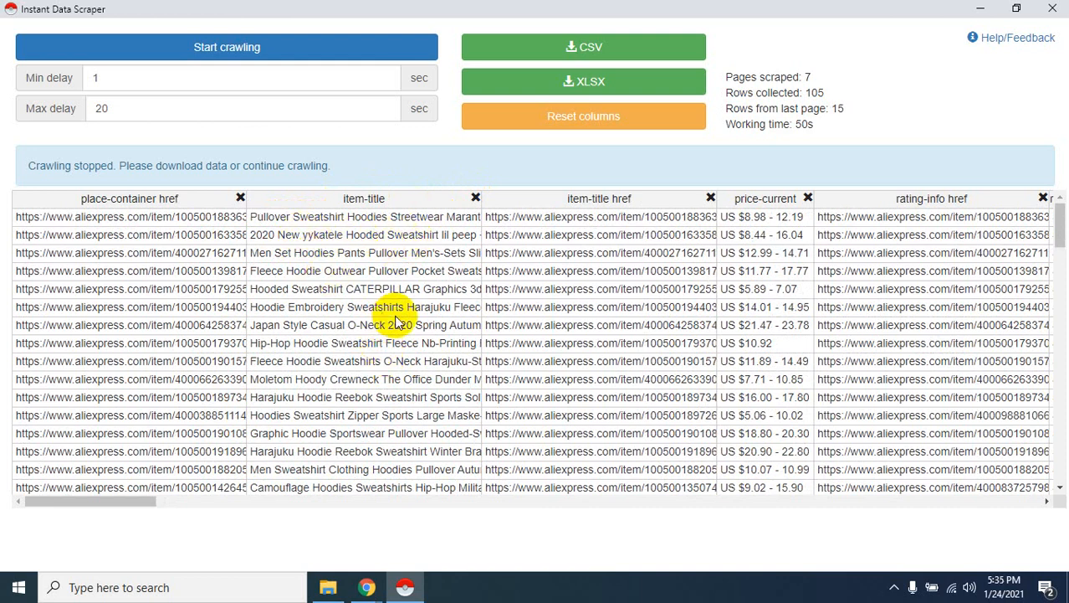
Step: Remove the item-title href and rating-info href columns from the scraped table and review the remaining rows
{"action": "left_click", "coordinate": [711, 198]}
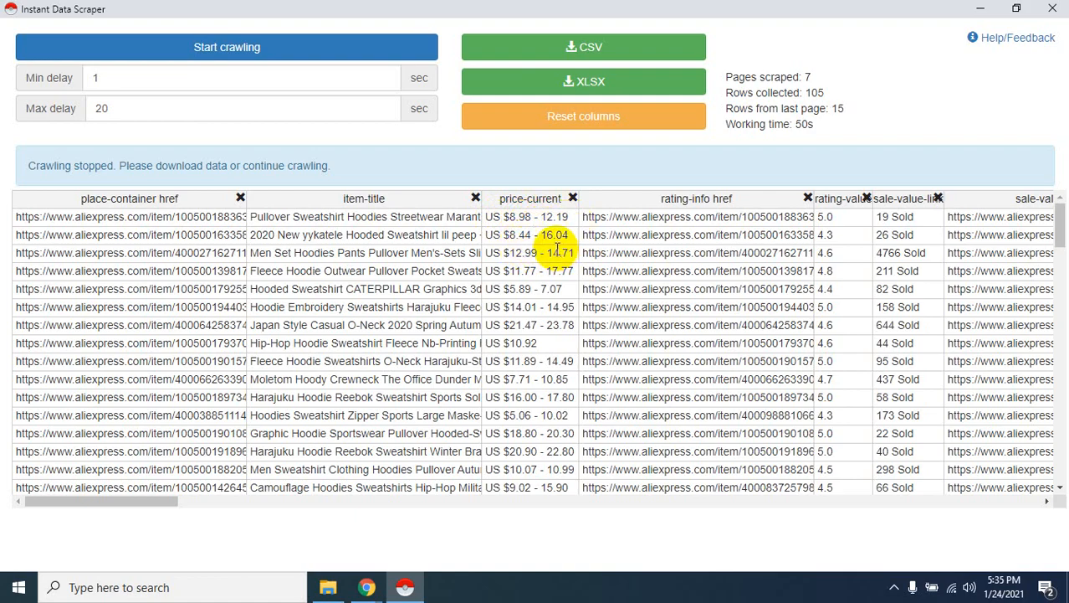
{"action": "scroll", "coordinate": [513, 334], "scroll_direction": "down", "scroll_amount": 4}
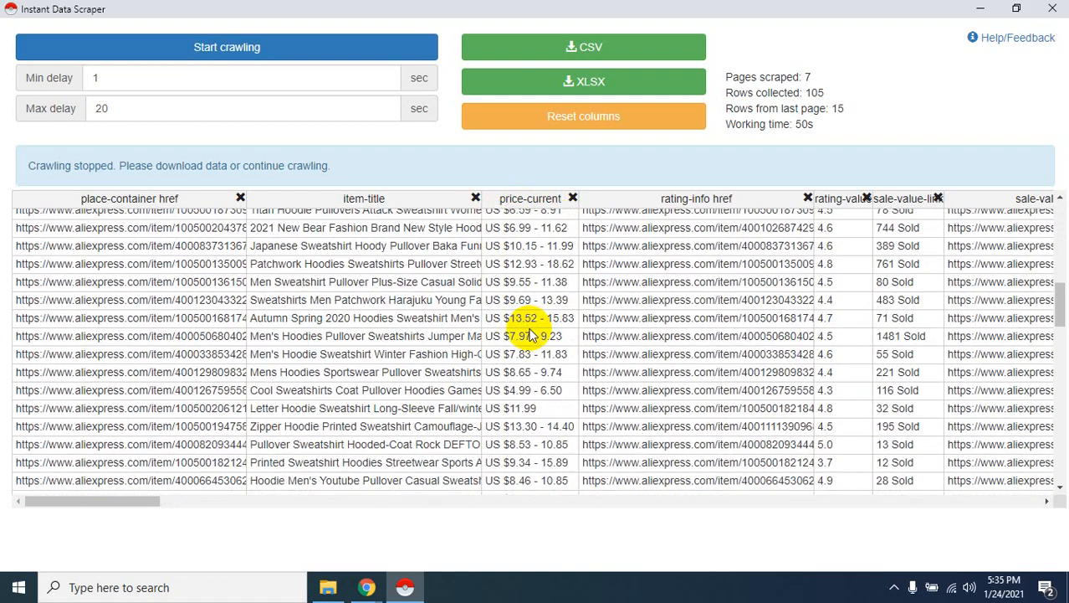
{"action": "scroll", "coordinate": [529, 334], "scroll_direction": "down", "scroll_amount": 8}
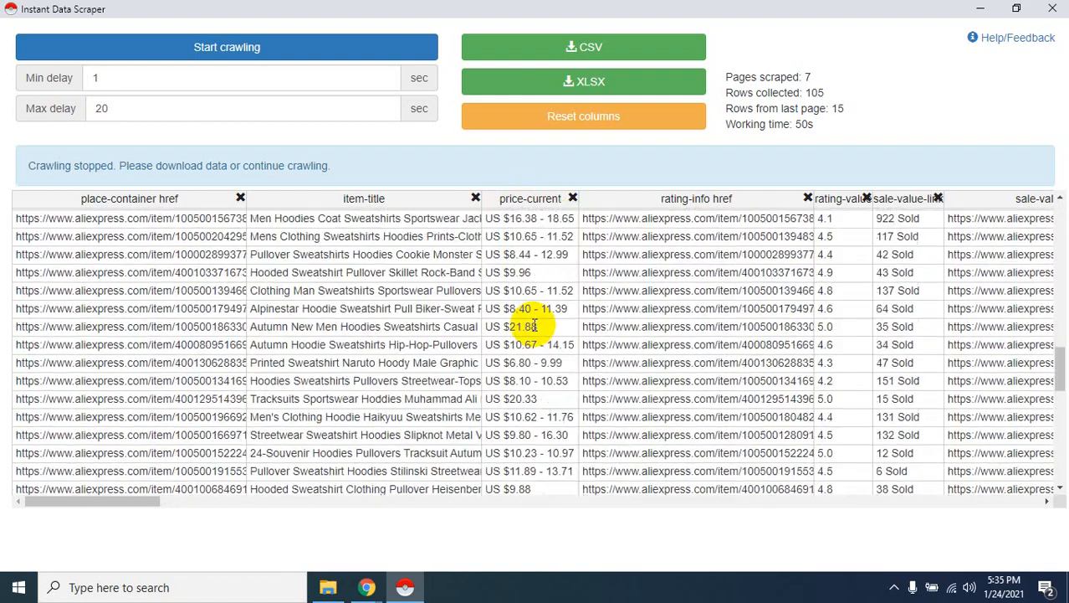
{"action": "scroll", "coordinate": [534, 326], "scroll_direction": "up", "scroll_amount": 10}
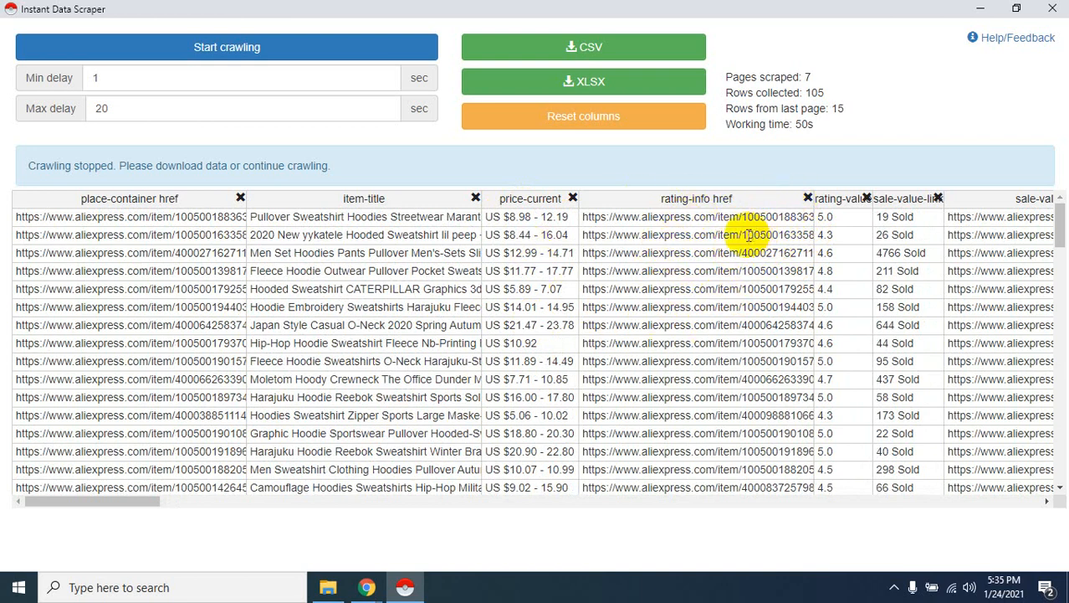
{"action": "left_click", "coordinate": [807, 198]}
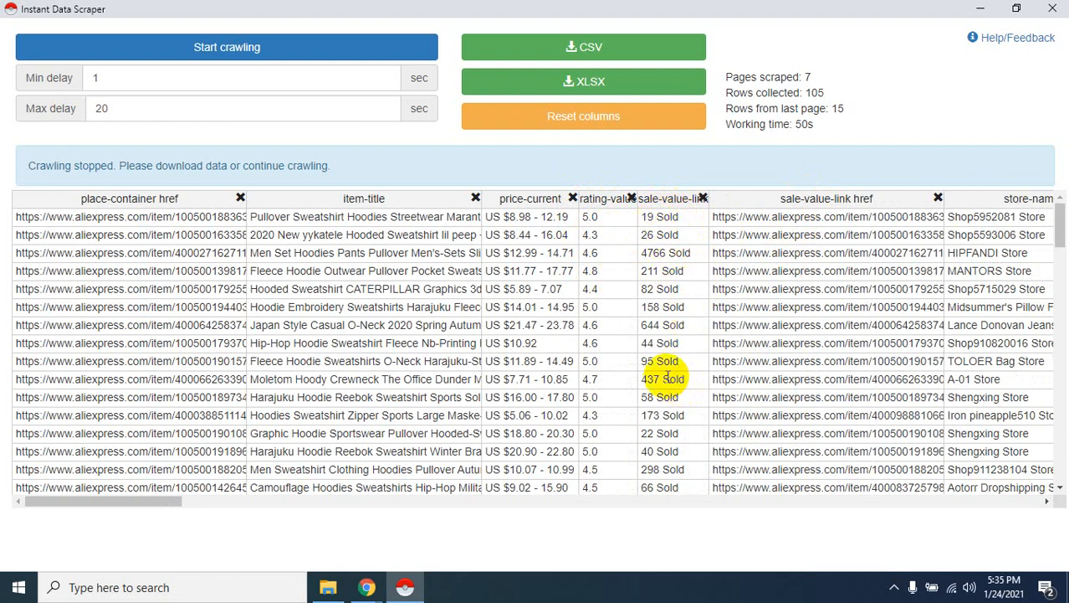
{"action": "scroll", "coordinate": [661, 377], "scroll_direction": "down", "scroll_amount": 1}
{"action": "scroll", "coordinate": [658, 370], "scroll_direction": "up", "scroll_amount": 1}
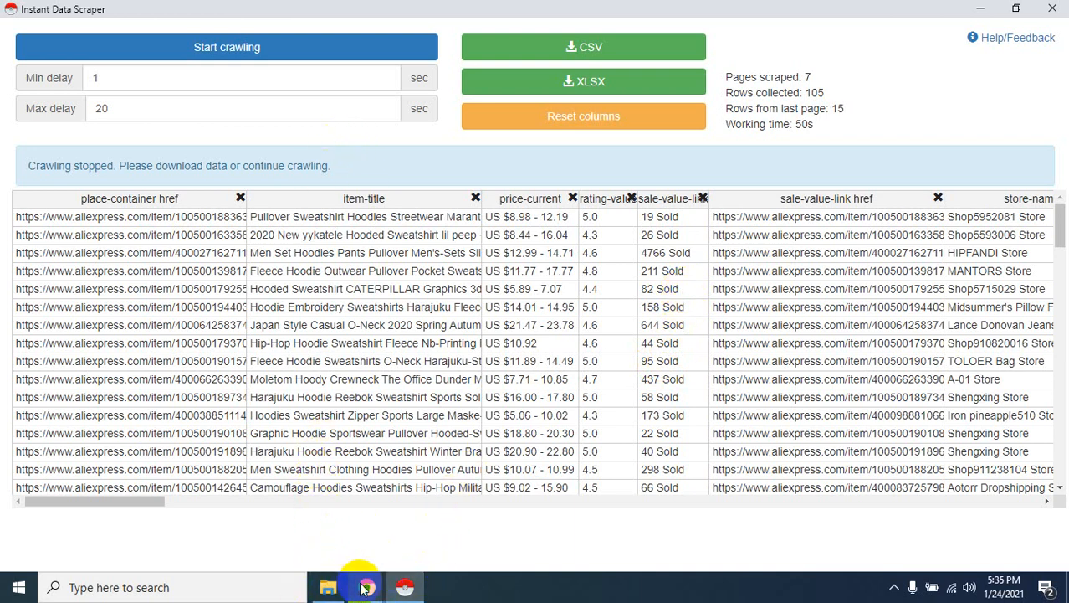
Step: Check the ratings and sold figures on the AliExpress product cards in Chrome against the scraped columns, and return to Instant Data Scraper
{"action": "mouse_move", "coordinate": [367, 586]}
{"action": "left_click", "coordinate": [312, 523]}
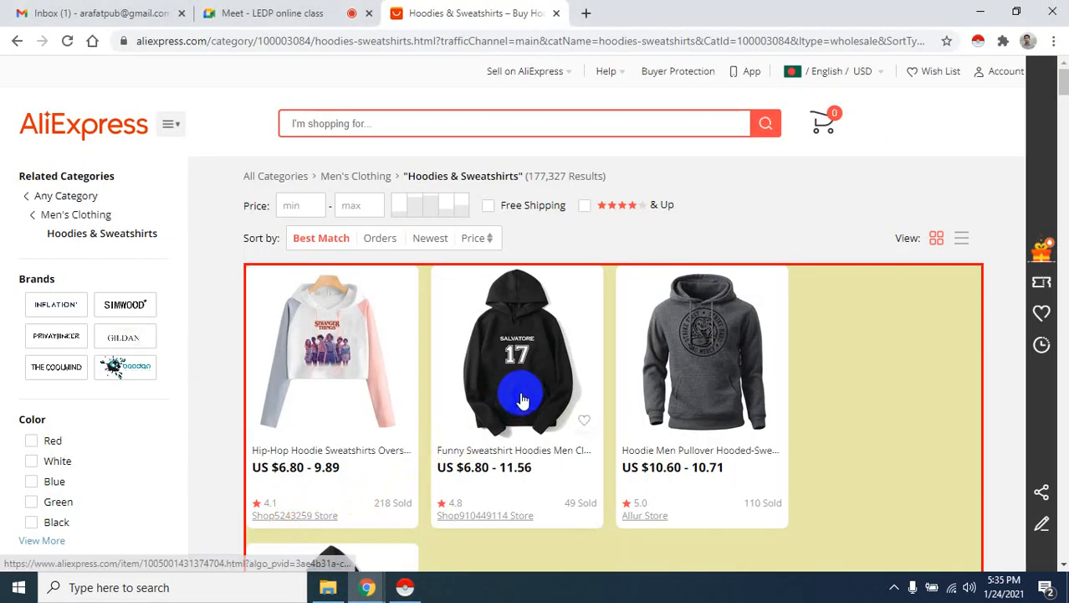
{"action": "scroll", "coordinate": [590, 443], "scroll_direction": "down", "scroll_amount": 1}
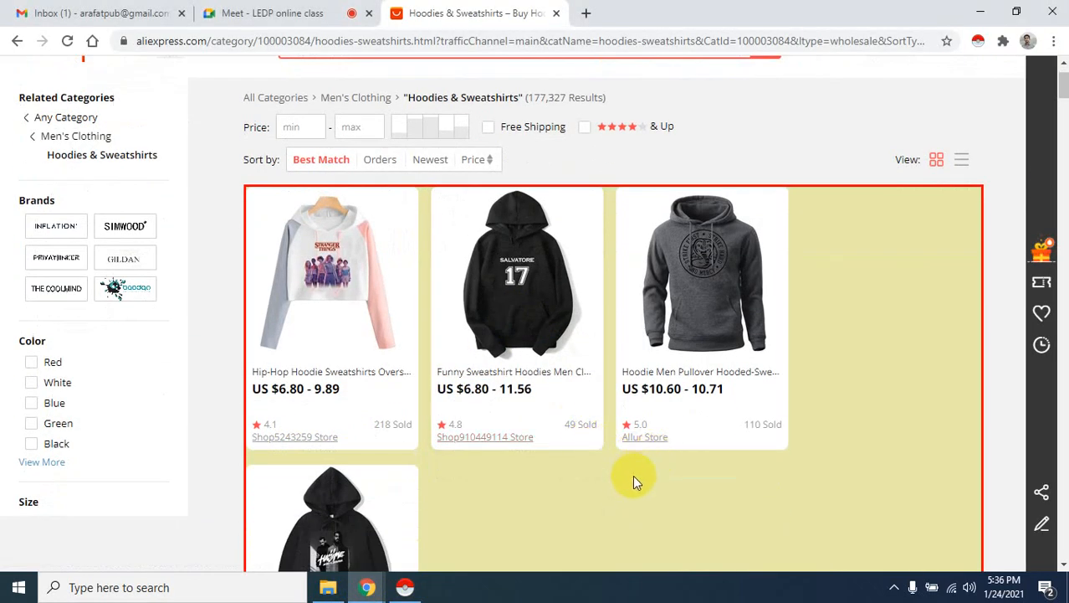
{"action": "scroll", "coordinate": [633, 479], "scroll_direction": "up", "scroll_amount": 1}
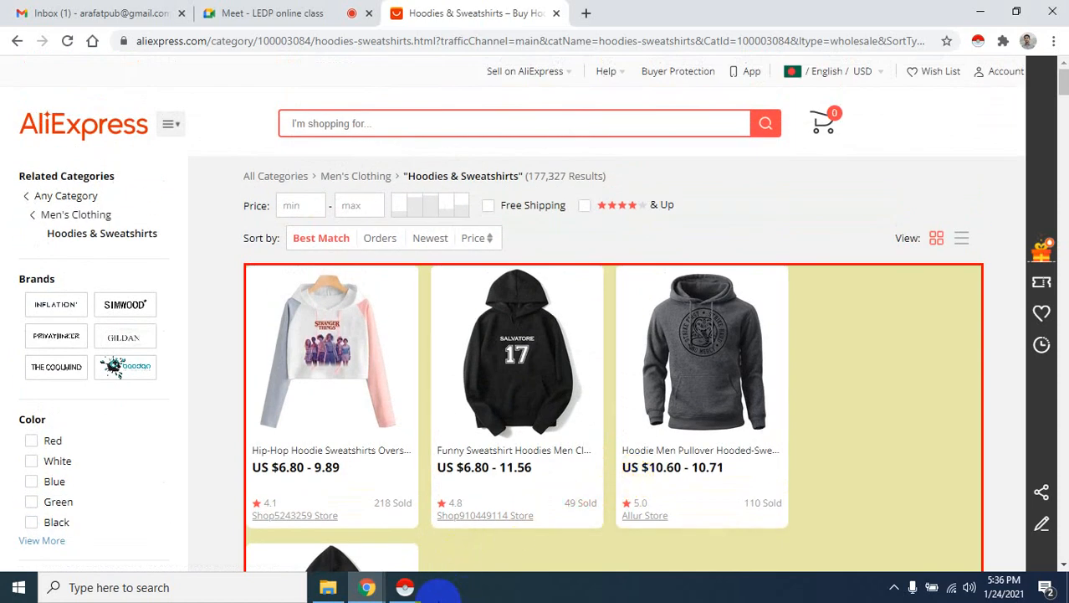
{"action": "mouse_move", "coordinate": [404, 588]}
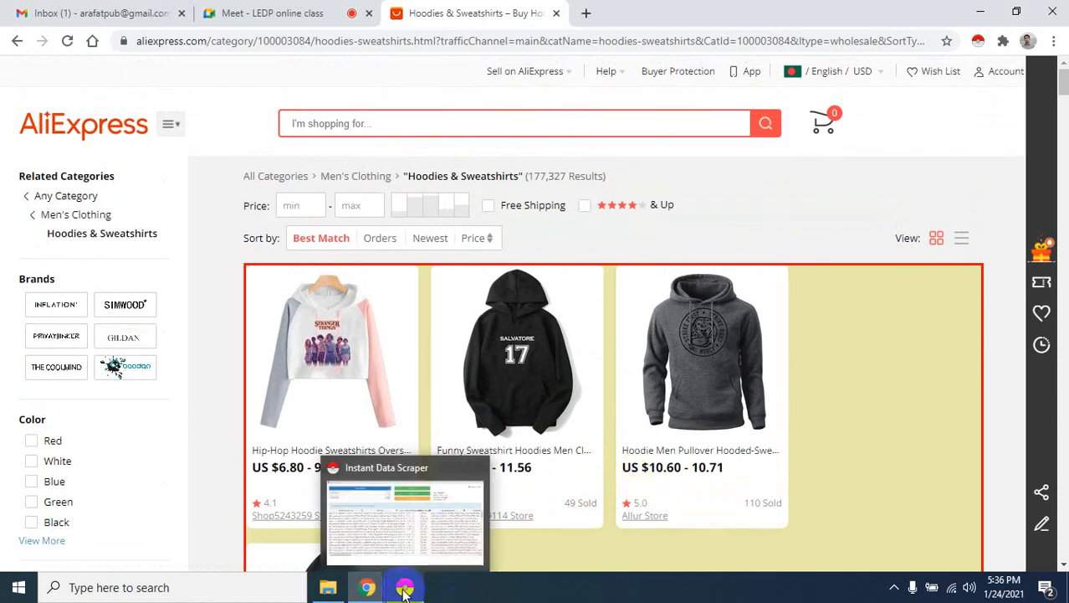
{"action": "left_click", "coordinate": [406, 540]}
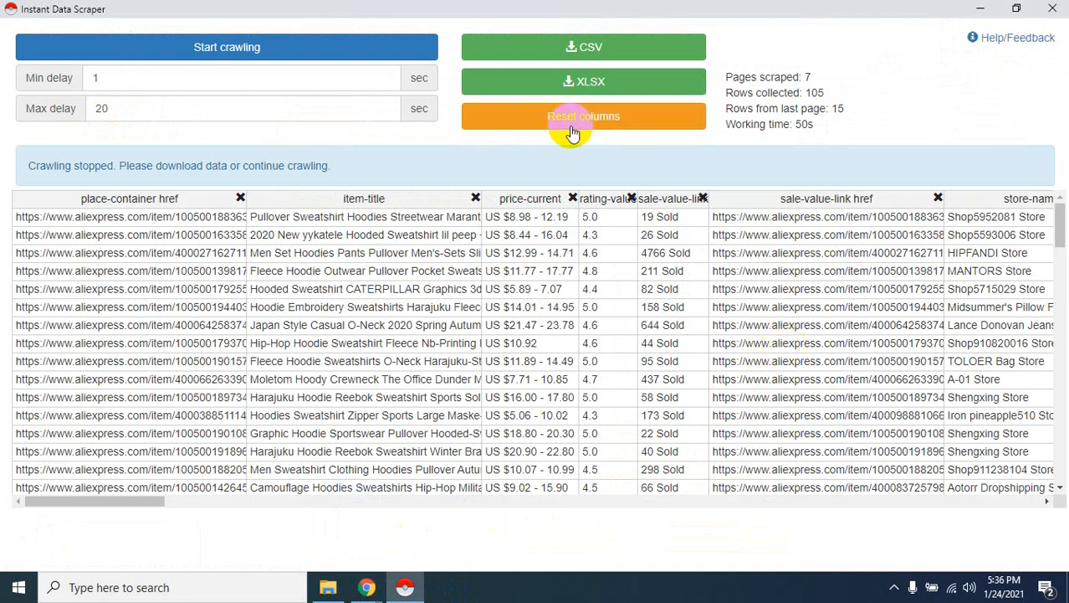
Step: Remove the sale-value-link href, store-name href, place-container href 2, item-img src 2 and item-title href 2 columns
{"action": "left_click", "coordinate": [938, 198]}
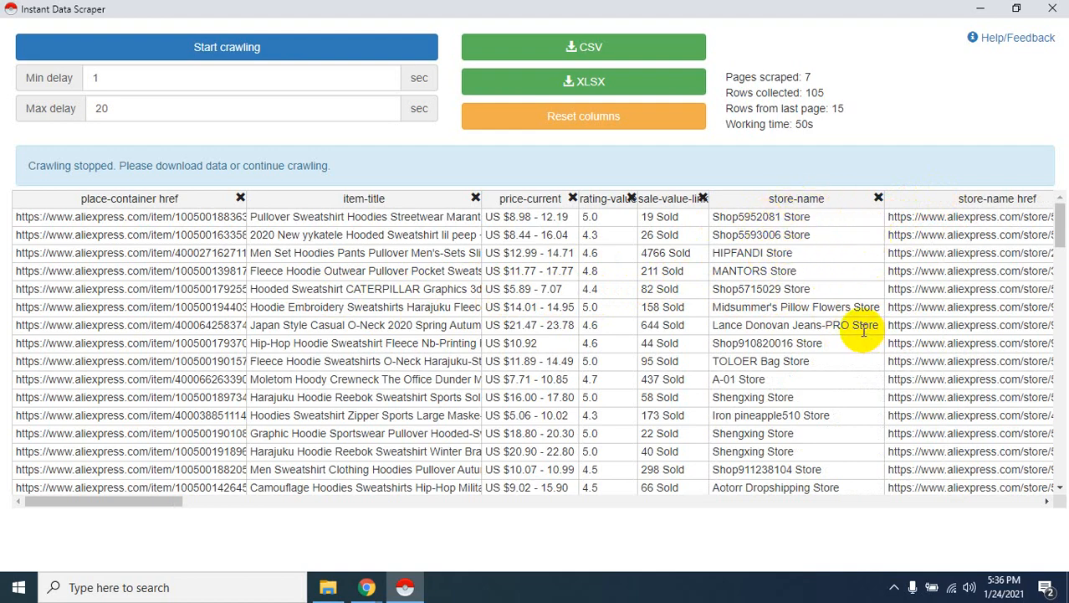
{"action": "left_click_drag", "start_coordinate": [182, 507], "coordinate": [266, 508]}
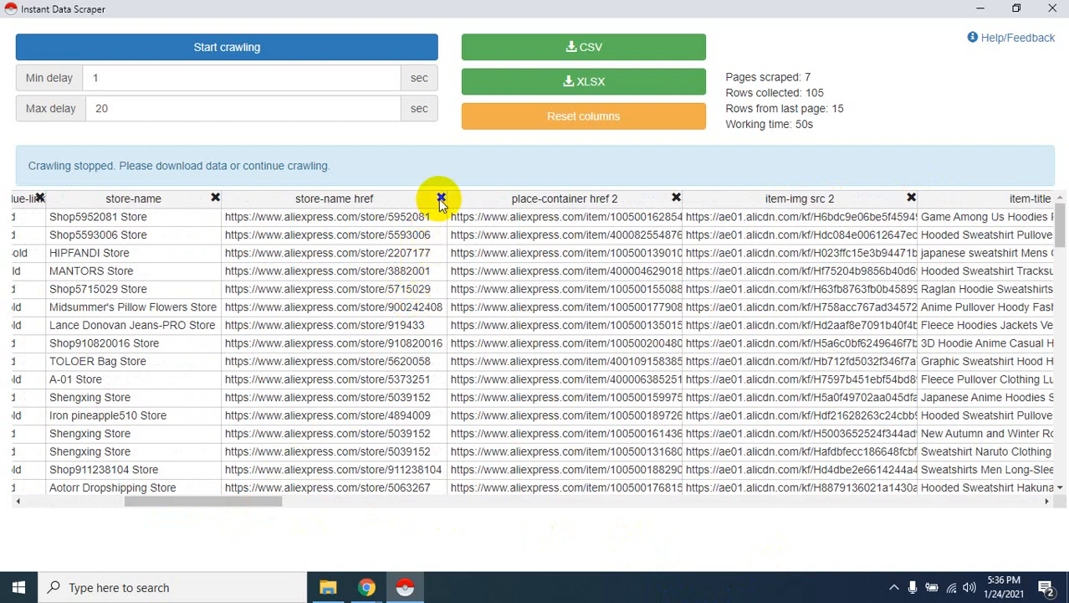
{"action": "left_click", "coordinate": [441, 199]}
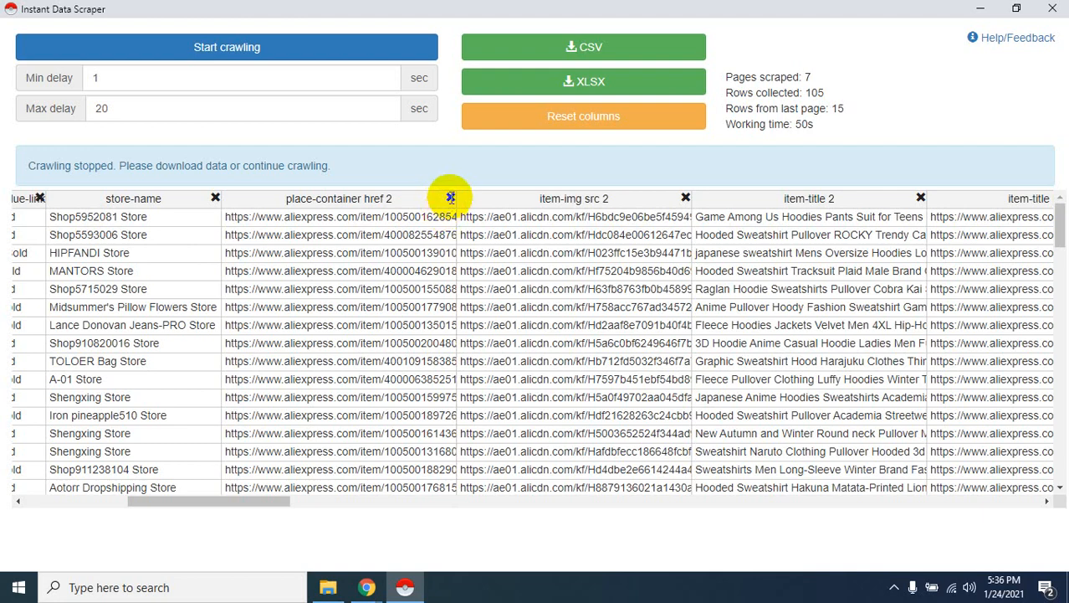
{"action": "left_click", "coordinate": [450, 199]}
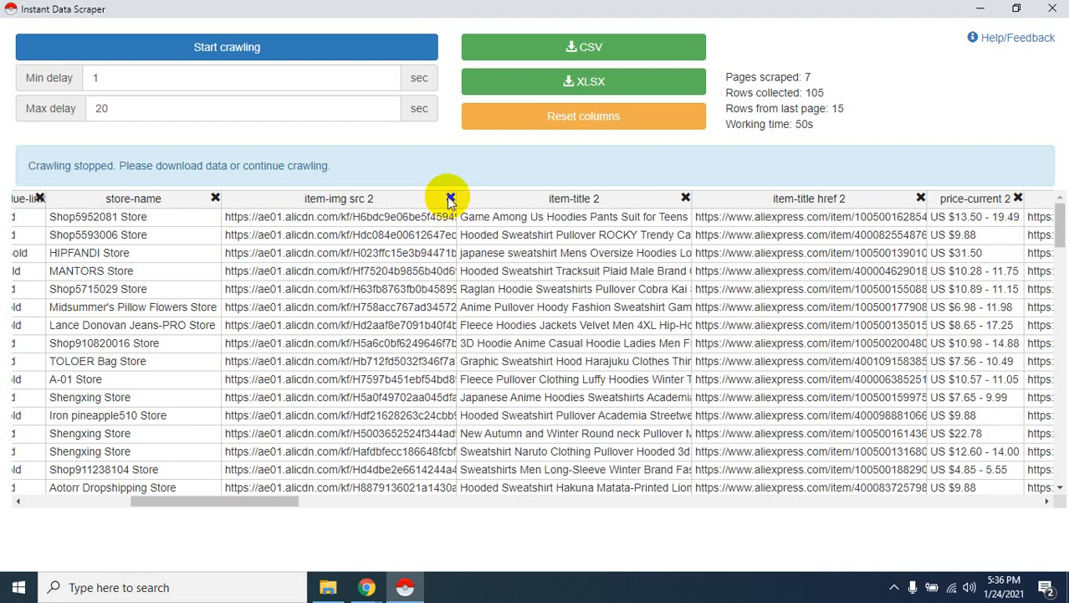
{"action": "left_click", "coordinate": [451, 198]}
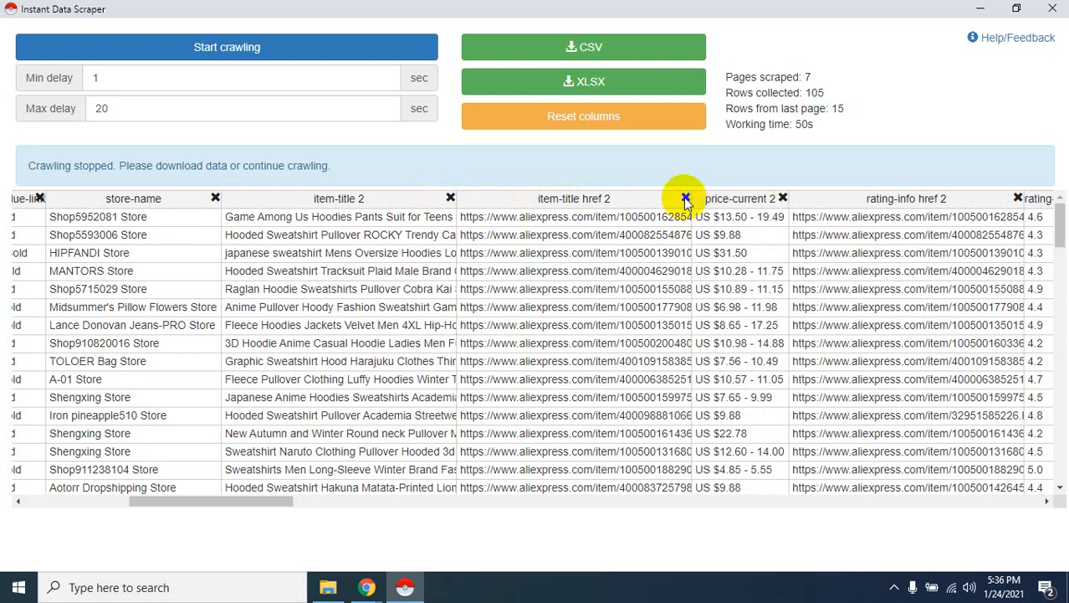
{"action": "left_click", "coordinate": [685, 198]}
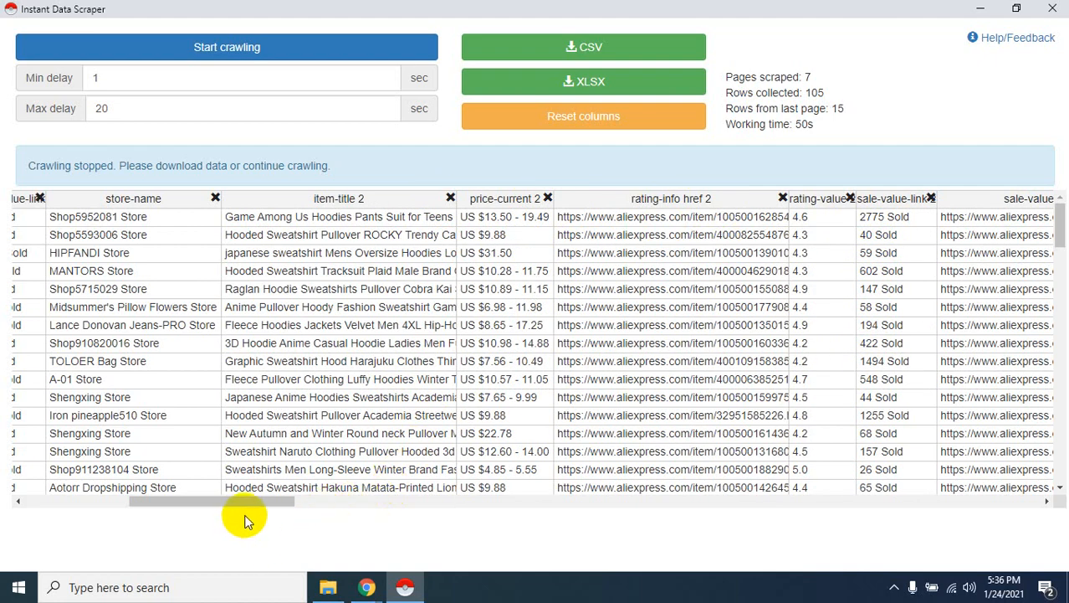
Step: Compare the first set of scraped columns with the product layout further down the AliExpress results in Chrome, and return to Instant Data Scraper
{"action": "left_click_drag", "start_coordinate": [246, 504], "coordinate": [53, 509]}
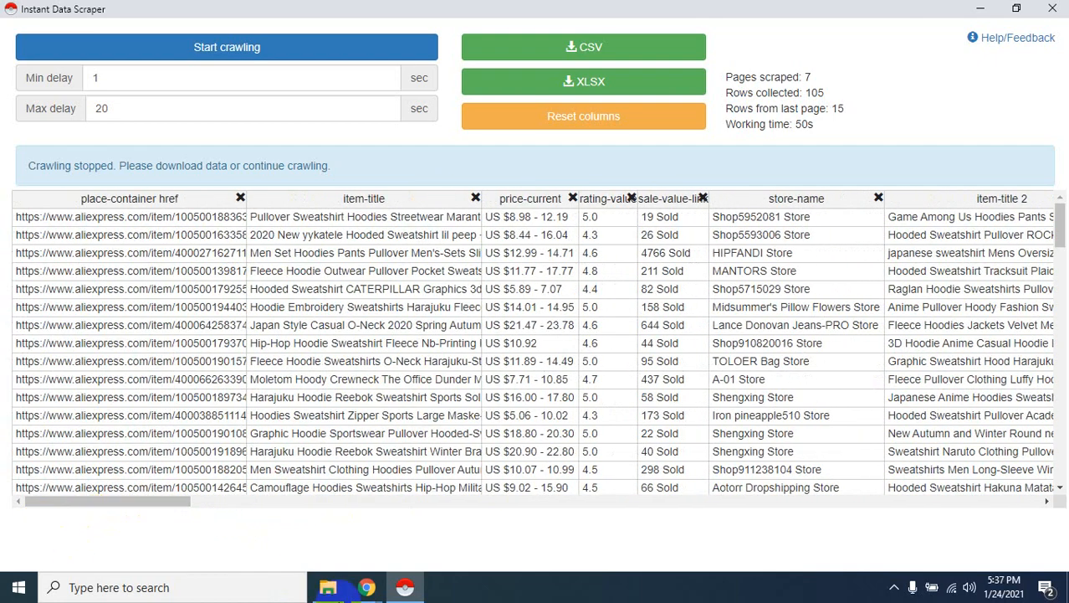
{"action": "mouse_move", "coordinate": [365, 589]}
{"action": "left_click", "coordinate": [282, 503]}
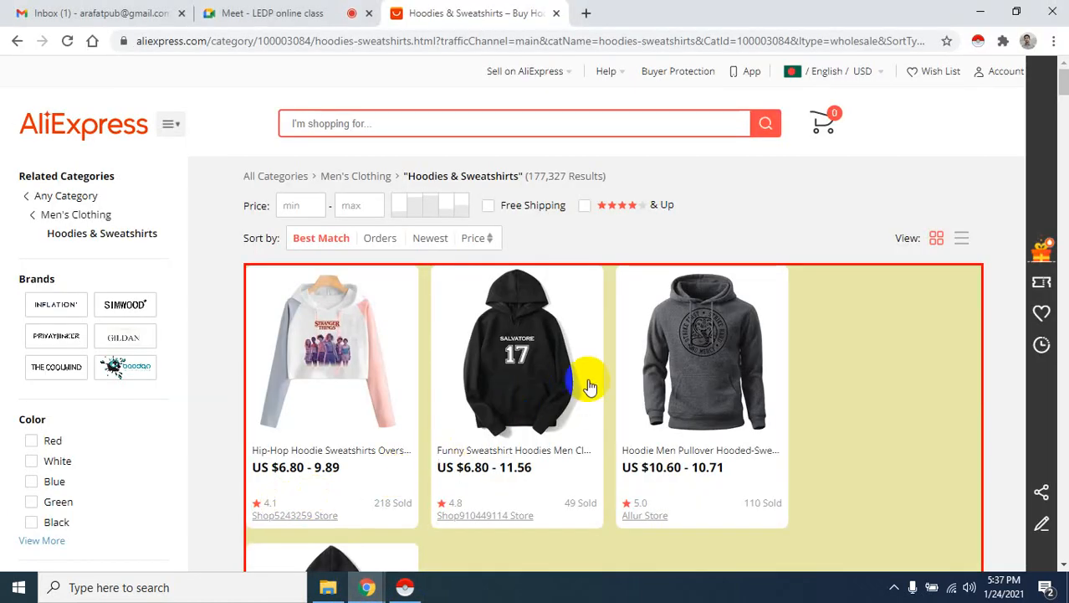
{"action": "scroll", "coordinate": [592, 402], "scroll_direction": "down", "scroll_amount": 10}
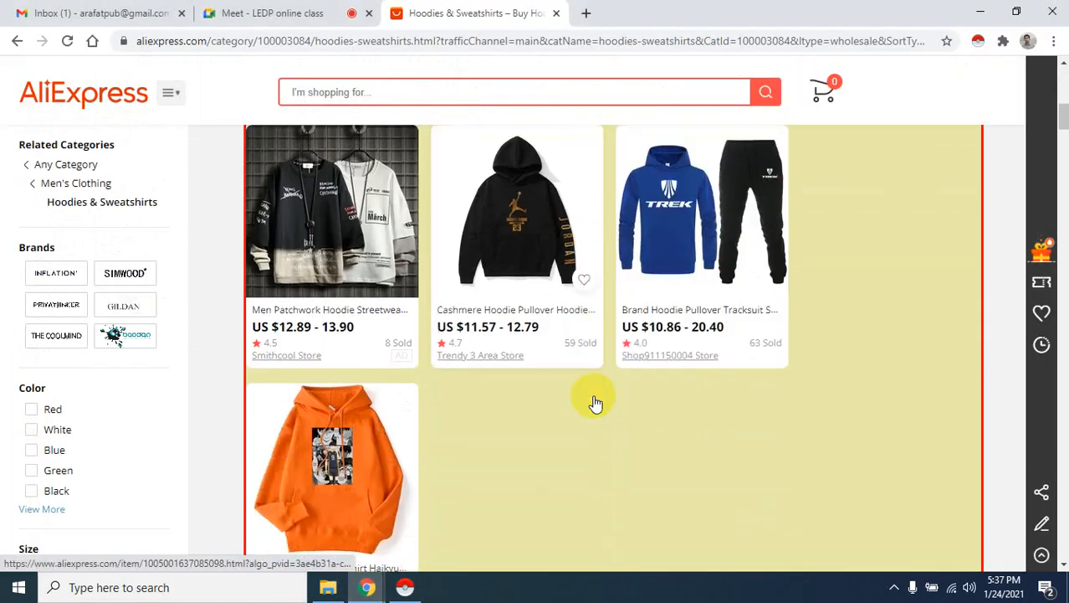
{"action": "scroll", "coordinate": [595, 404], "scroll_direction": "down", "scroll_amount": 10}
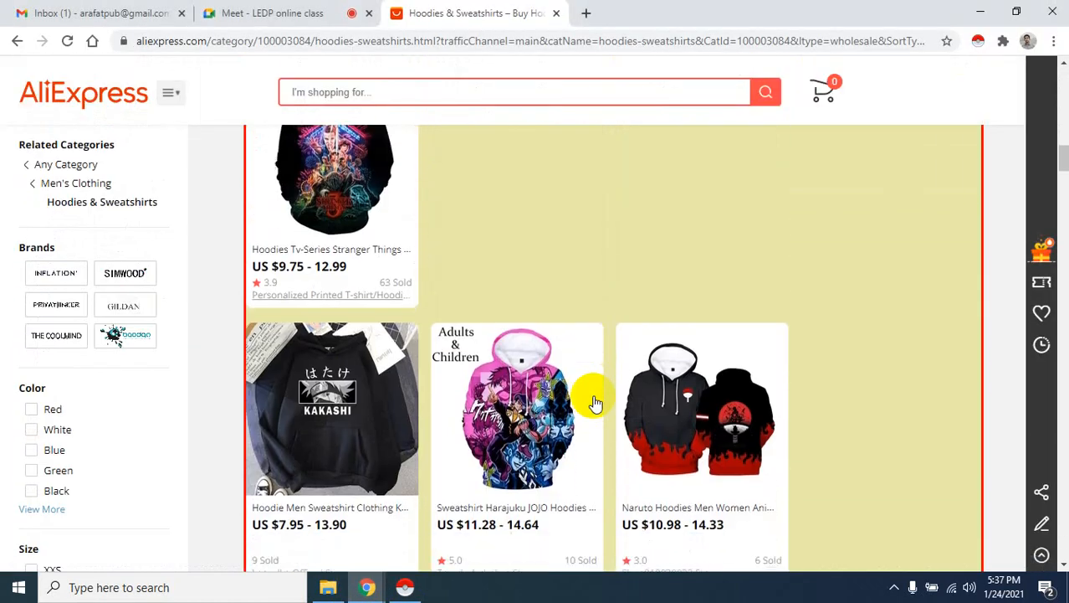
{"action": "scroll", "coordinate": [595, 404], "scroll_direction": "down", "scroll_amount": 5}
{"action": "left_click", "coordinate": [405, 586]}
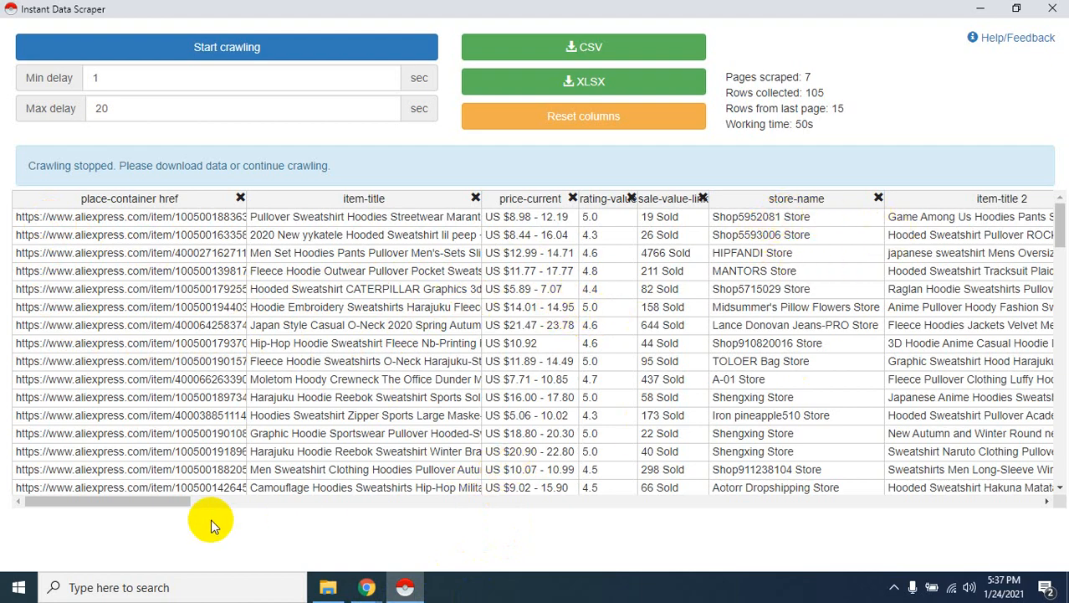
Step: Remove the rating-info href 2, sale-value-link href 2 and store-name href 2 columns from the second product set
{"action": "left_click_drag", "start_coordinate": [130, 505], "coordinate": [218, 502]}
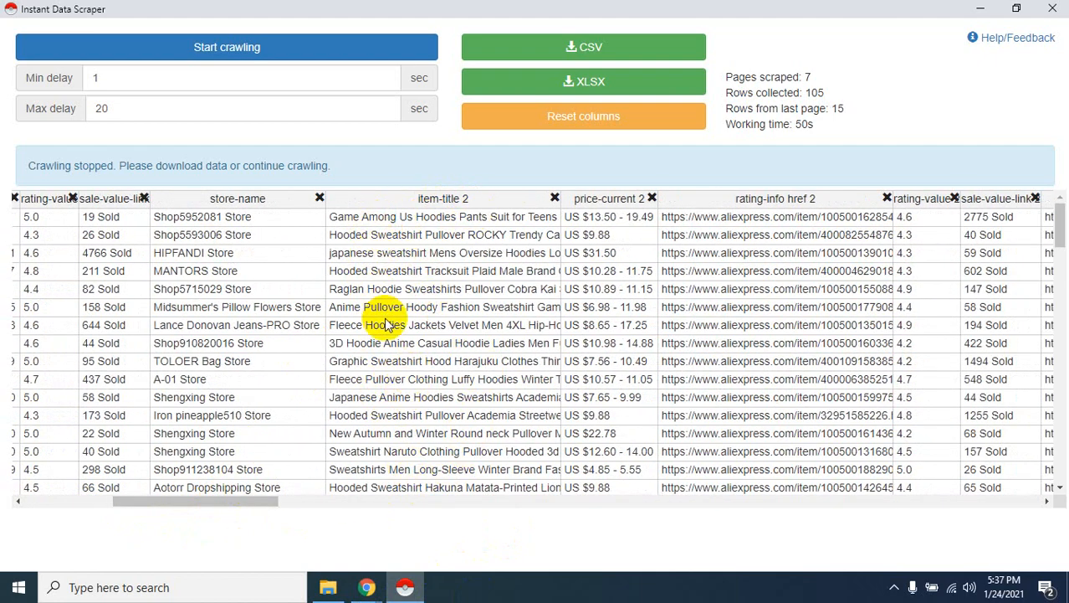
{"action": "left_click", "coordinate": [887, 199]}
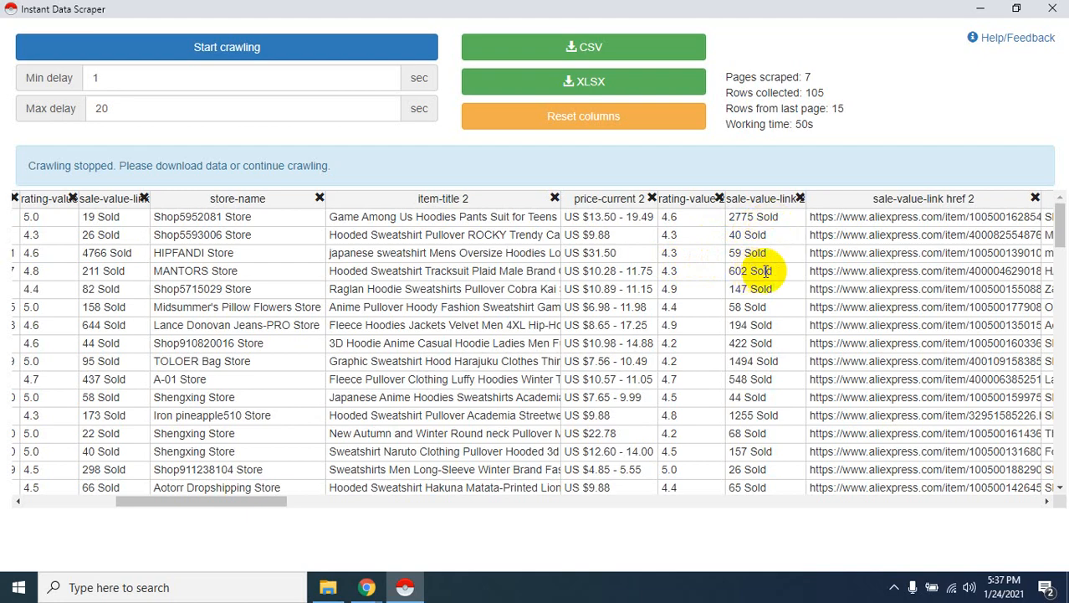
{"action": "left_click_drag", "start_coordinate": [262, 499], "coordinate": [346, 498]}
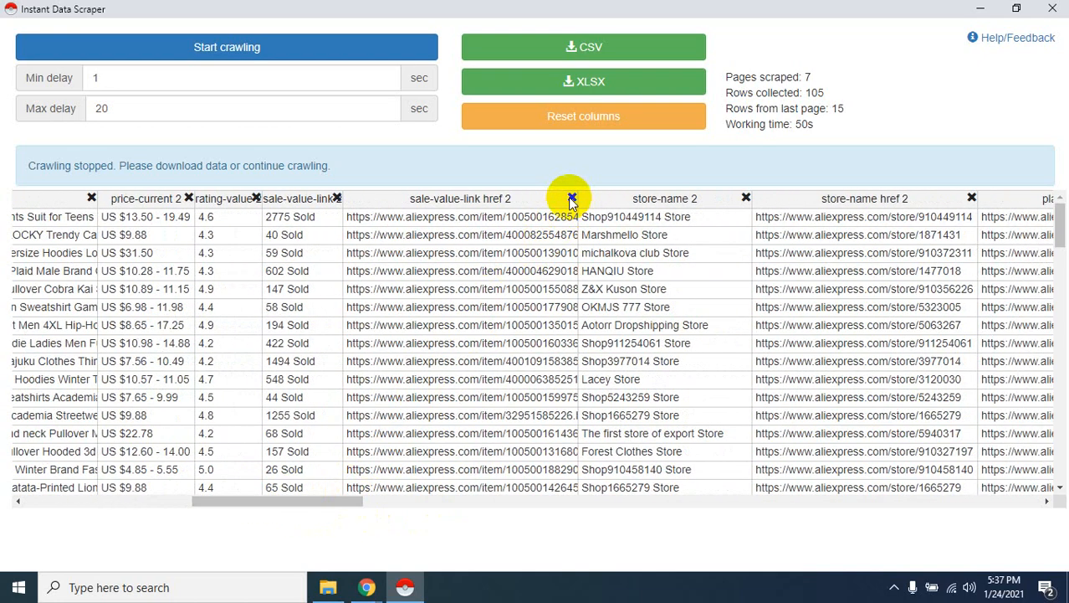
{"action": "left_click", "coordinate": [572, 198]}
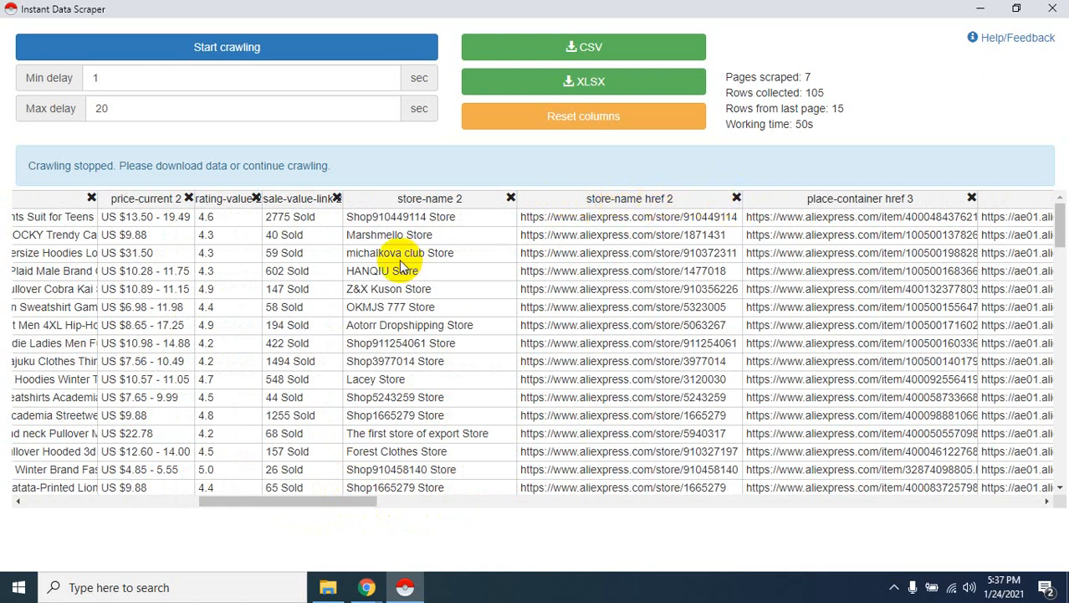
{"action": "left_click", "coordinate": [736, 199]}
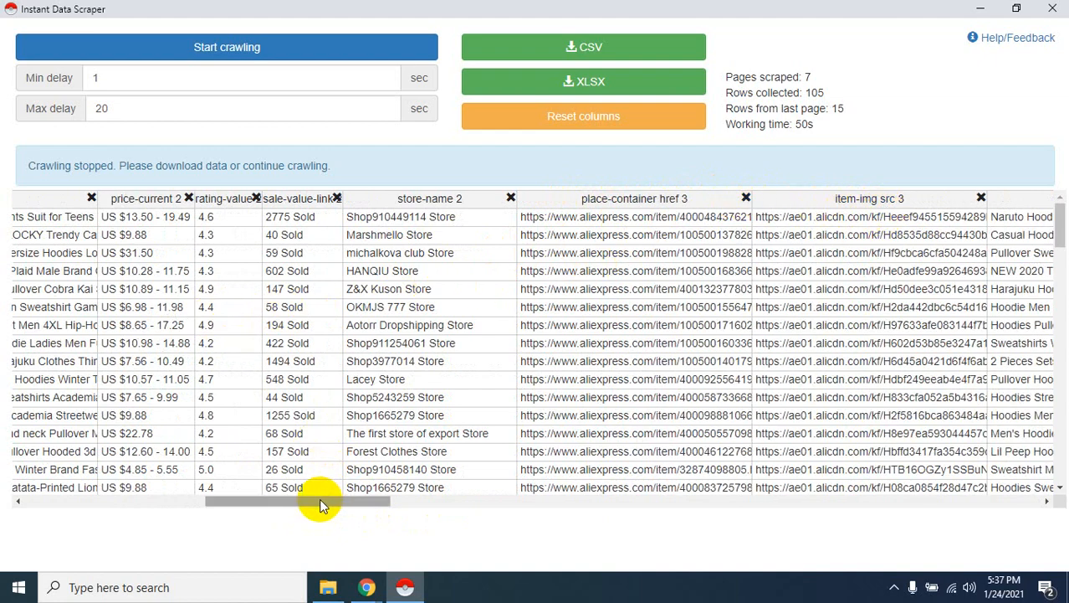
Step: Remove the item-title href 3 and sale-value-link href 3 columns from the third product set
{"action": "left_click_drag", "start_coordinate": [317, 499], "coordinate": [504, 496]}
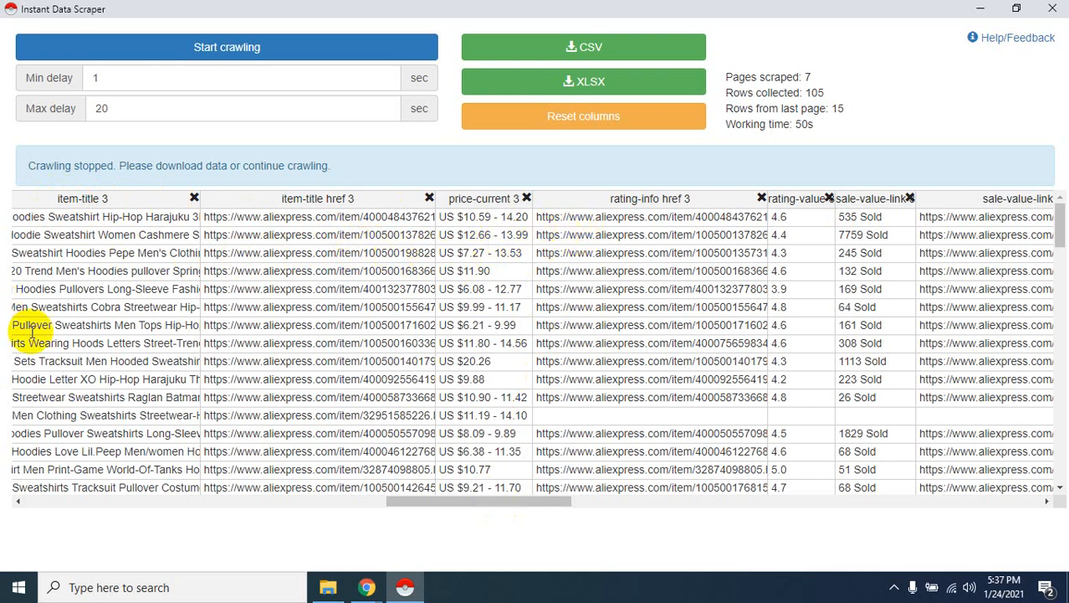
{"action": "left_click", "coordinate": [428, 197]}
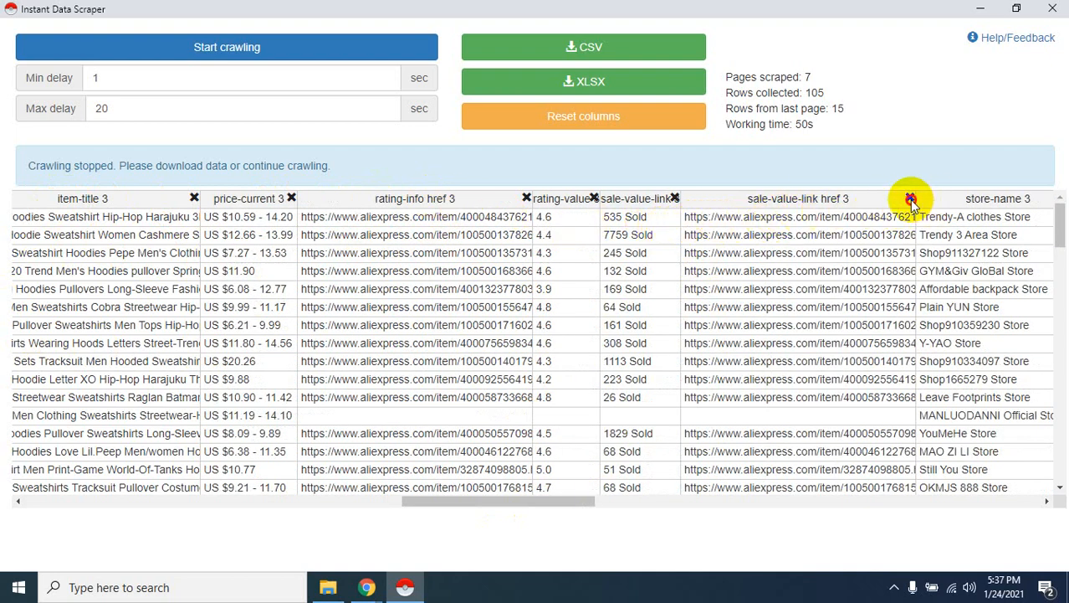
{"action": "left_click", "coordinate": [909, 198]}
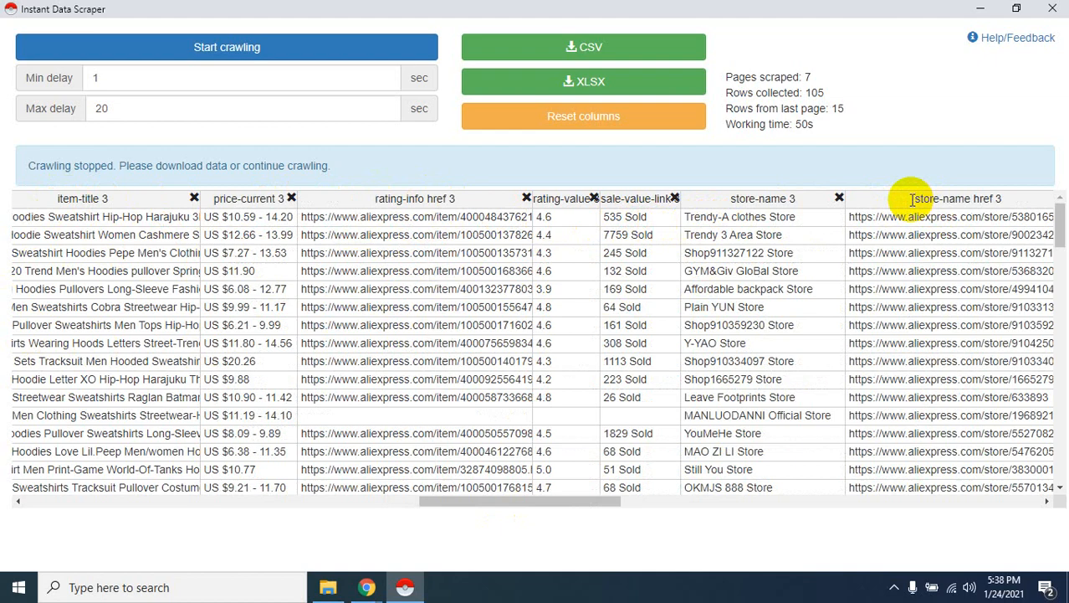
Step: Switch to Chrome and bring up the Google Meet online class with its chat
{"action": "left_click", "coordinate": [377, 589]}
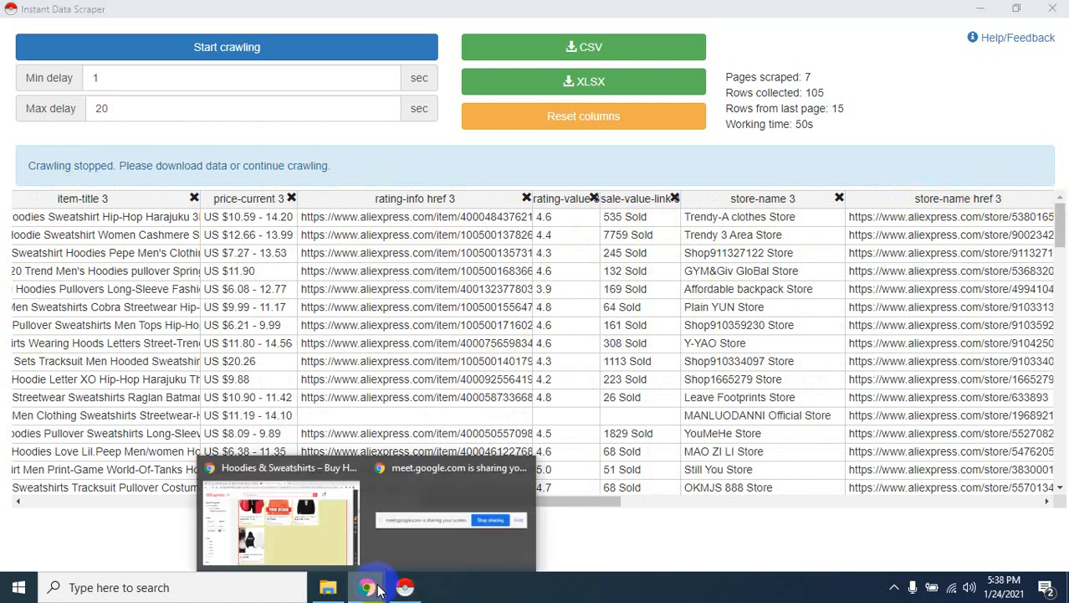
{"action": "left_click", "coordinate": [290, 540]}
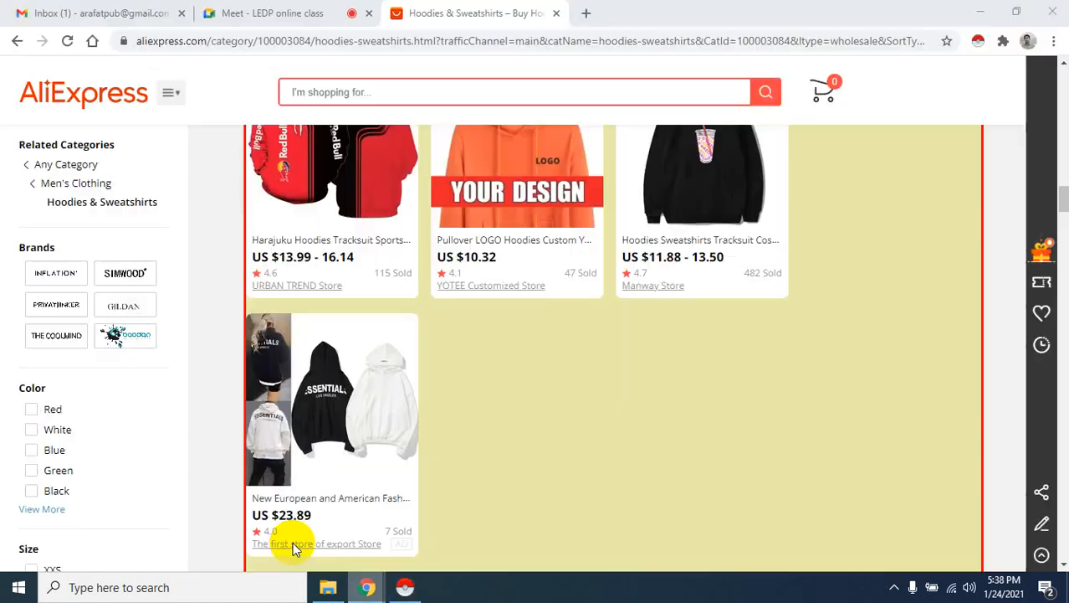
{"action": "left_click", "coordinate": [893, 587]}
{"action": "left_click", "coordinate": [861, 557]}
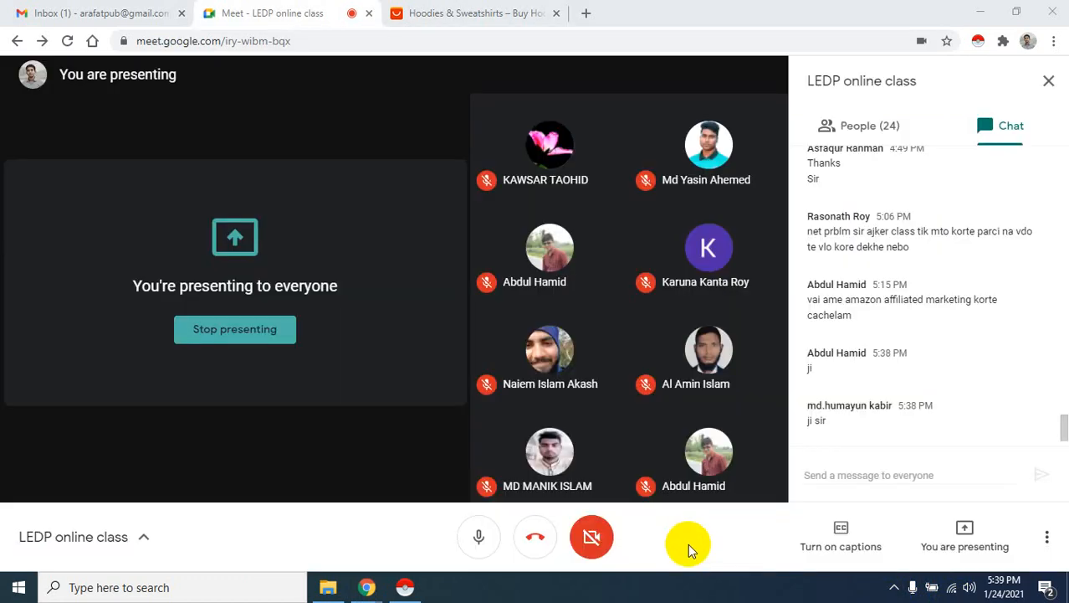